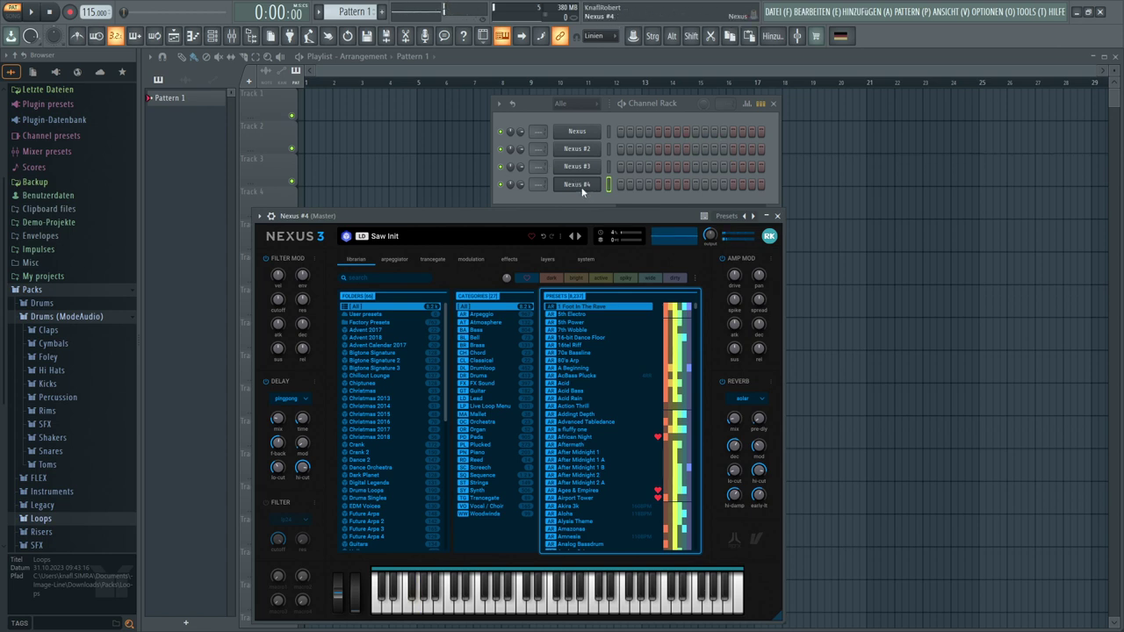
Clone the Nexus channel repeatedly until the channel rack holds ten Nexus instances, up to Nexus #10
right_click(581, 189)
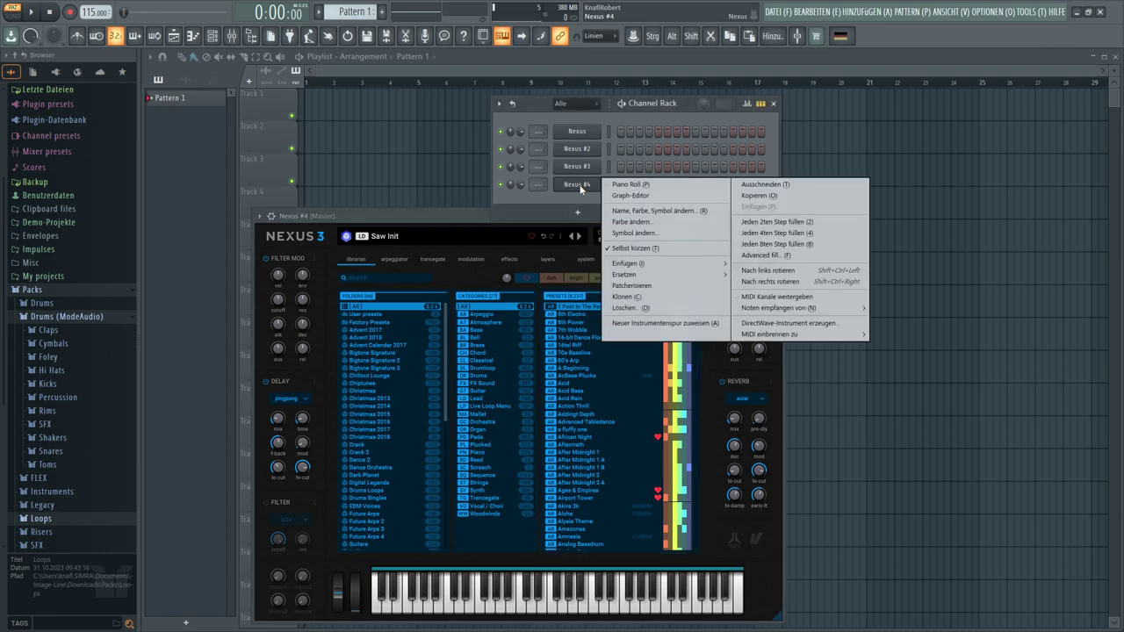
key(c)
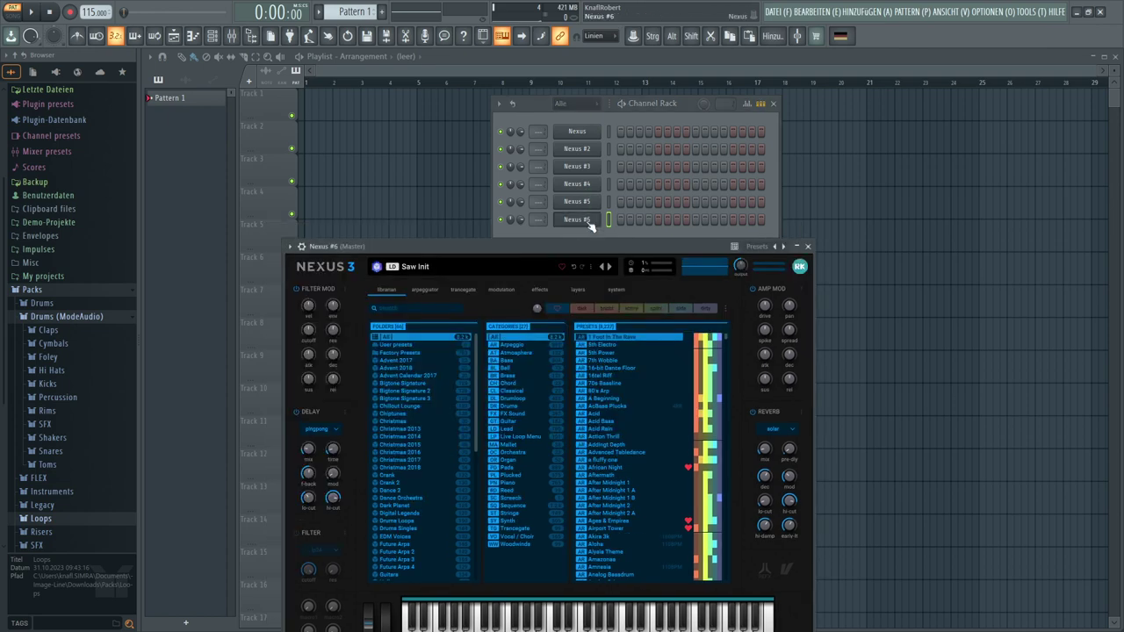
key(alt+c)
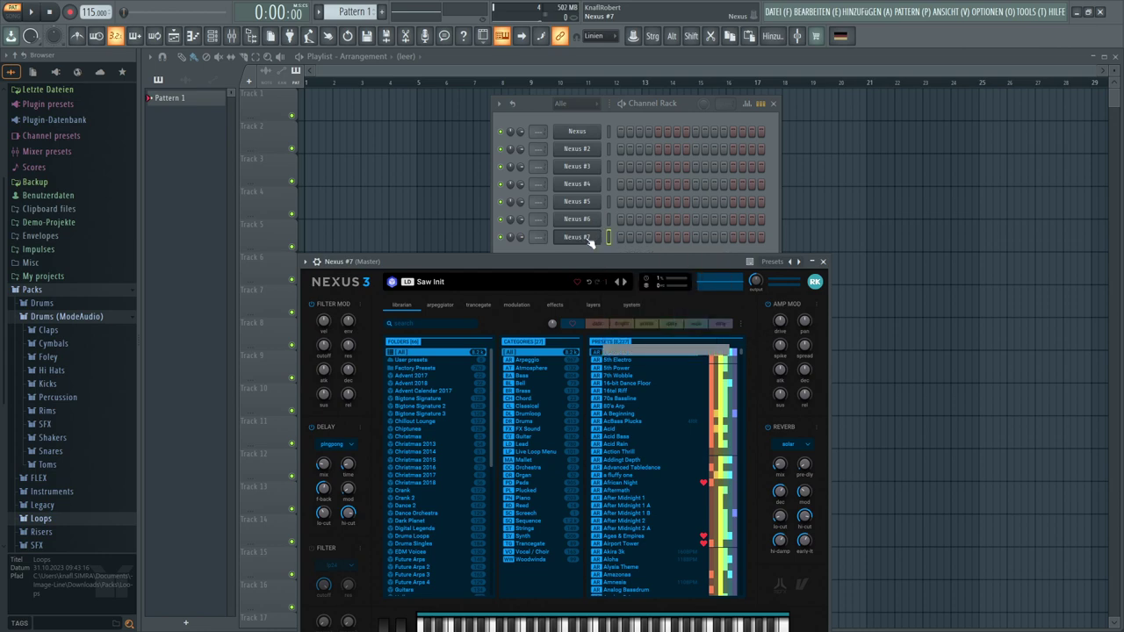
key(alt+c)
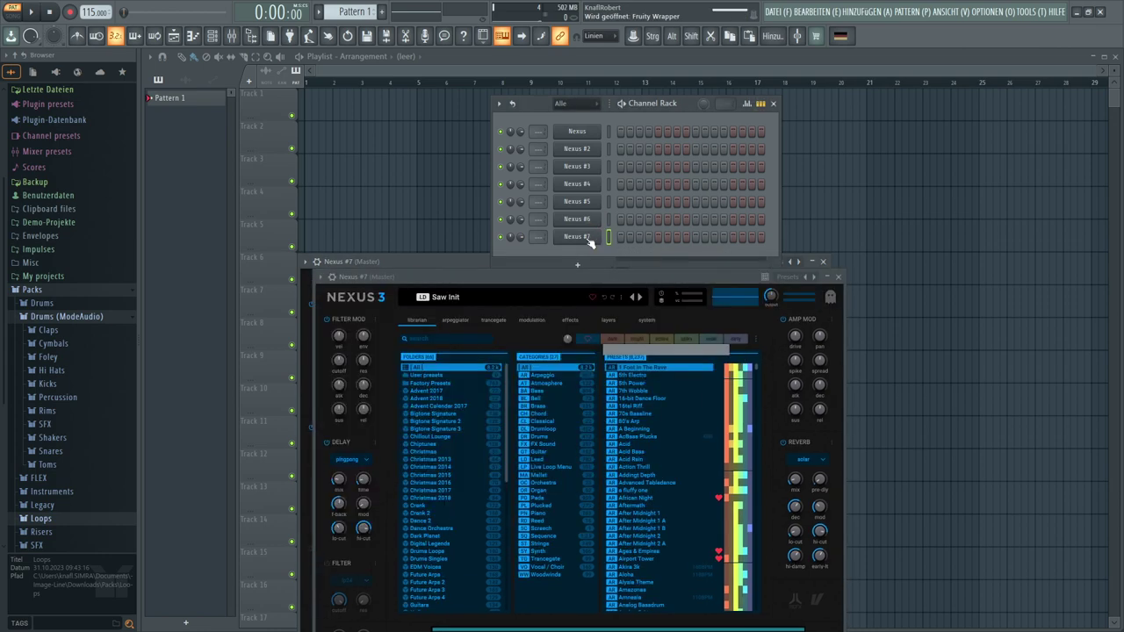
click(582, 256)
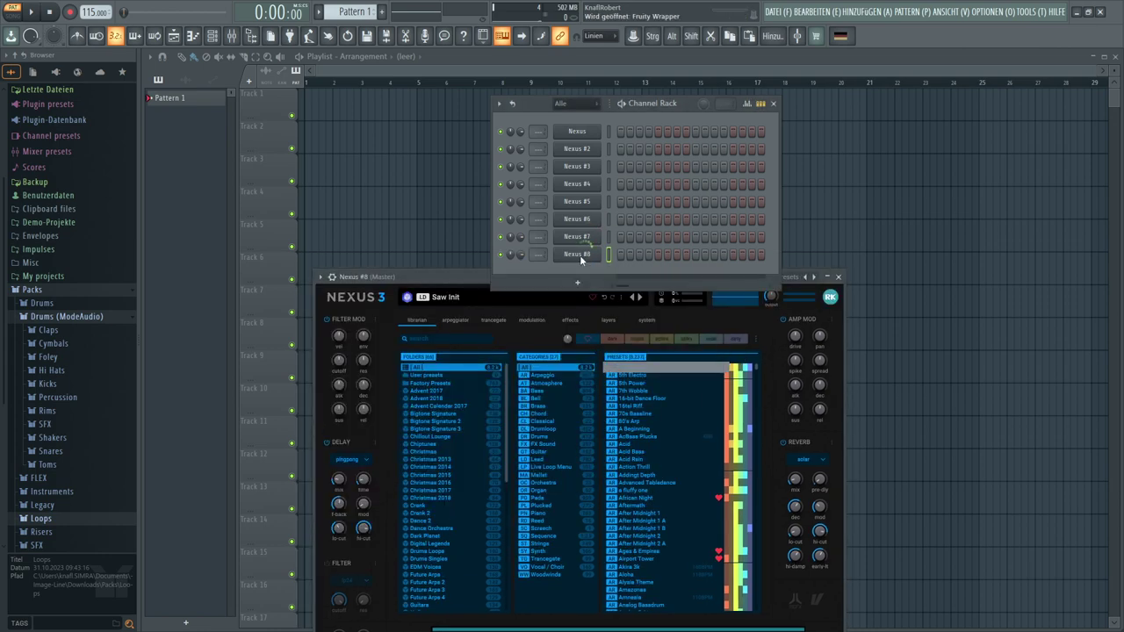
key(alt+c)
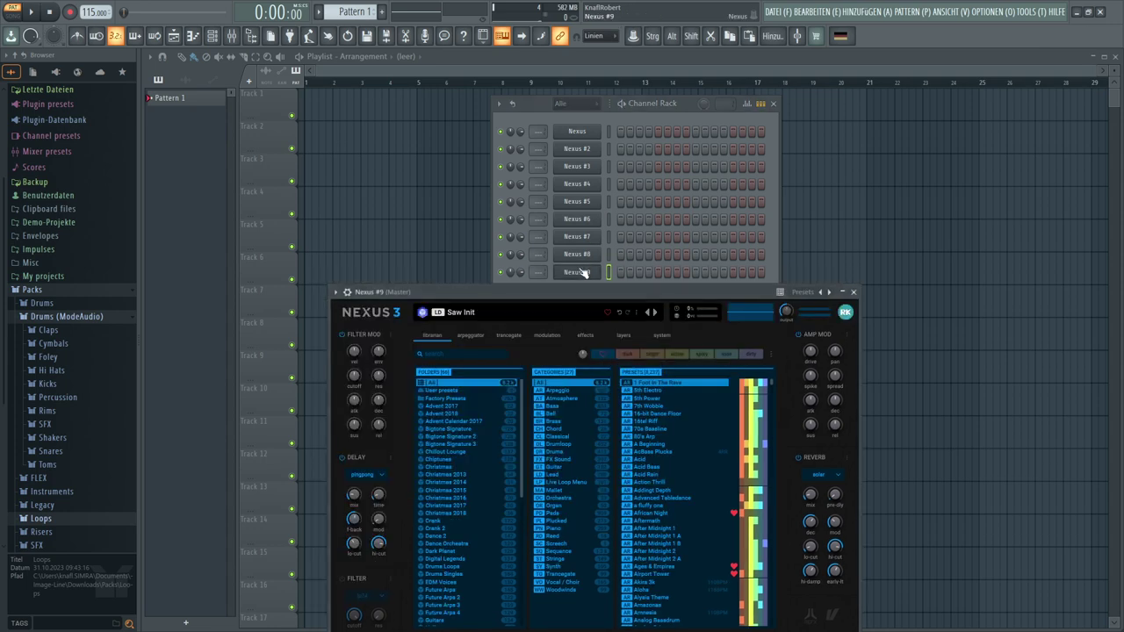
click(579, 274)
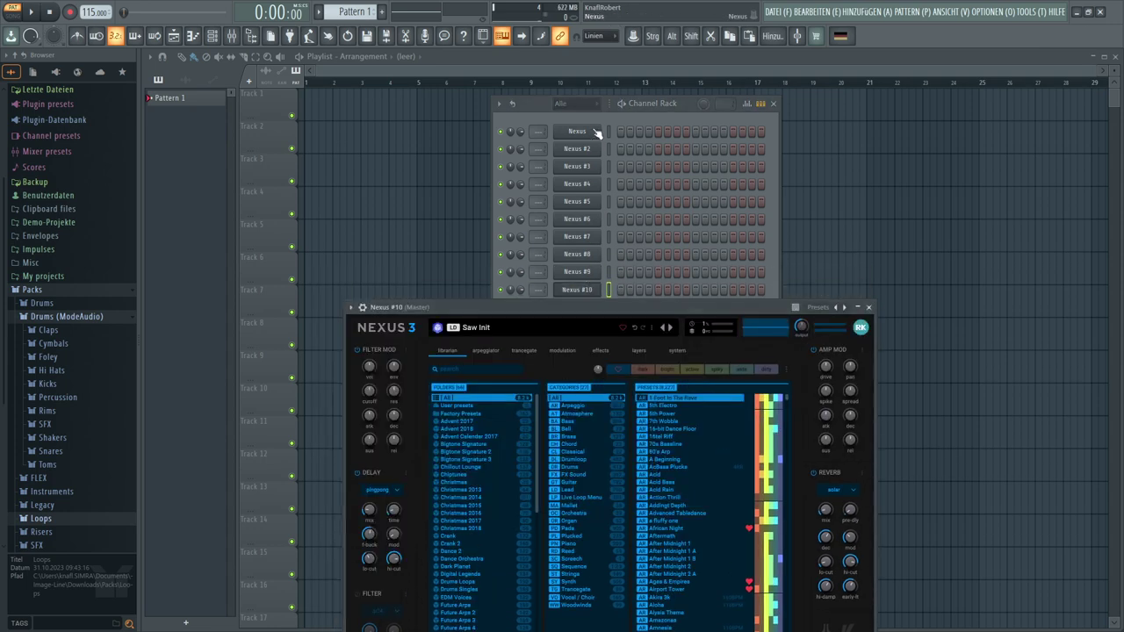
Route the first Nexus channel to mixer Insert 1 and bring its plugin window to the front
click(576, 132)
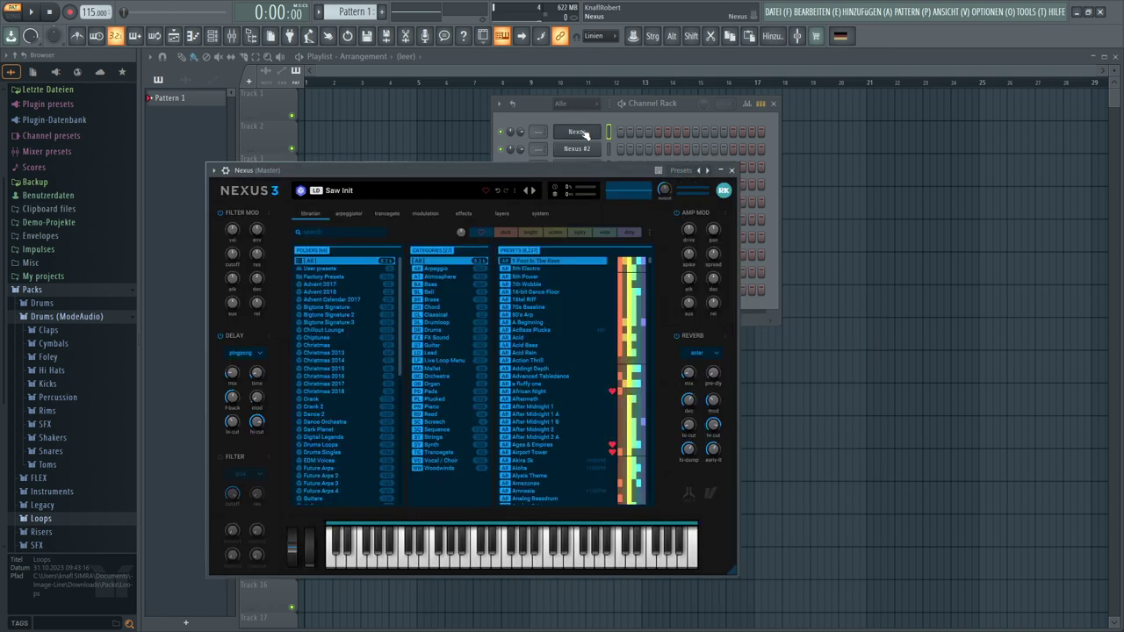
click(540, 132)
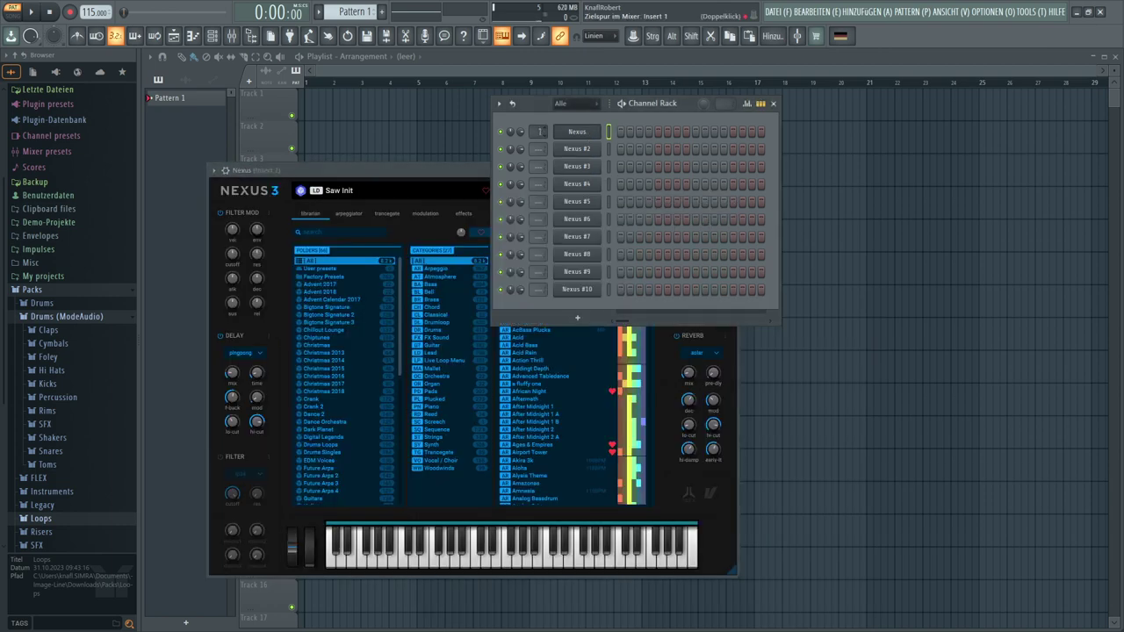
click(433, 169)
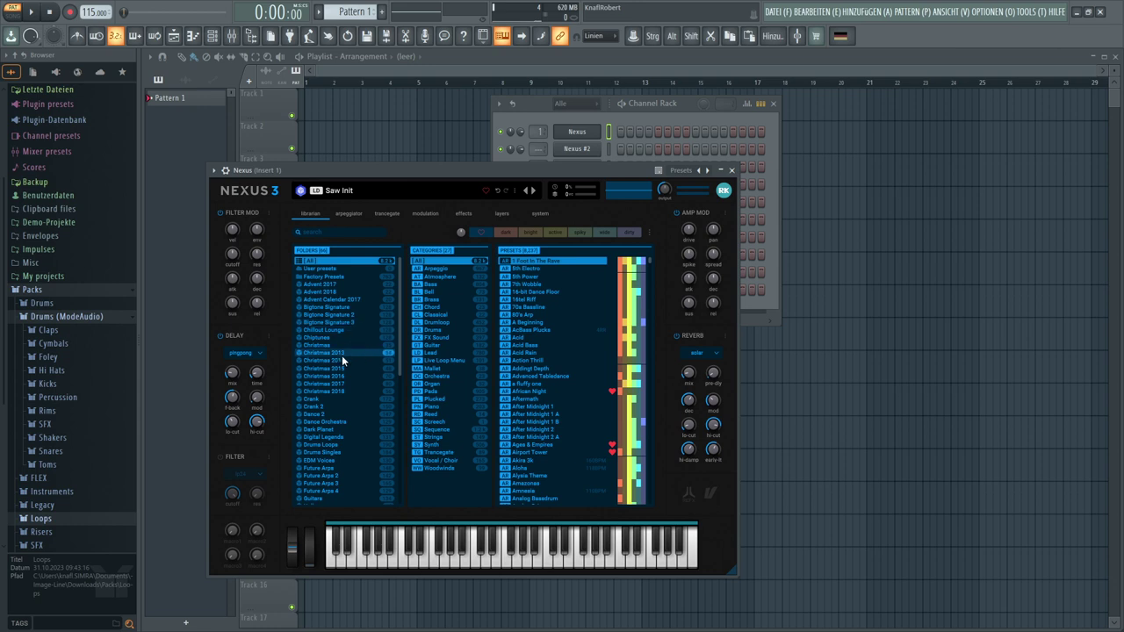
Filter the Nexus presets to the Drums category and browse the drum presets from Action Set 2 to Cajon Set Big
click(440, 328)
click(553, 276)
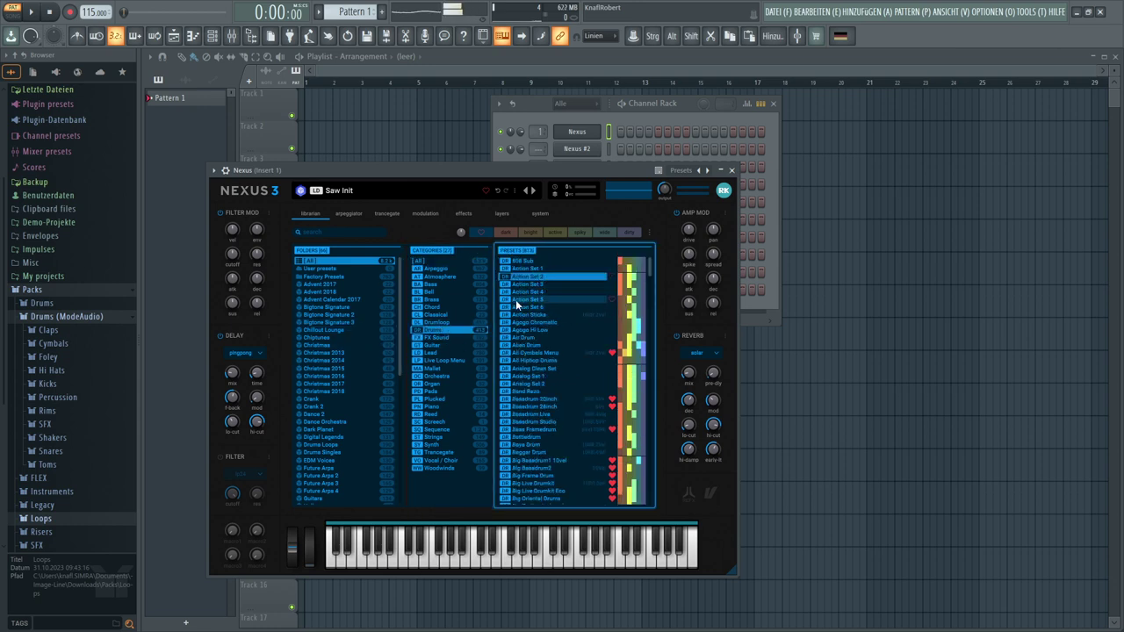
click(518, 304)
click(519, 391)
scroll(518, 413, down, 1)
click(515, 364)
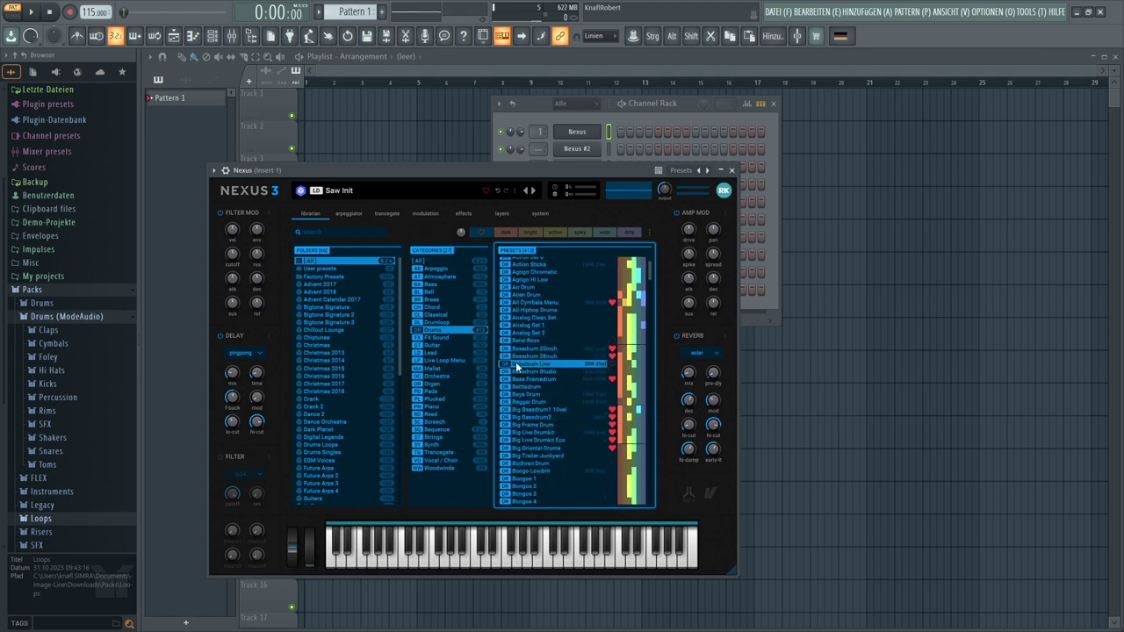
scroll(512, 390, down, 1)
scroll(512, 390, down, 1)
click(512, 349)
scroll(513, 369, down, 1)
click(509, 341)
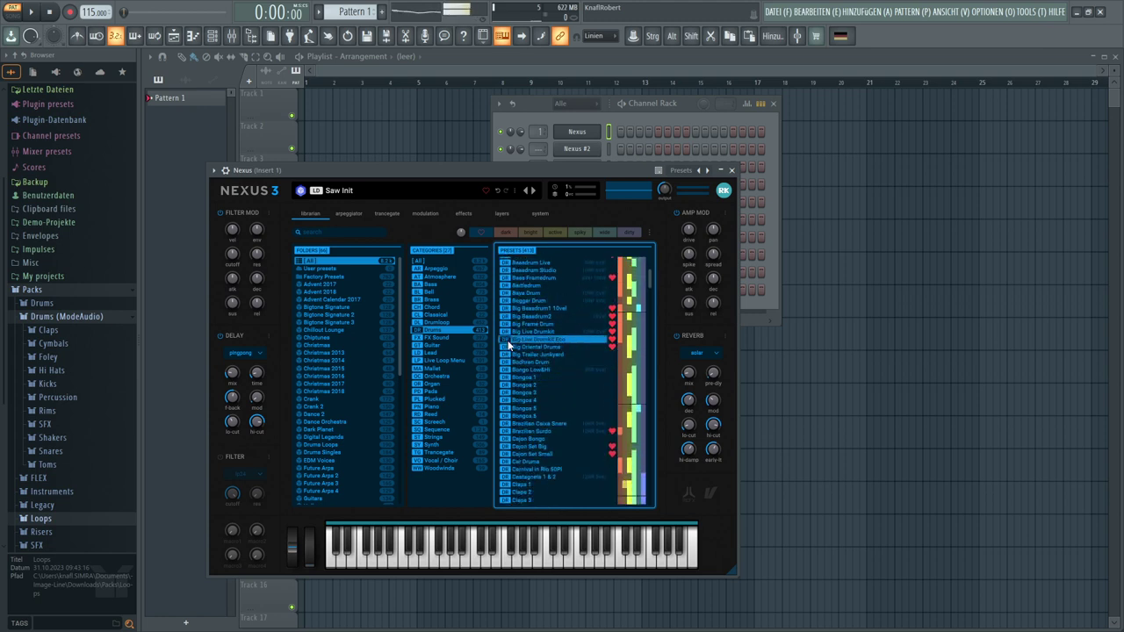
click(511, 370)
click(510, 431)
click(511, 447)
scroll(510, 448, down, 1)
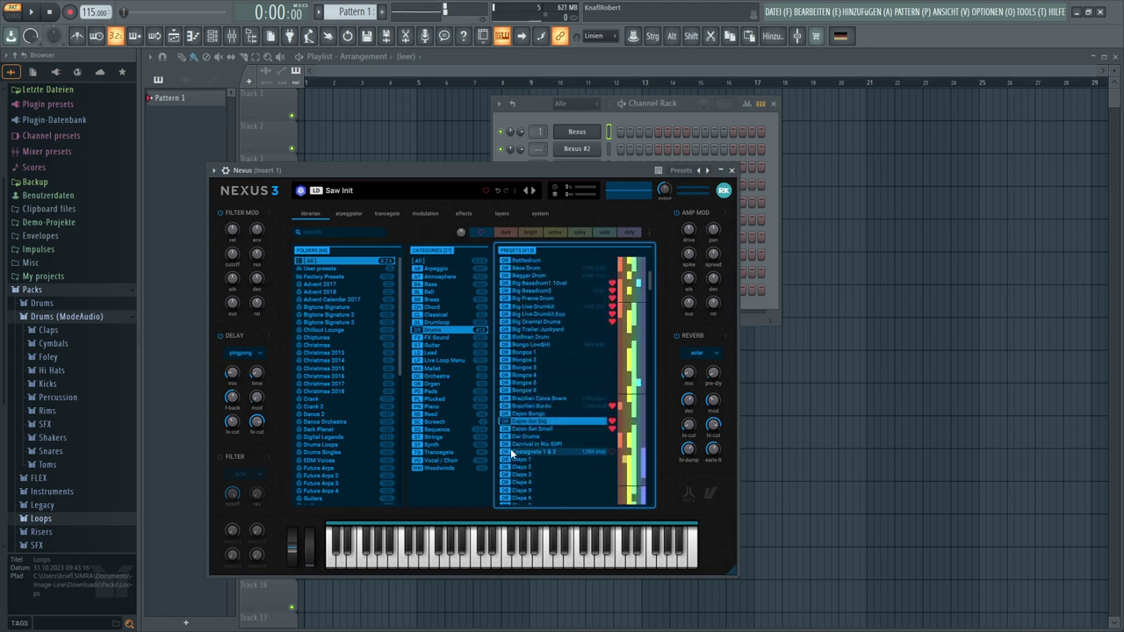
Browse the drum presets between Brazilian Surdo and Claps 2 and load Car Drums
click(508, 372)
click(508, 388)
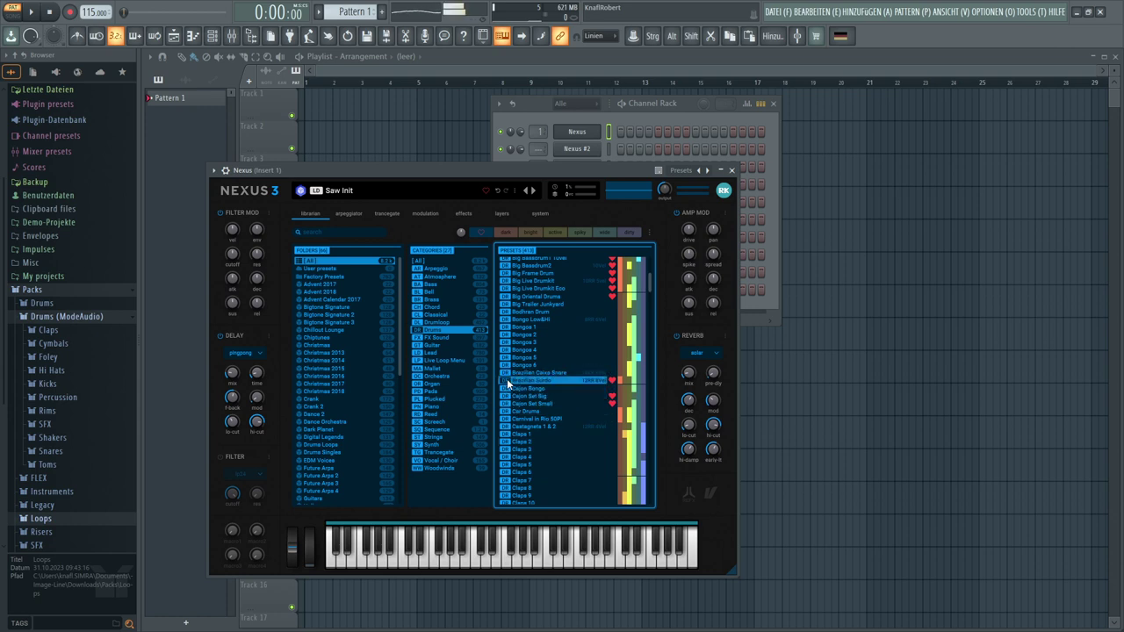
click(507, 411)
click(508, 426)
click(507, 442)
click(507, 426)
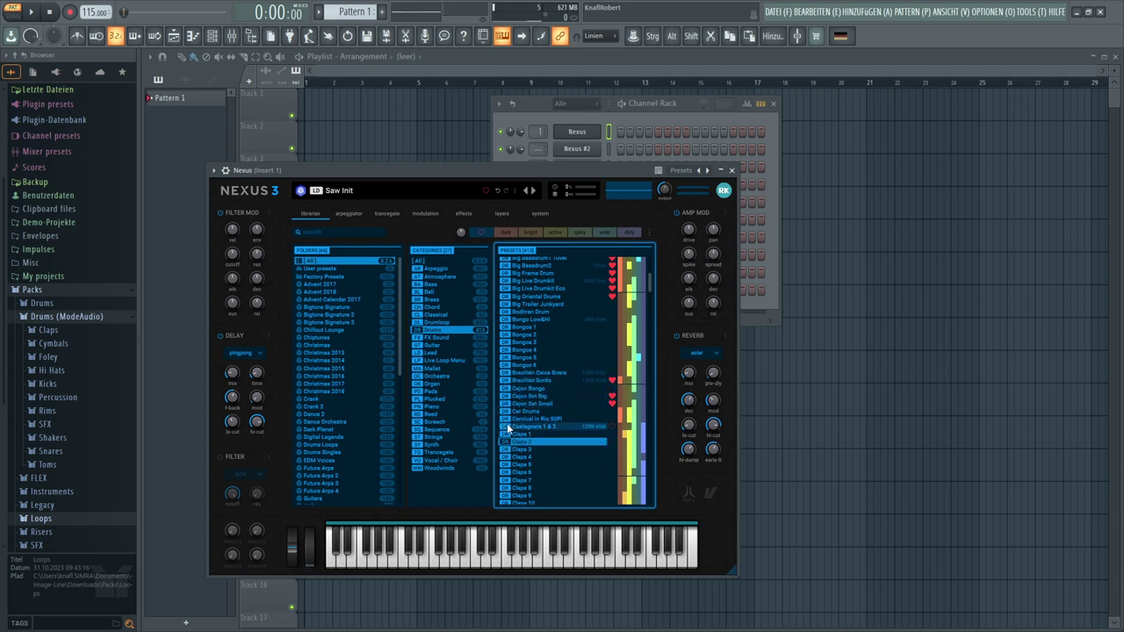
click(507, 411)
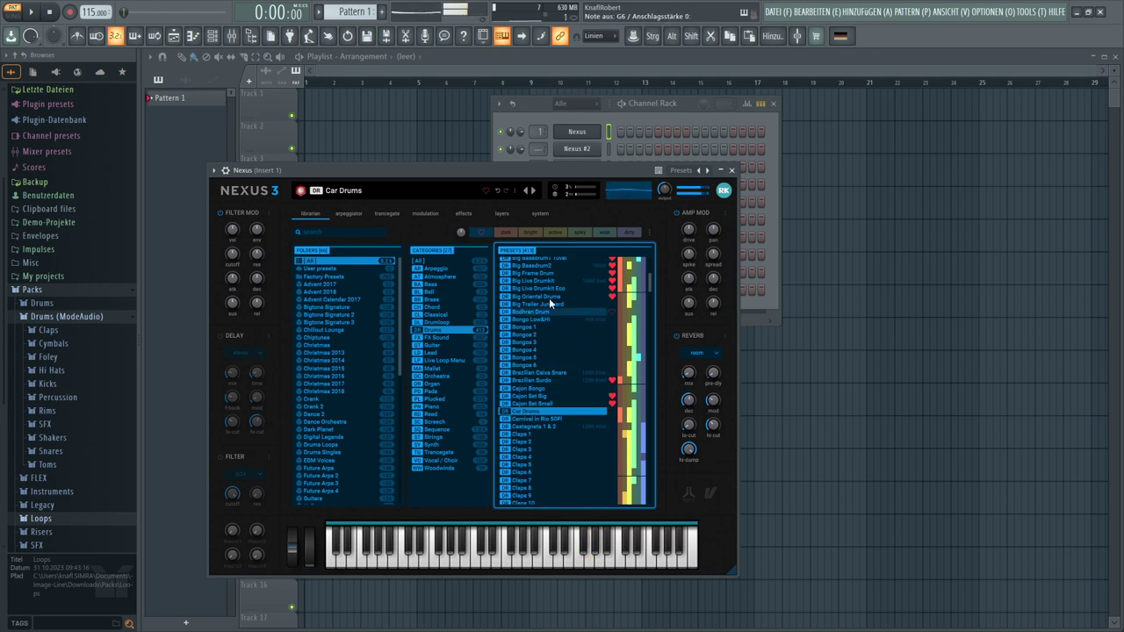
Place four evenly spaced G6 notes, one per beat of bar 1, in the piano roll of the first Nexus channel
right_click(577, 135)
click(602, 136)
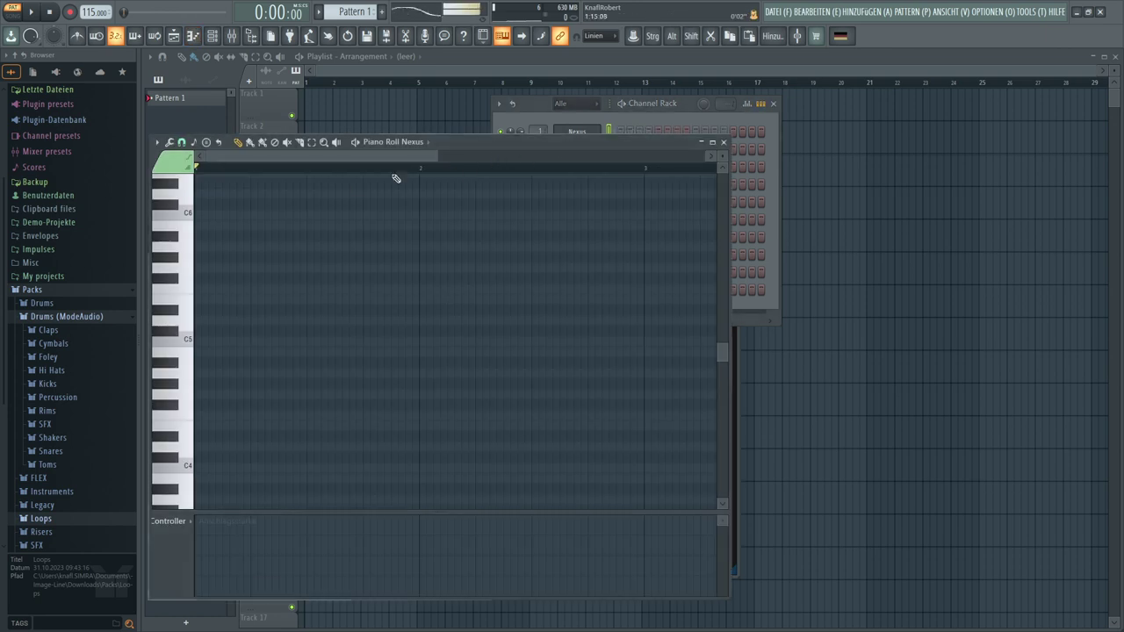
scroll(276, 258, up, 5)
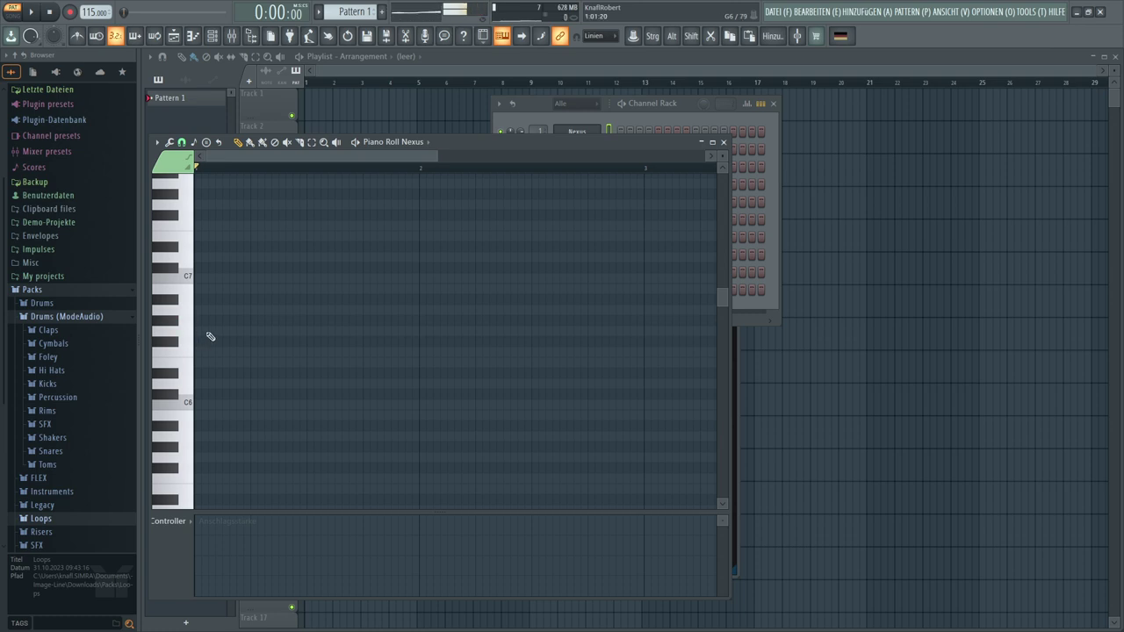
click(210, 333)
click(250, 332)
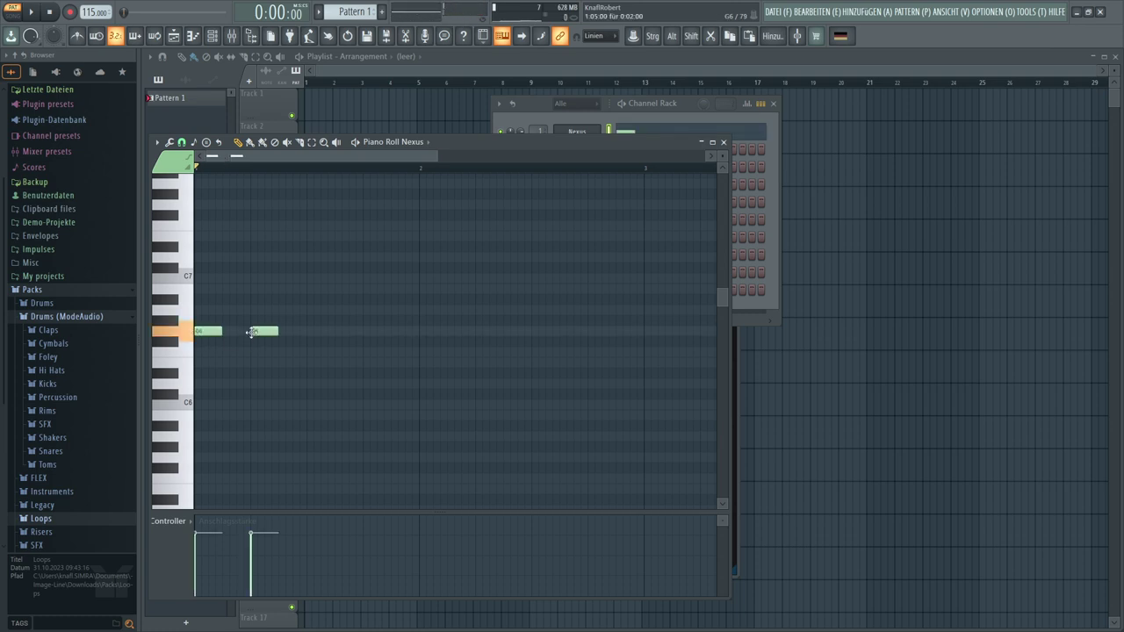
click(318, 332)
click(367, 333)
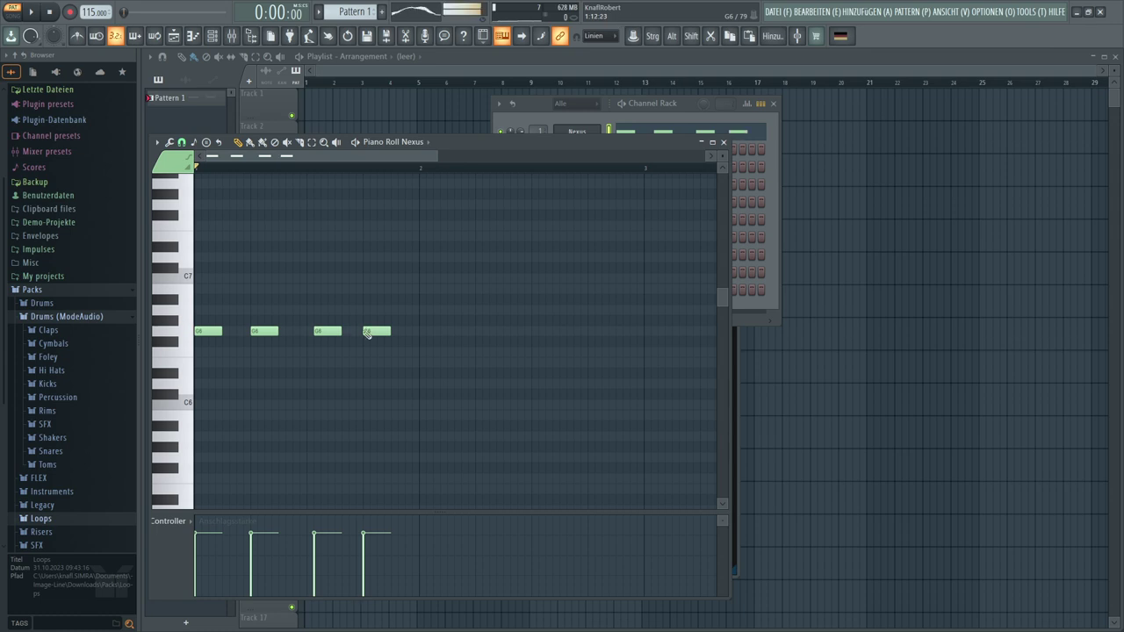
drag(327, 331, 321, 331)
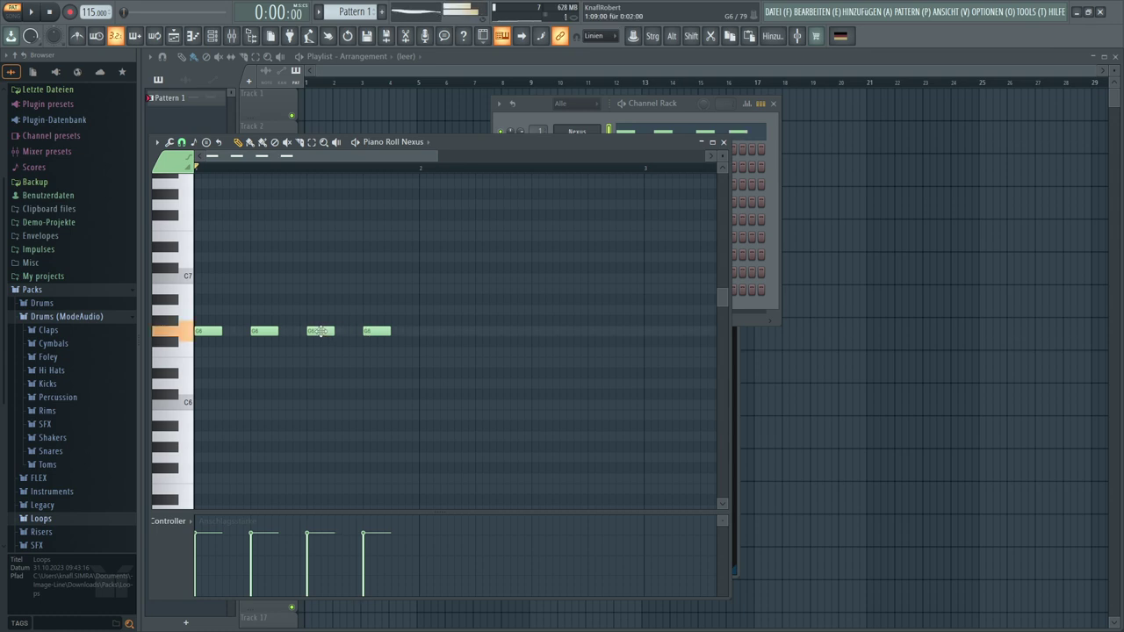
Play back Pattern 1 with the Car Drums plugin window open
click(571, 132)
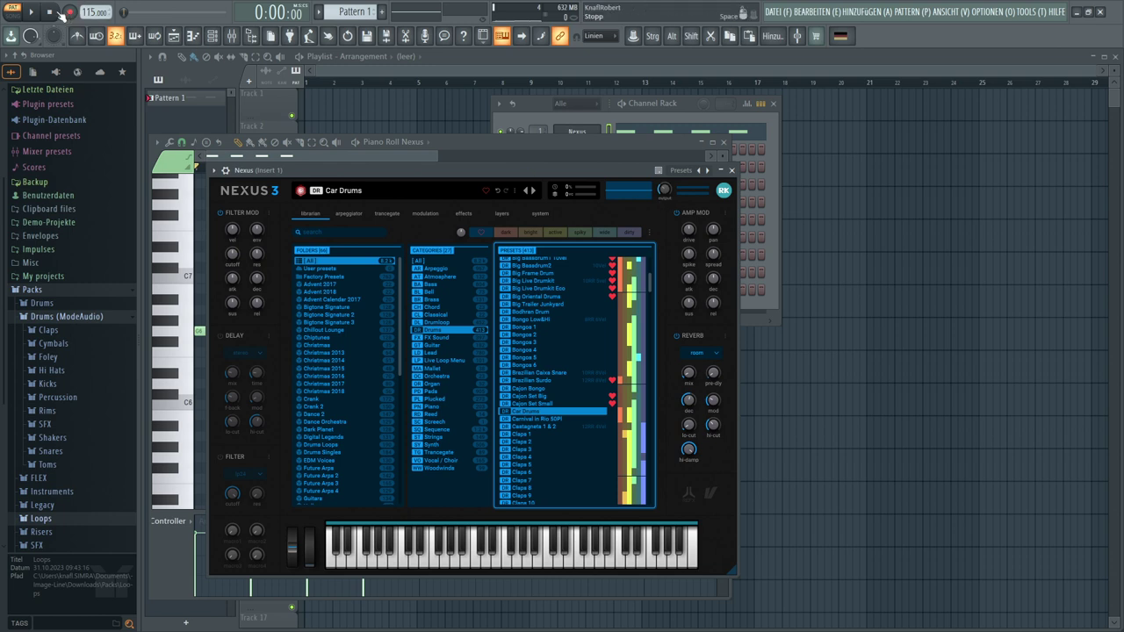
click(31, 11)
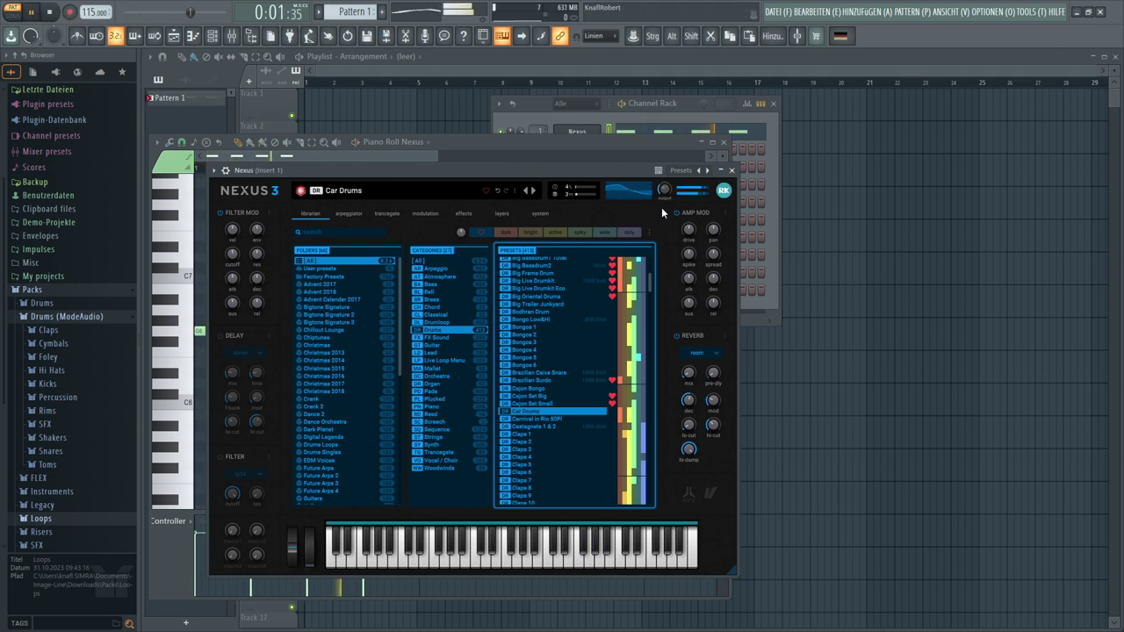
mouse_move(665, 190)
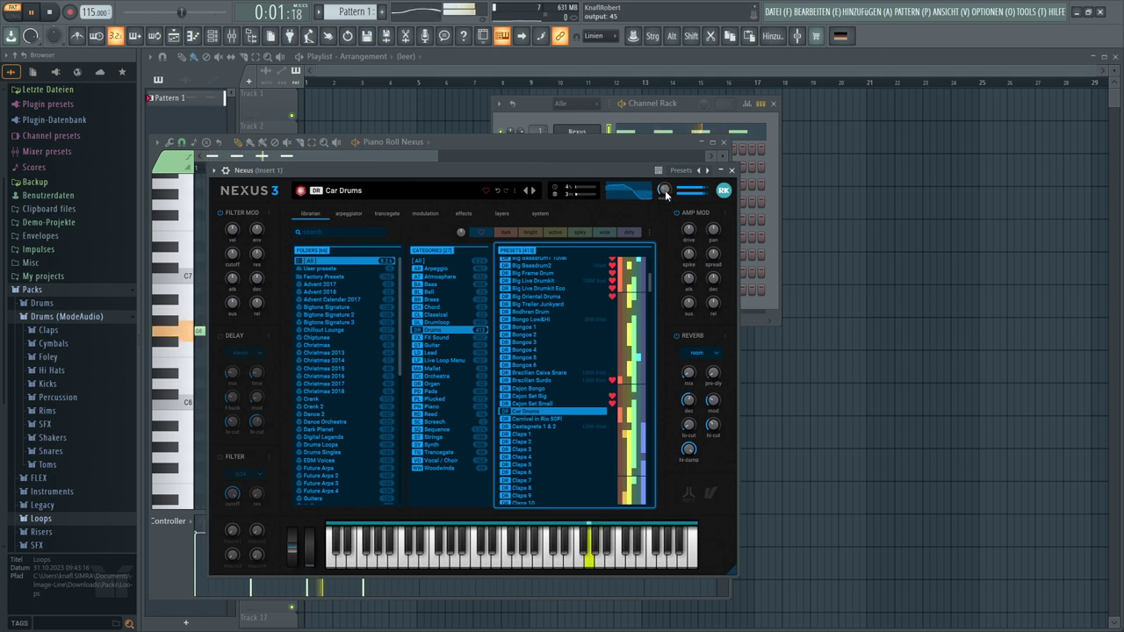
Route the Nexus #2 channel to mixer Insert 2 and open its plugin window
click(540, 105)
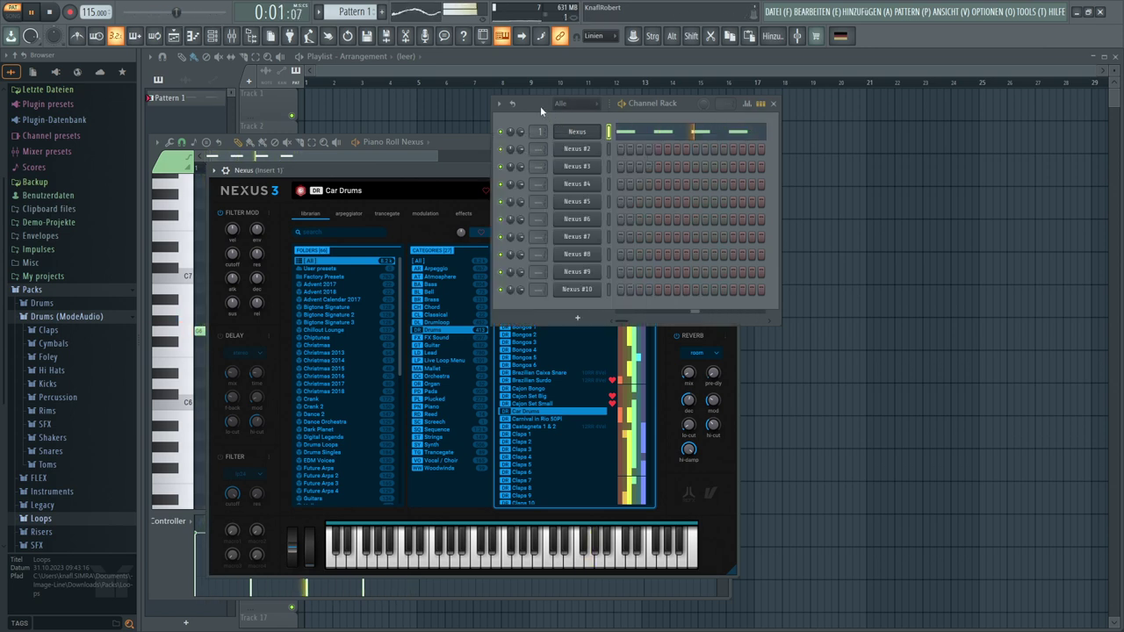
drag(542, 132, 541, 149)
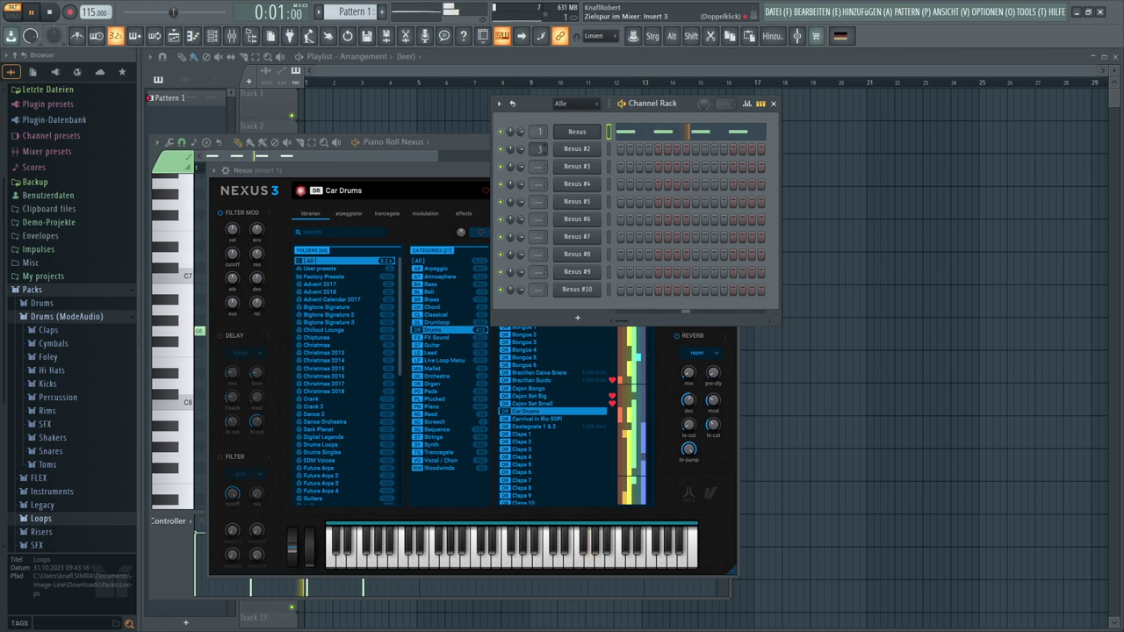
click(571, 150)
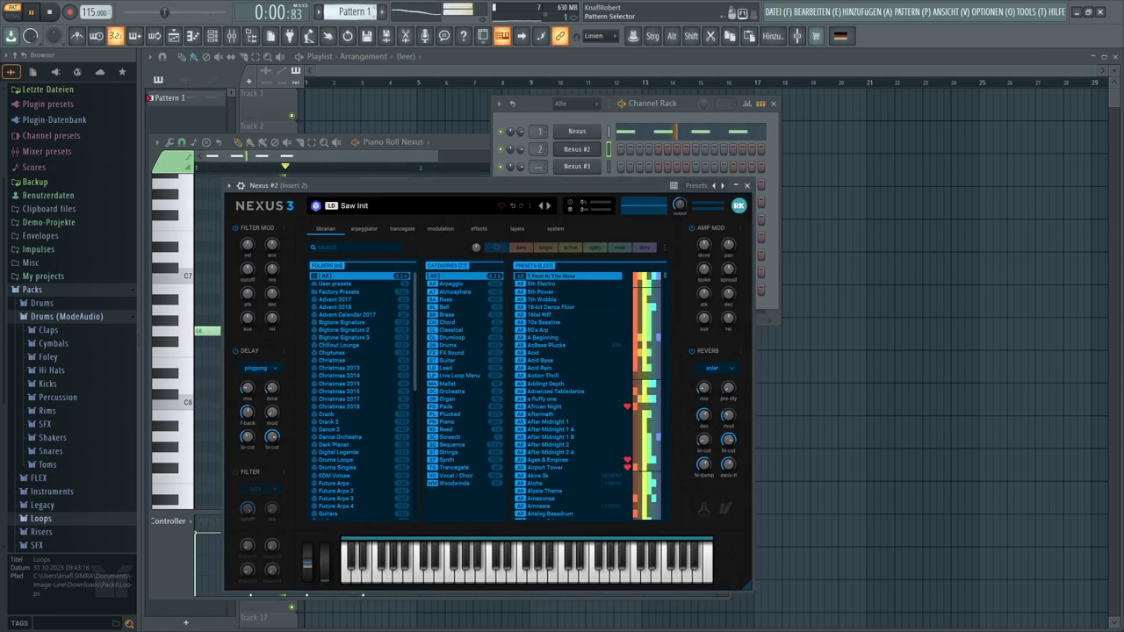
scroll(355, 11, up, 1)
drag(316, 93, 393, 103)
right_click(391, 110)
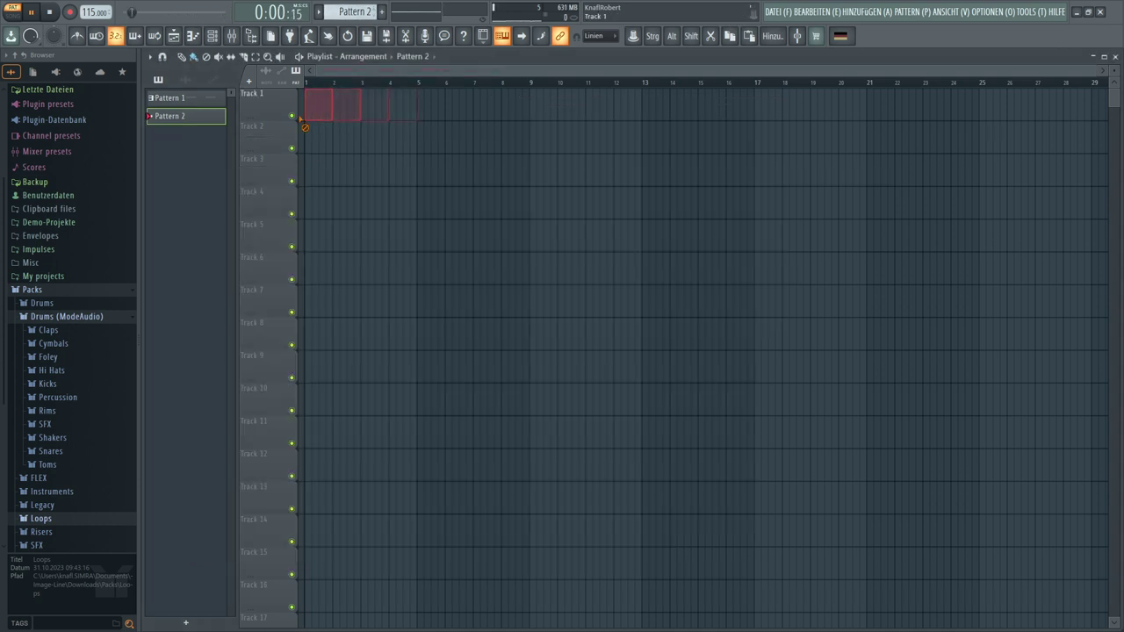
Paint four Pattern 1 clips across bars 1 to 4 of Track 1 and switch playback to song mode
click(213, 101)
drag(311, 111, 414, 111)
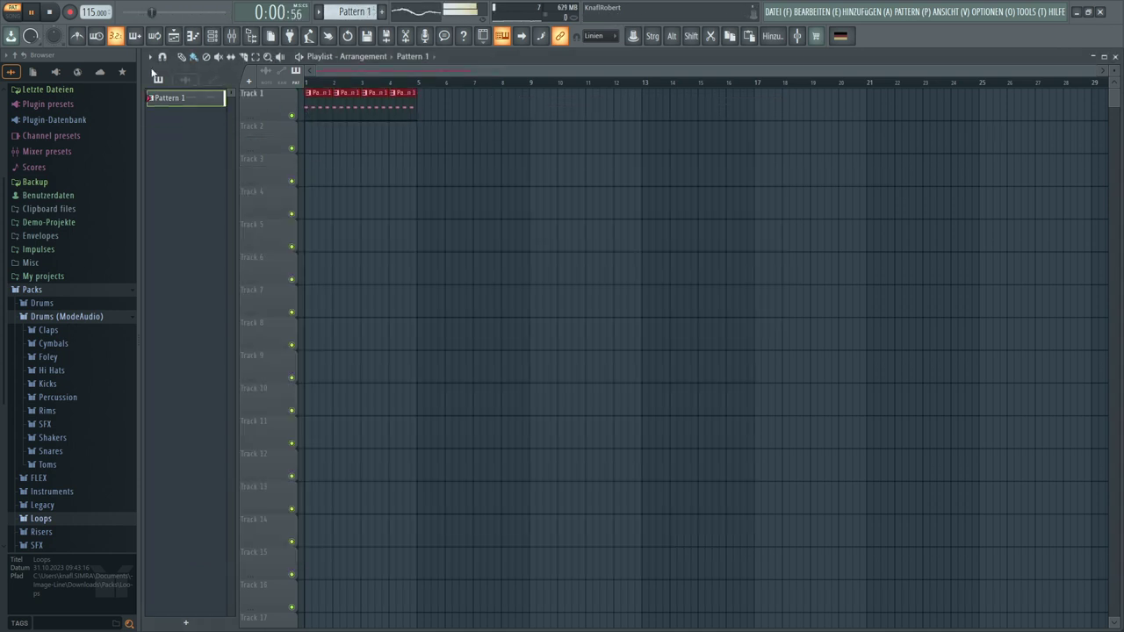
key(l)
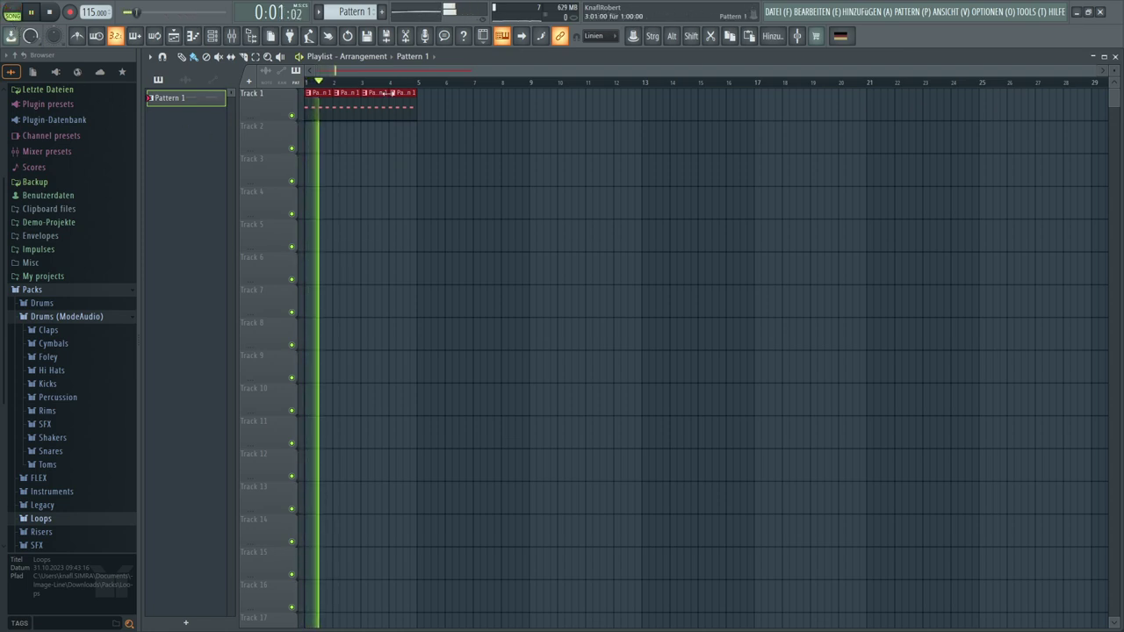
Create Pattern 2 and bring up the channel rack for it
click(382, 12)
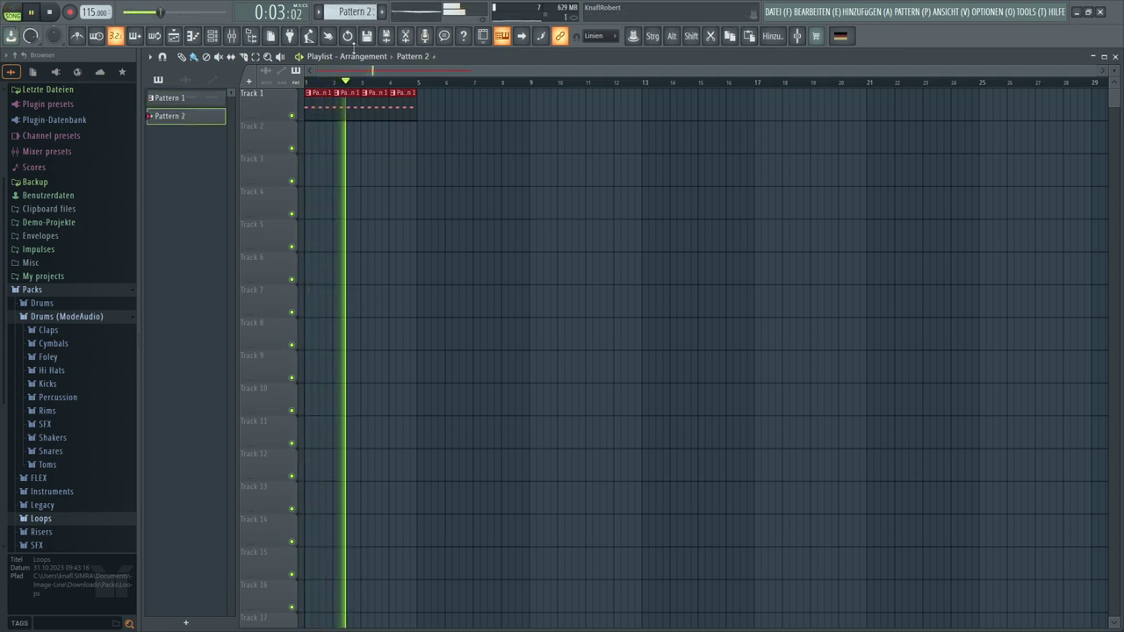
click(212, 35)
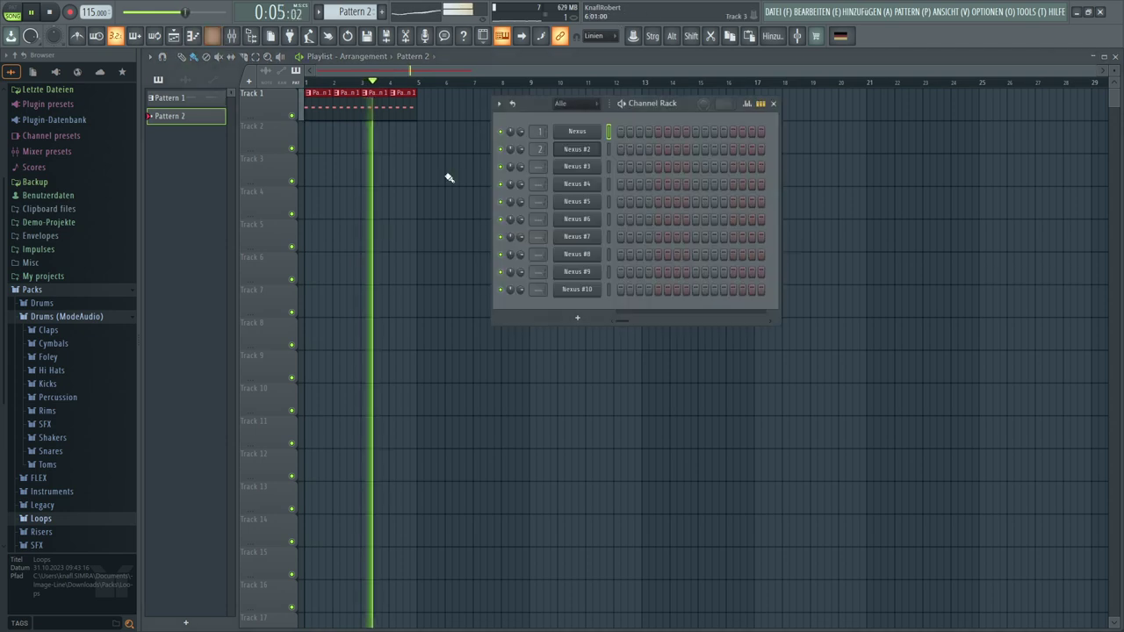
Open the Nexus #2 plugin window and load the Upright Soft preset from the Bass category
click(596, 147)
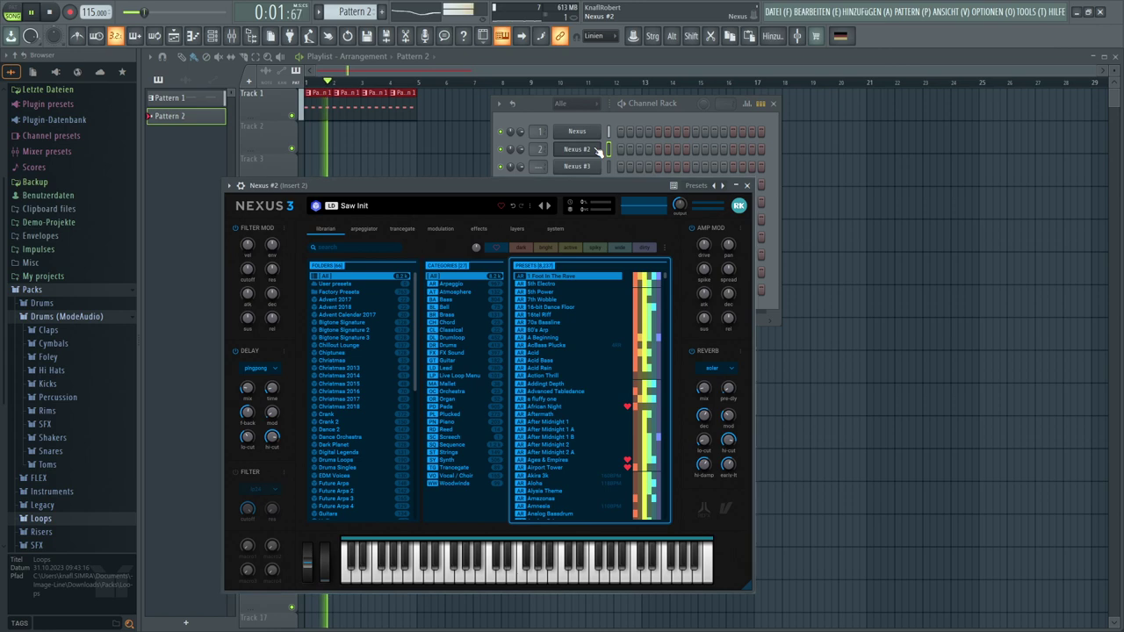
click(459, 299)
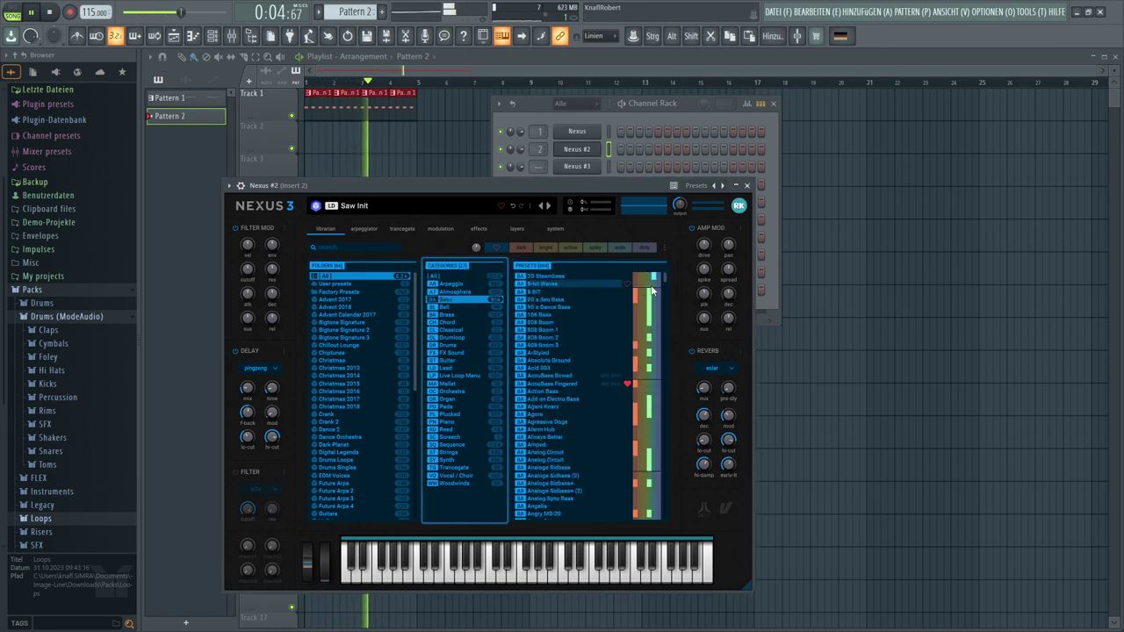
drag(665, 279, 659, 498)
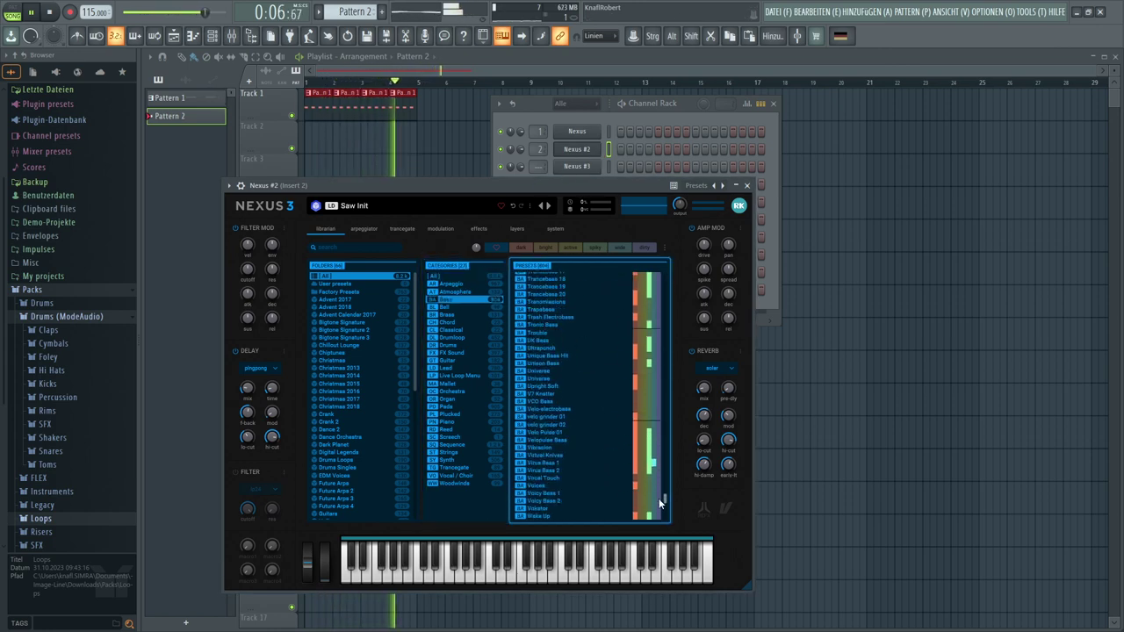
click(541, 402)
click(538, 393)
click(535, 379)
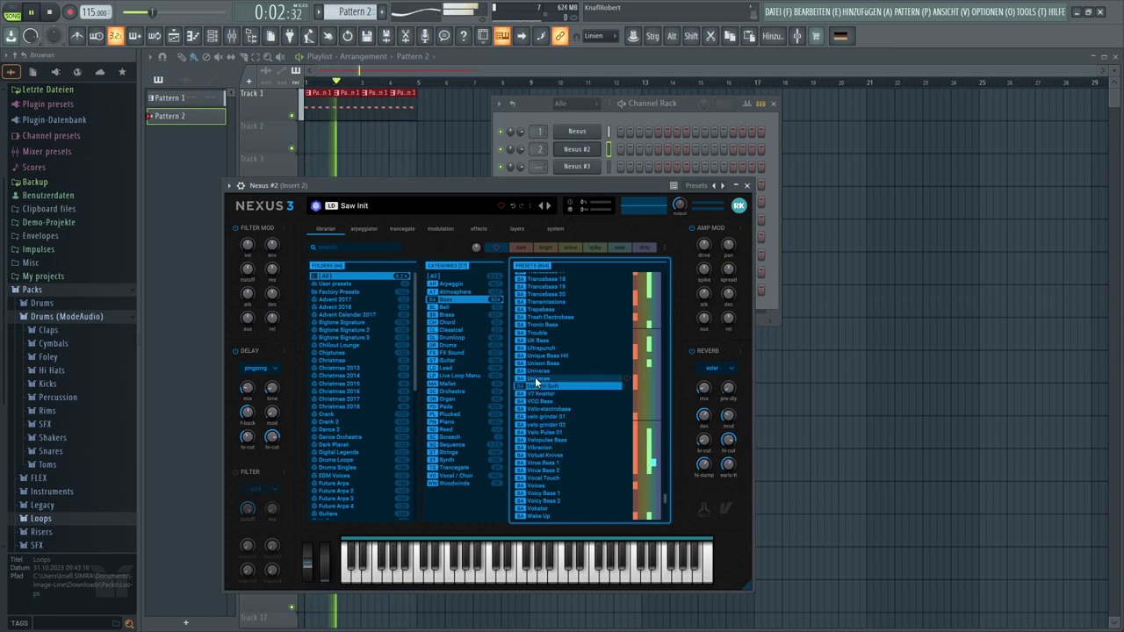
click(535, 386)
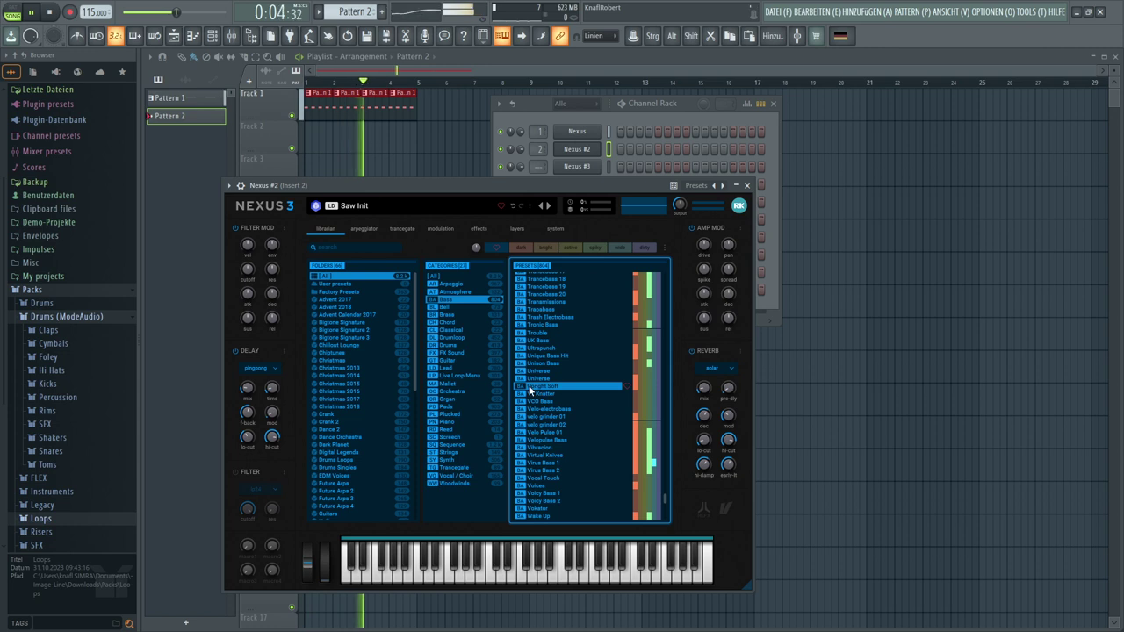
Open the piano roll for Nexus #2 and audition keys down to F4
right_click(590, 147)
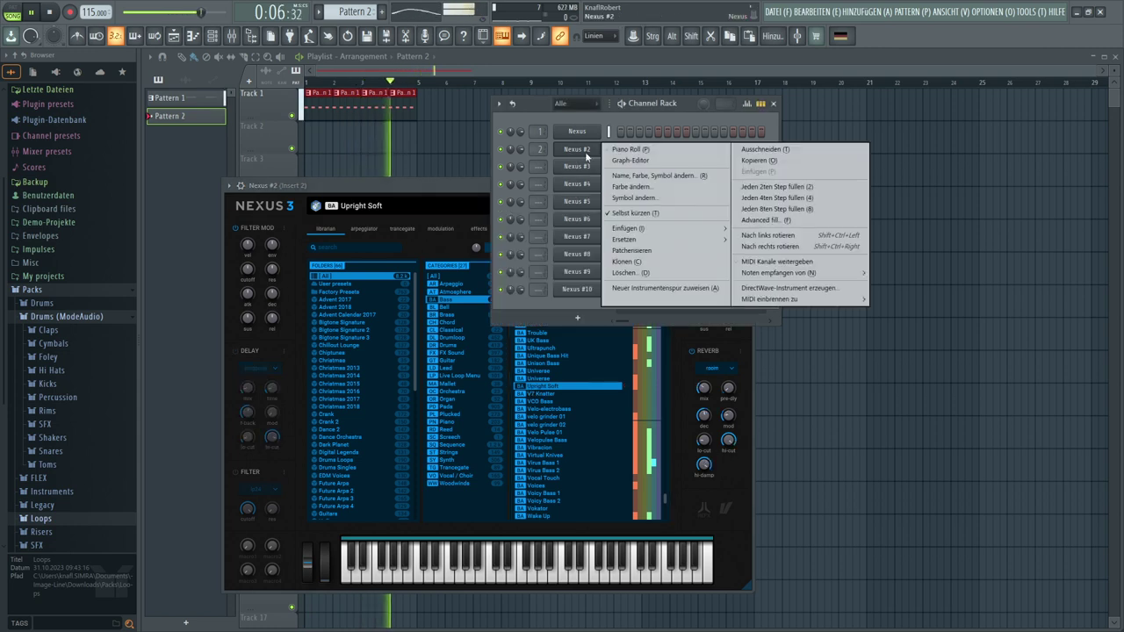
click(629, 151)
click(629, 151)
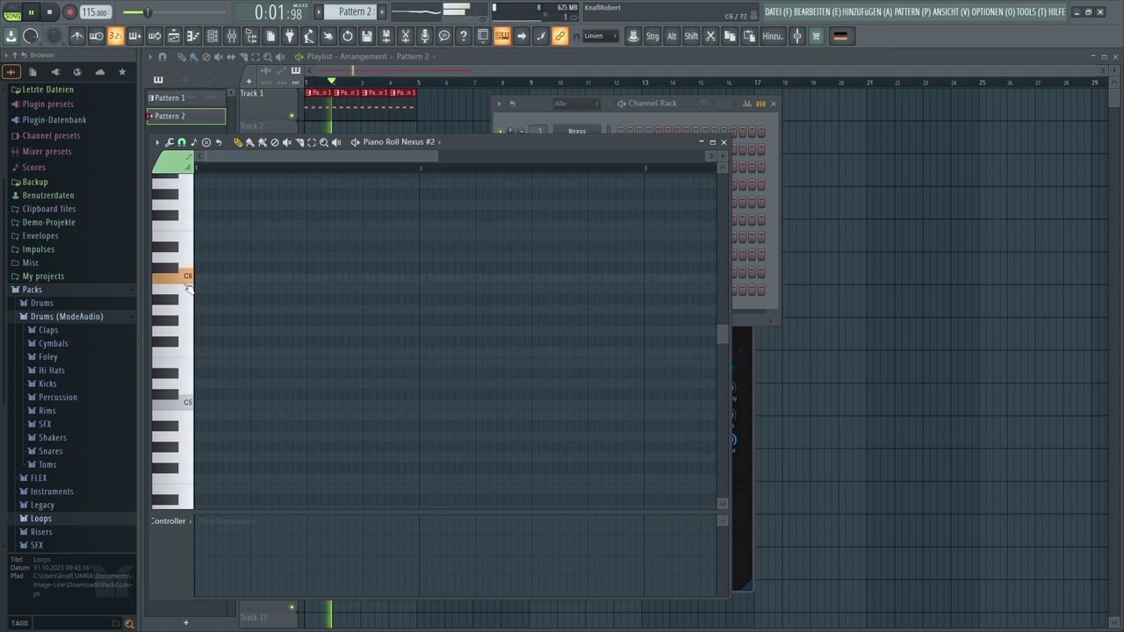
click(186, 404)
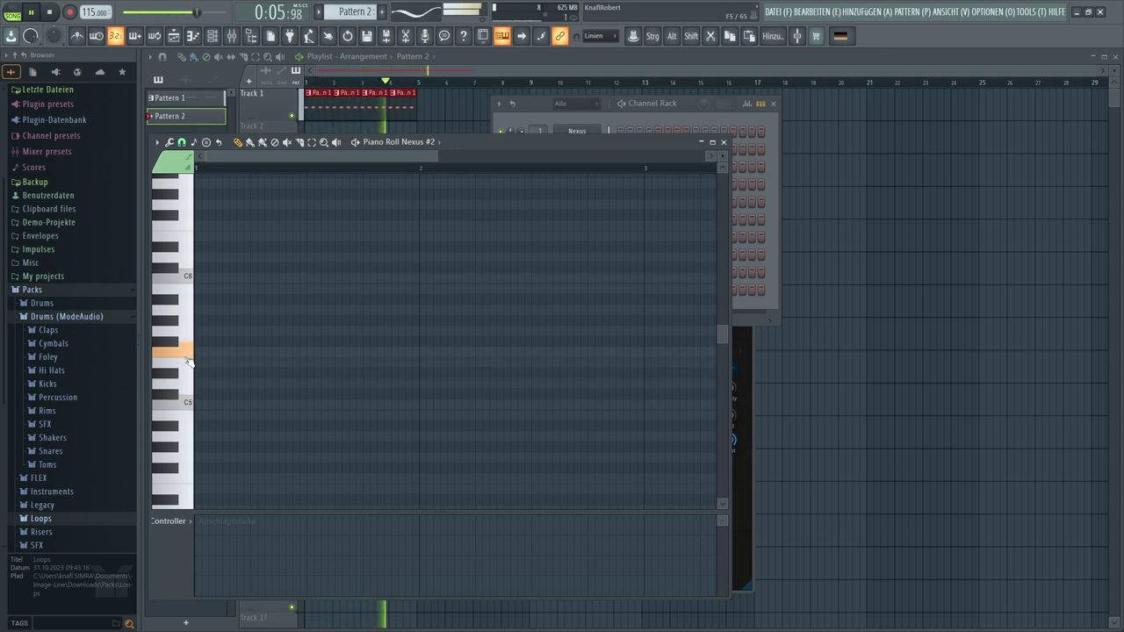
scroll(188, 363, down, 1)
scroll(188, 362, down, 3)
click(189, 378)
click(189, 377)
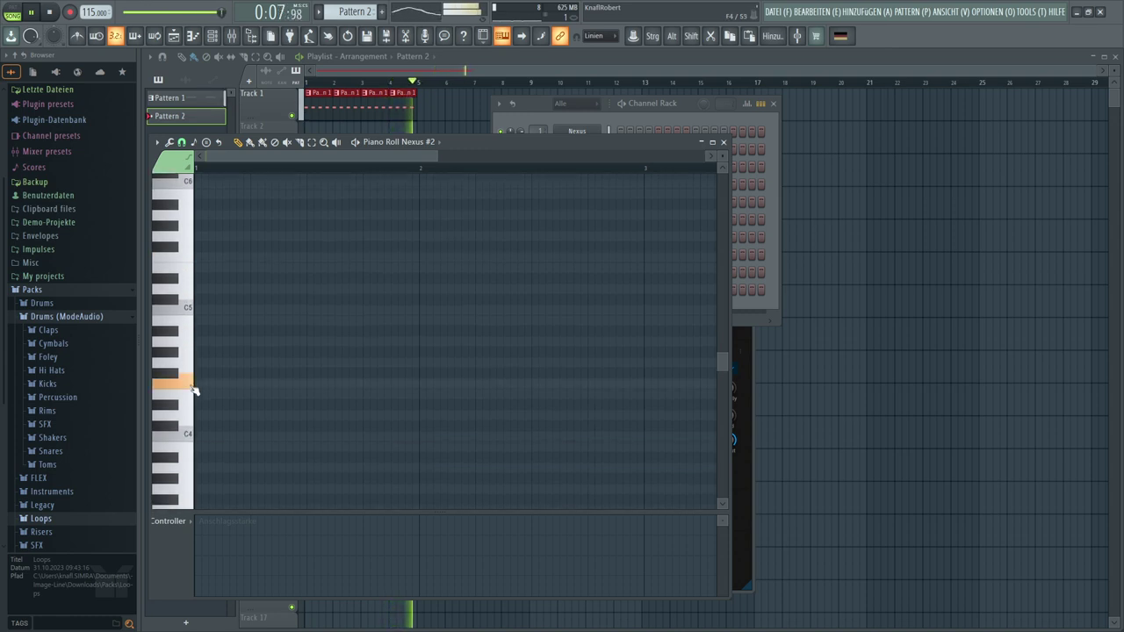
Place four short F4 notes on the offbeats of bar 1, starting at steps 3, 7, 11 and 15
click(226, 386)
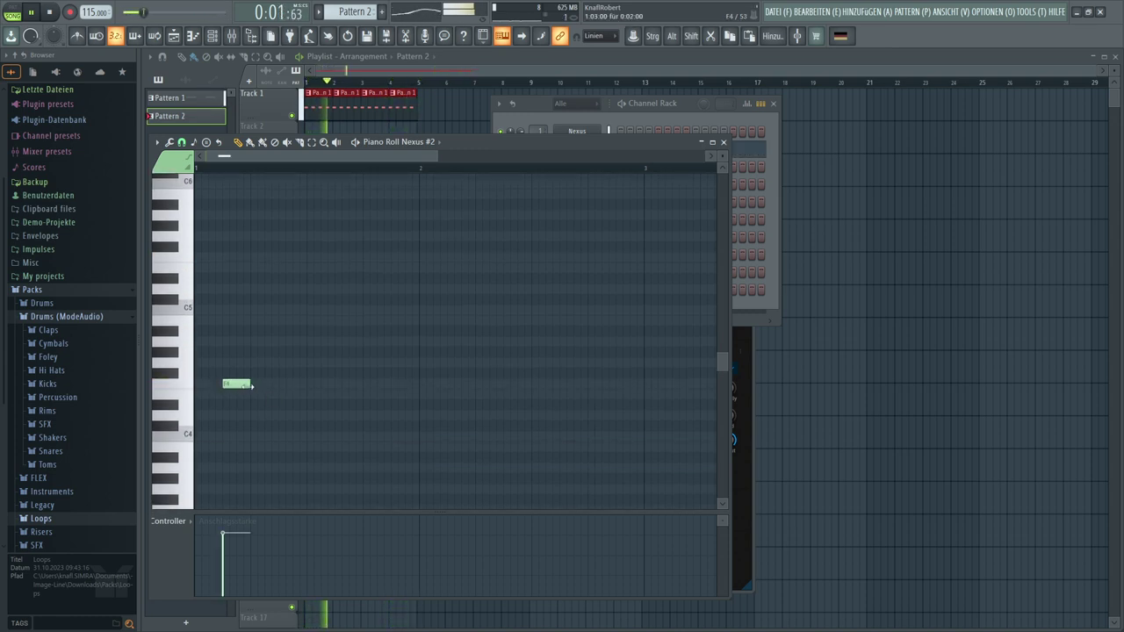
click(277, 386)
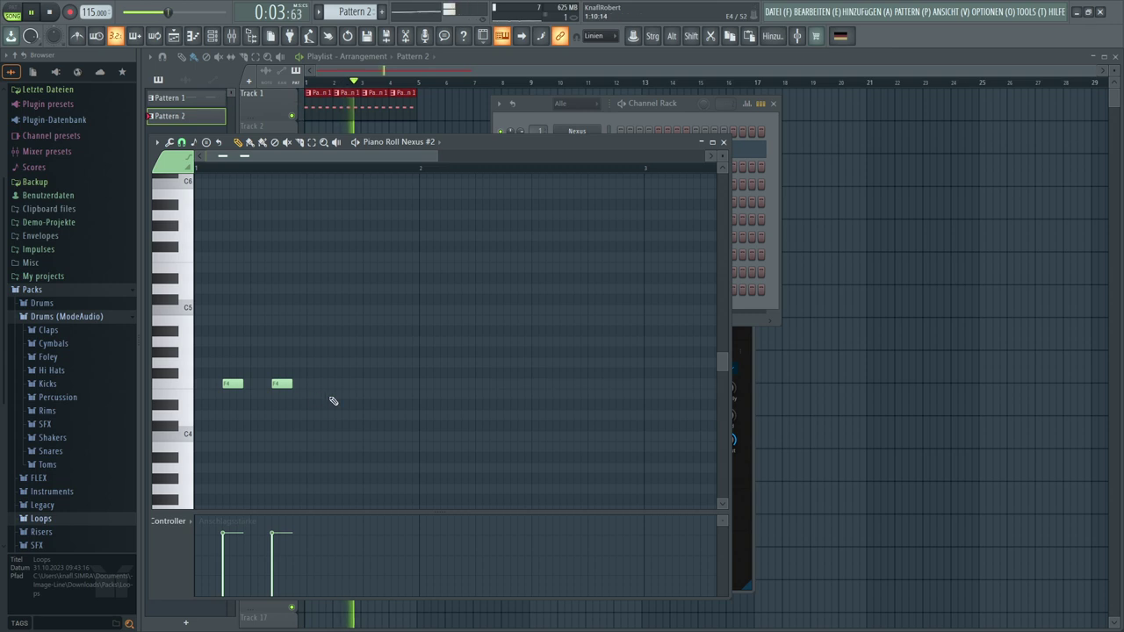
drag(279, 386, 286, 386)
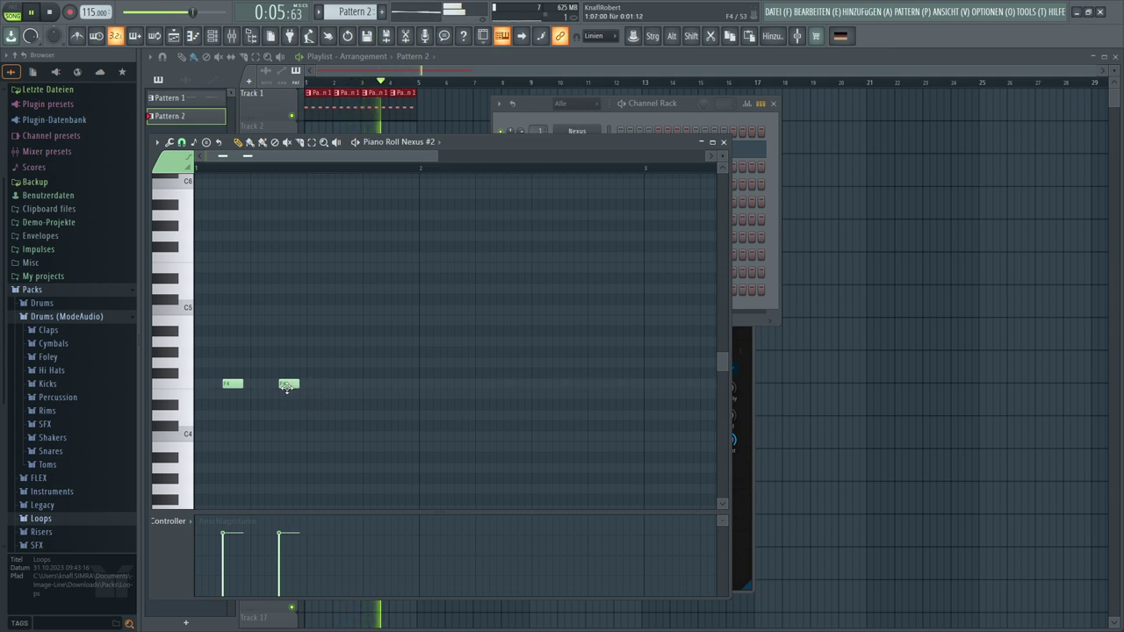
click(340, 386)
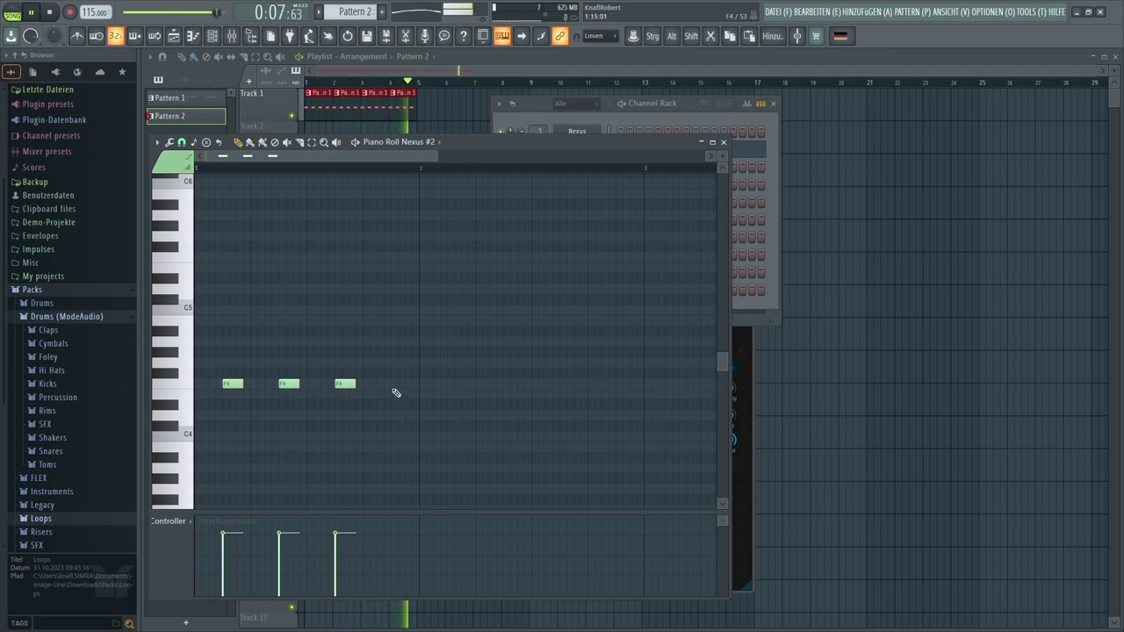
click(396, 386)
Return to the playlist and paint four Pattern 2 clips across bars 1 to 4 of Track 2
key(F5)
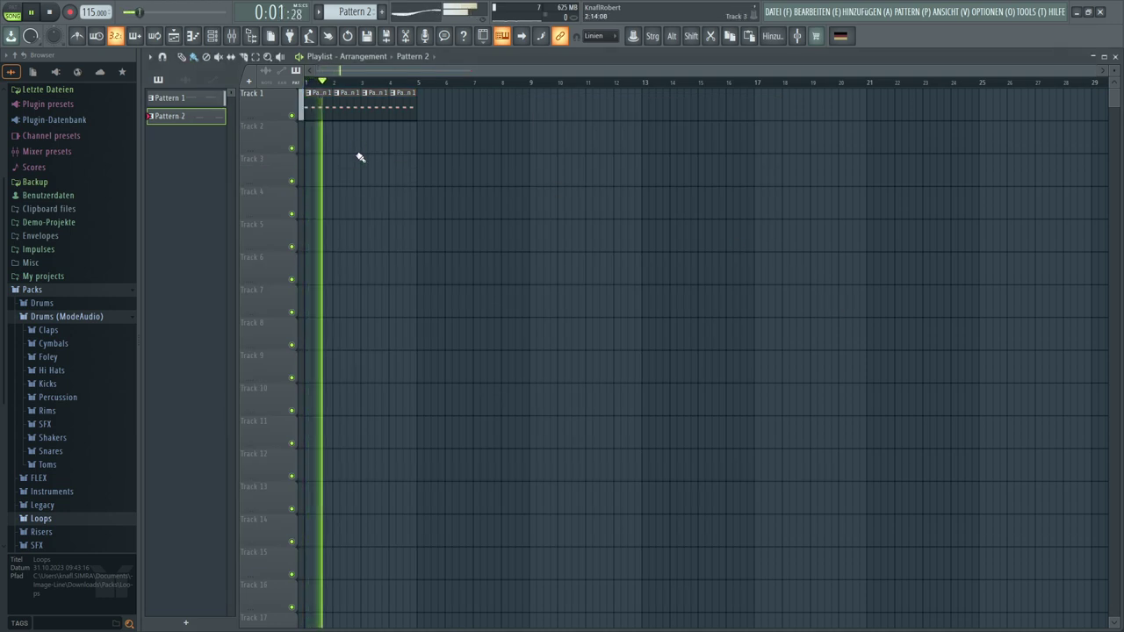
mouse_move(363, 154)
mouse_down()
mouse_move(406, 151)
mouse_move(305, 148)
mouse_up()
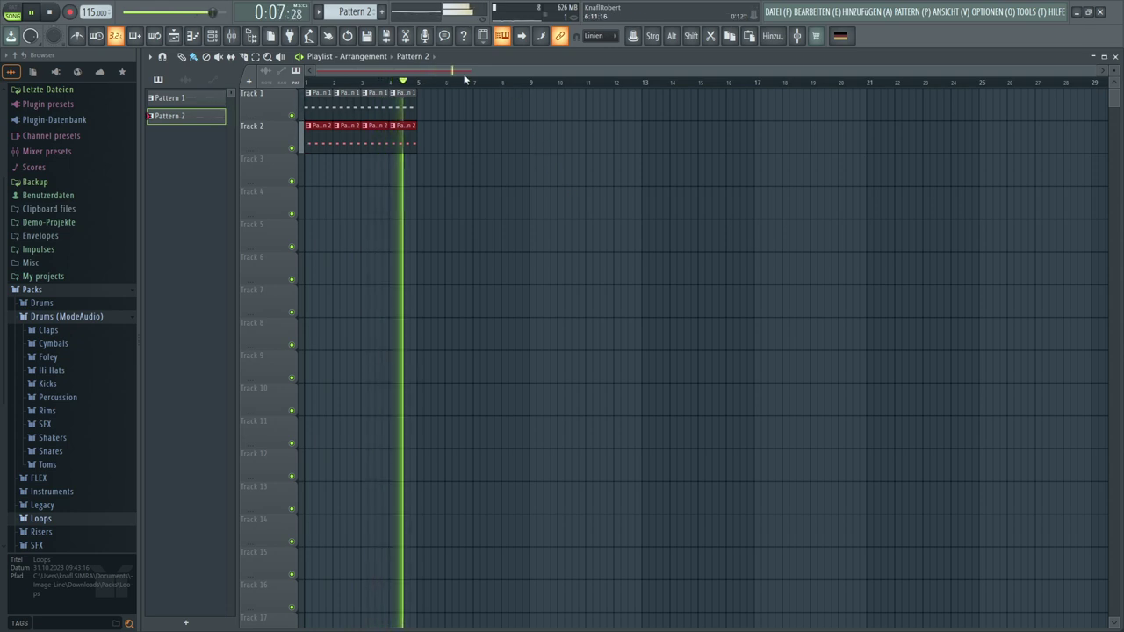
Reopen Nexus #2, step through the bass presets during playback to Virus Bass 2, and adjust its output level
click(212, 35)
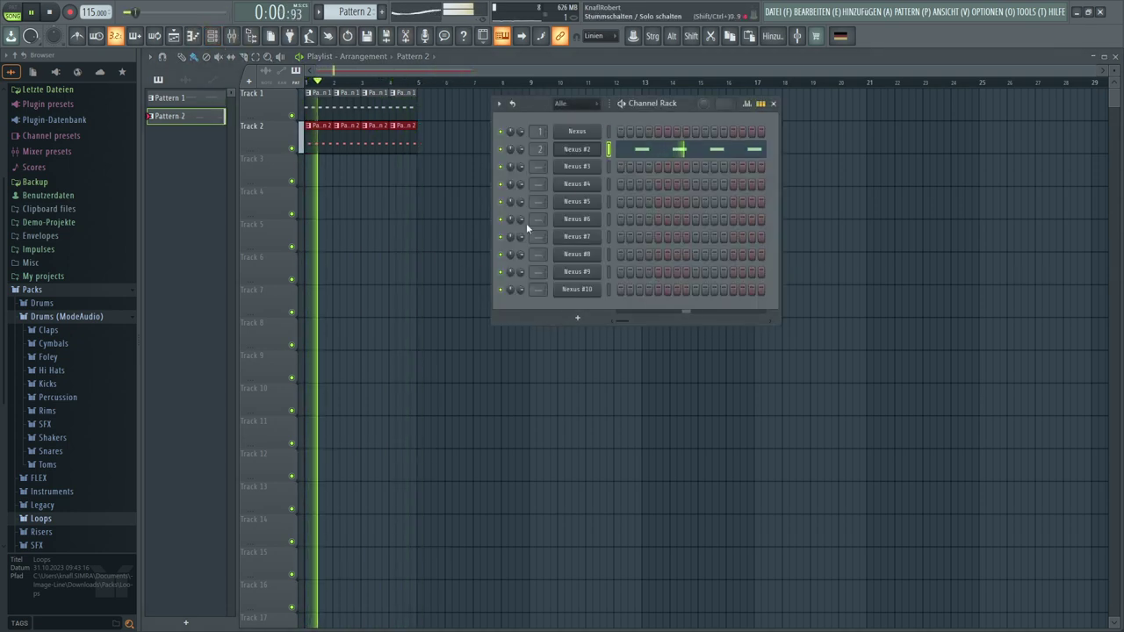
click(577, 152)
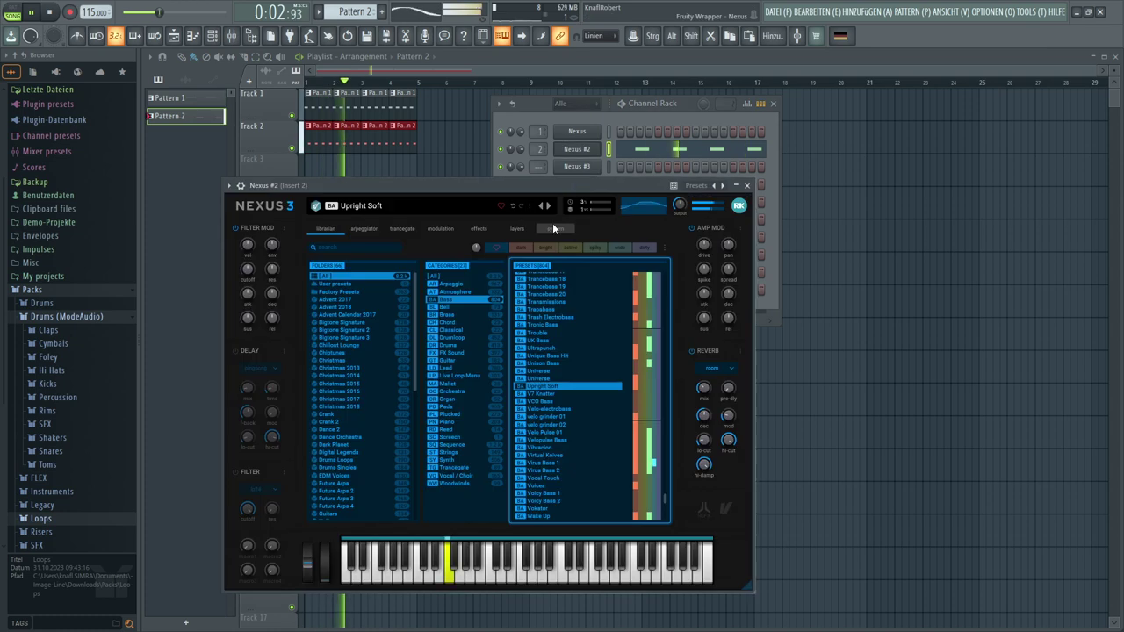
click(551, 205)
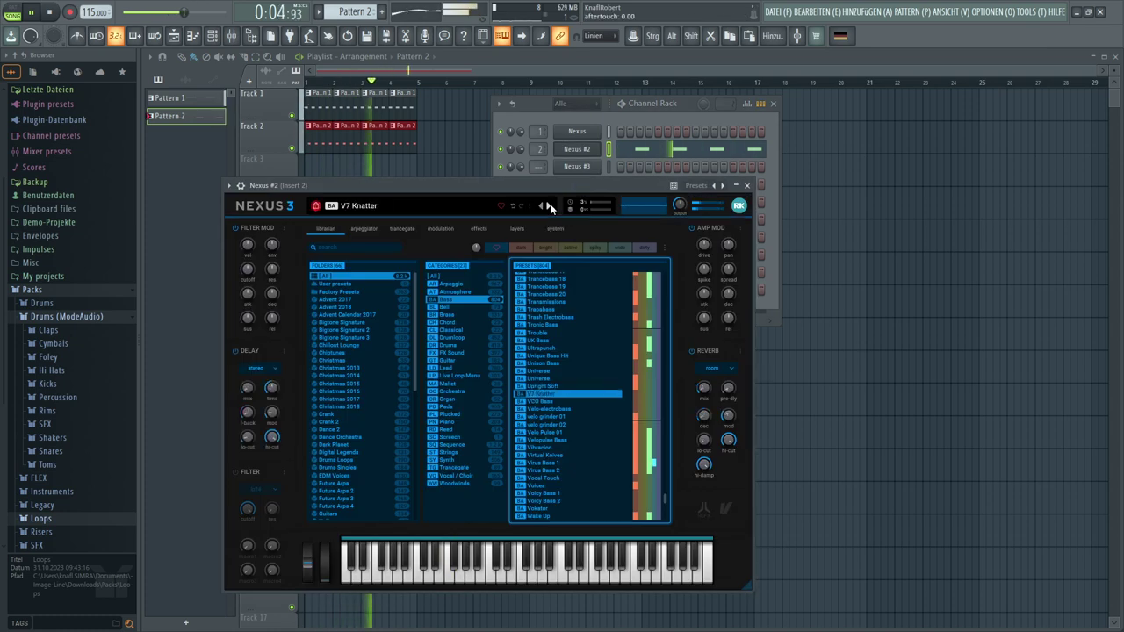
click(550, 206)
click(551, 206)
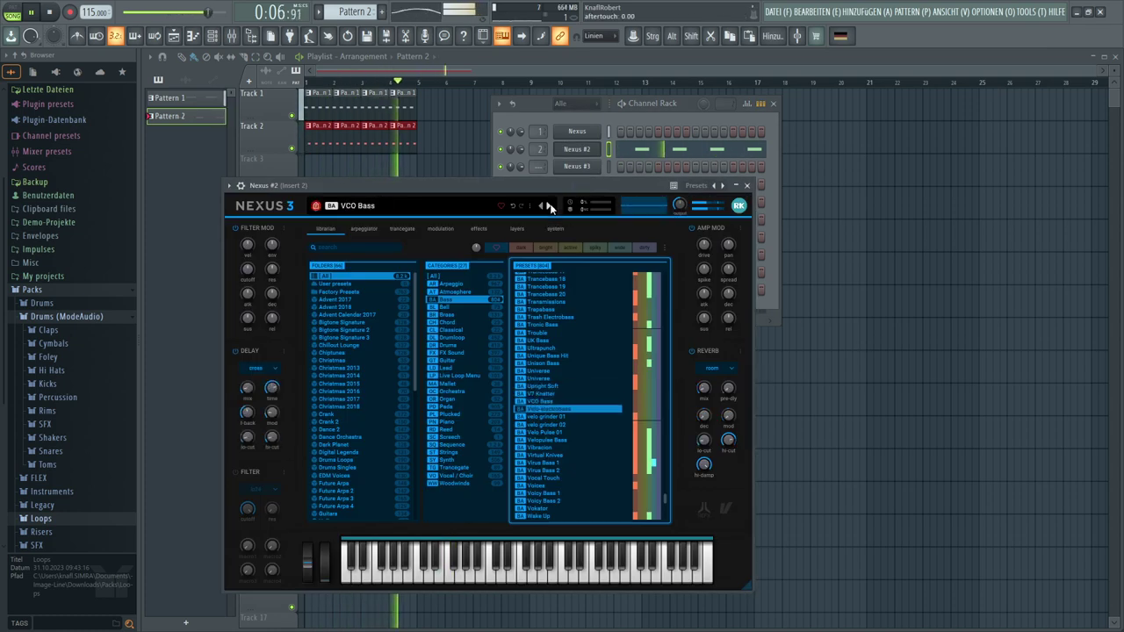
click(551, 206)
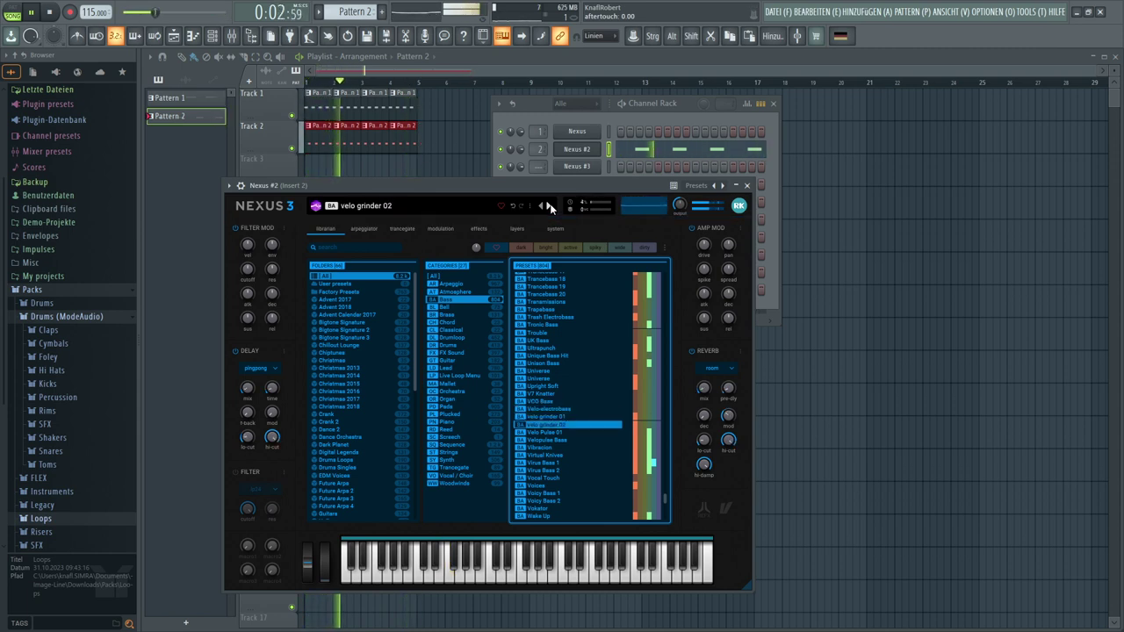
click(550, 207)
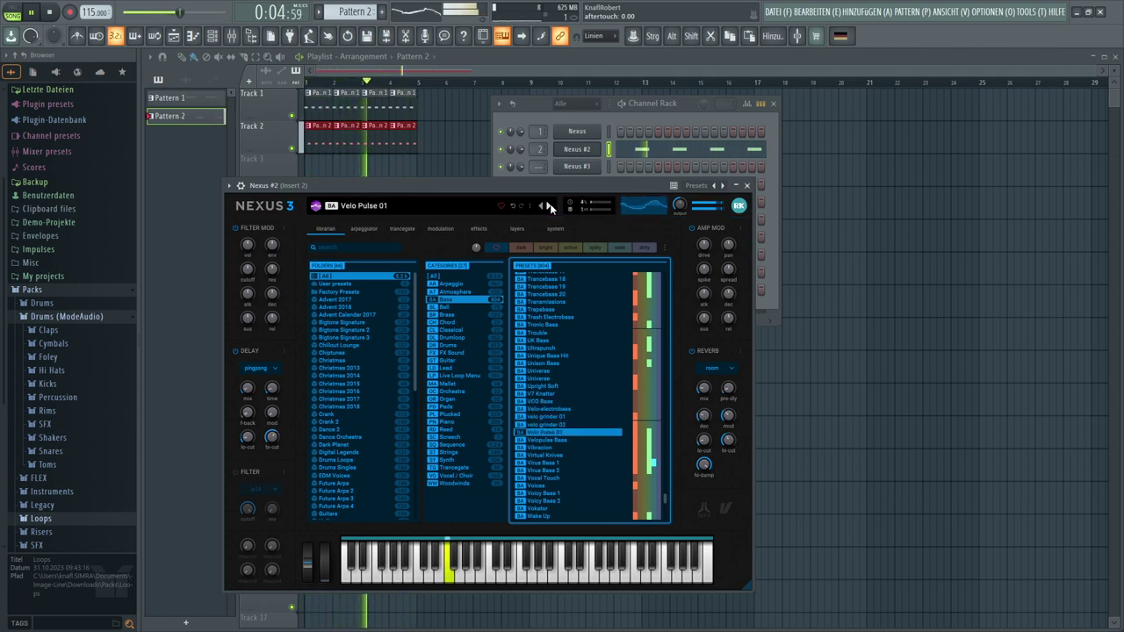
click(551, 207)
click(551, 208)
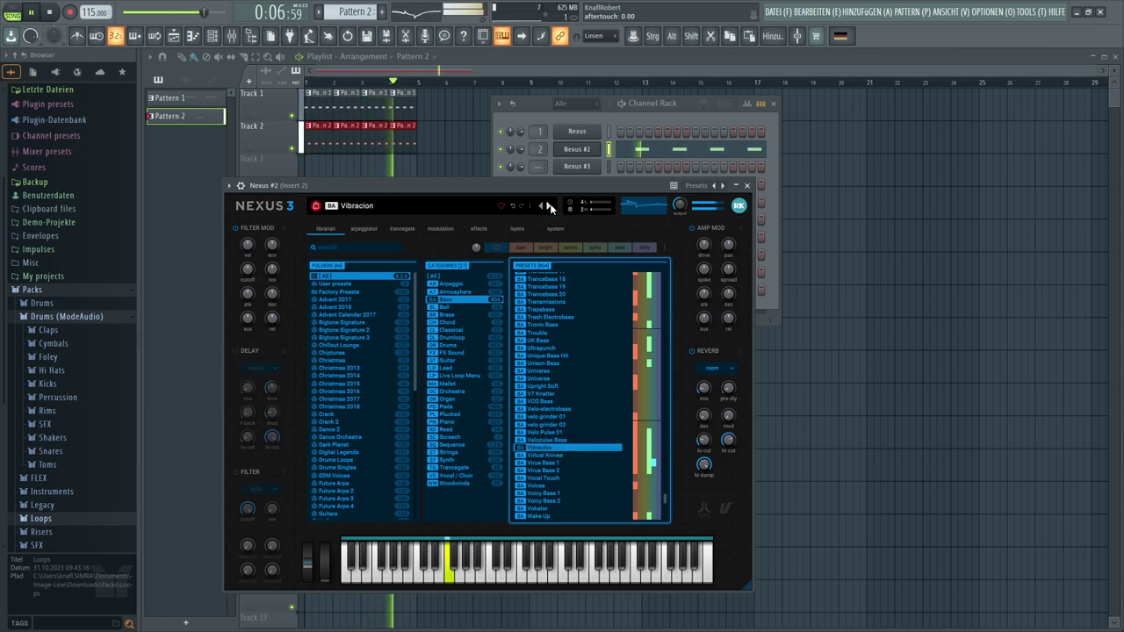
click(550, 207)
click(550, 208)
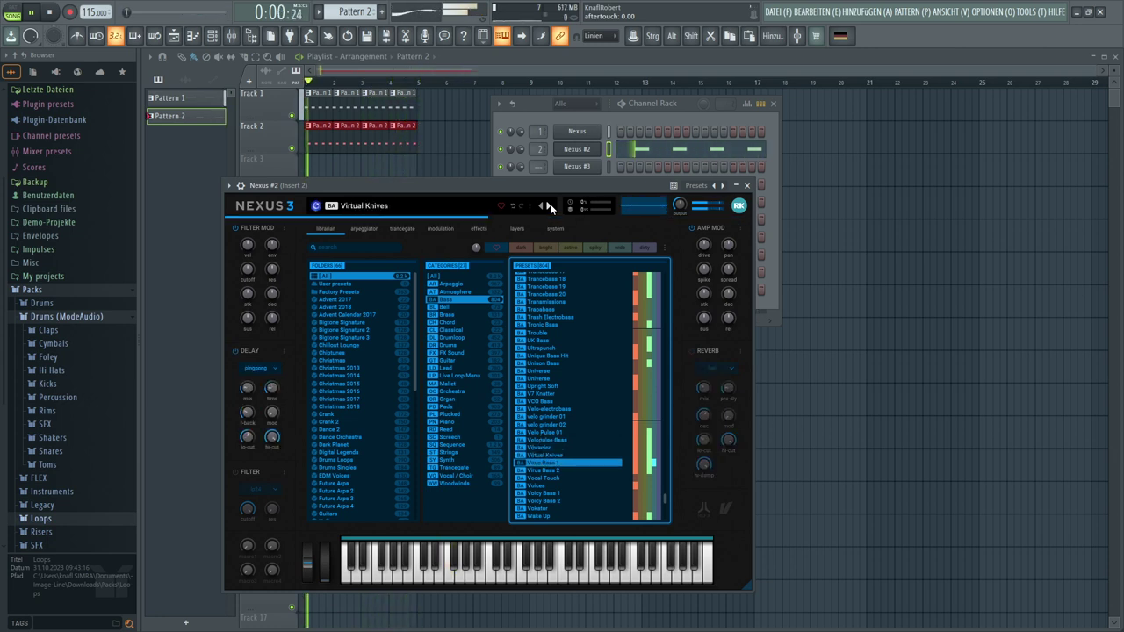
click(550, 208)
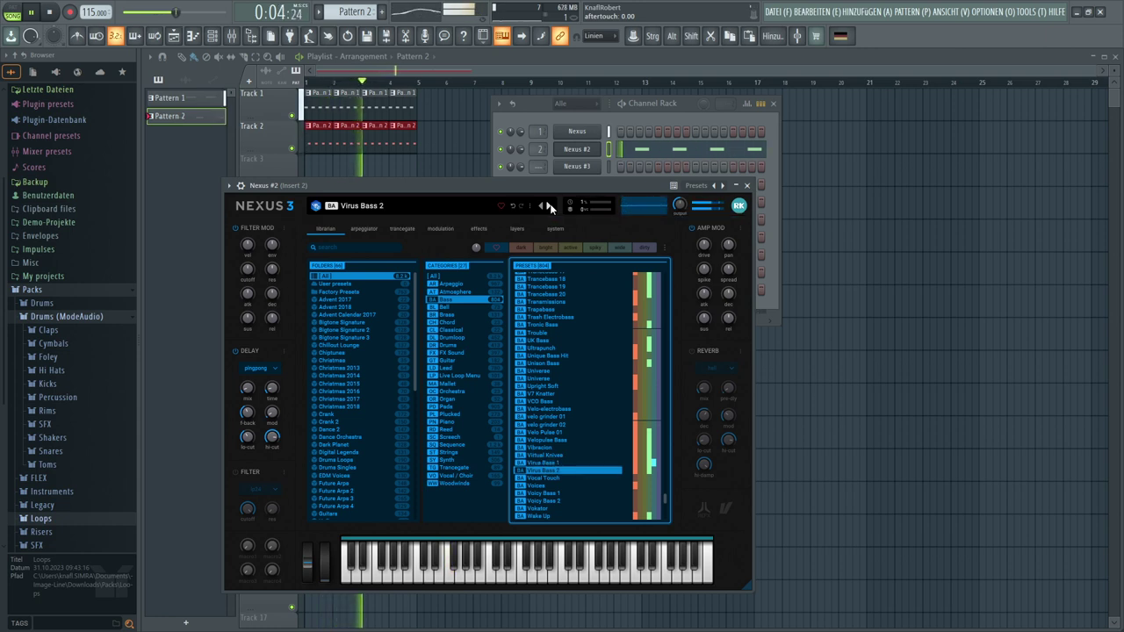
drag(681, 208, 690, 226)
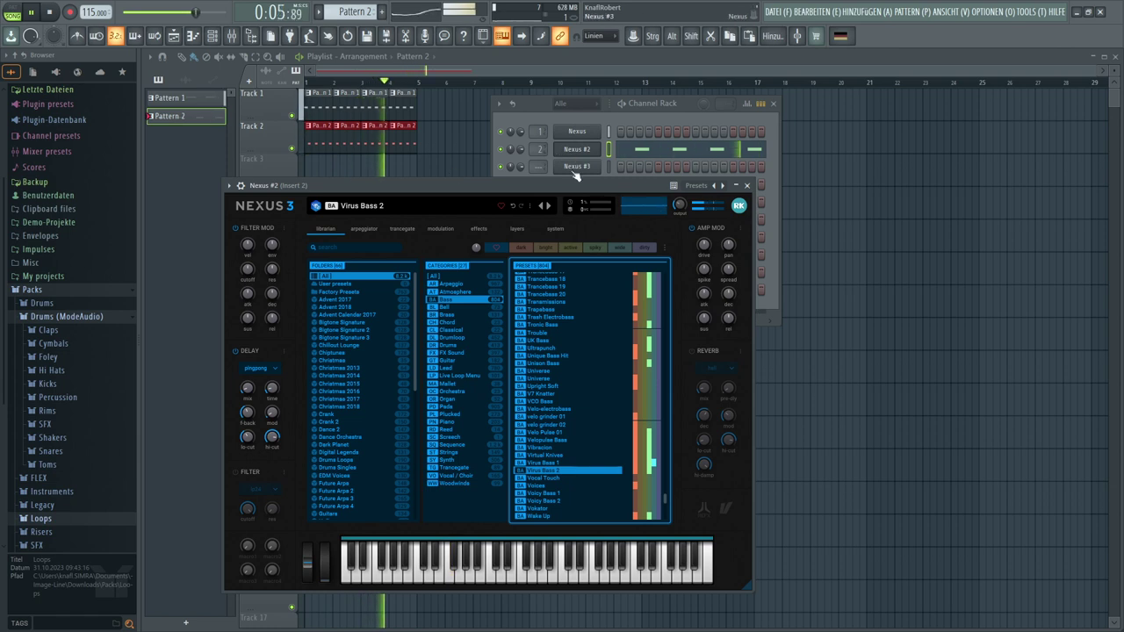
Create Pattern 3, then route the Nexus #3 channel to mixer Insert 3 and open its plugin window
key(F4)
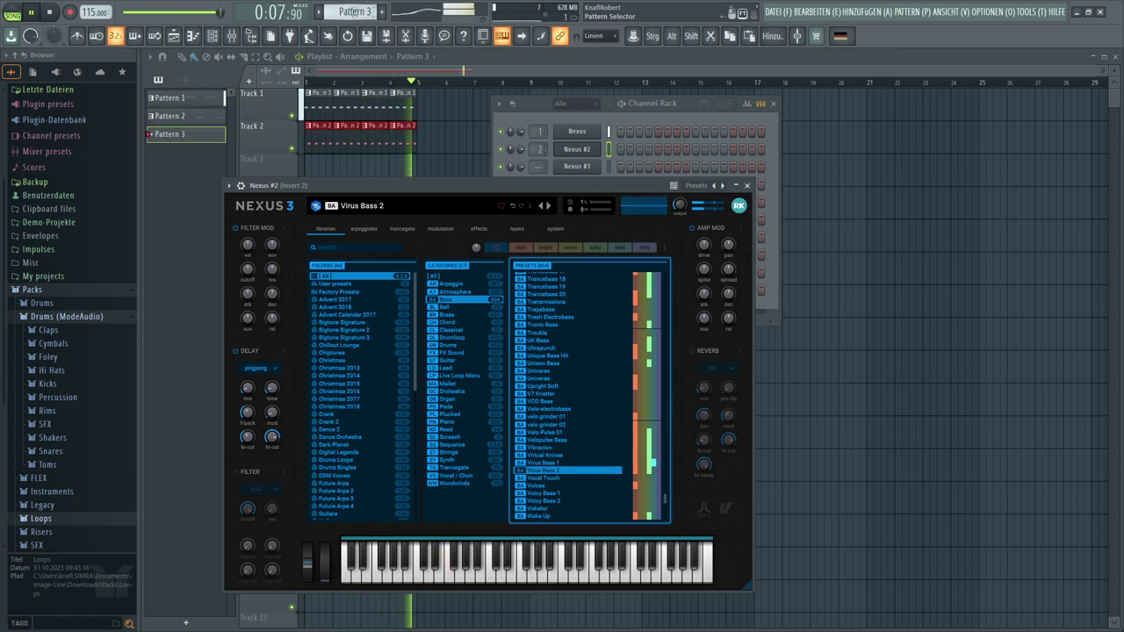
click(541, 166)
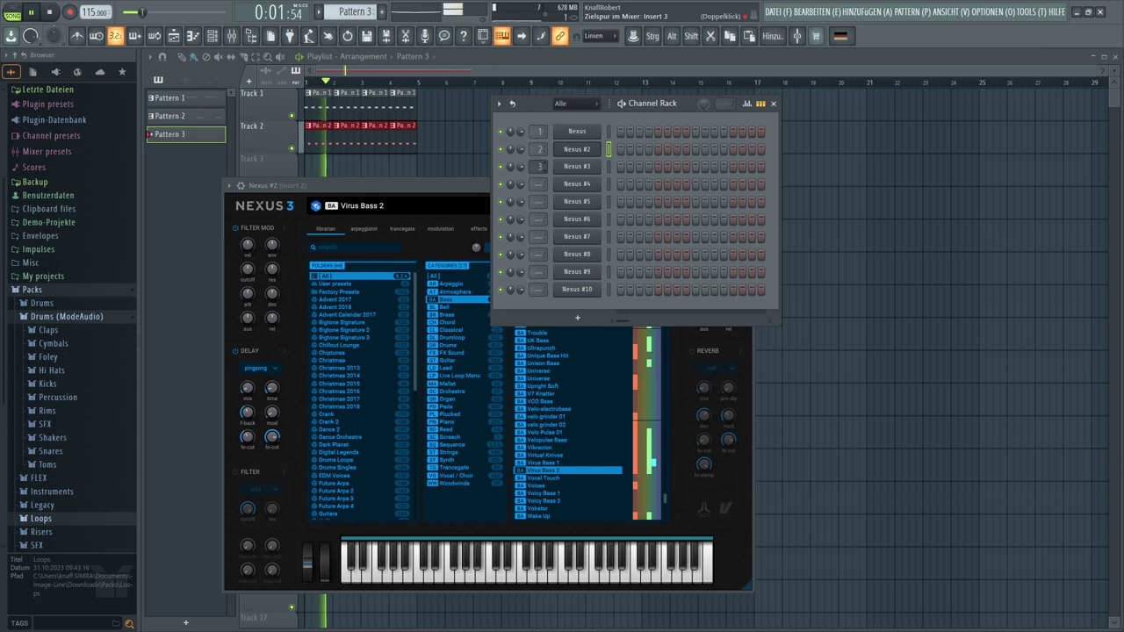
click(562, 167)
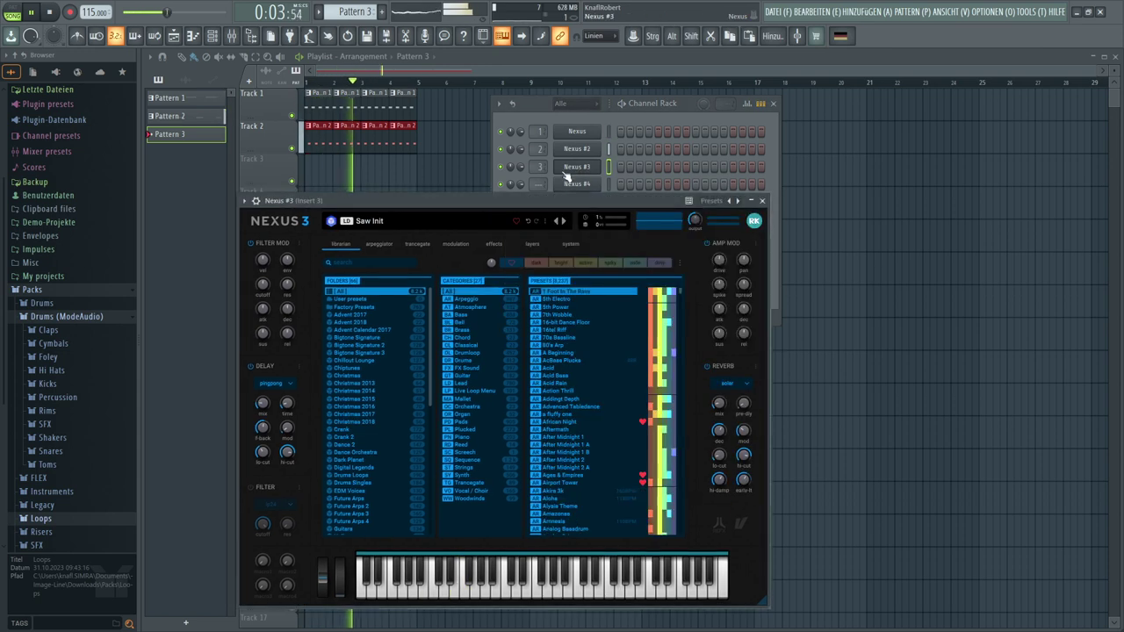
Browse the Arpeggio category in Nexus #3, load the Bad Music preset and audition it with the F5 note
click(463, 299)
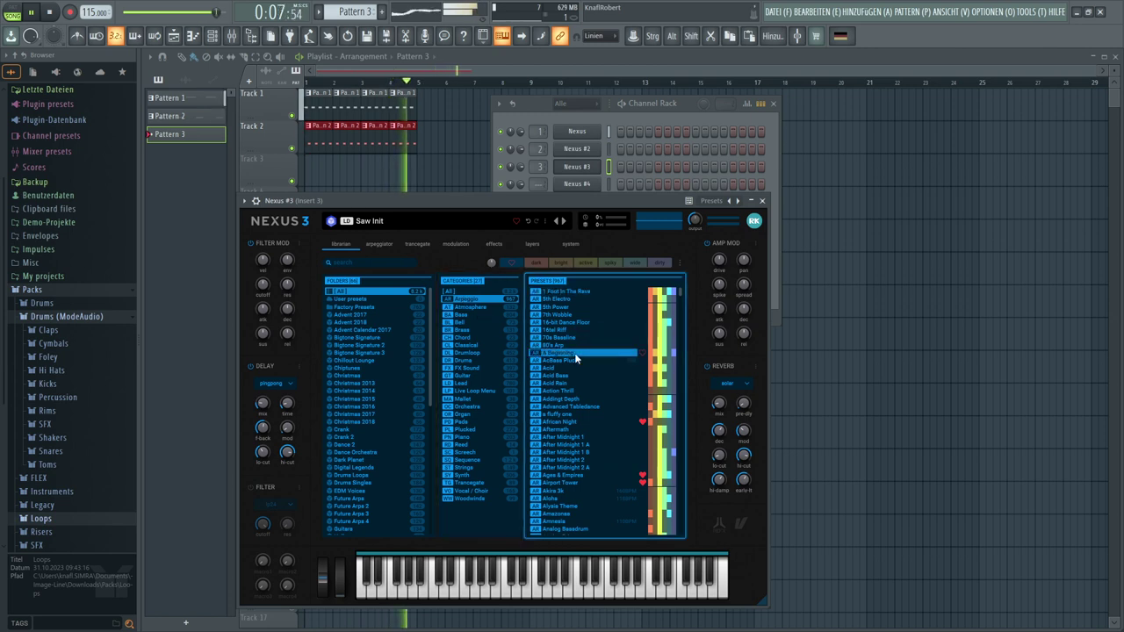
scroll(562, 397, down, 5)
scroll(561, 401, down, 4)
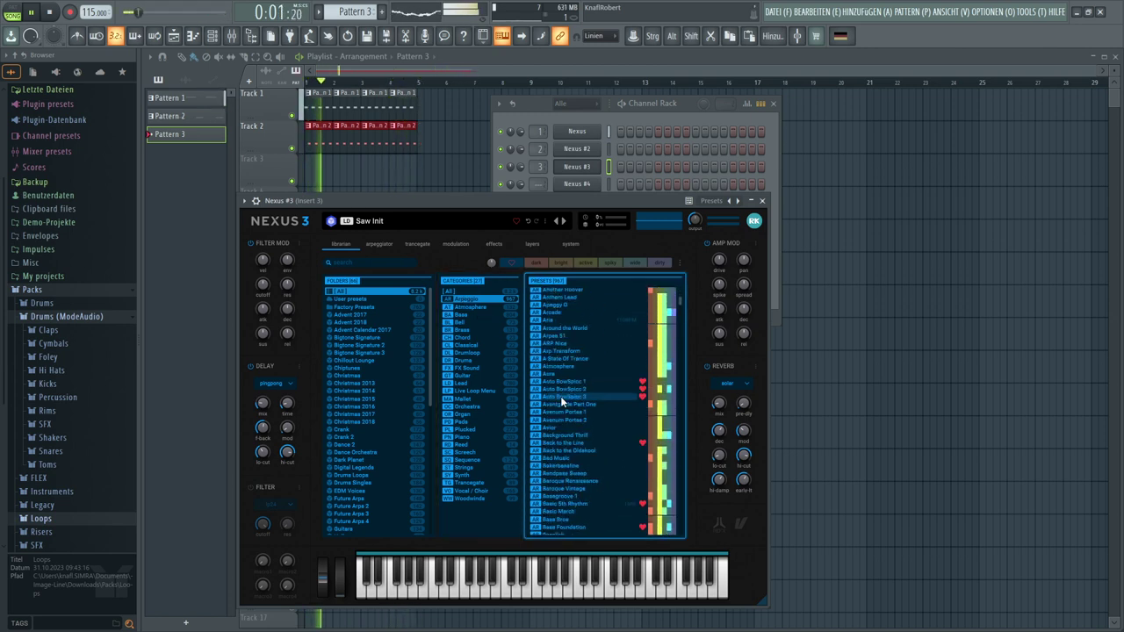
scroll(560, 396, down, 2)
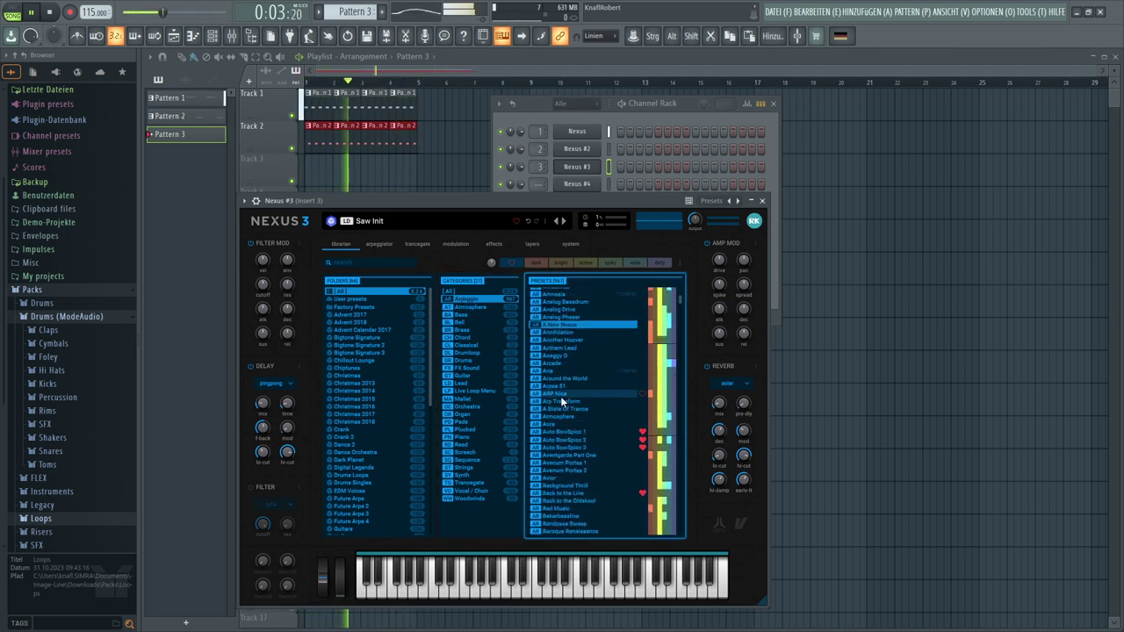
scroll(561, 396, down, 1)
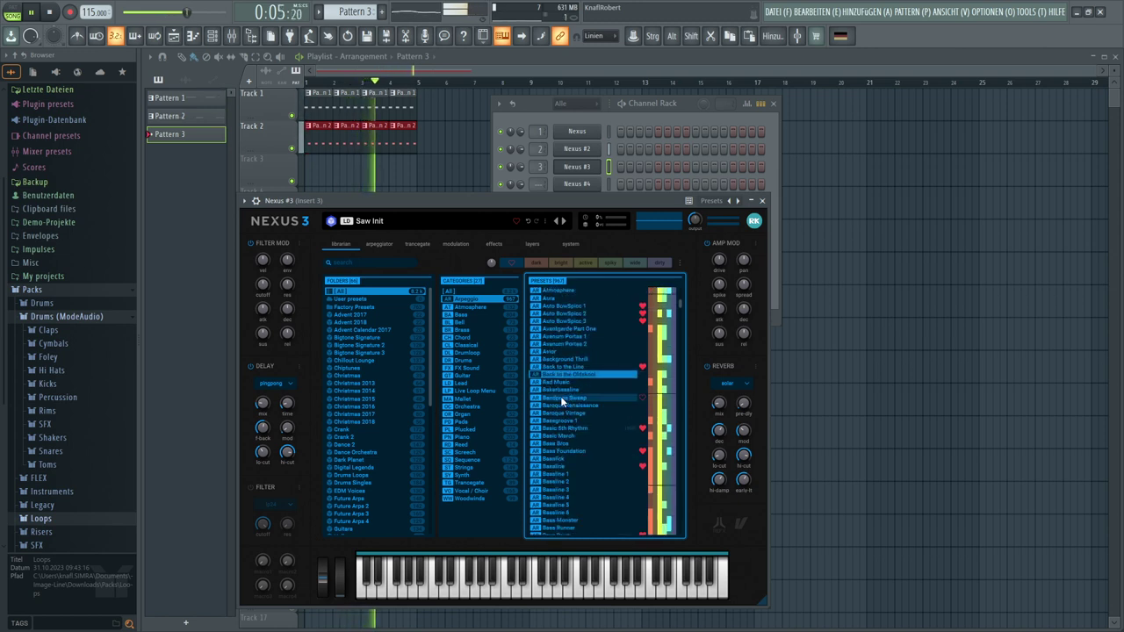
double_click(547, 376)
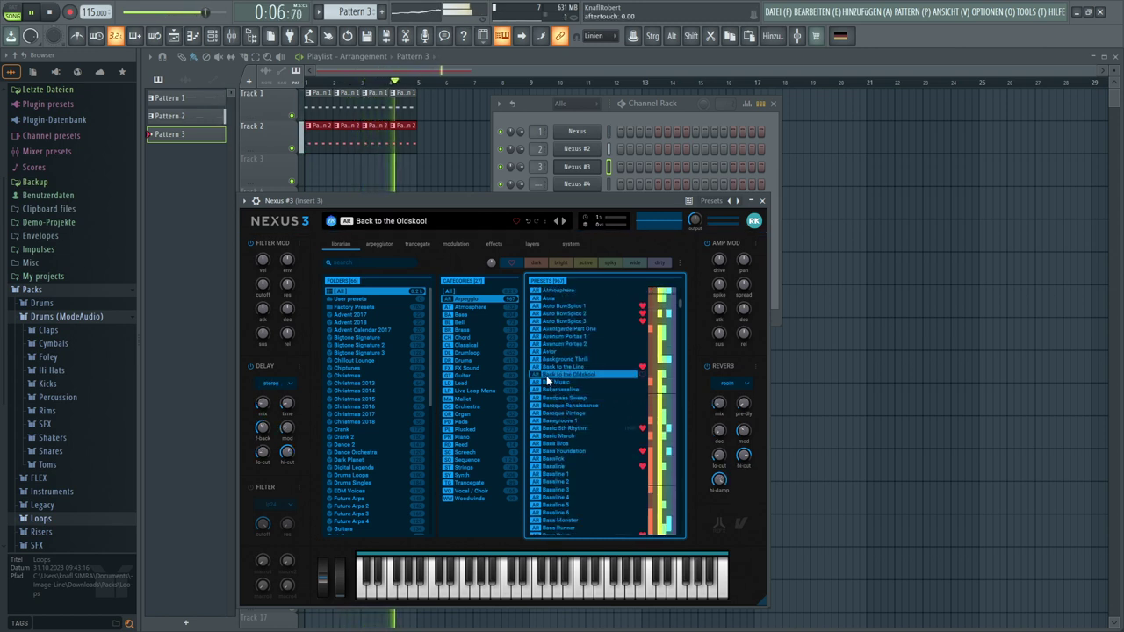
click(554, 382)
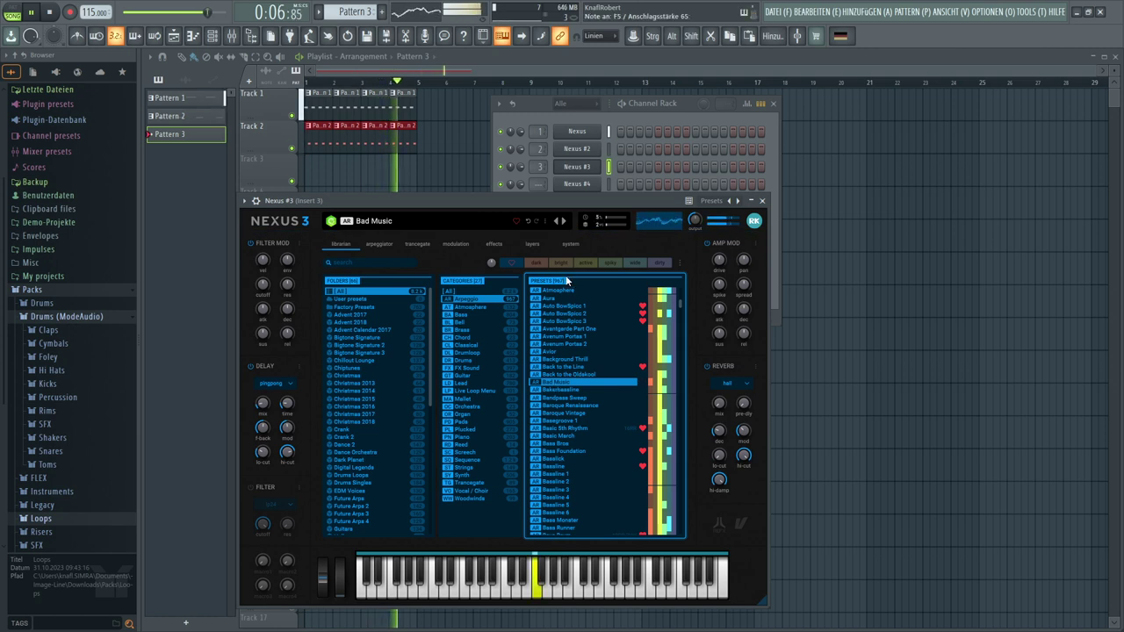
key(space)
key(space)
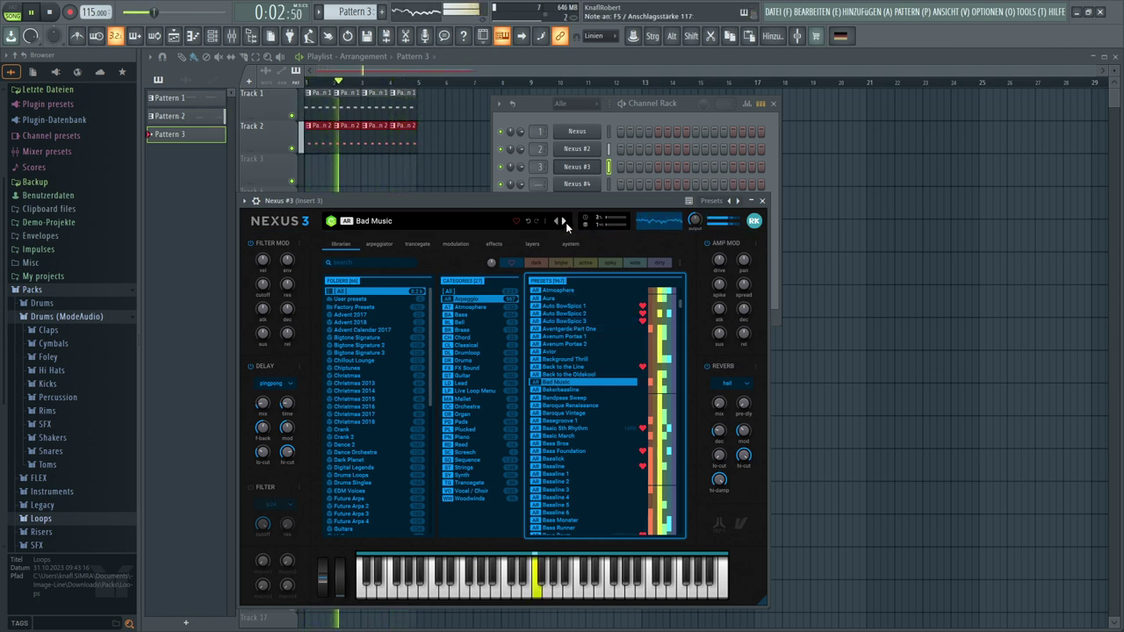
Lower the Nexus #3 output to 31 and audition arpeggiator presets including RWArpeggio 8, Sequence 1, Sequence 2, Sharp Style, Shifter and Sidechain Pumpin
drag(695, 221, 698, 255)
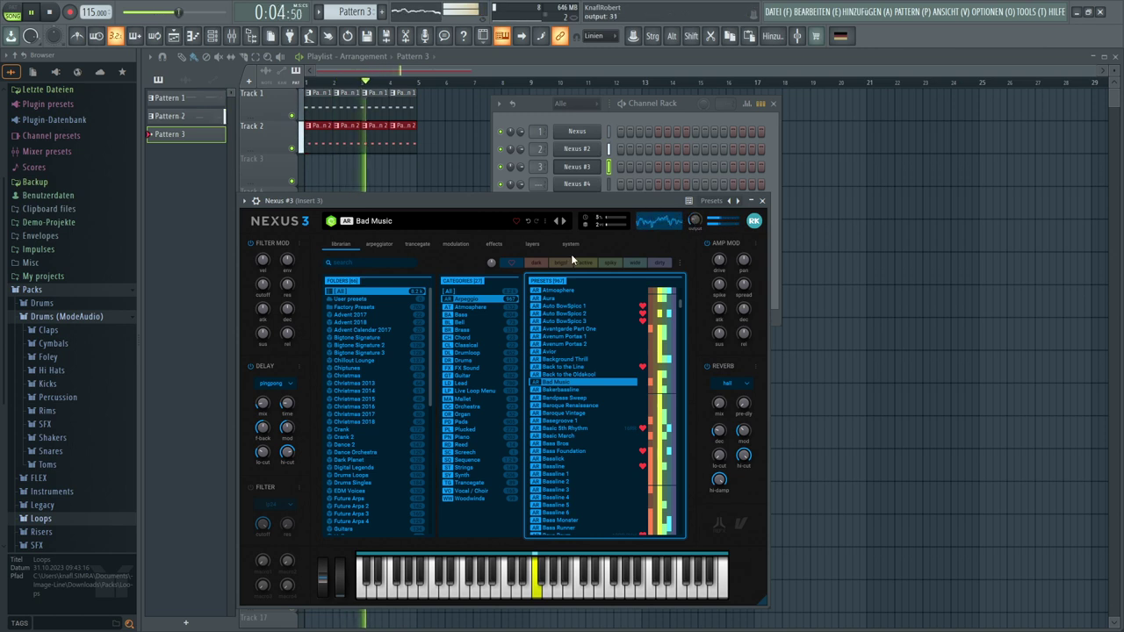
click(380, 244)
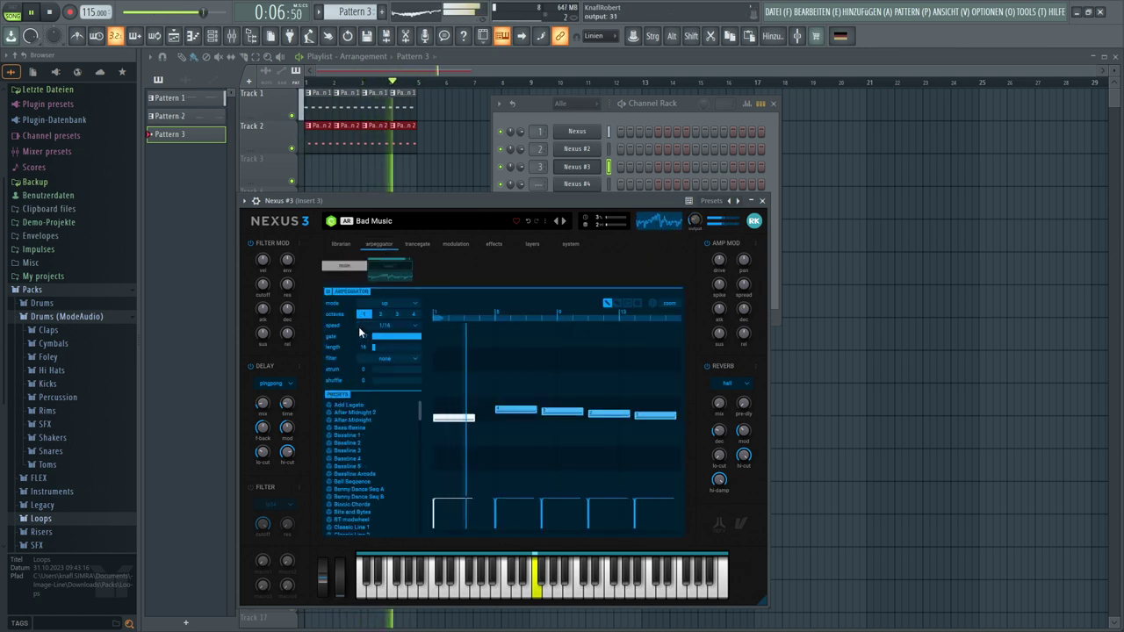
scroll(399, 439, down, 10)
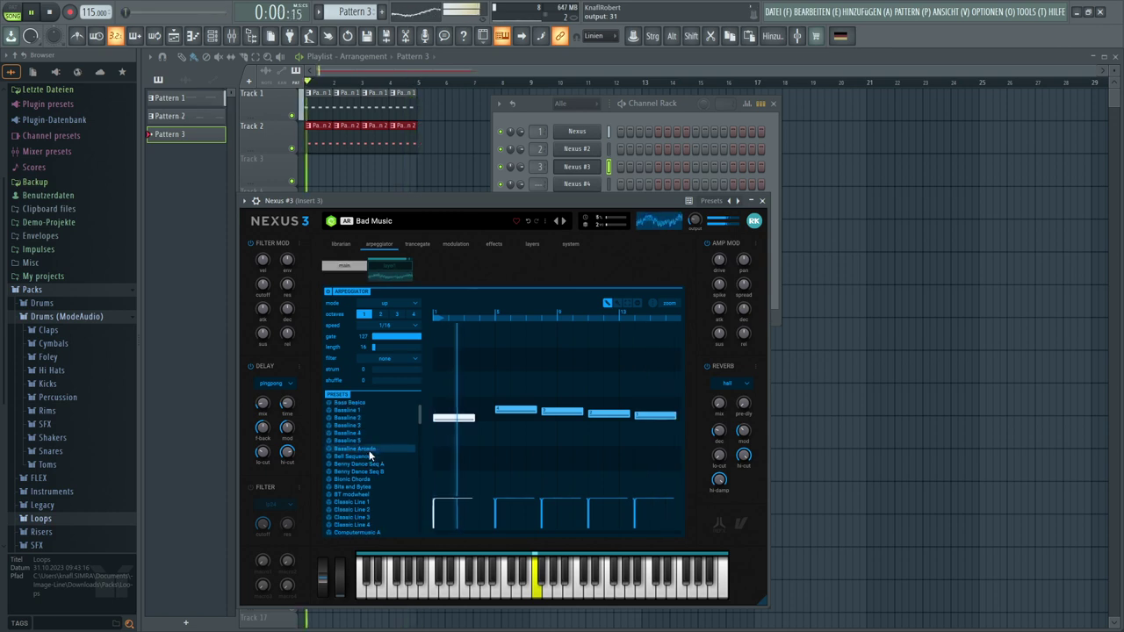
scroll(396, 437, down, 4)
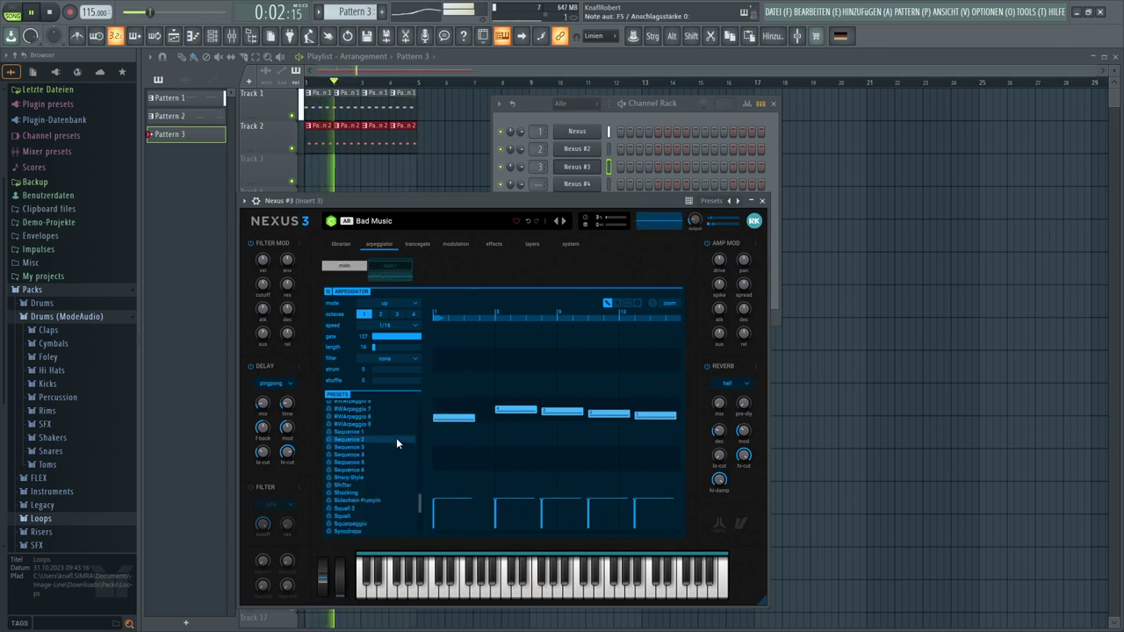
click(353, 423)
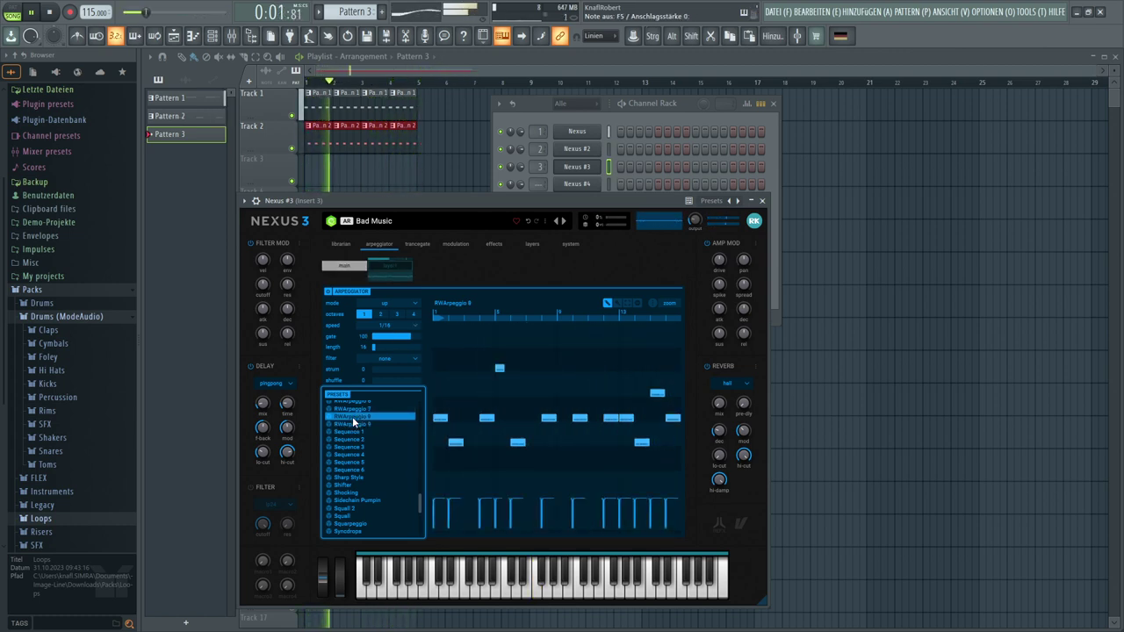
click(357, 433)
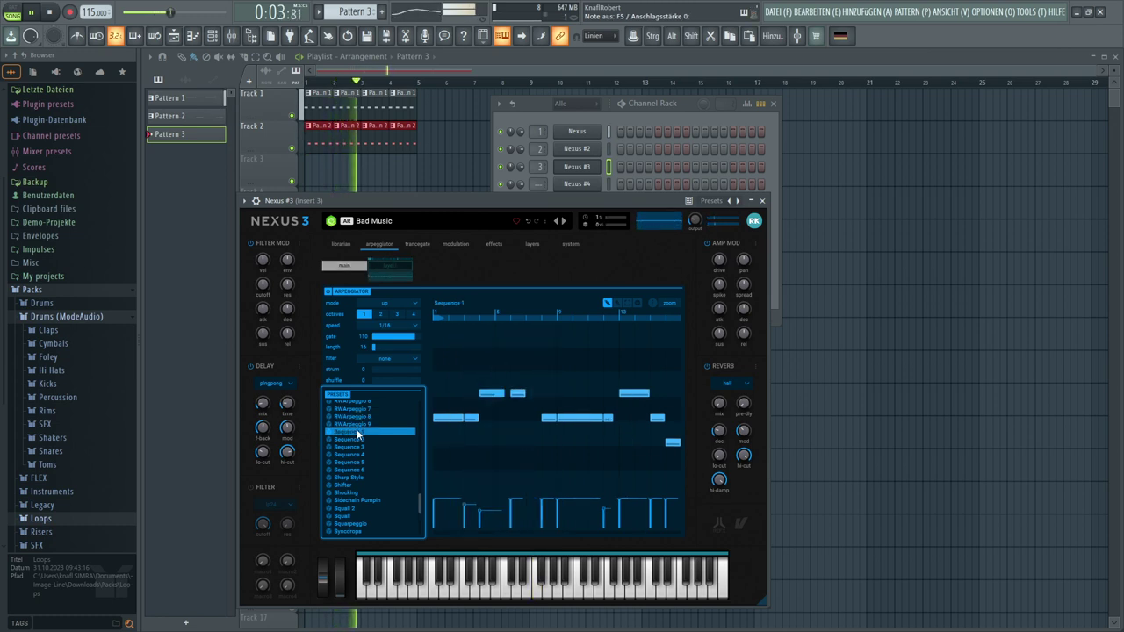
click(358, 440)
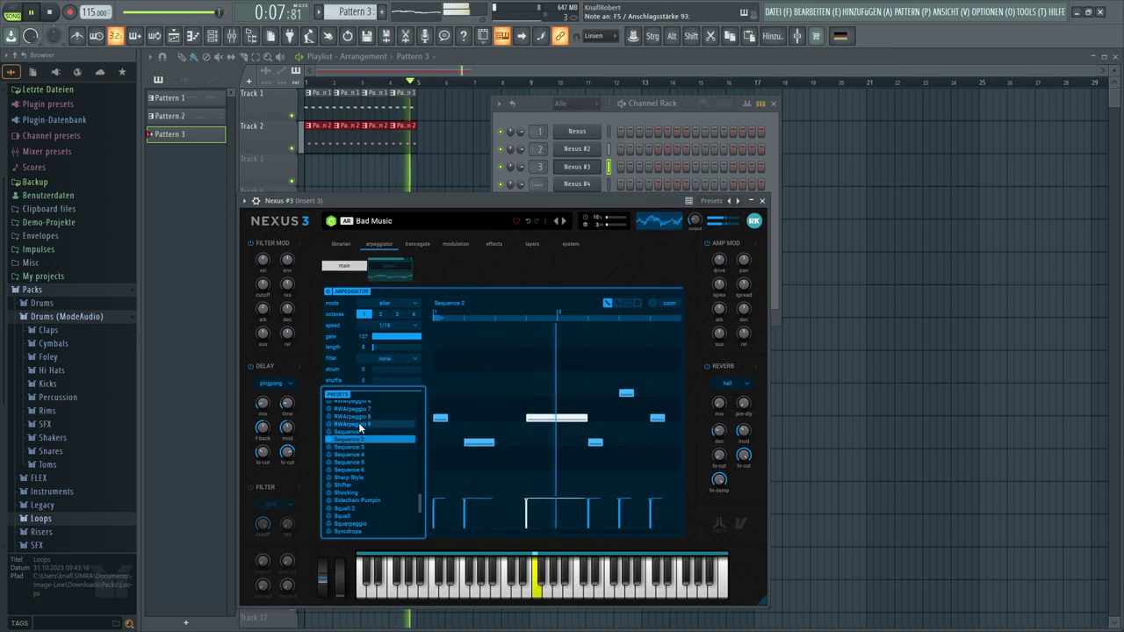
scroll(362, 430, down, 2)
click(347, 452)
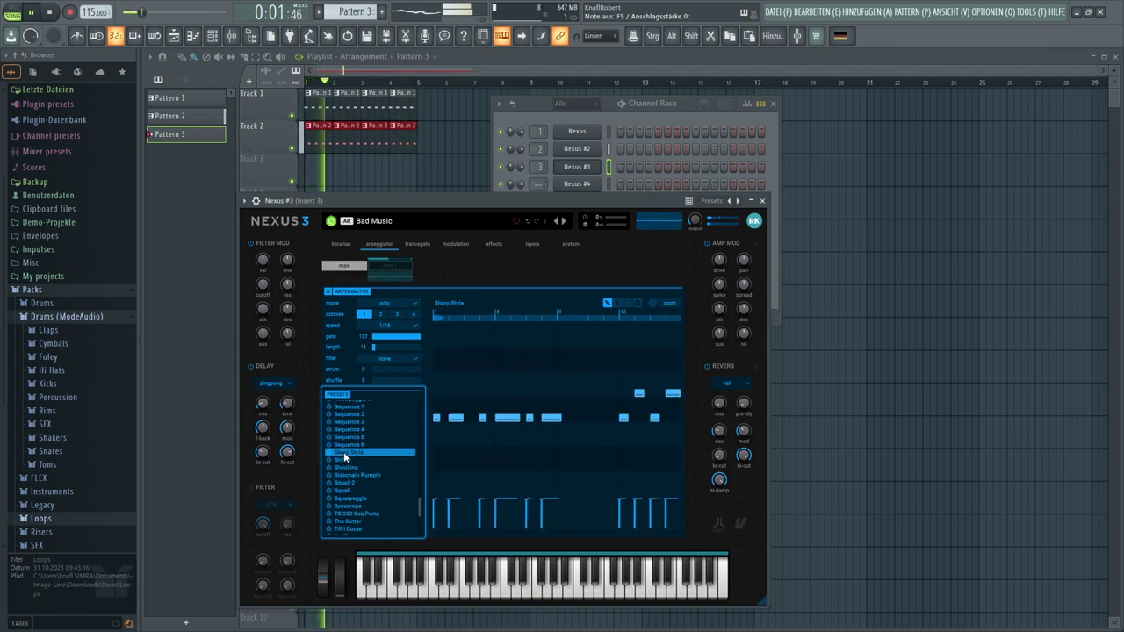
click(348, 460)
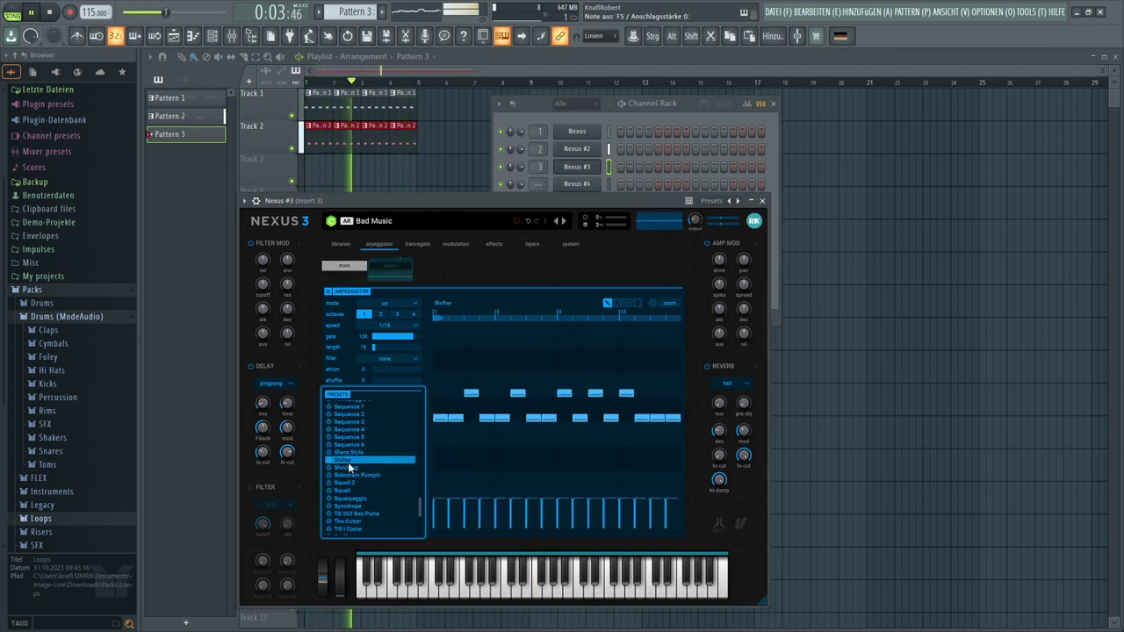
click(355, 475)
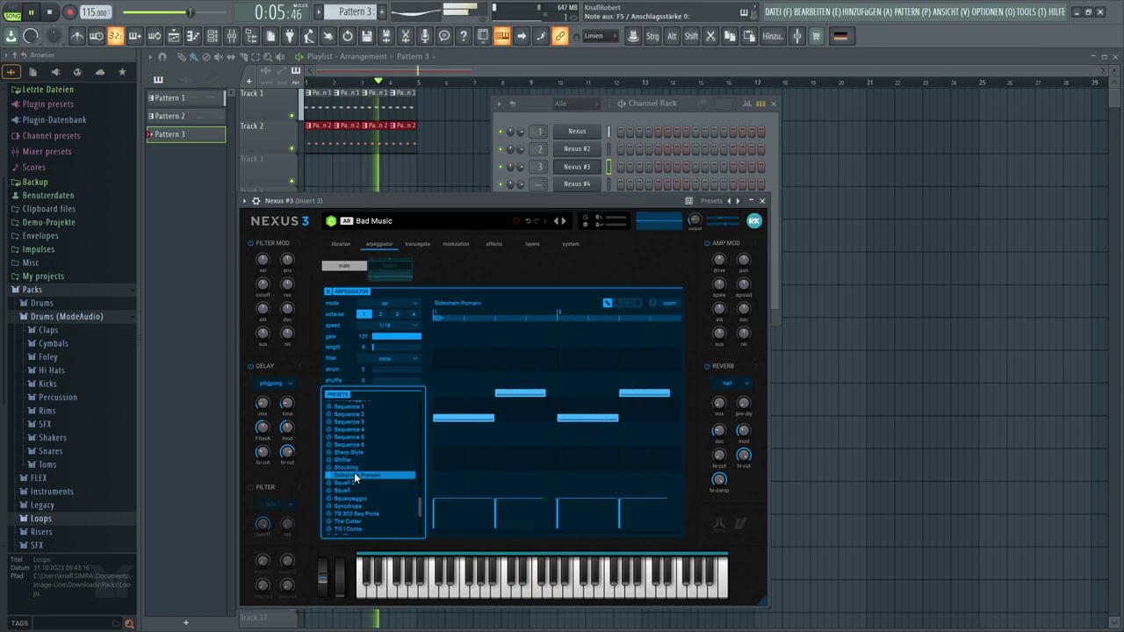
Audition Bakerbassline, Bandpass Sweep, Baroque Renaissance and Basegroove 1 from the Nexus #3 library, and reduce Basegroove 1's output to 20
click(342, 243)
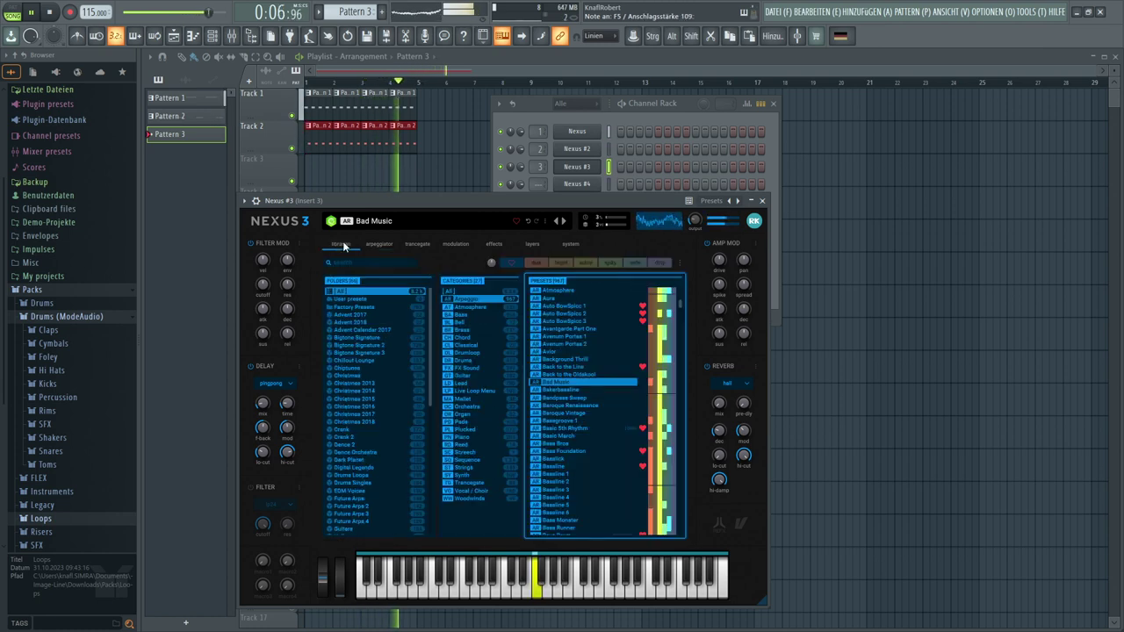
click(541, 391)
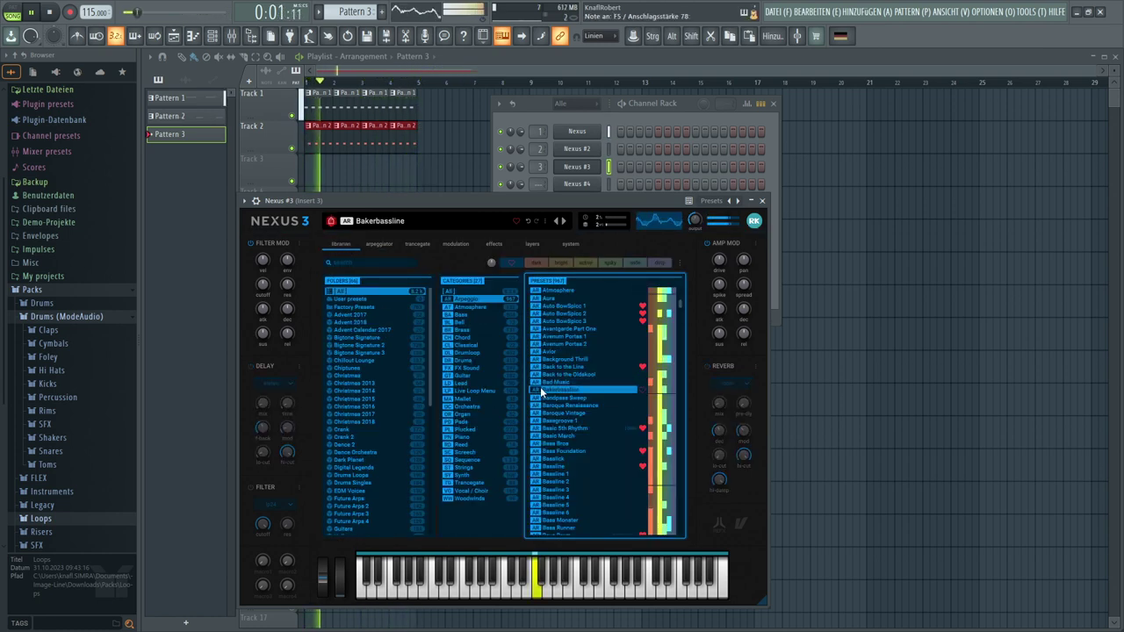
click(543, 399)
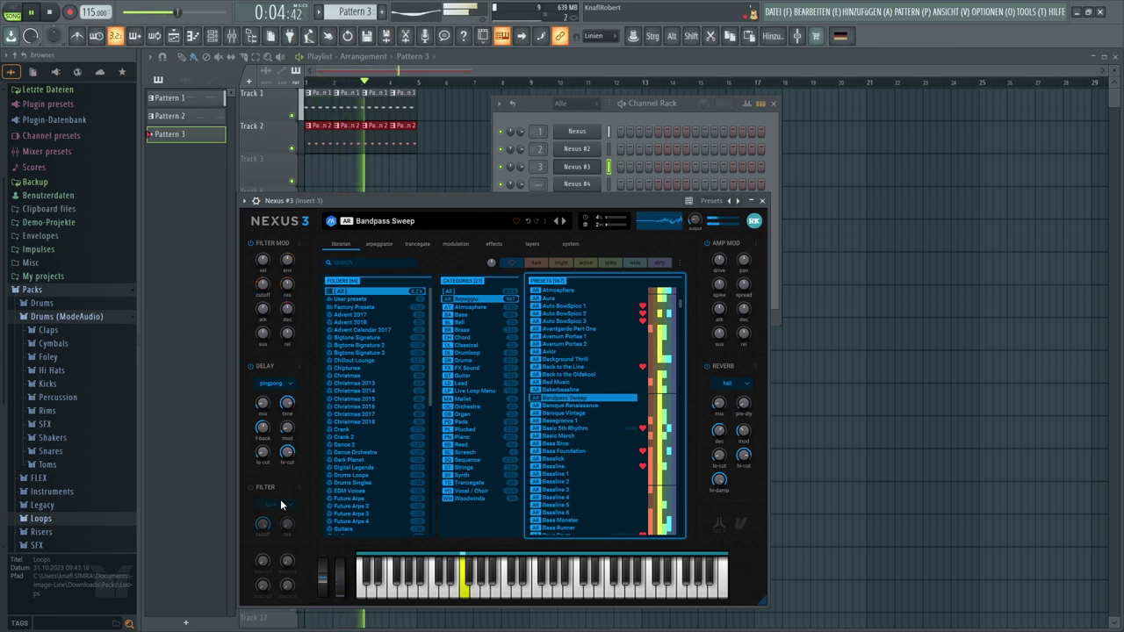
click(554, 407)
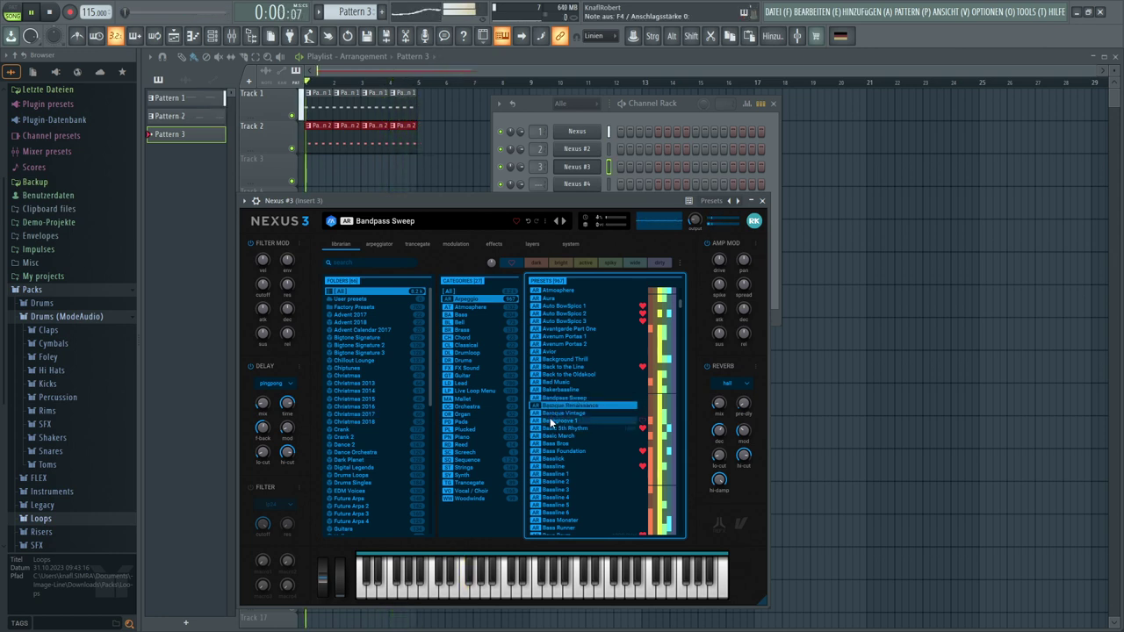
click(550, 420)
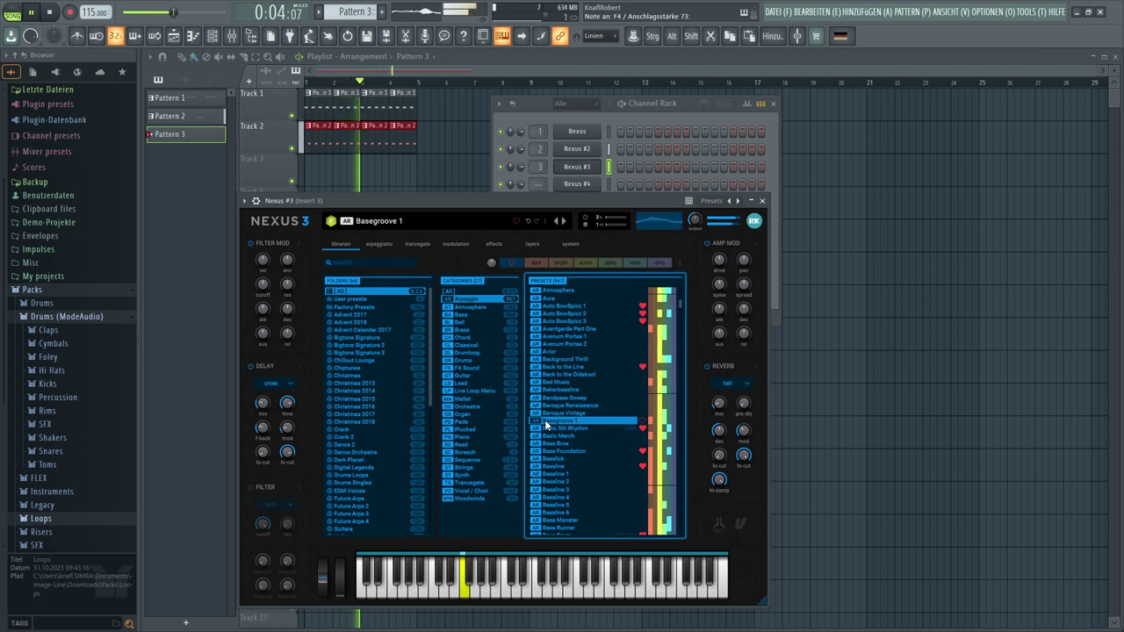
mouse_move(691, 225)
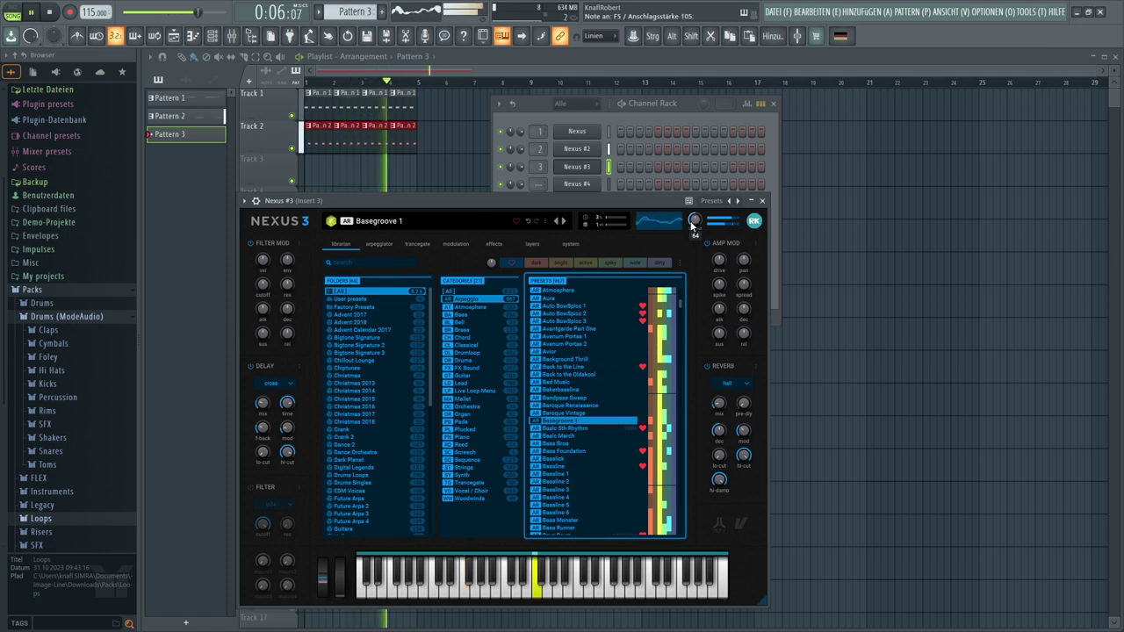
drag(691, 225, 705, 254)
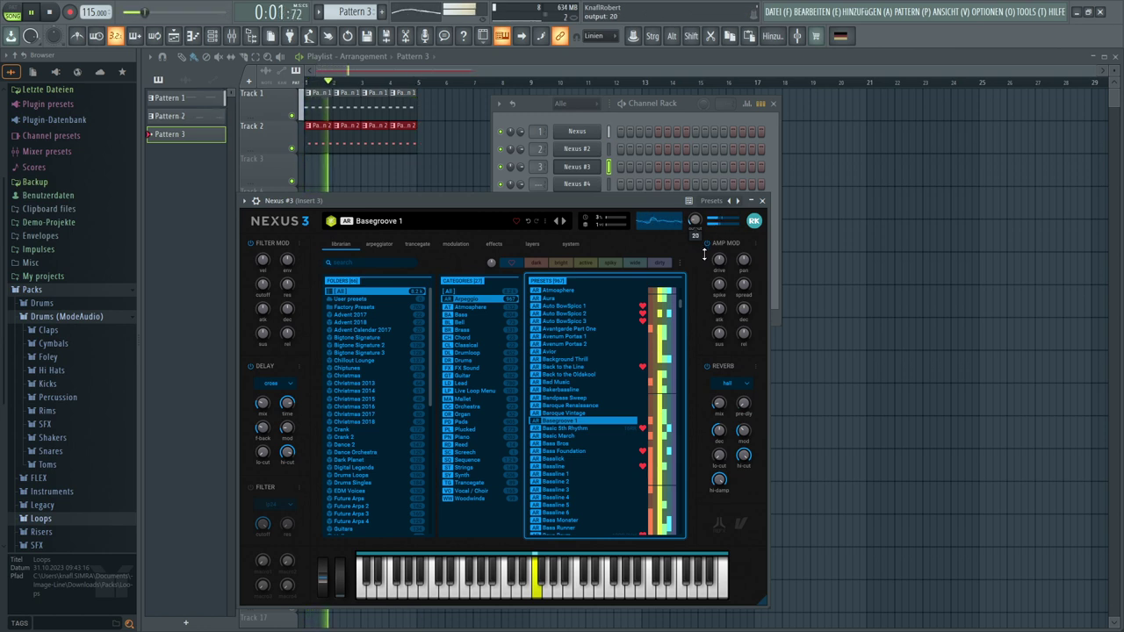
Open the piano roll for Nexus #3 and draw one F5 note spanning bars 1 and 2 of Pattern 3
click(660, 105)
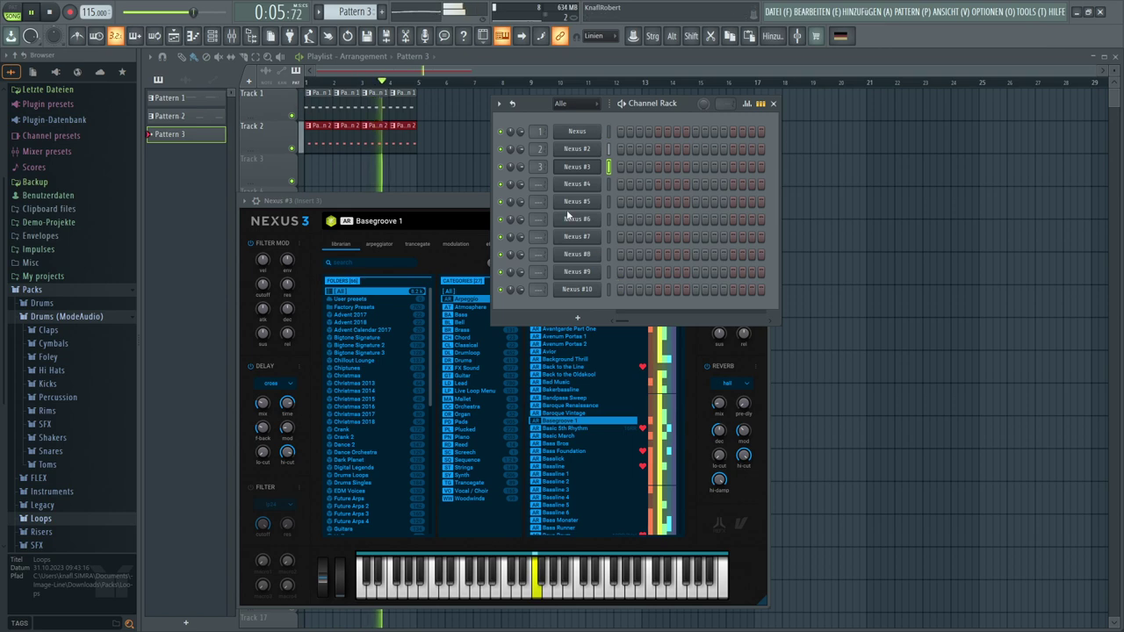
right_click(562, 164)
click(623, 161)
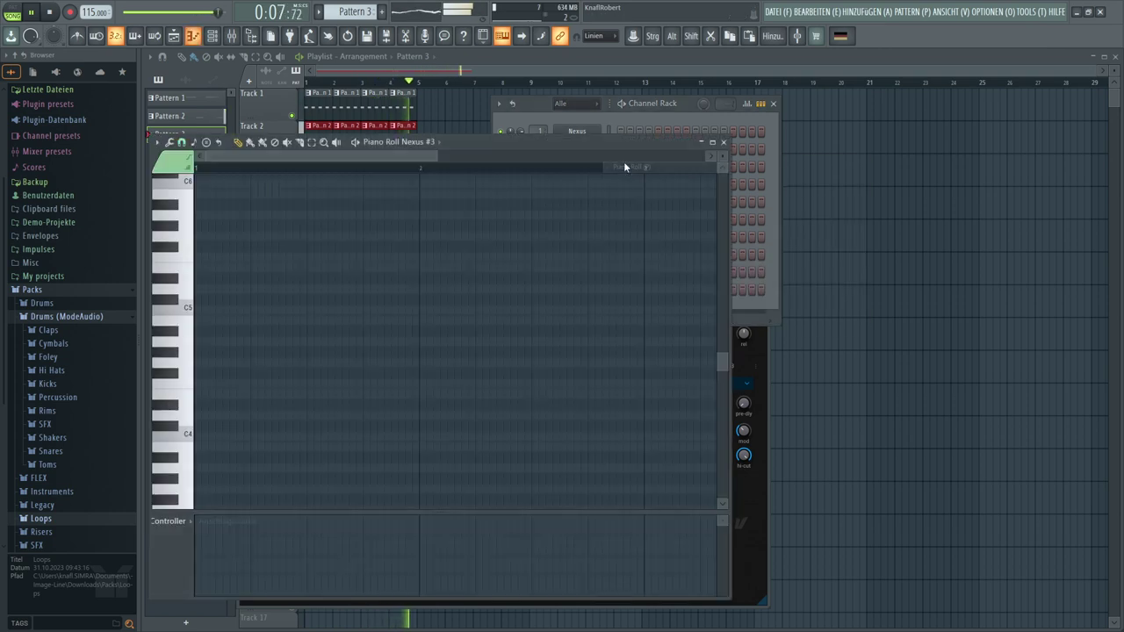
click(201, 258)
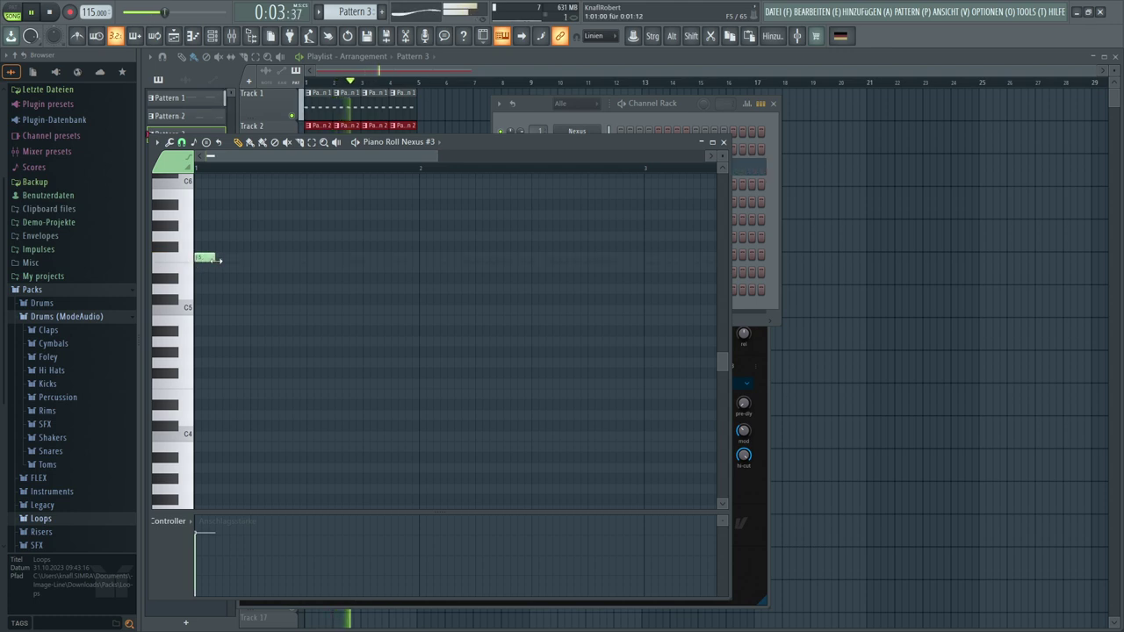
drag(216, 260, 530, 289)
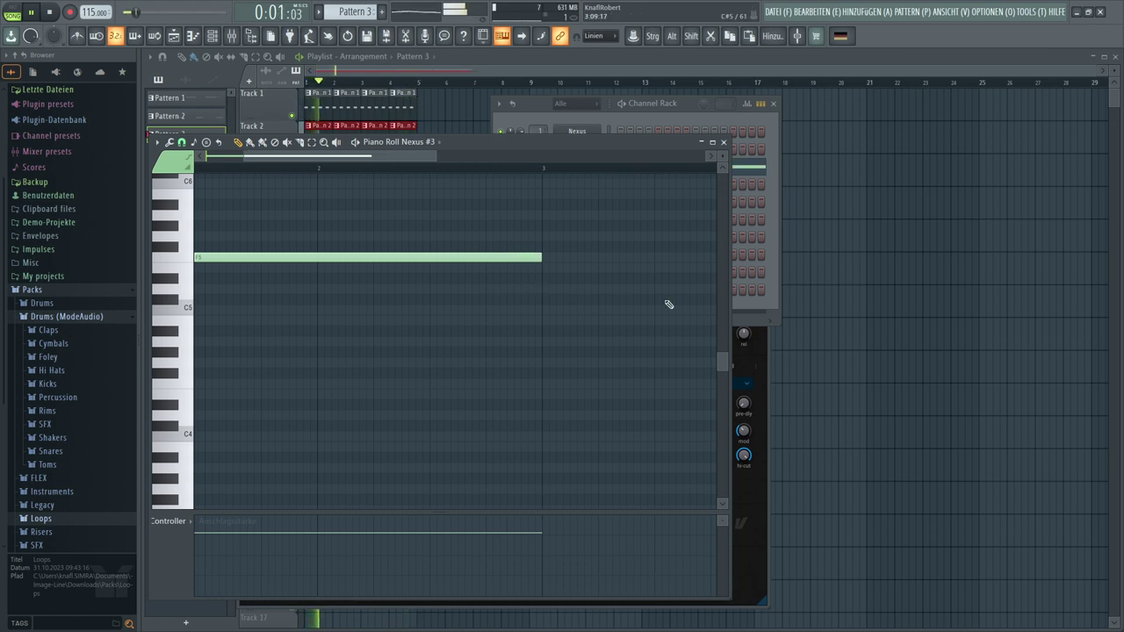
Return to the playlist and place two Pattern 3 clips across bars 1 to 4 of Track 3
key(F5)
click(311, 171)
click(373, 171)
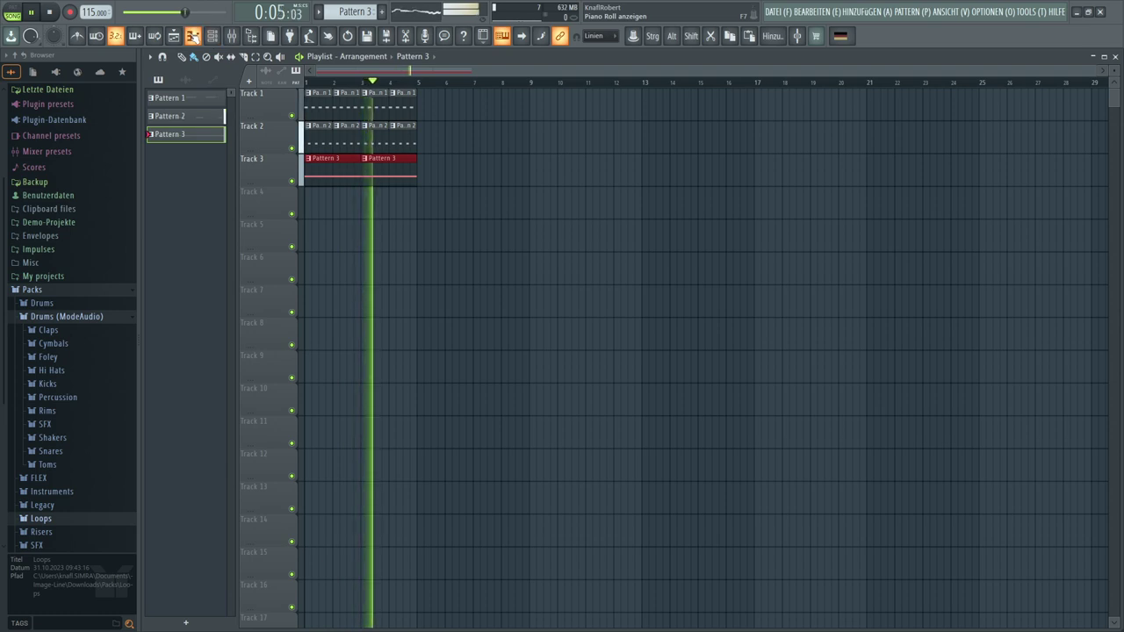
Reopen the Nexus #3 plugin from the channel rack and lower its output to 18 during playback
click(212, 35)
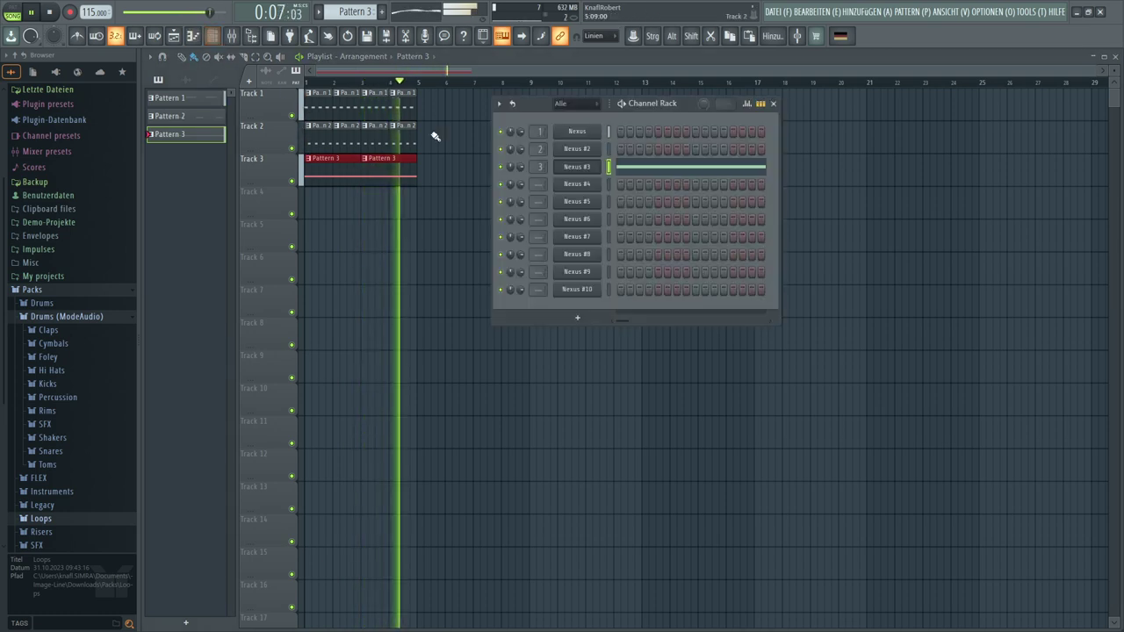
click(566, 172)
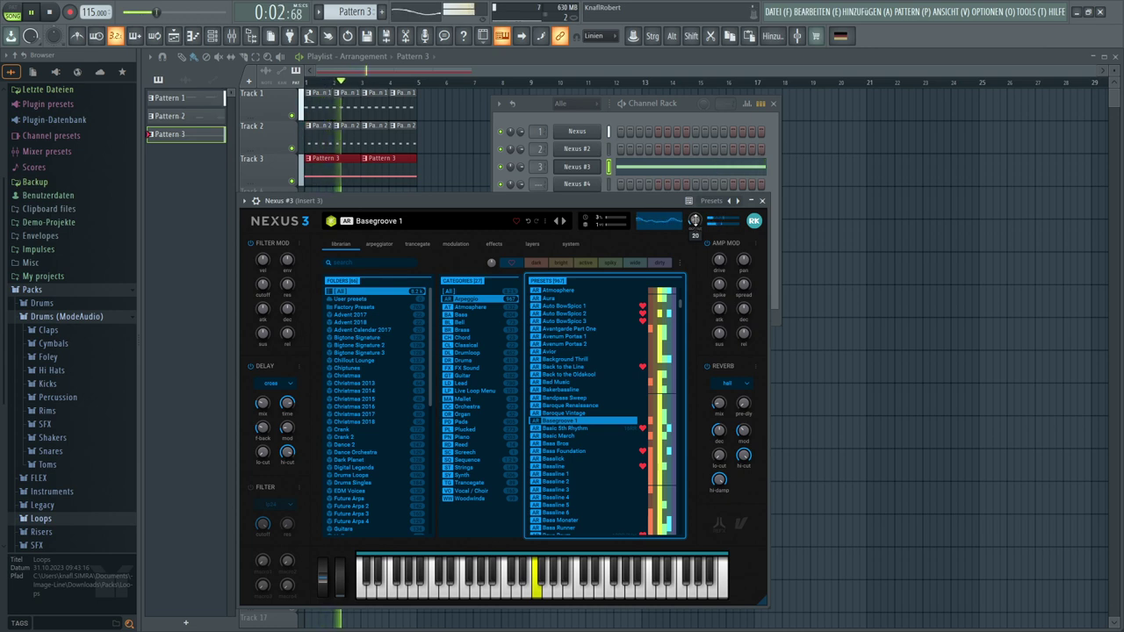
scroll(695, 220, down, 1)
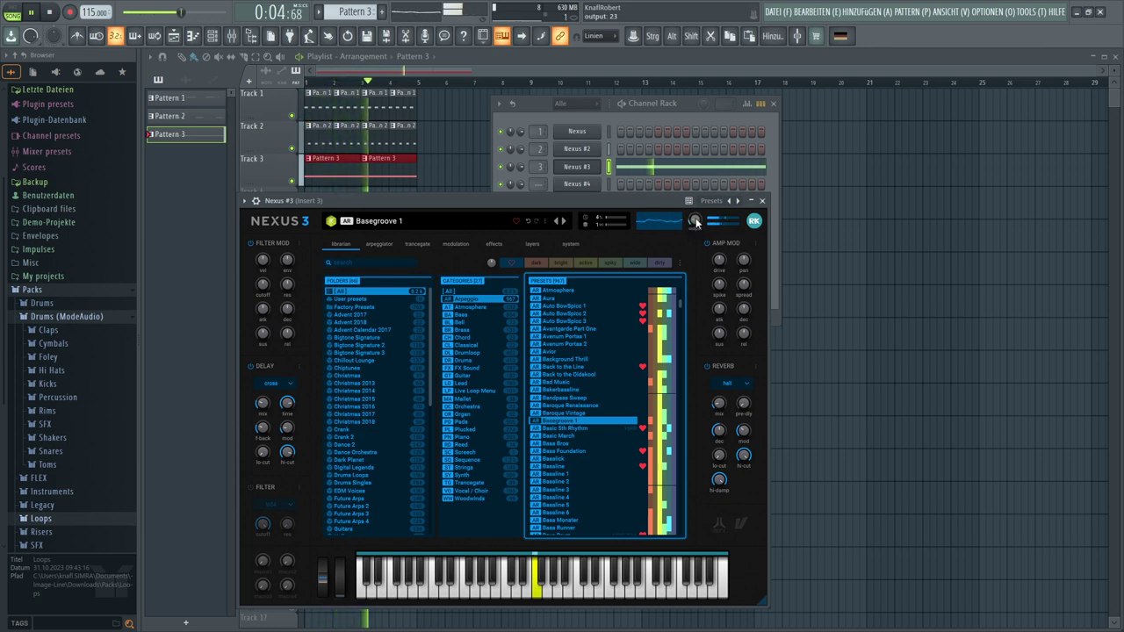
scroll(695, 220, down, 2)
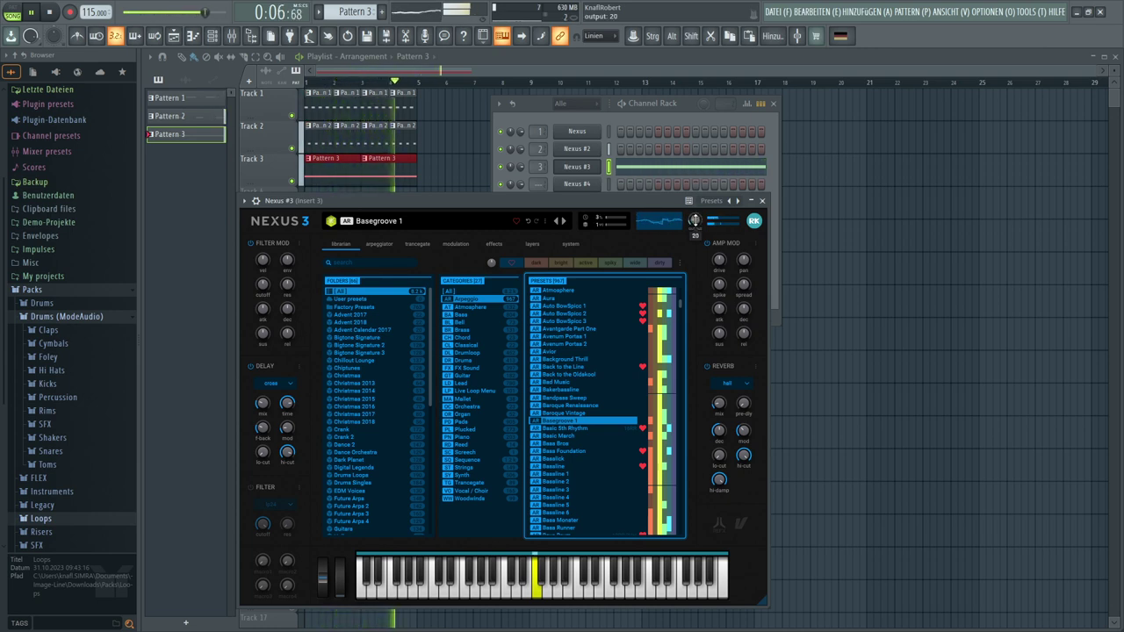
scroll(694, 221, down, 2)
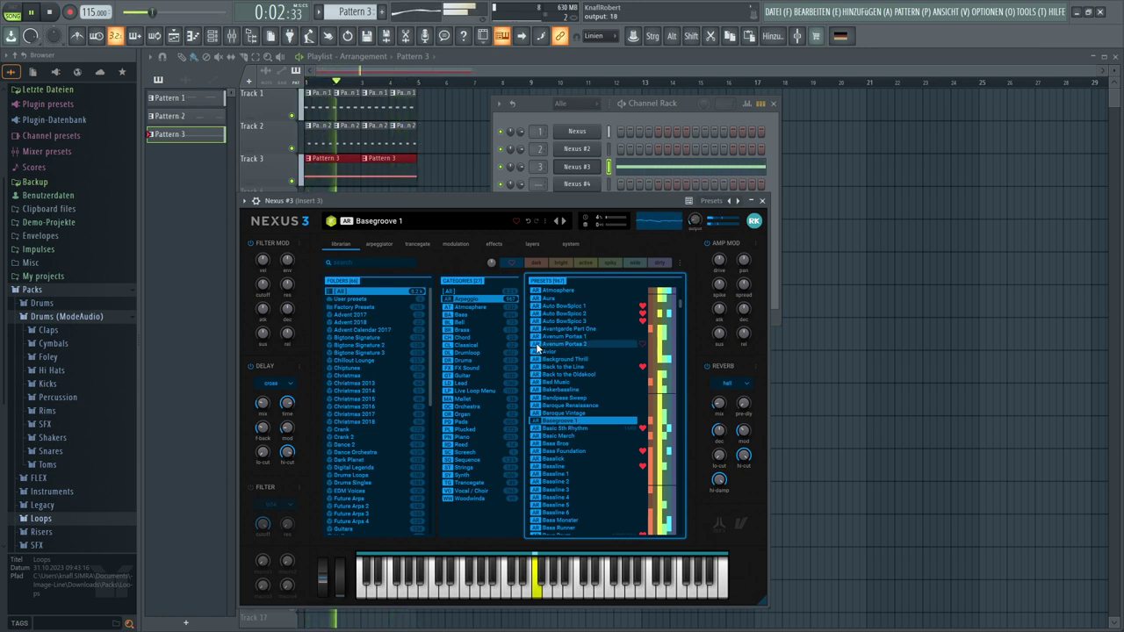
Review the effects and modulation settings of the Basegroove 1 preset and return to the preset library
click(495, 245)
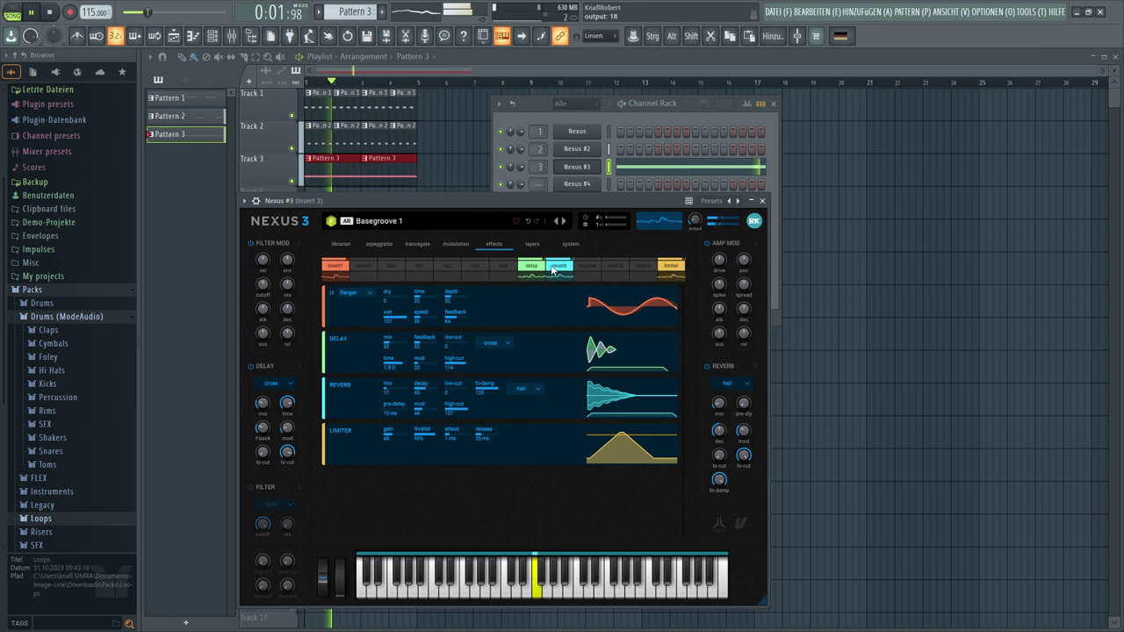
click(464, 244)
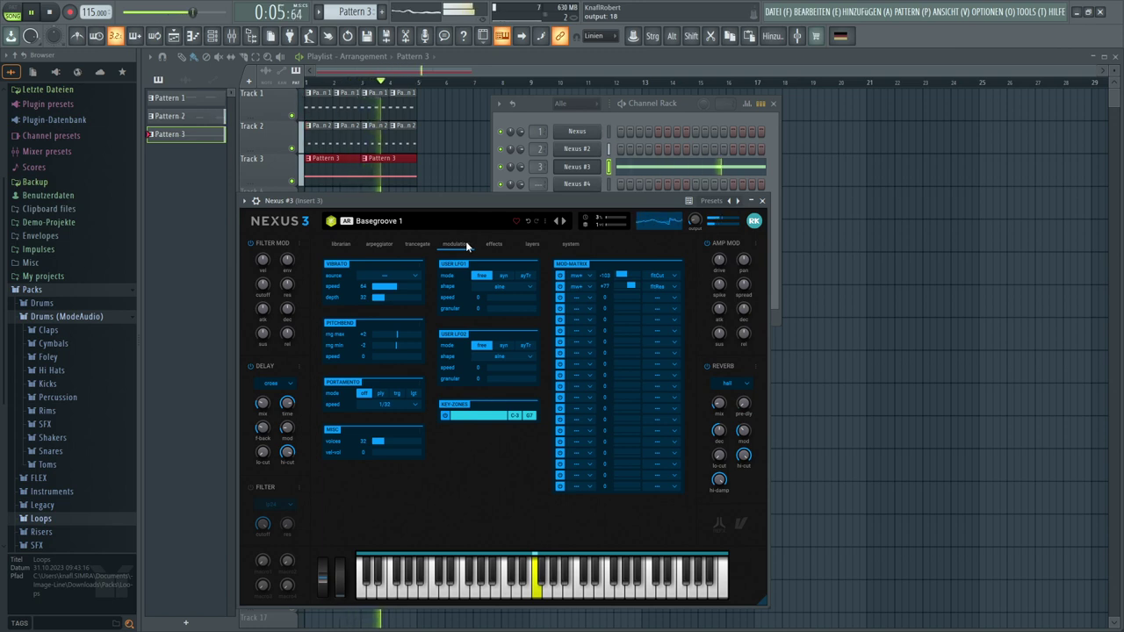
click(343, 243)
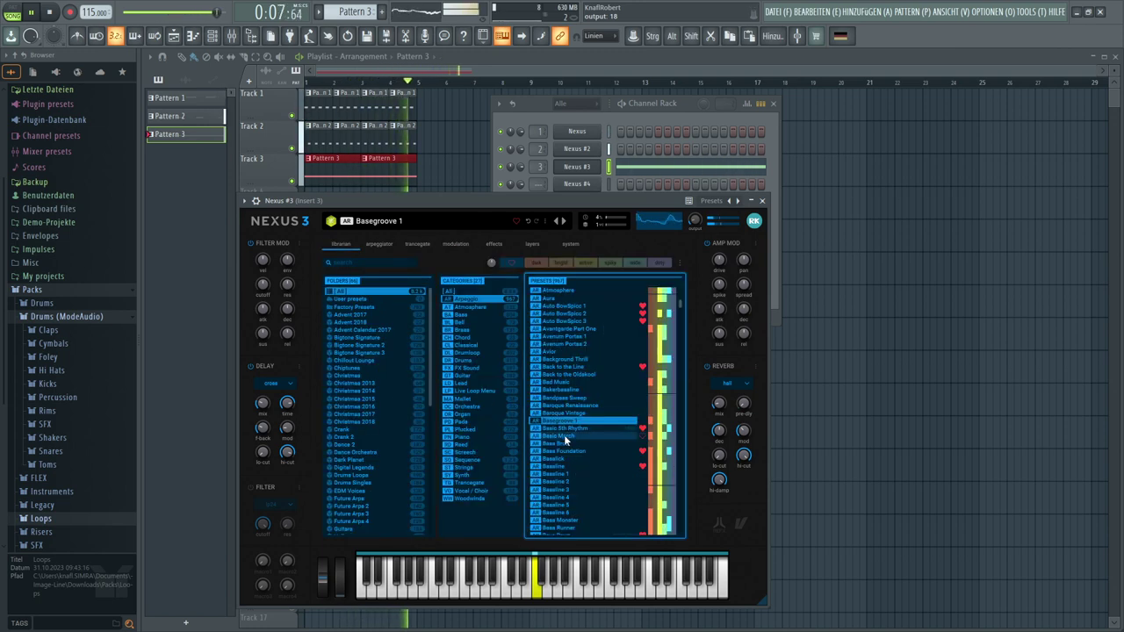
Step through the Nexus #3 arpeggio presets from Bassline to Bassline 4 while the playlist plays
click(555, 466)
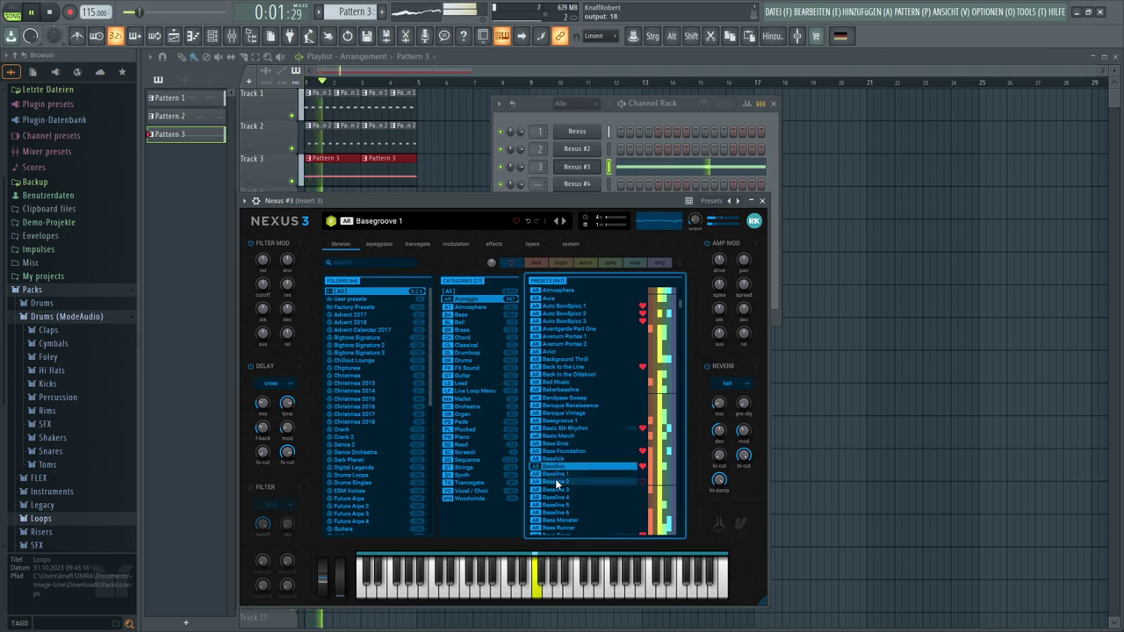
click(552, 475)
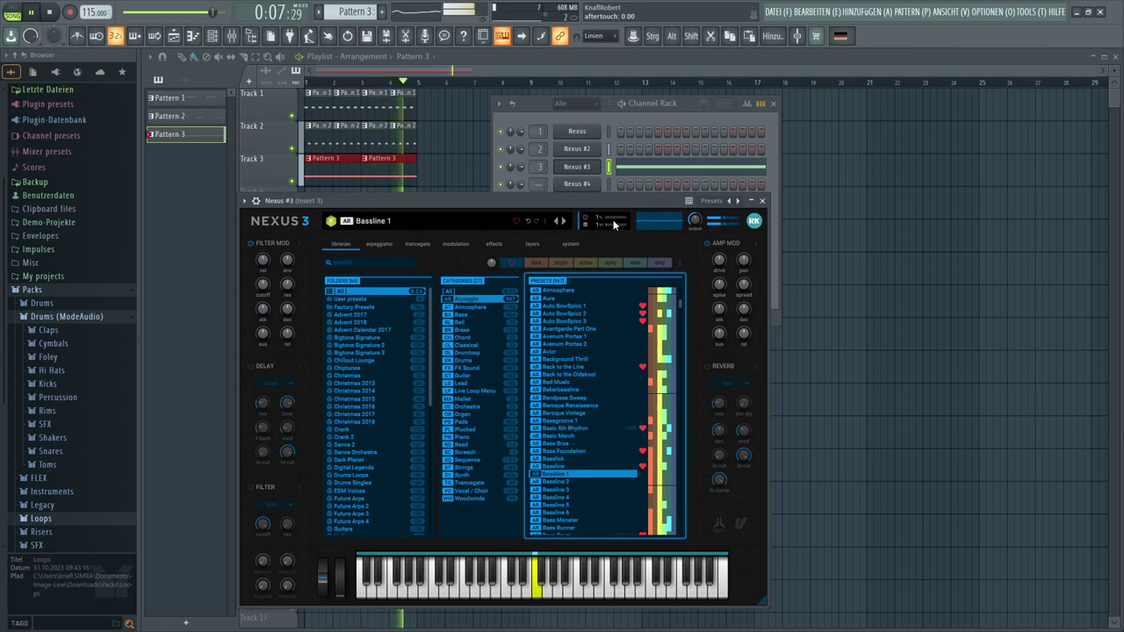
click(564, 221)
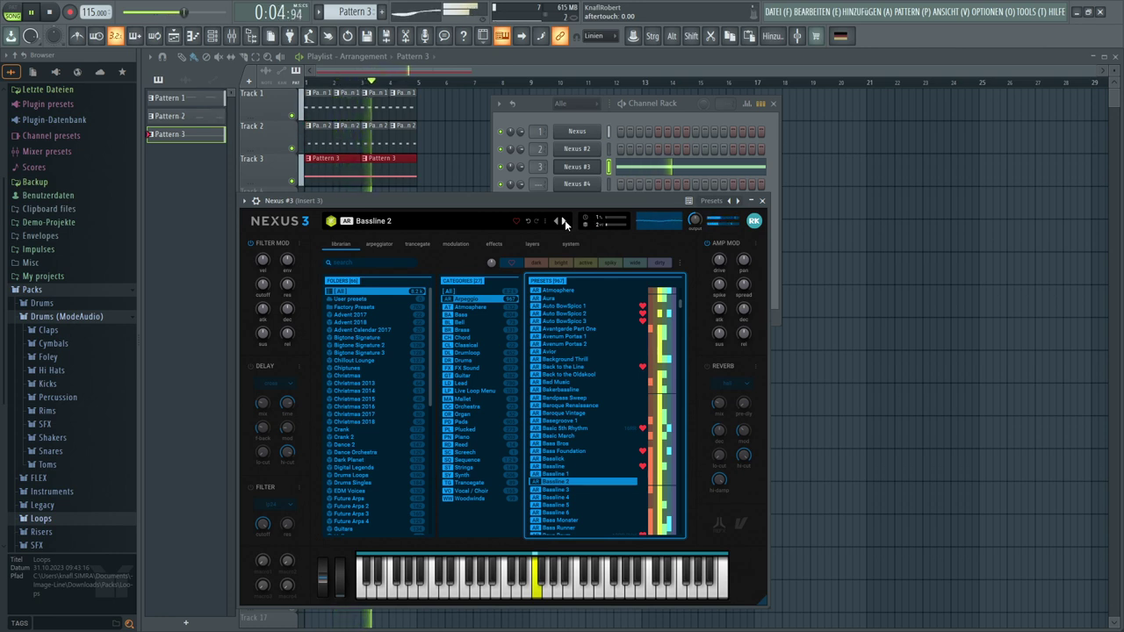
click(565, 220)
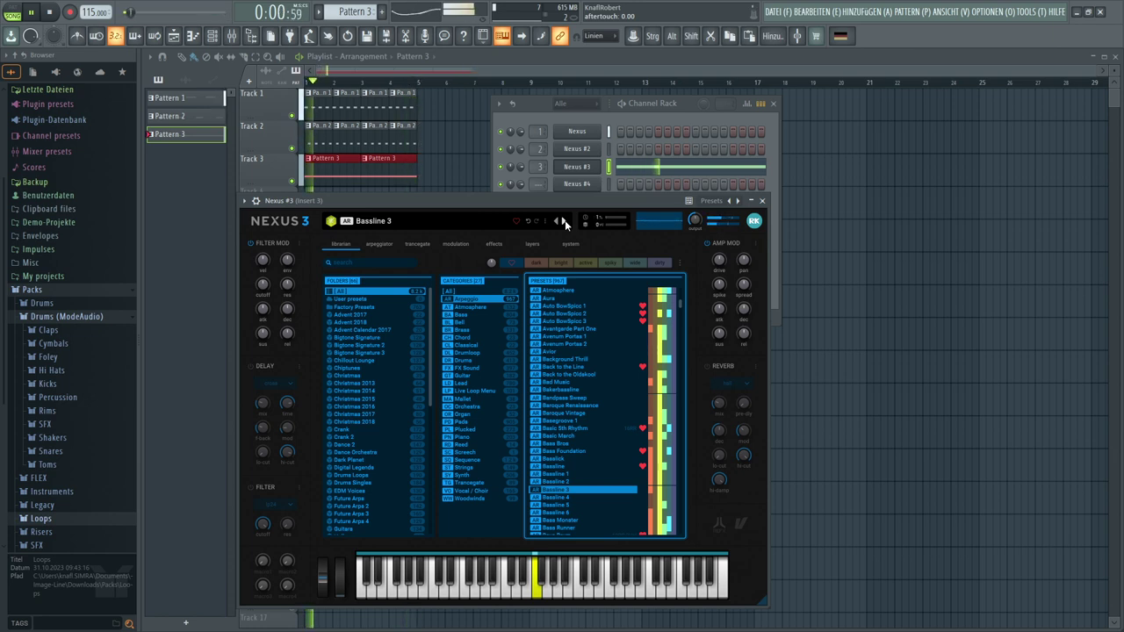
click(565, 220)
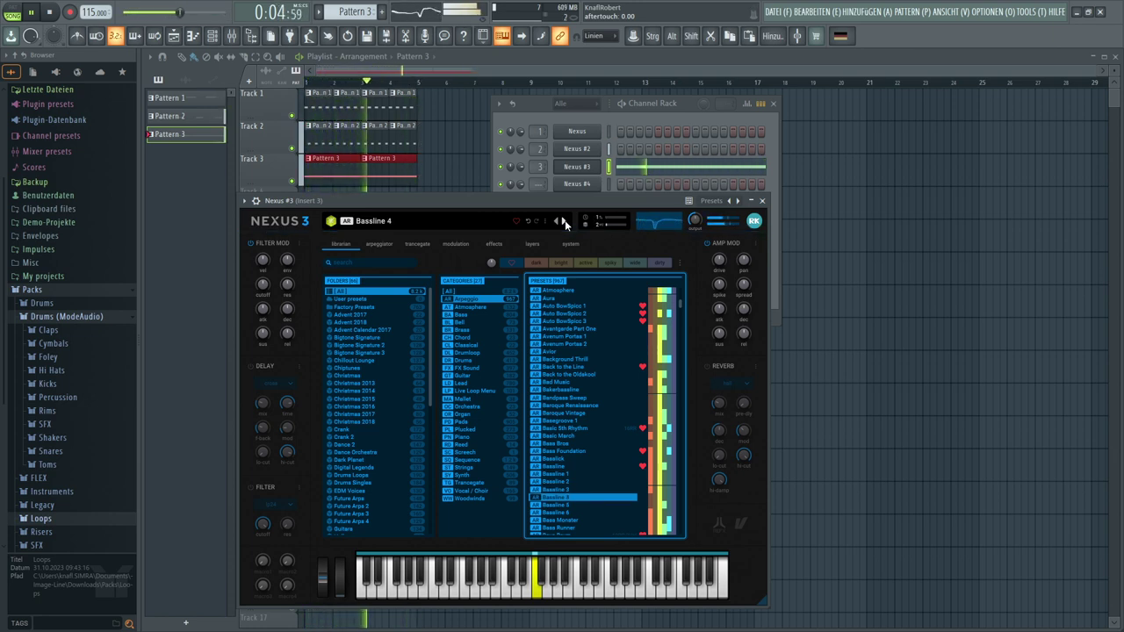
Audition the arpeggio presets Bassline 5 and Bassline 6 in Nexus #3, and load Bass Monster during playback
click(565, 220)
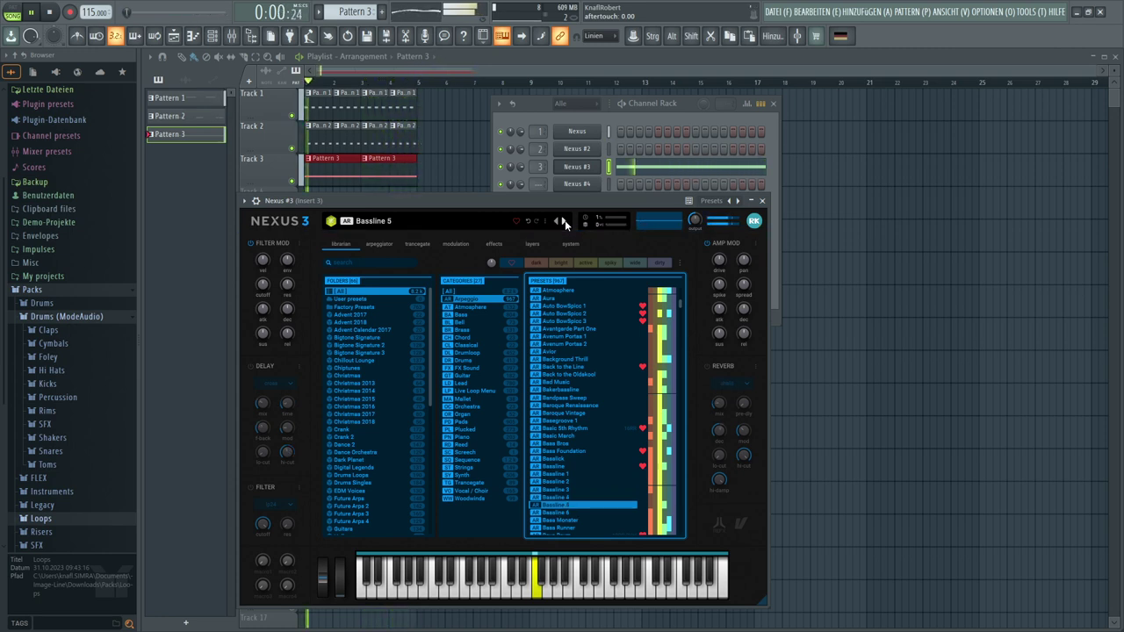
click(565, 220)
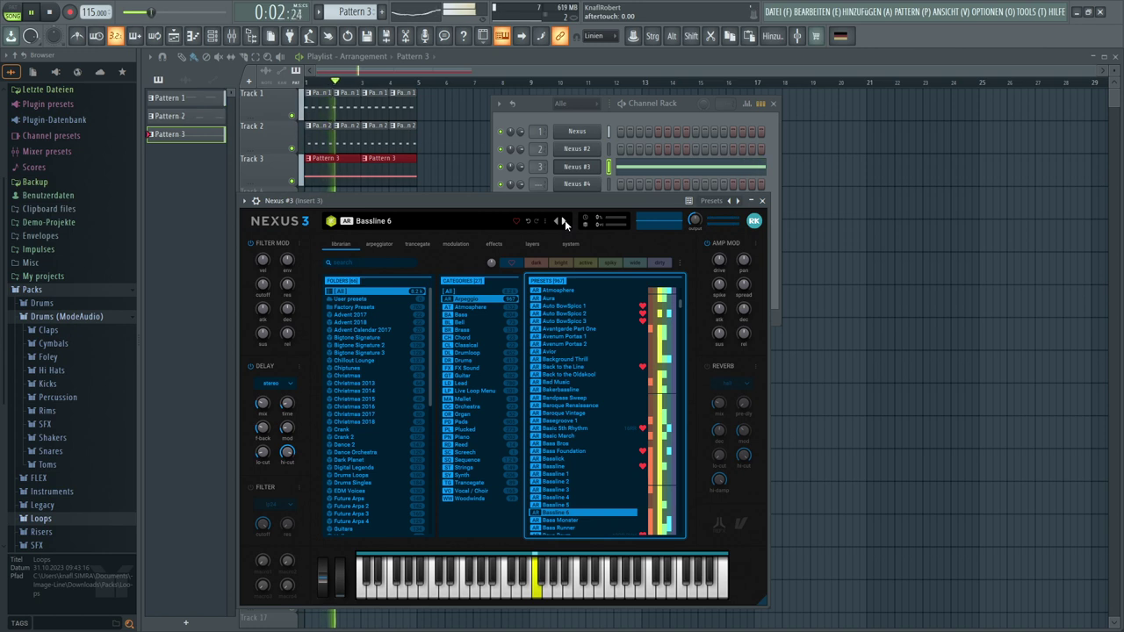
scroll(582, 393, down, 3)
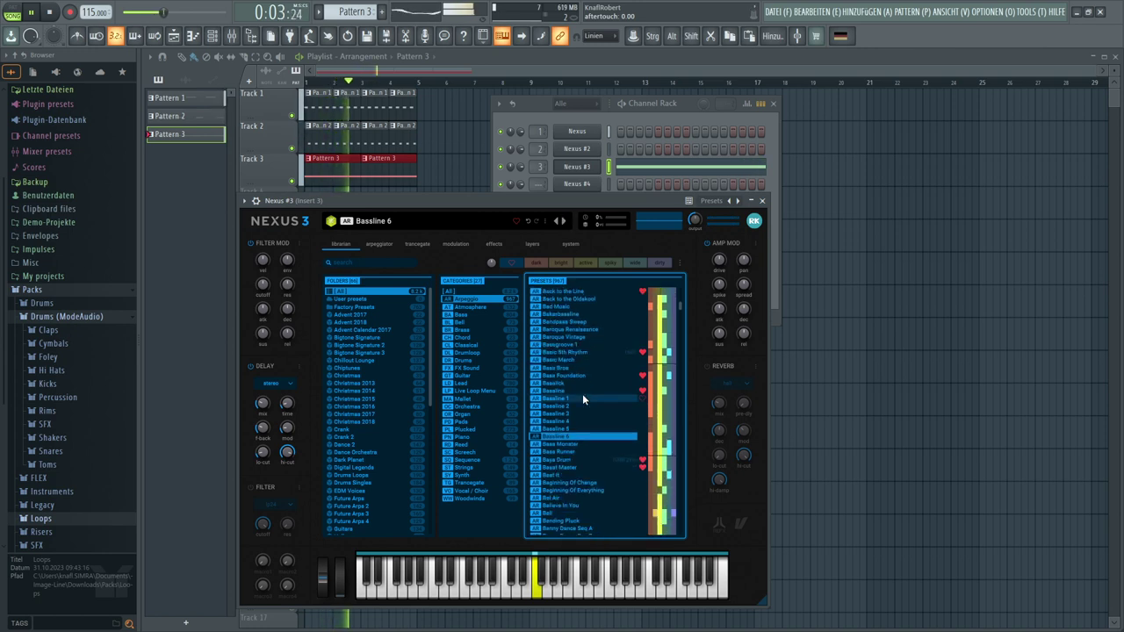
click(546, 444)
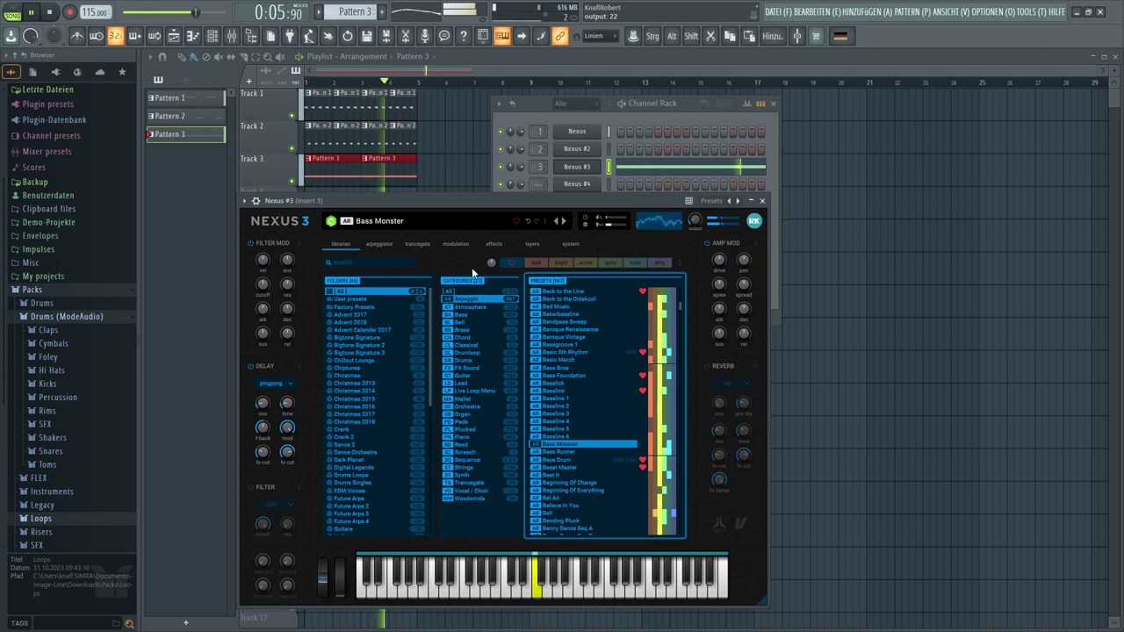
Open the Nexus #3 piano roll and replace the long F5 note with three short F5 notes on steps 3, 9 and 15 of bar 1
click(644, 167)
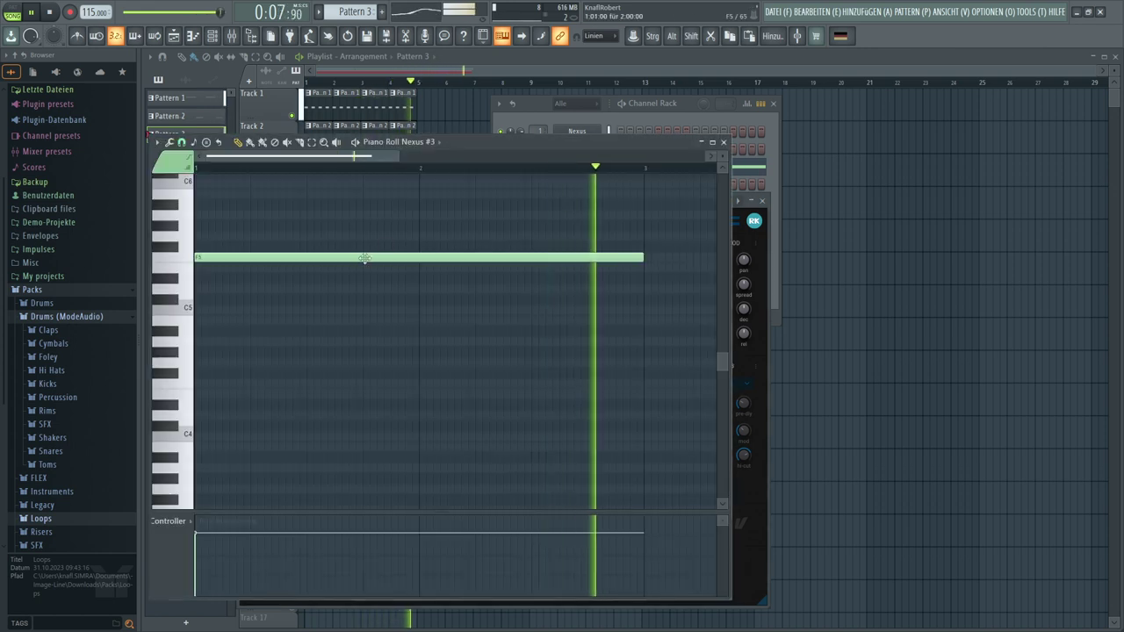
drag(630, 268, 220, 268)
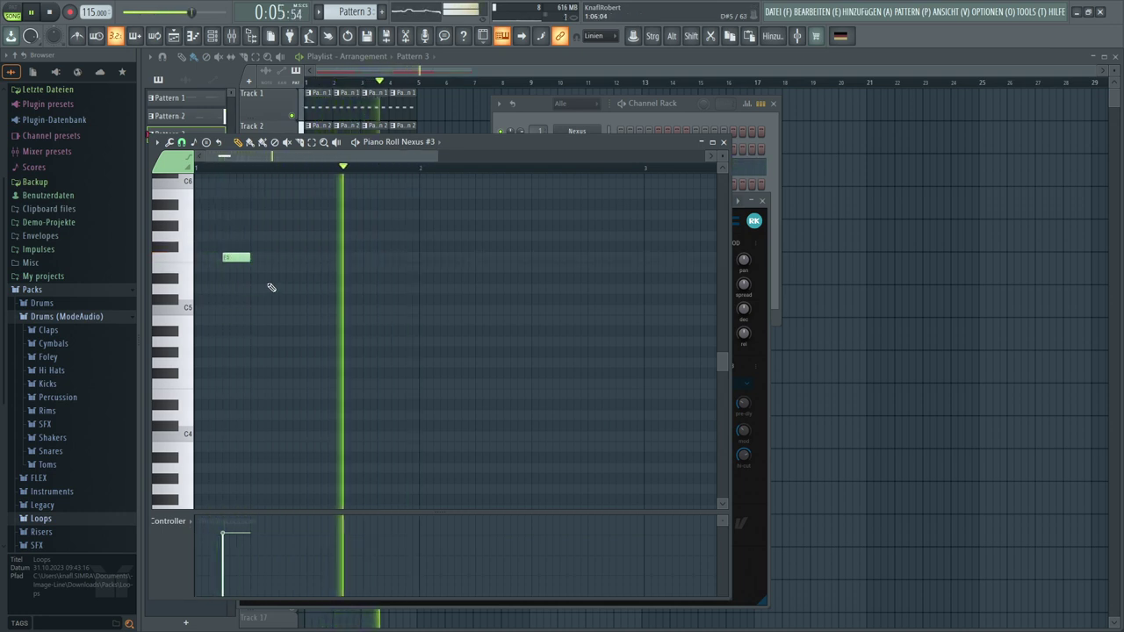
click(309, 259)
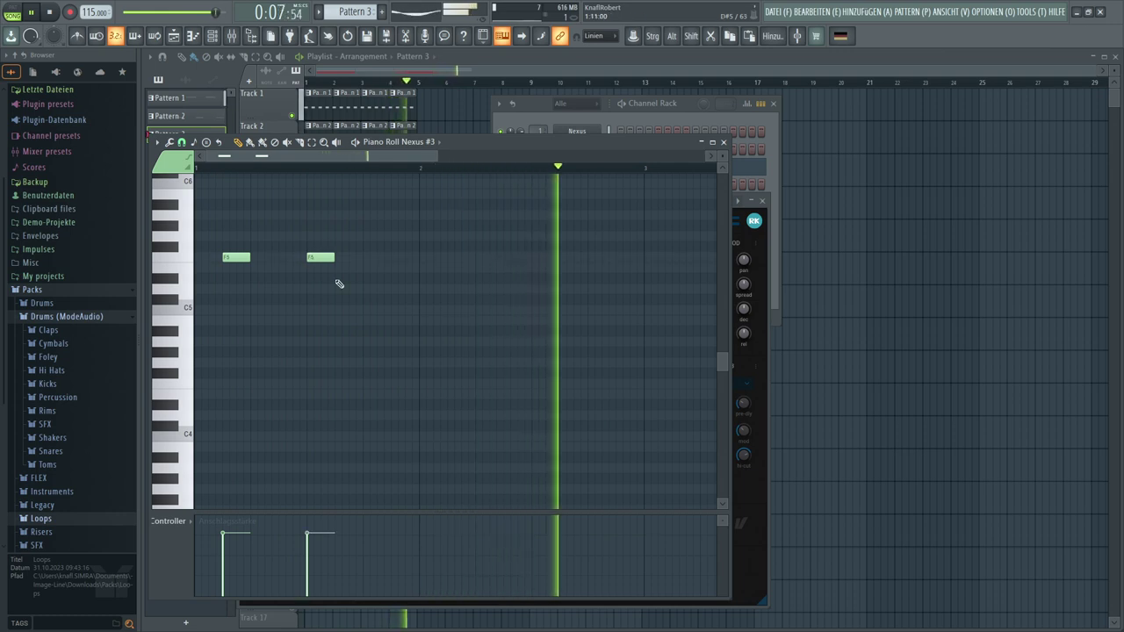
click(394, 258)
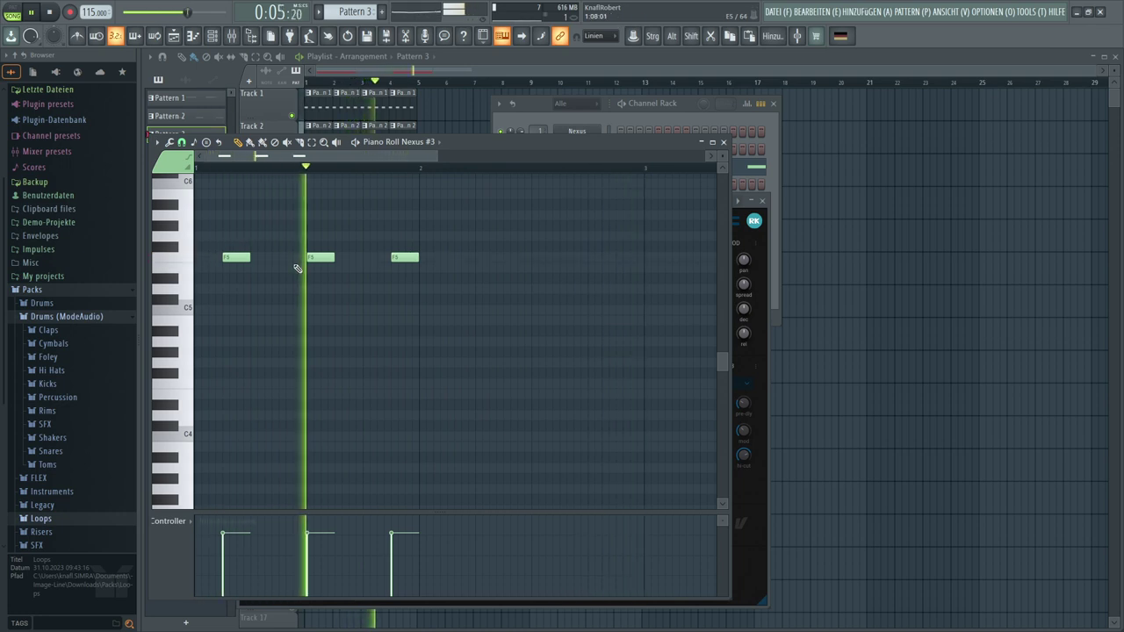
Select the three F5 notes, shift them two steps earlier to the start of bar 1, and deselect them
drag(423, 221, 212, 299)
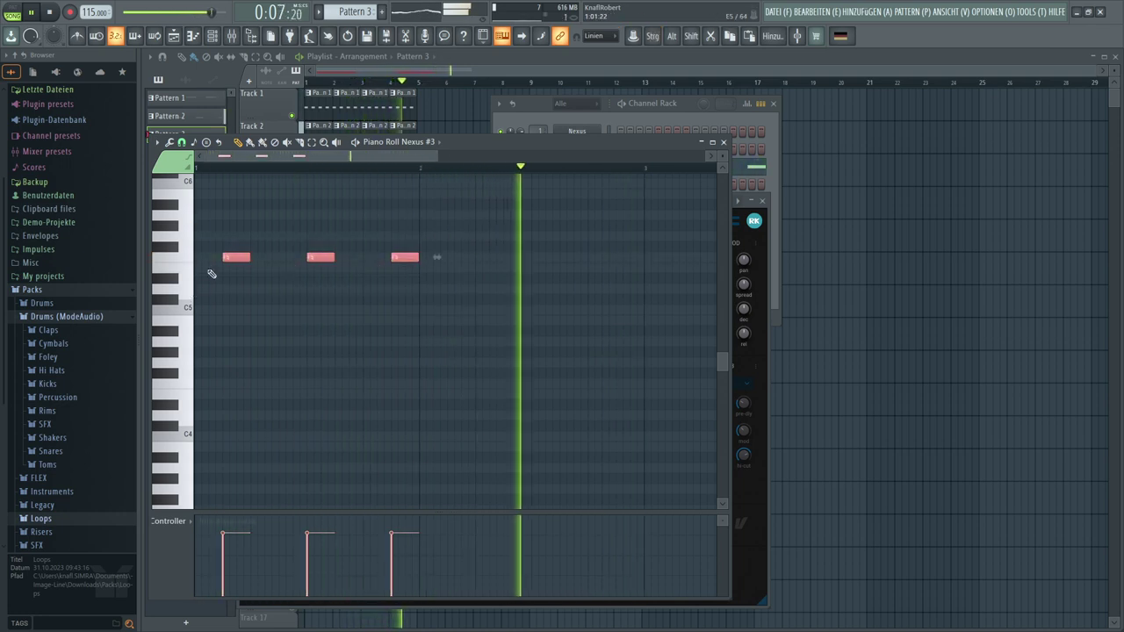
drag(233, 258, 206, 258)
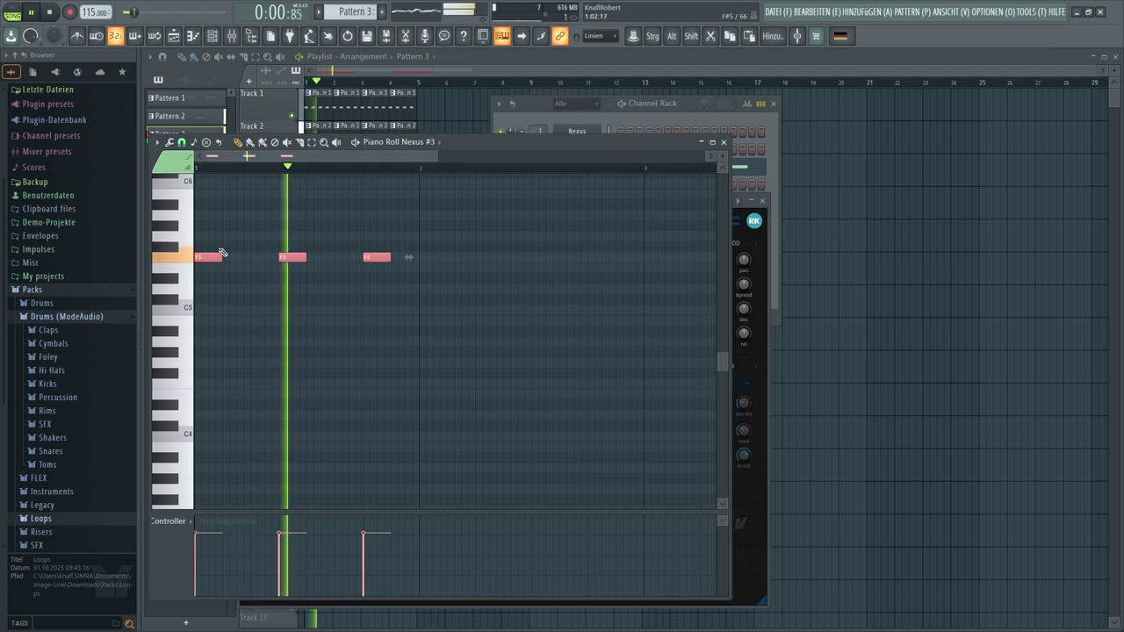
click(248, 244)
Try doubling the second F5 note's length and moving the third note two steps earlier, reverting each change
drag(306, 258, 334, 258)
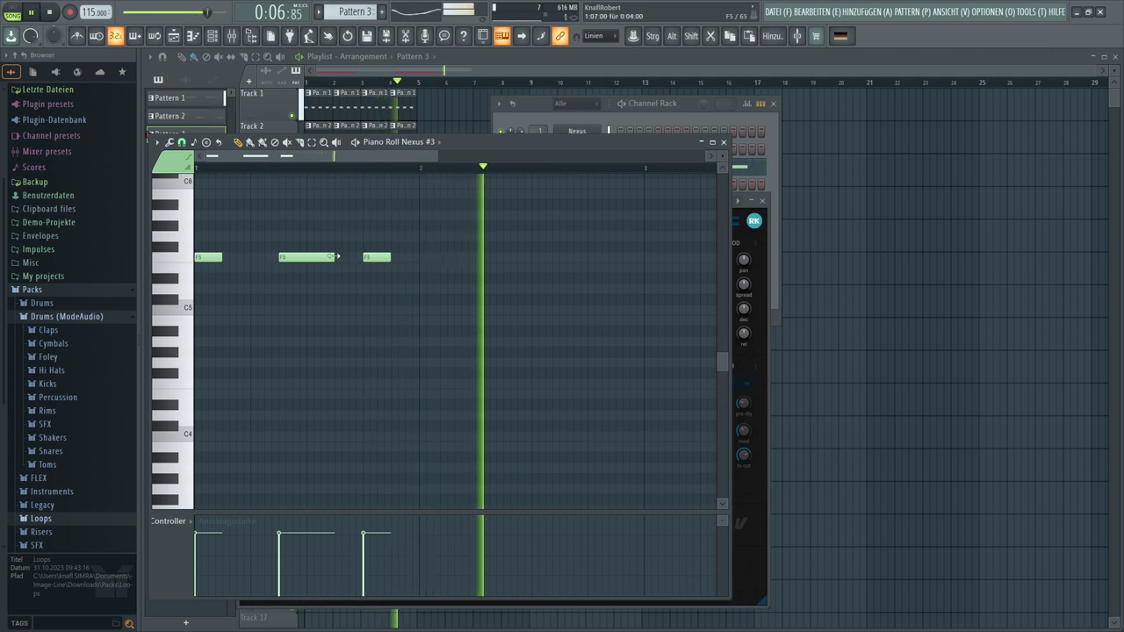
drag(333, 257, 305, 258)
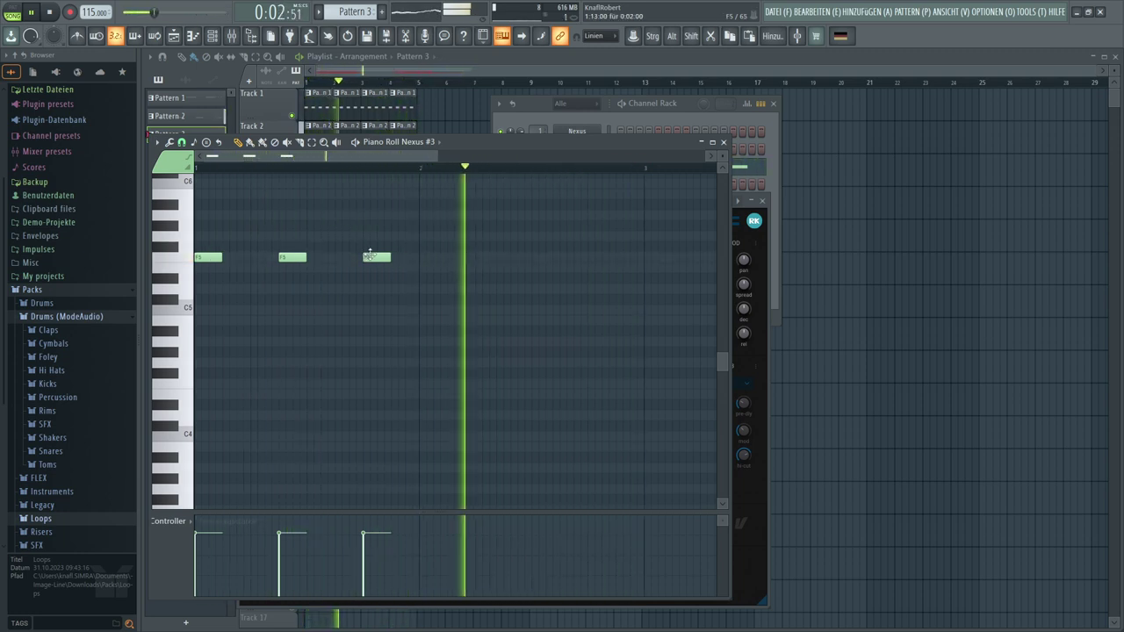
drag(371, 257, 342, 256)
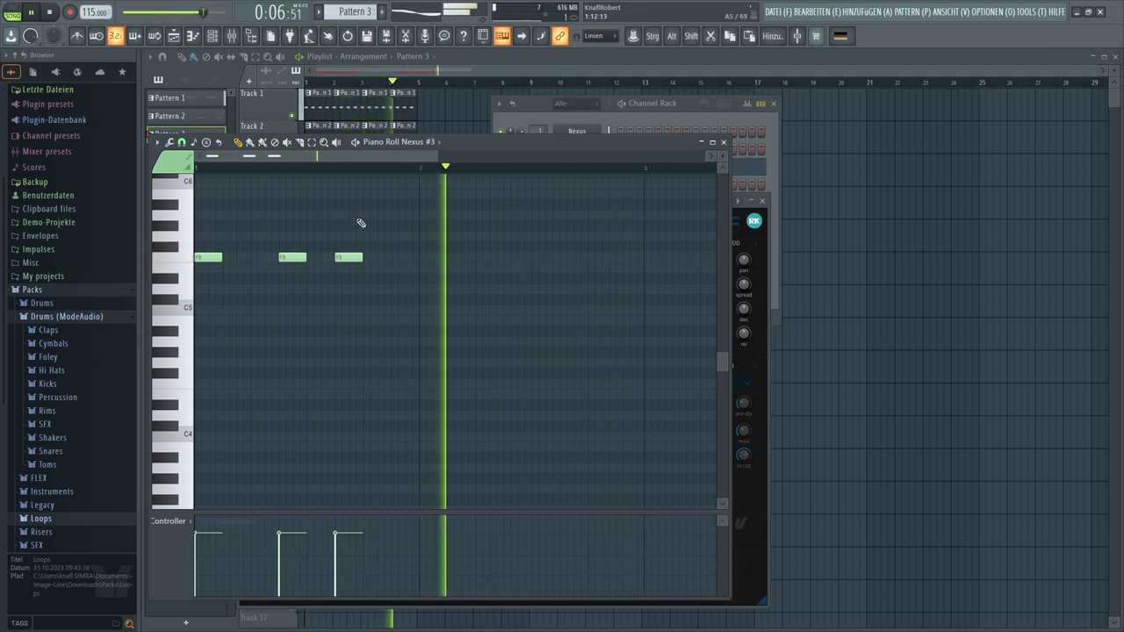
drag(359, 257, 387, 257)
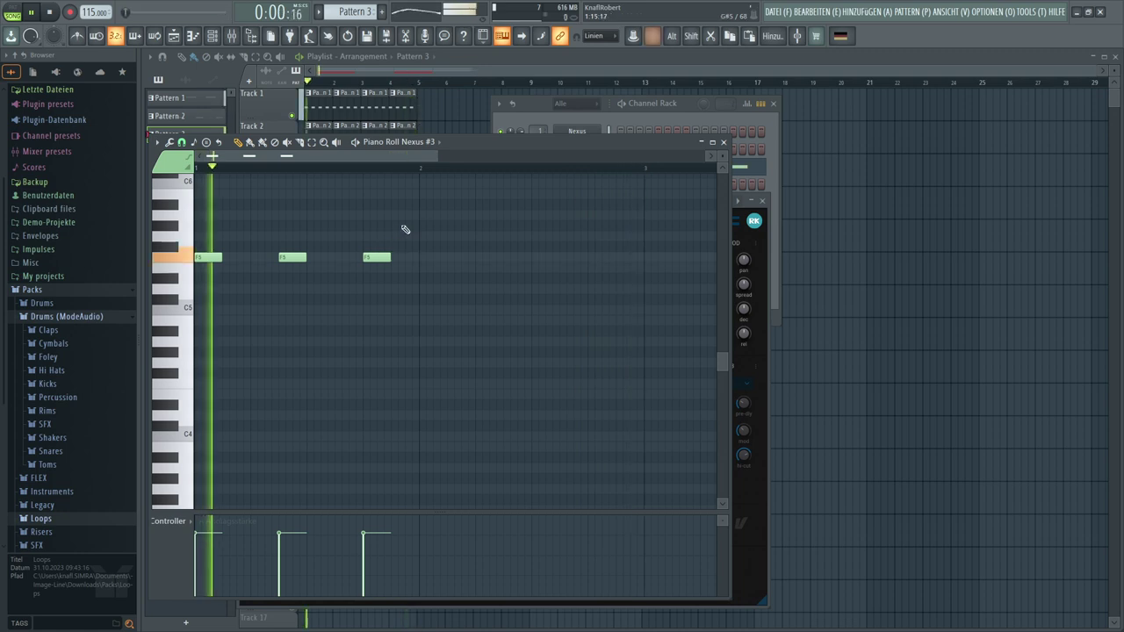
Select the three F5 notes, move them to start on step 3 of bar 1, and shorten each to 0:01:12
drag(404, 211, 231, 261)
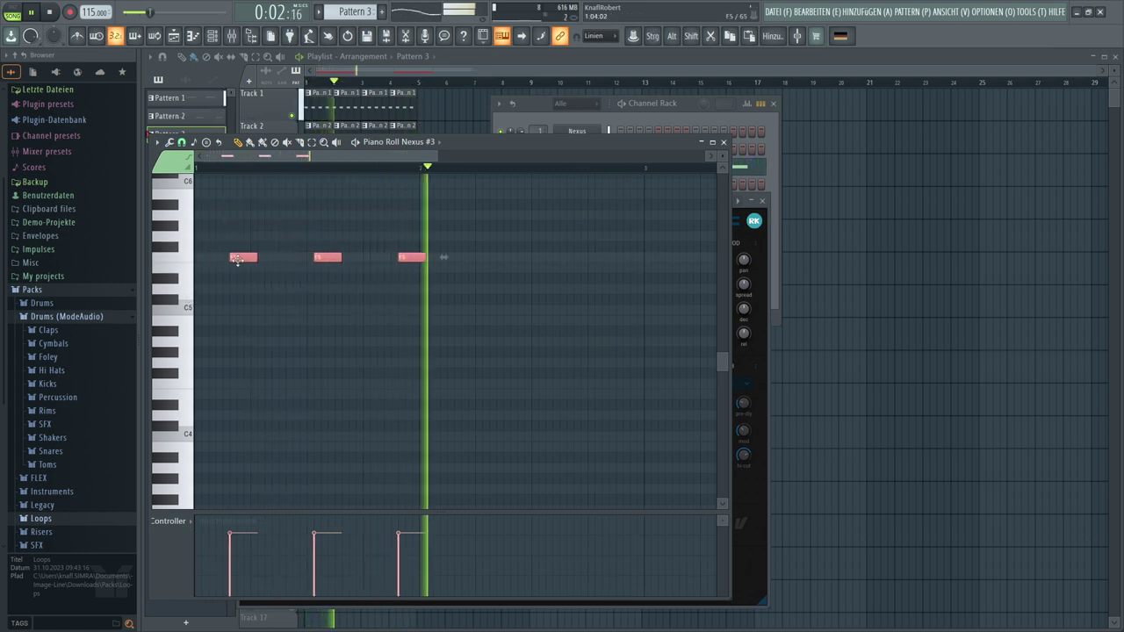
scroll(230, 260, down, 2)
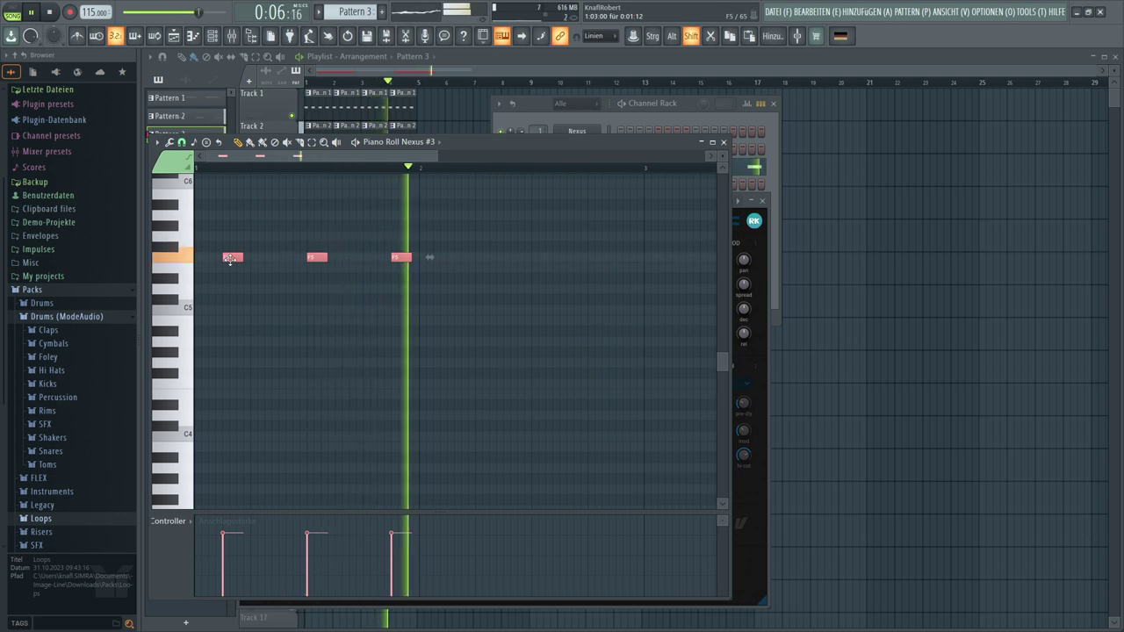
Copy the three F5 notes into bar 2 so the copies start on its third step, and deselect them
drag(230, 259, 426, 261)
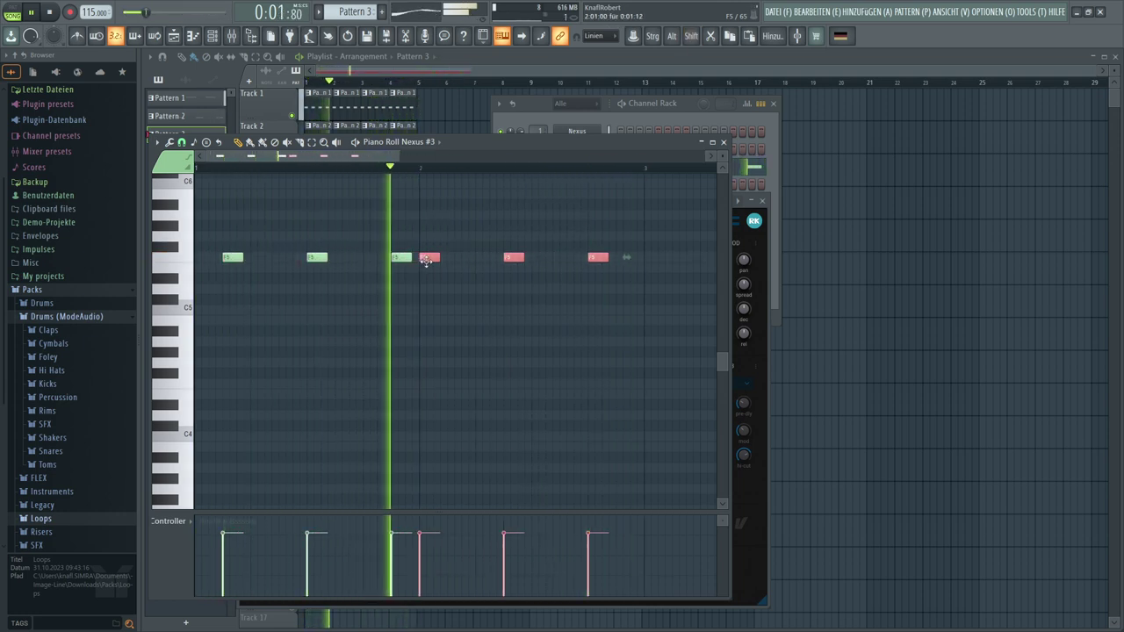
drag(425, 261, 453, 261)
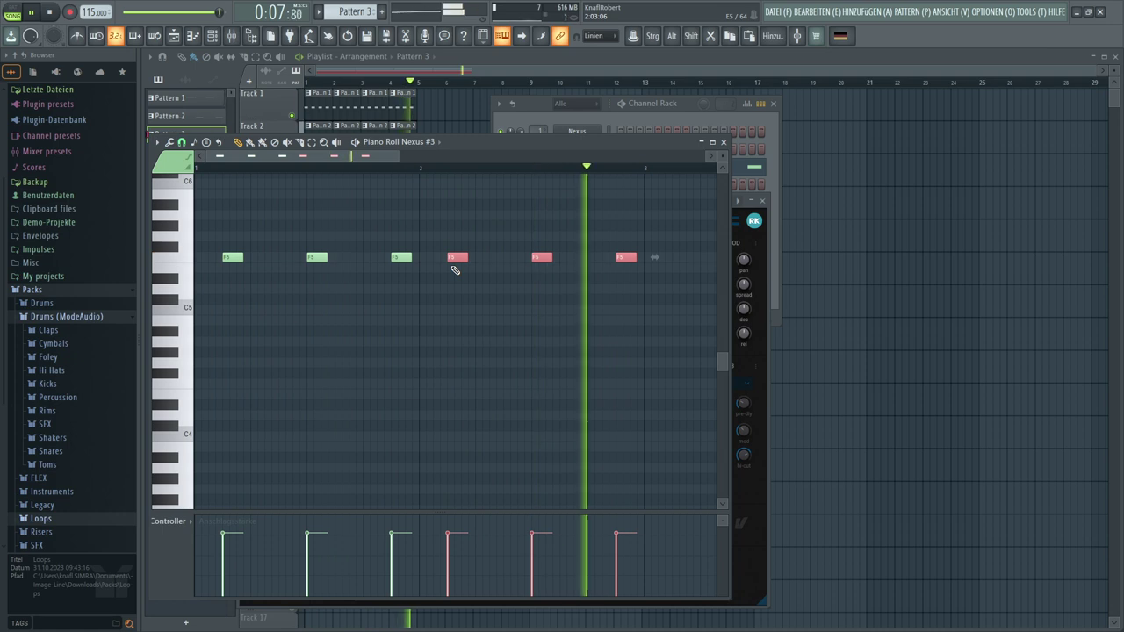
key(ctrl+d)
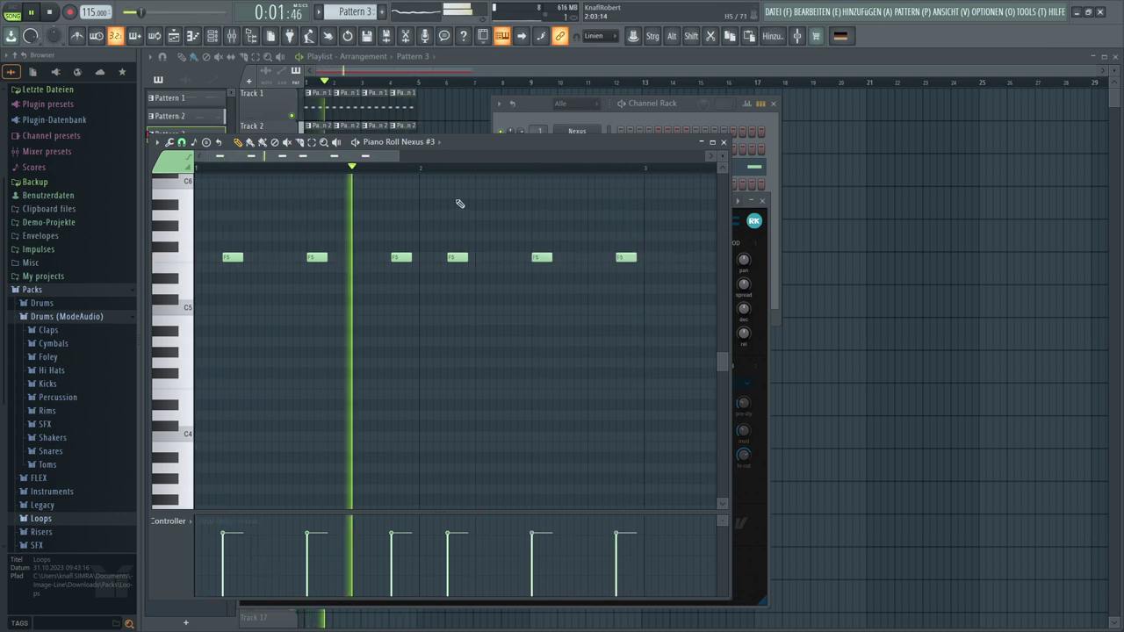
Bring the channel rack forward and reopen the Nexus #3 plugin
click(653, 102)
click(577, 167)
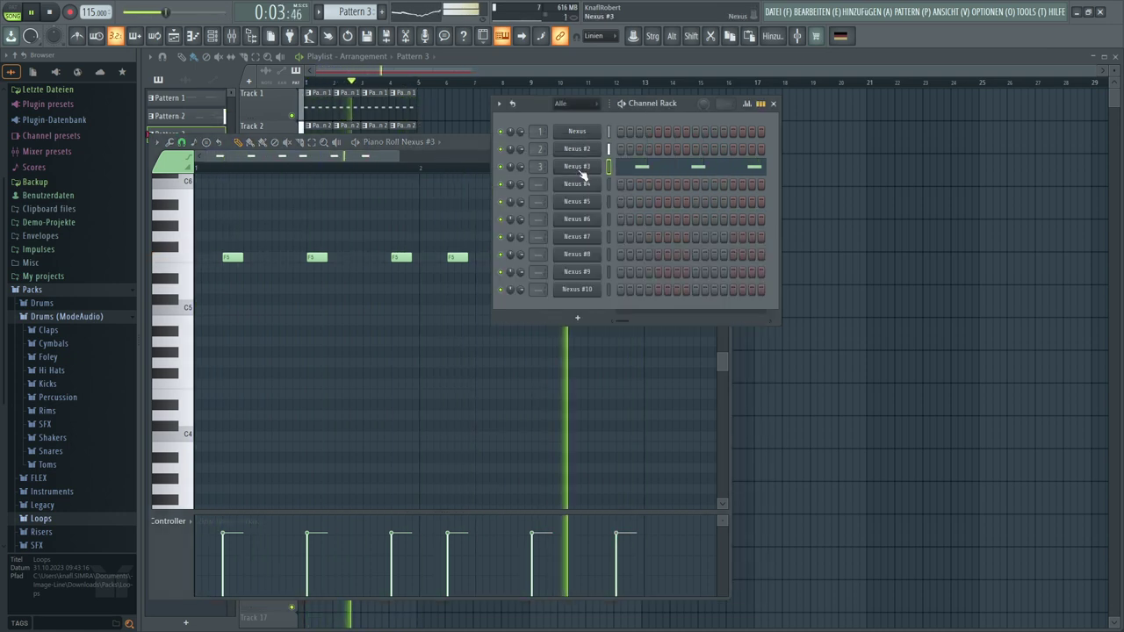
click(579, 170)
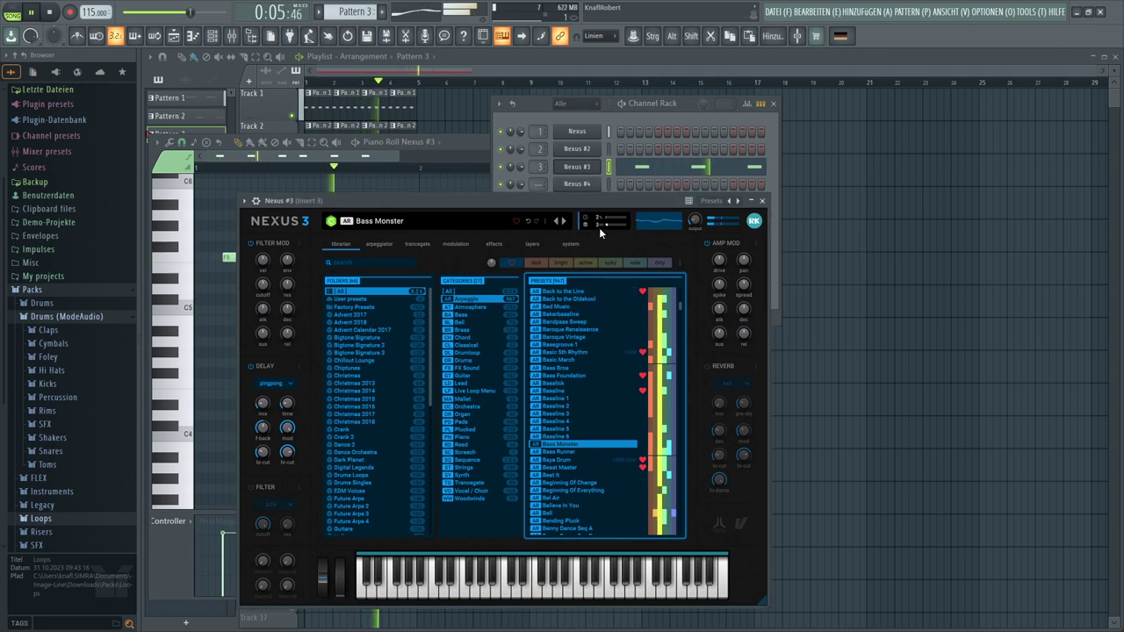
Step forward through the Nexus #3 arpeggio presets from Bass Runner to Bel Air while the playlist plays
click(564, 221)
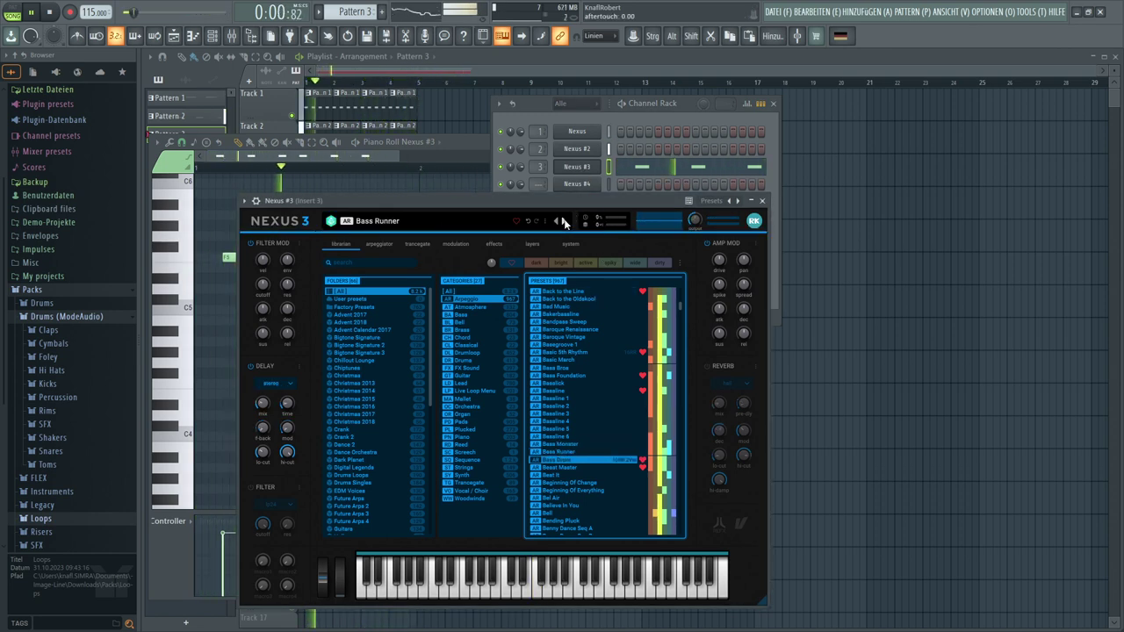
click(565, 221)
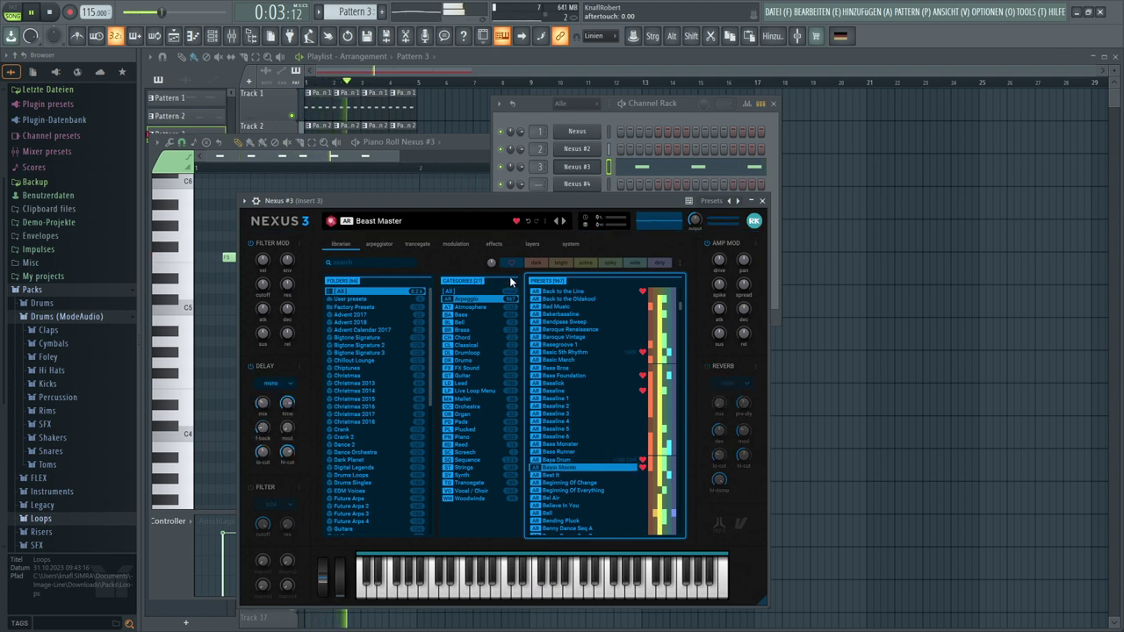
click(564, 221)
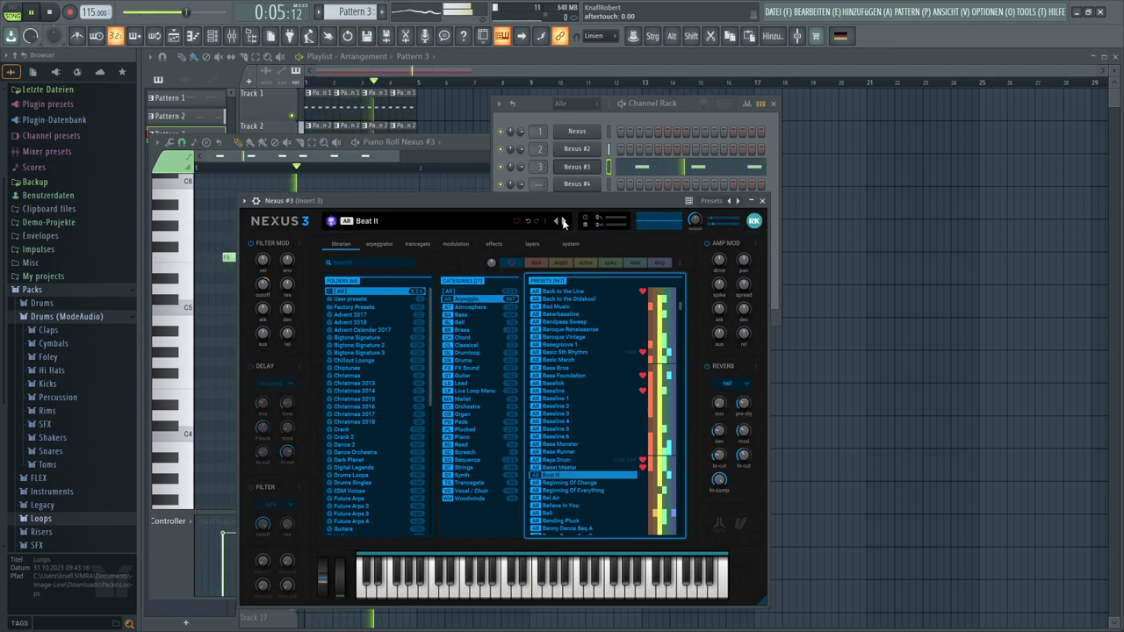
click(564, 222)
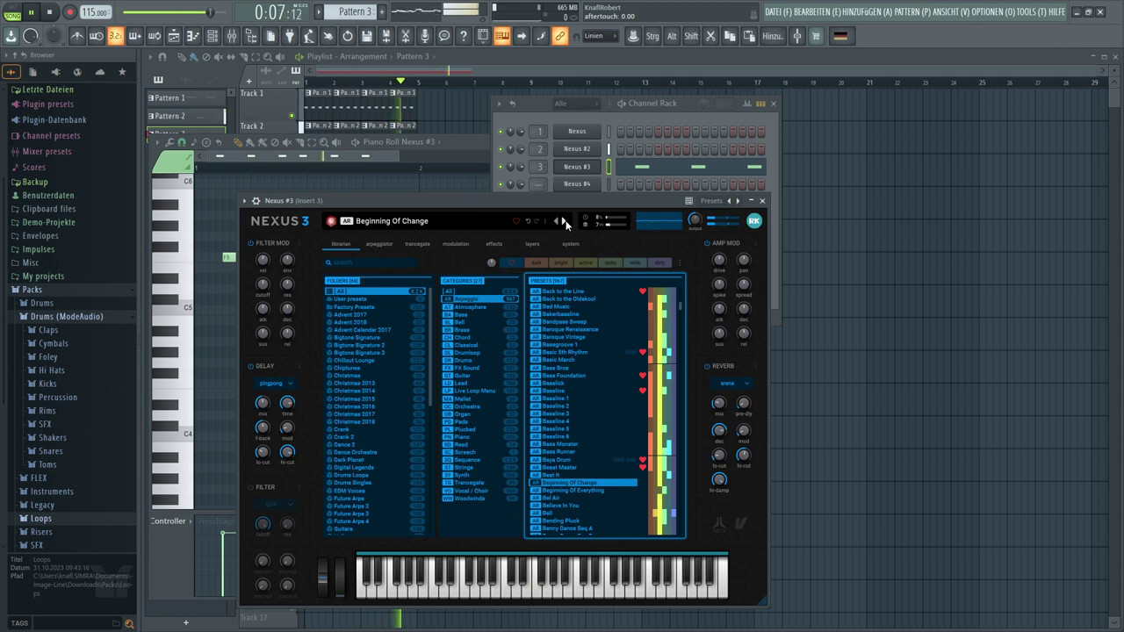
click(565, 222)
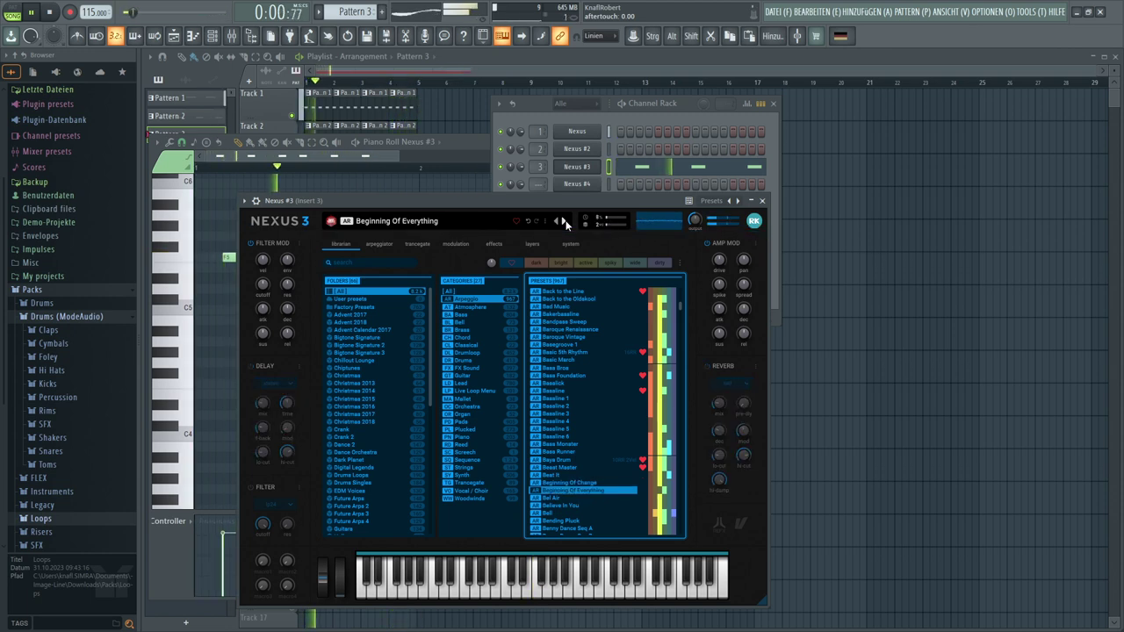
click(564, 221)
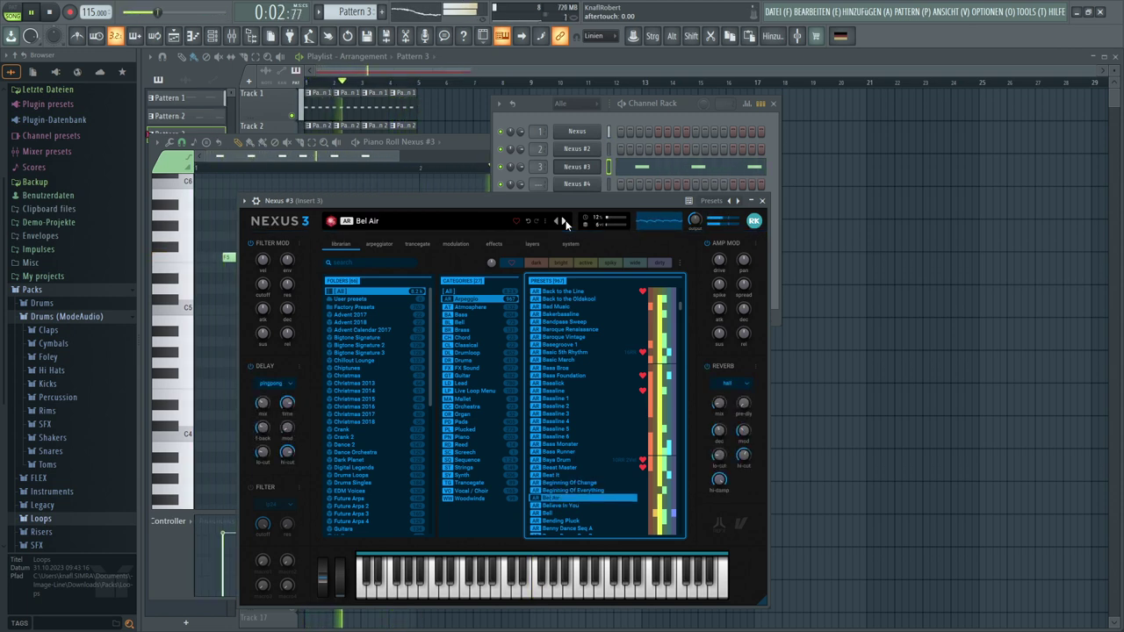
Switch the Nexus #3 preset library to the Bass category and load the Trancebass 20 preset
click(464, 314)
scroll(565, 506, down, 20)
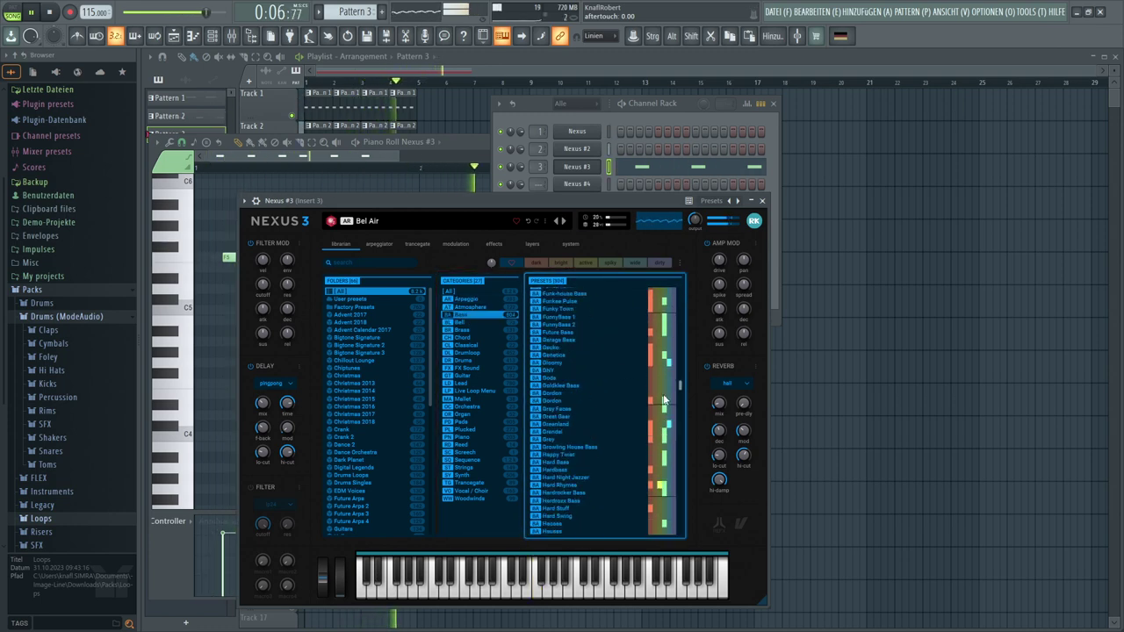
scroll(562, 496, down, 2)
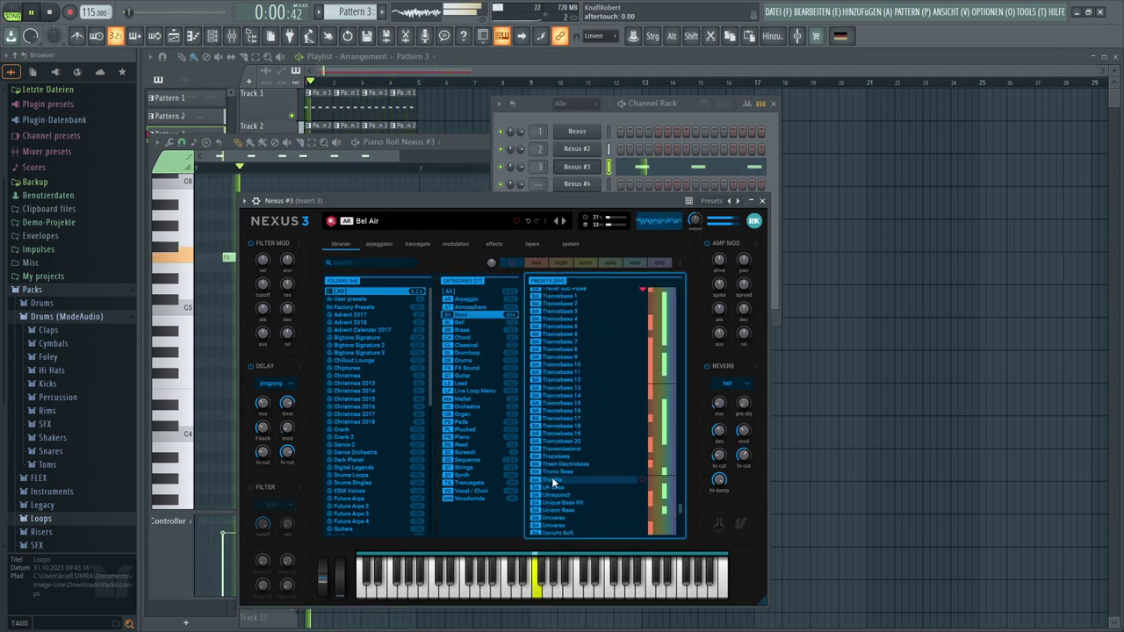
click(546, 445)
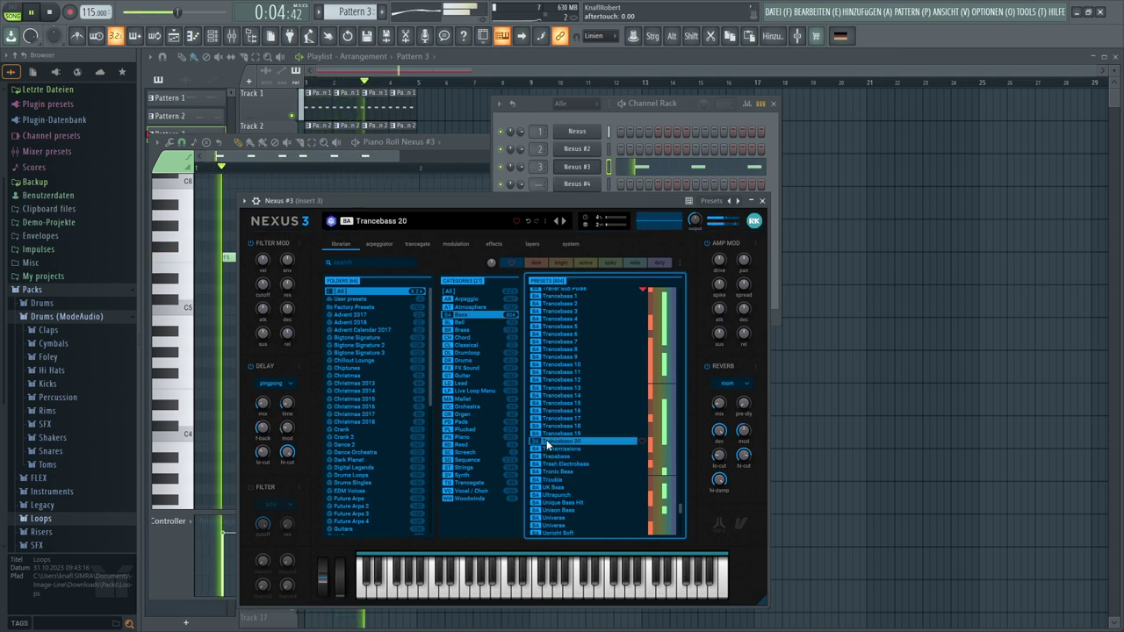
Step back through the Trancebass presets during playback and settle on Trancebass 11
click(557, 221)
click(557, 221)
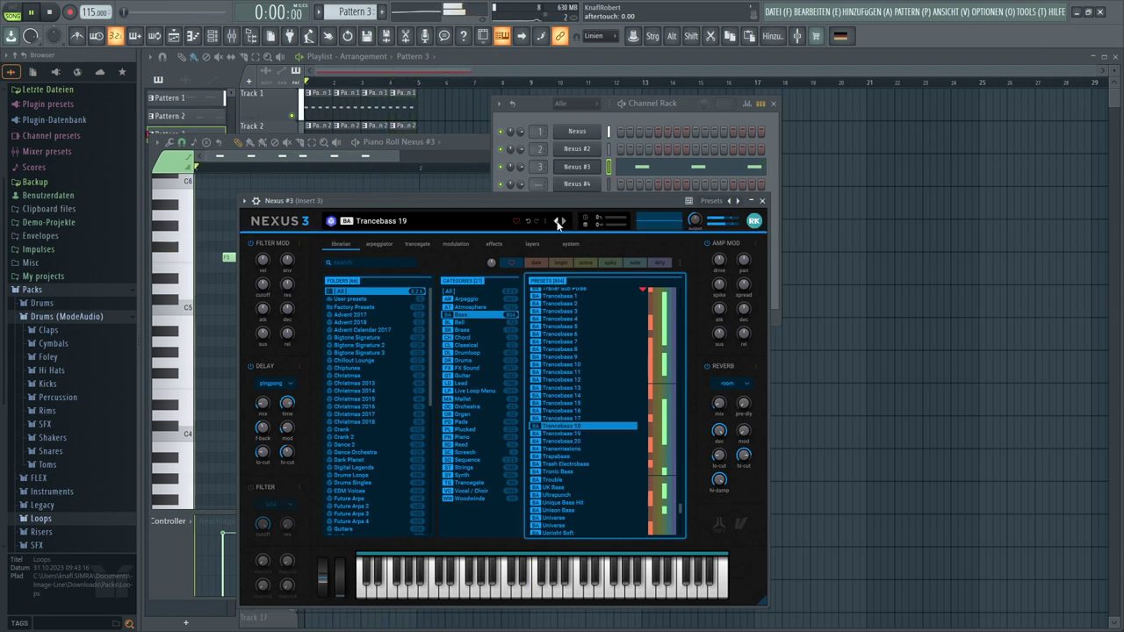
click(557, 221)
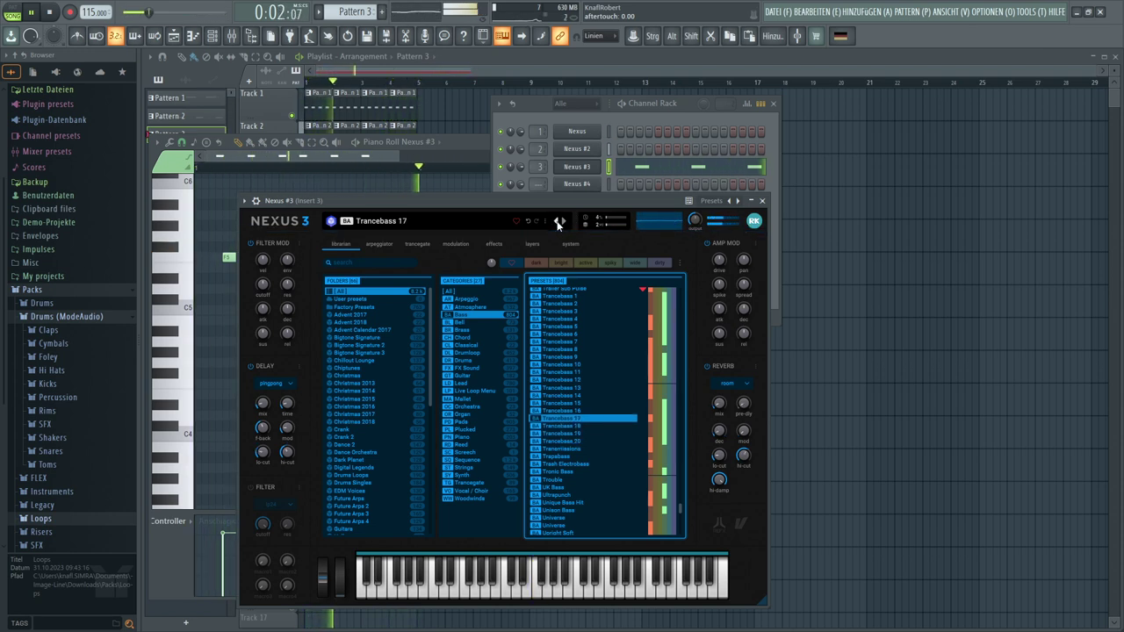
click(557, 221)
click(556, 221)
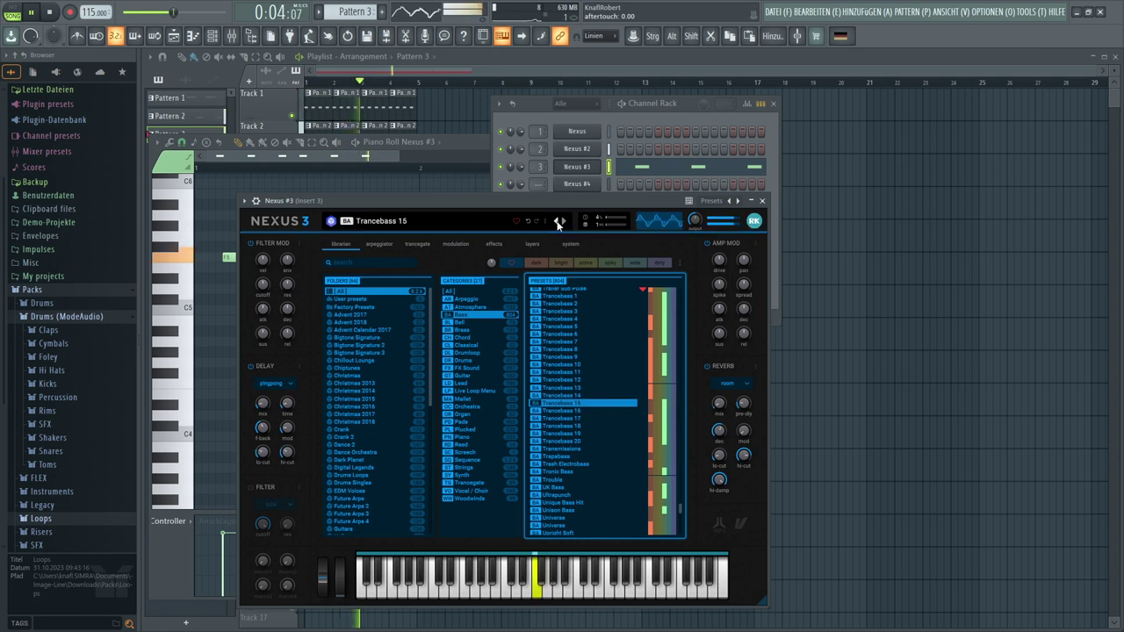
click(557, 221)
click(556, 221)
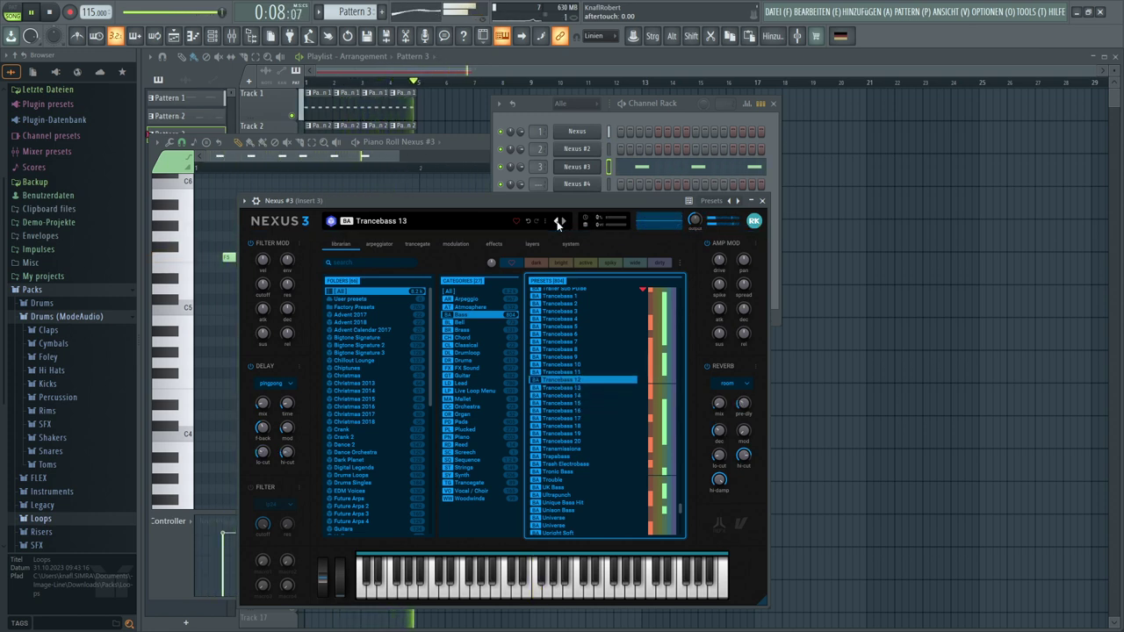
click(557, 221)
click(556, 221)
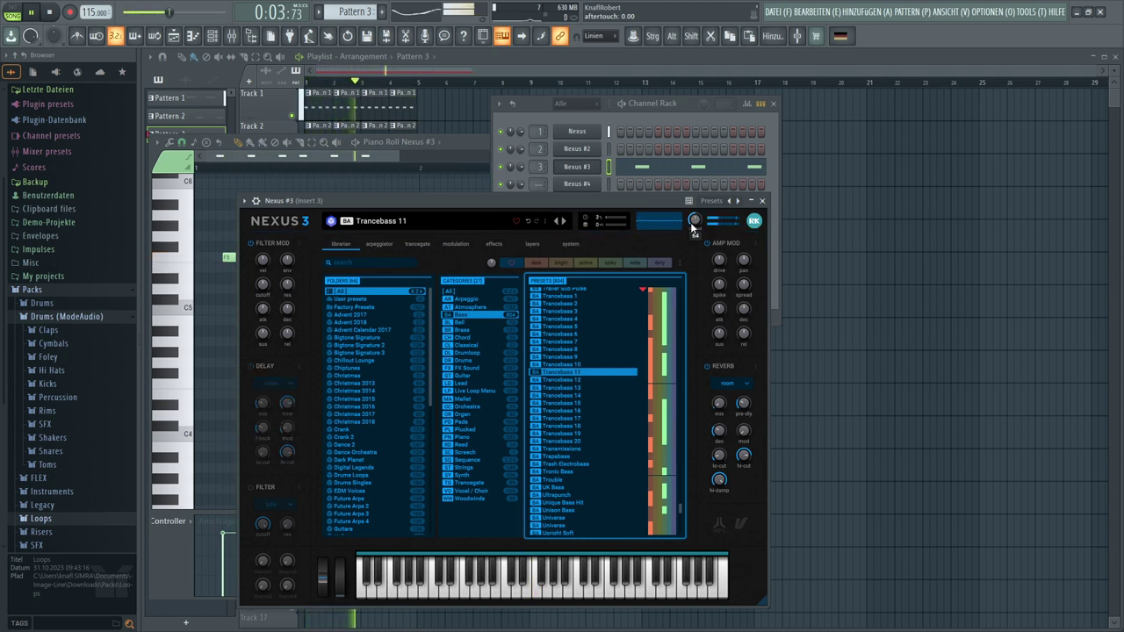
Load the Trancebass 10 preset in Nexus #3, lower its output to 36, and return to the playlist
drag(691, 228, 695, 242)
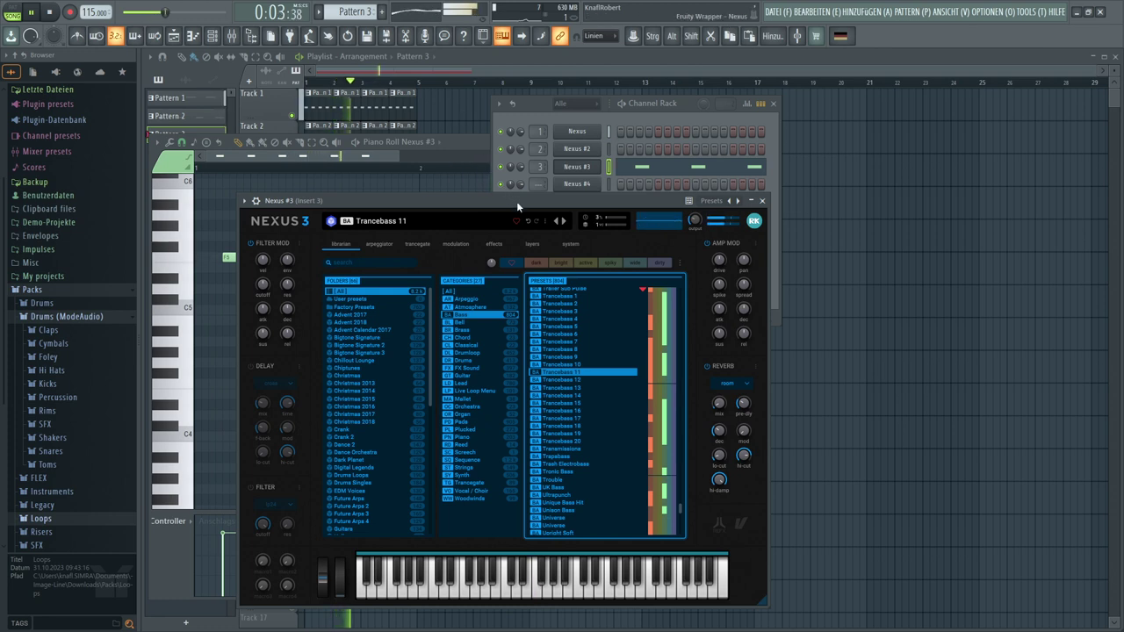
click(556, 221)
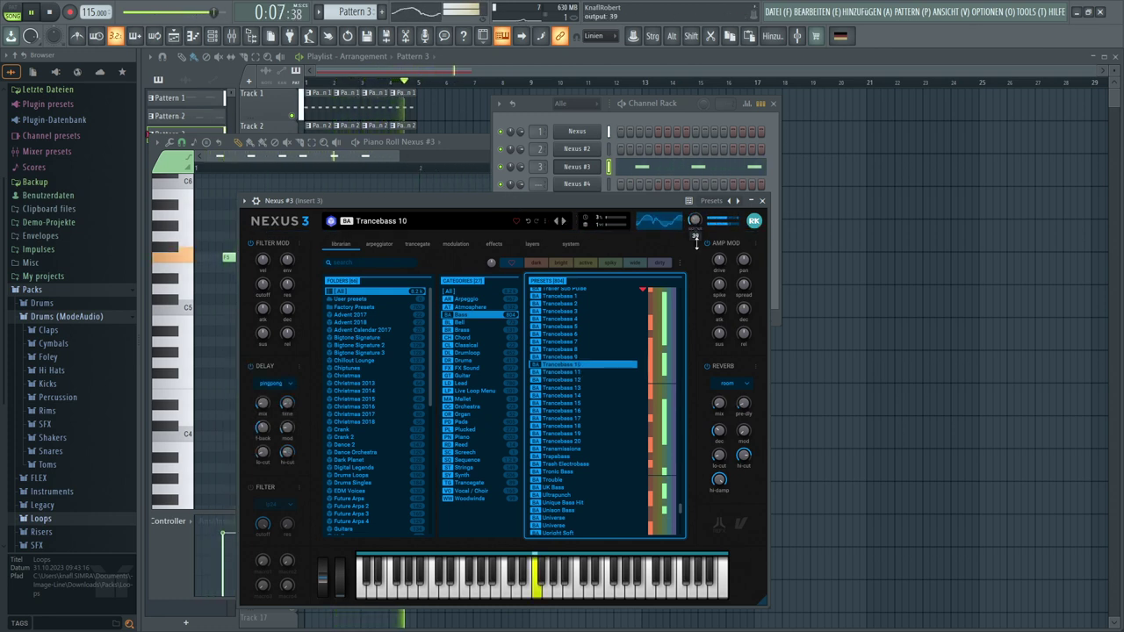
drag(697, 245, 699, 248)
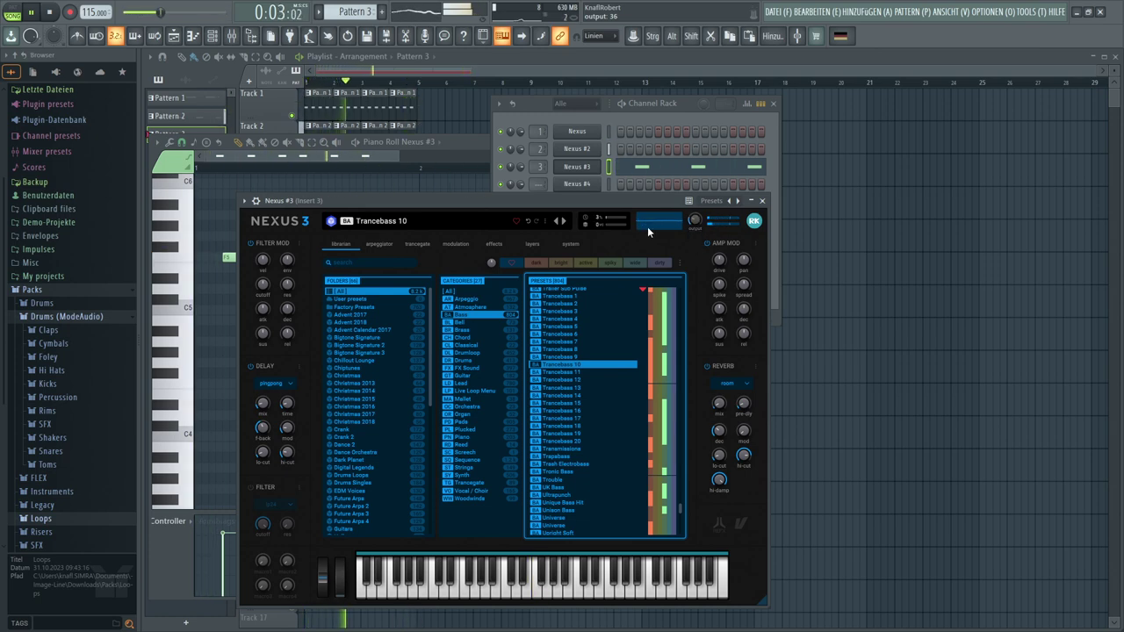
click(441, 116)
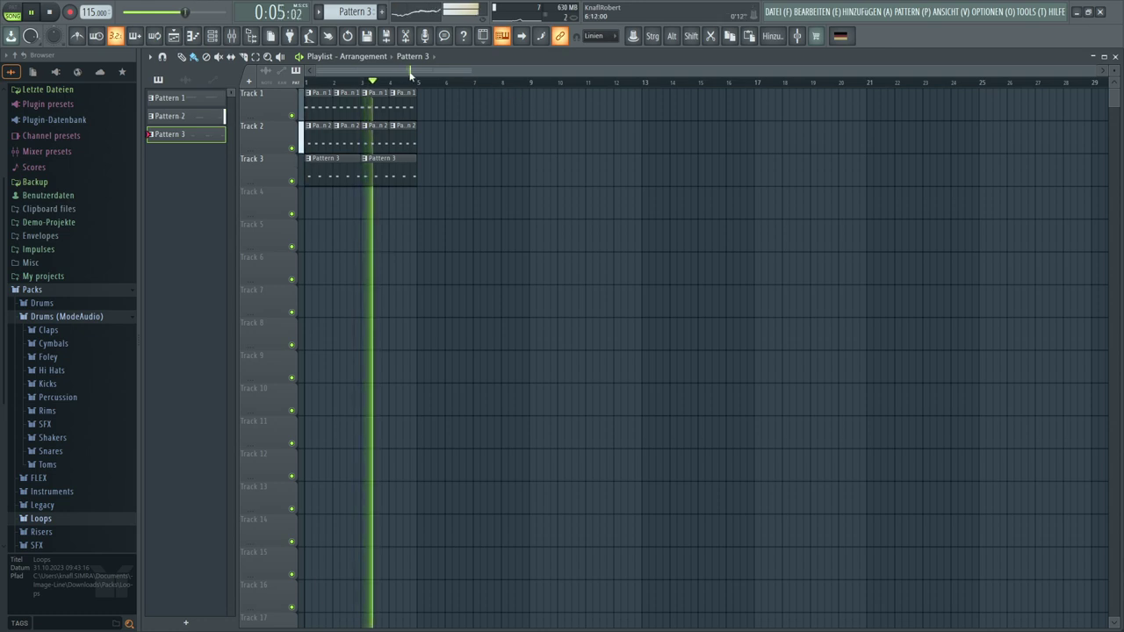
Route the Nexus #4 channel to mixer track 4 and create Pattern 4
click(213, 36)
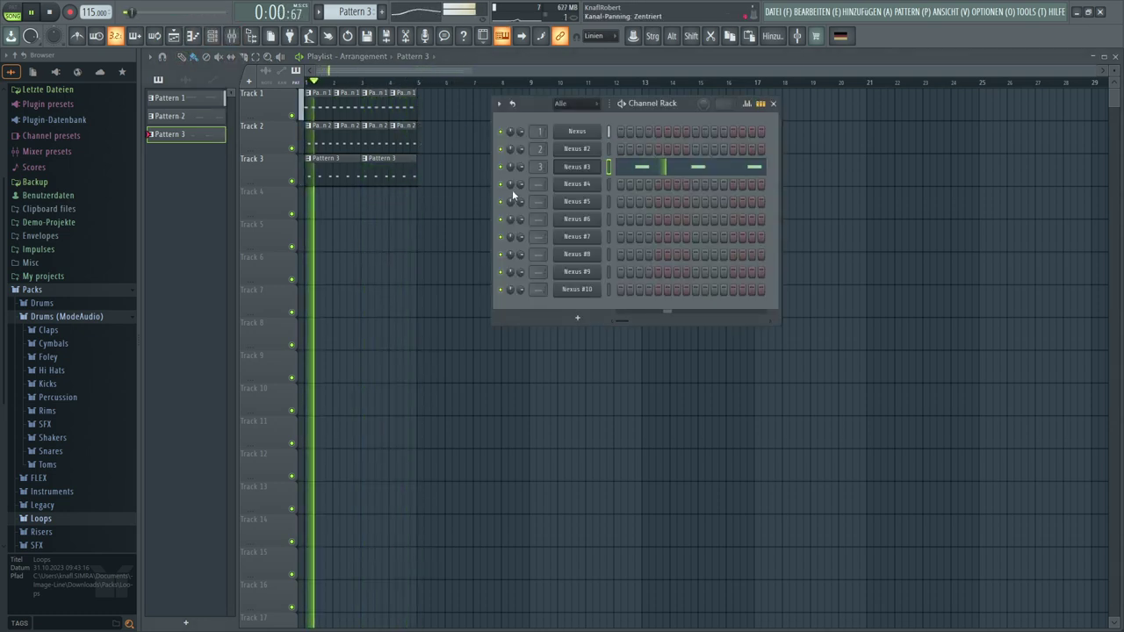
scroll(541, 184, up, 2)
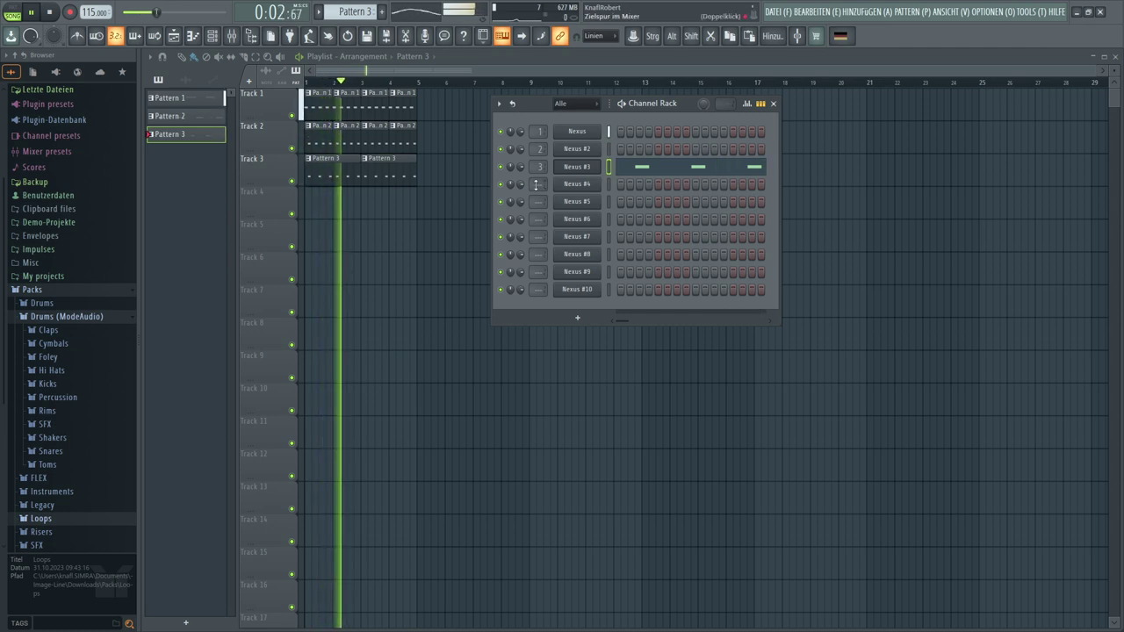
scroll(540, 184, up, 2)
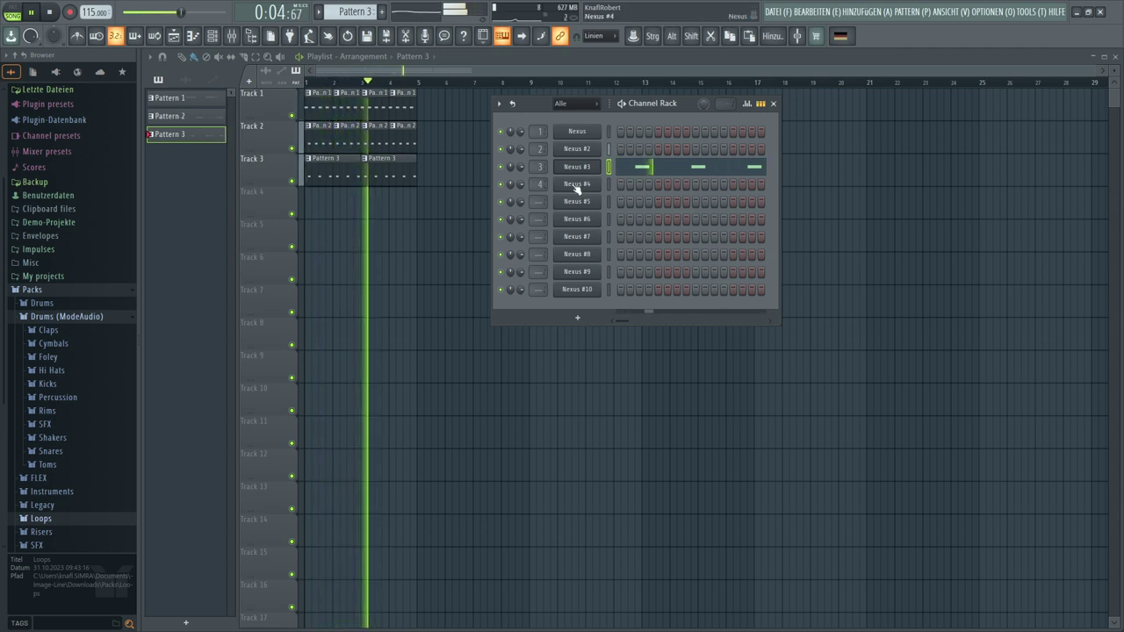
click(381, 11)
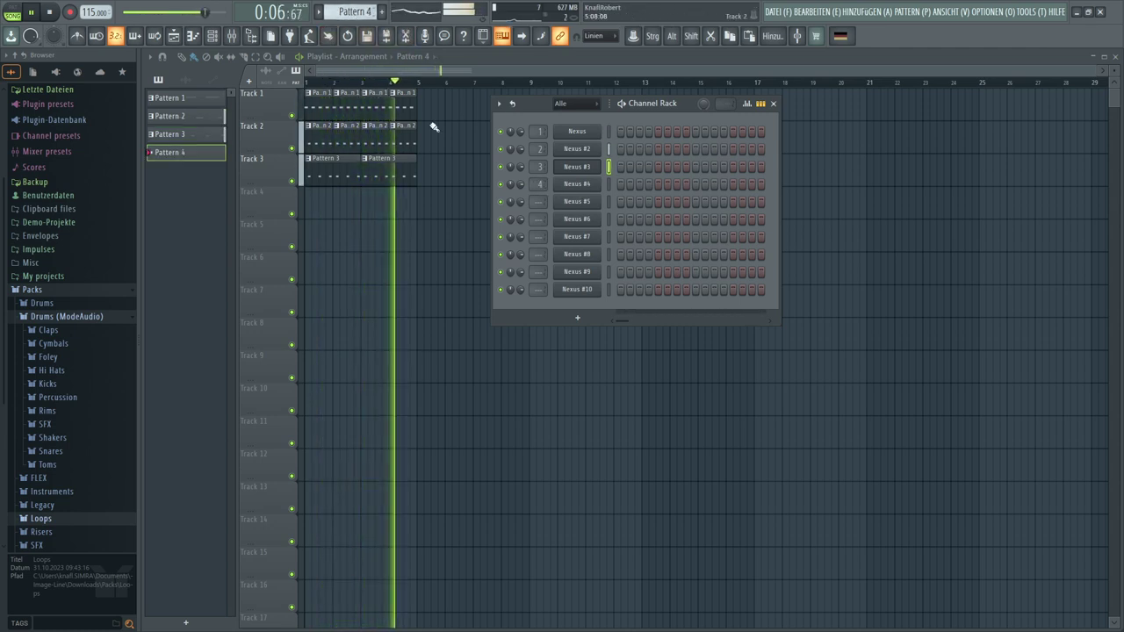
Open Nexus #4 and select Hihat Combos 6 in the Drums Singles preset folder
click(568, 186)
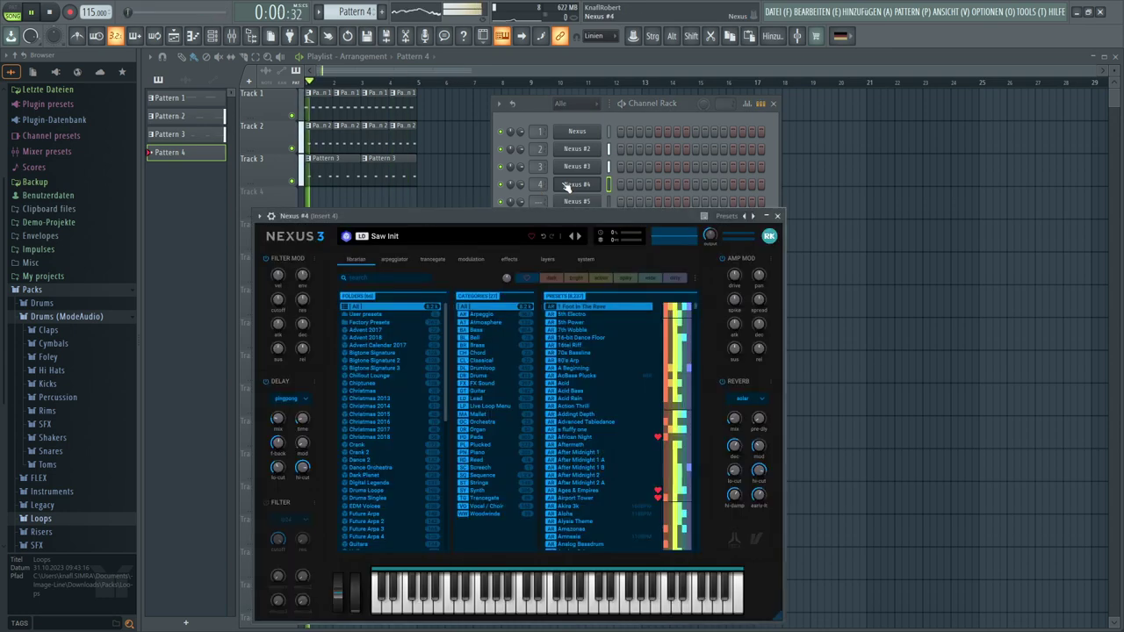
scroll(396, 397, down, 3)
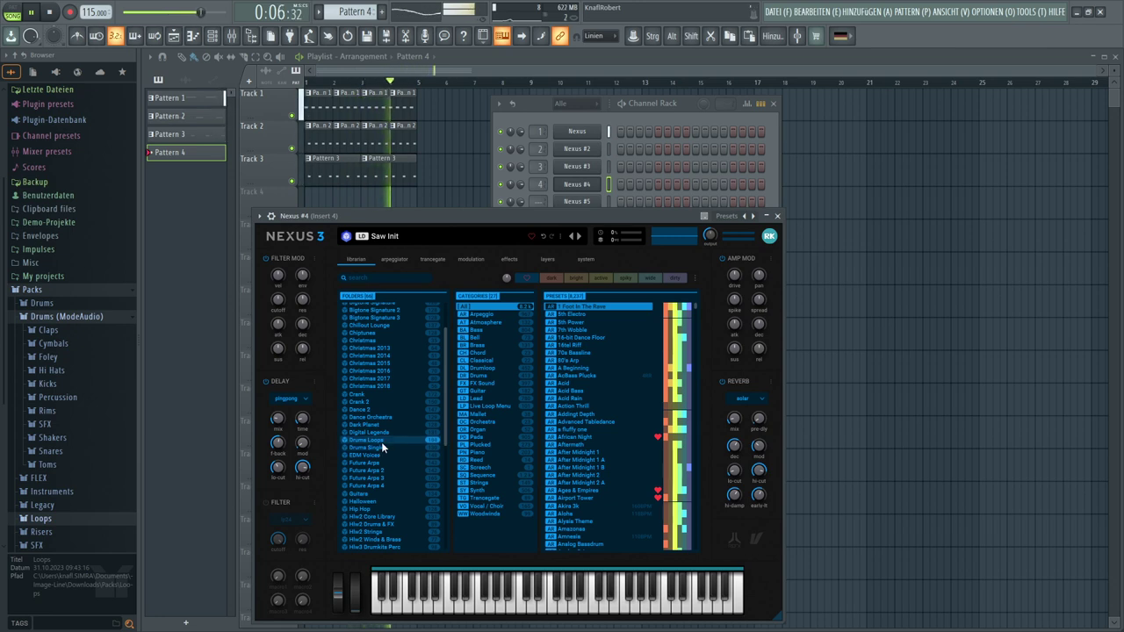
click(381, 446)
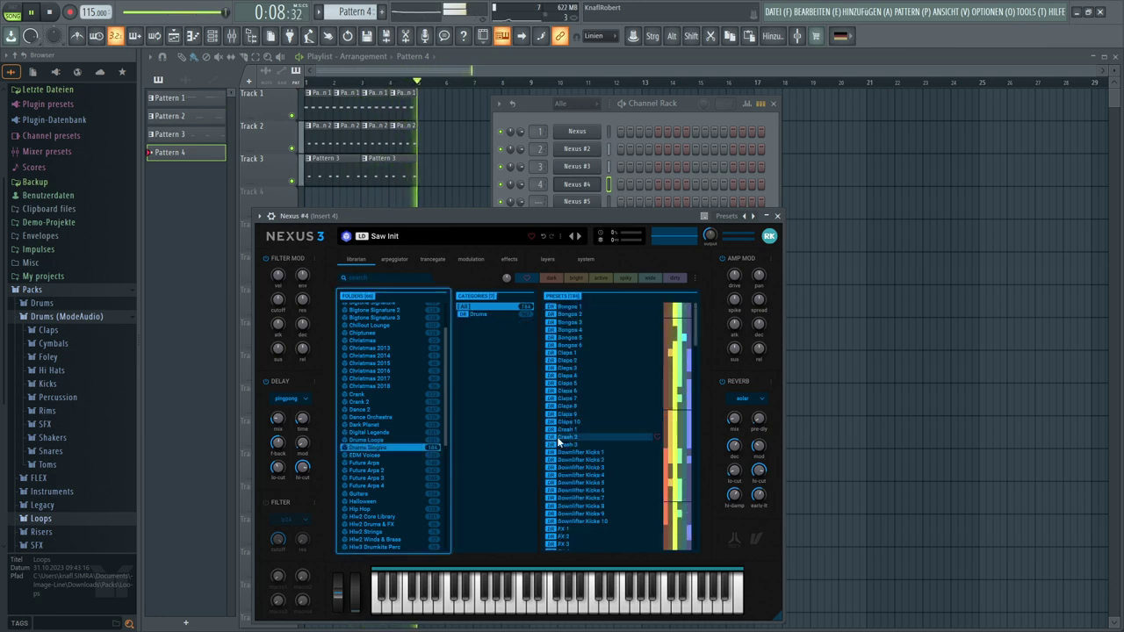
scroll(597, 439, down, 5)
scroll(597, 439, down, 5)
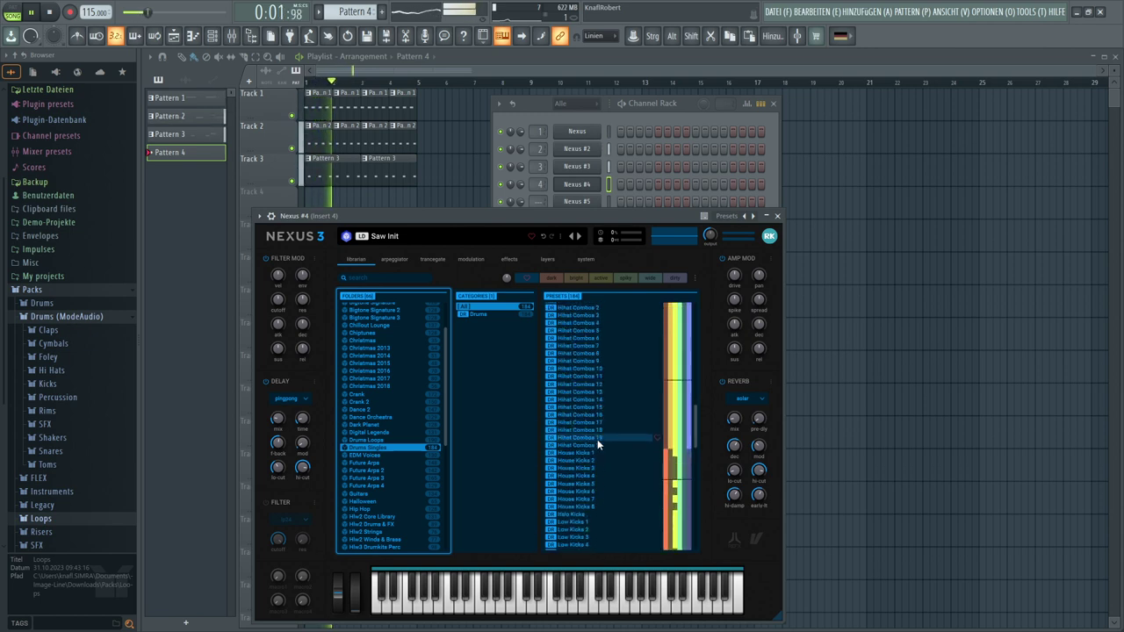
click(578, 339)
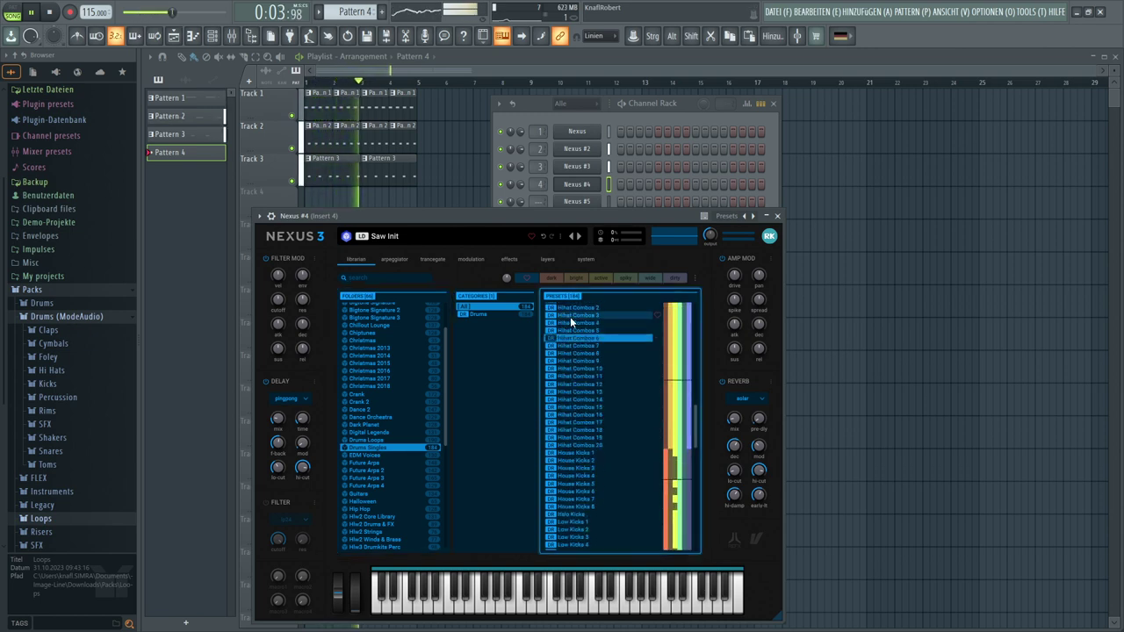
Load Hihat Combos 1 in Nexus #4 during playback and advance through the presets to Hihat Combos 3
scroll(575, 327, up, 3)
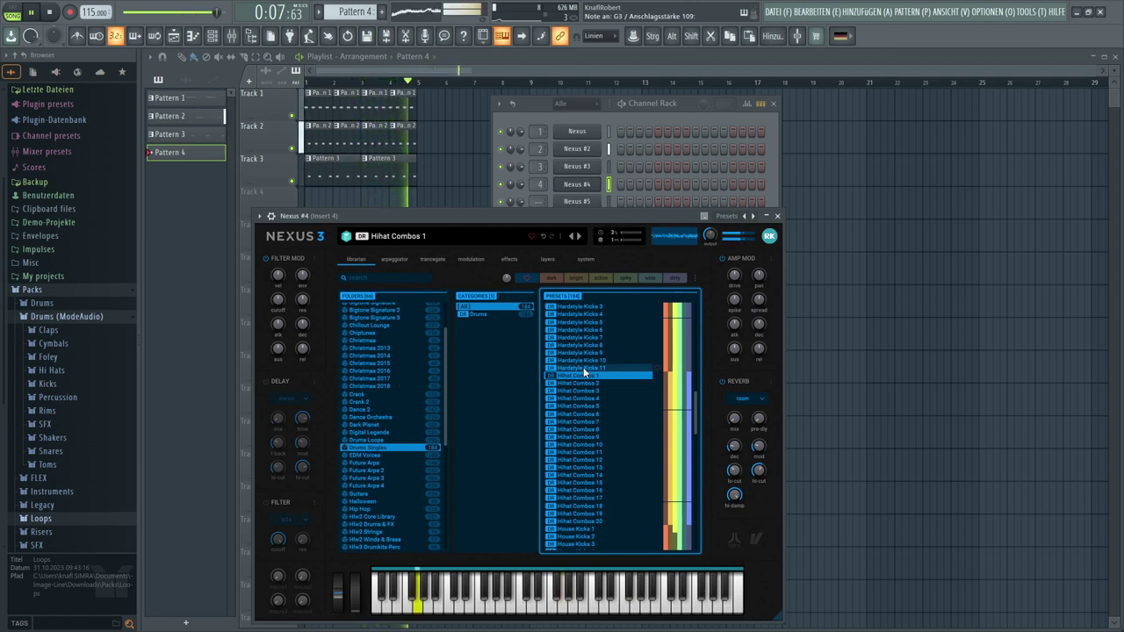
click(579, 235)
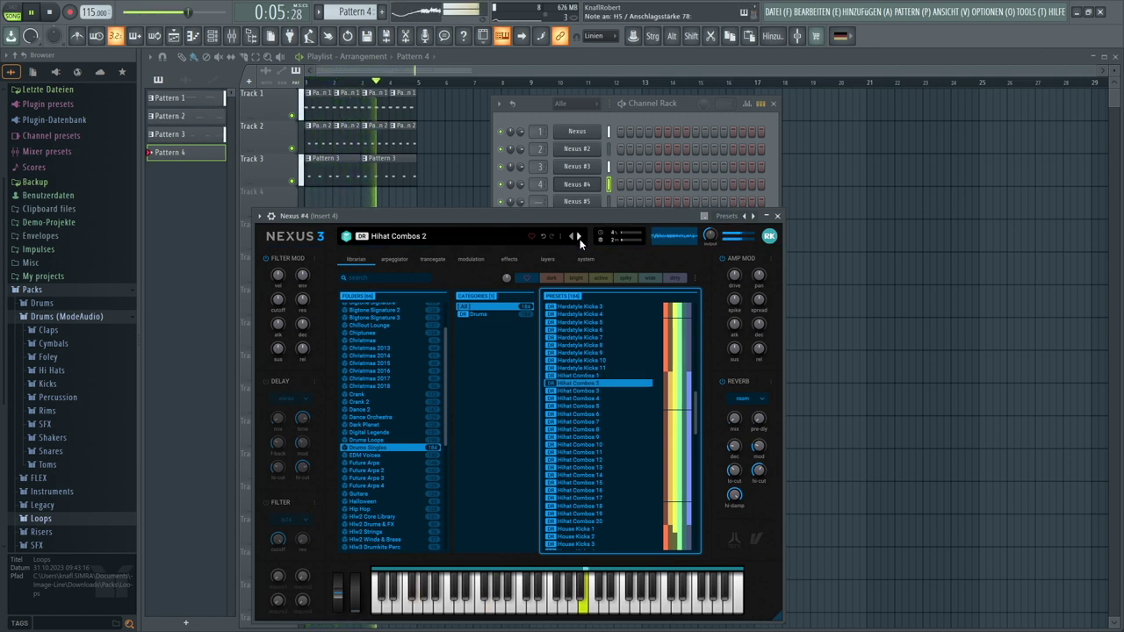
click(578, 237)
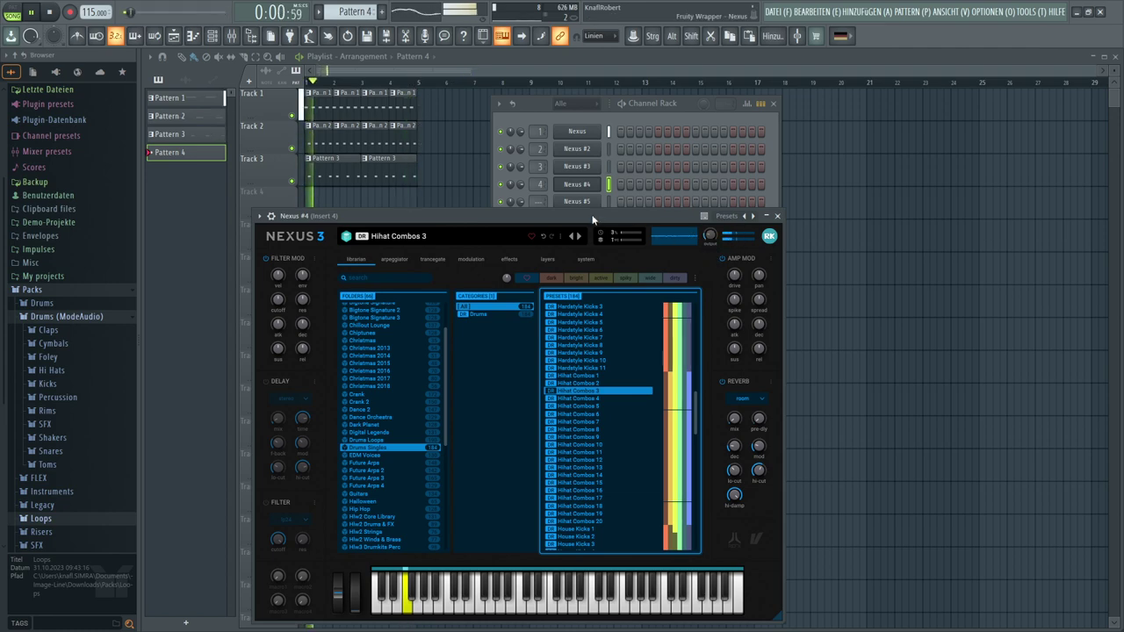
Draw a sustained F3 note about two bars long from bar 1 in the Nexus #4 piano roll
click(571, 186)
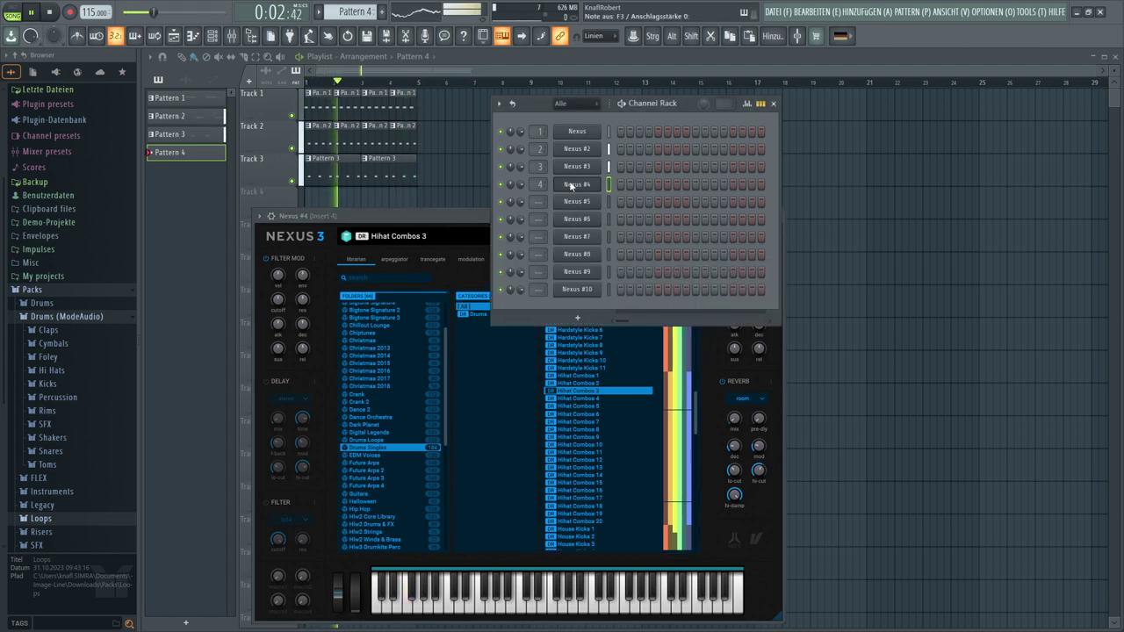
right_click(572, 186)
click(632, 188)
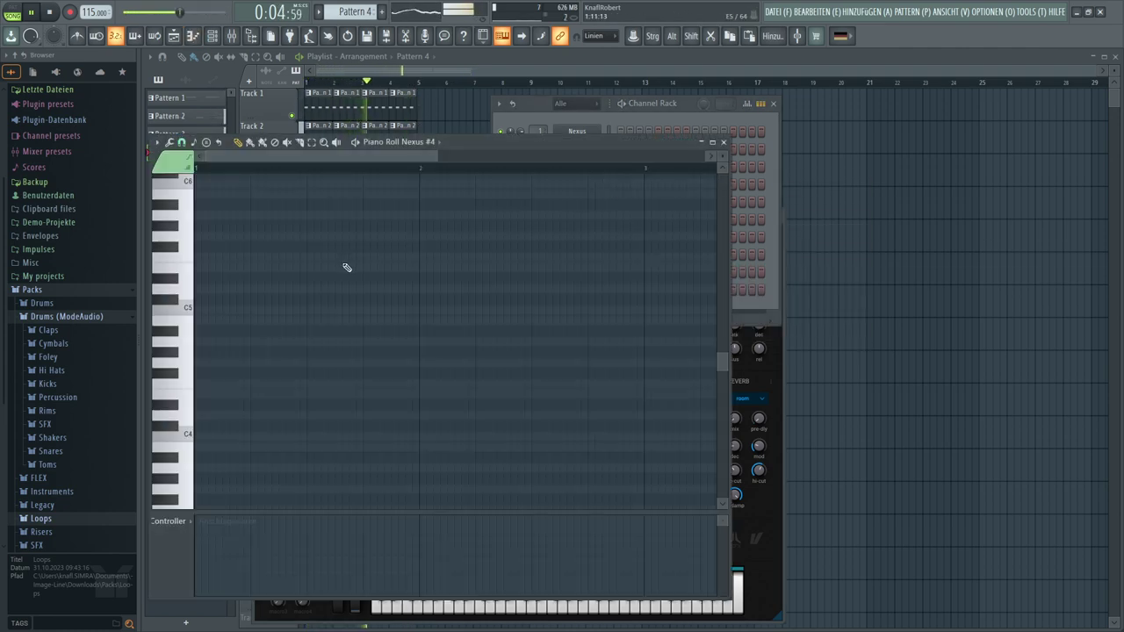
scroll(288, 296, down, 4)
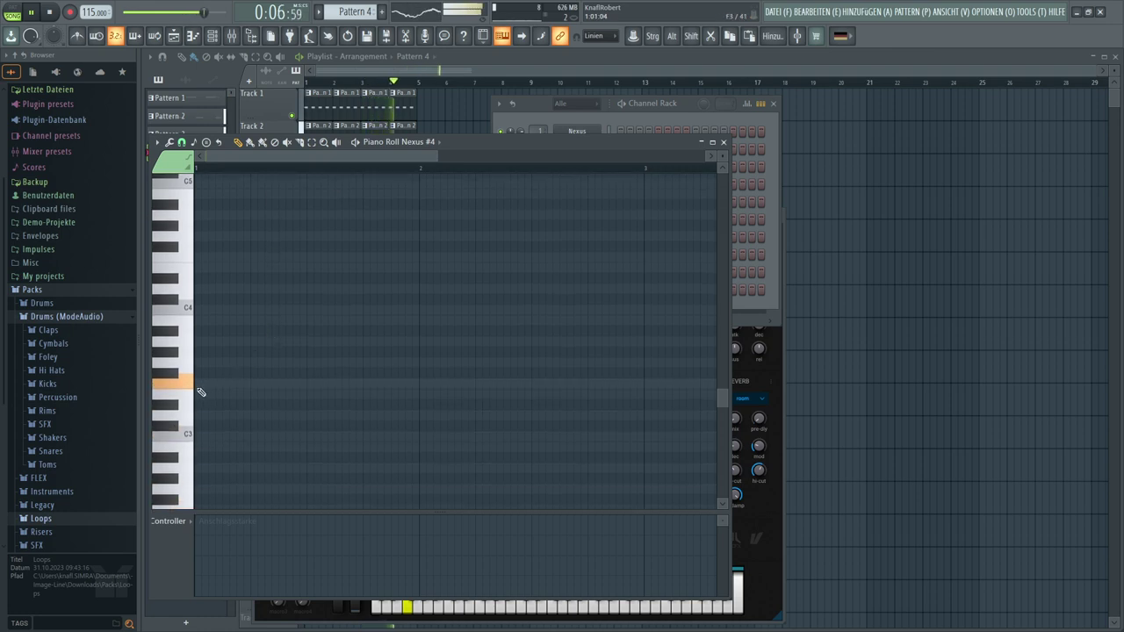
drag(218, 384, 422, 384)
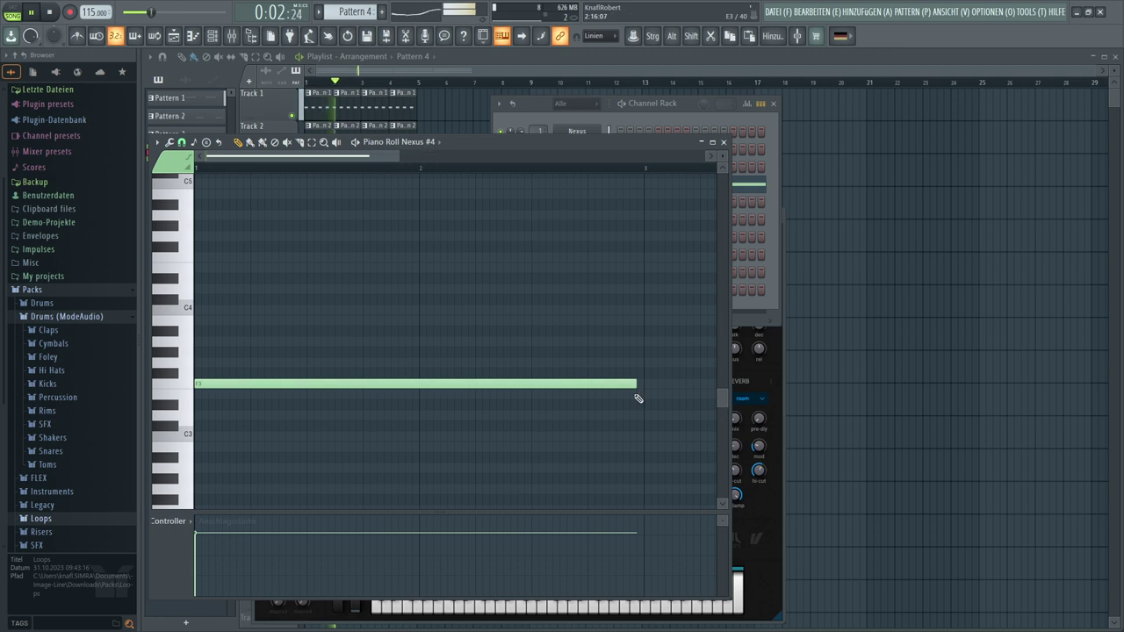
Place two Pattern 4 clips on Track 4 of the playlist, starting at bars 1 and 3
click(860, 349)
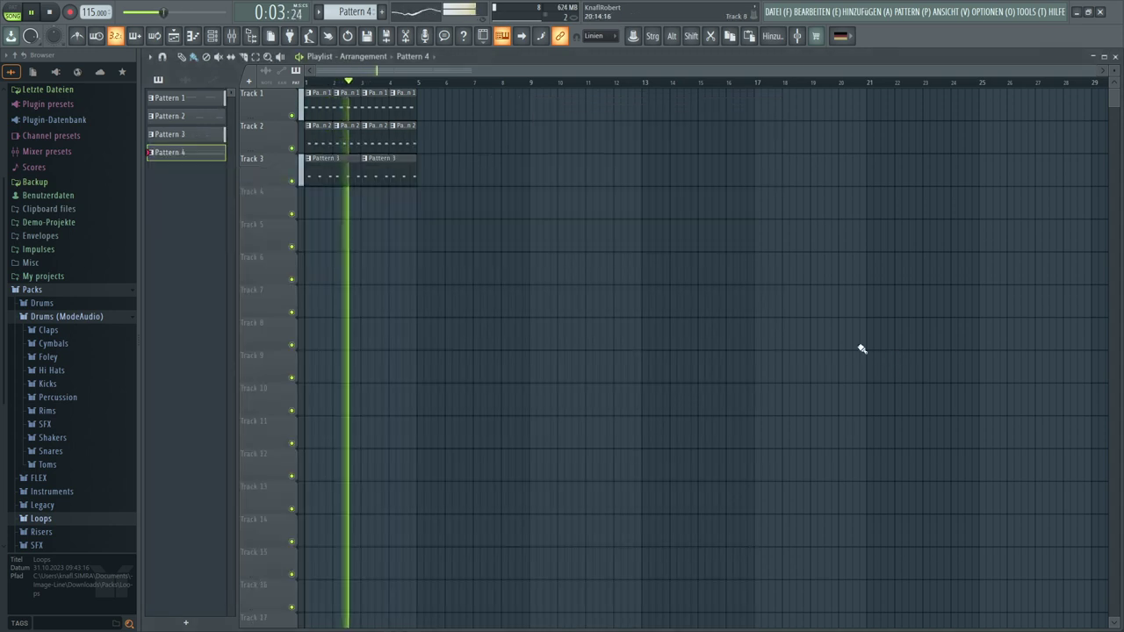
click(324, 207)
click(383, 208)
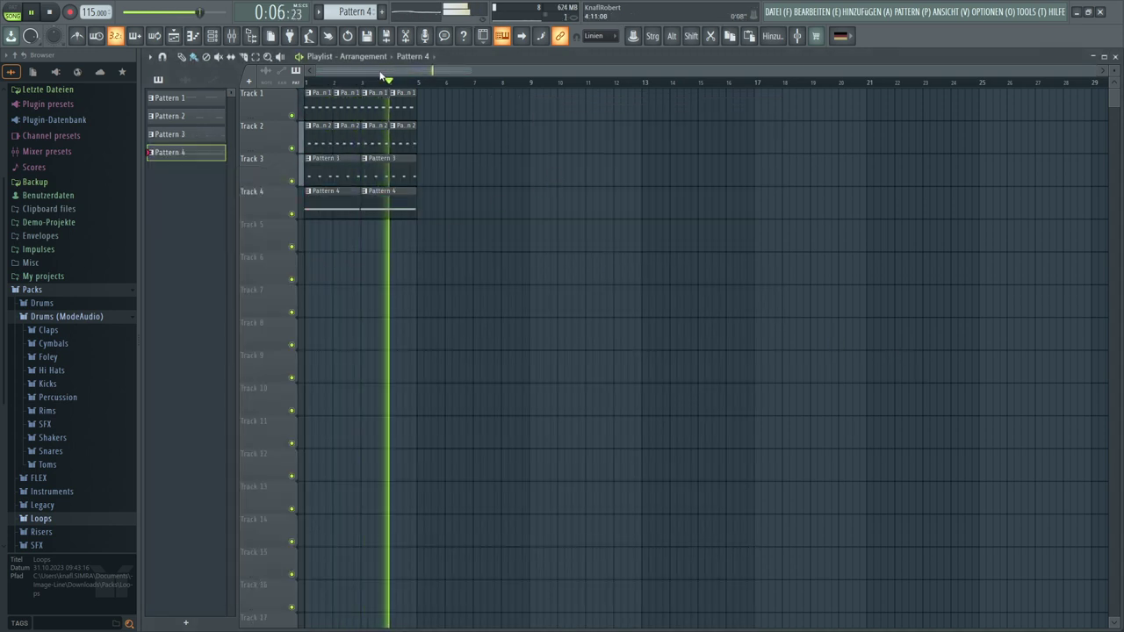
Clone the Nexus #4 channel in the channel rack
key(F6)
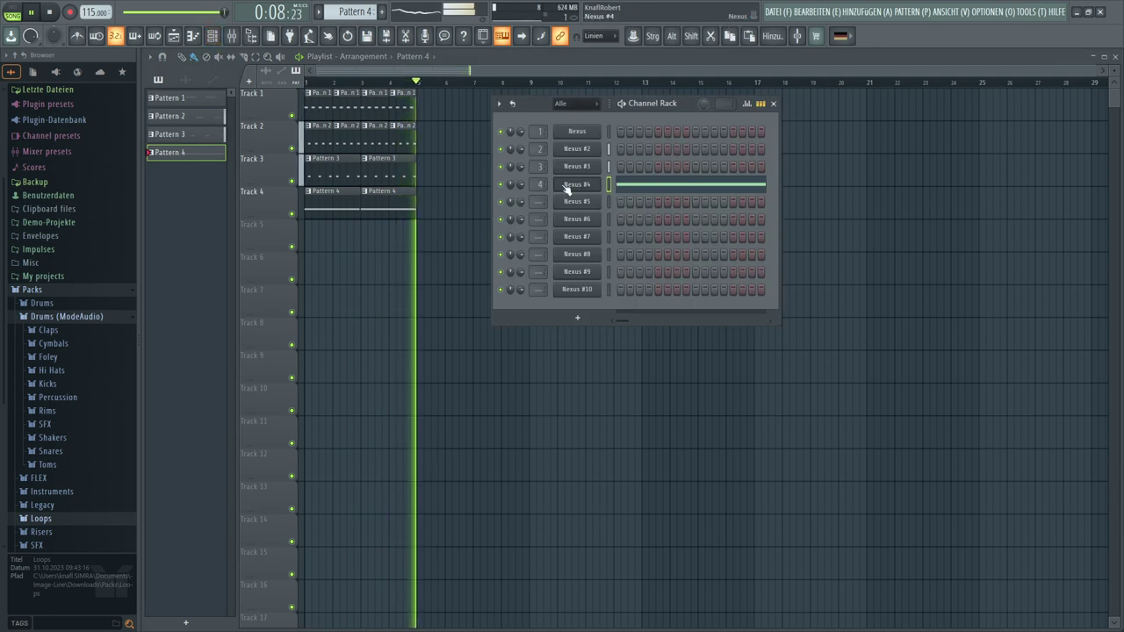
right_click(566, 184)
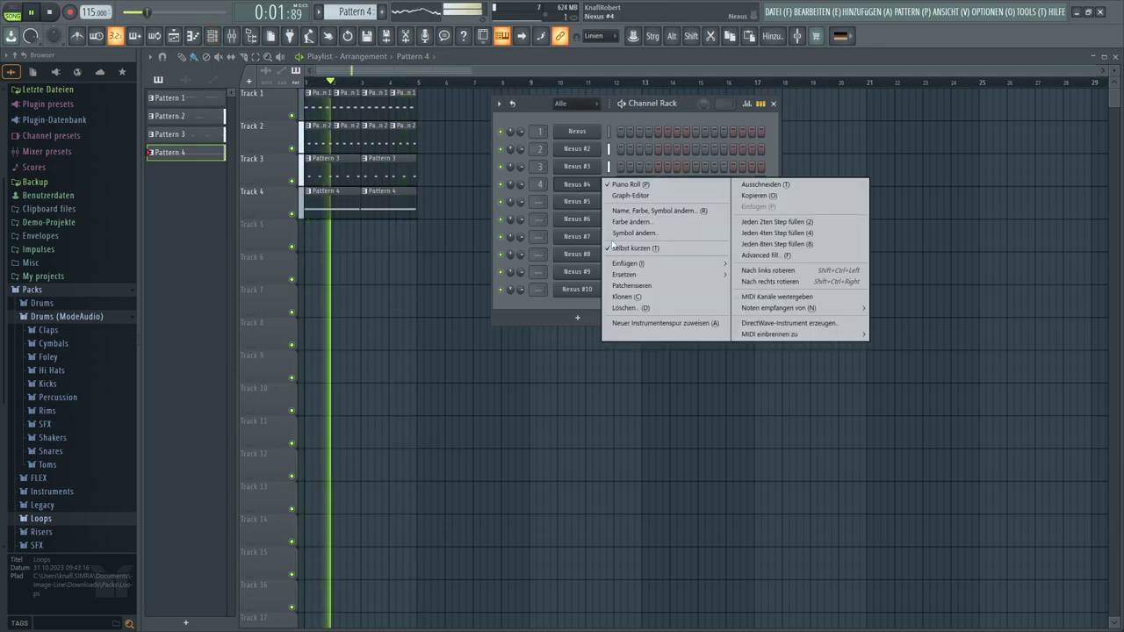
click(628, 297)
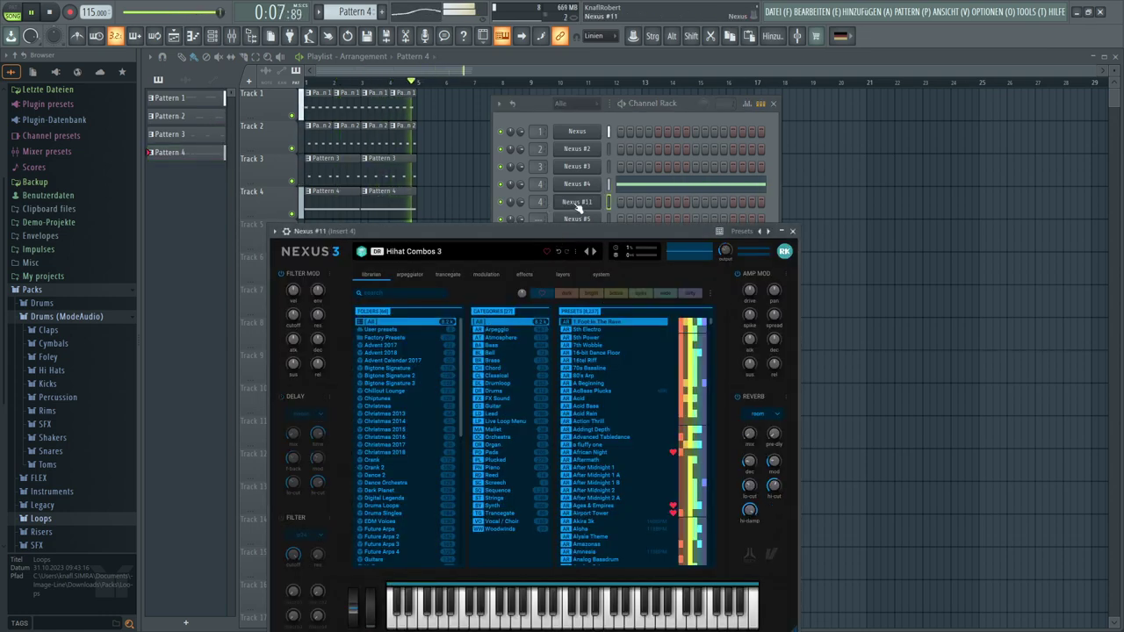
Add a sustained D6 note of about two bars from bar 1 in the cloned channel's piano roll and return to the playlist
right_click(575, 203)
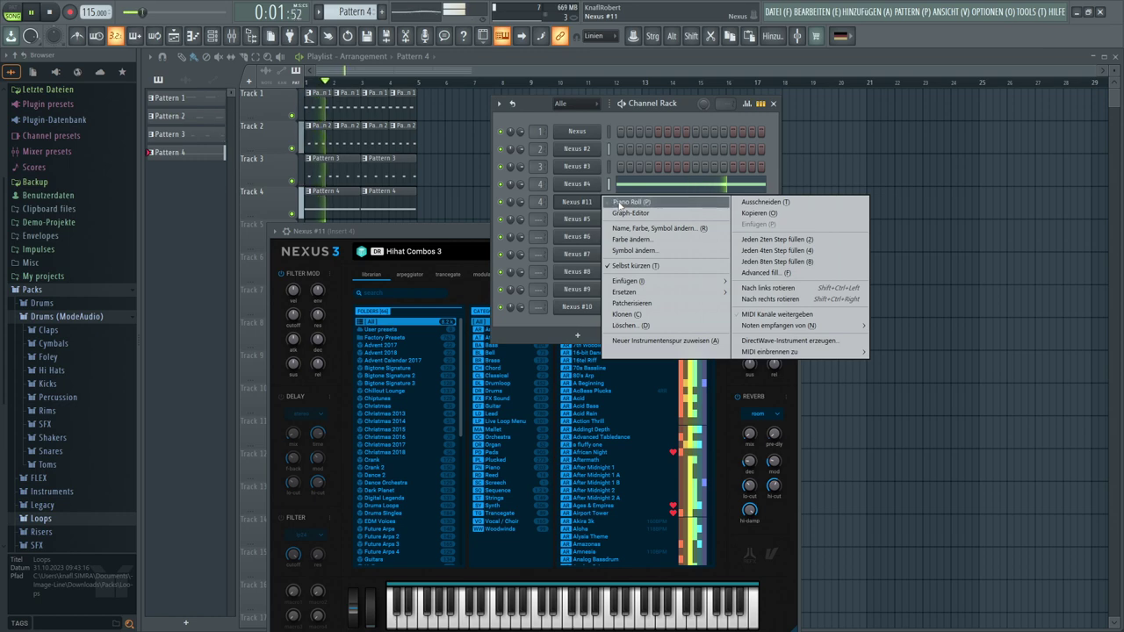
click(629, 203)
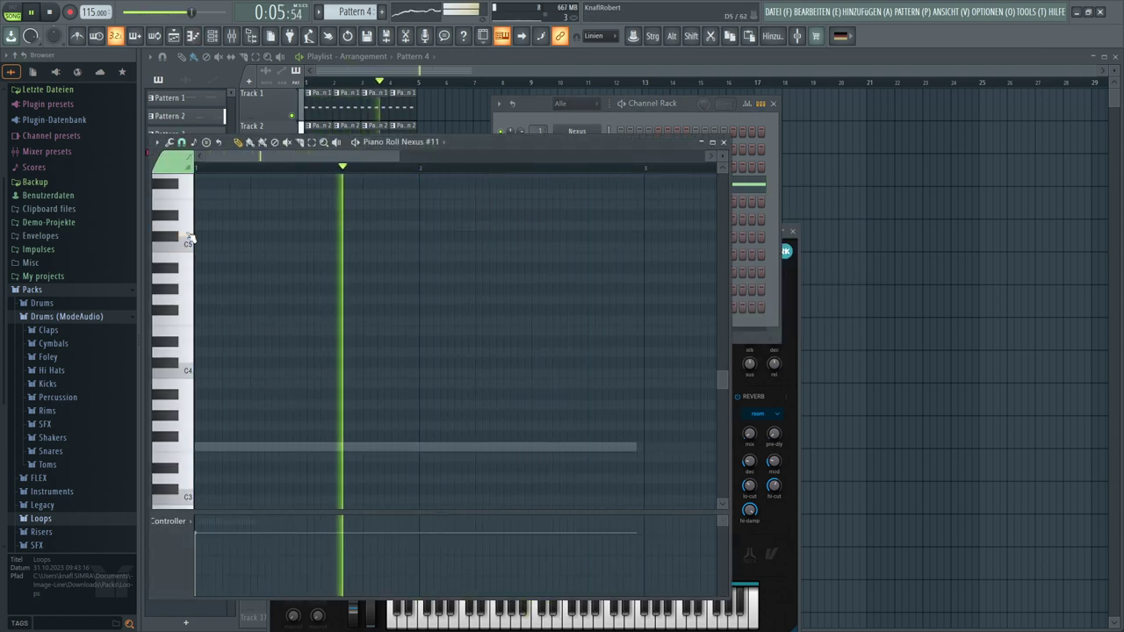
scroll(189, 239, up, 3)
click(176, 223)
click(195, 226)
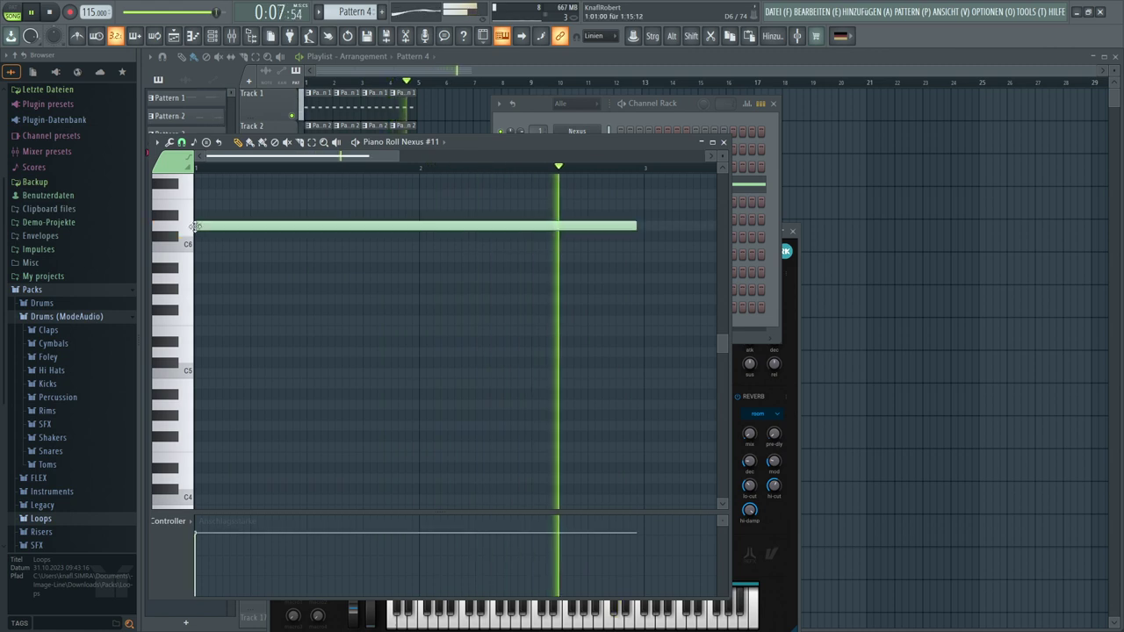
click(976, 251)
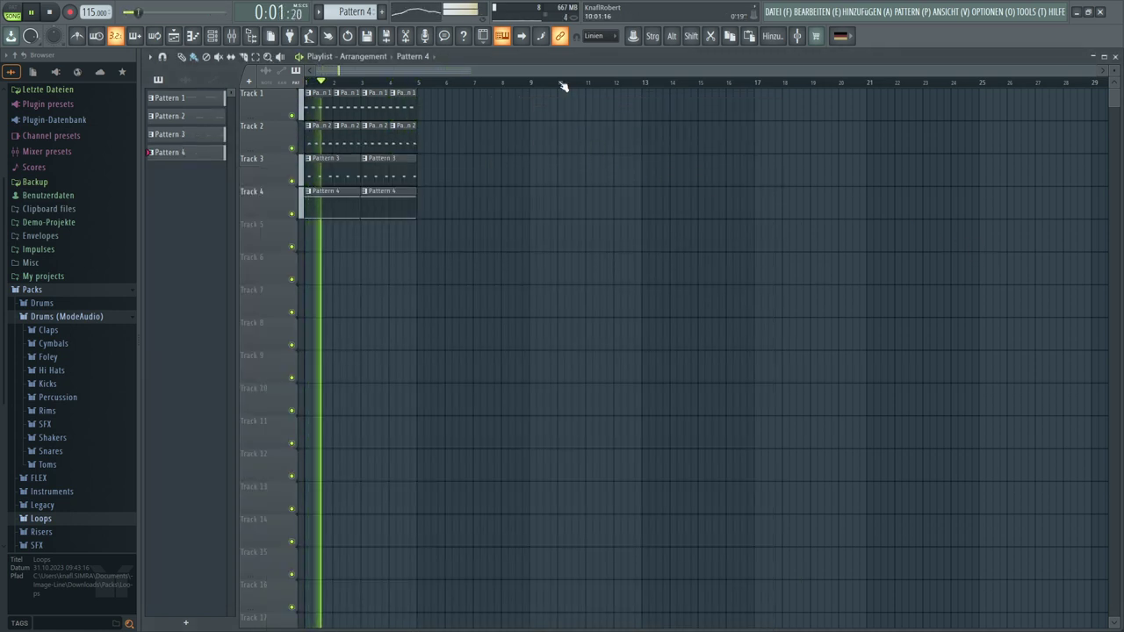
Reopen the cloned Nexus #11 plugin from the channel rack and lower its output to 24
click(213, 38)
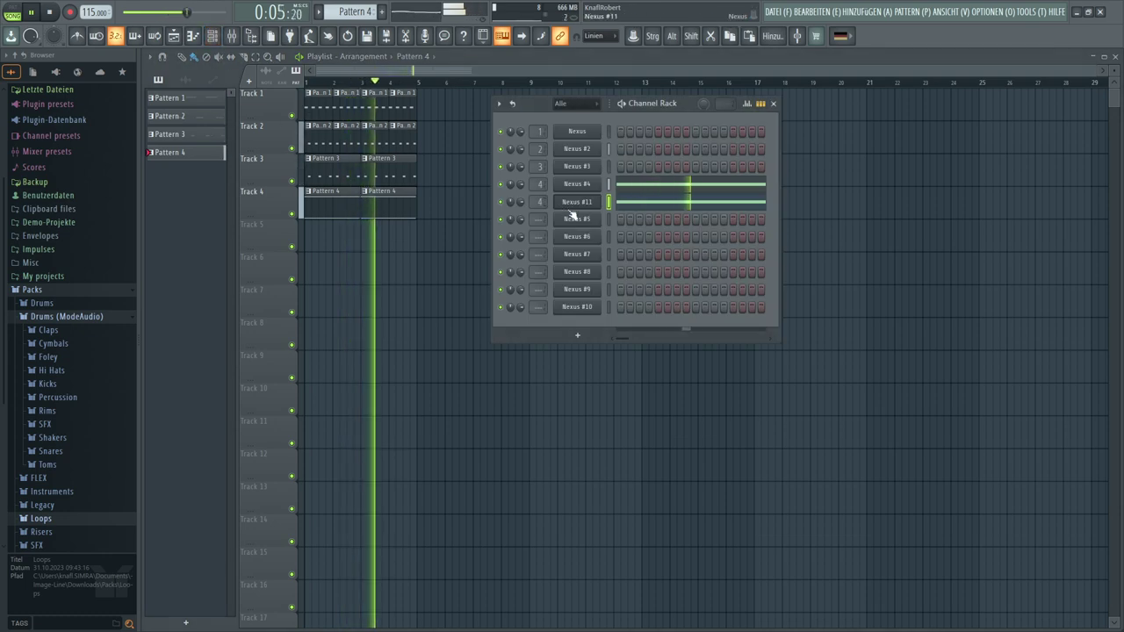
click(570, 207)
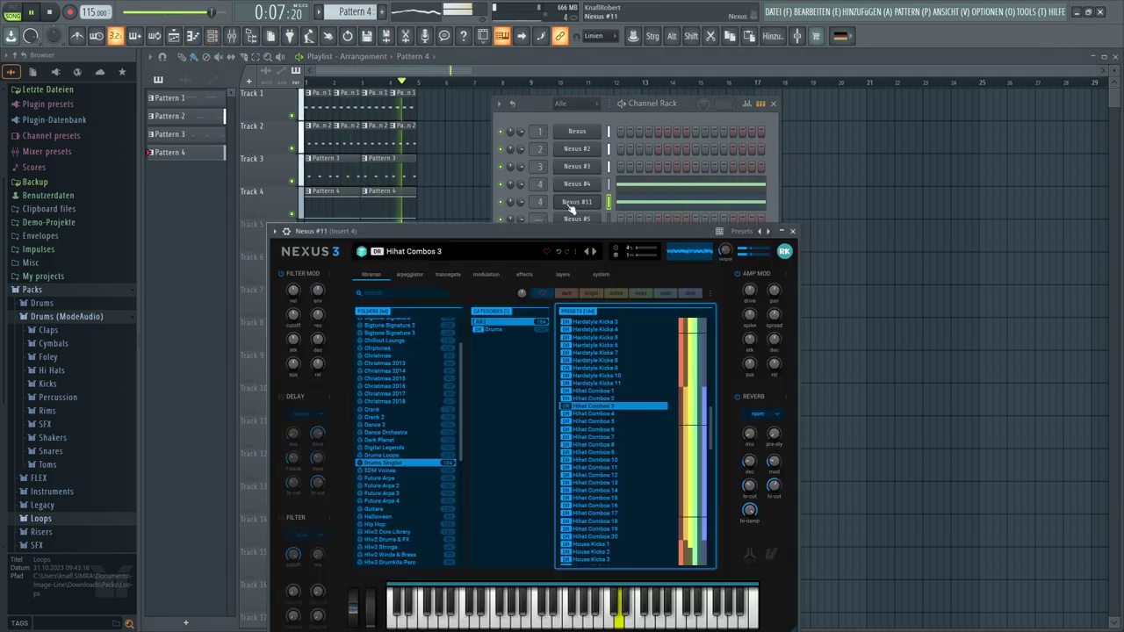
mouse_move(725, 251)
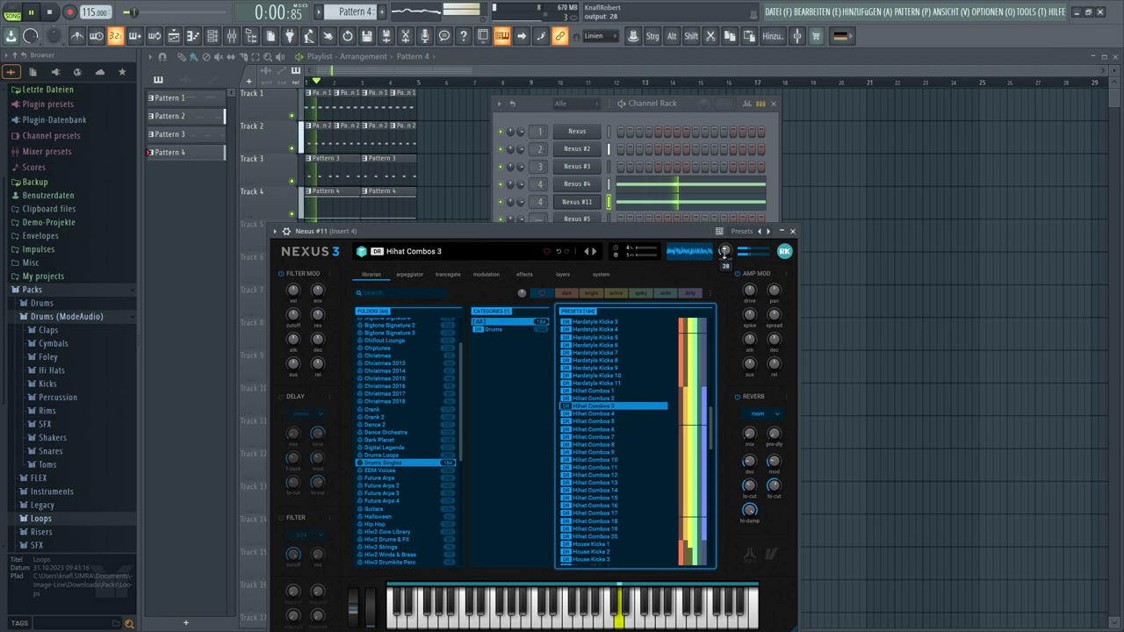
drag(725, 251, 726, 255)
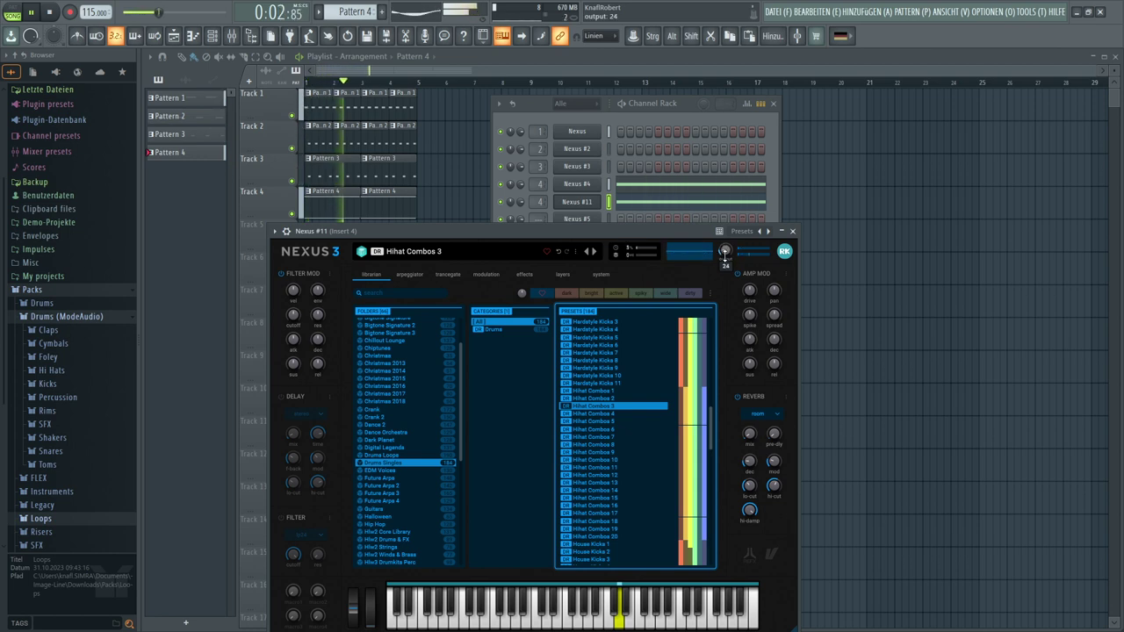
Open the Nexus #4 plugin and bring the channel rack back to the front
click(567, 185)
mouse_move(710, 235)
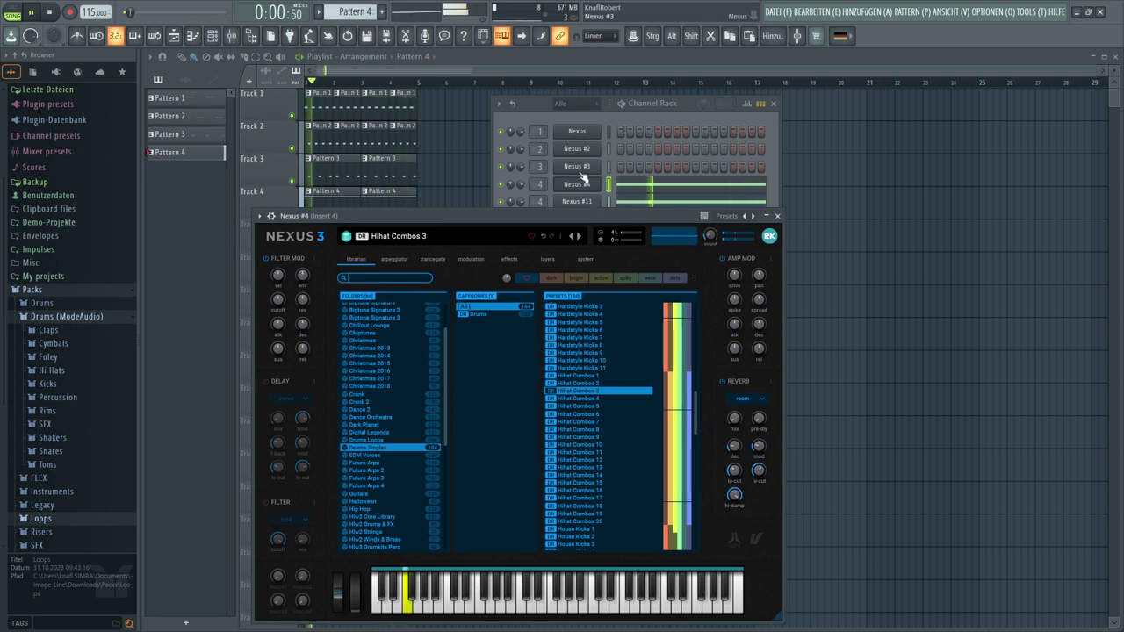
click(655, 103)
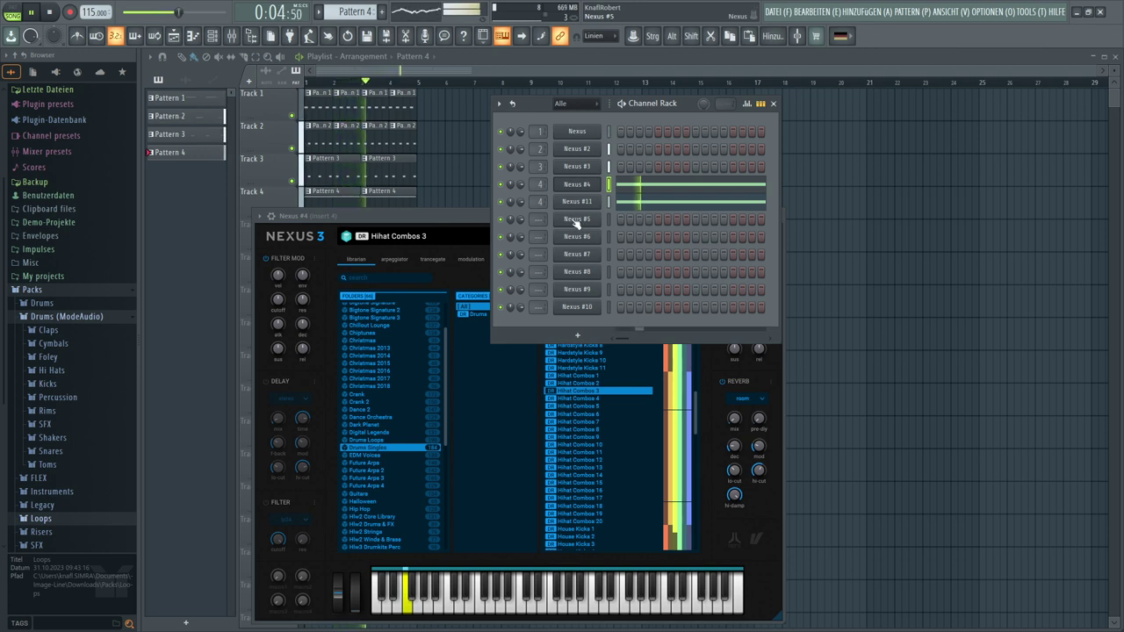
Create Pattern 5 and route the Nexus #5 channel to mixer insert 5
key(F4)
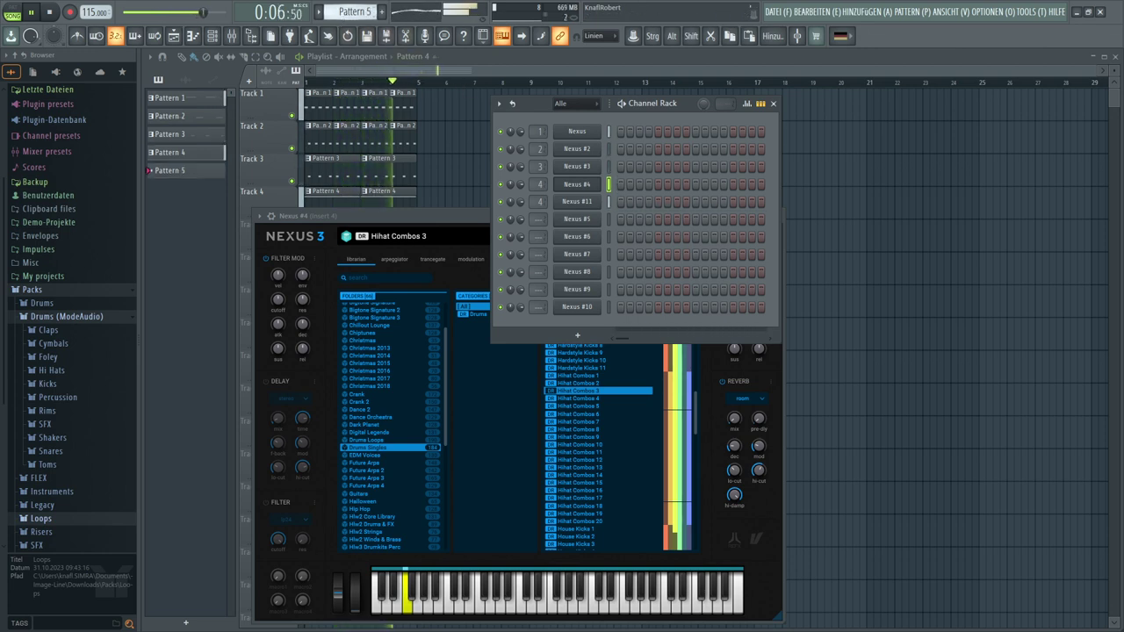
scroll(541, 219, up, 4)
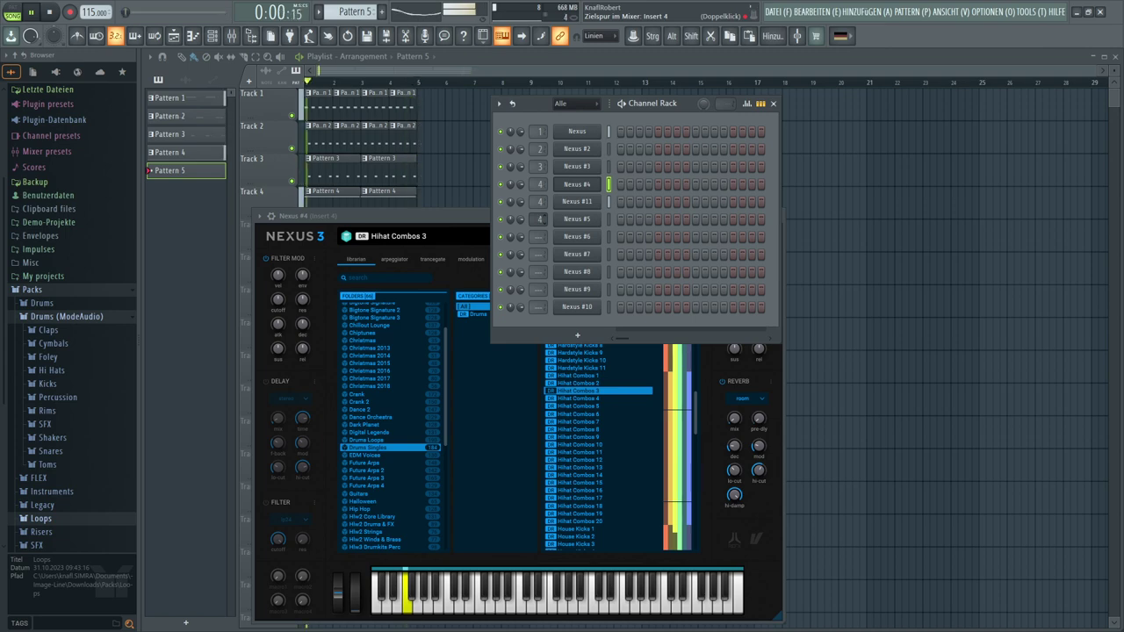
Open the Nexus #5 plugin and load the preset Hihat Combos 20 from the Drums Singles folder
click(573, 219)
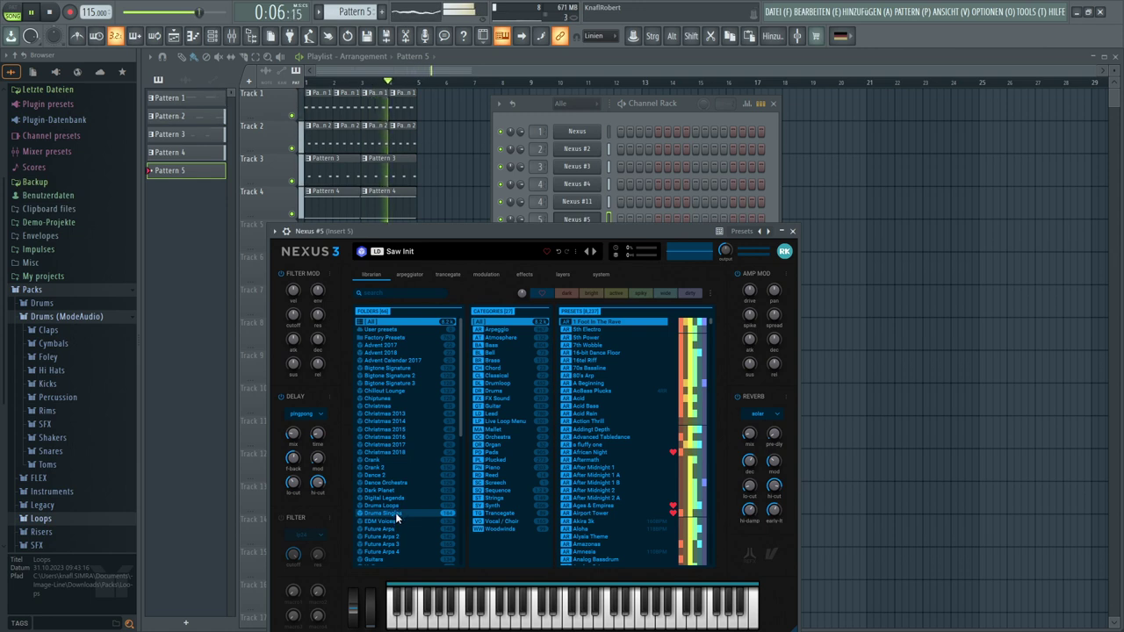
click(395, 513)
drag(712, 341, 700, 545)
scroll(586, 501, up, 2)
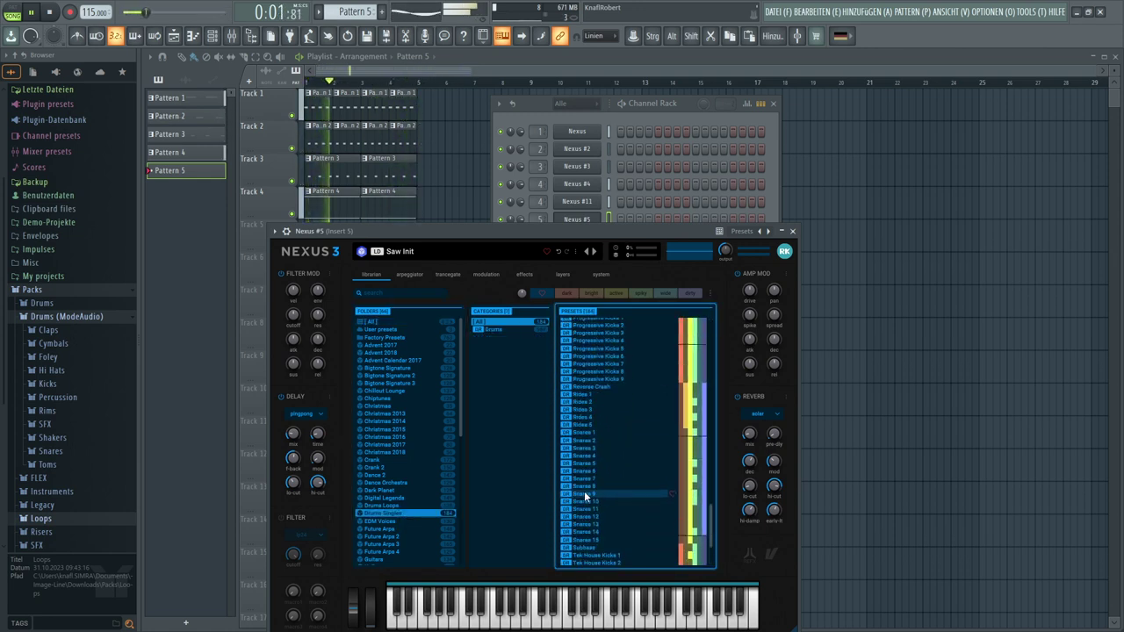
scroll(583, 488, up, 15)
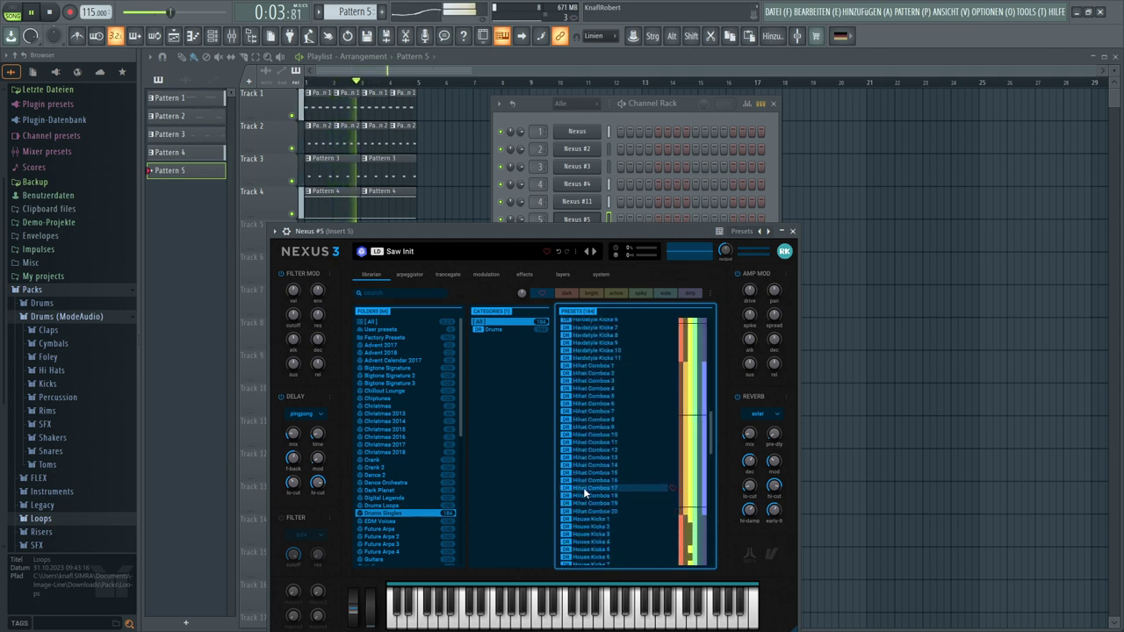
click(593, 512)
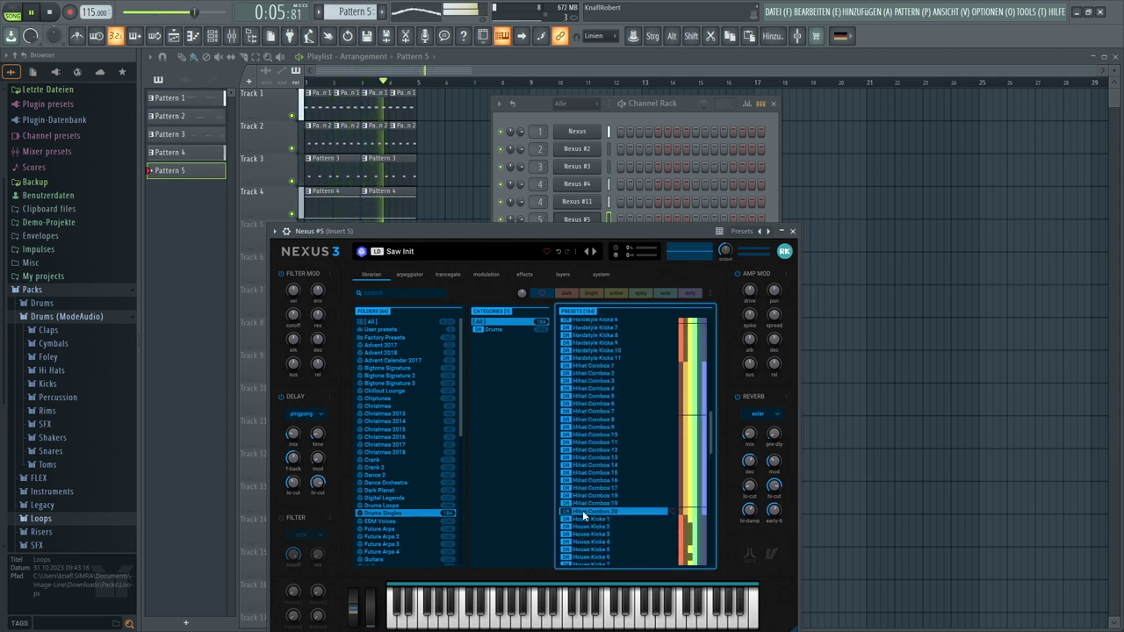
Add a sustained E4 note of about two bars from bar 1 in Nexus #5's piano roll
drag(567, 229, 573, 246)
right_click(580, 221)
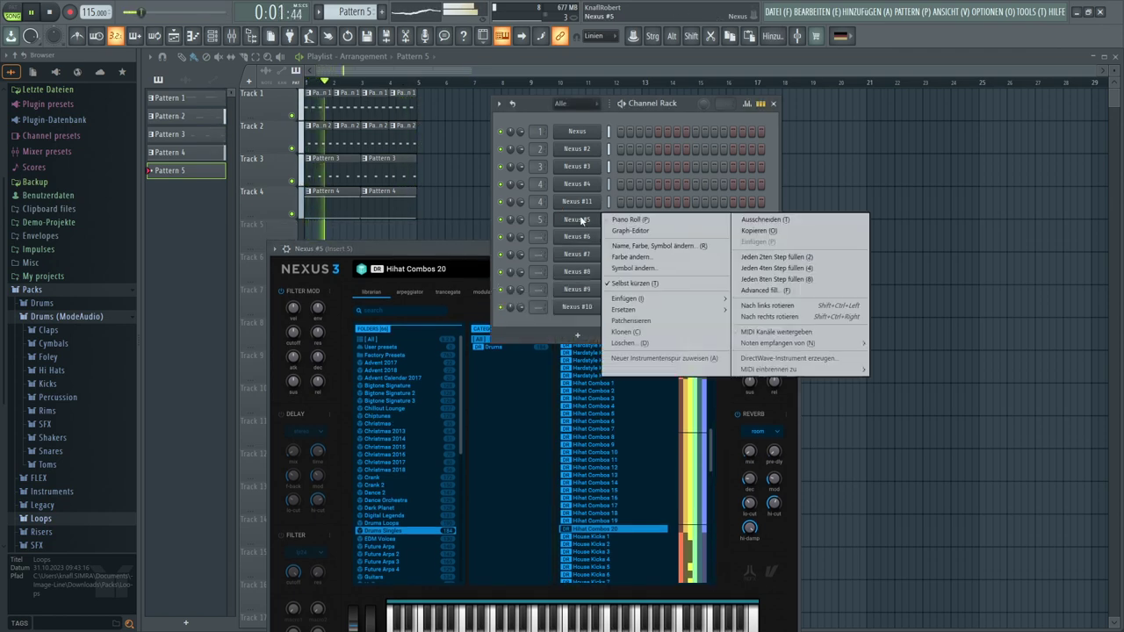
click(624, 222)
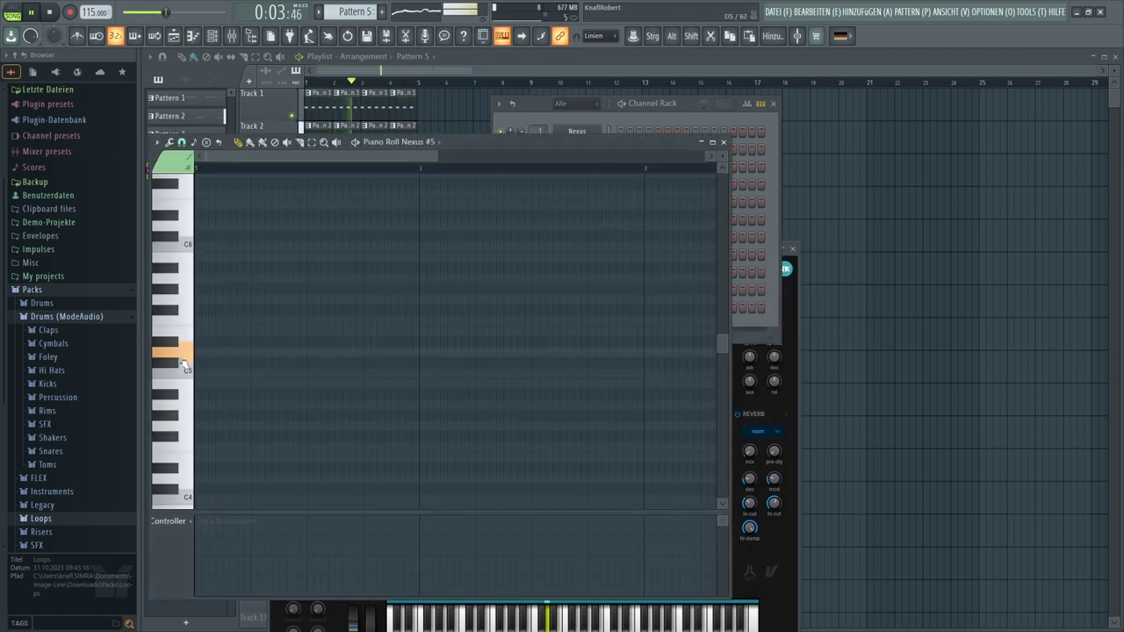
click(200, 462)
Return to the playlist and place Pattern 5 clips at bars 1 and 3 on Track 5
key(F12)
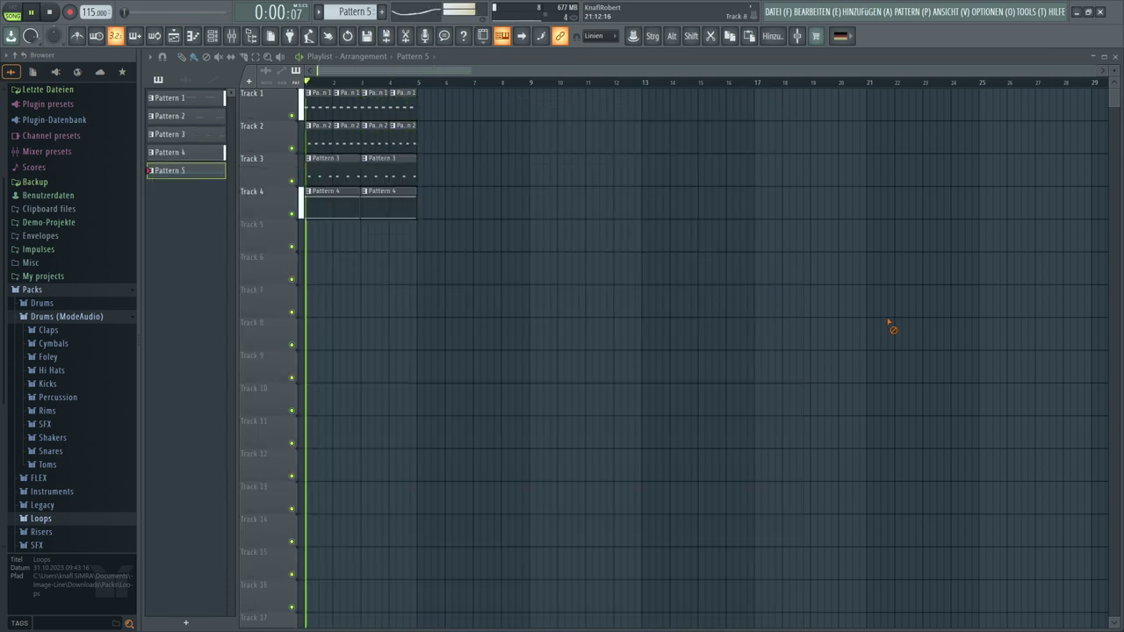
click(372, 238)
click(327, 235)
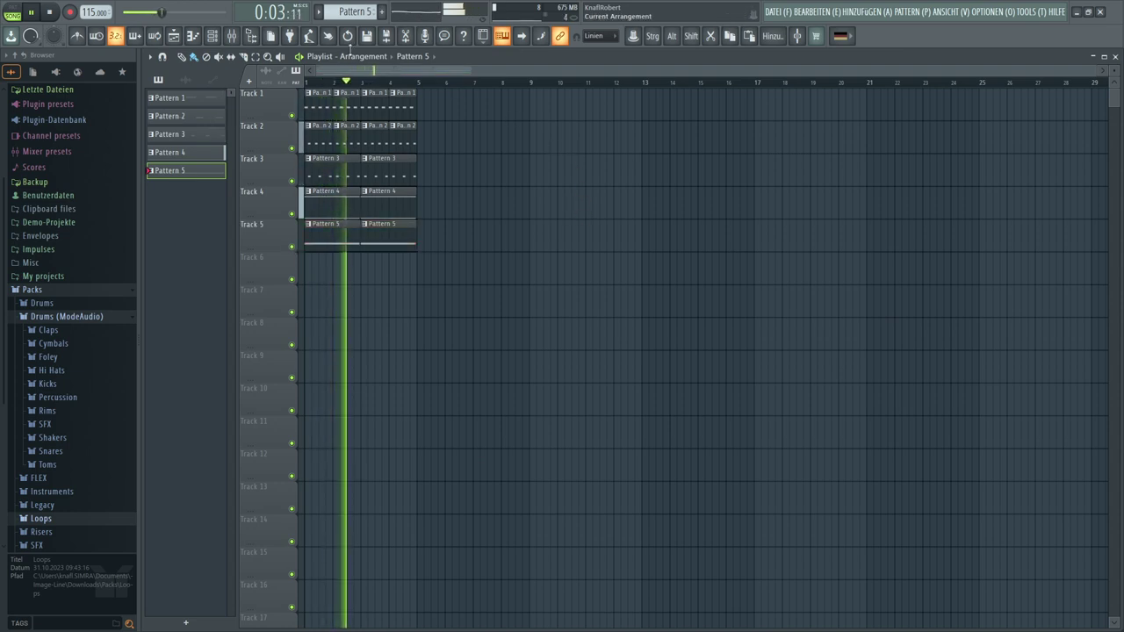
Reopen the Nexus #5 plugin, switch its preset to Hihat Combos 18 and lower its output
key(F6)
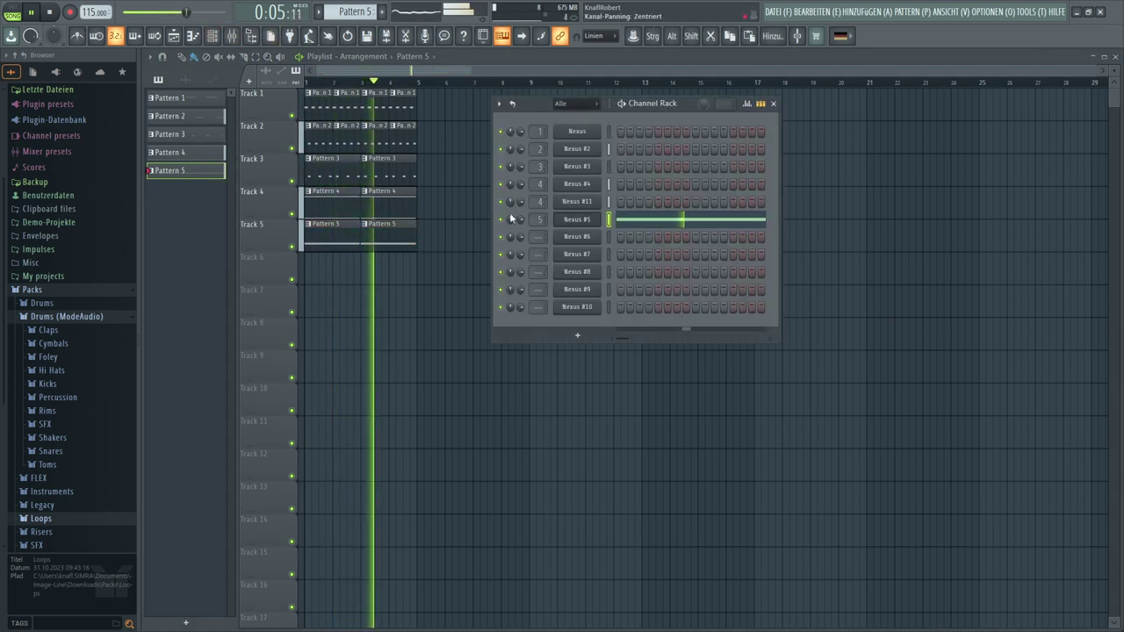
click(572, 225)
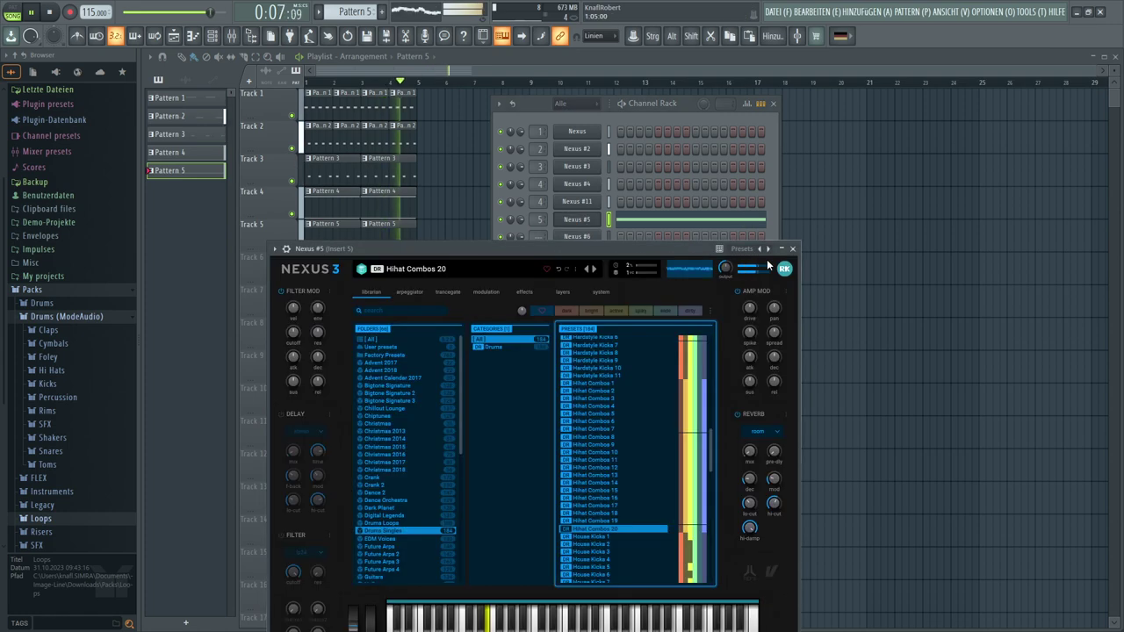
click(587, 271)
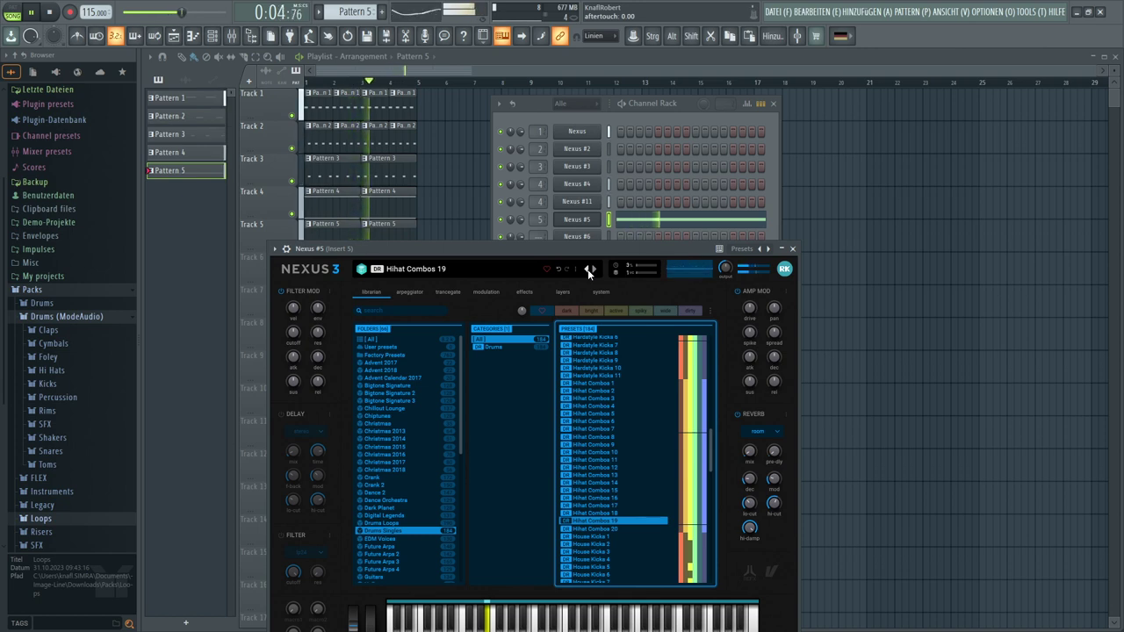
click(587, 270)
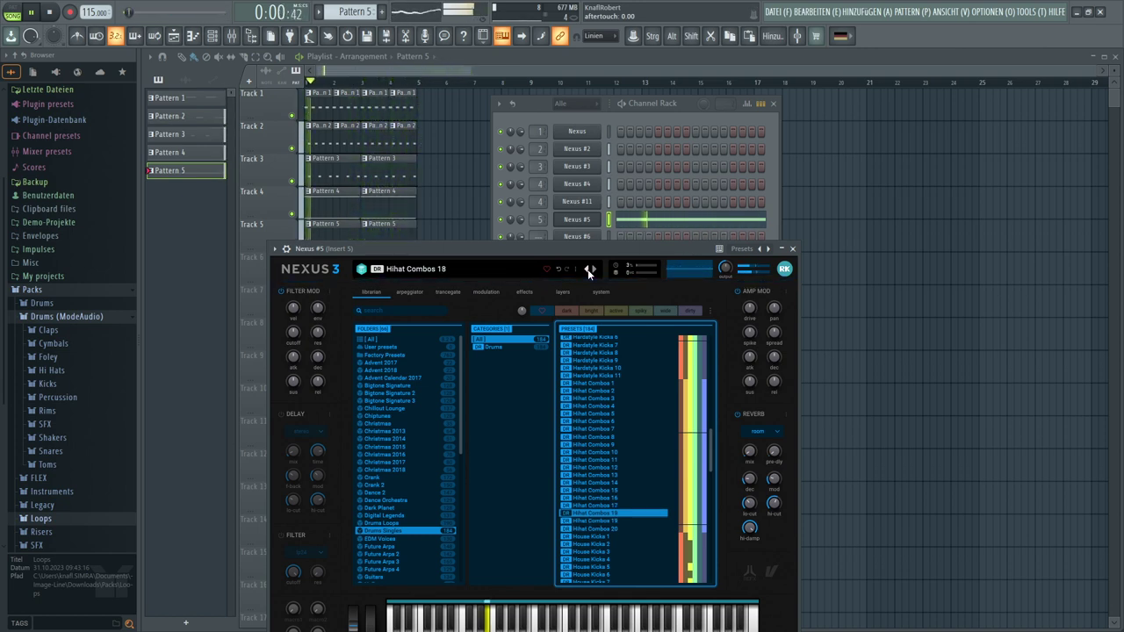
mouse_move(727, 274)
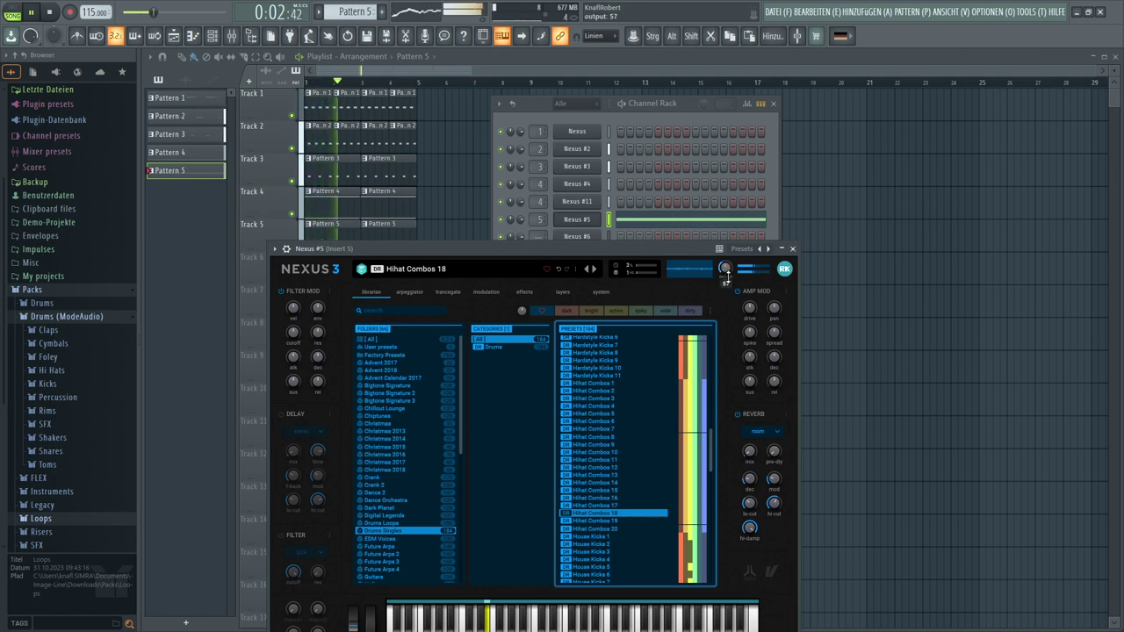
drag(728, 282, 736, 289)
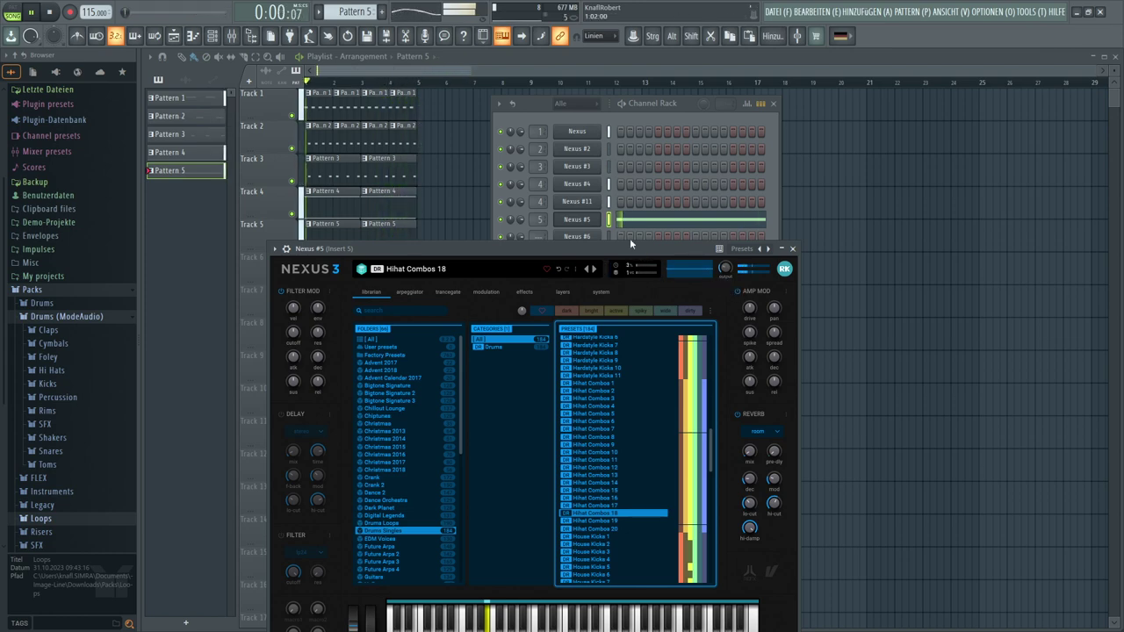
Bring the channel rack to the front and route the Nexus #6 channel to mixer insert 6
drag(627, 246, 649, 266)
click(529, 240)
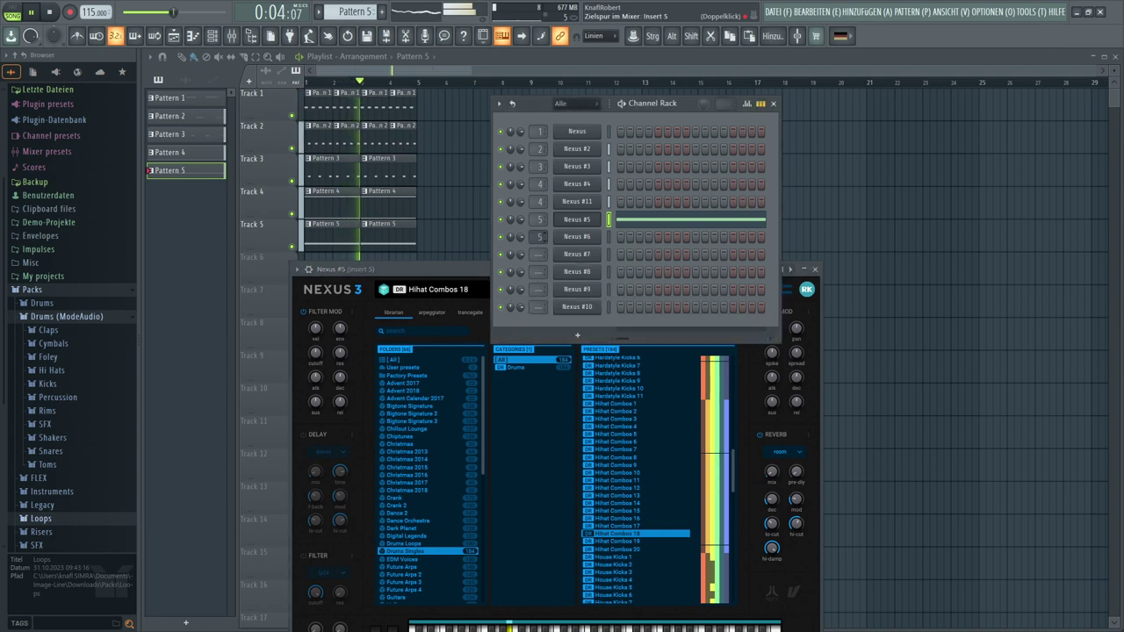
scroll(543, 237, up, 1)
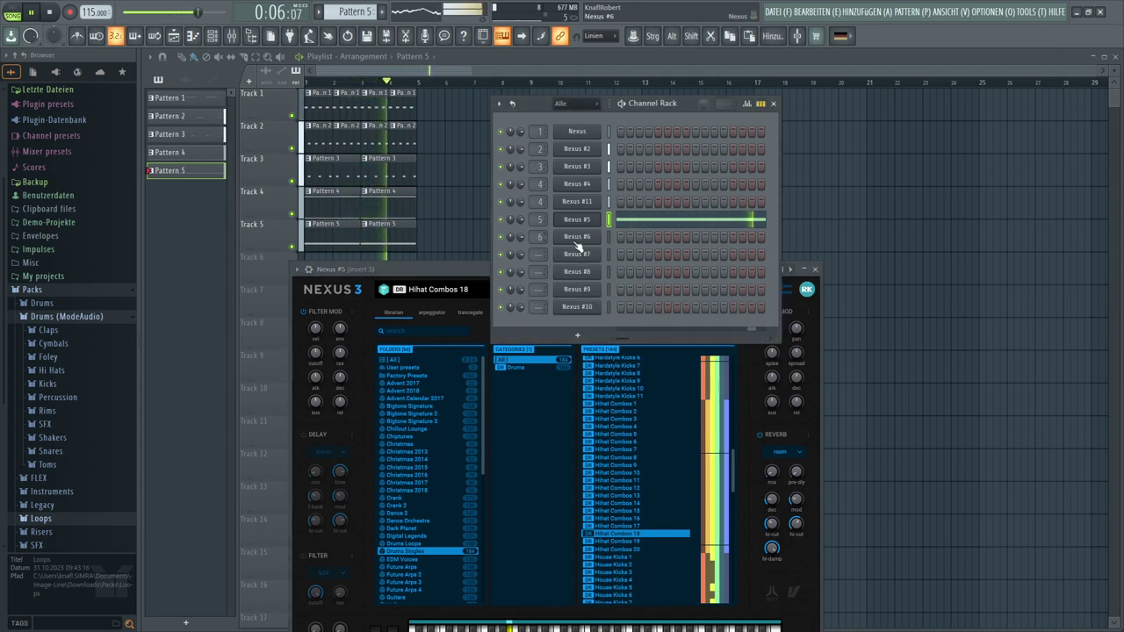
Open the Nexus #6 plugin and load the preset Fat Cat Drums 1 from the Hlw Prcn Lps folder
click(577, 242)
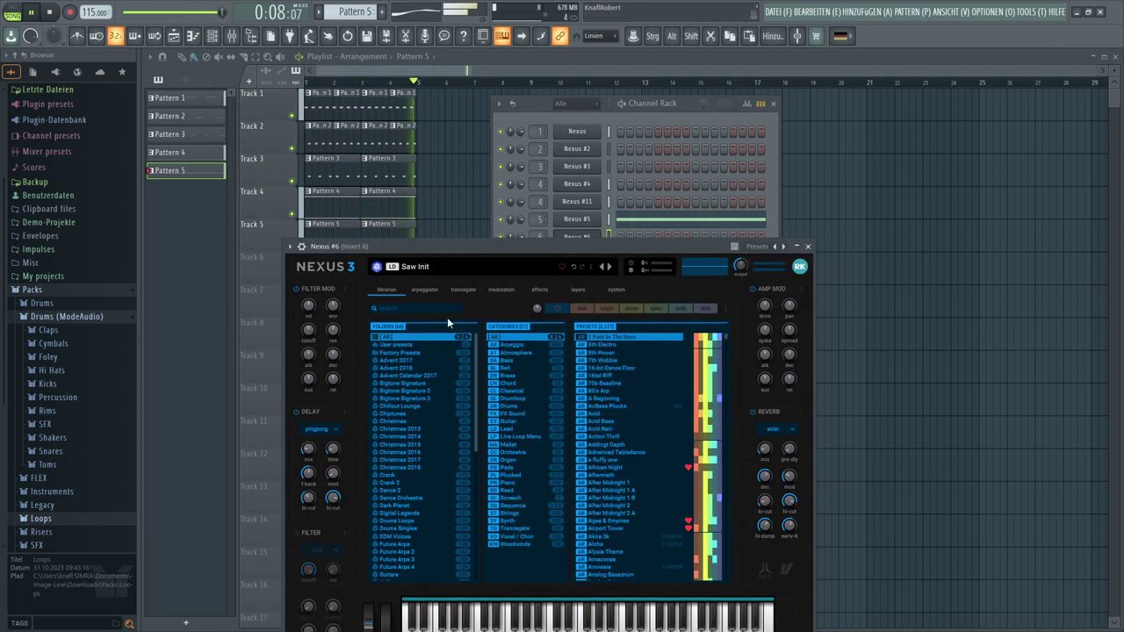
scroll(437, 384, down, 6)
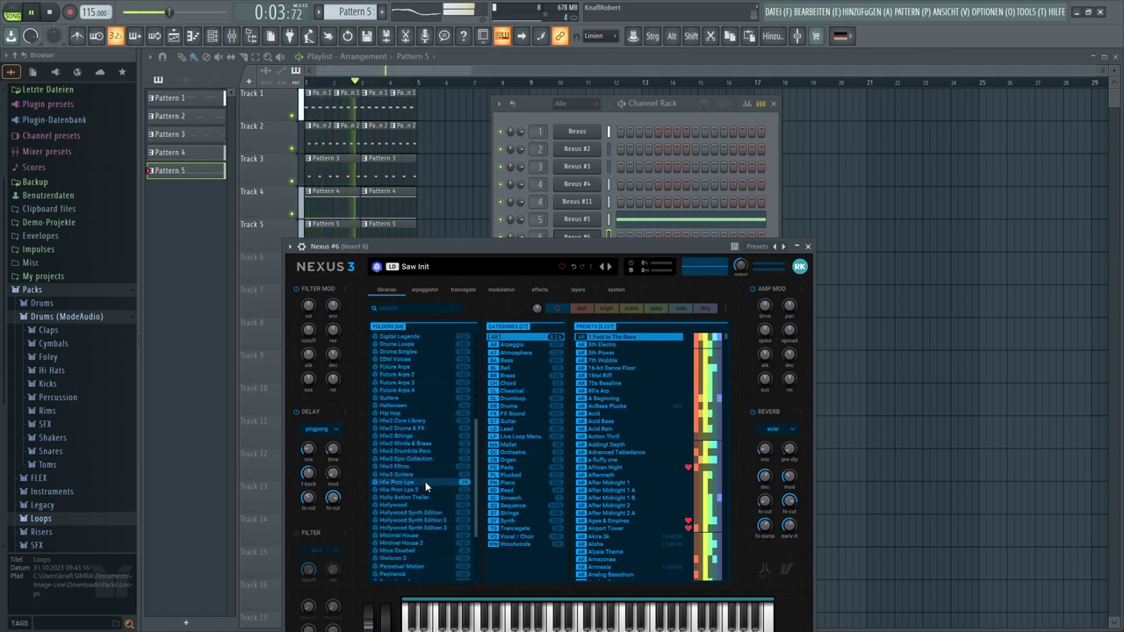
click(425, 482)
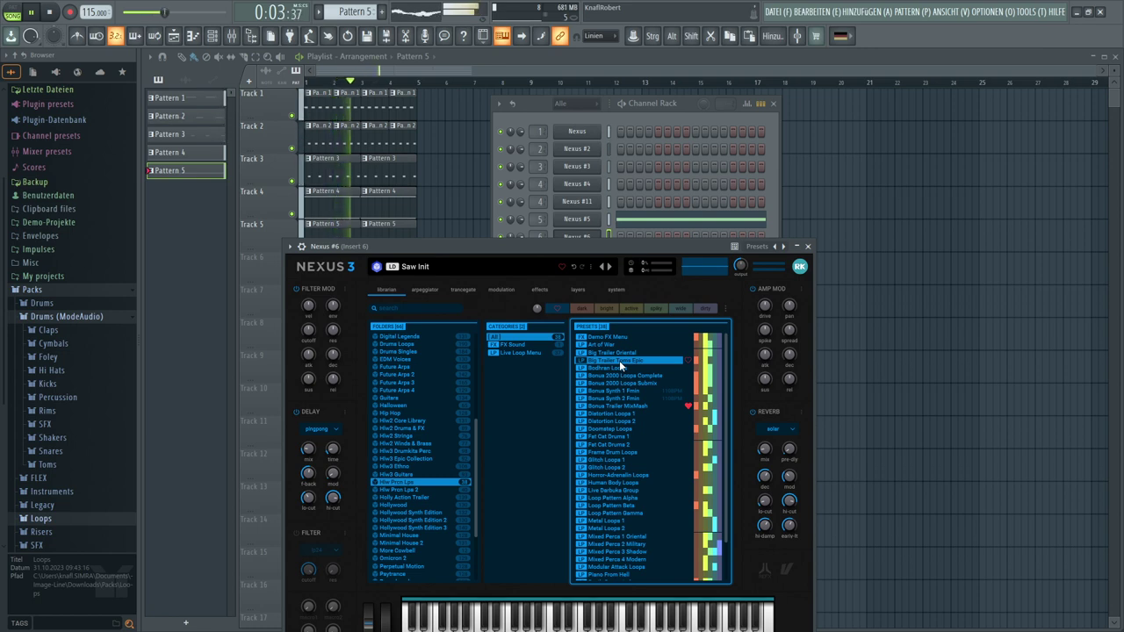
click(619, 413)
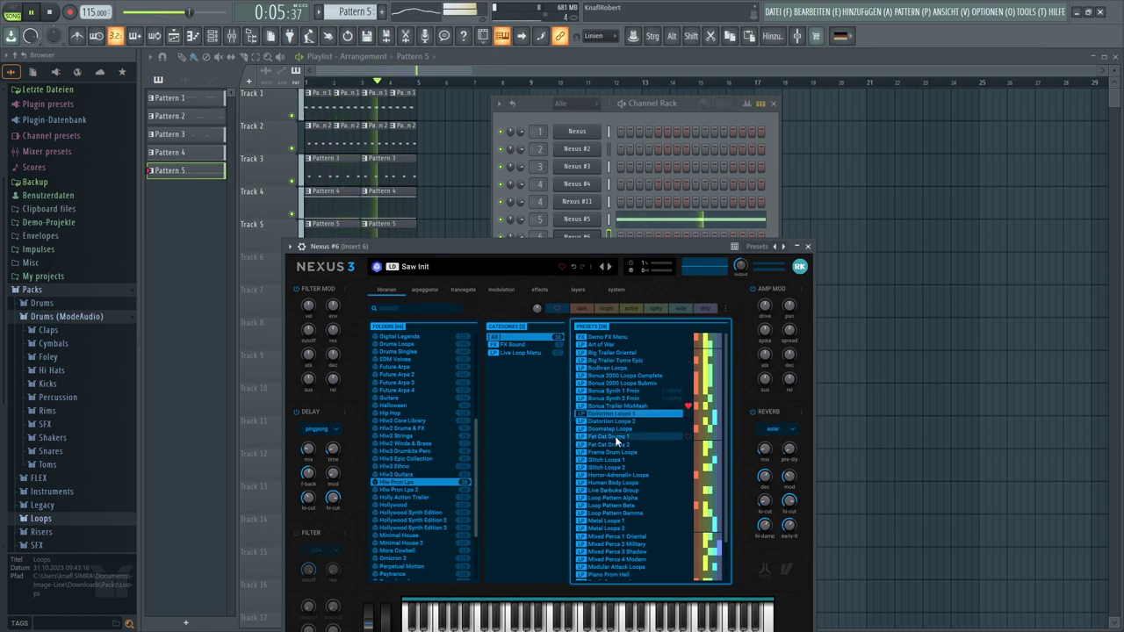
click(615, 436)
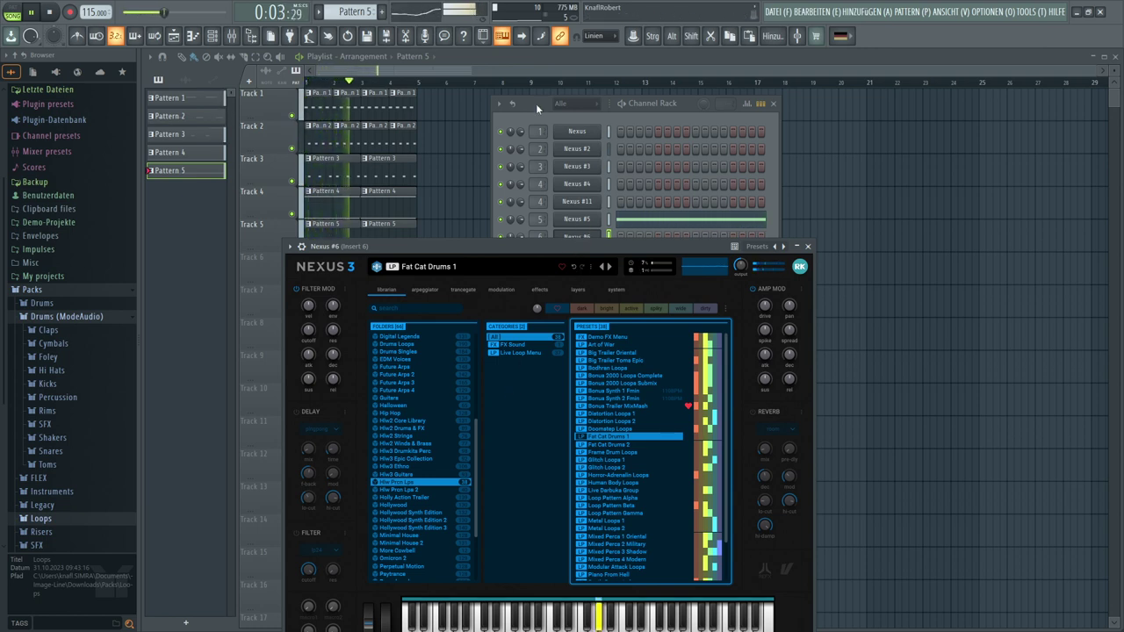
Create Pattern 6 and add sustained G#5 and A#6 notes of about two bars from bar 1 in Nexus #6's piano roll
key(F4)
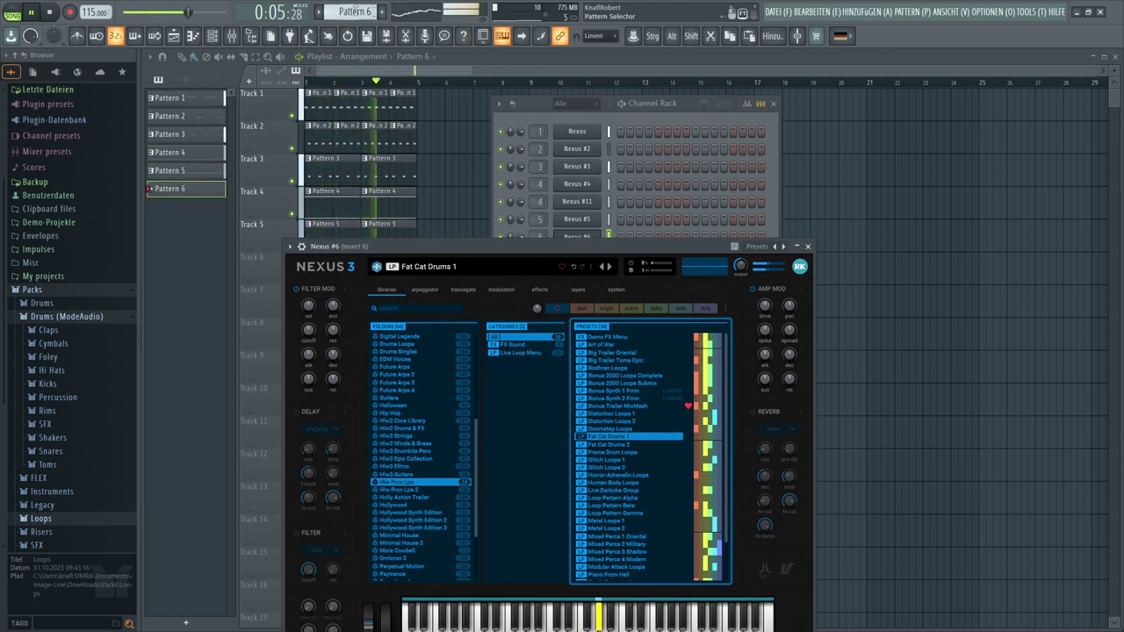
drag(543, 252, 532, 202)
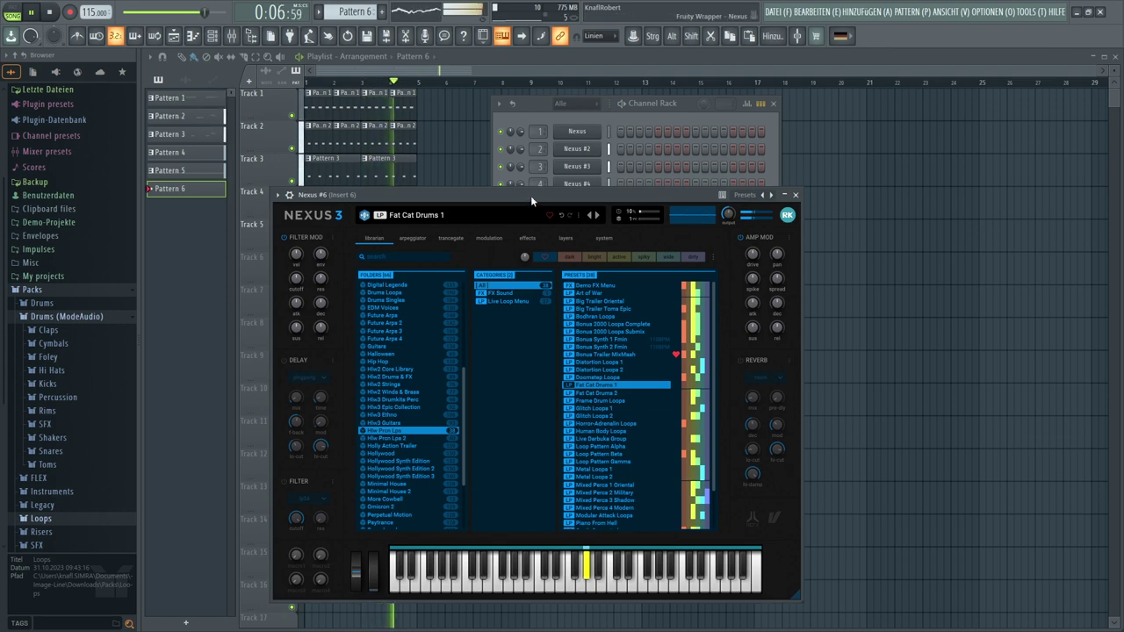
drag(530, 195, 507, 307)
right_click(567, 237)
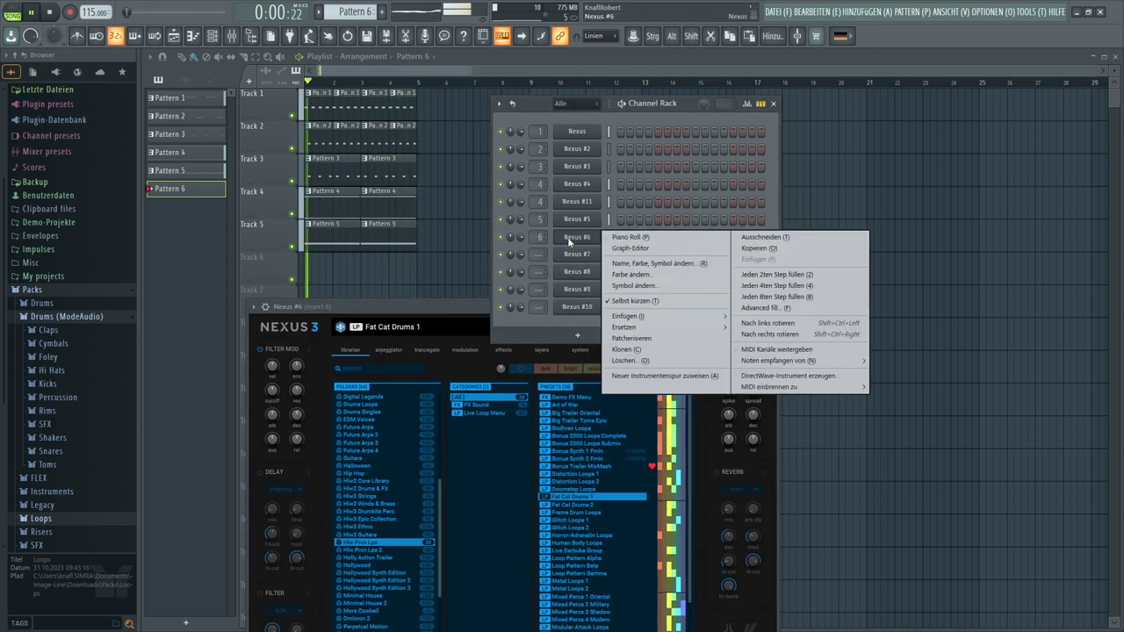
click(616, 238)
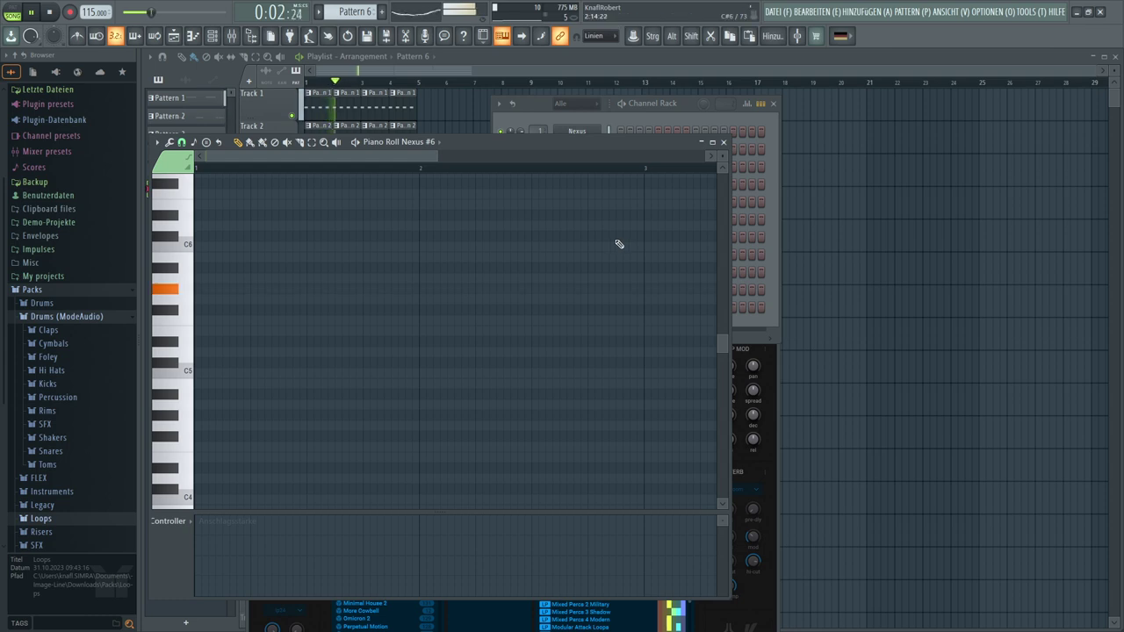
click(195, 290)
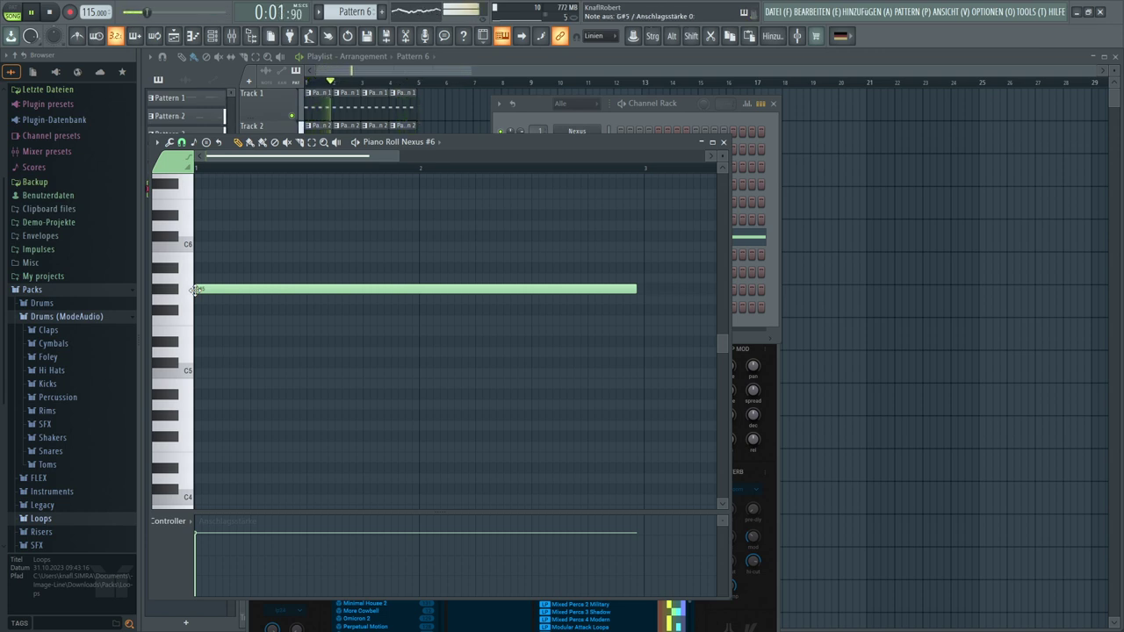
scroll(414, 310, up, 3)
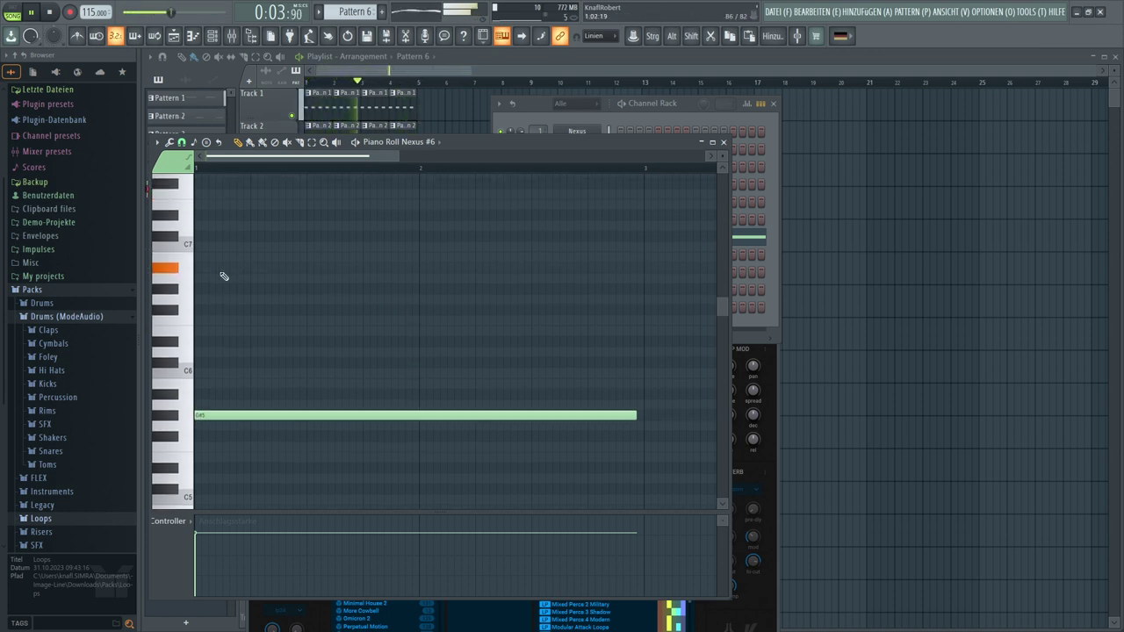
click(196, 268)
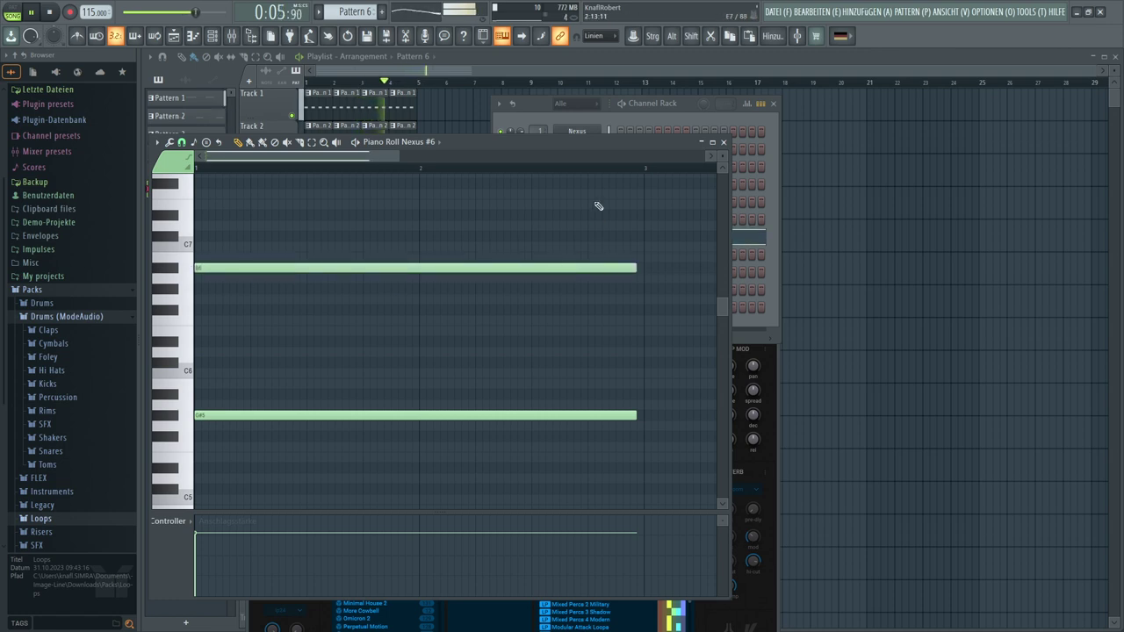
Select both notes in Nexus #6's piano roll and lengthen them together to about four bars
drag(400, 159, 584, 159)
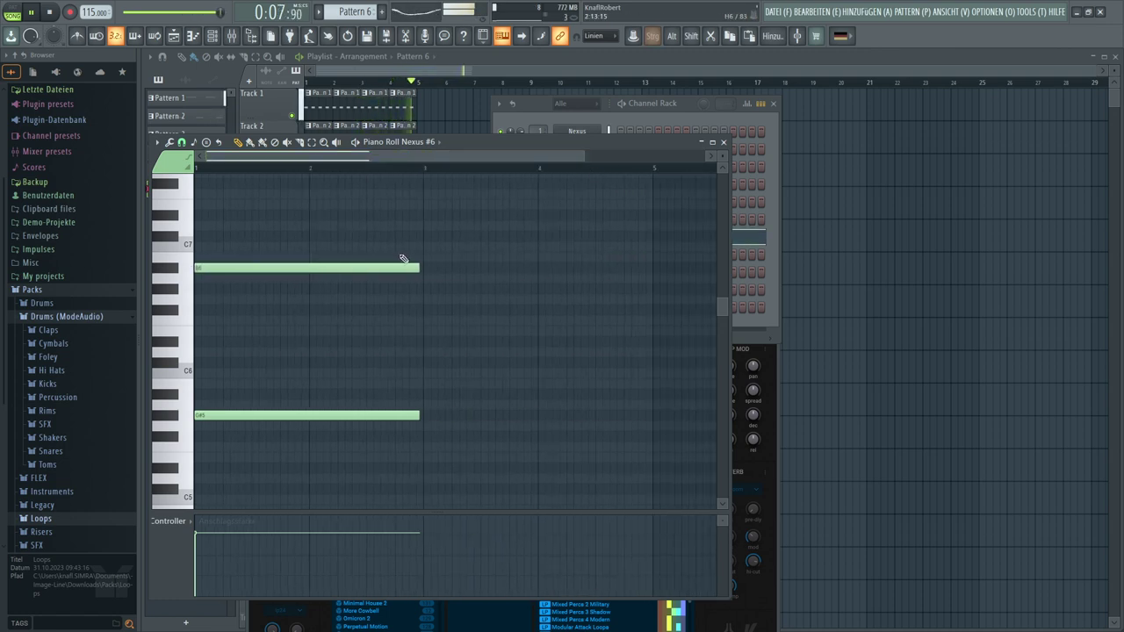
drag(389, 233, 428, 421)
drag(421, 417, 635, 428)
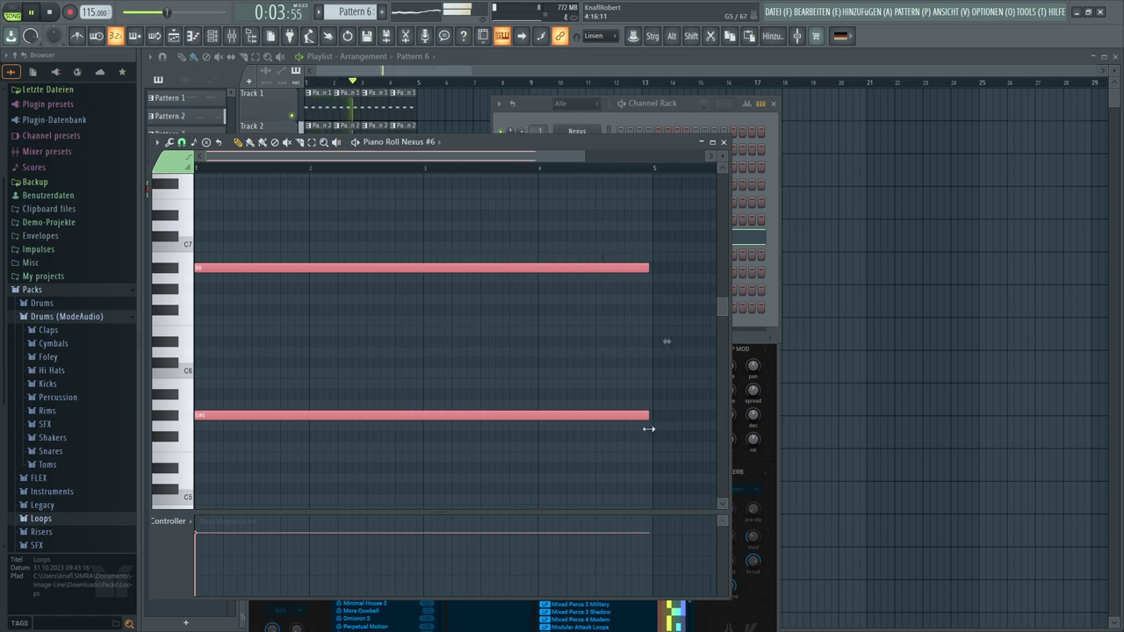
Return to the playlist and place a Pattern 6 clip at bar 1 on Track 6
key(F12)
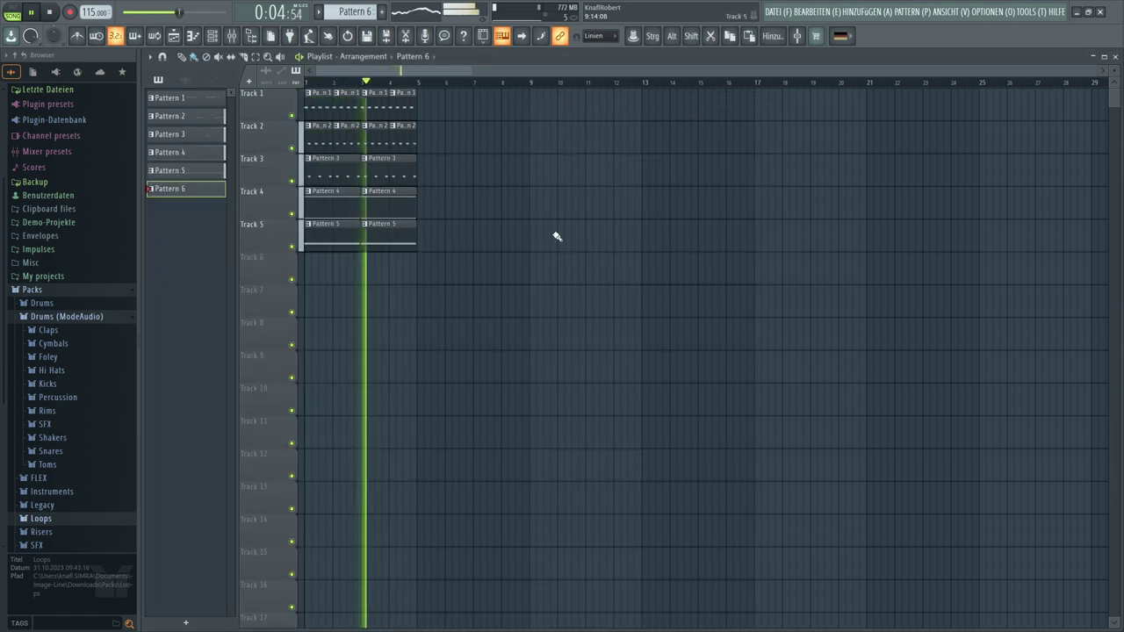
click(308, 259)
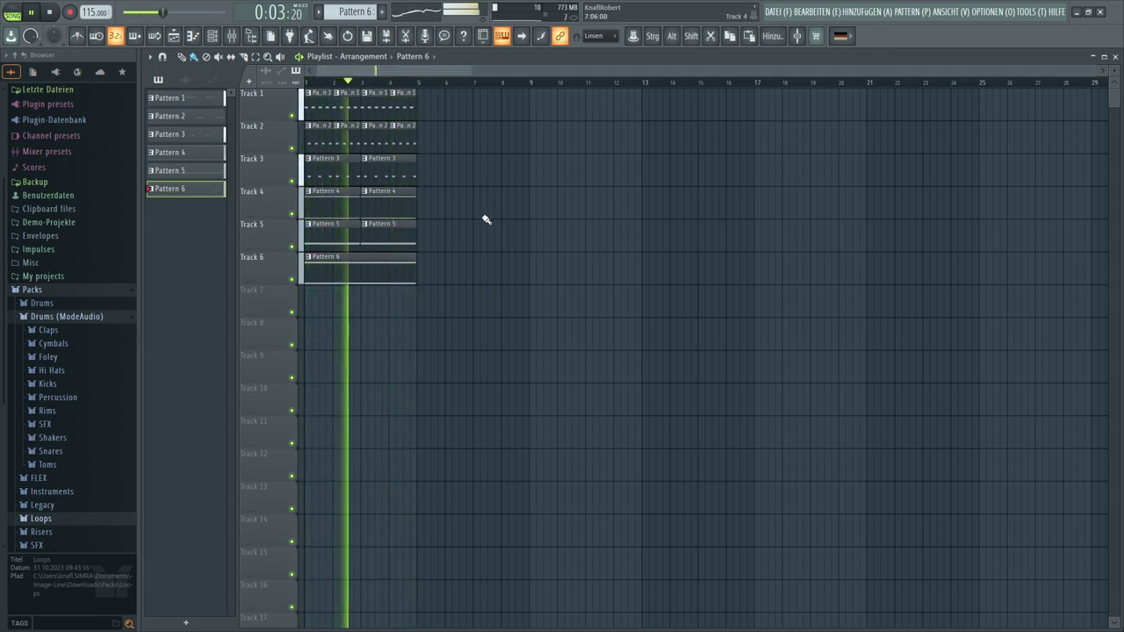
Select all clips in bars 1 to 4 on Tracks 1 to 6 and duplicate the block repeatedly through bar 24
drag(466, 315, 301, 88)
key(ctrl+b)
key(ctrl+b)
key(ctrl+b)
key(ctrl+b)
key(ctrl+b)
key(ctrl+b)
key(ctrl+b)
key(ctrl+b)
key(ctrl+b)
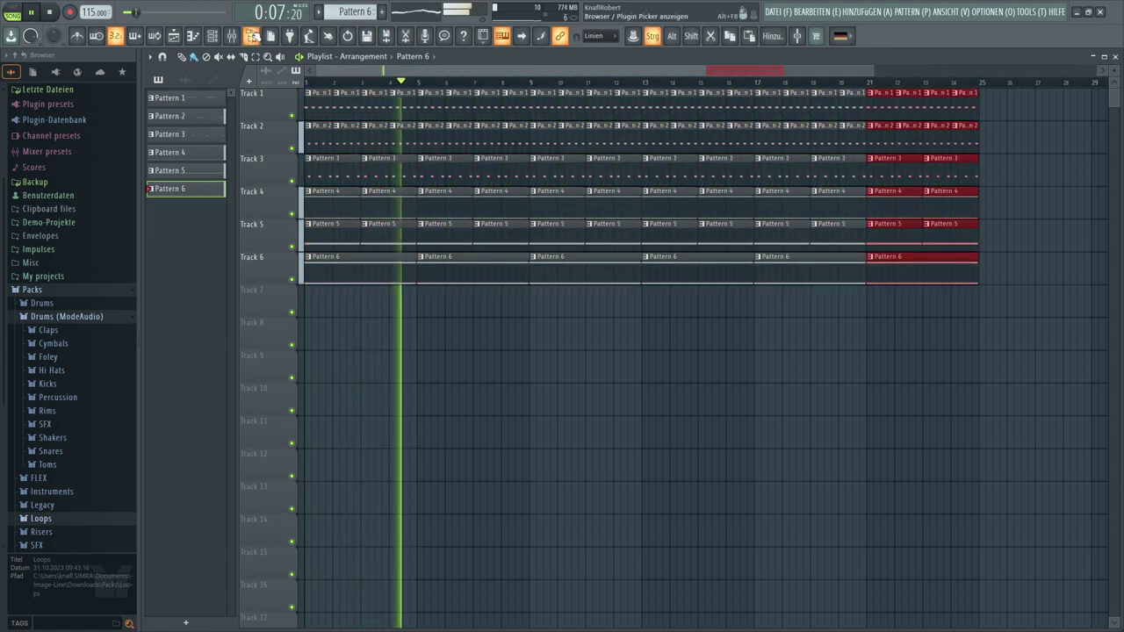
Shorten the last clips before bar 13 on Tracks 3 to 6 so their ends are staggered, Track 3 earliest and Track 6 latest
drag(547, 75, 350, 76)
key(space)
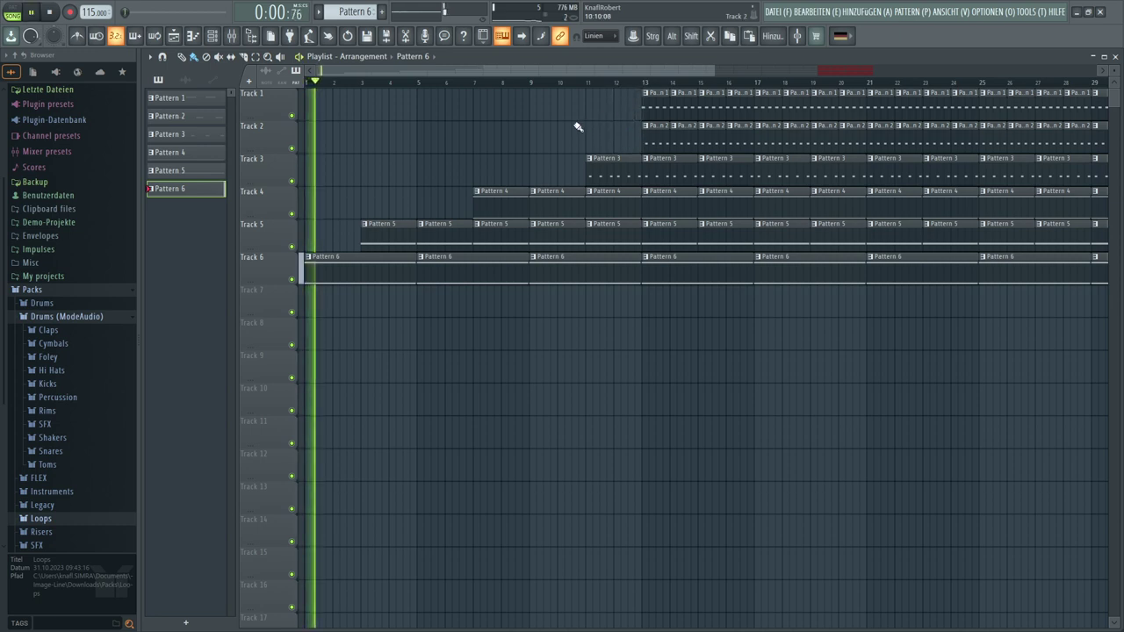
drag(621, 125, 626, 298)
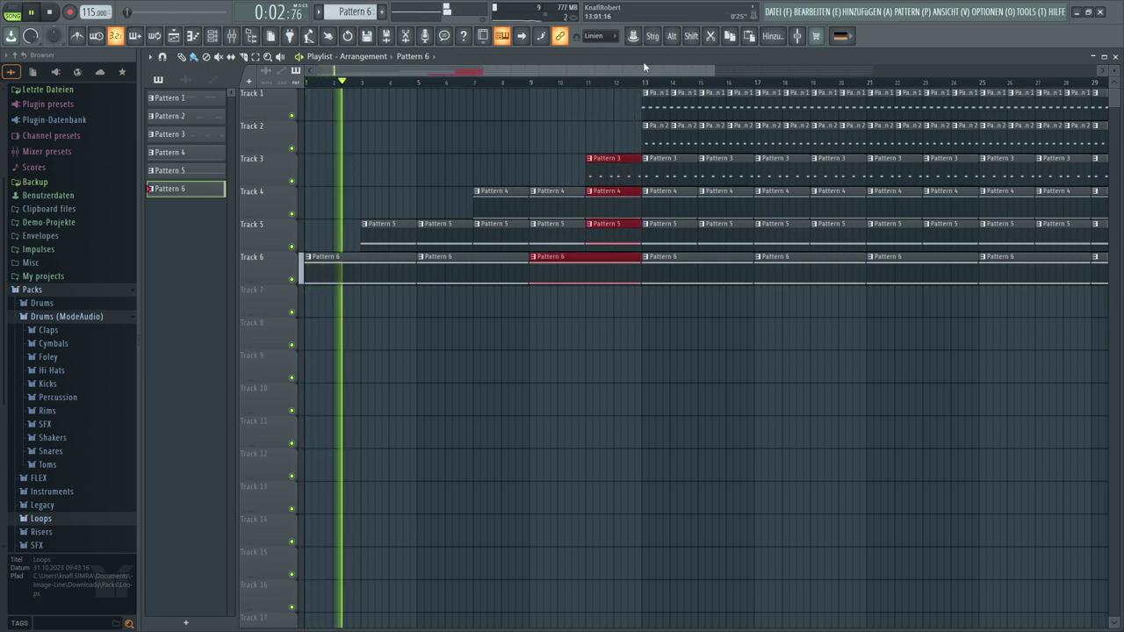
scroll(630, 162, up, 5)
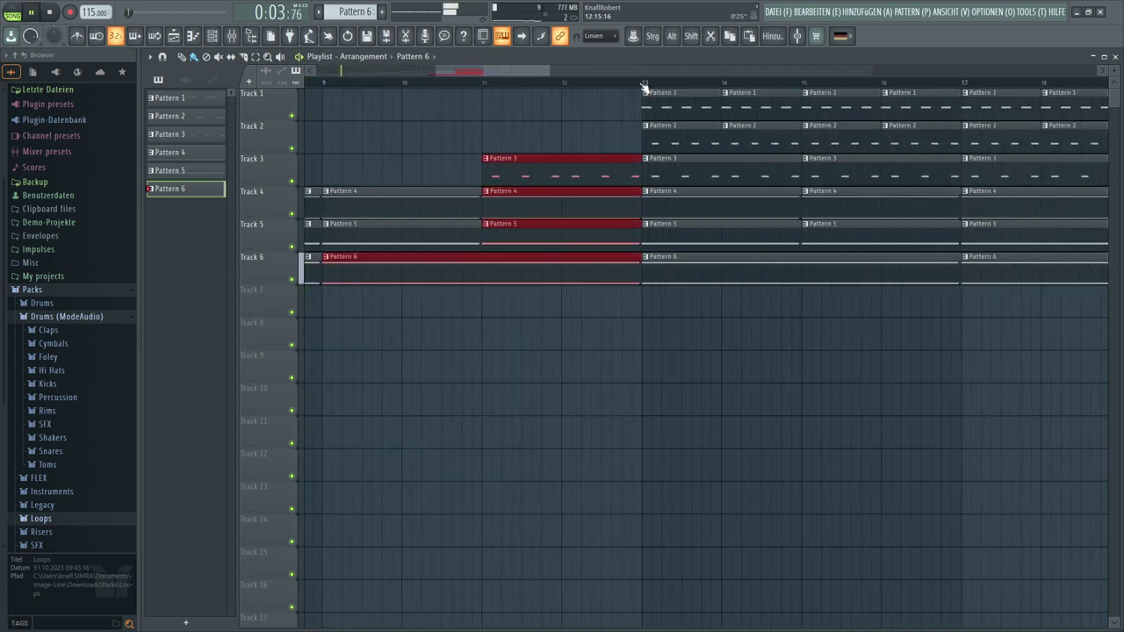
click(632, 149)
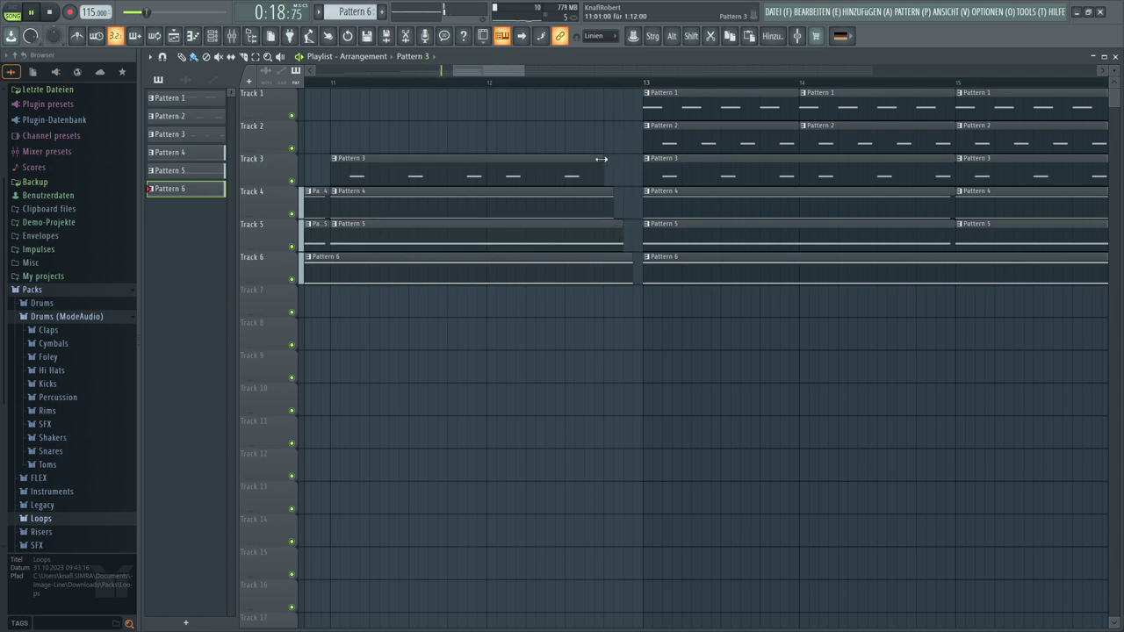
drag(490, 69, 444, 84)
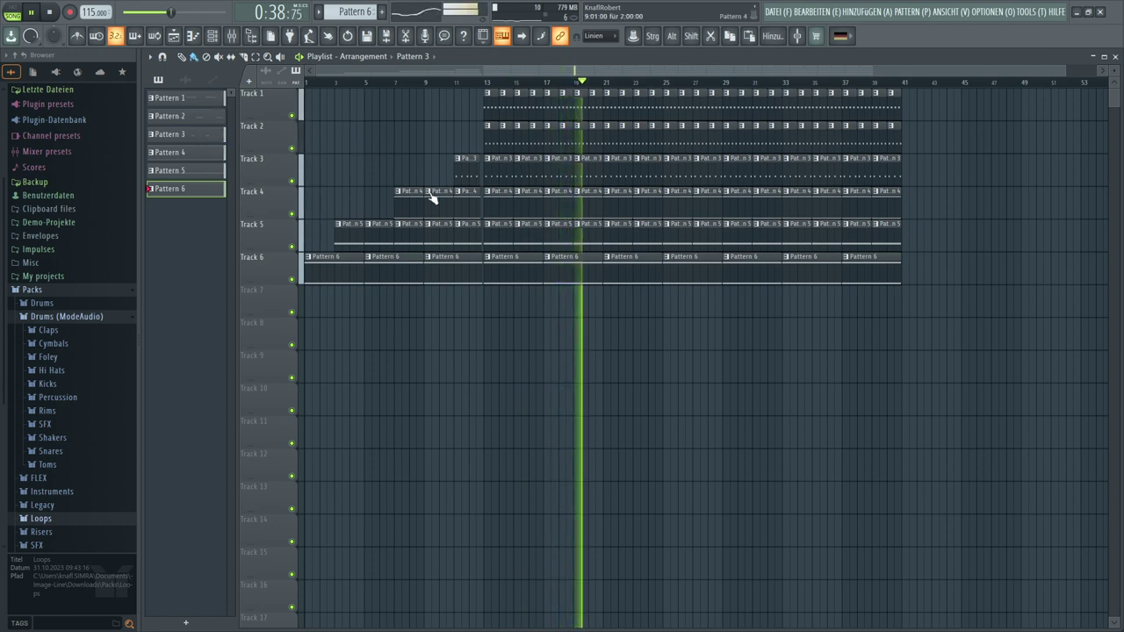
Restart playback from the beginning and delete the Pattern 4, 5 and 6 clips on Tracks 4 to 6 from bar 13 through bar 20
key(space)
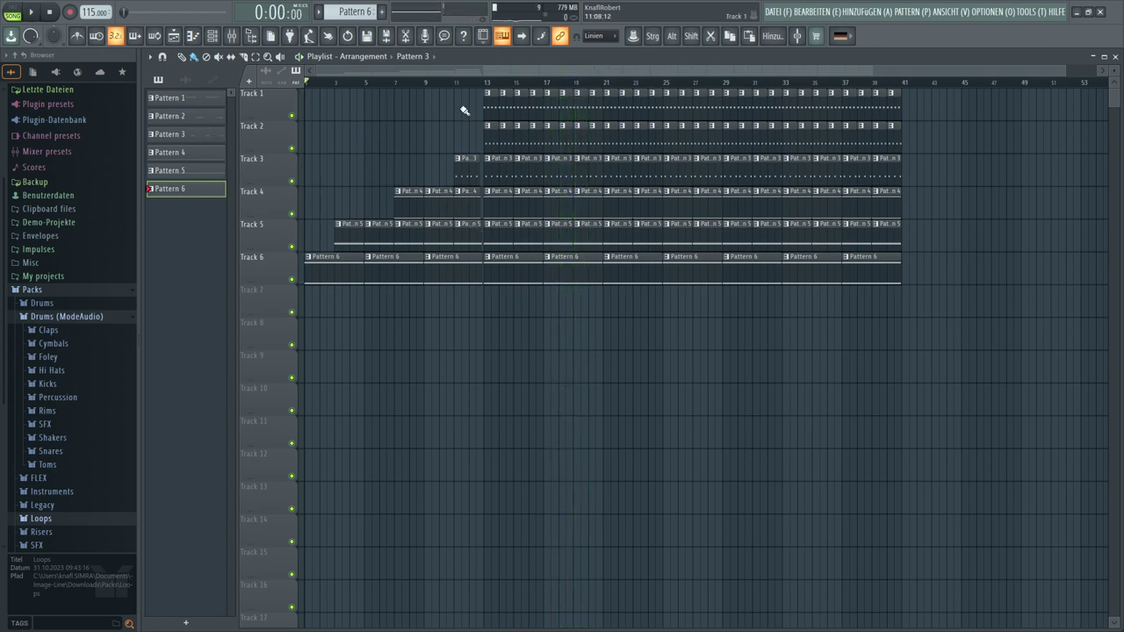
key(space)
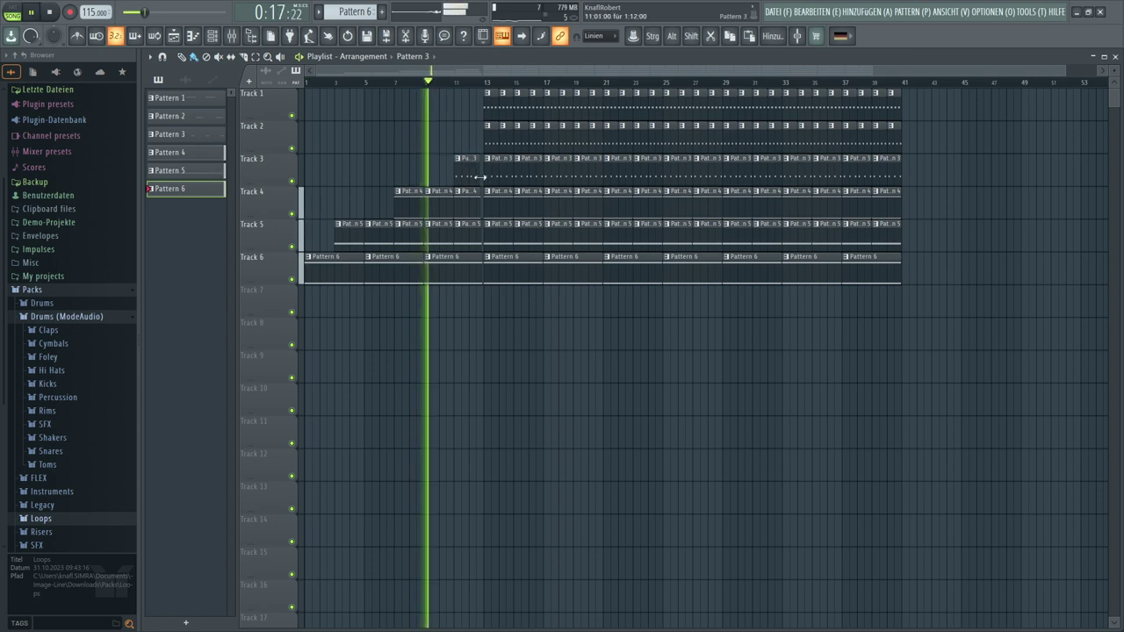
right_click(493, 208)
right_click(499, 230)
right_click(509, 263)
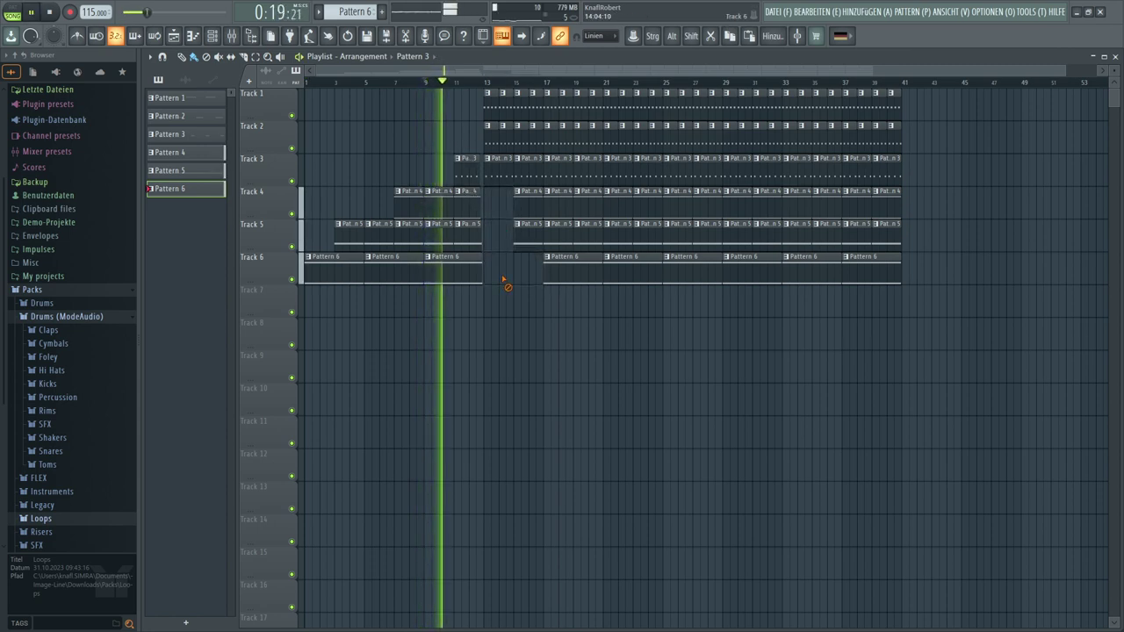
right_click(527, 196)
right_click(534, 226)
right_click(557, 198)
right_click(560, 230)
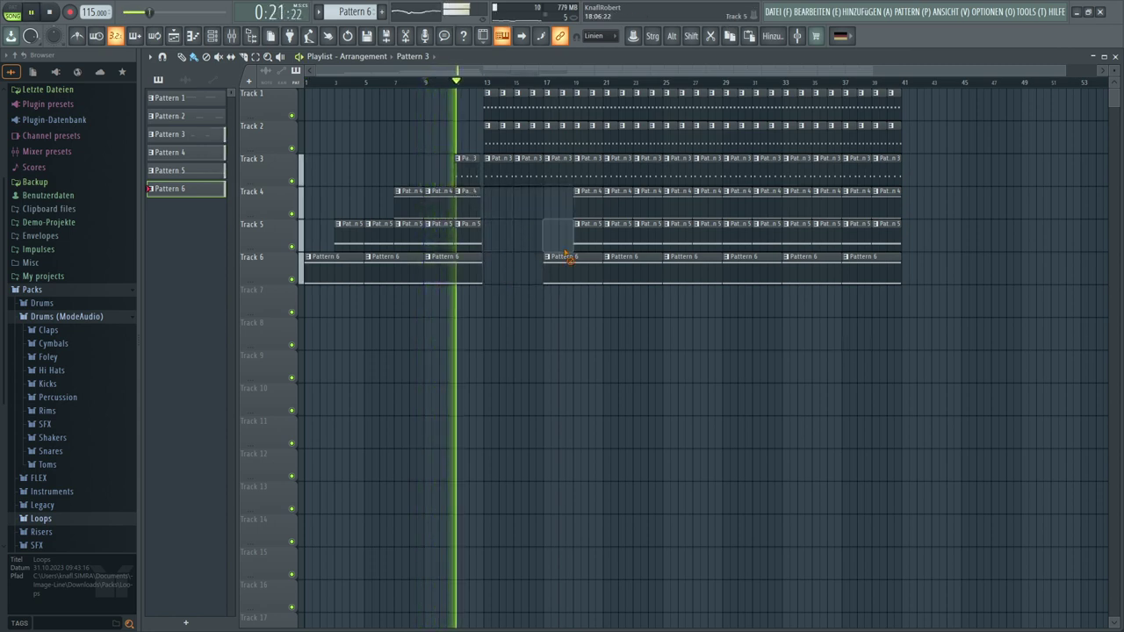
right_click(567, 267)
right_click(586, 202)
right_click(590, 230)
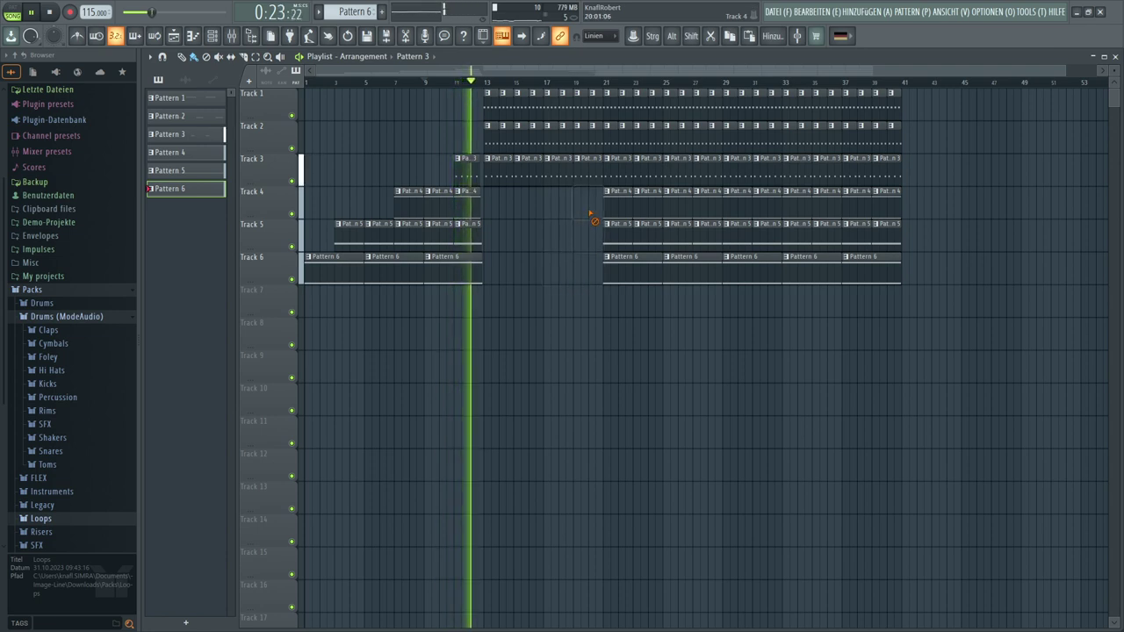
Delete further clips so Track 4 re-enters at bar 25, Track 5 at bar 31 and Track 6 at bar 37
right_click(615, 232)
right_click(624, 272)
right_click(648, 235)
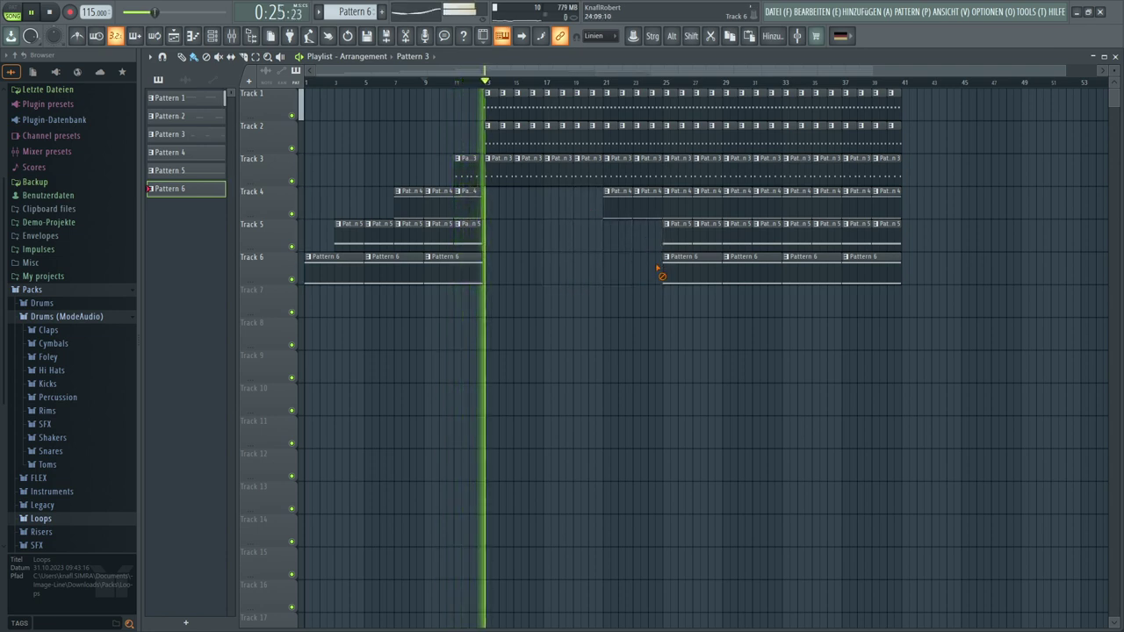
right_click(681, 273)
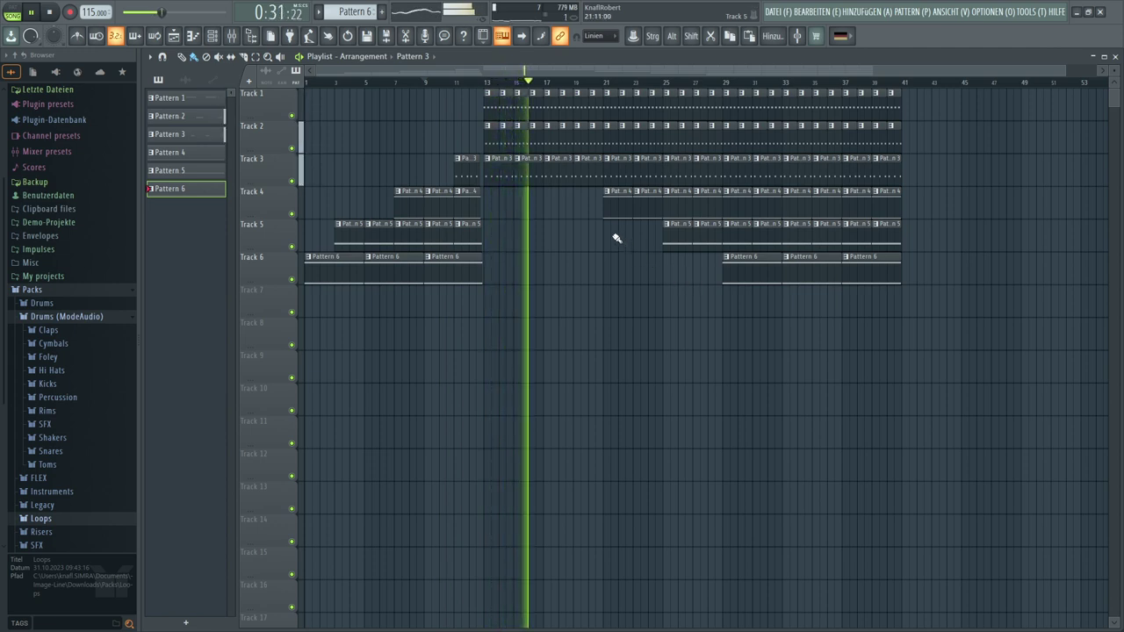
mouse_move(607, 226)
mouse_down()
mouse_move(650, 210)
mouse_move(654, 233)
mouse_move(724, 234)
mouse_move(737, 271)
mouse_move(808, 283)
mouse_up()
Select all clips in bars 37 to 40 on Tracks 1 to 6 and duplicate the block six times through bar 64
drag(921, 351, 850, 113)
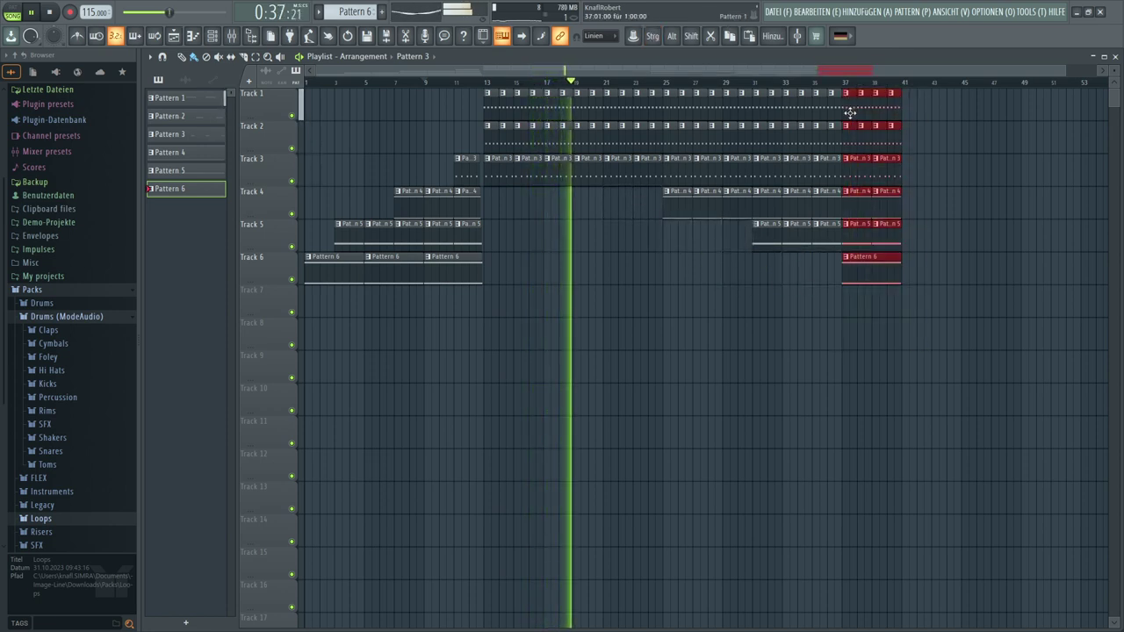
key(ctrl+b)
key(ctrl+b)
key(ctrl+b)
key(ctrl+b)
key(ctrl+b)
key(ctrl+b)
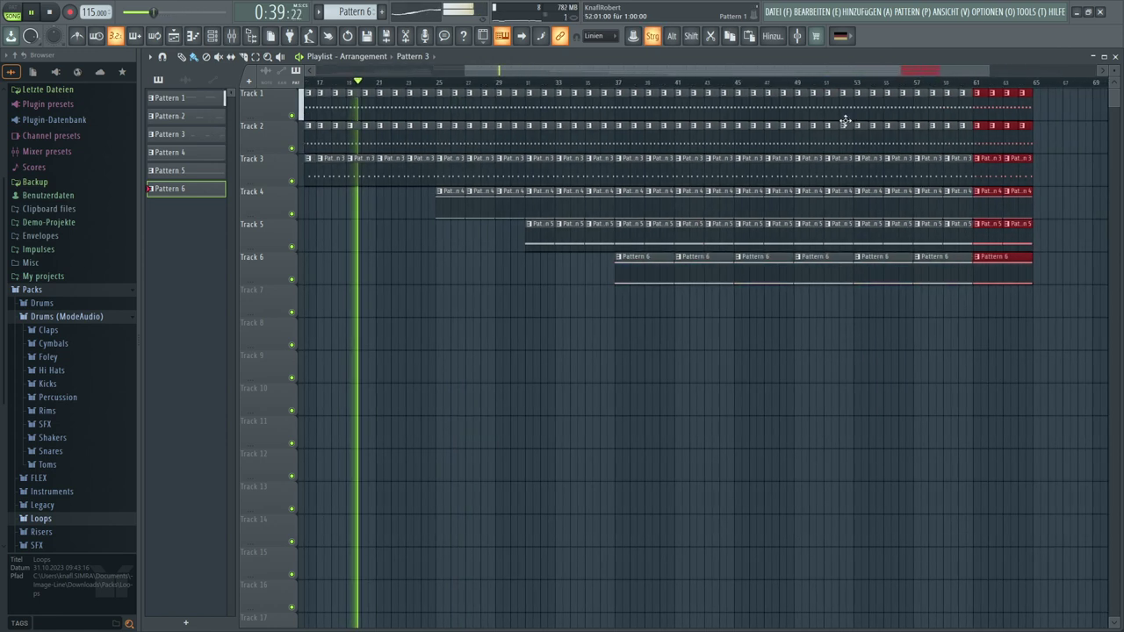
click(491, 328)
Add Pattern 4 clips on Track 4 from bar 21 and Pattern 5 clips on Track 5 from bar 27, joining the existing clips
drag(470, 70, 307, 72)
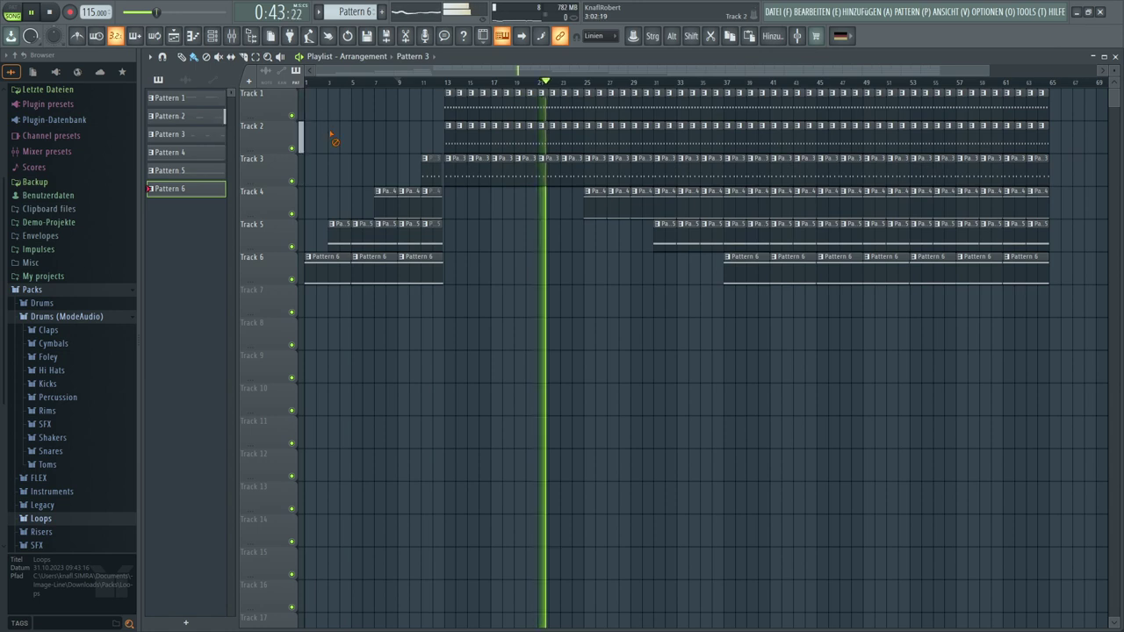
click(590, 208)
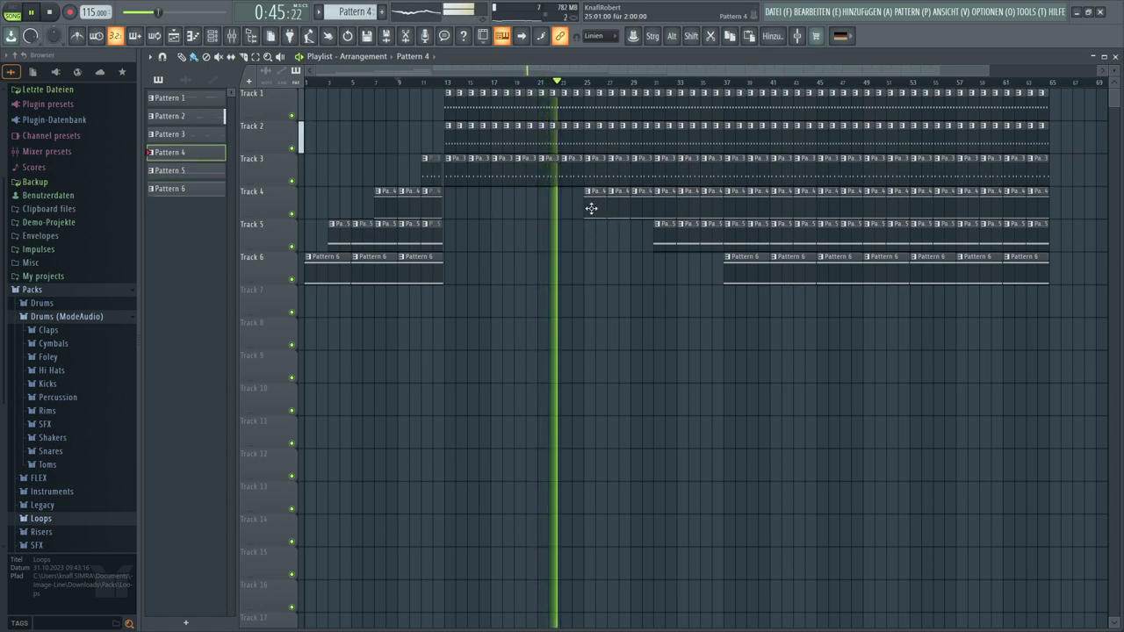
click(666, 244)
drag(646, 249, 615, 246)
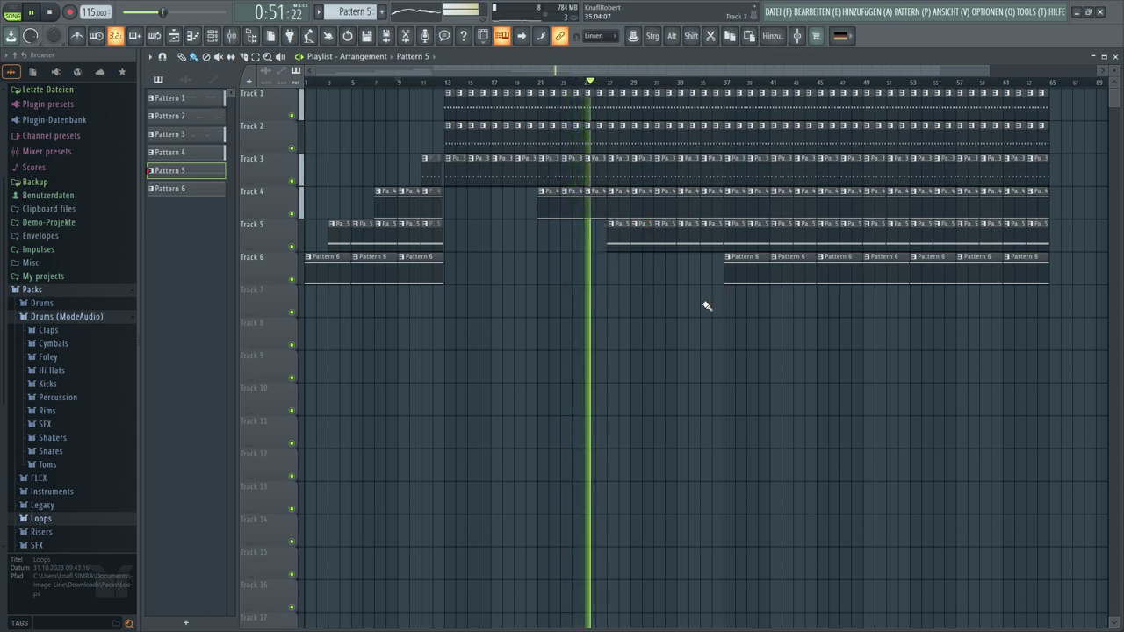
Delete the Pattern 1 and Pattern 2 clips in bars 27 to 29 on Tracks 1 and 2
right_click(609, 110)
right_click(615, 137)
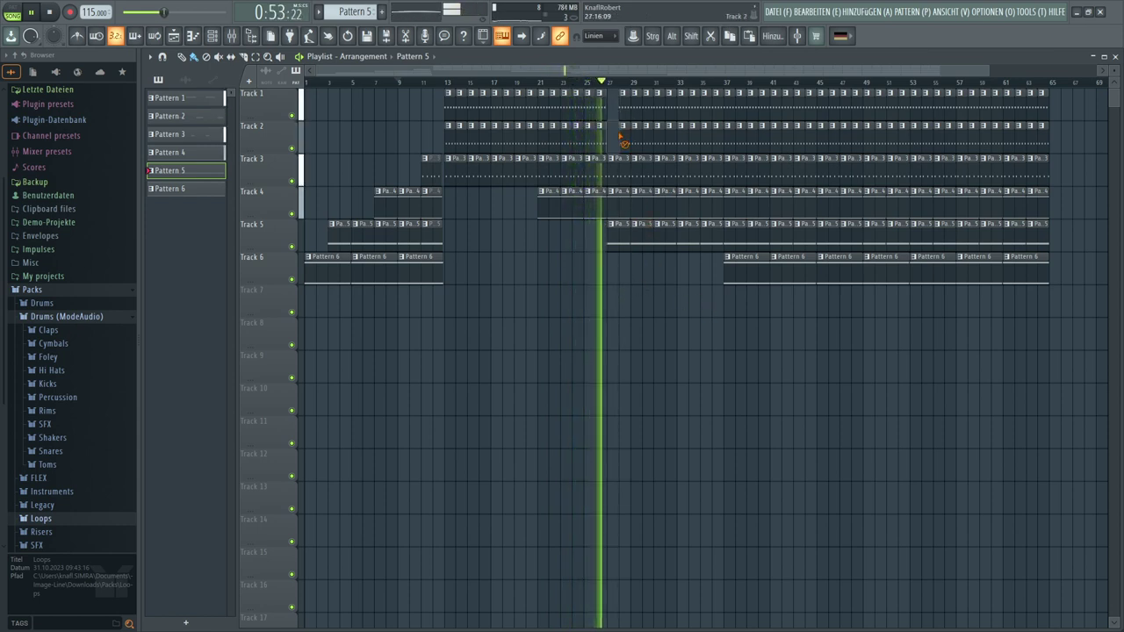
right_click(632, 112)
right_click(636, 131)
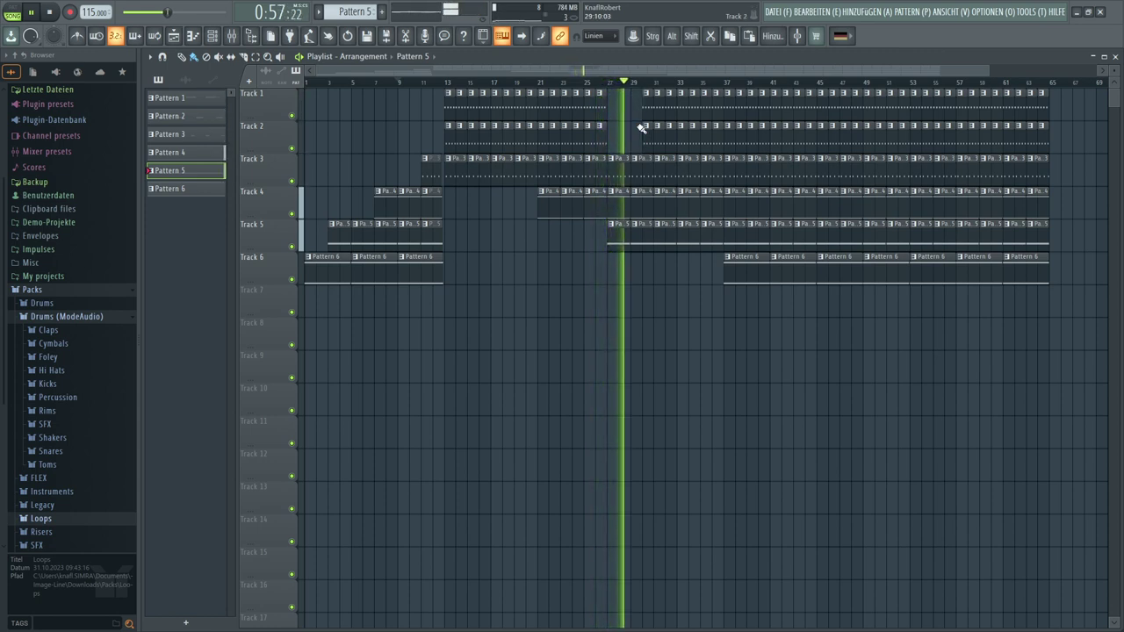
Shorten the Pattern 1, 2 and 3 clips ending at bar 37 on Tracks 1 to 3 to leave a short staggered gap
scroll(642, 94, up, 5)
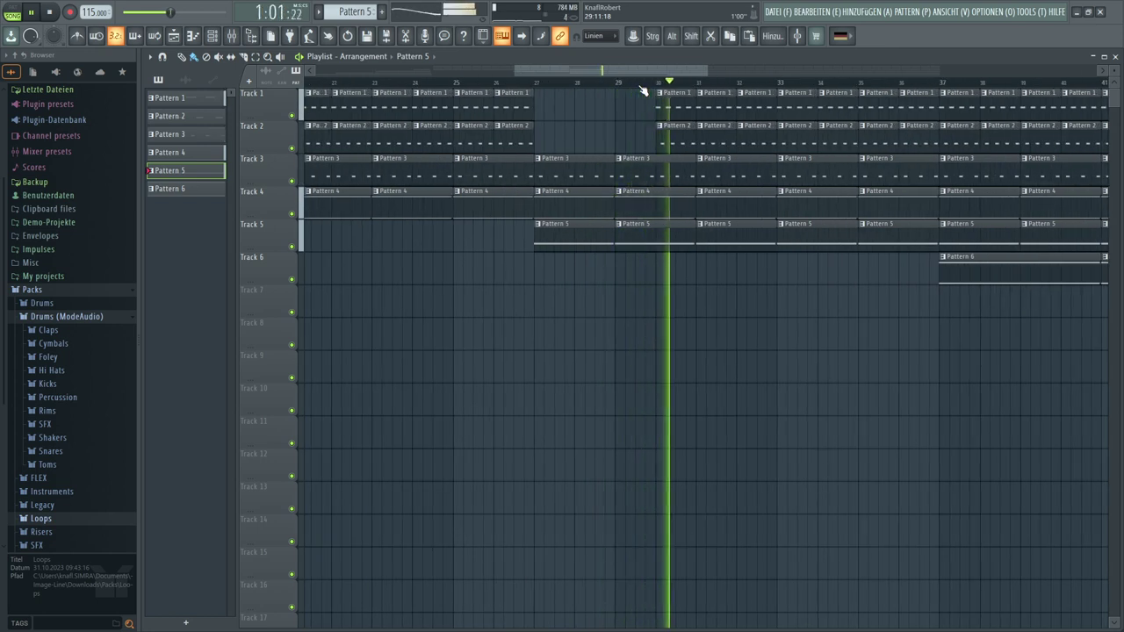
drag(670, 70, 729, 95)
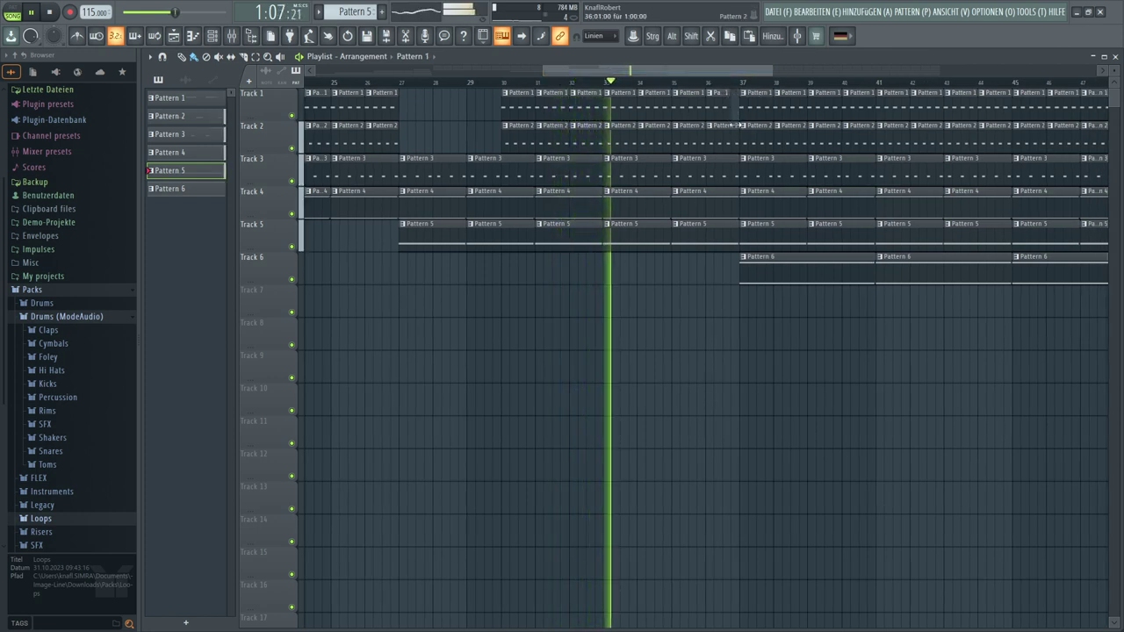
drag(738, 160, 720, 160)
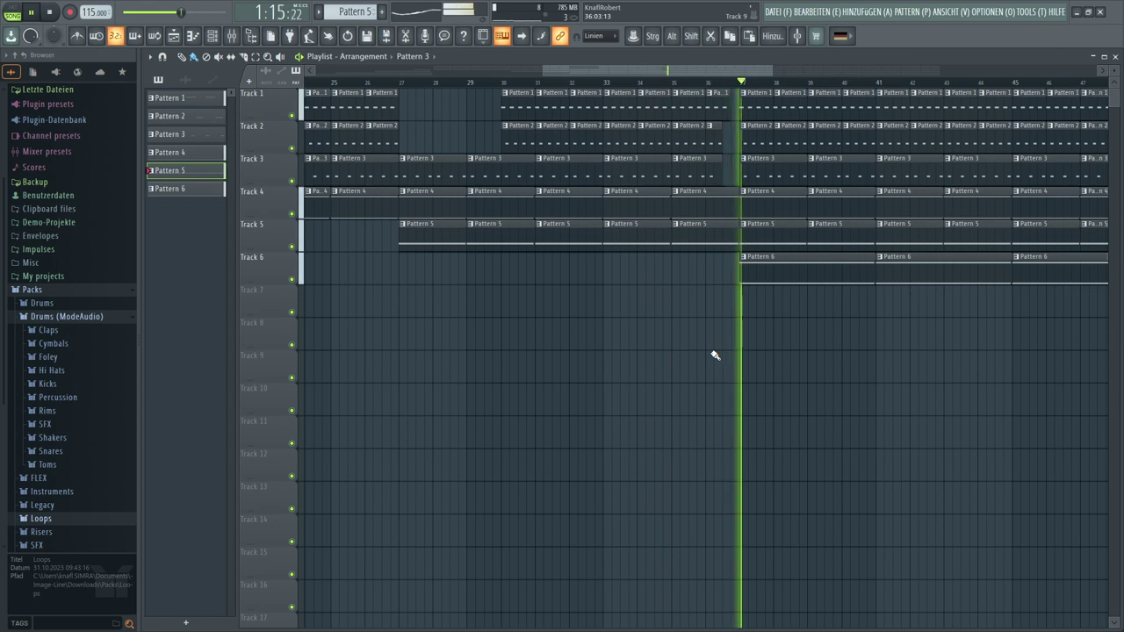
drag(773, 70, 1059, 110)
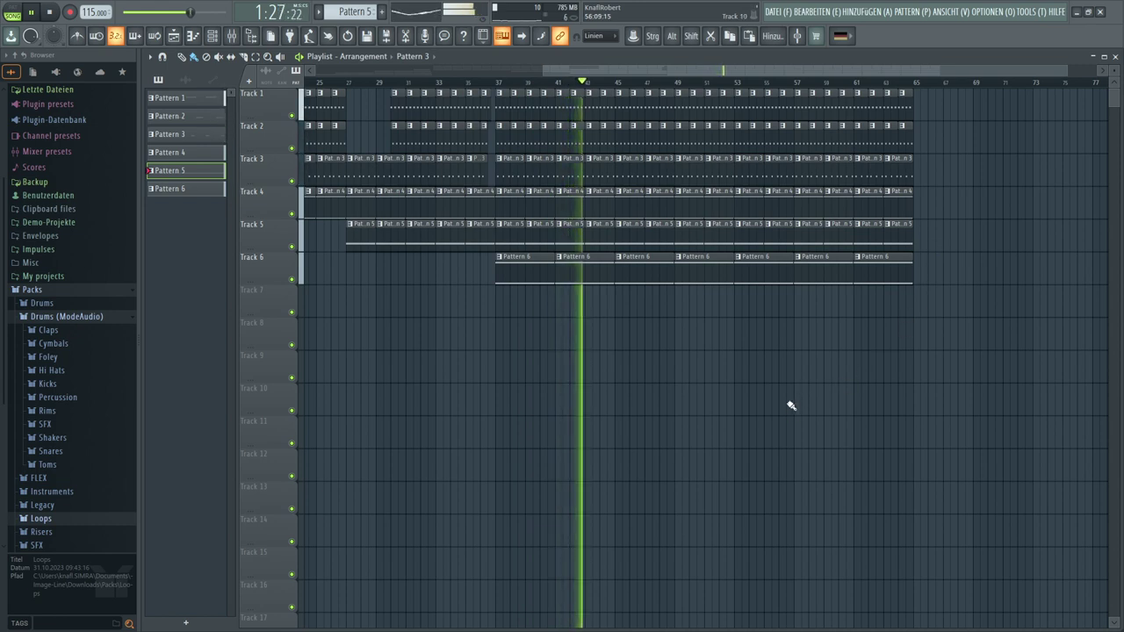
Create the empty Pattern 7 and open the Nexus #7 instrument from the Channel Rack
click(213, 36)
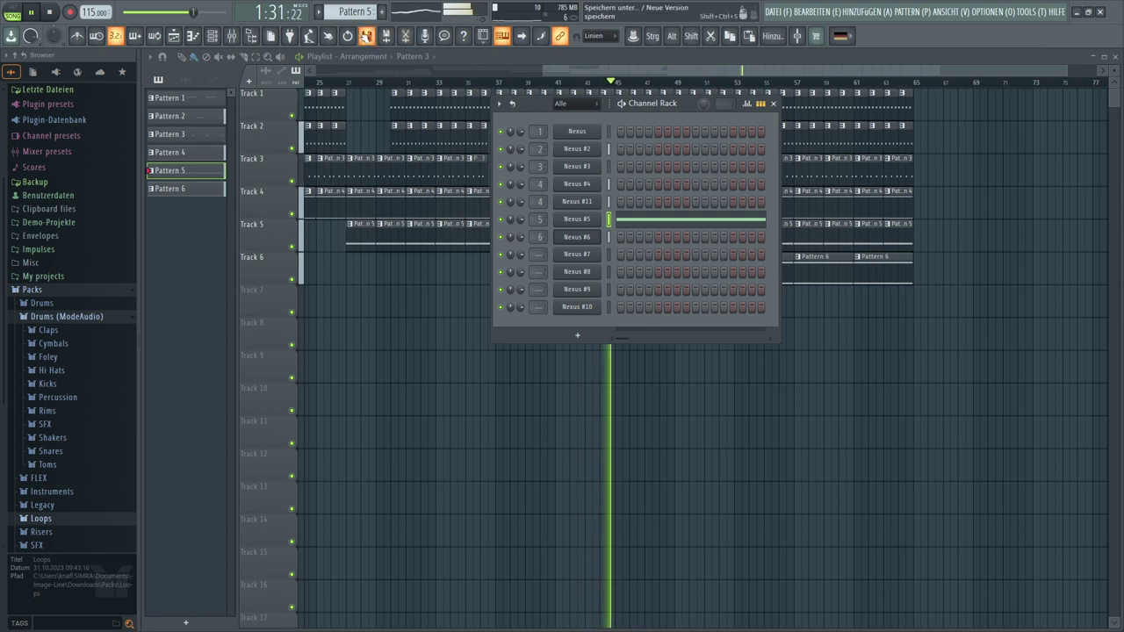
key(KP_Add)
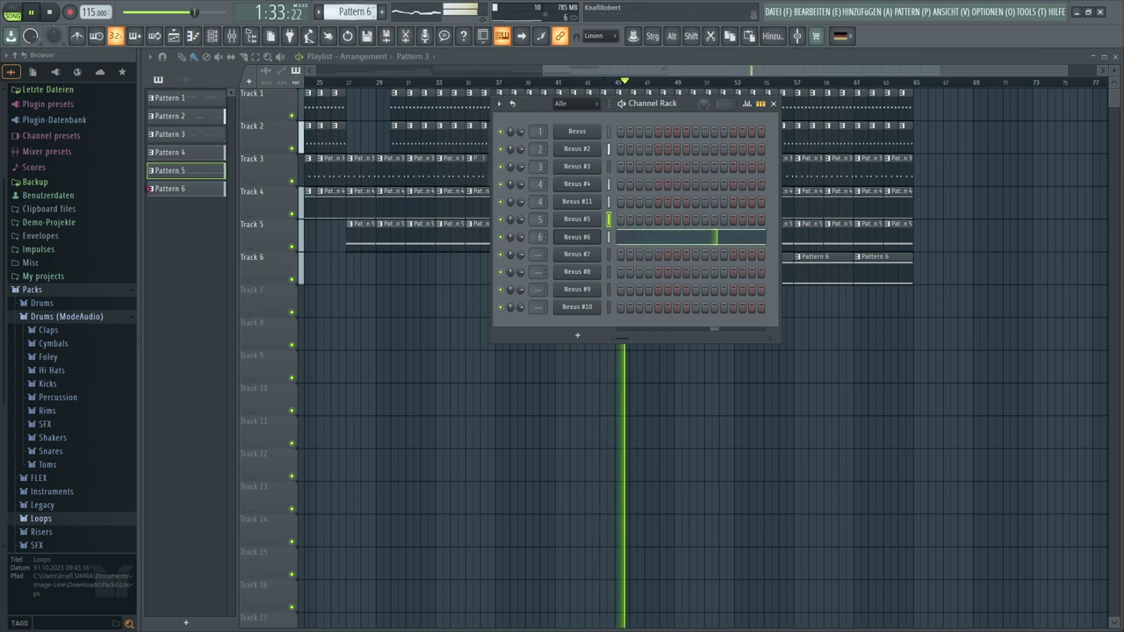
key(KP_Add)
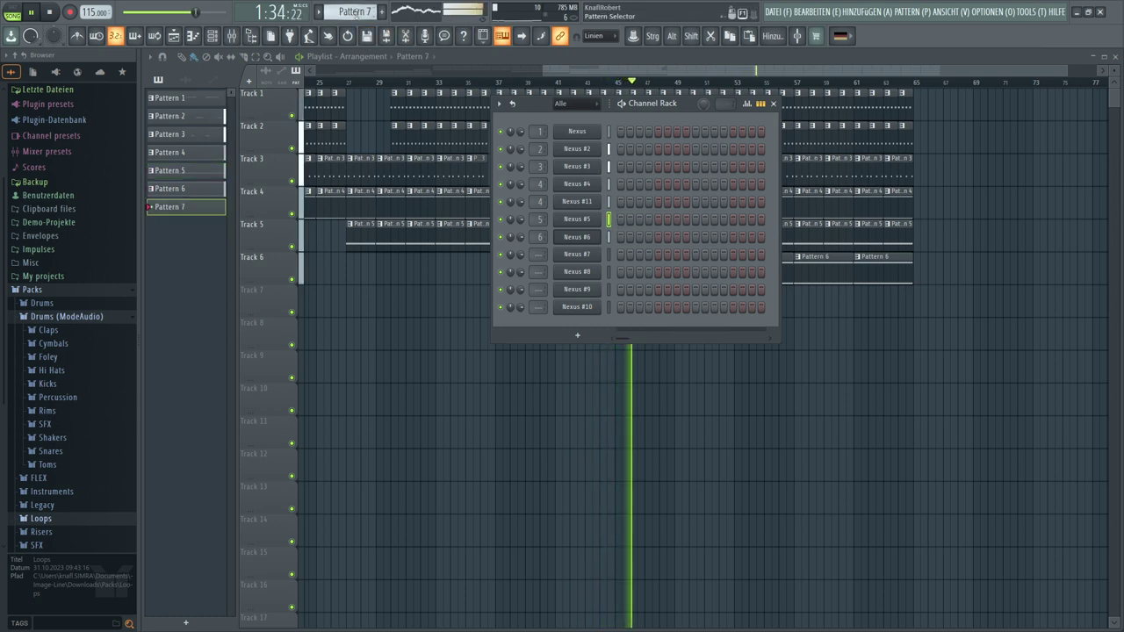
click(575, 255)
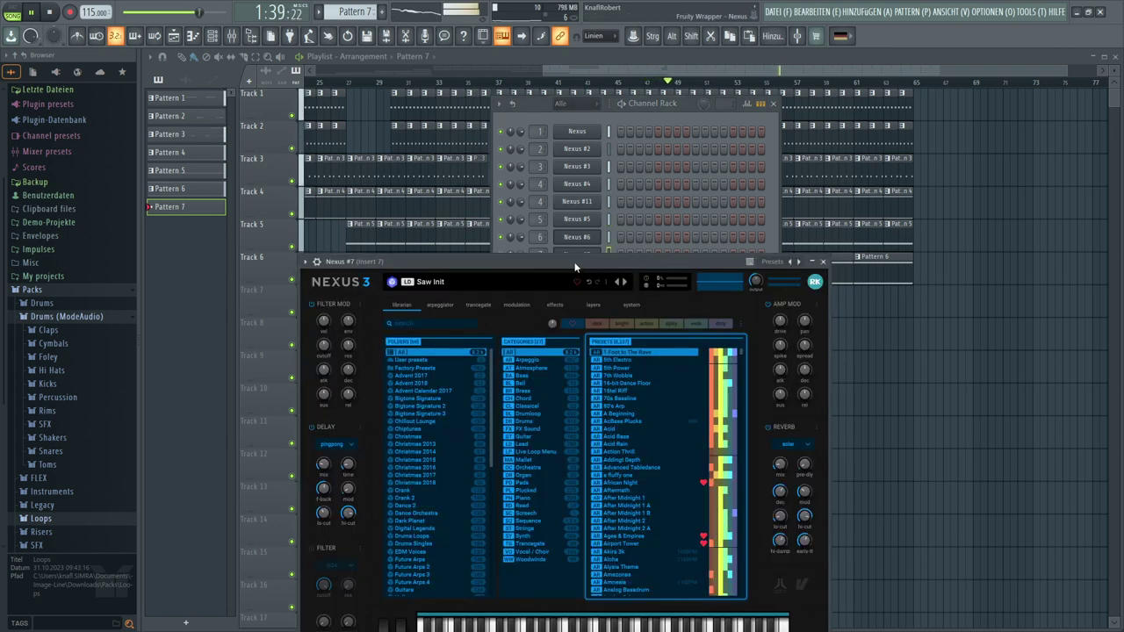
drag(575, 267, 498, 158)
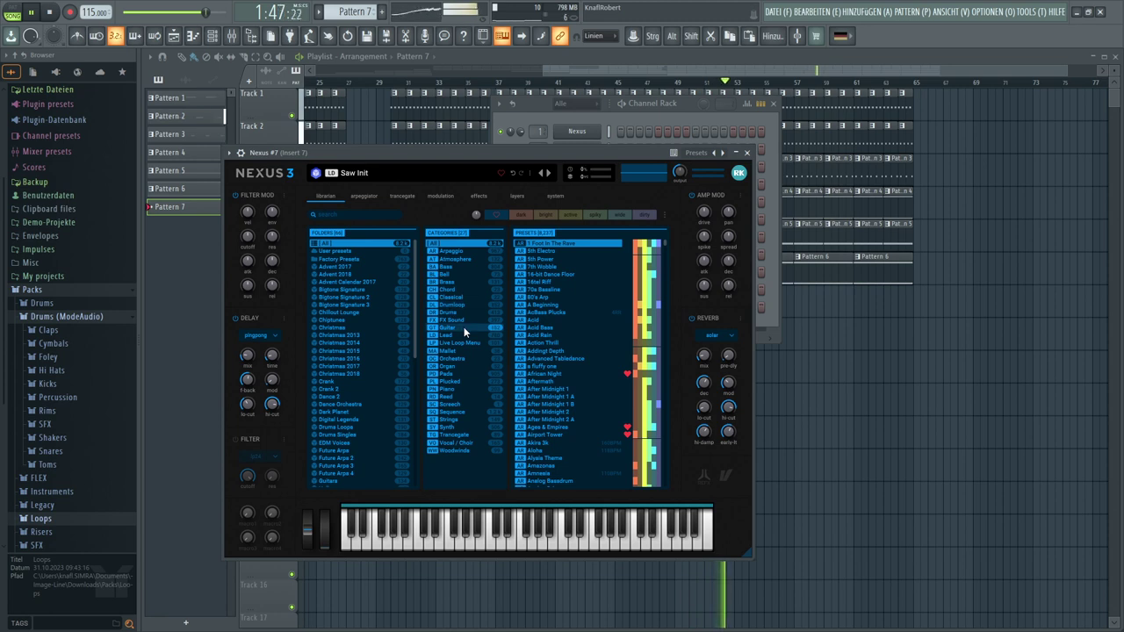
Load the Synth Generated preset from the Hlw Prcn Lps folder in Nexus #7
scroll(364, 374, down, 3)
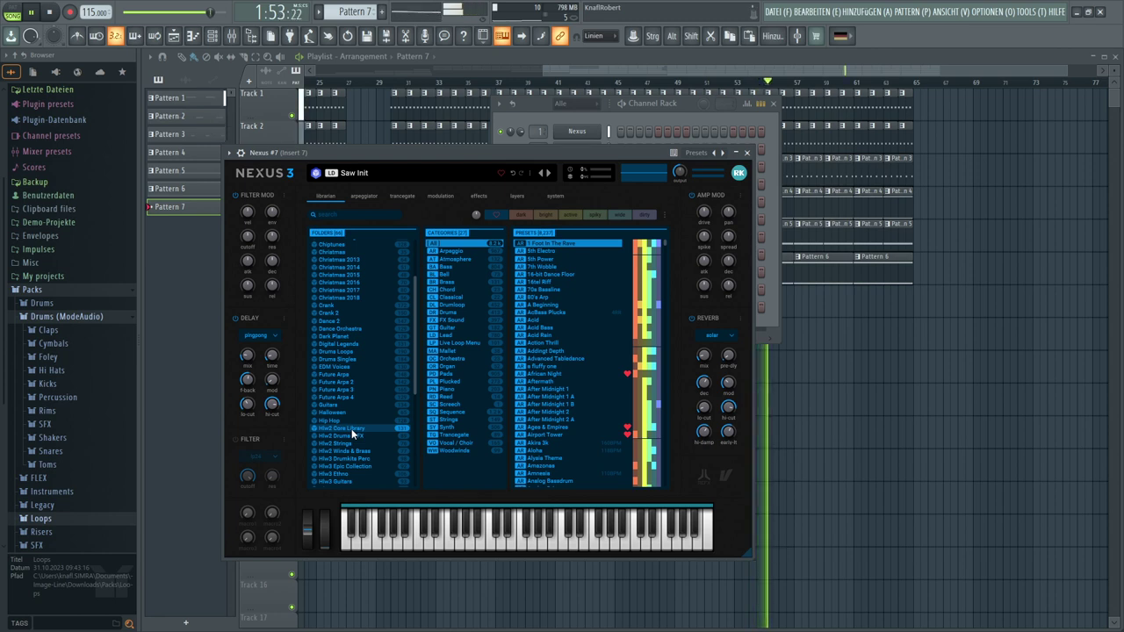
scroll(353, 389, down, 3)
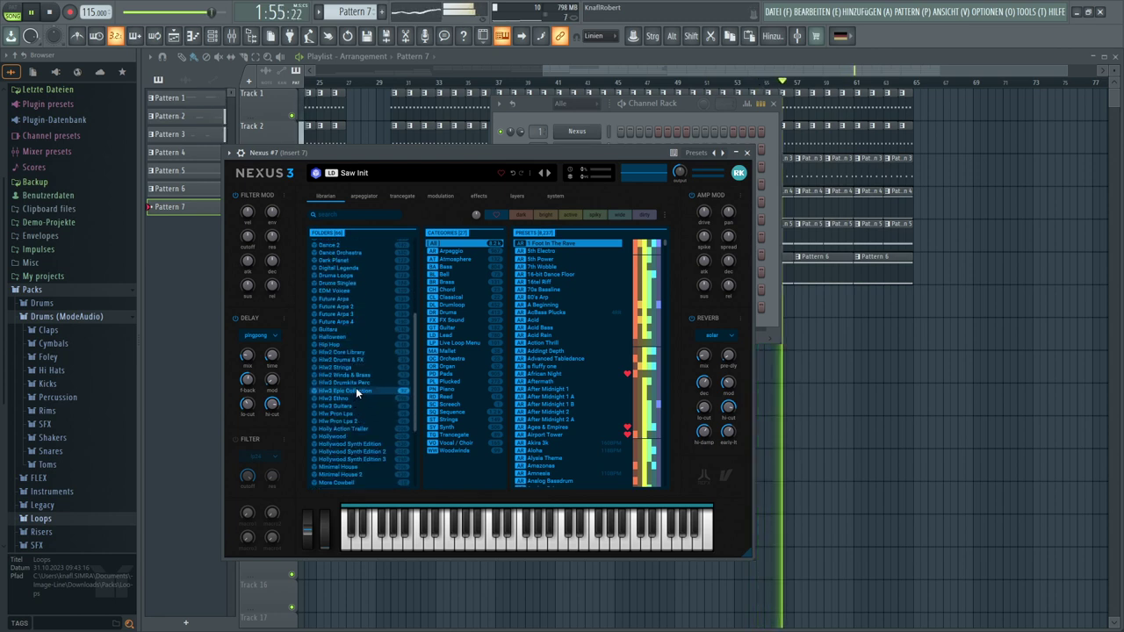
click(357, 412)
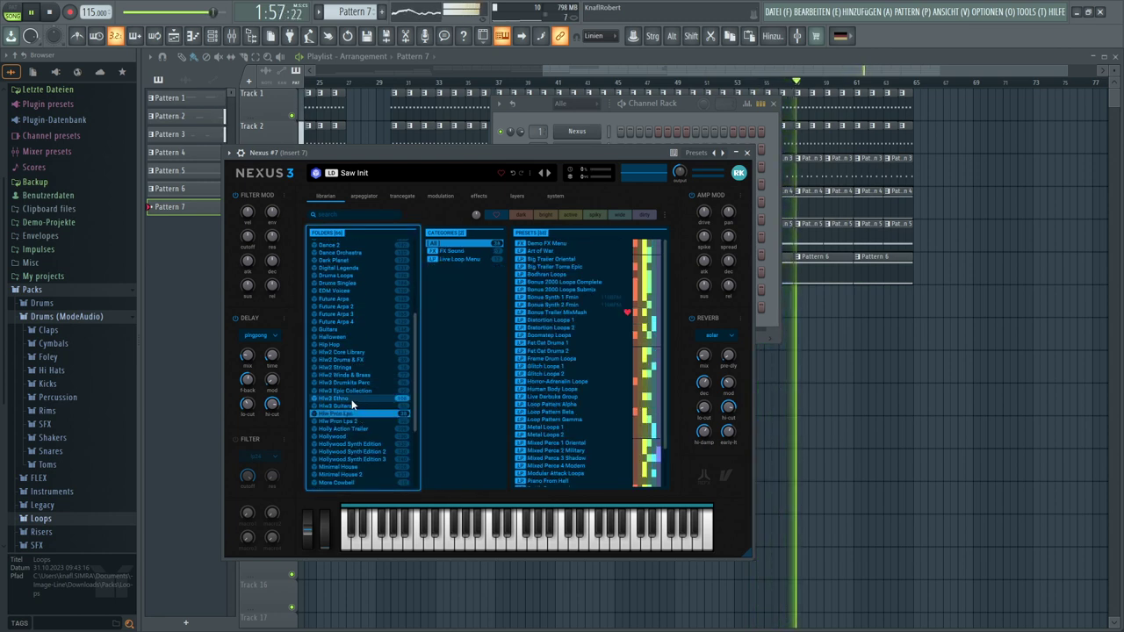
click(551, 405)
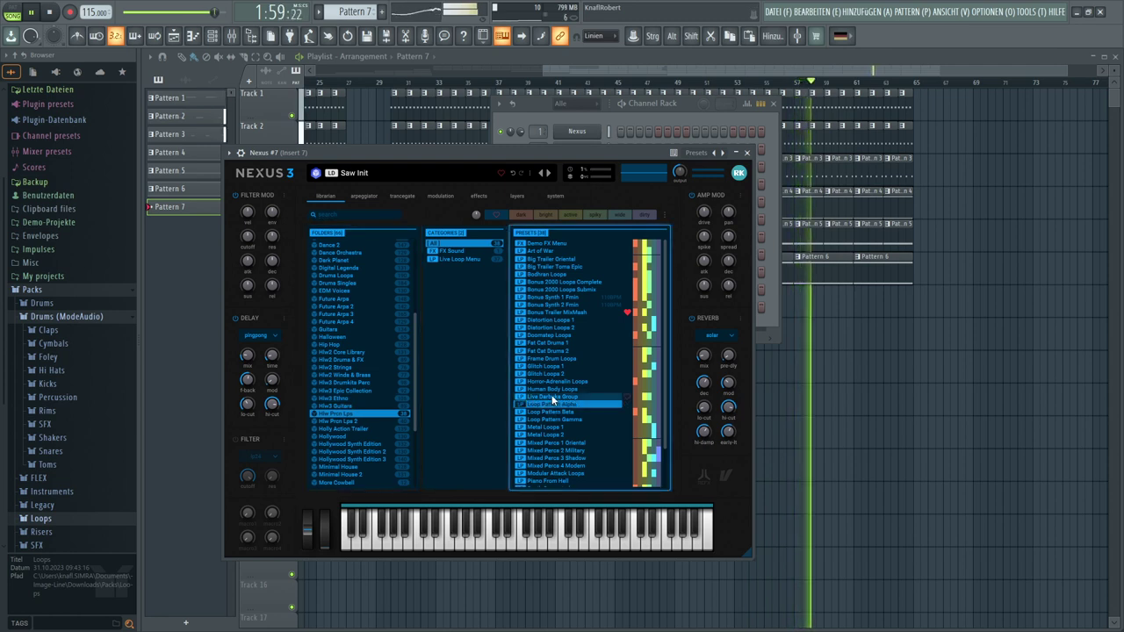
scroll(551, 402, down, 2)
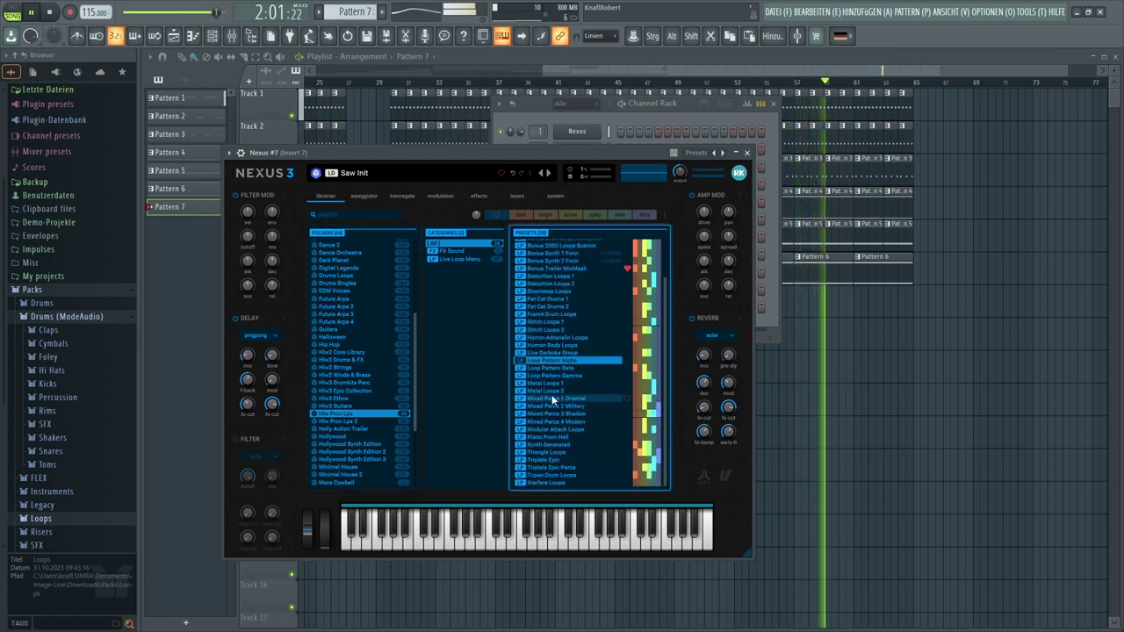
click(551, 444)
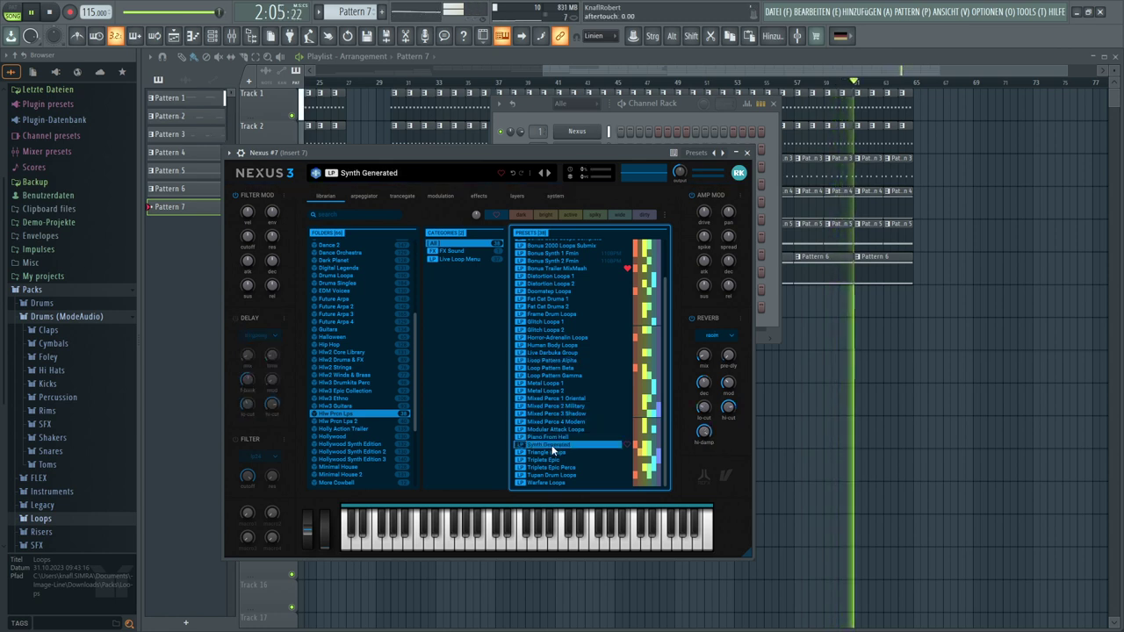
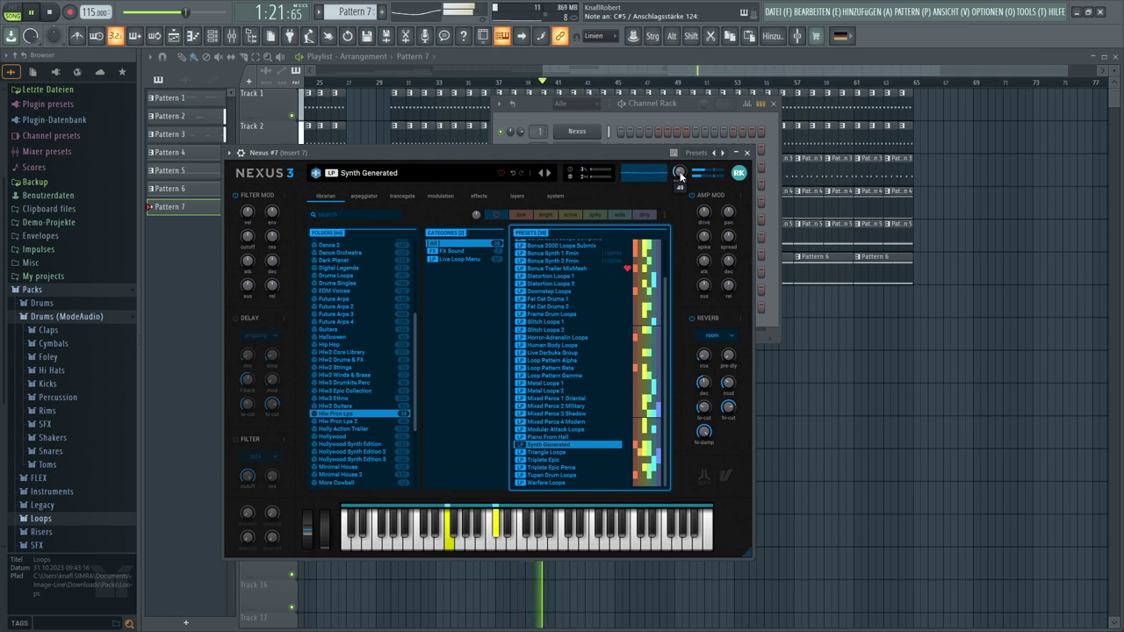
Try out the Piano From Hell preset in Nexus #7 against the arrangement
key(space)
key(s)
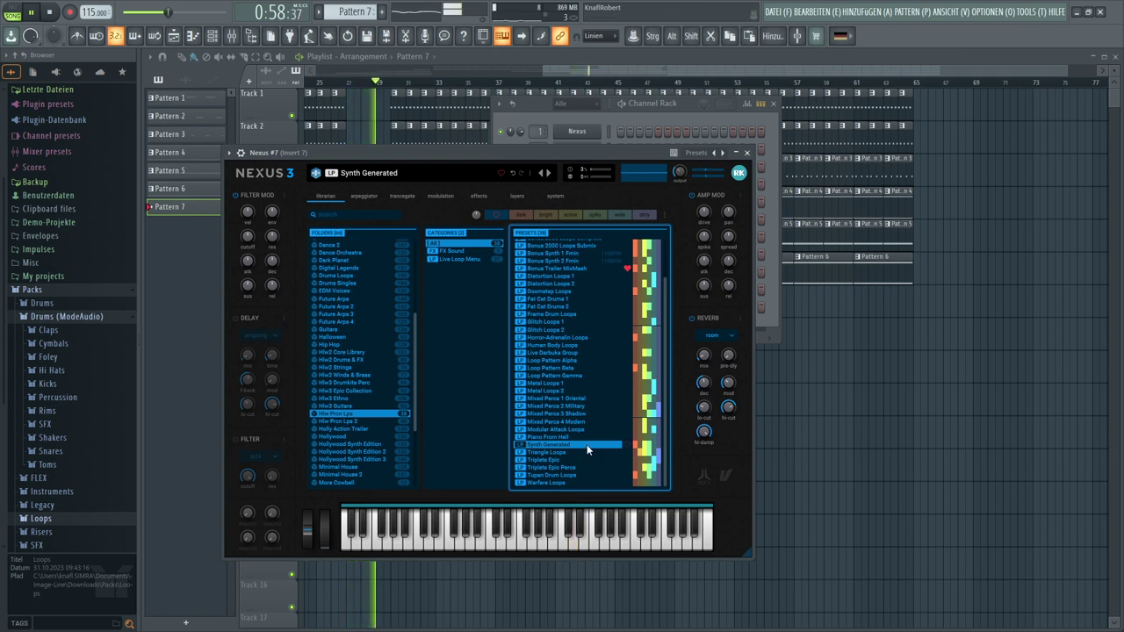
click(547, 438)
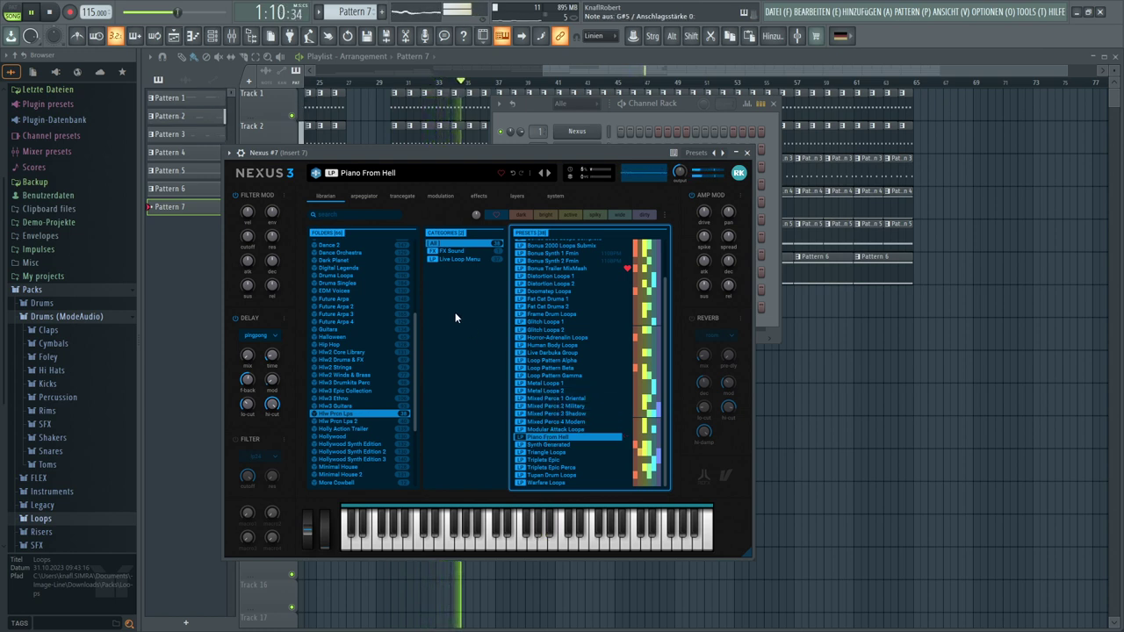
Load the World of Piano 110BPM preset from the Atmosphere category across all folders in Nexus #7
scroll(347, 349, up, 3)
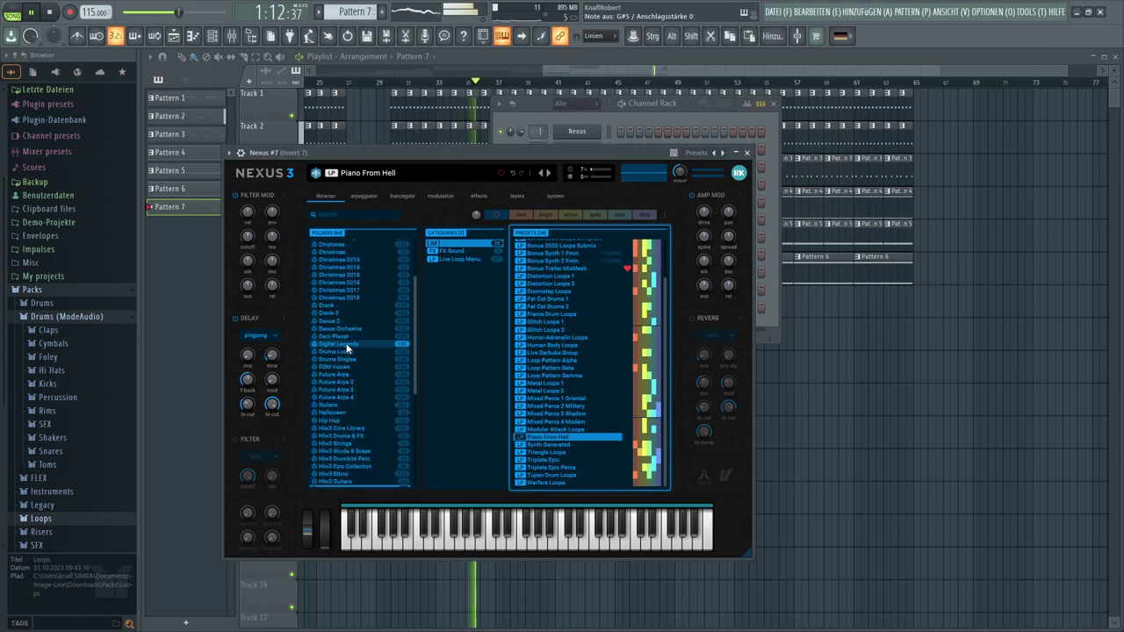
scroll(347, 349, up, 3)
click(335, 243)
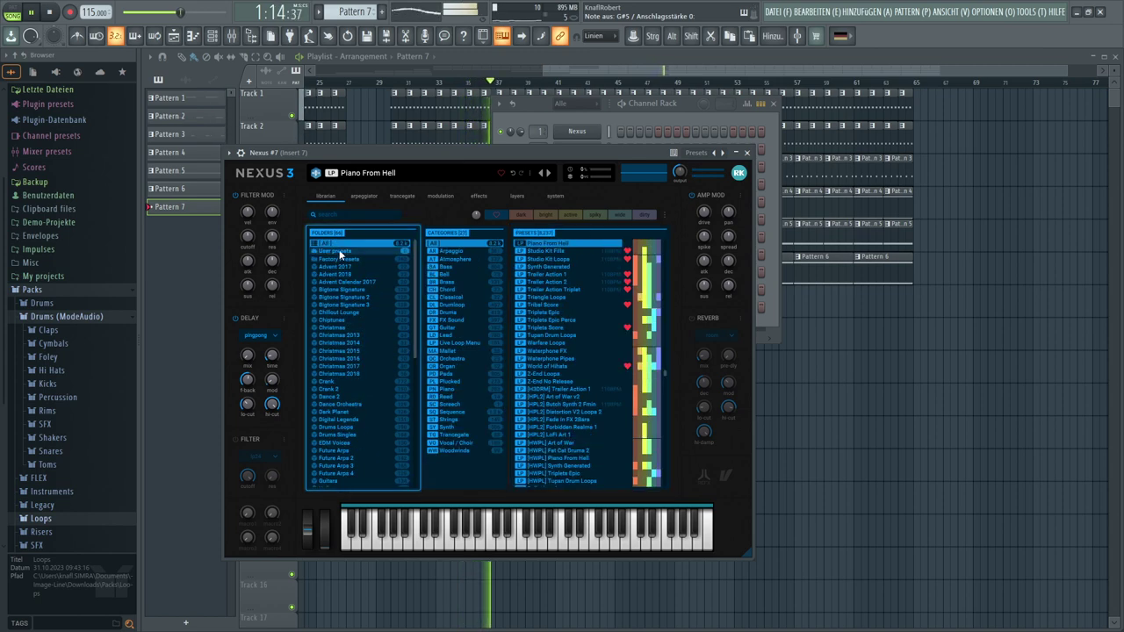
click(448, 259)
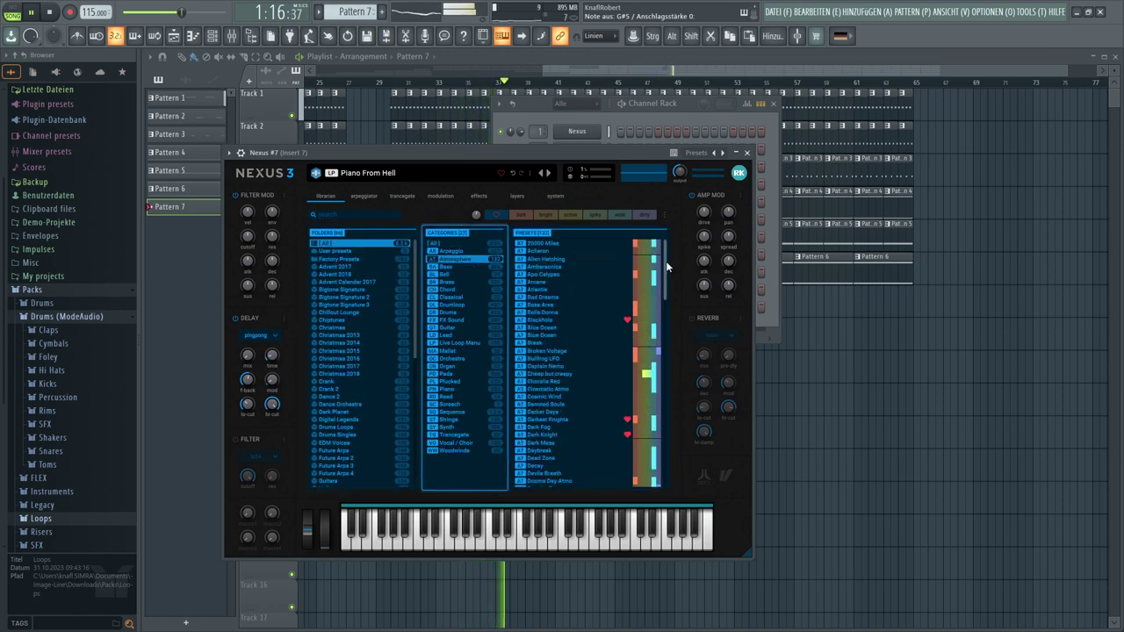
drag(666, 267, 666, 479)
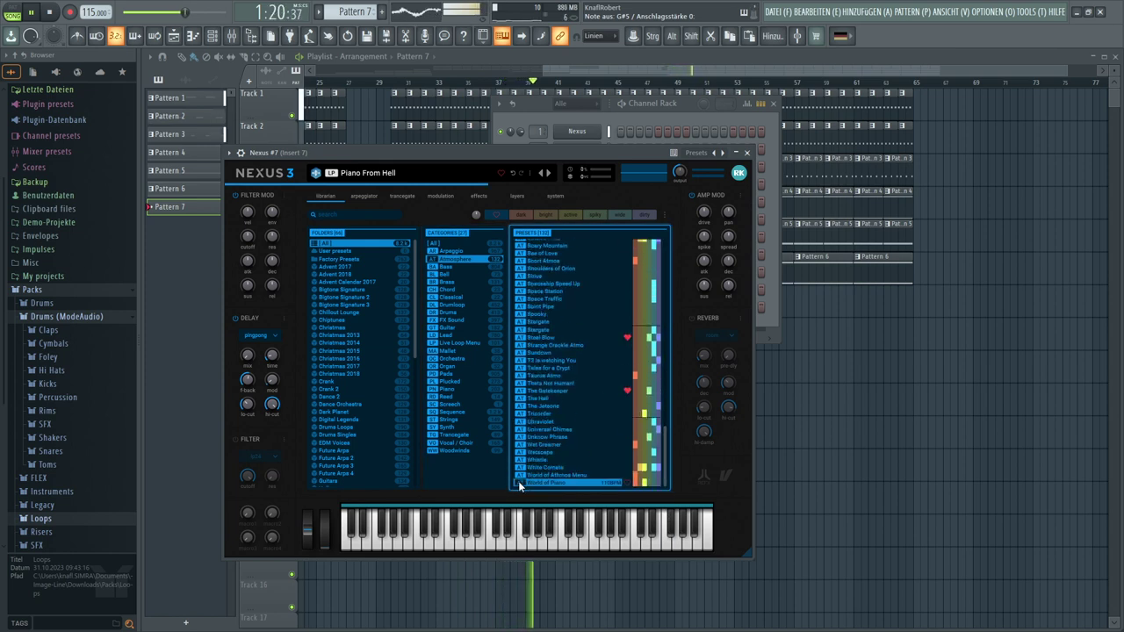
click(518, 482)
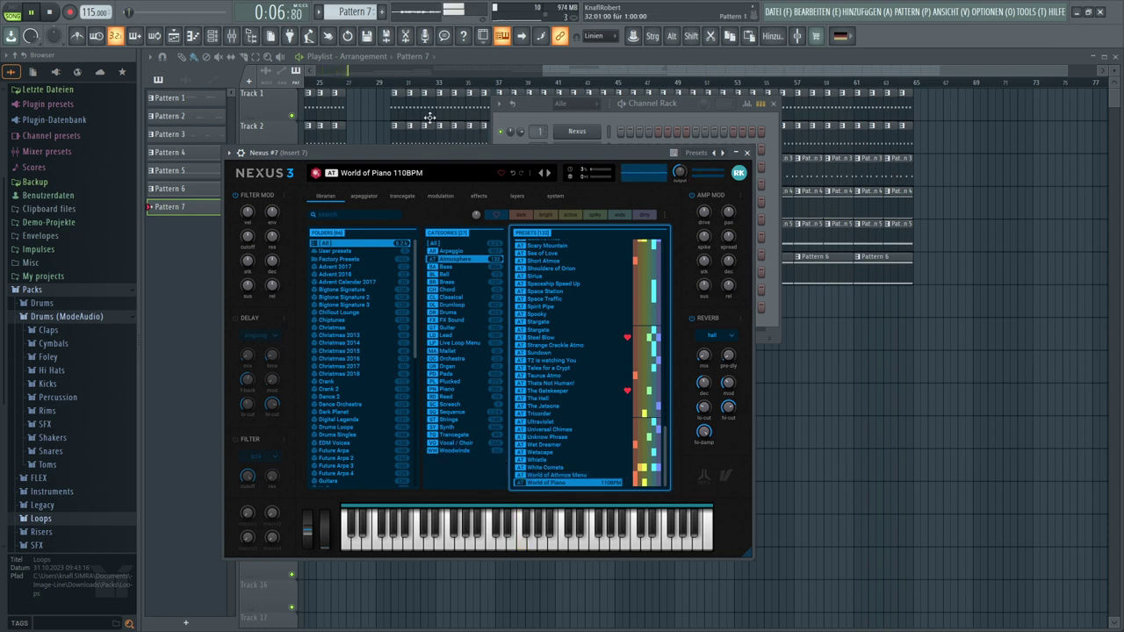
Play the song from about bar 30 and reopen the Nexus #7 instrument to audition the new preset
click(400, 86)
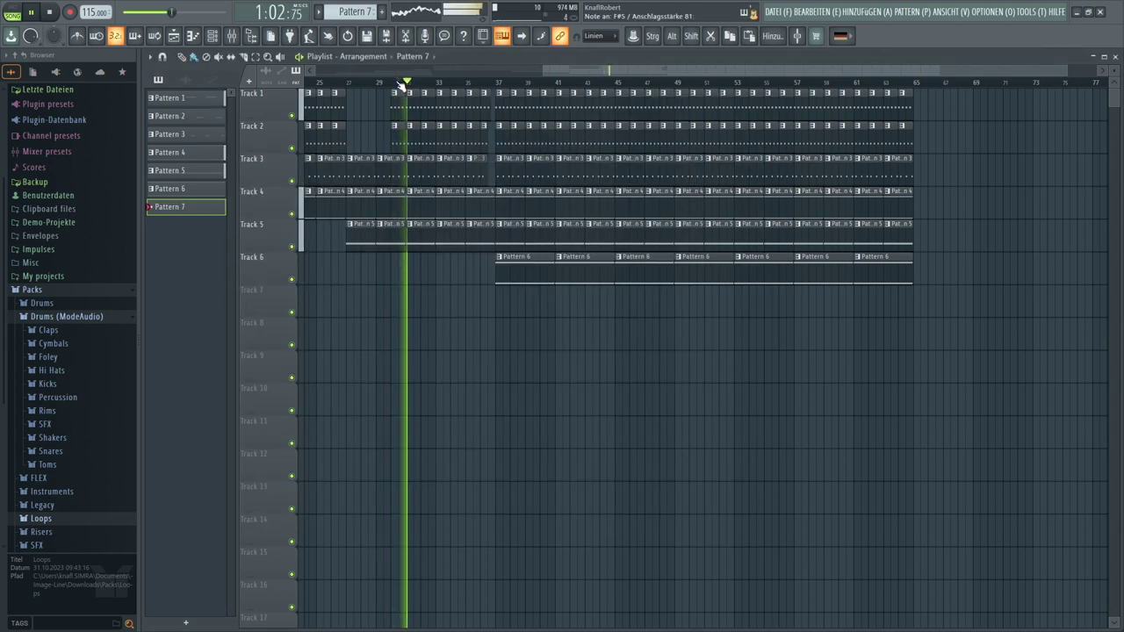
click(211, 35)
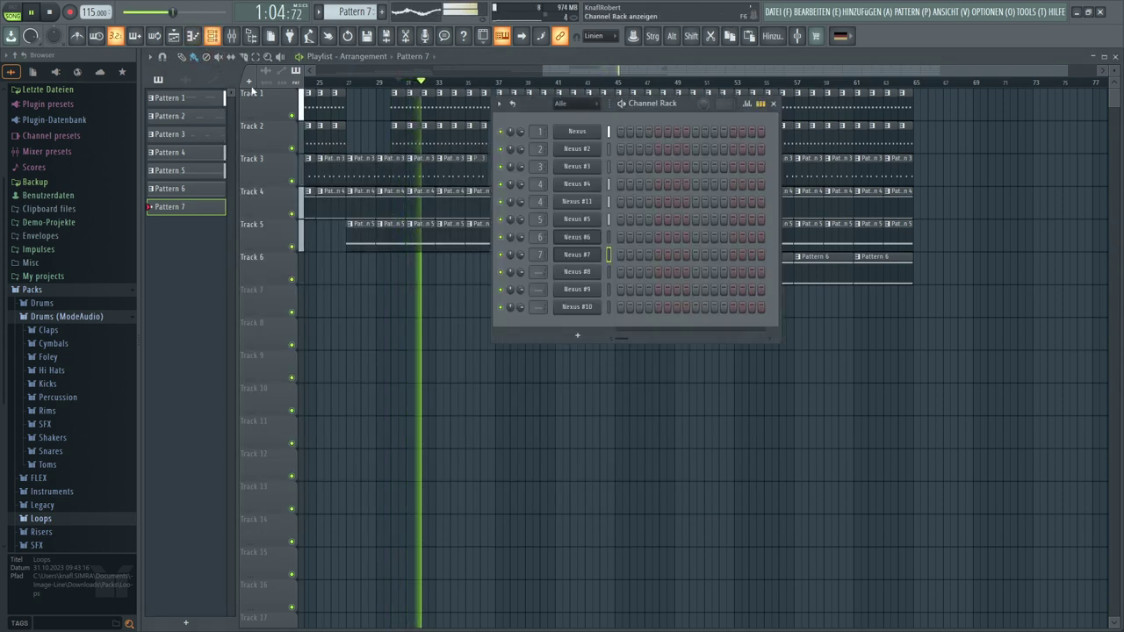
click(585, 255)
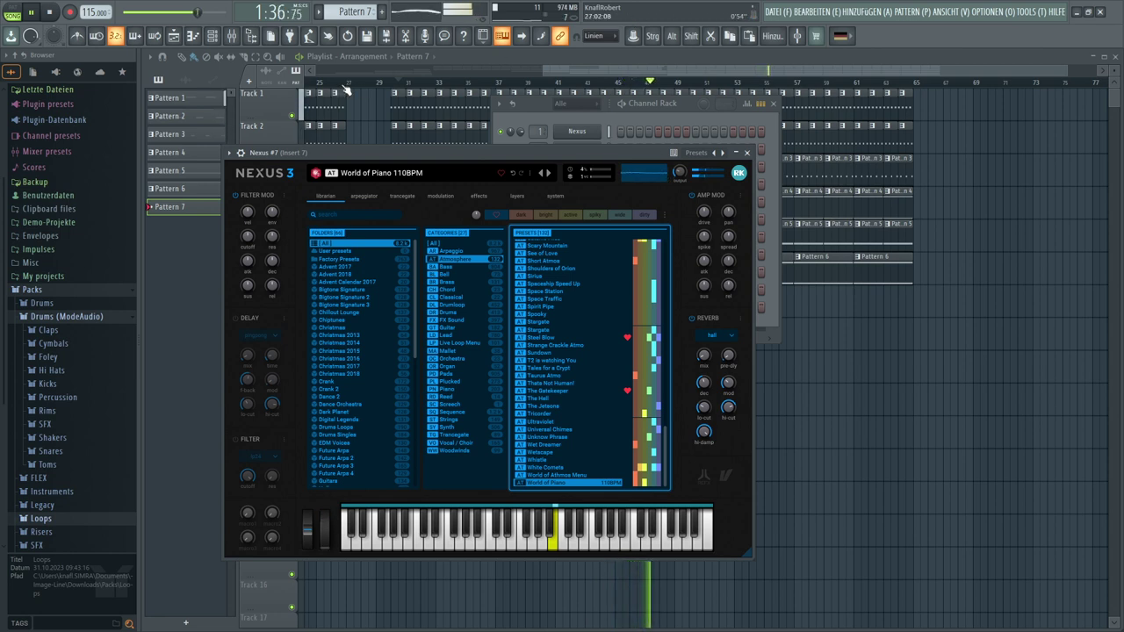
Add a B5 note about four bars long at the start of Nexus #7's piano roll in Pattern 7
click(212, 36)
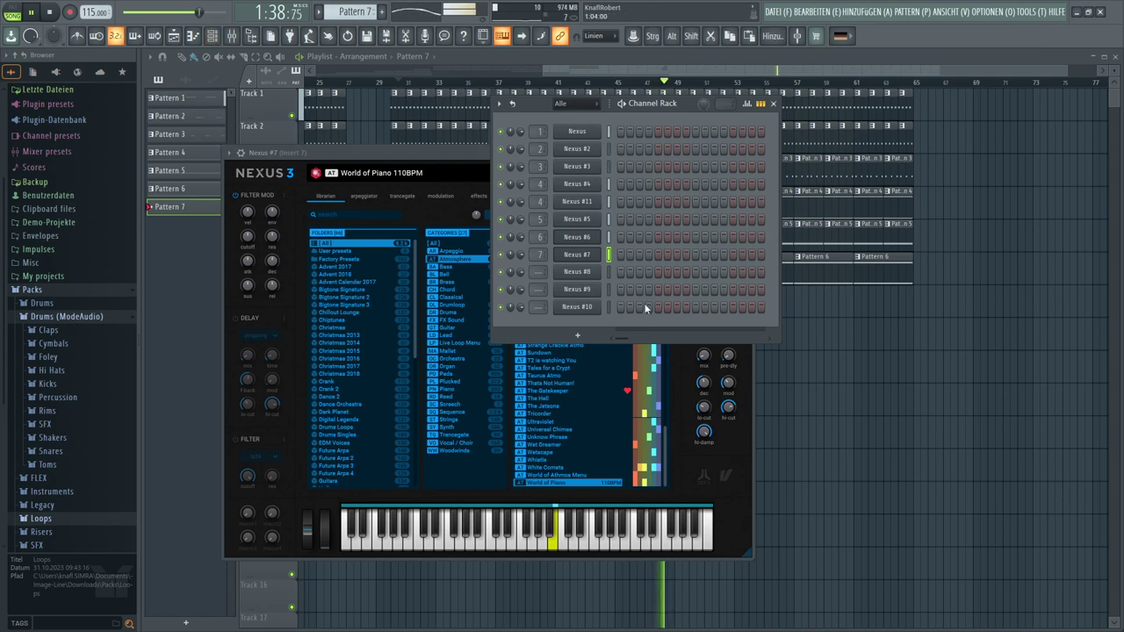
right_click(580, 251)
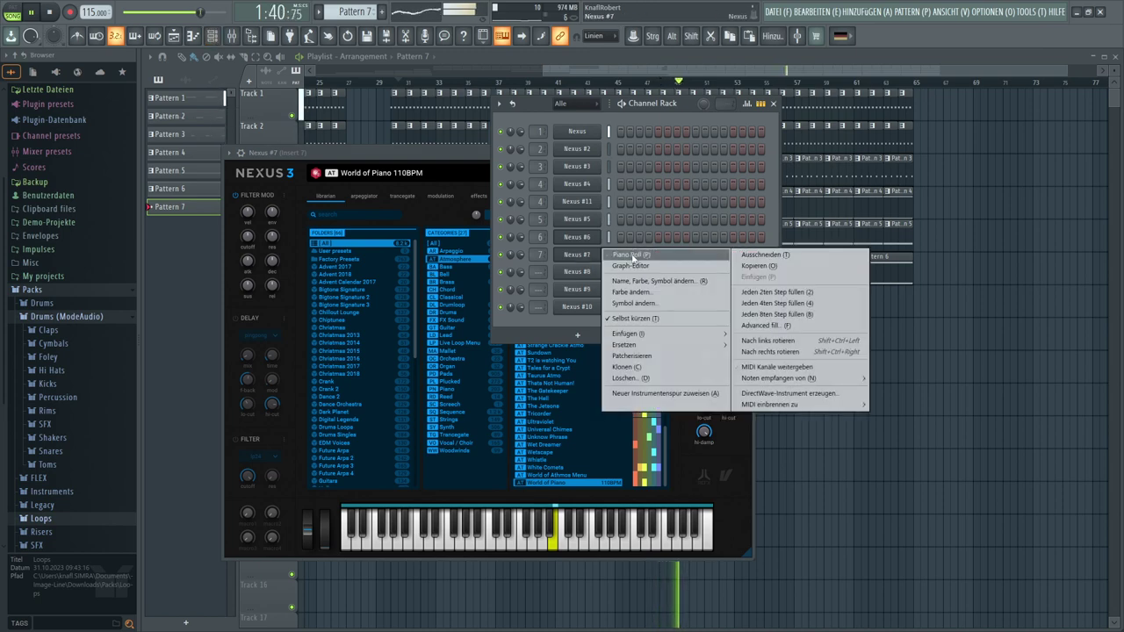
click(628, 258)
scroll(281, 313, down, 1)
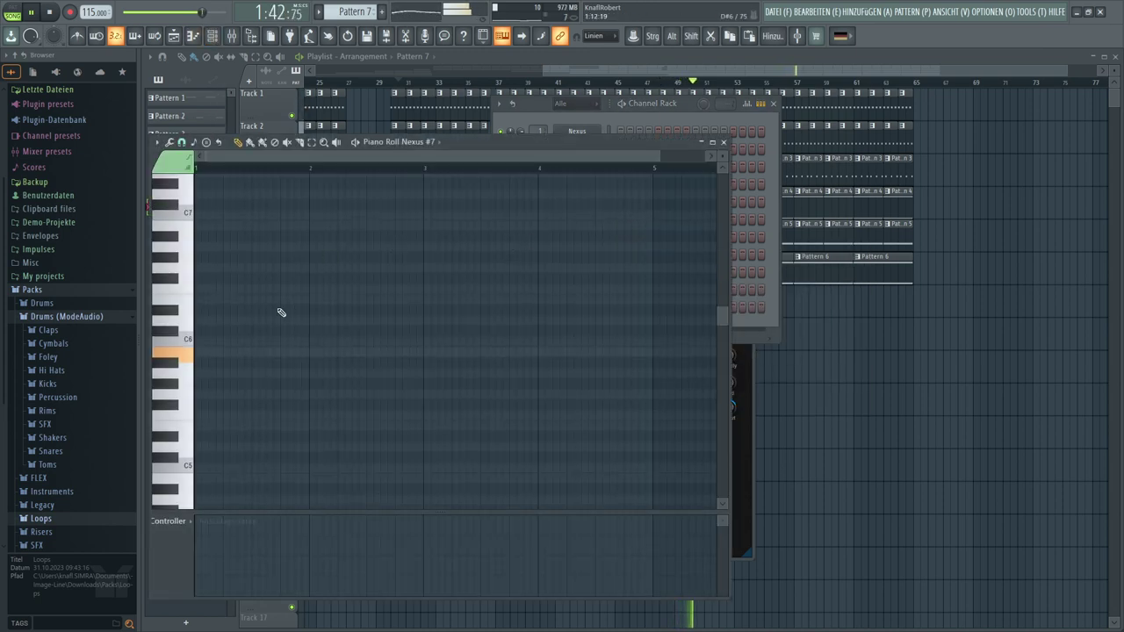
click(202, 354)
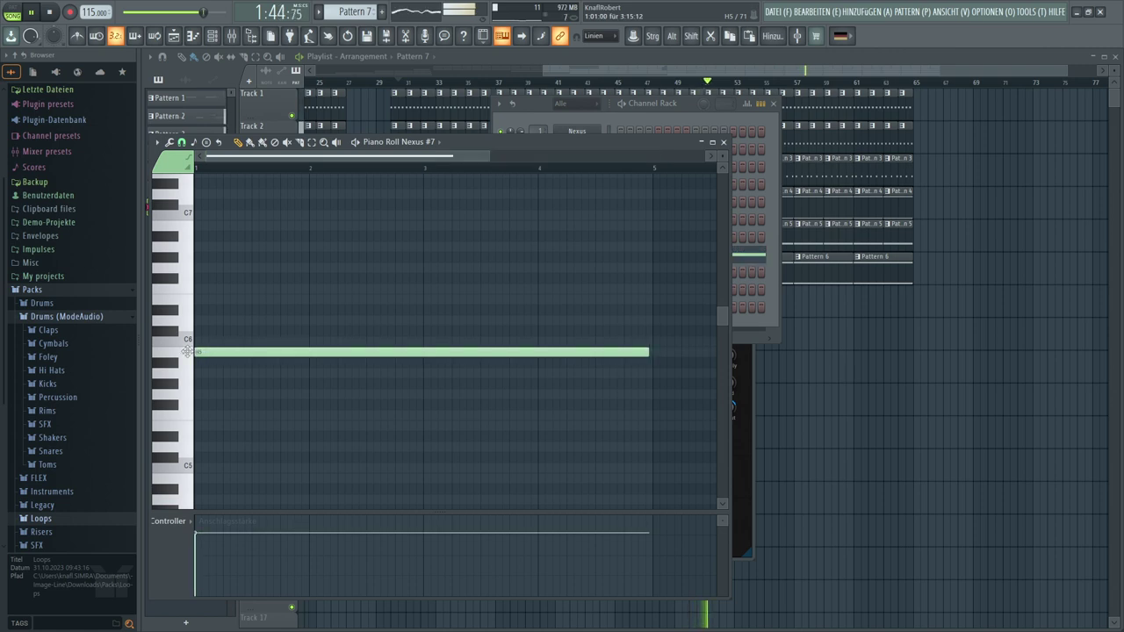
Fill Track 7 of the playlist with Pattern 7 clips from bar 1 through bar 64
key(F12)
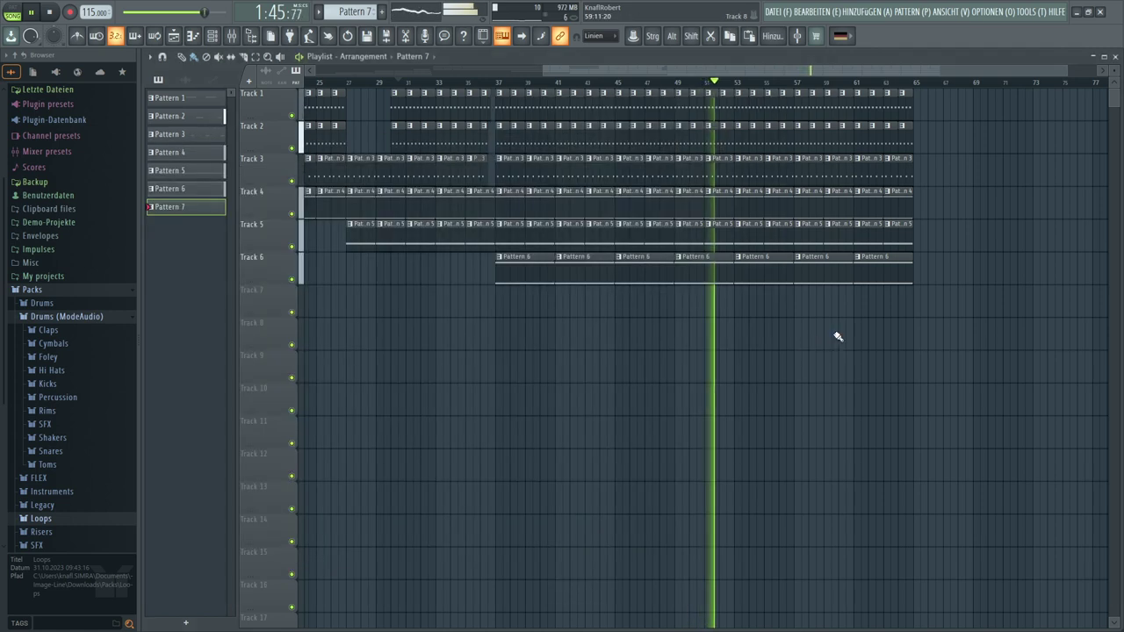
click(739, 306)
mouse_move(740, 306)
mouse_down()
mouse_move(869, 311)
mouse_move(176, 306)
mouse_up()
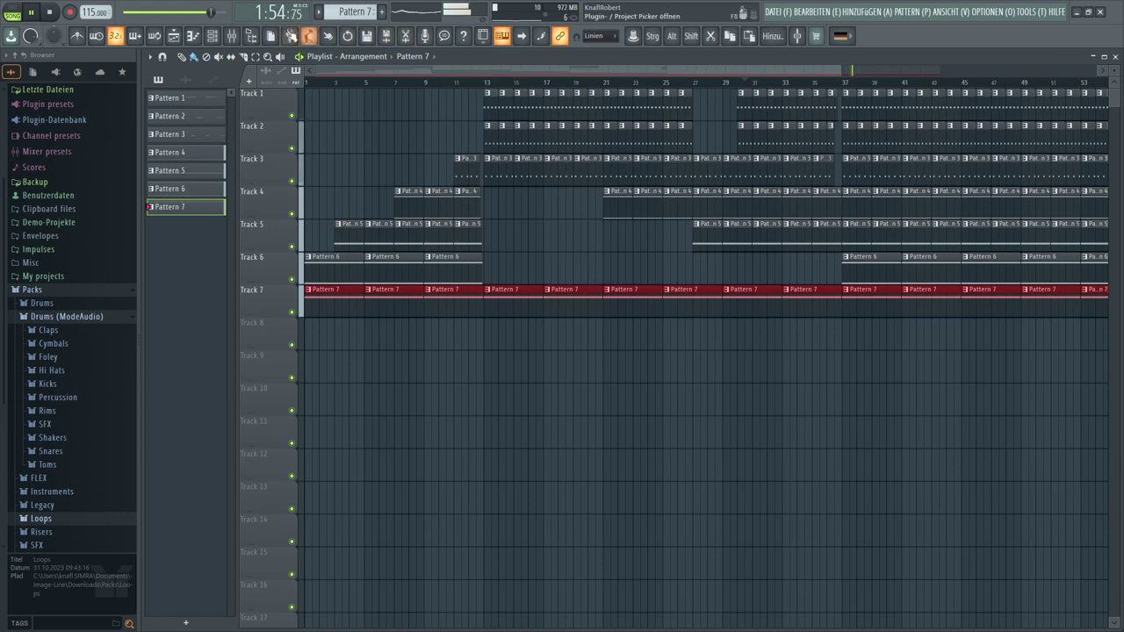
Create an automation clip for Nexus #7's modulation wheel and place it at bar 1 on Track 8
click(1023, 12)
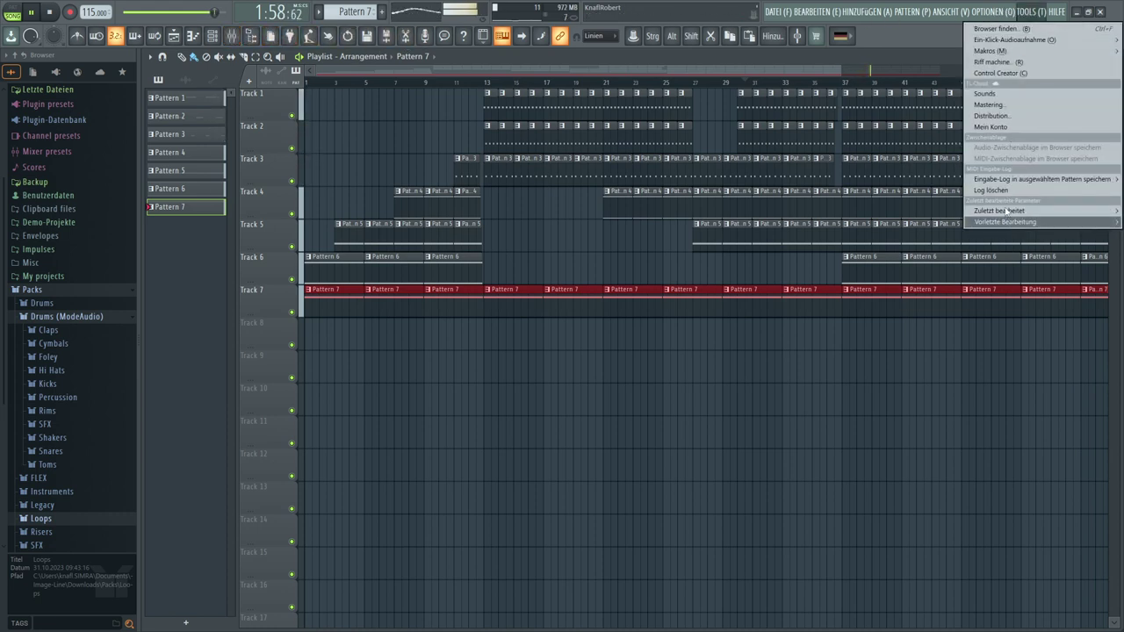
mouse_move(1001, 211)
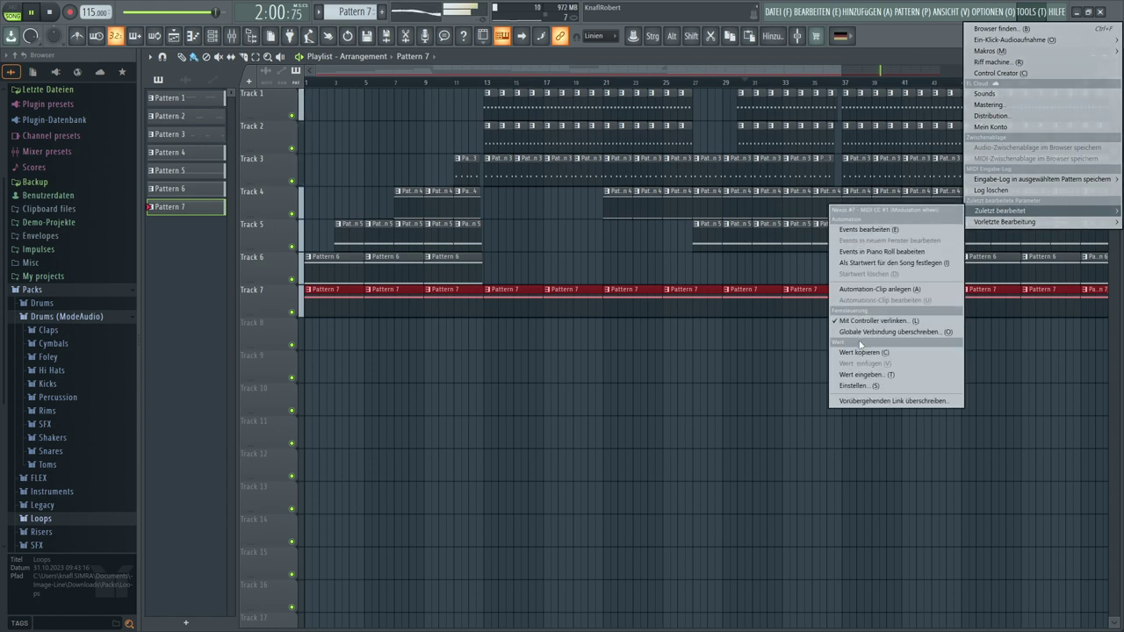
click(860, 290)
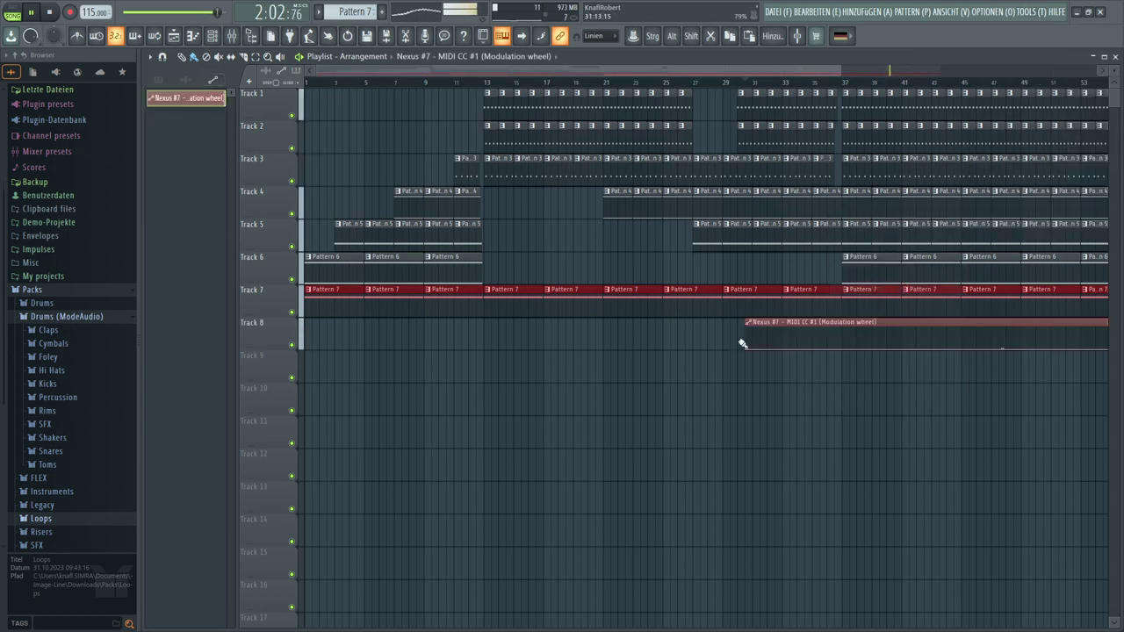
drag(774, 324, 307, 322)
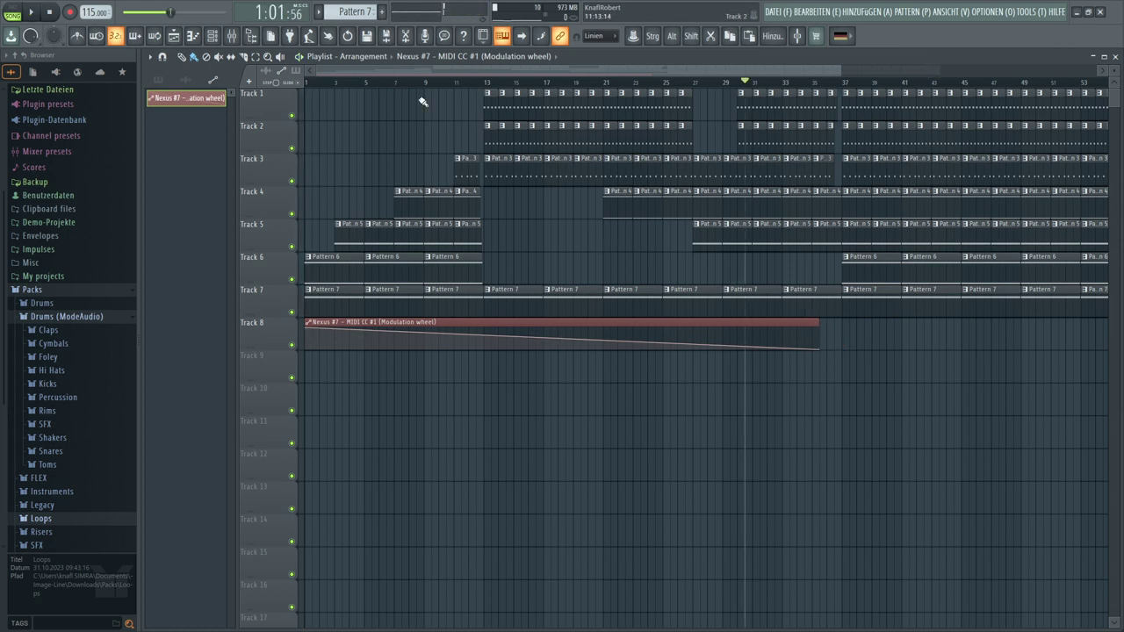
Extend the modulation wheel automation to bar 65, with lows at bars 27, 37 and 65 and peaks just before bar 37 and at bar 51
click(32, 12)
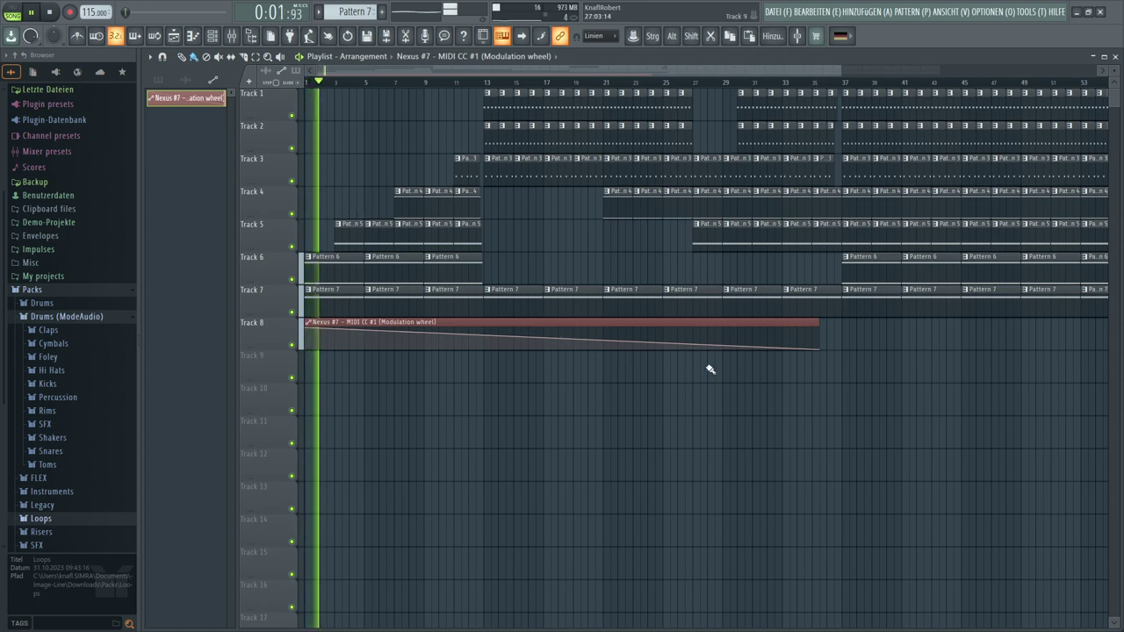
mouse_move(819, 325)
mouse_down()
mouse_move(832, 325)
mouse_move(830, 346)
mouse_move(696, 360)
mouse_move(841, 328)
mouse_up()
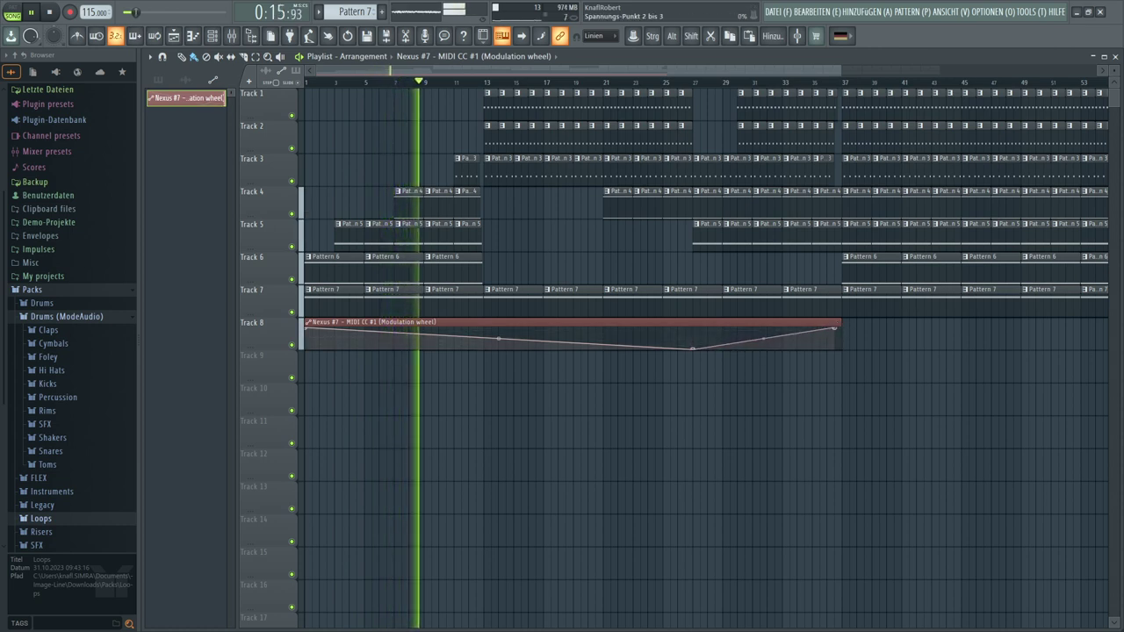
drag(841, 324, 993, 313)
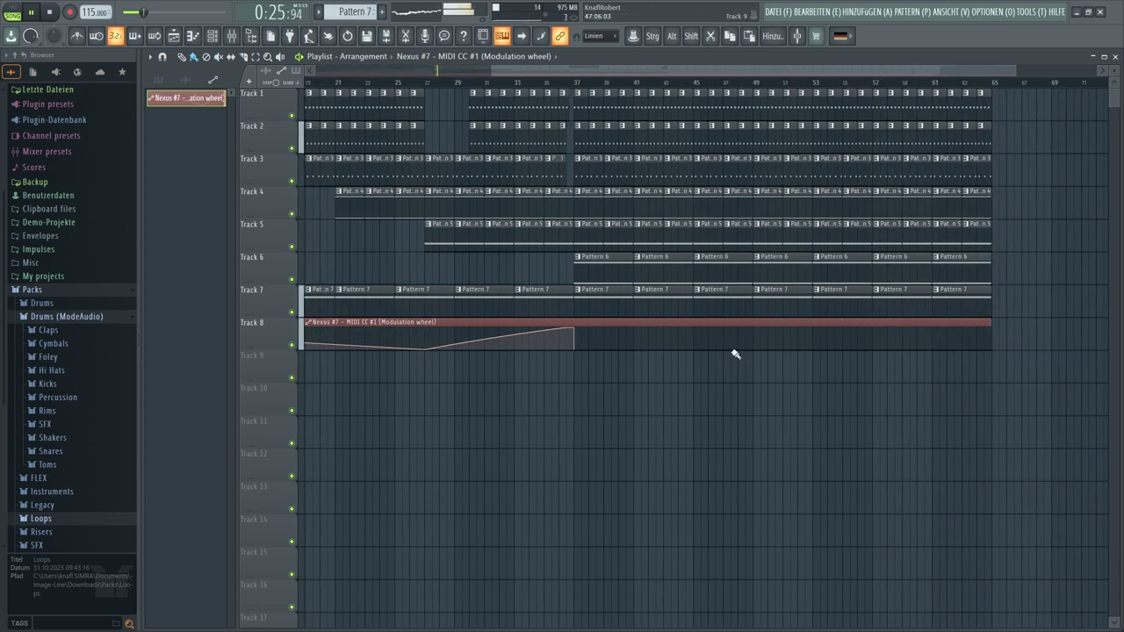
click(784, 334)
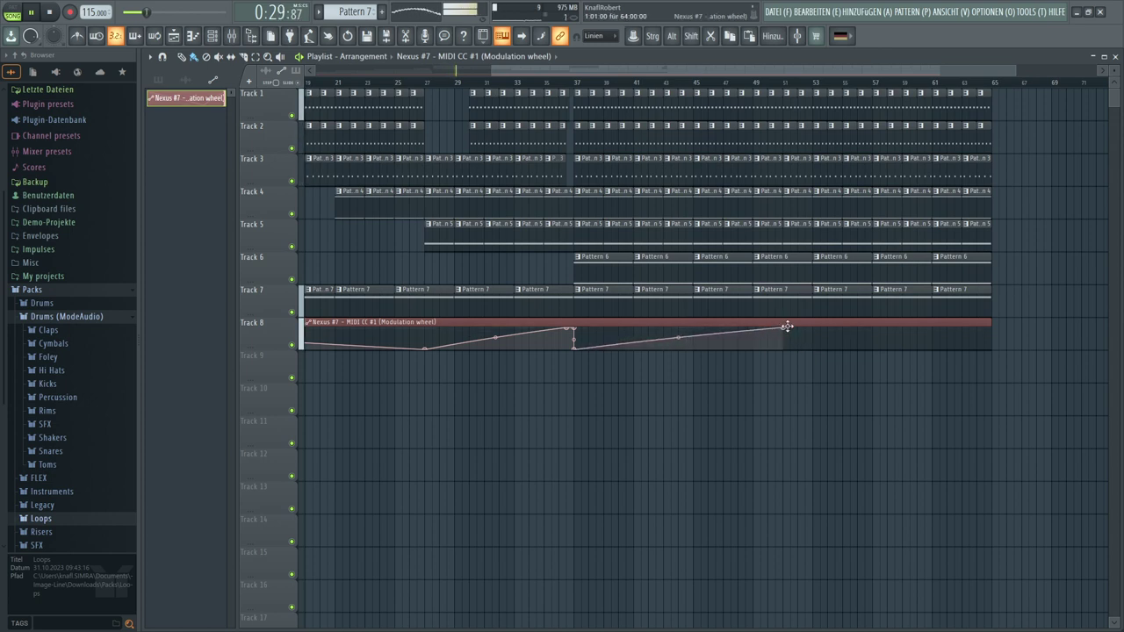
drag(945, 343, 980, 358)
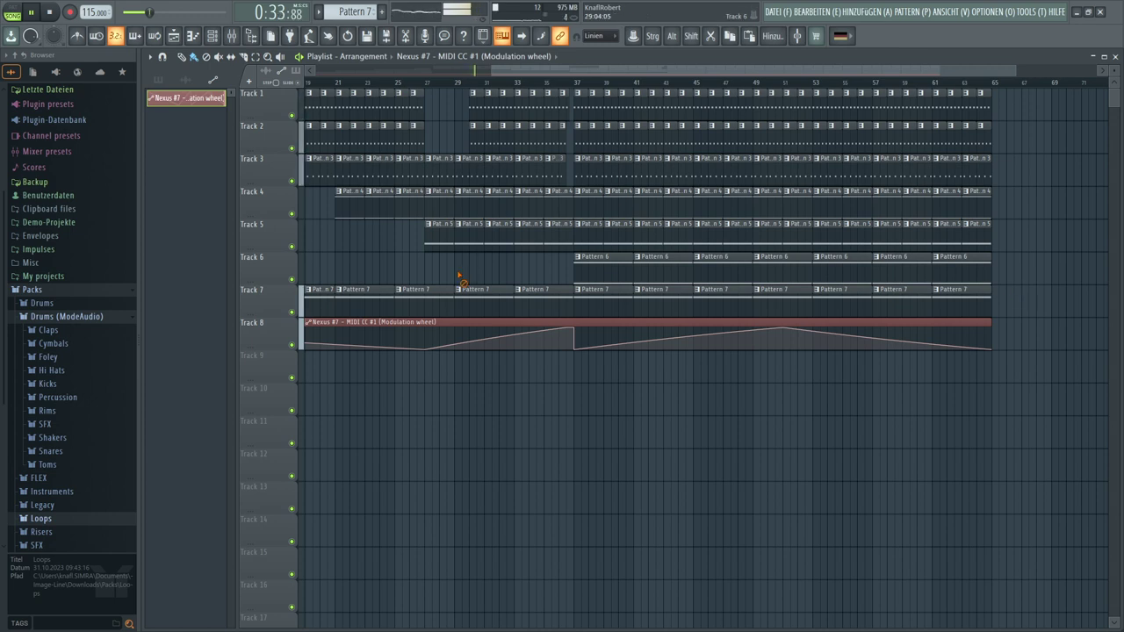
Bend the falling automation segment between bars 1 and 27 upward into a rounded curve
drag(485, 68, 316, 69)
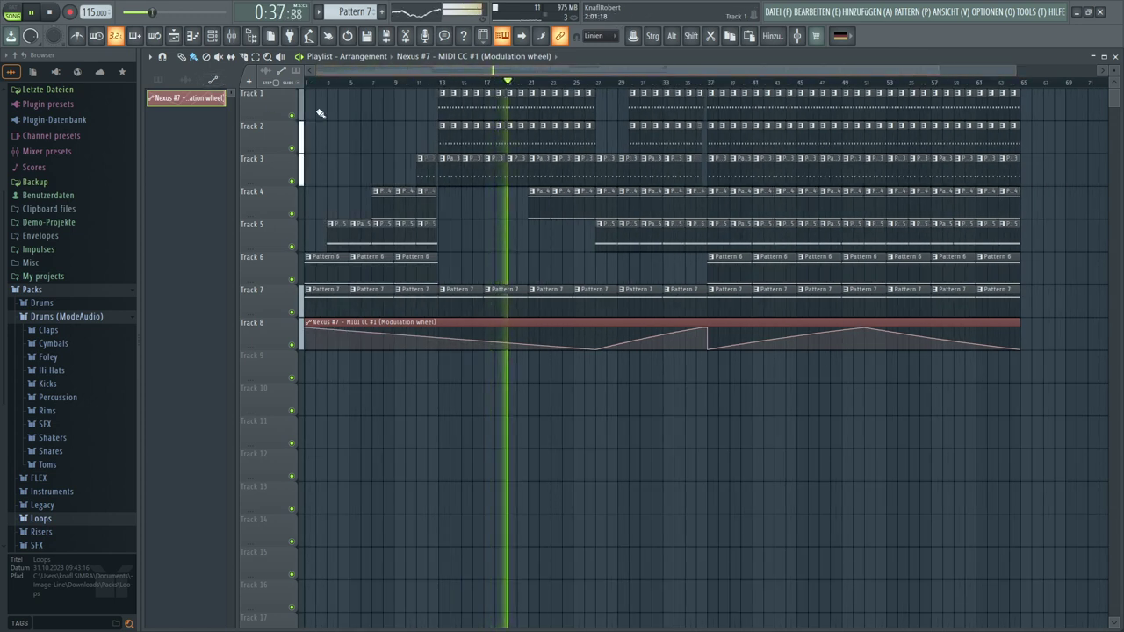
drag(449, 339, 450, 321)
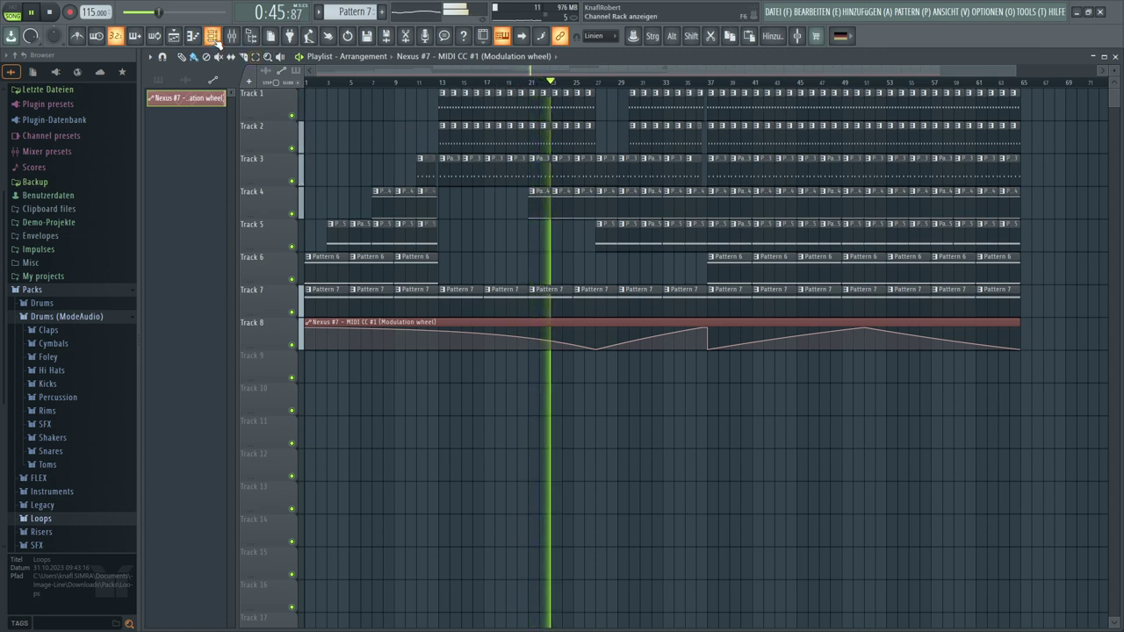
Show all channels in the Channel Rack and set Nexus #7's output level to 25
key(F6)
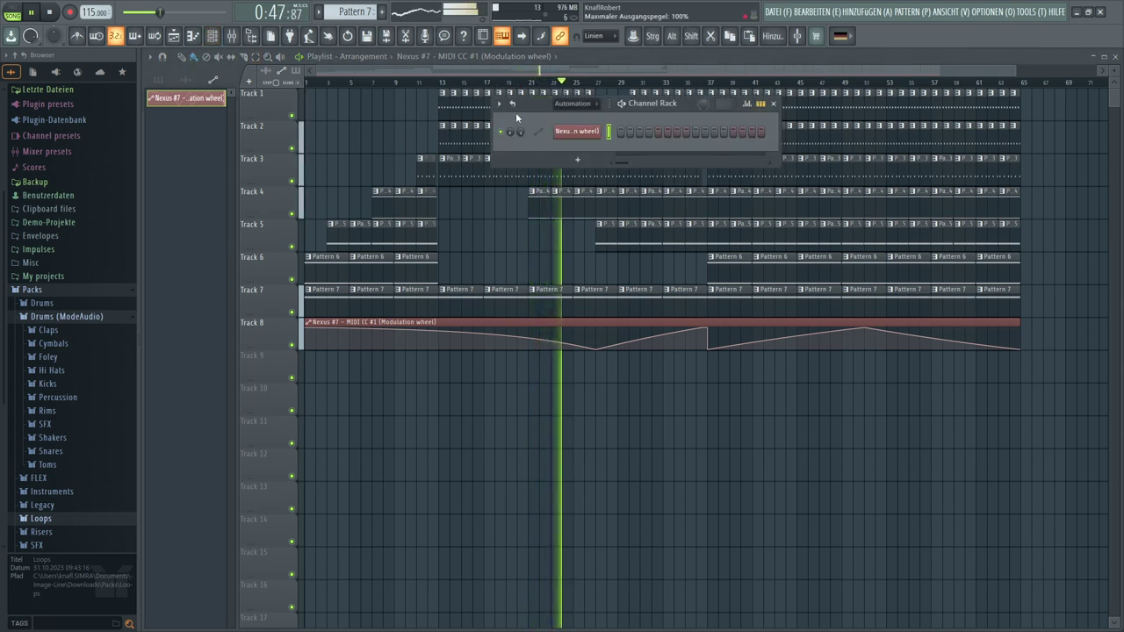
click(596, 104)
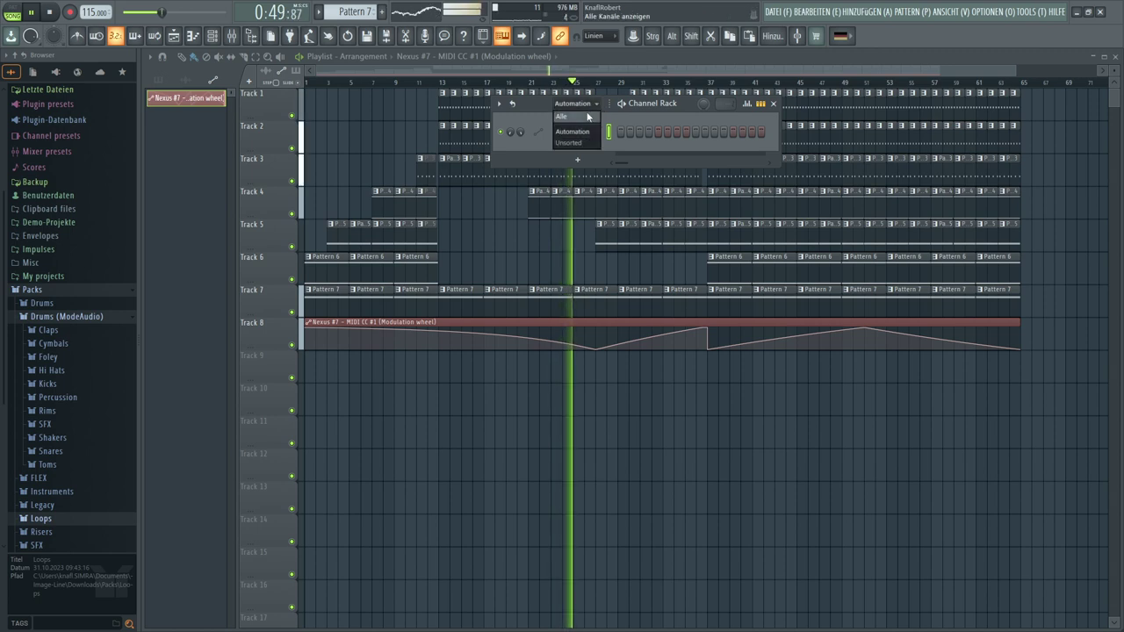
click(544, 123)
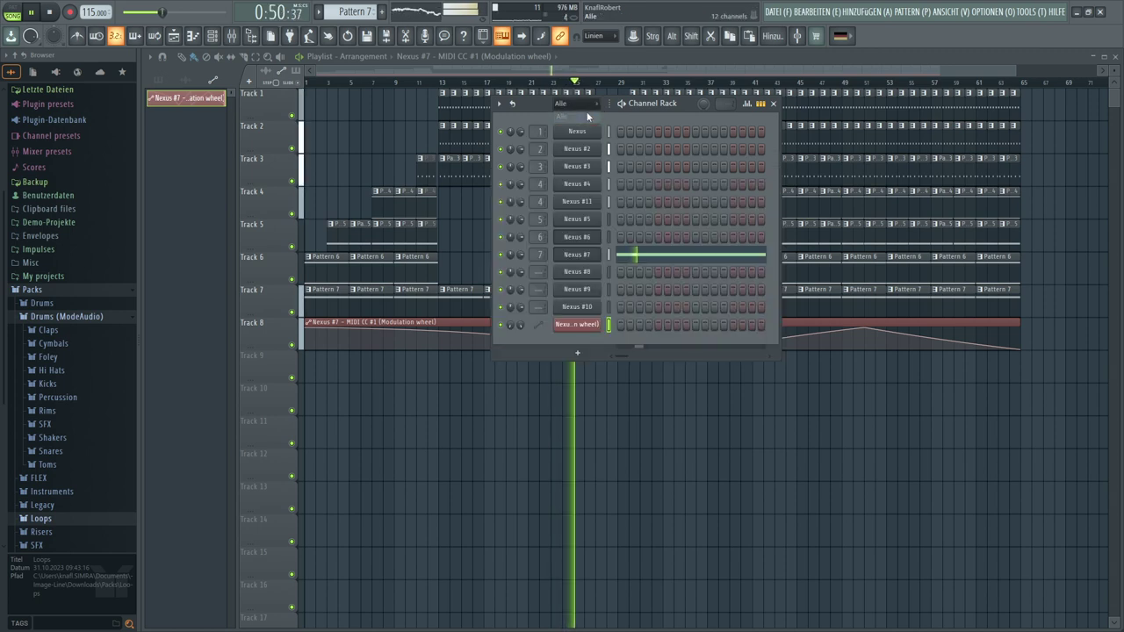
click(573, 255)
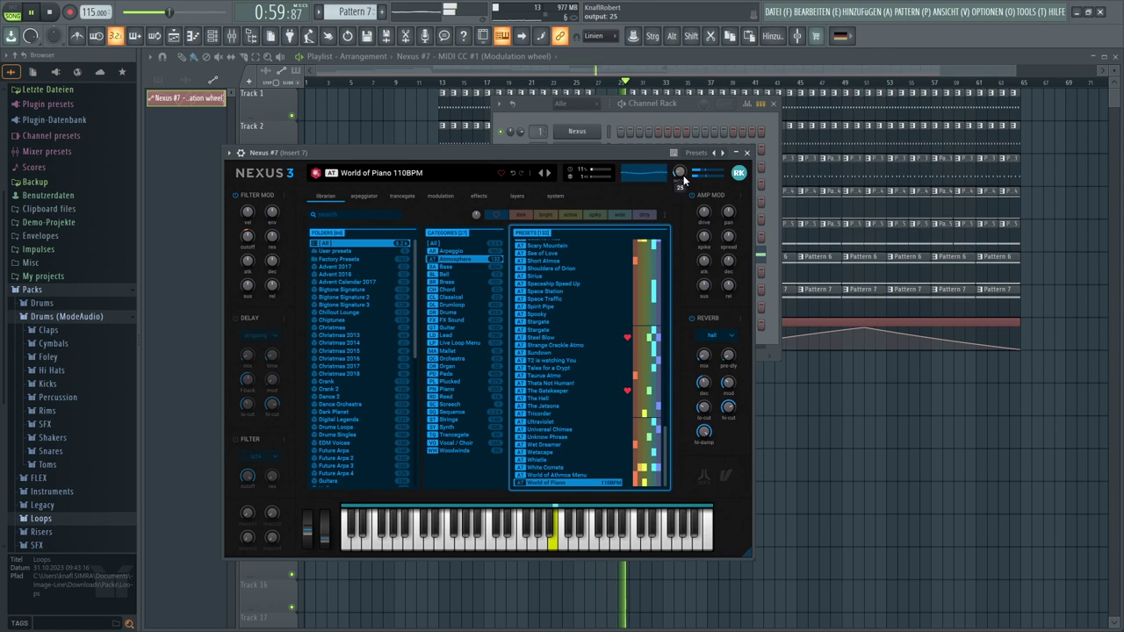
click(413, 121)
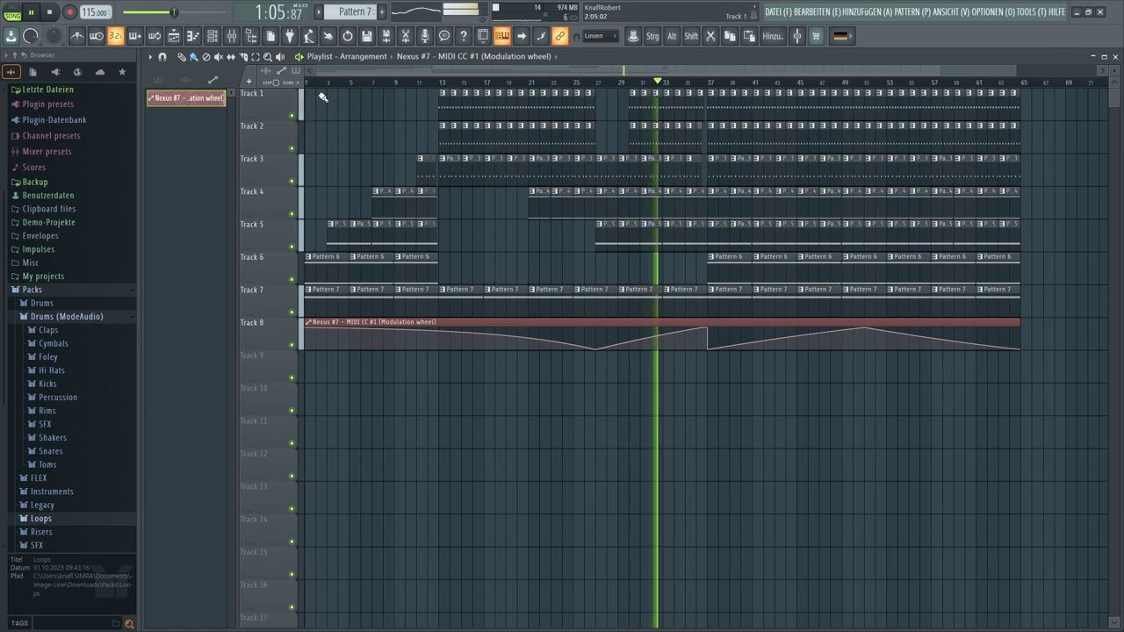
Replay the song from the start and reshape the modulation automation to dip to zero just before bar 13 and return to full at bar 13
click(50, 13)
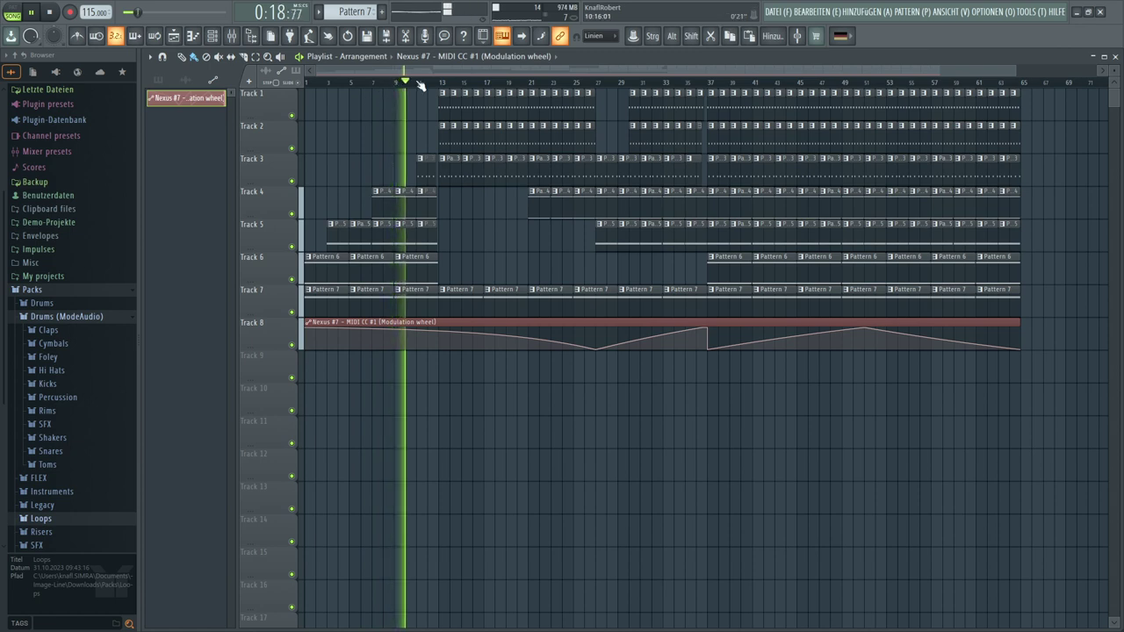
scroll(420, 84, up, 2)
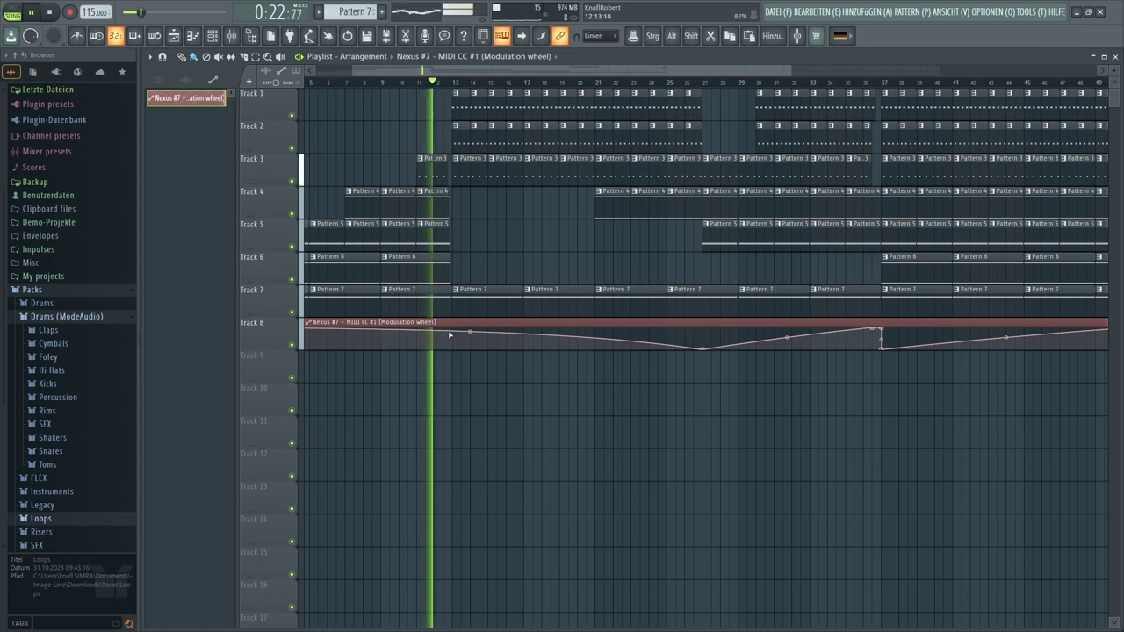
drag(449, 333, 446, 348)
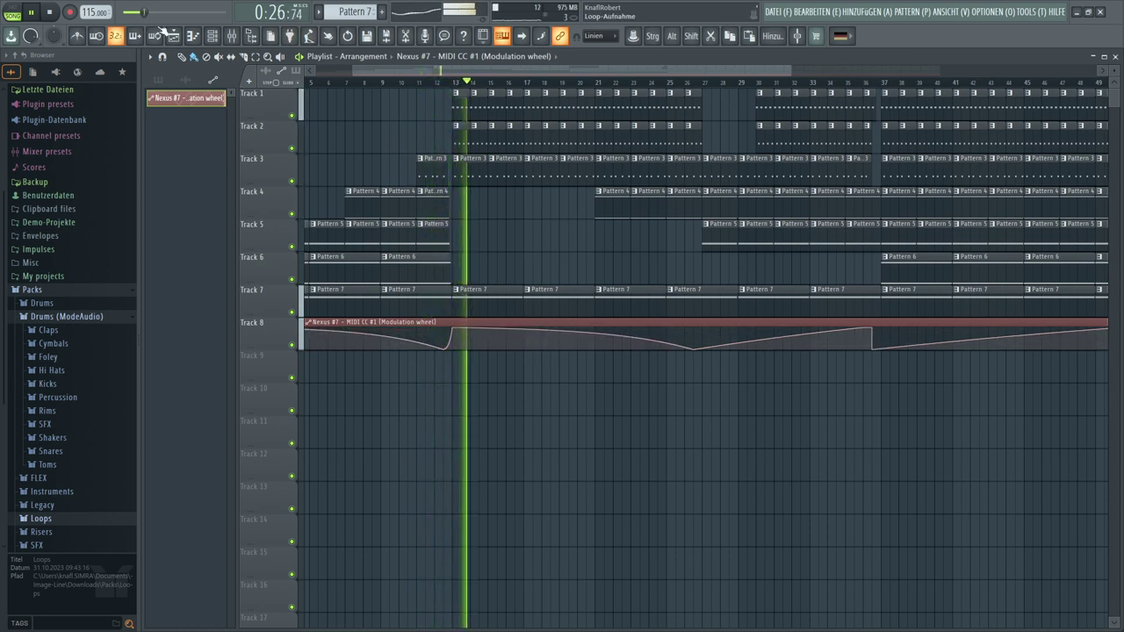
Replay the song from the start and shift the modulation automation's second low to bar 27, moving the following drop to bar 37
click(50, 13)
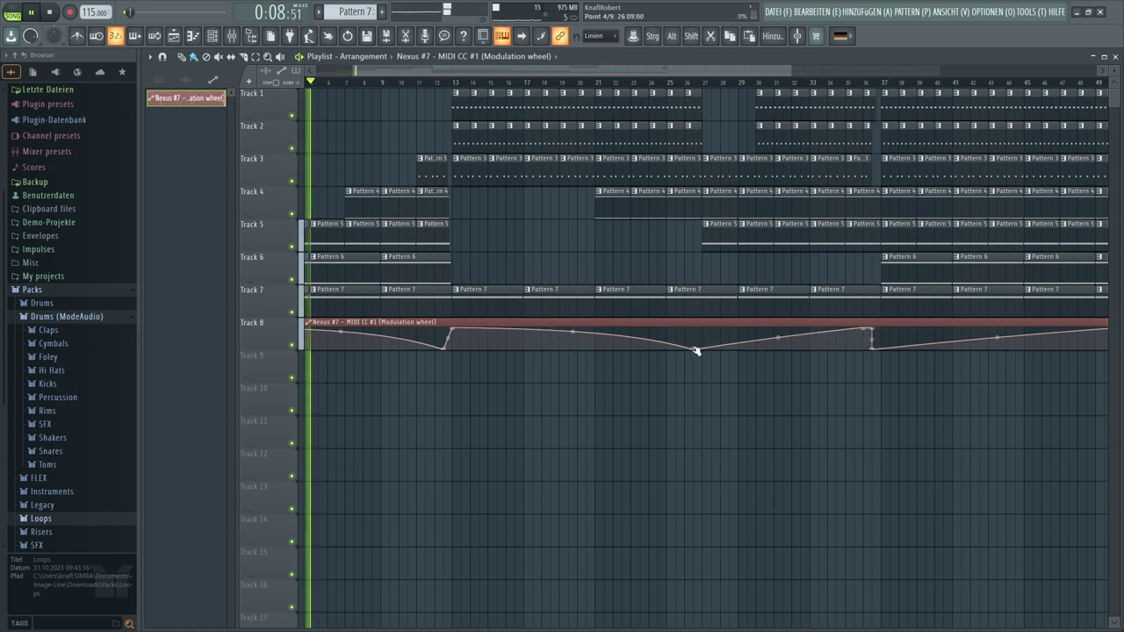
drag(695, 349, 703, 350)
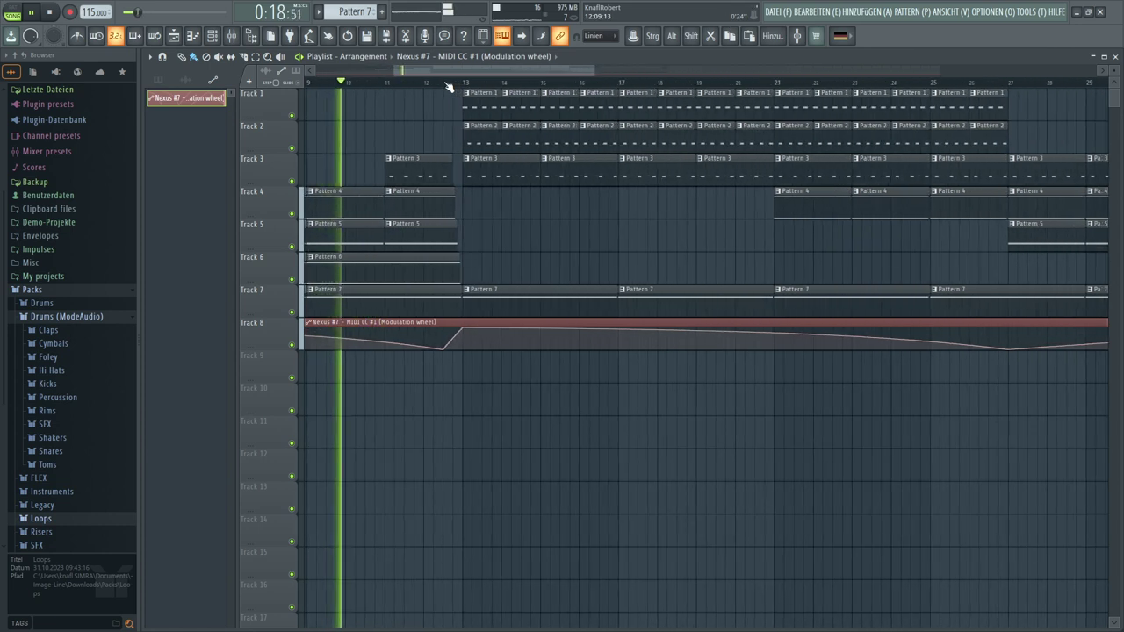
scroll(447, 86, up, 3)
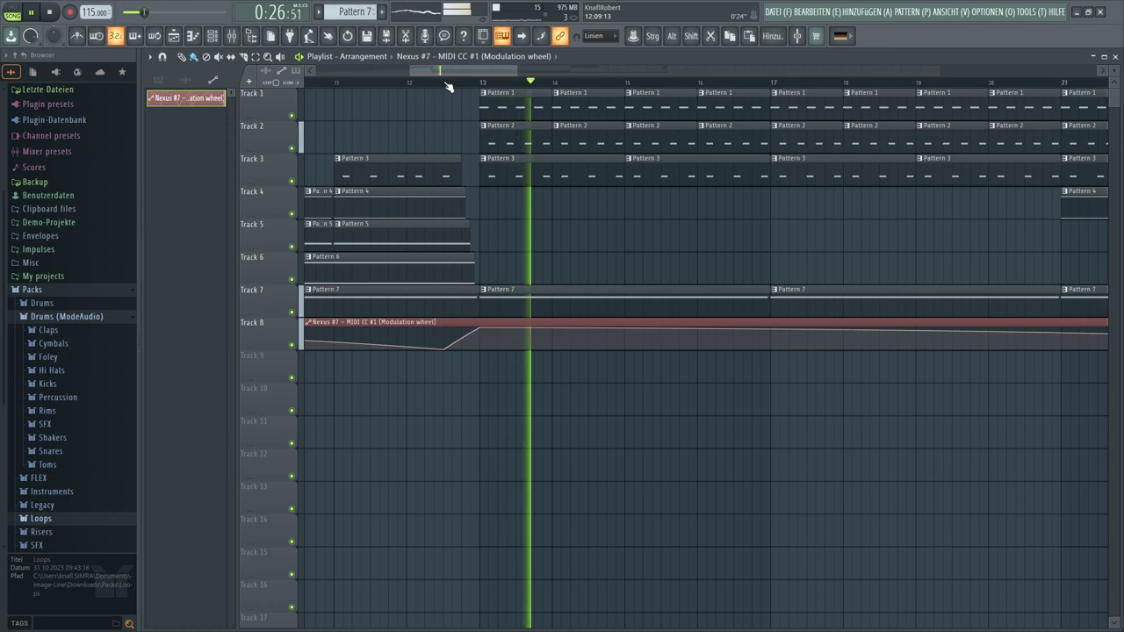
Delete the Pattern 3 clips on Track 3 between bars 25 and 37
drag(518, 70, 887, 75)
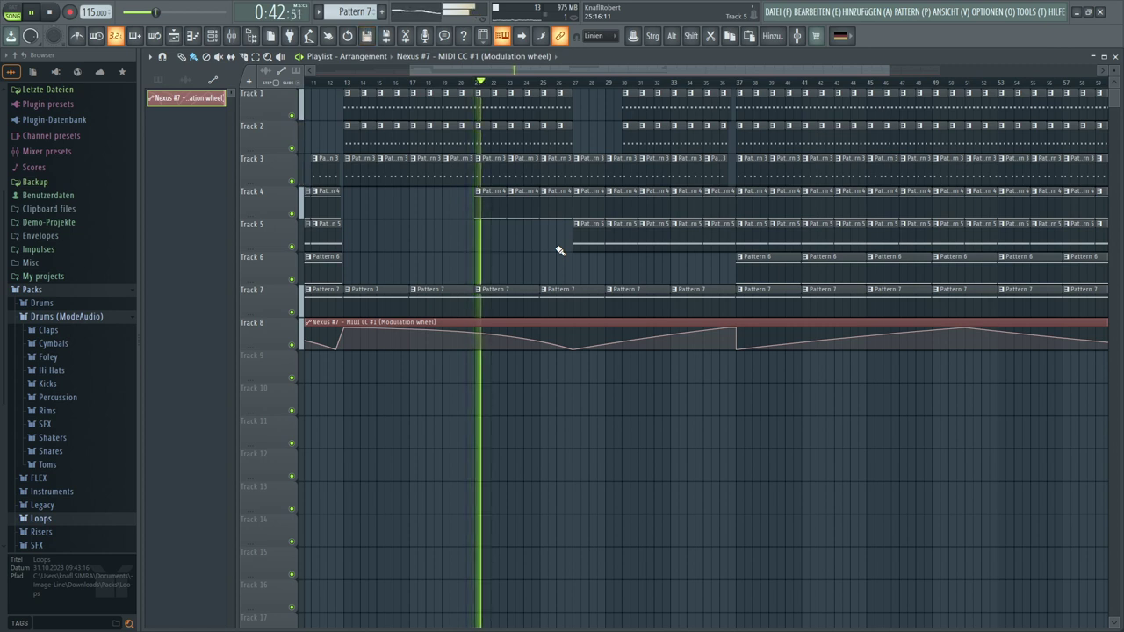
right_click(553, 175)
right_click(585, 175)
right_click(619, 178)
right_click(651, 181)
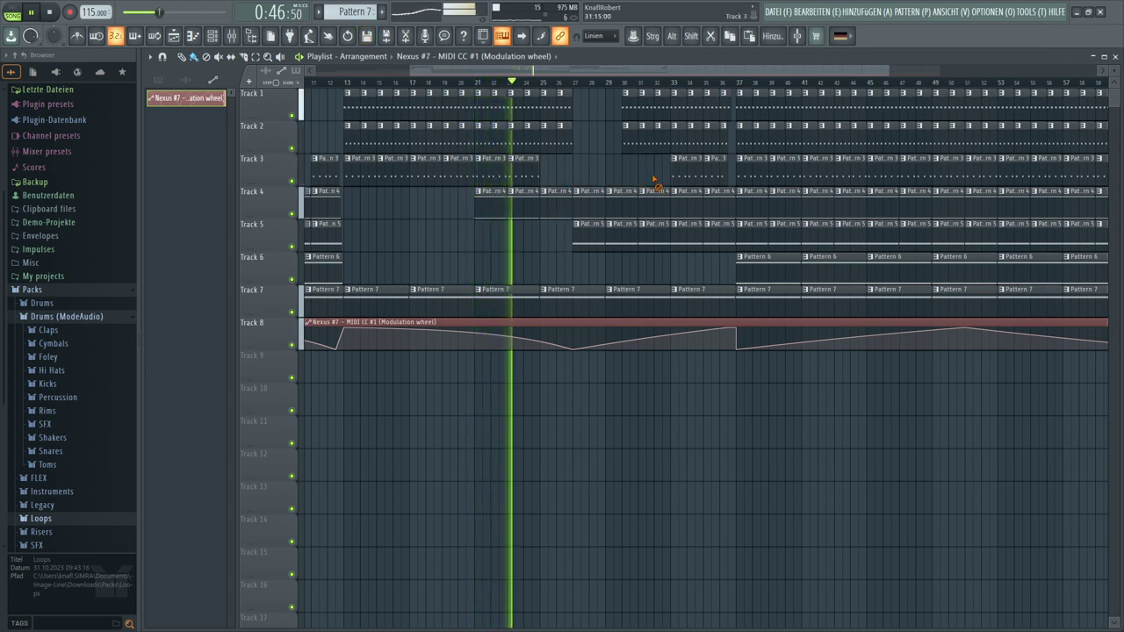
right_click(683, 180)
right_click(715, 177)
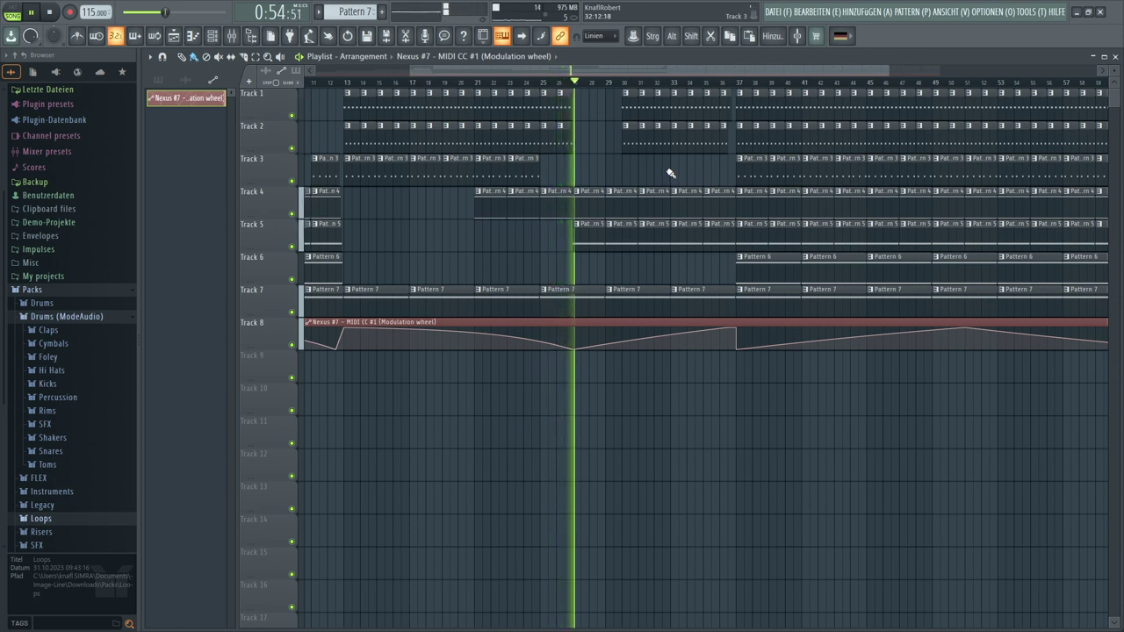
Remove the Pattern 2 clips on Track 2 from bar 30 up to bar 37
right_click(627, 151)
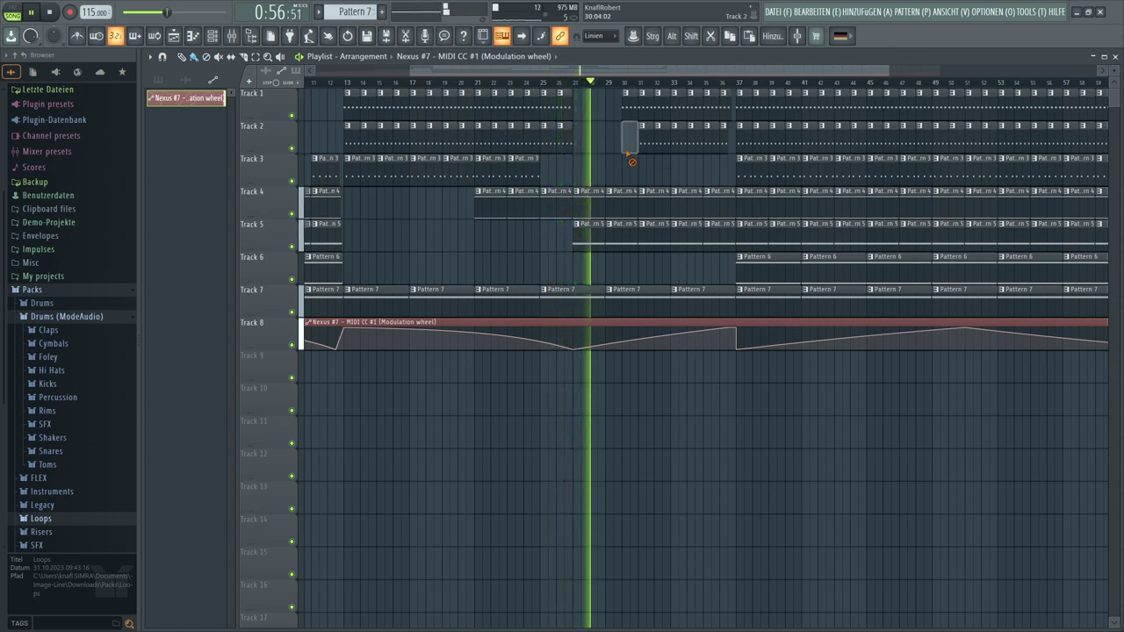
right_click(645, 152)
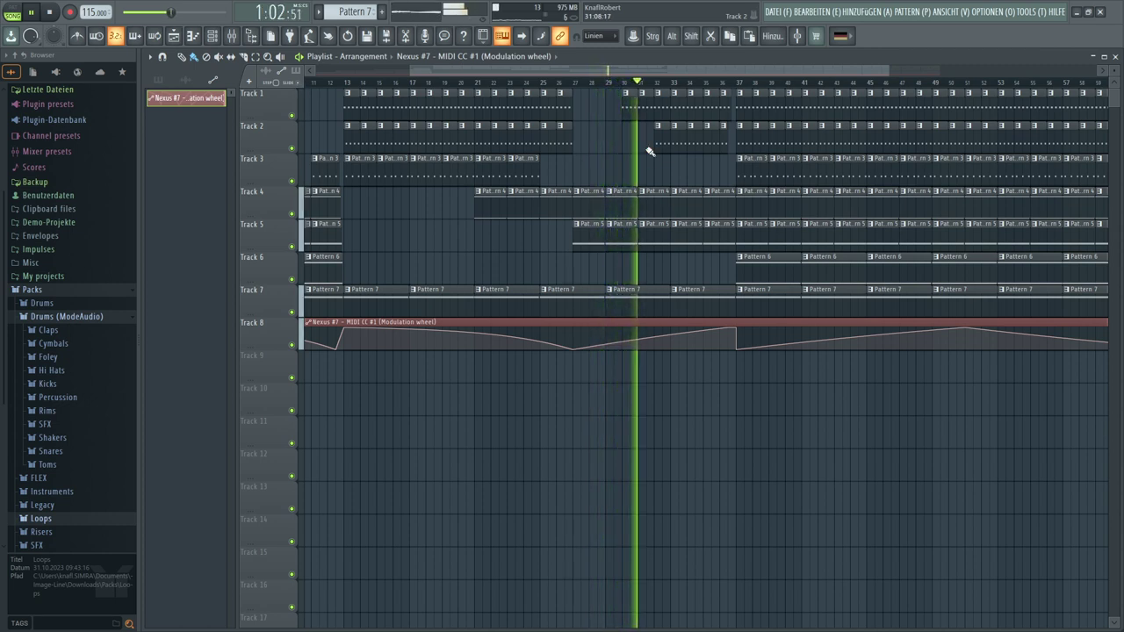
right_click(660, 151)
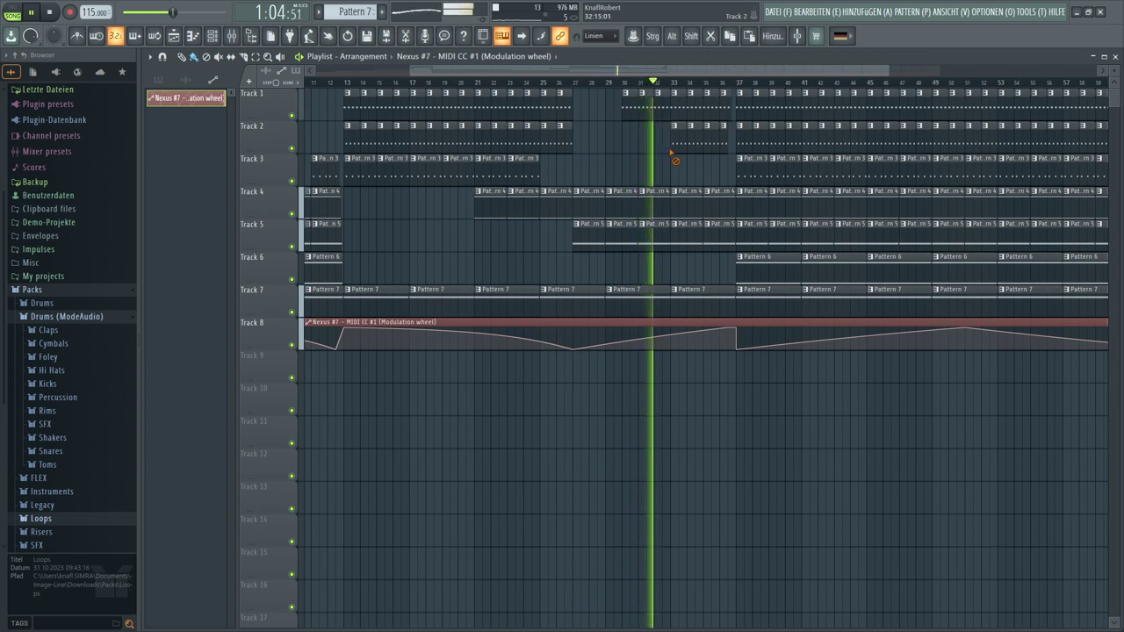
right_click(674, 151)
right_click(692, 151)
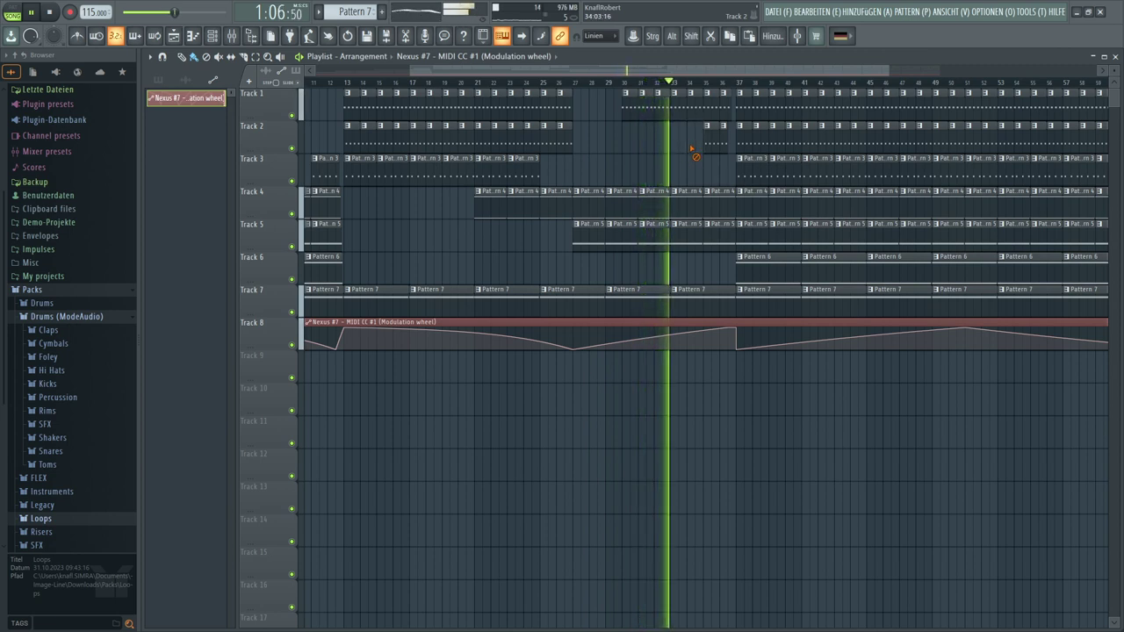
right_click(708, 153)
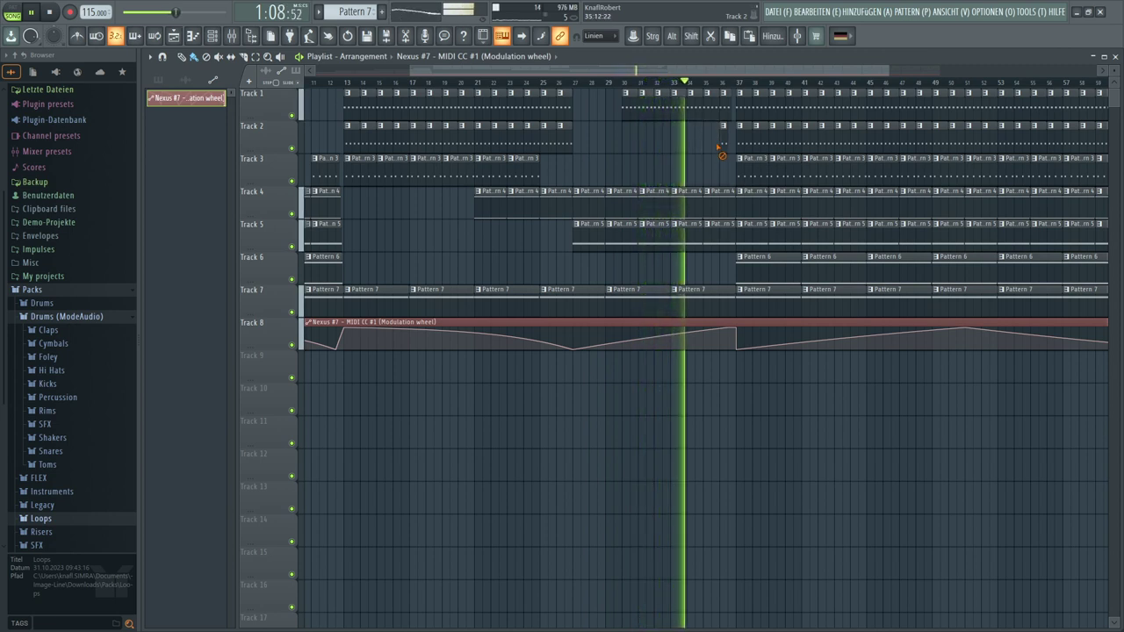
right_click(724, 151)
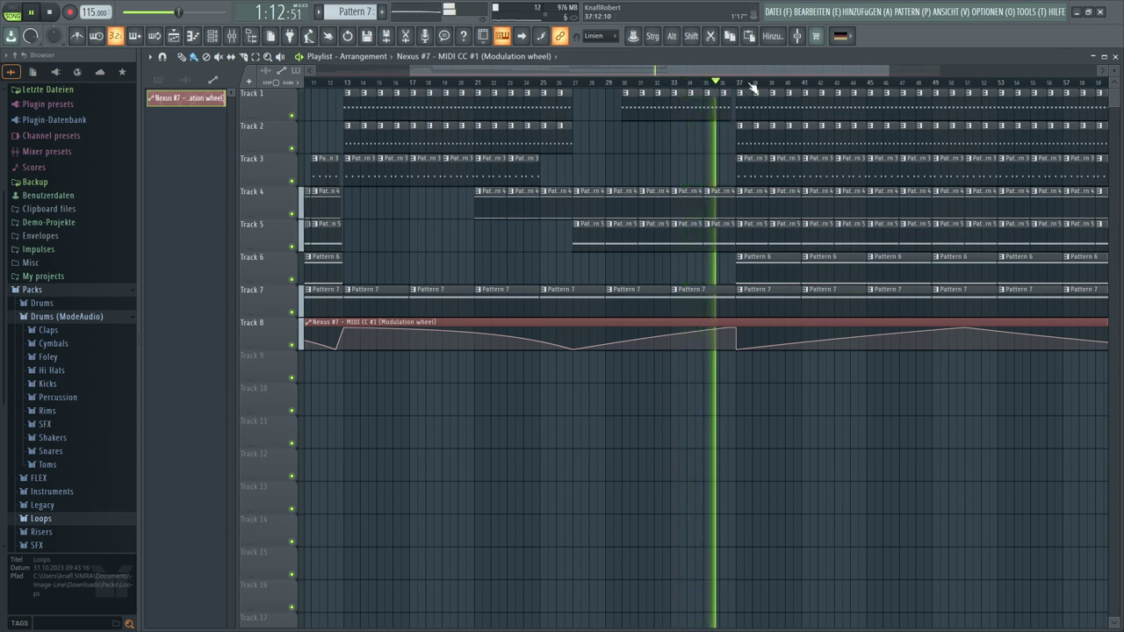
List the patterns in the picker and slice the modulation wheel automation clip on Track 8 at bar 37
scroll(746, 88, up, 3)
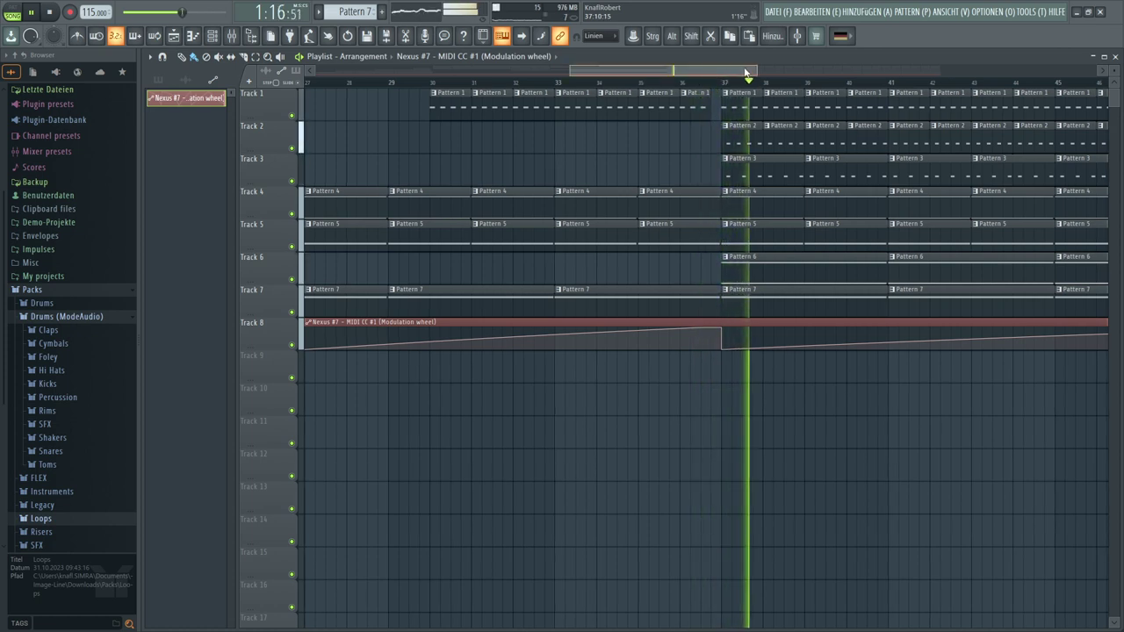
scroll(790, 88, right, 5)
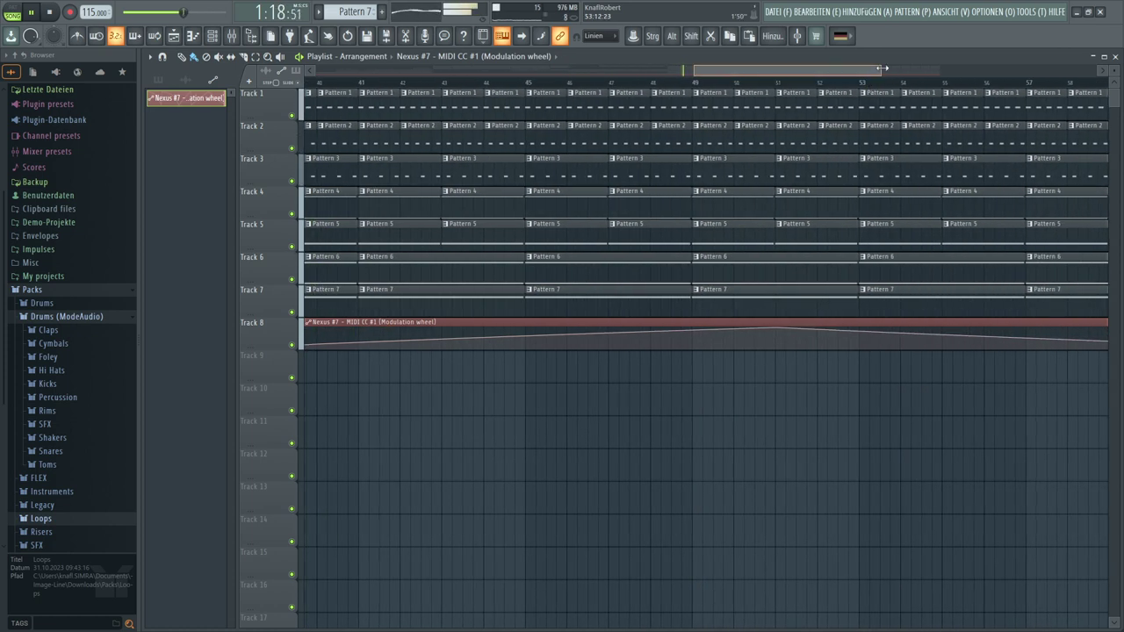
scroll(947, 102, down, 3)
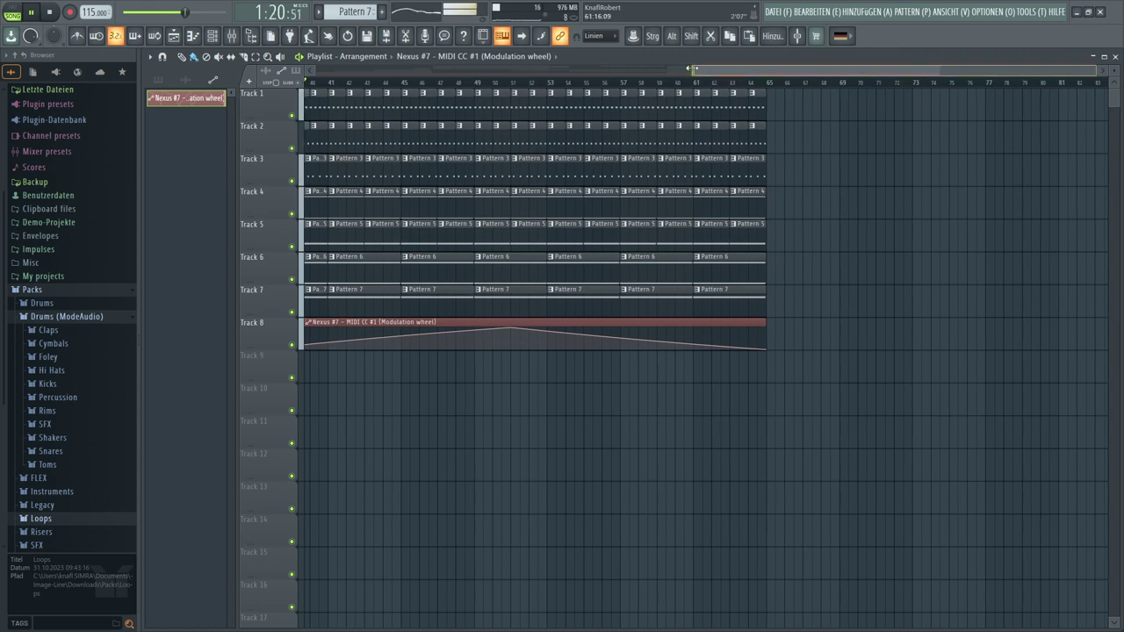
drag(692, 69, 224, 73)
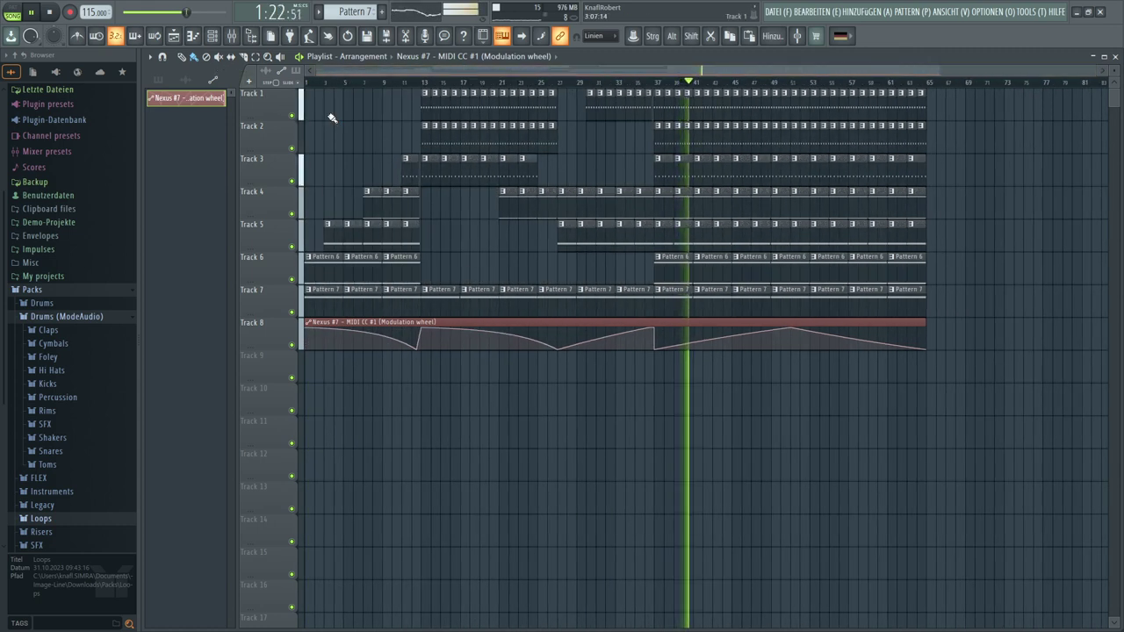
click(158, 80)
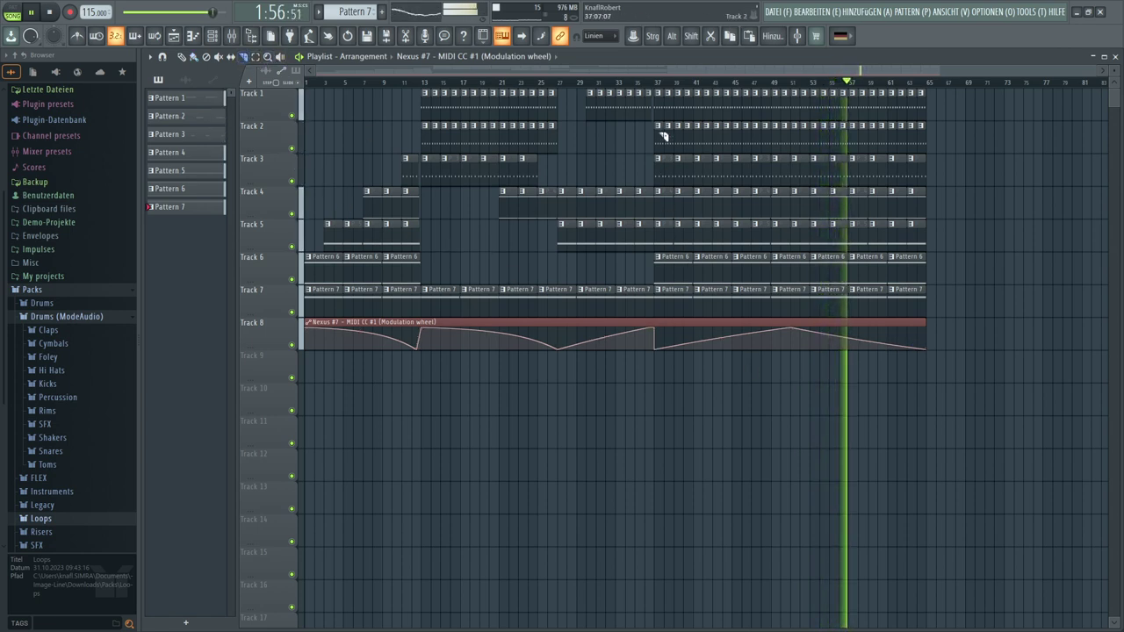
scroll(665, 84, up, 3)
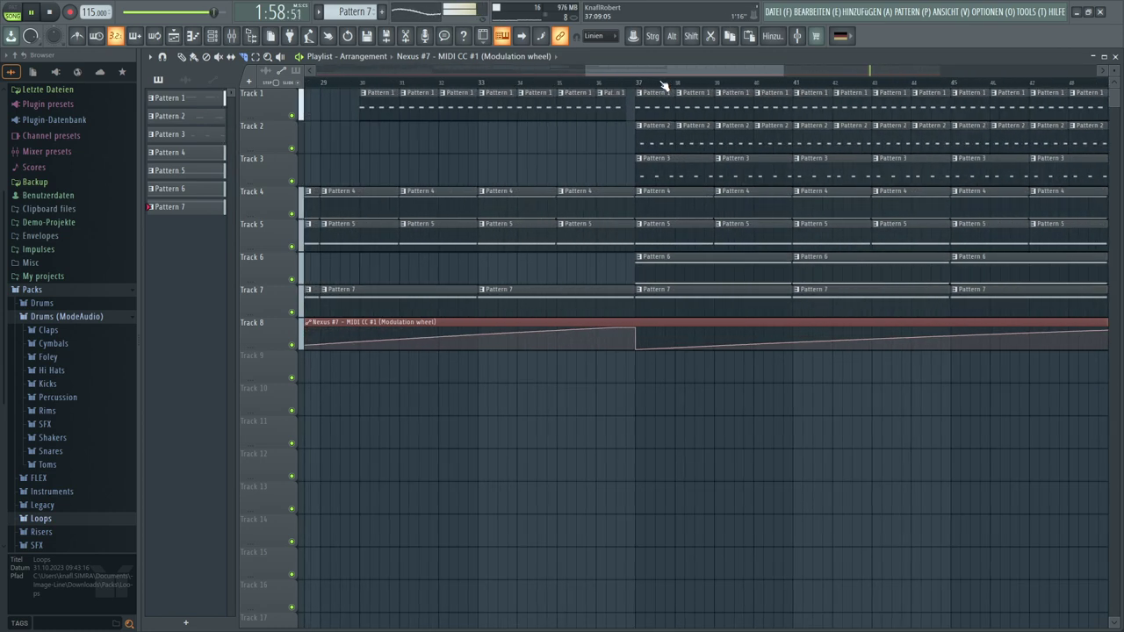
scroll(664, 88, up, 2)
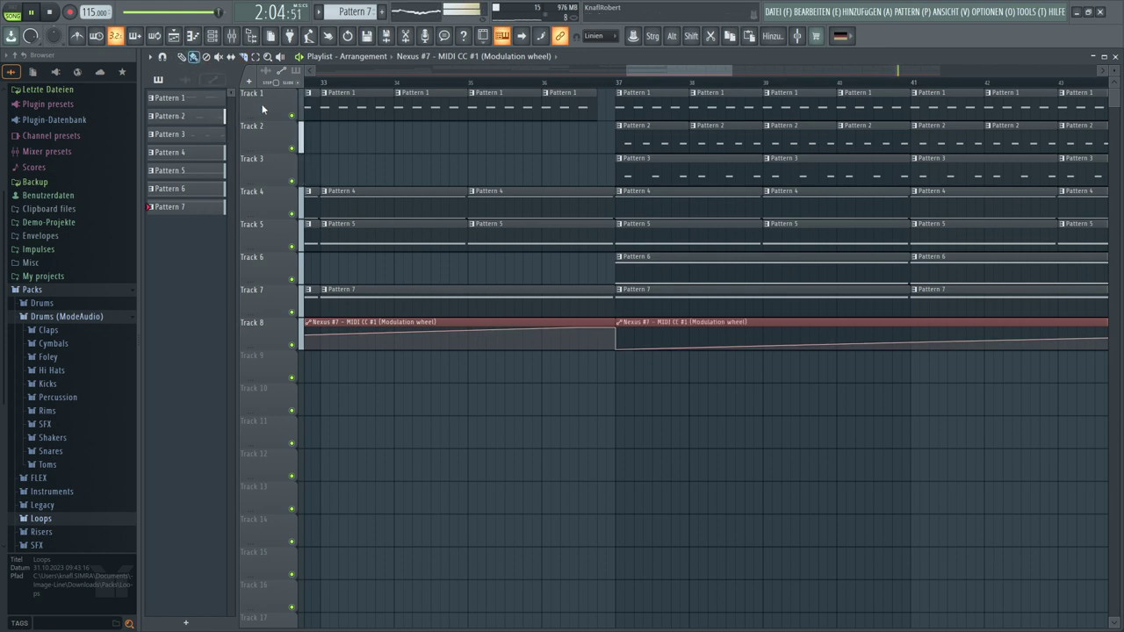
scroll(738, 90, down, 5)
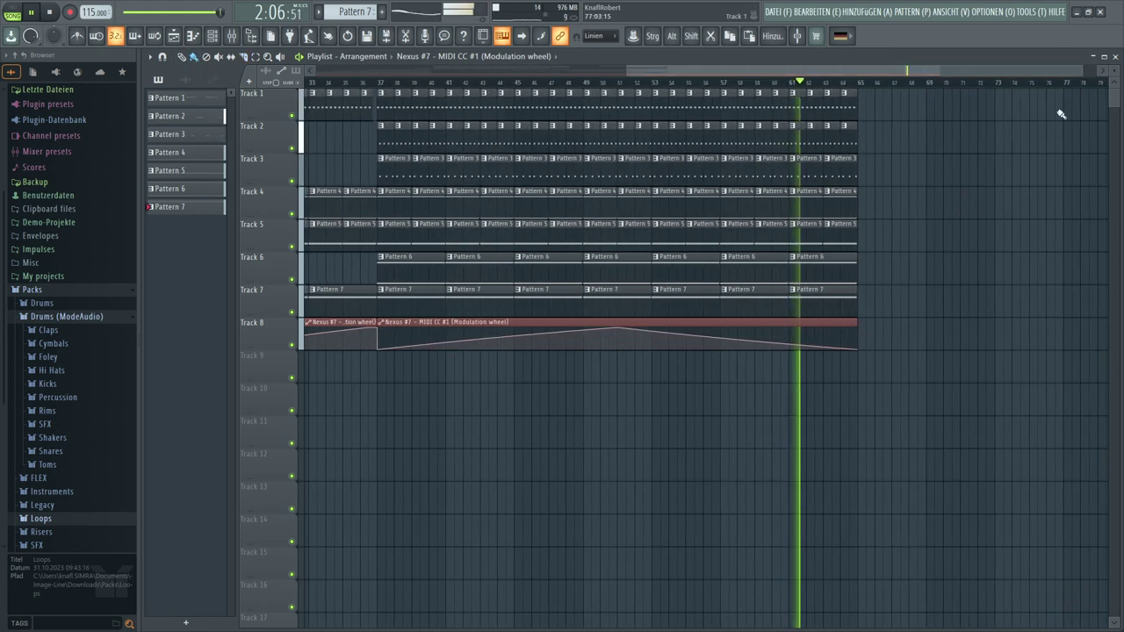
Select all clips on Tracks 1 to 8 between bars 37 and 65 and duplicate them twice, up to bar 121
drag(939, 380, 381, 88)
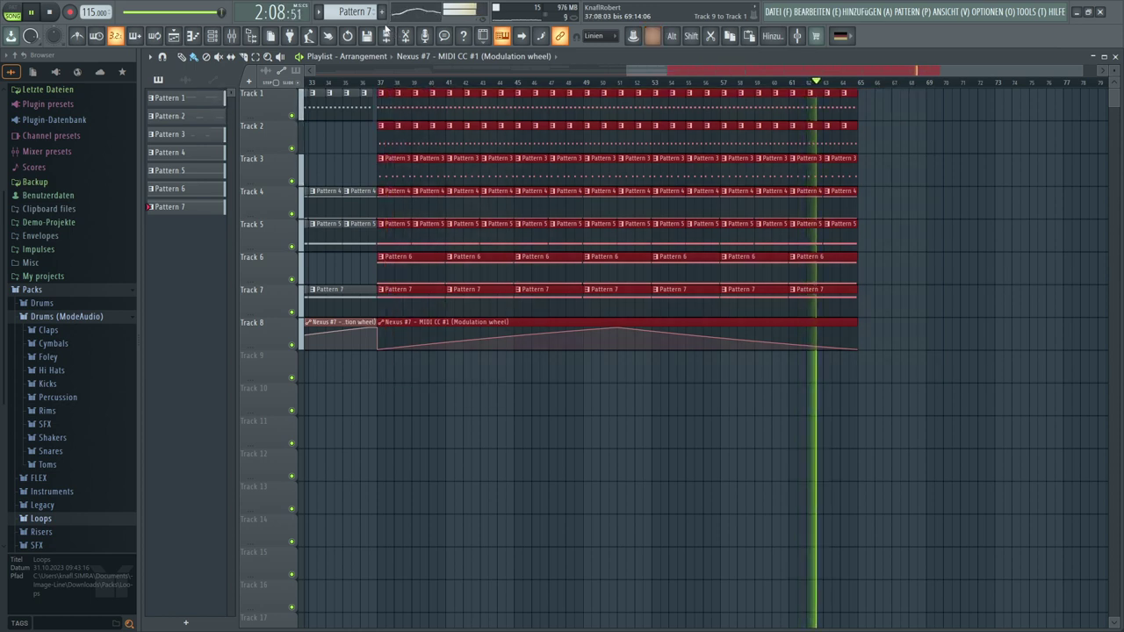
key(ctrl+b)
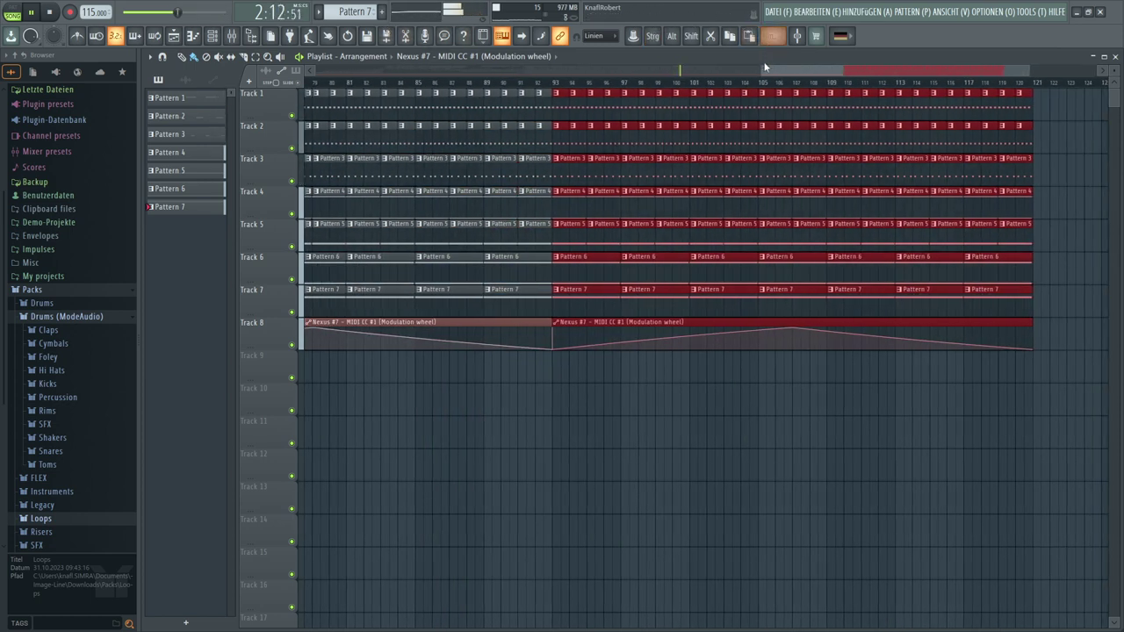
drag(761, 66, 408, 82)
click(471, 466)
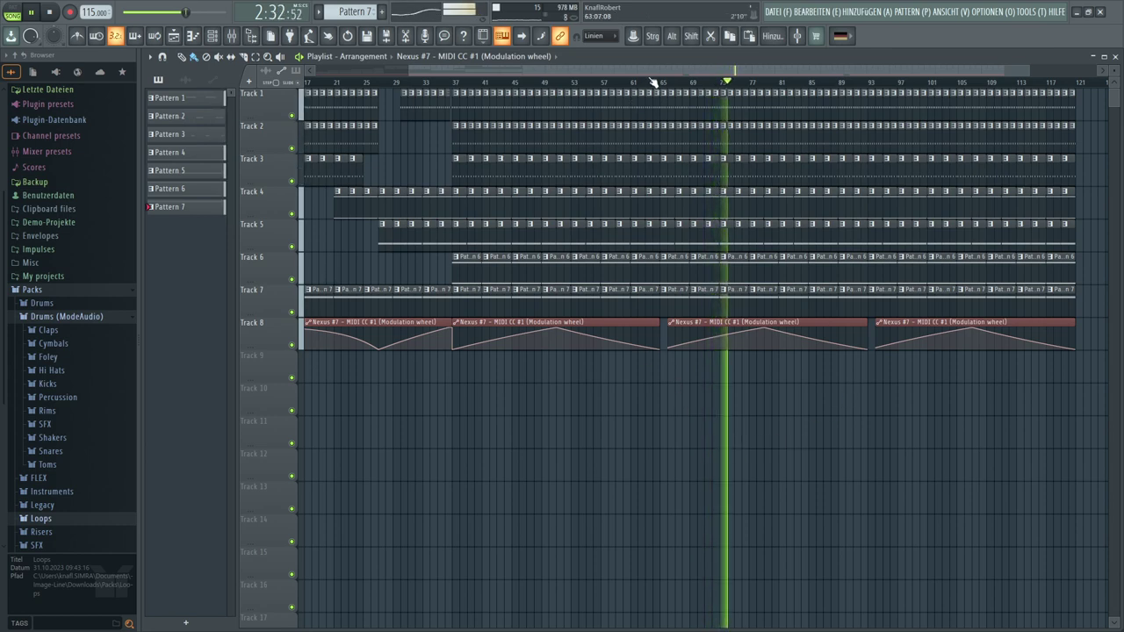
Extend the starts of the two copied modulation automation clips back to bars 65 and 93 to close the gaps on Track 8
scroll(654, 82, up, 5)
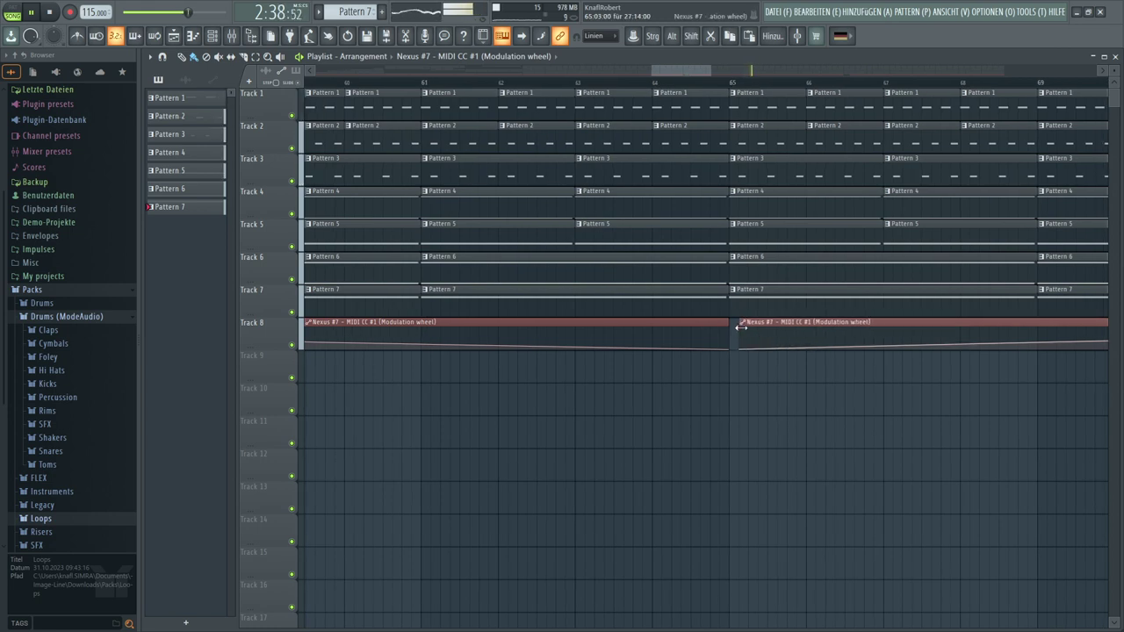
drag(692, 70, 850, 101)
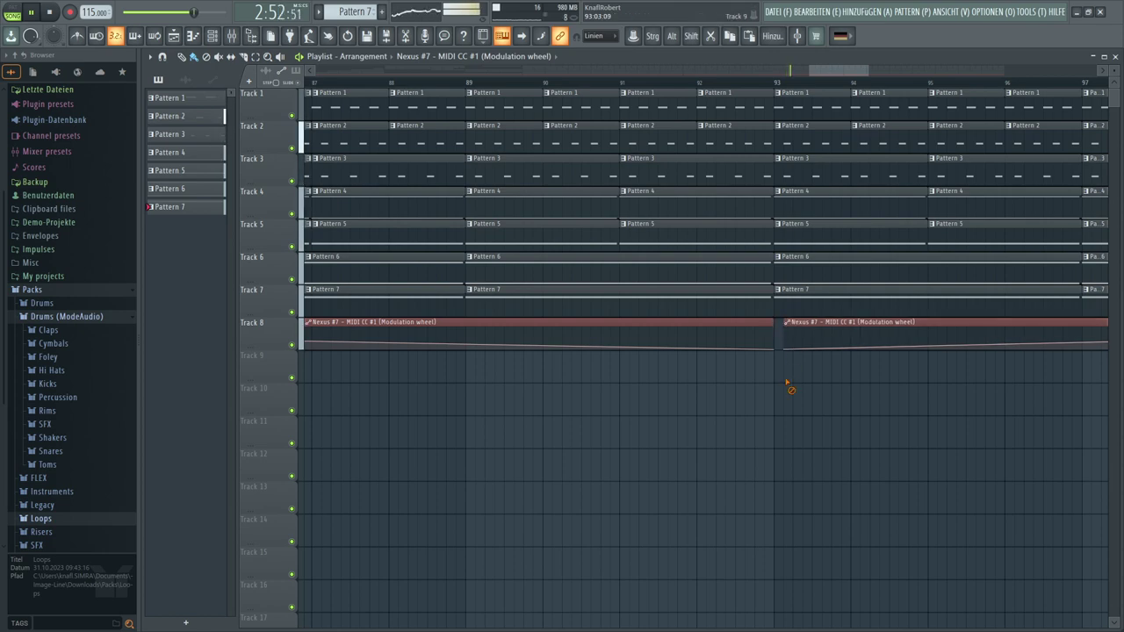
scroll(730, 68, down, 5)
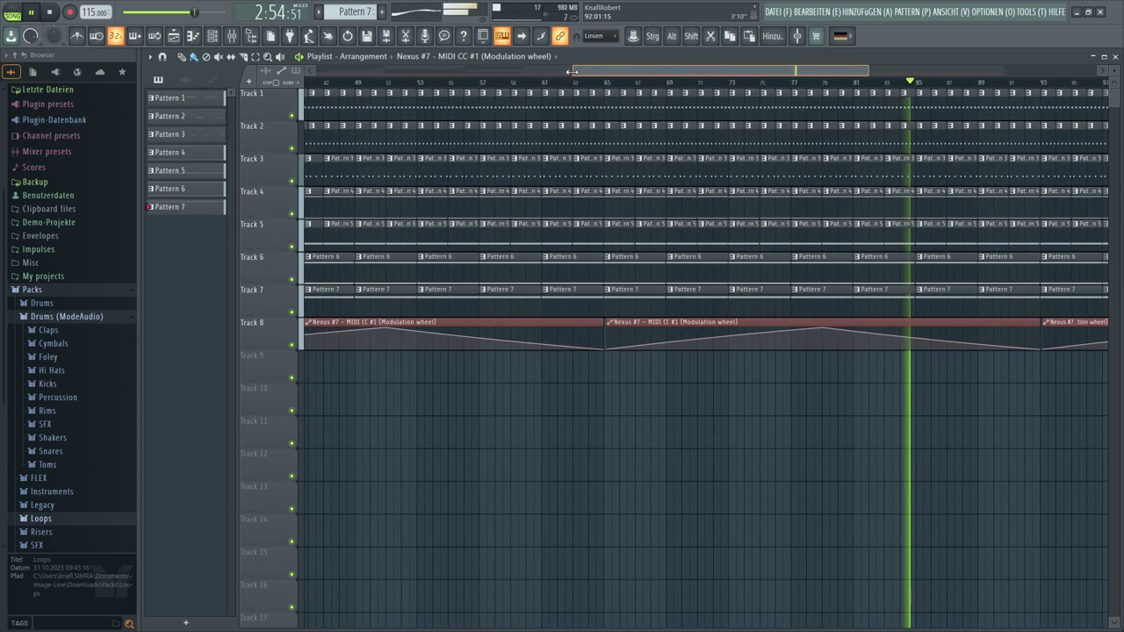
drag(730, 68, 850, 71)
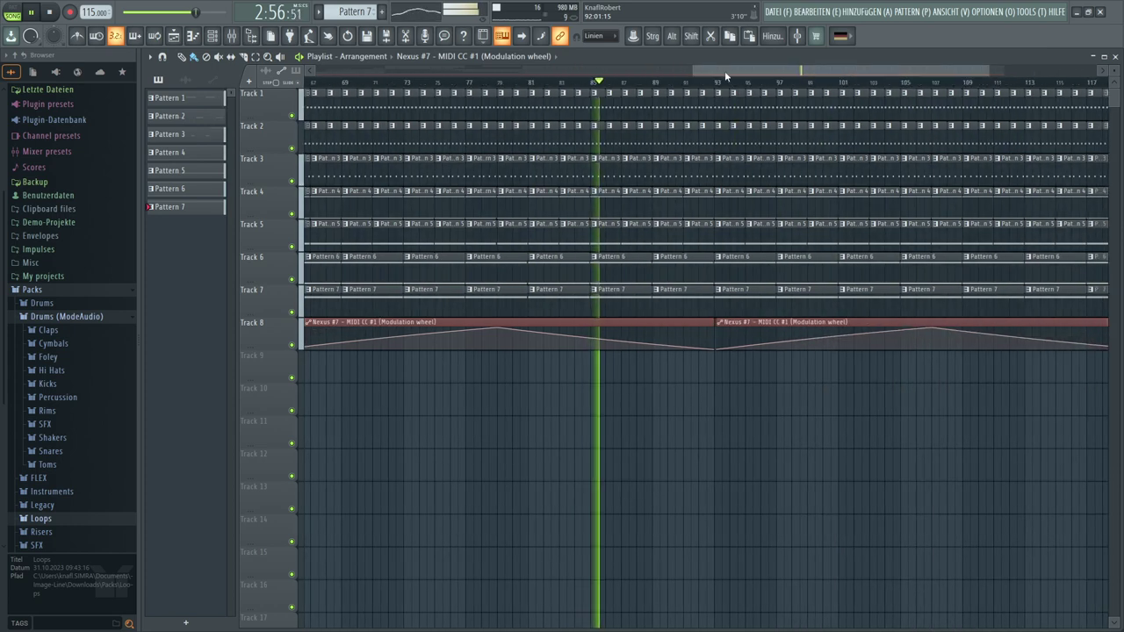
drag(693, 70, 318, 68)
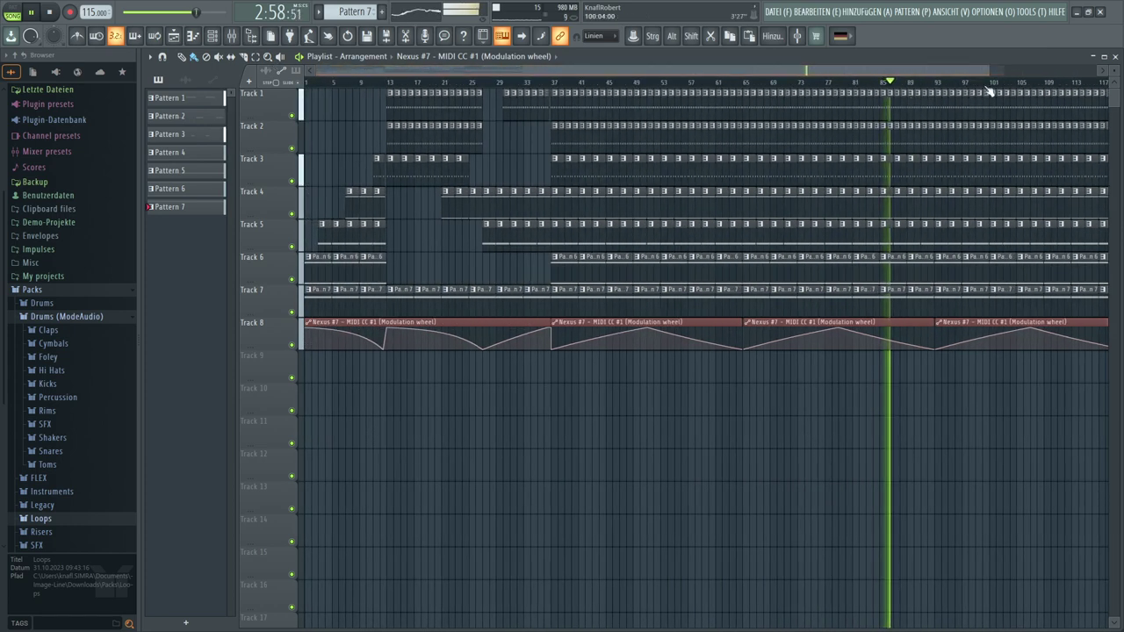
drag(997, 70, 1098, 70)
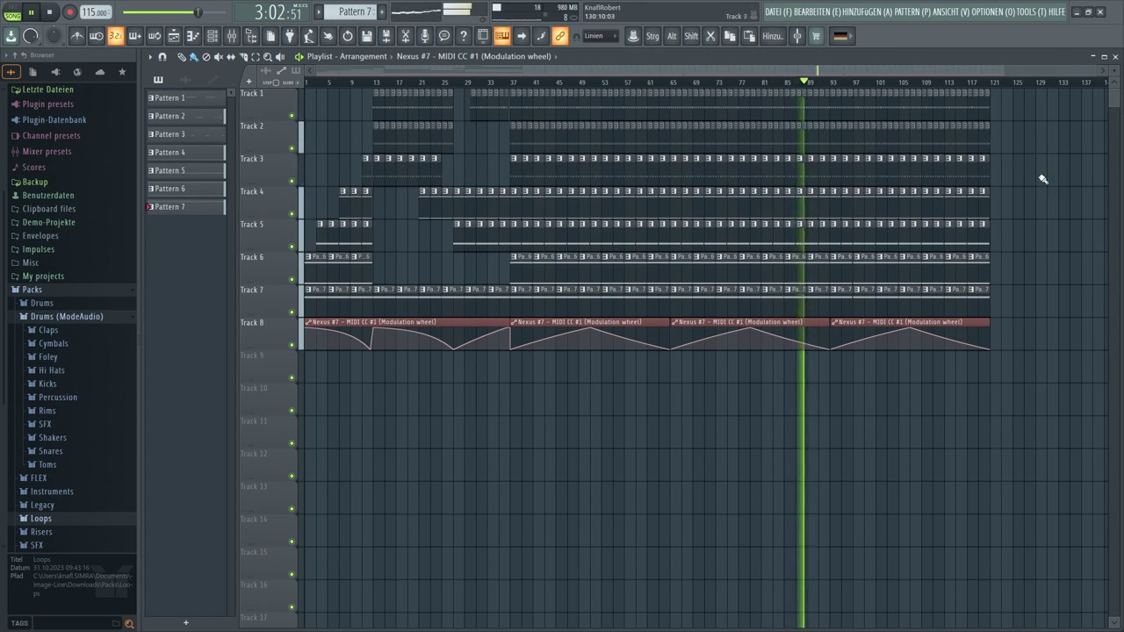
Show the Channel Rack and switch to a new, empty Pattern 8
click(212, 35)
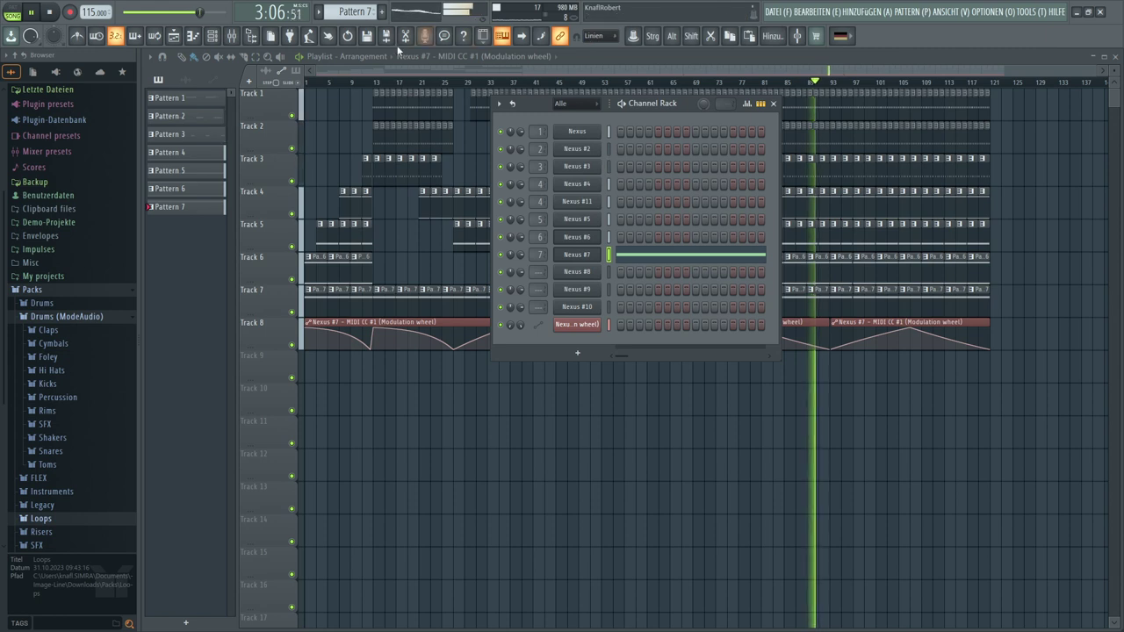
scroll(355, 16, down, 1)
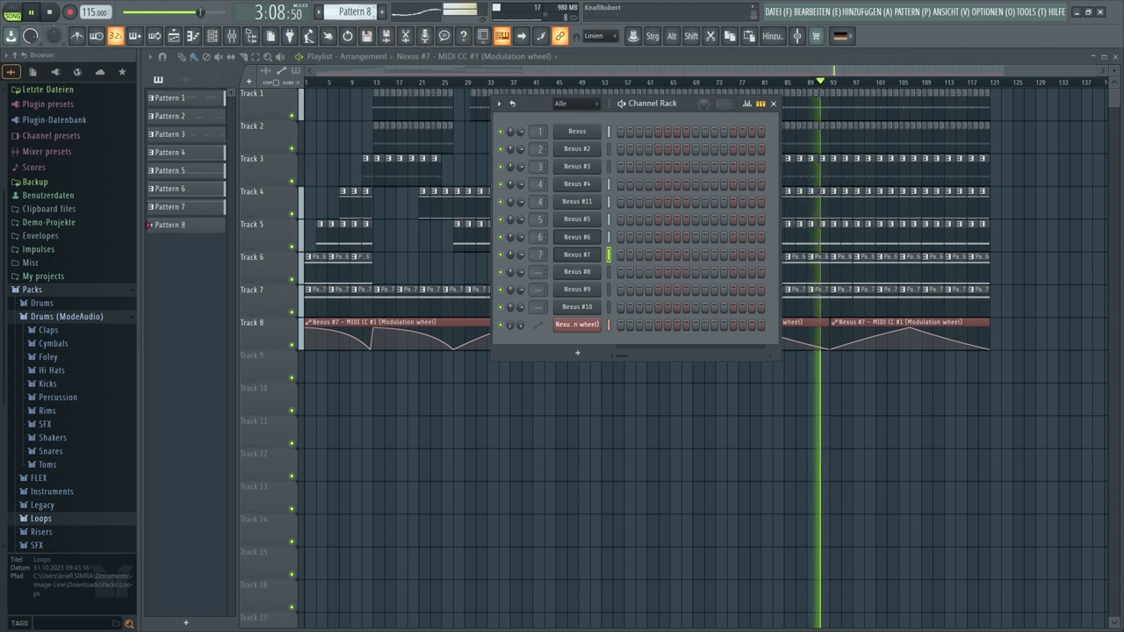
Route Nexus #8 to mixer insert 8 and open its plugin window in full view
drag(659, 103, 518, 124)
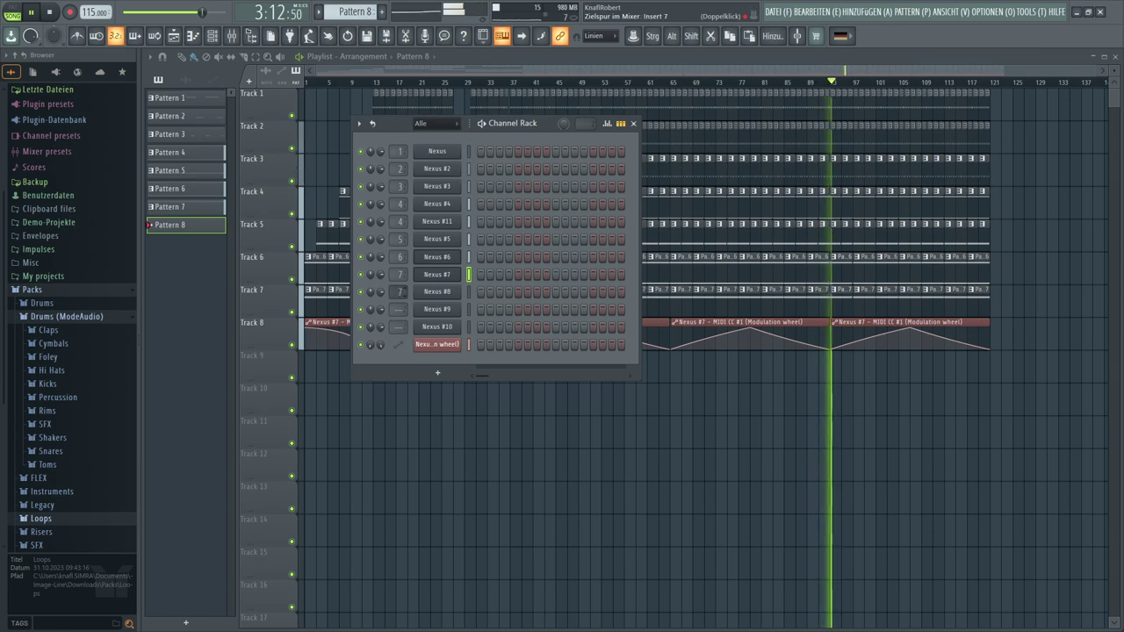
scroll(399, 291, up, 1)
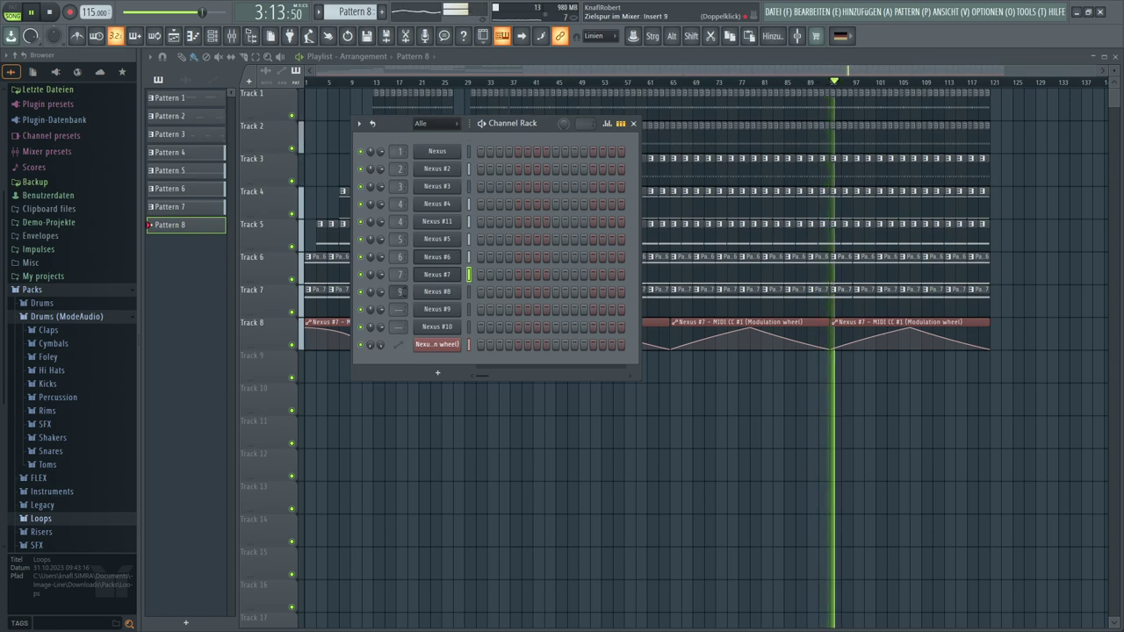
click(434, 296)
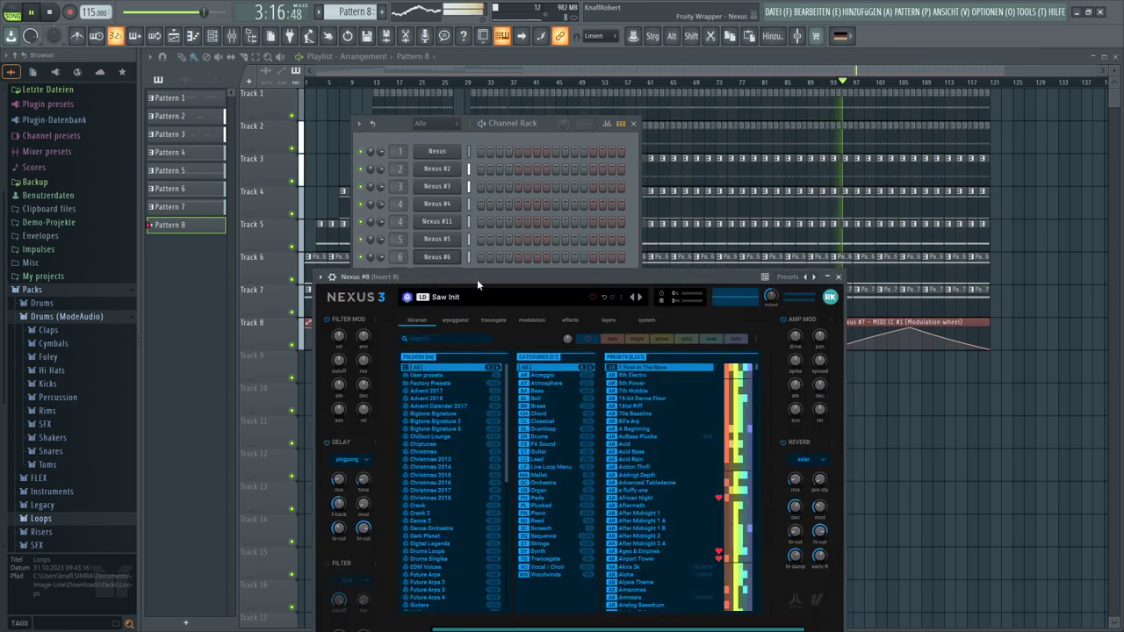
drag(477, 279, 455, 176)
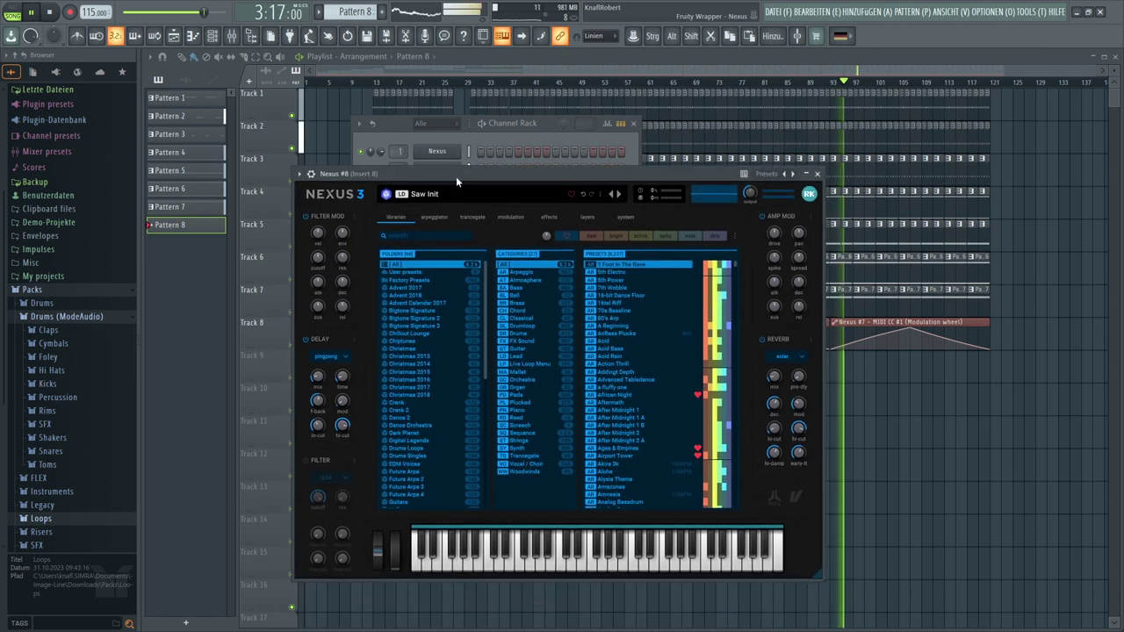
Filter the Nexus #8 presets to the Lead category and load the Axx Alone preset
click(532, 359)
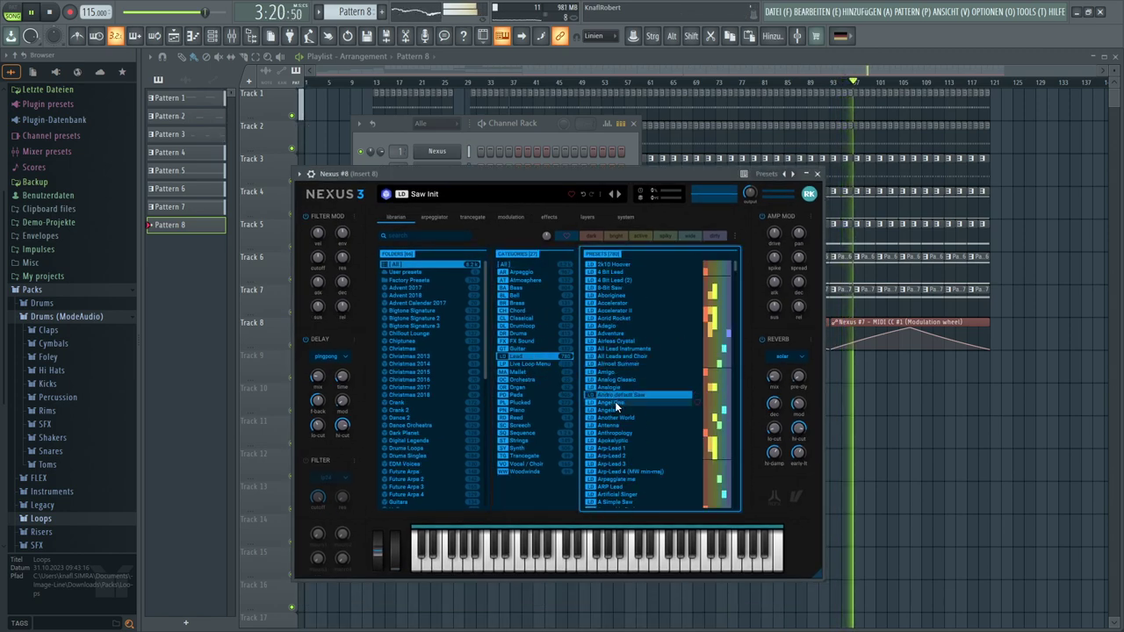
scroll(619, 450, down, 10)
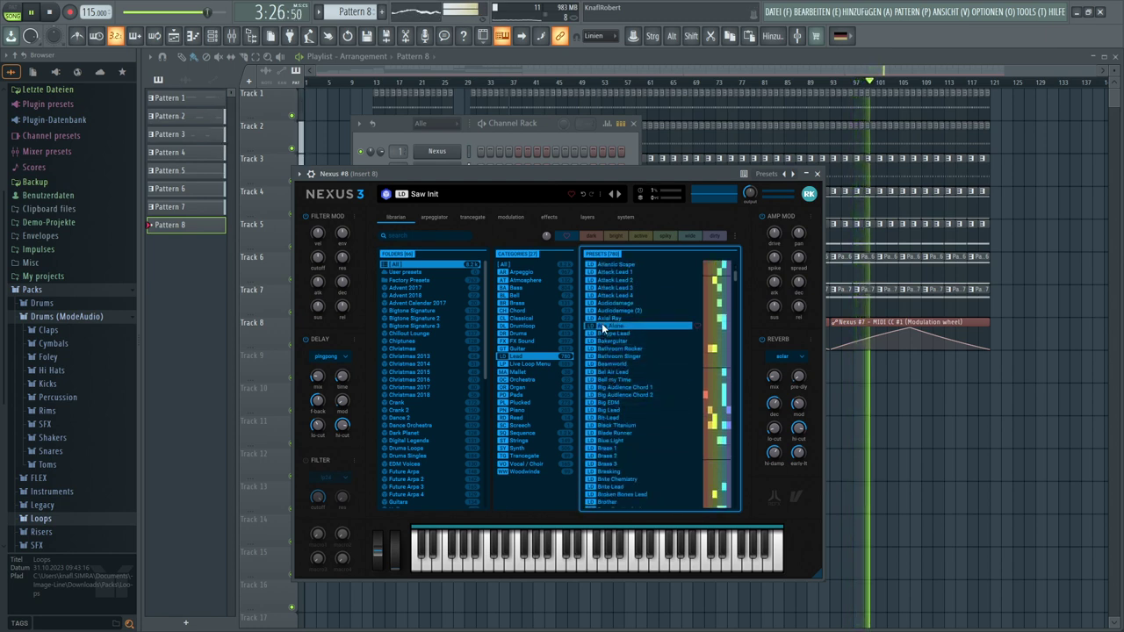
click(601, 324)
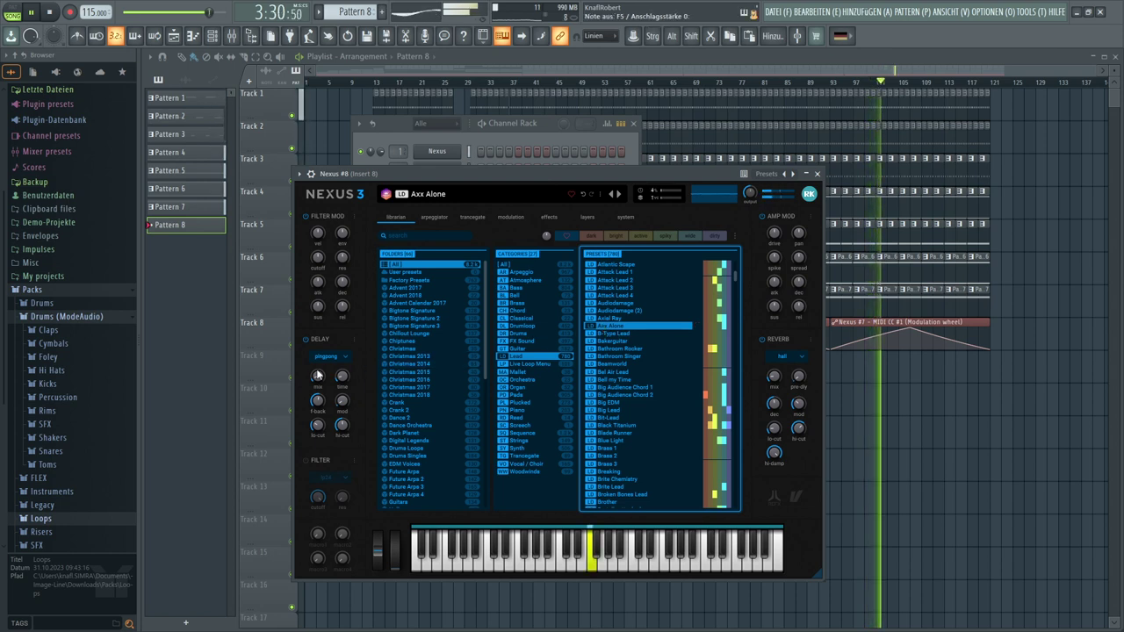
Raise the delay and reverb amounts on the Axx Alone preset and try the sound against the song
mouse_move(318, 376)
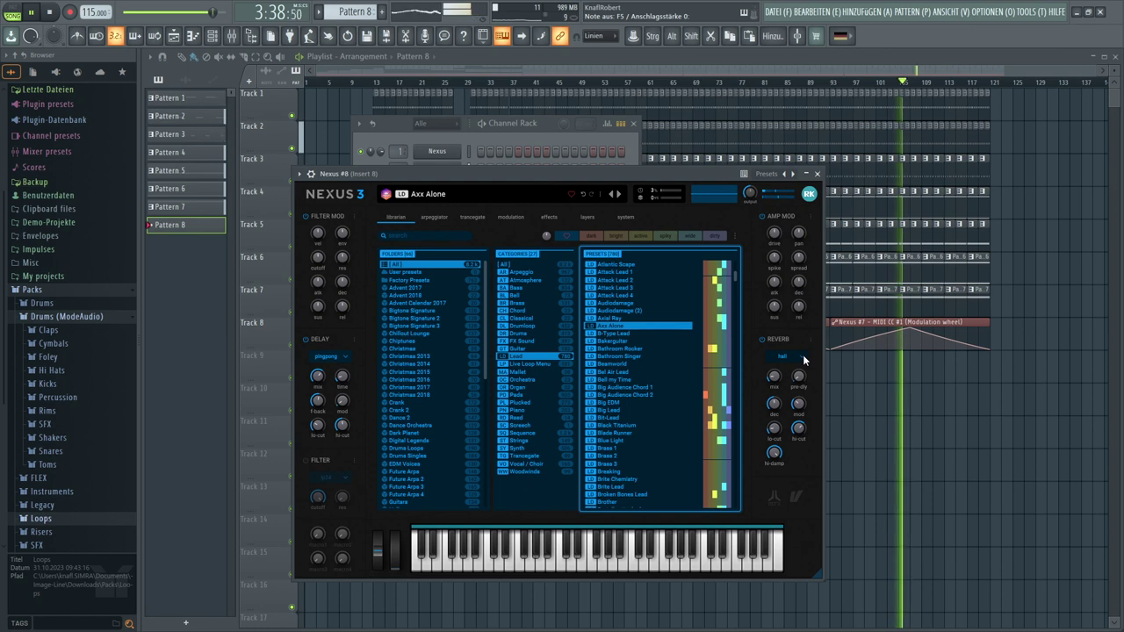
drag(320, 411, 316, 387)
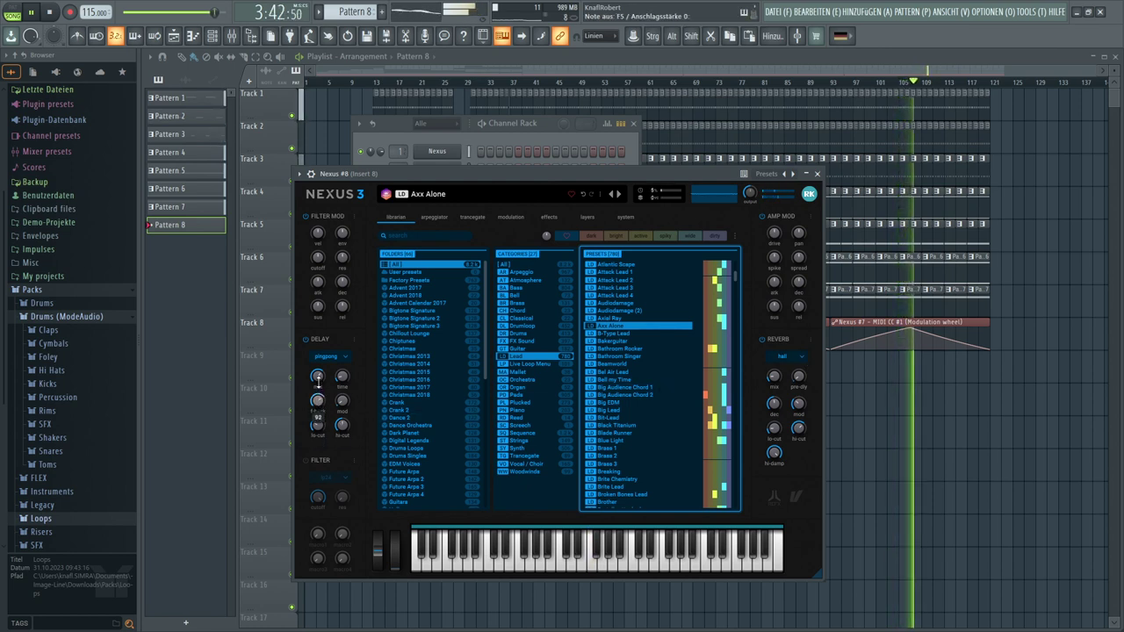
mouse_move(772, 404)
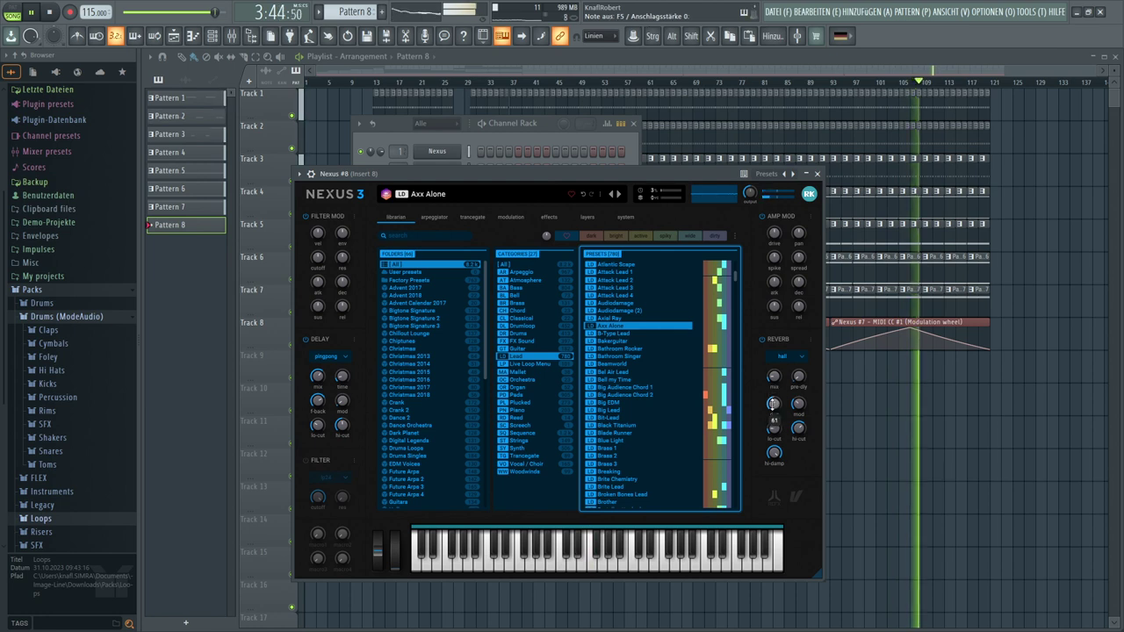
mouse_move(777, 378)
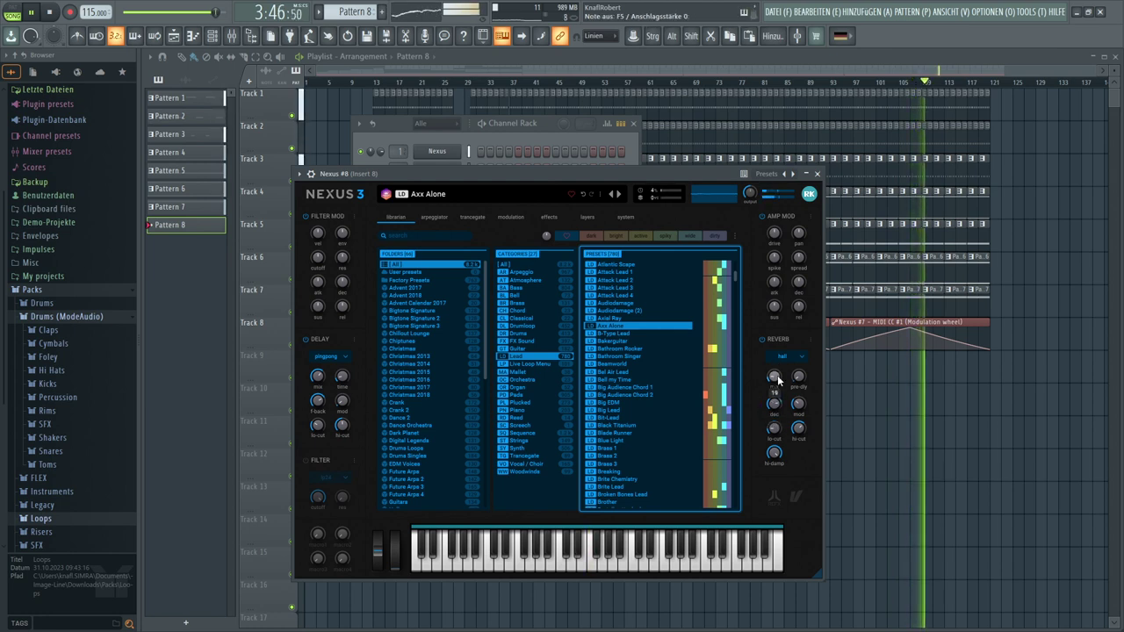
drag(777, 378, 777, 353)
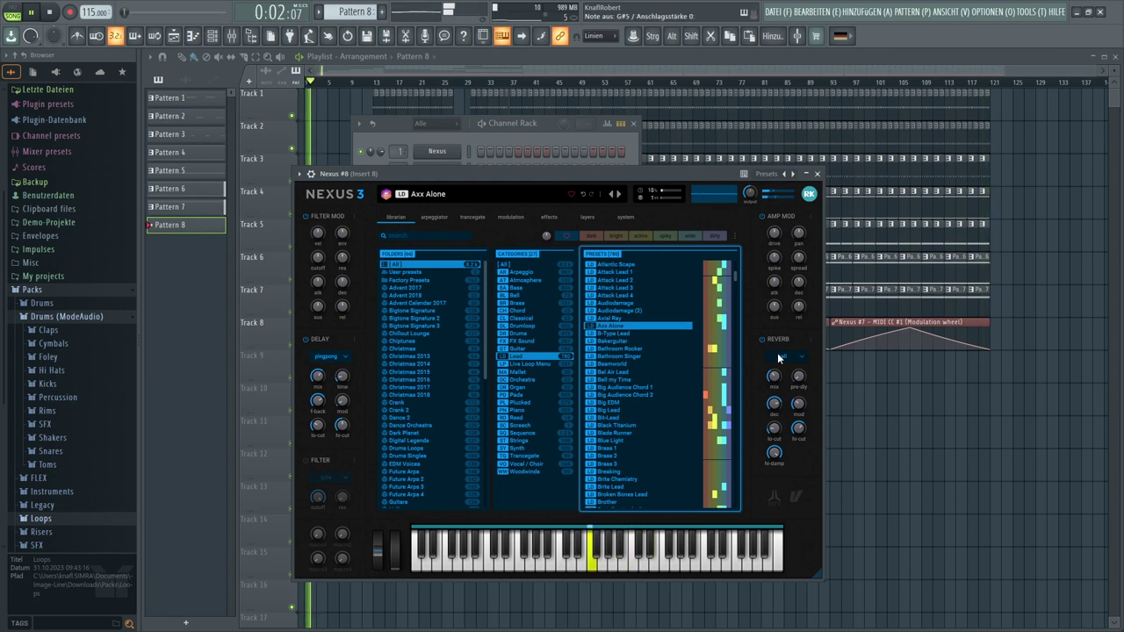
Replace the current Nexus #8 sound with the Bathroom Singer lead preset
click(623, 342)
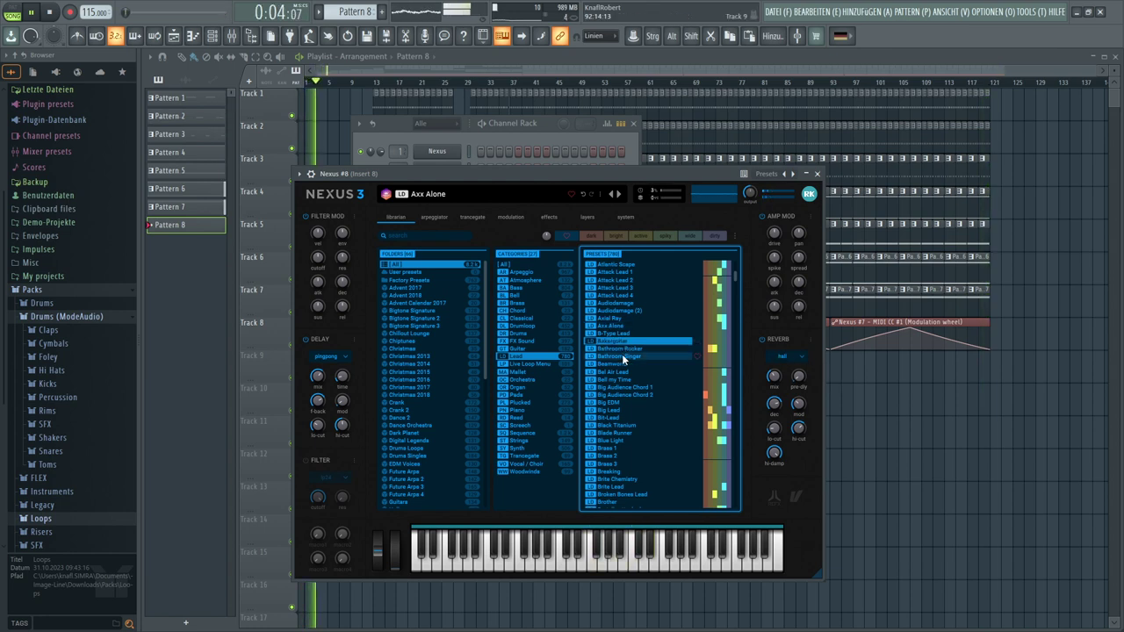
click(619, 350)
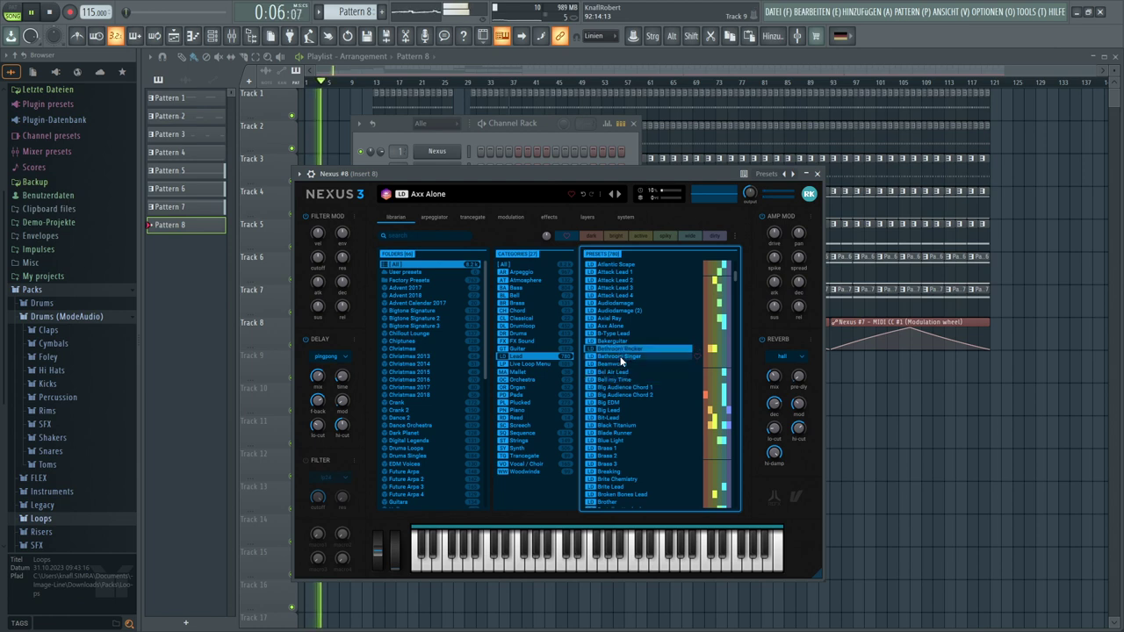
click(619, 357)
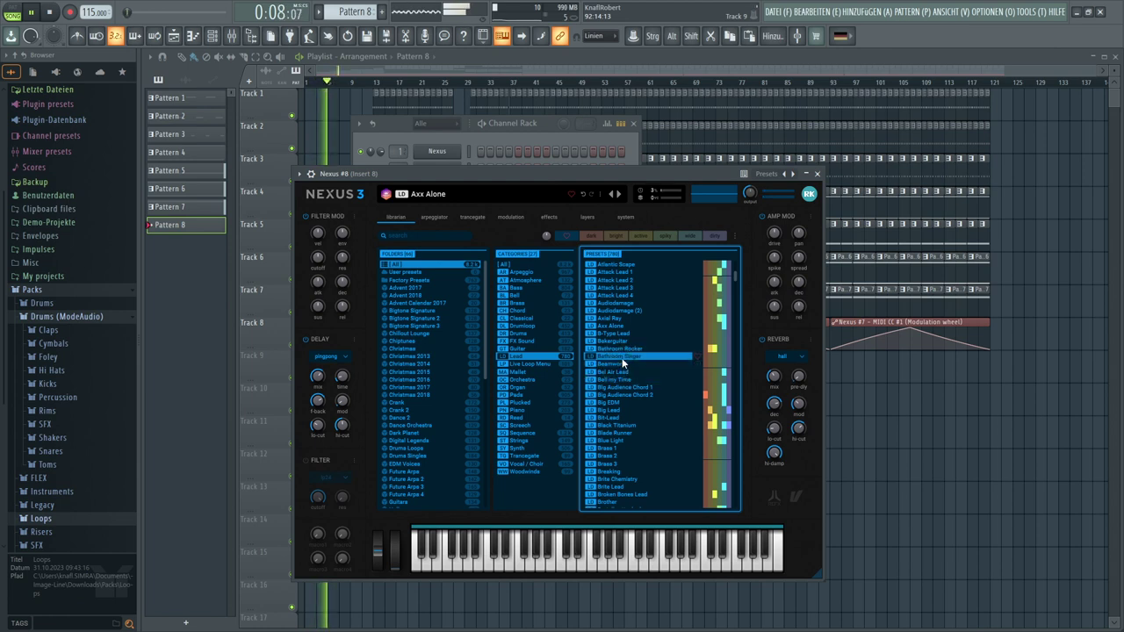
Switch the Bathroom Singer reverb type to space with a higher mix, and lower the Nexus #8 output level
mouse_move(773, 376)
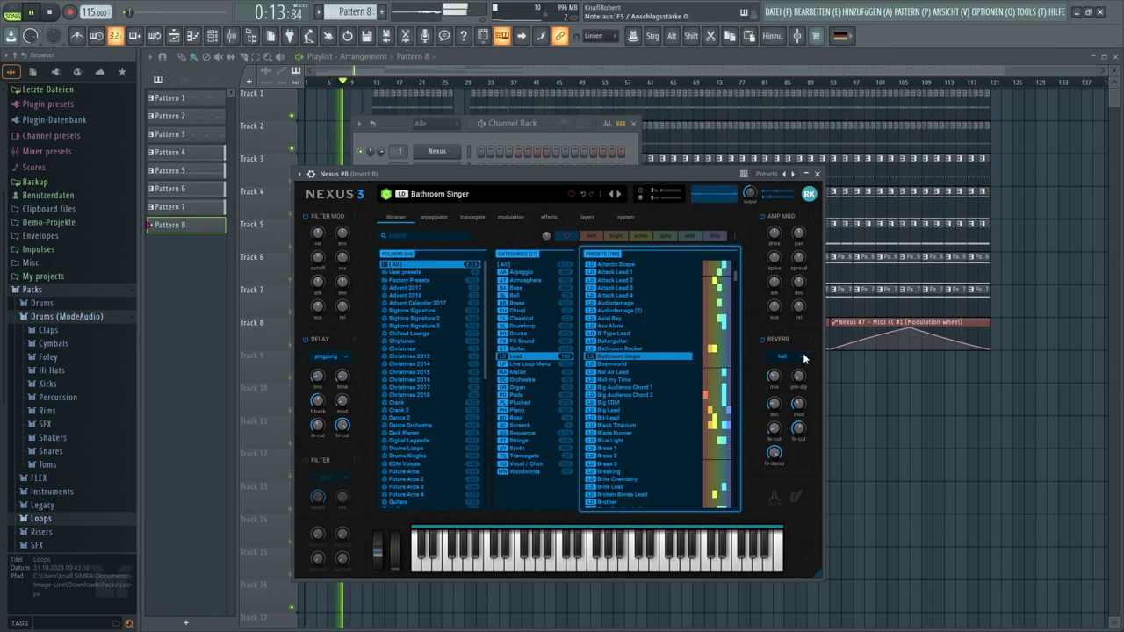
click(795, 363)
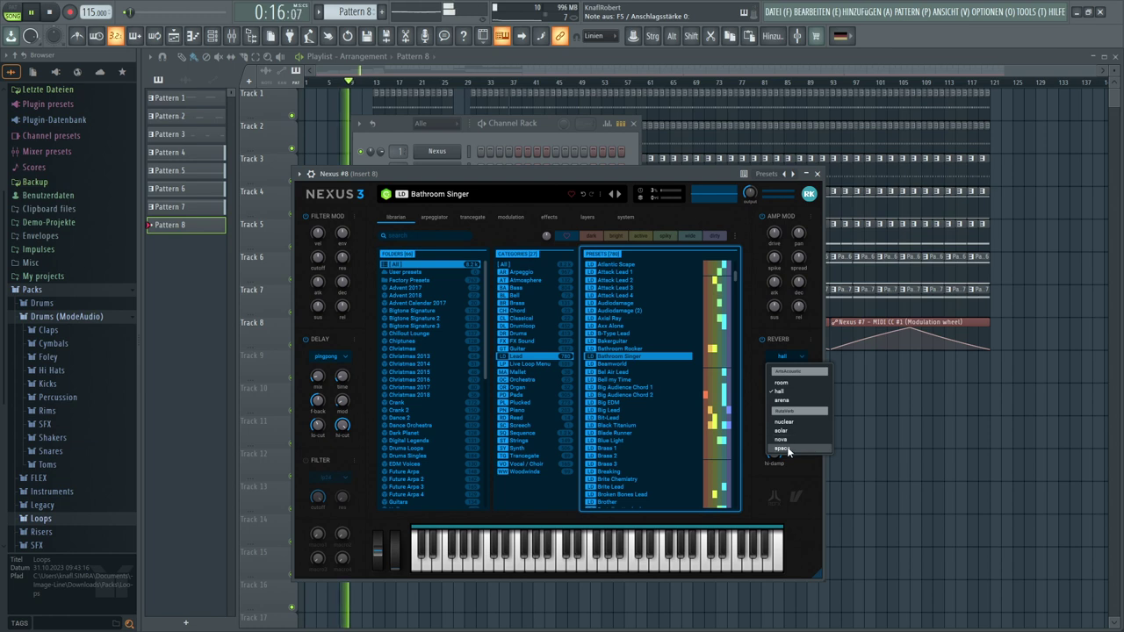
click(784, 411)
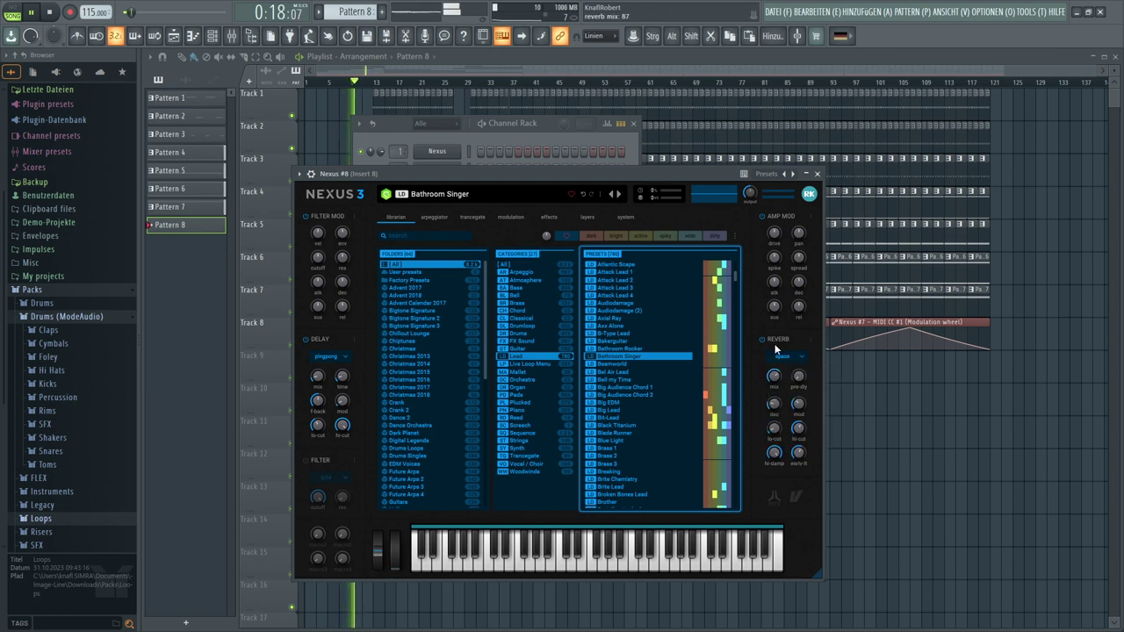
drag(773, 403, 776, 343)
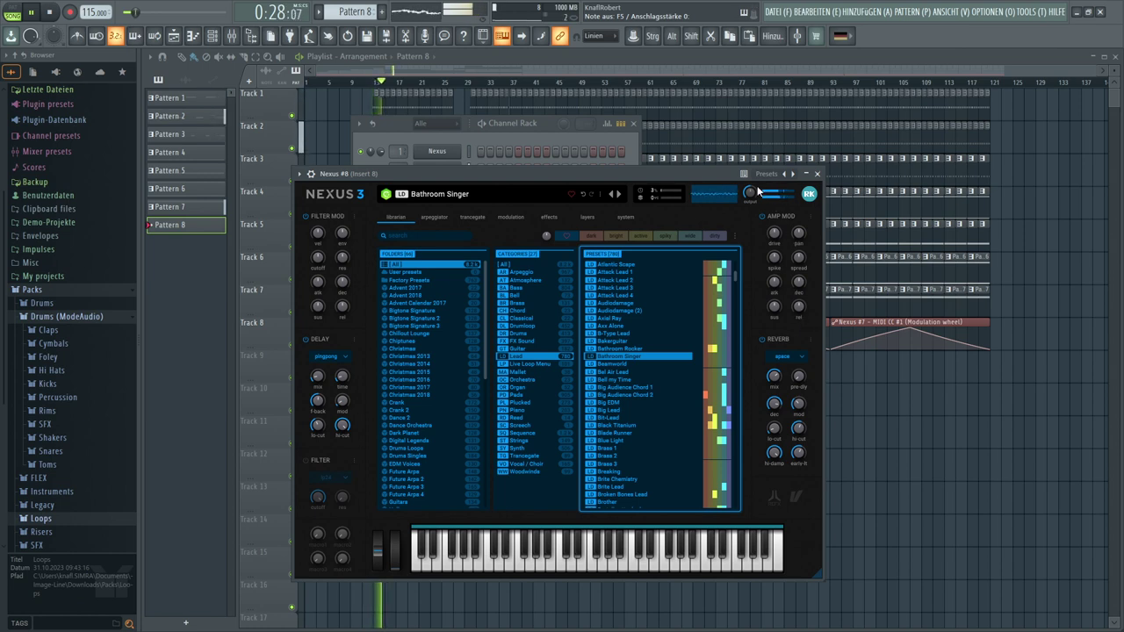
drag(748, 191, 754, 211)
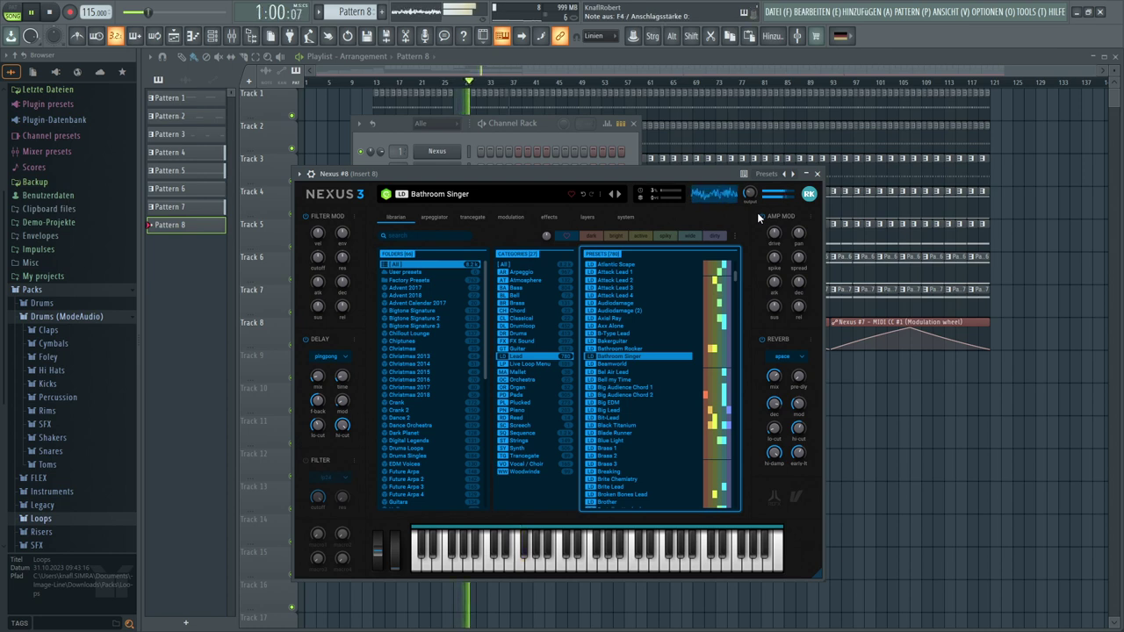
Record a live Nexus #8 performance into Pattern 8 from the start of the song, then stop recording
click(64, 15)
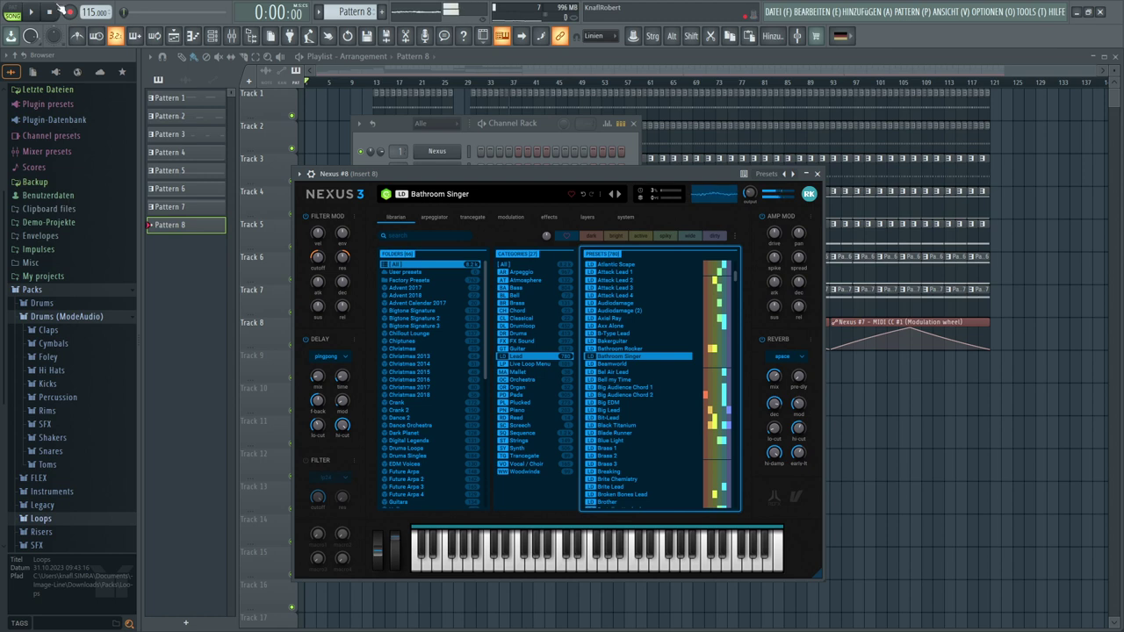
click(32, 13)
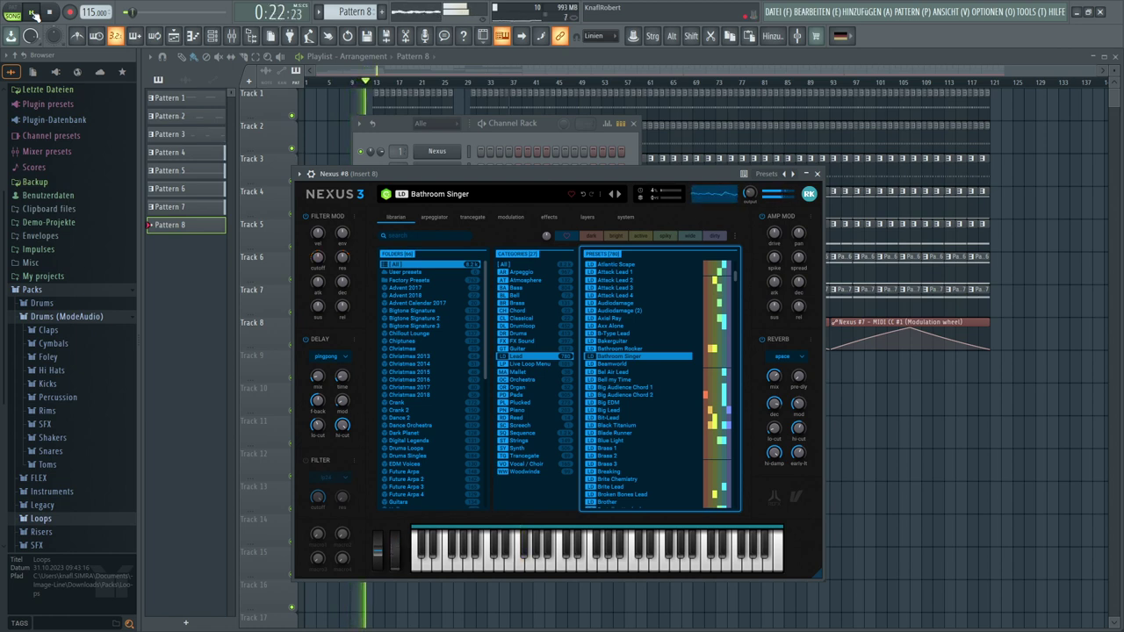
key(space)
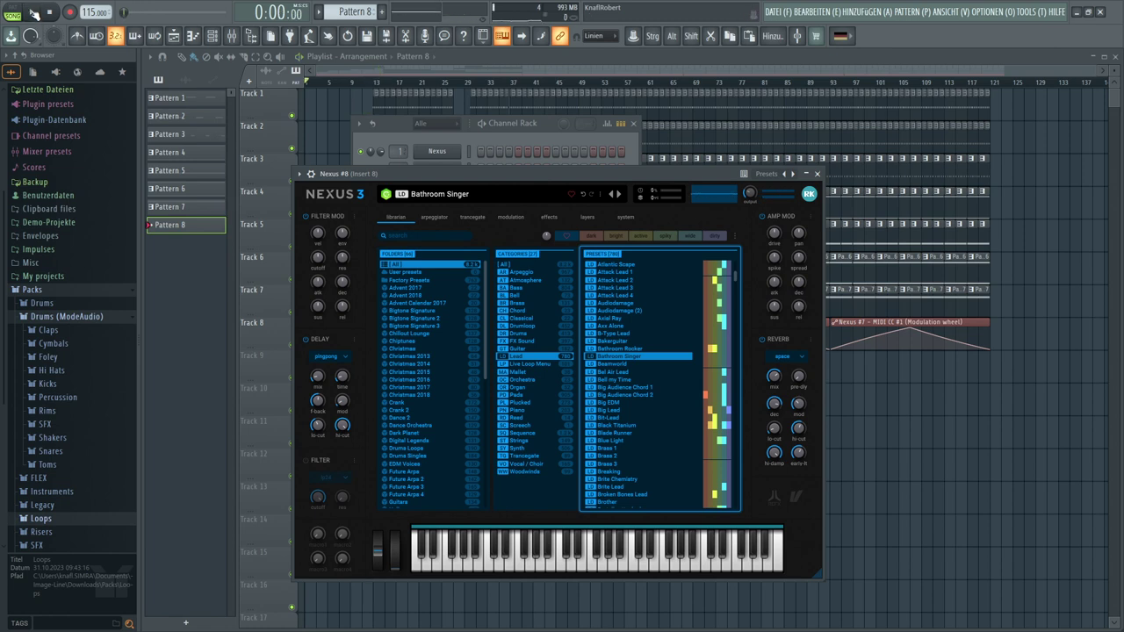
click(33, 12)
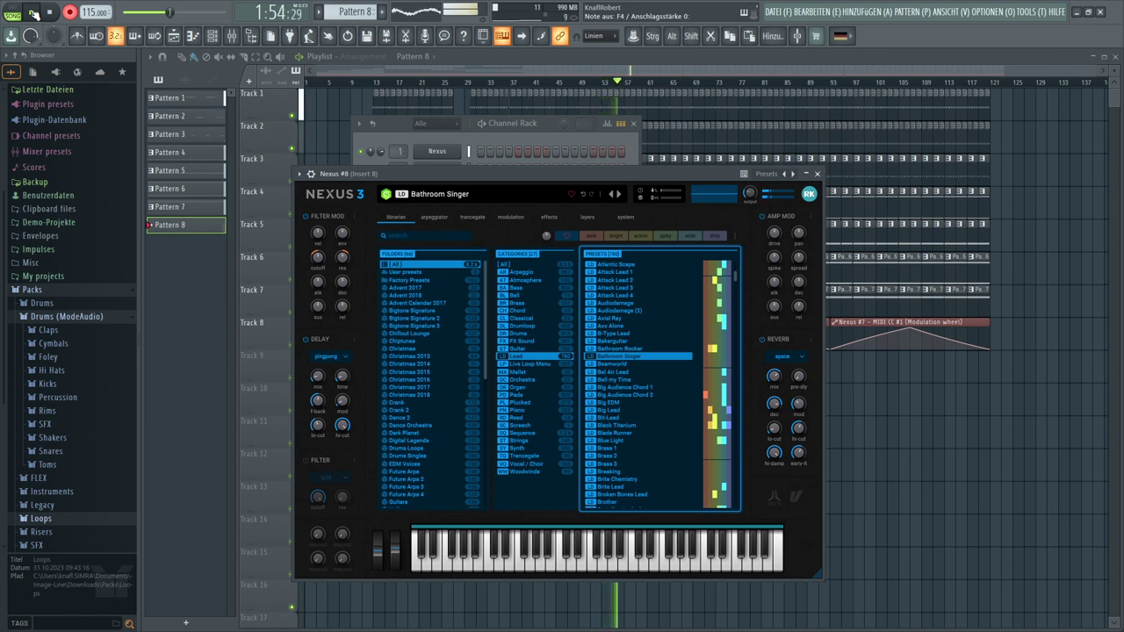
click(34, 13)
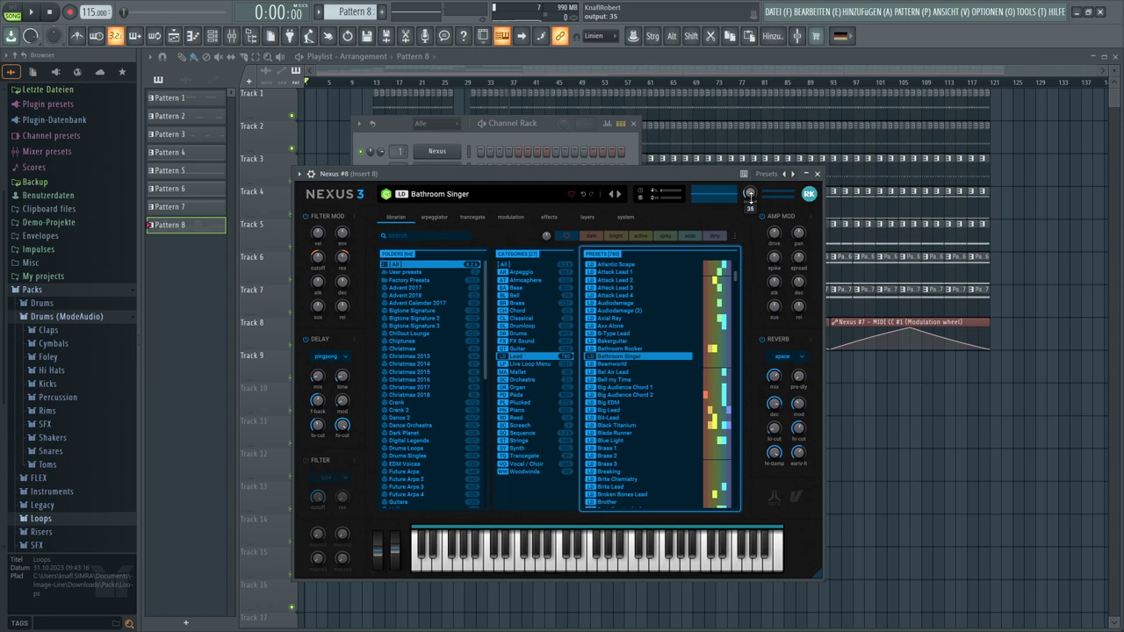
Return to the Playlist and place a second Pattern 8 clip on Track 9 at bar 53
click(844, 402)
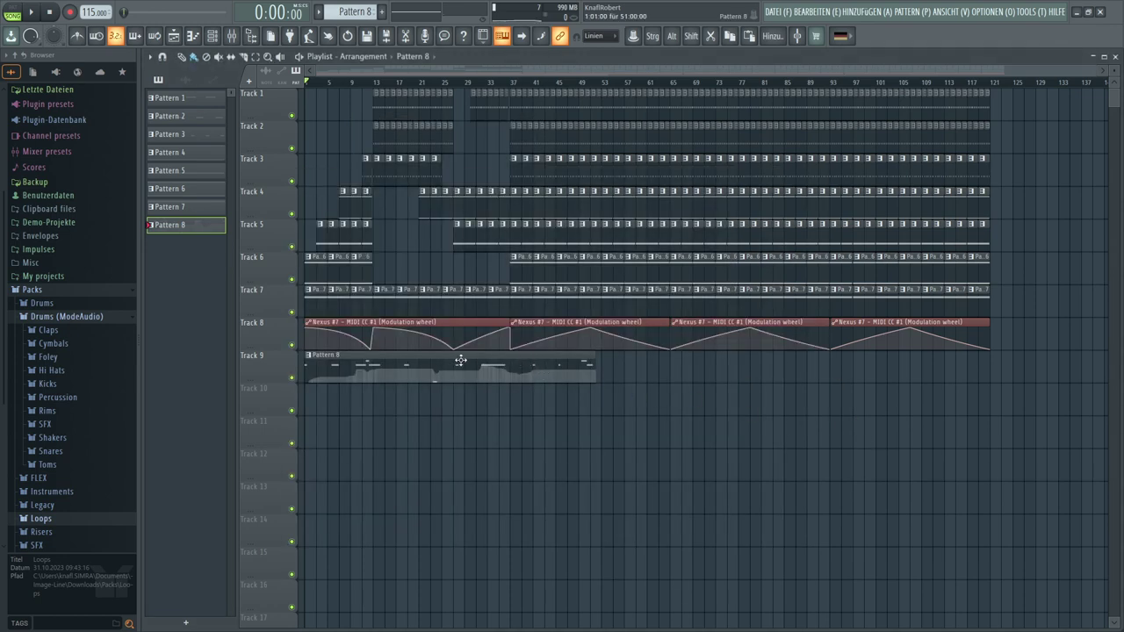
click(607, 372)
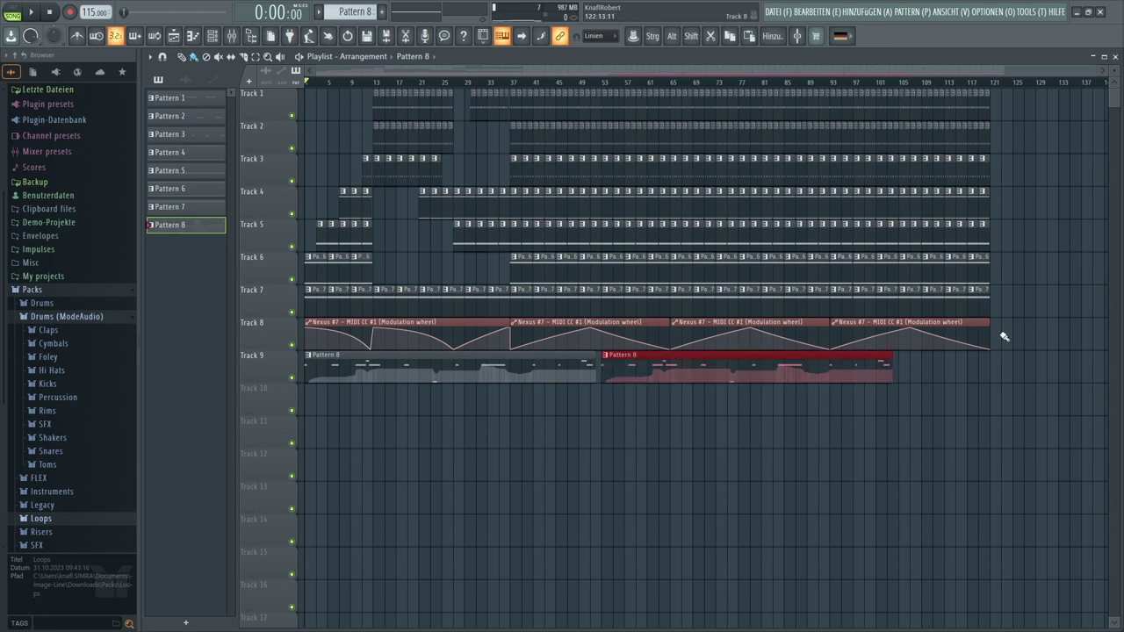
Select all clips on Tracks 1 to 8 and move them four bars later so they start at bar 5
drag(1009, 334, 307, 88)
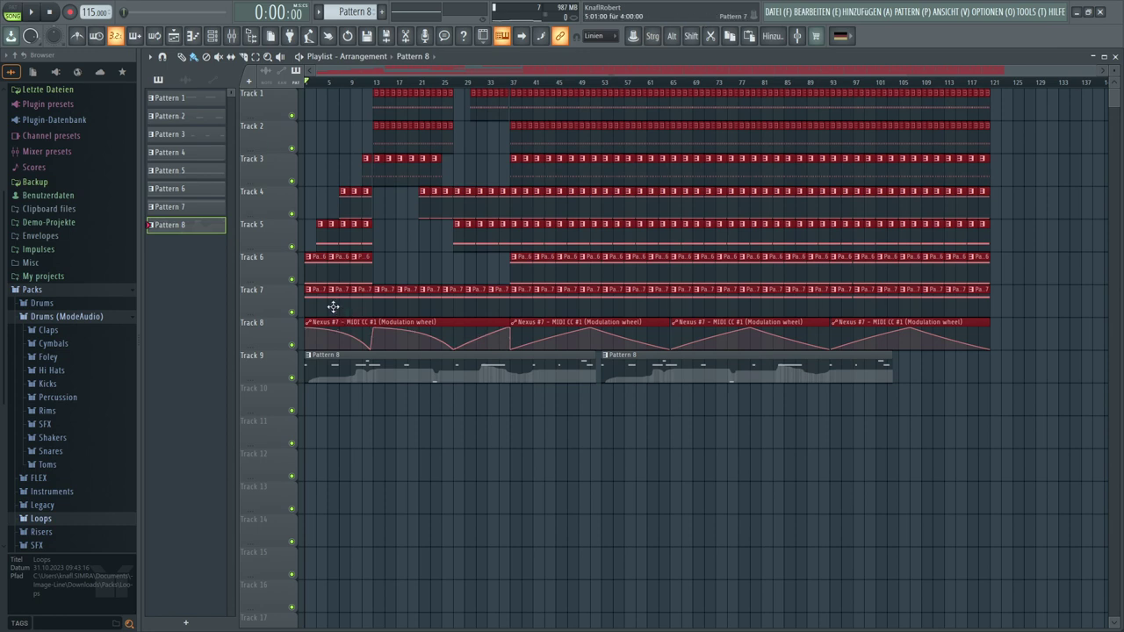
drag(313, 292, 335, 293)
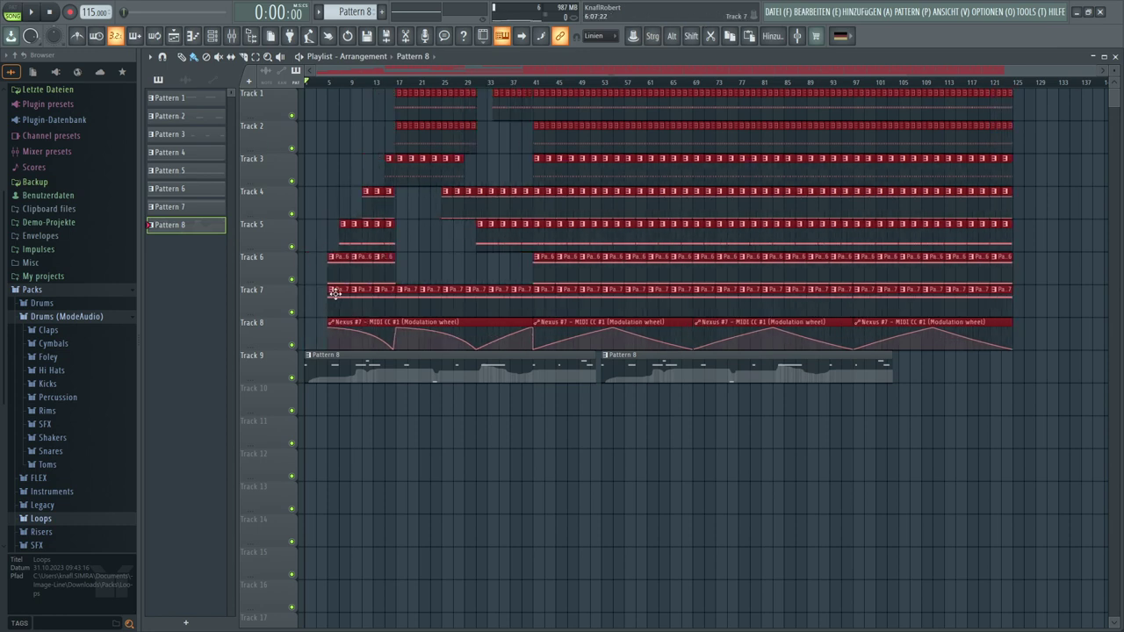
click(334, 292)
click(334, 293)
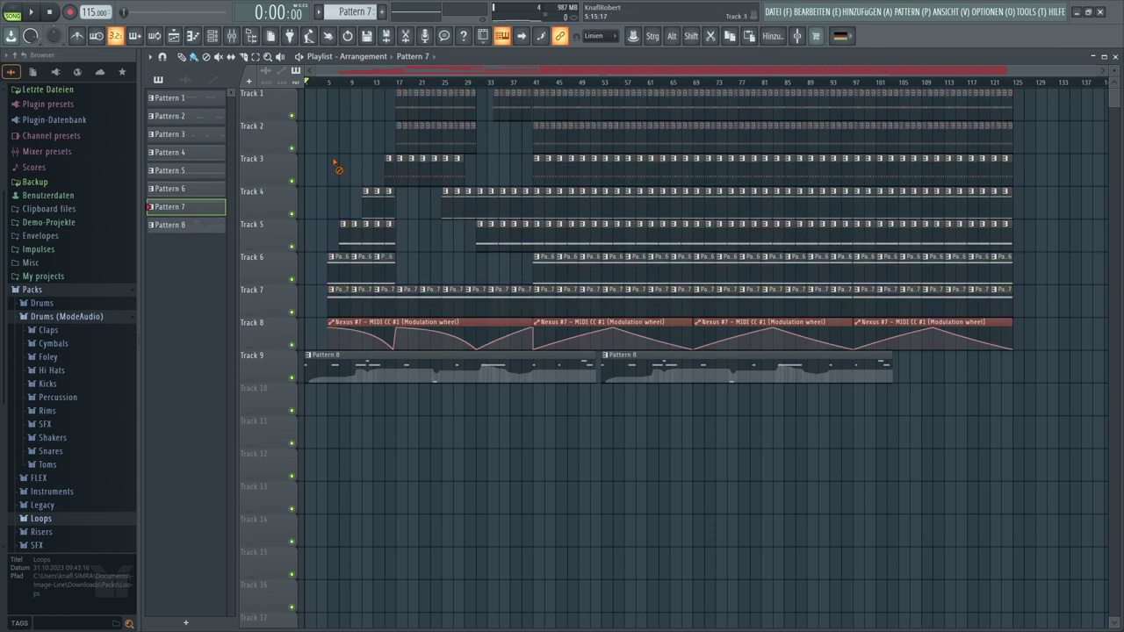
Add a third Pattern 8 clip on Track 9 at bar 105 and trim its end to bar 125
click(657, 369)
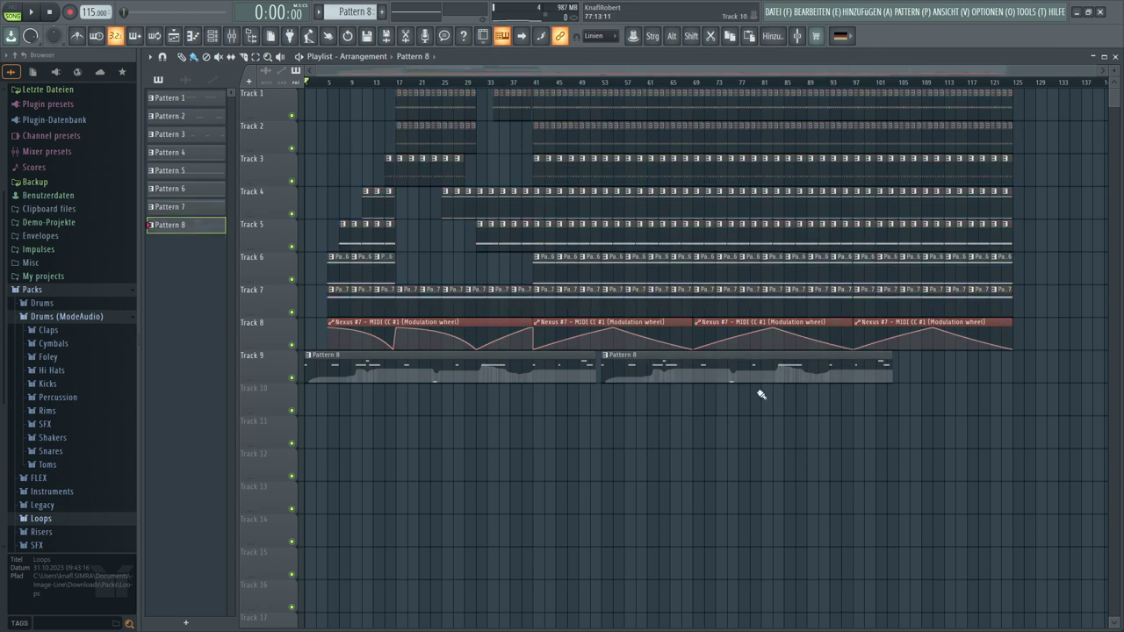
click(903, 377)
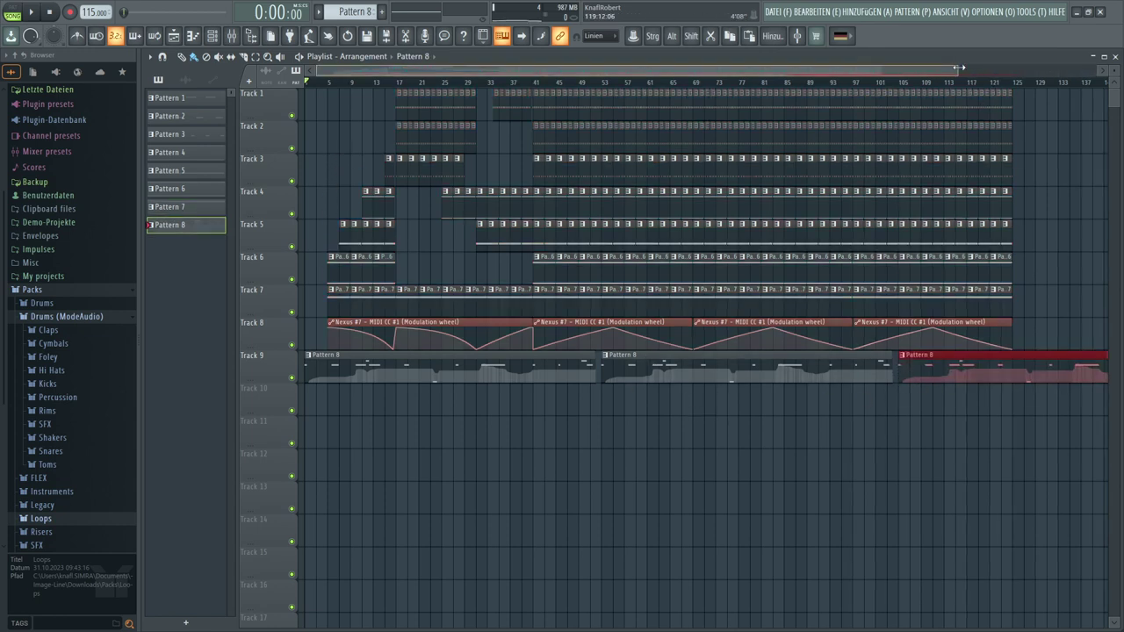
scroll(1067, 130, down, 1)
drag(1046, 355, 907, 350)
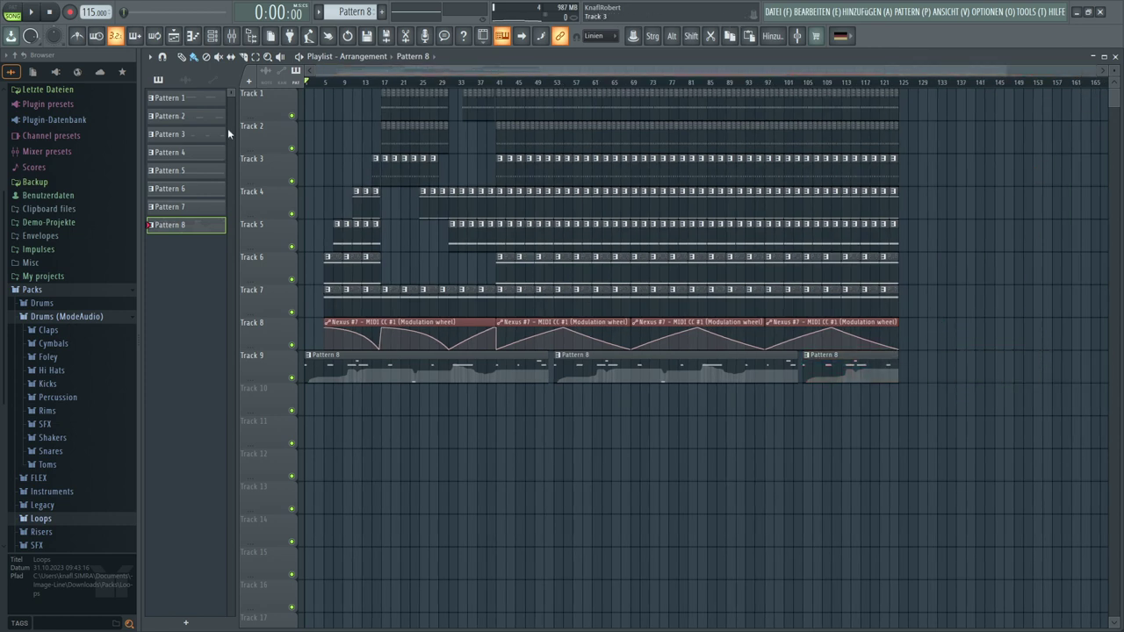
Play the song from the start, set the Nexus #8 output level to 30 and return to the Playlist
click(32, 12)
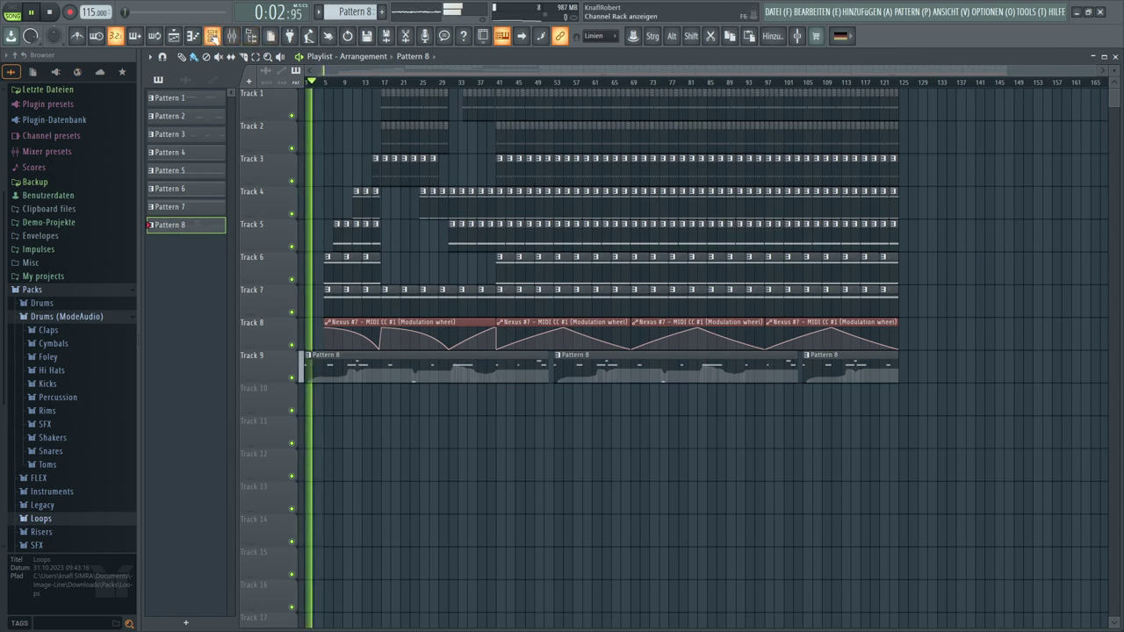
key(F6)
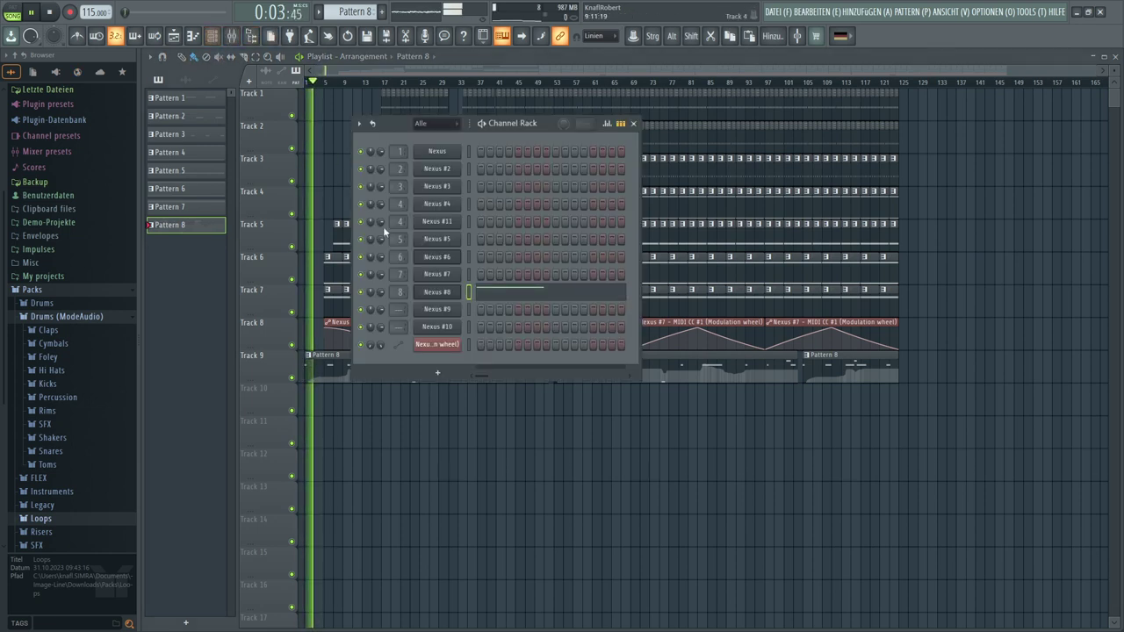
click(446, 297)
scroll(750, 194, down, 2)
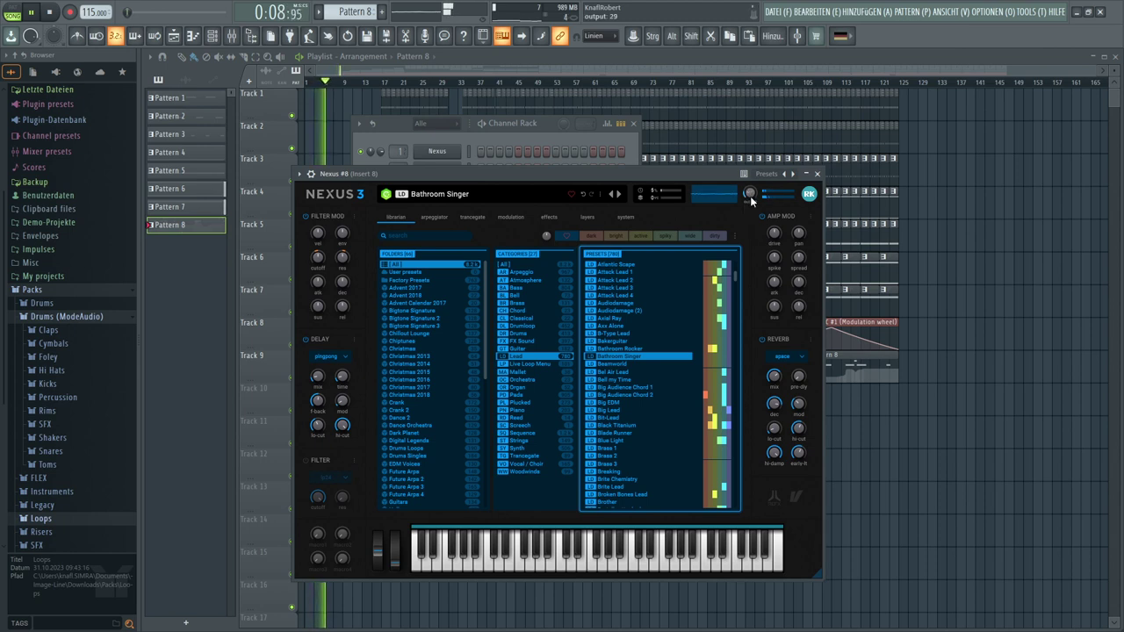
mouse_move(749, 196)
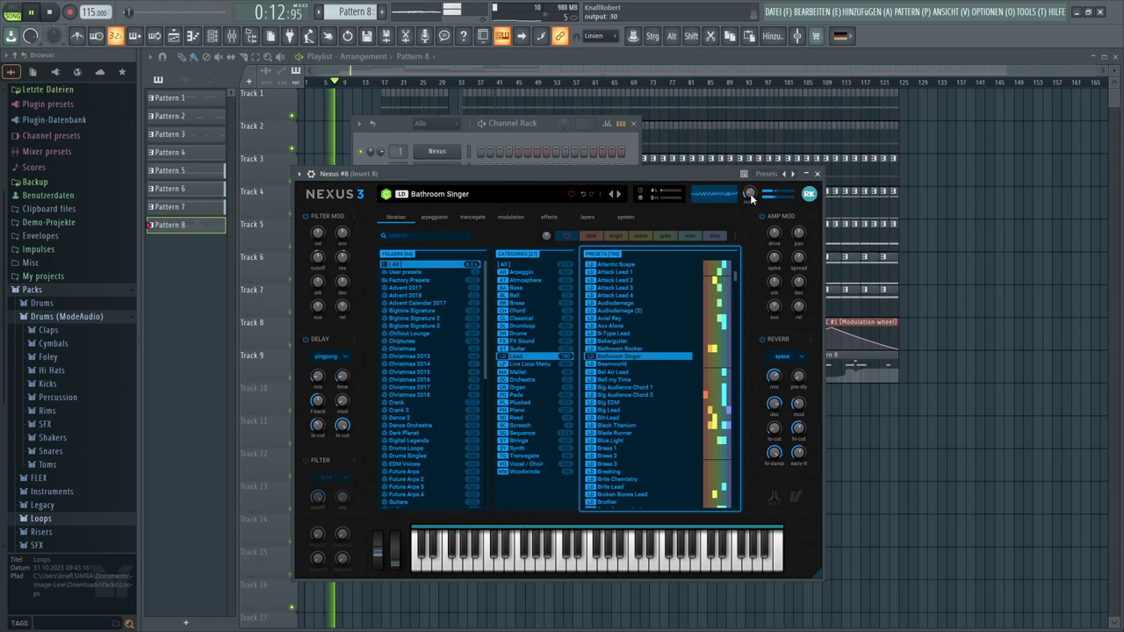
scroll(750, 194, up, 1)
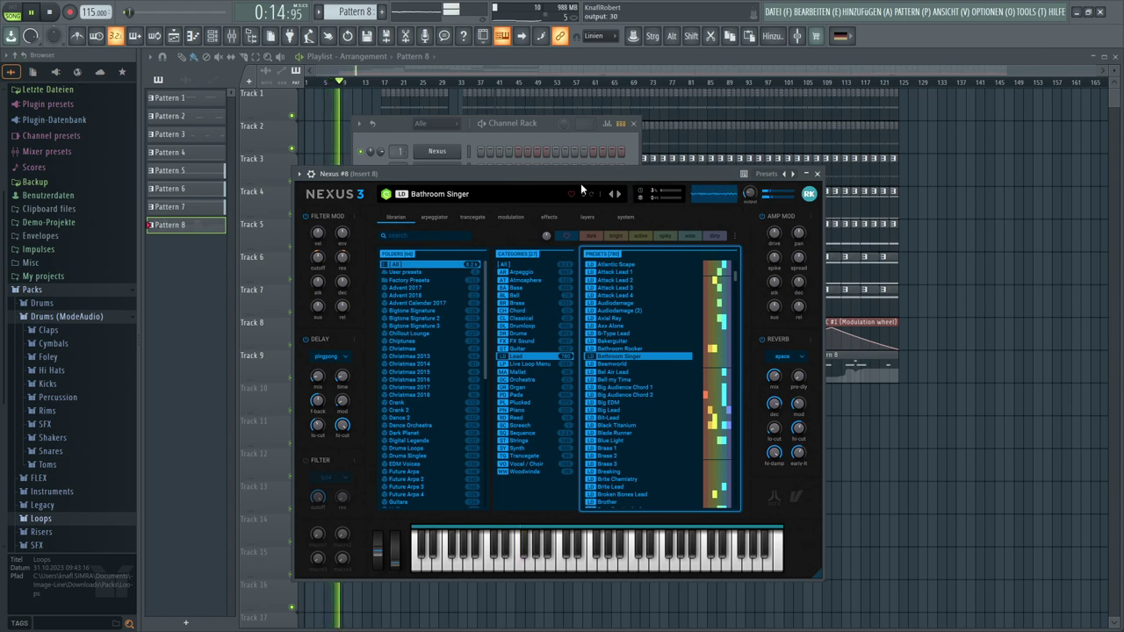
click(323, 132)
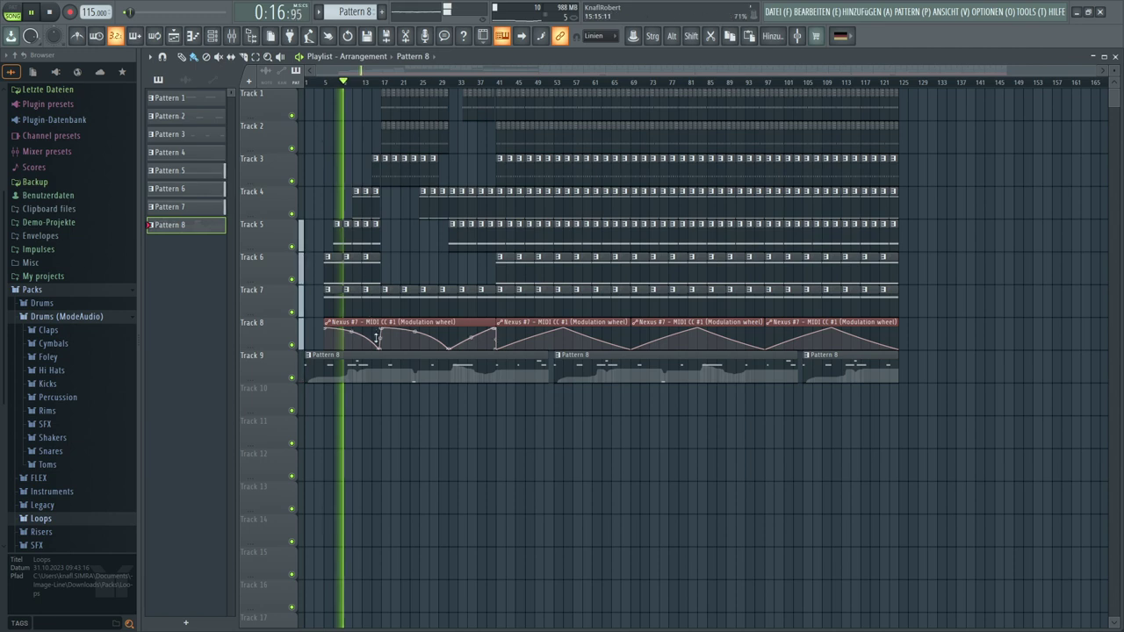
In the Nexus #8 piano roll for Pattern 8, set the snap to Schlag (beat) and quick-quantize the note start times
key(F7)
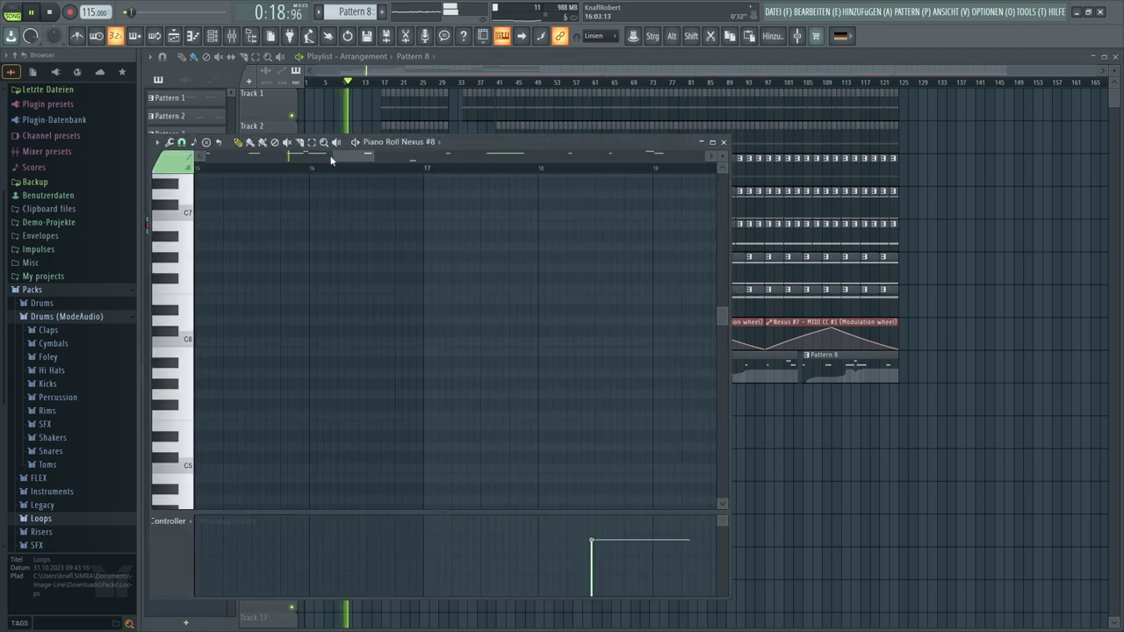
drag(368, 156, 707, 157)
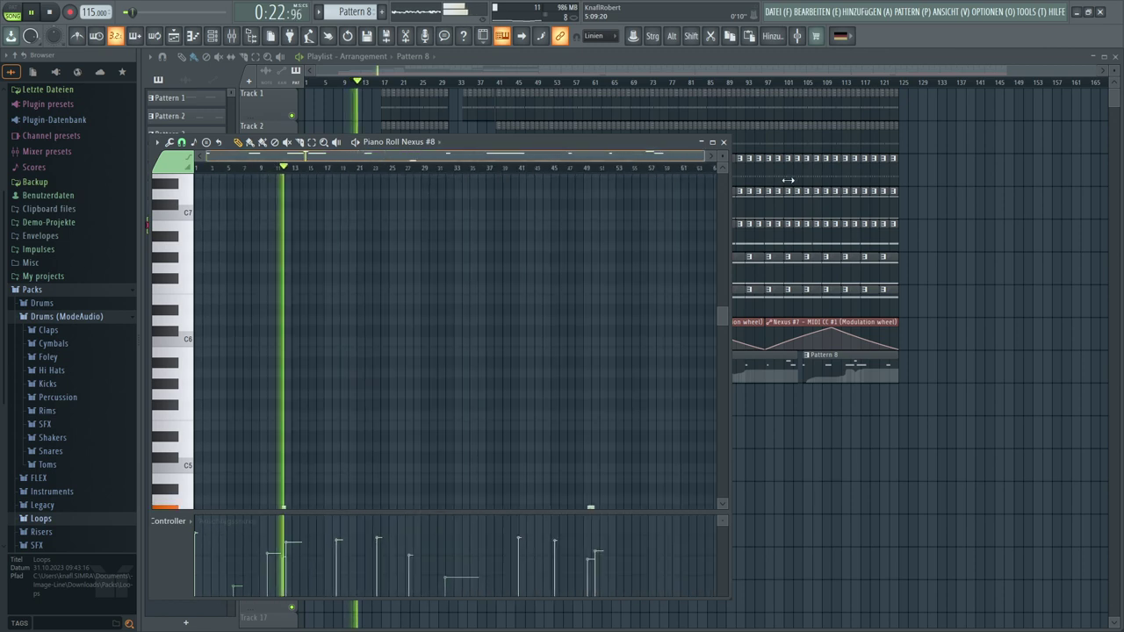
click(180, 143)
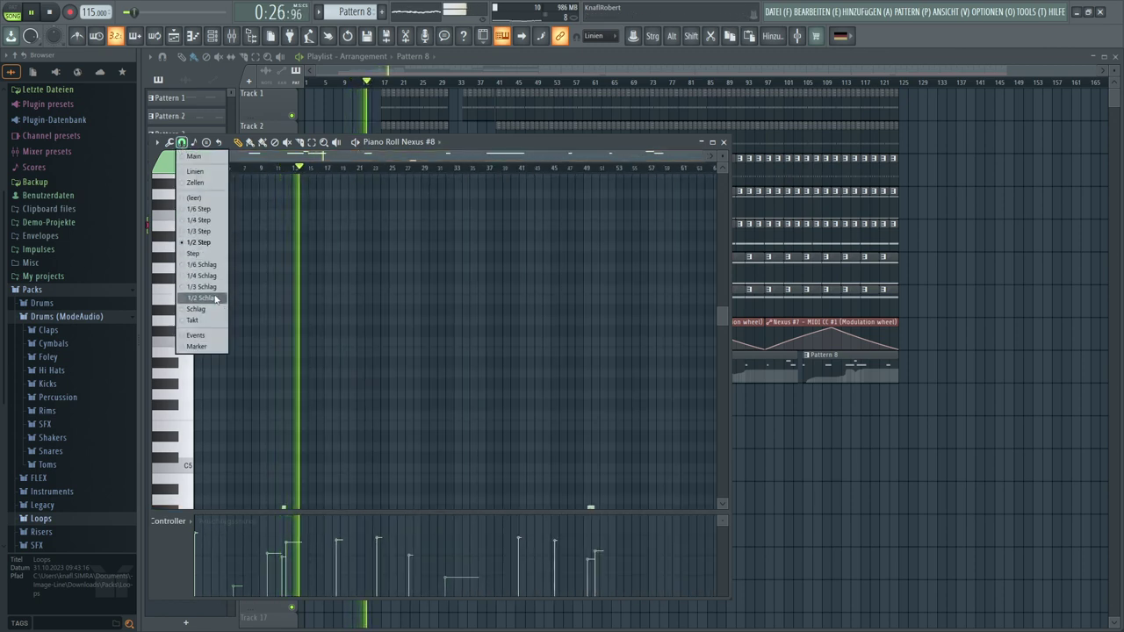
click(198, 309)
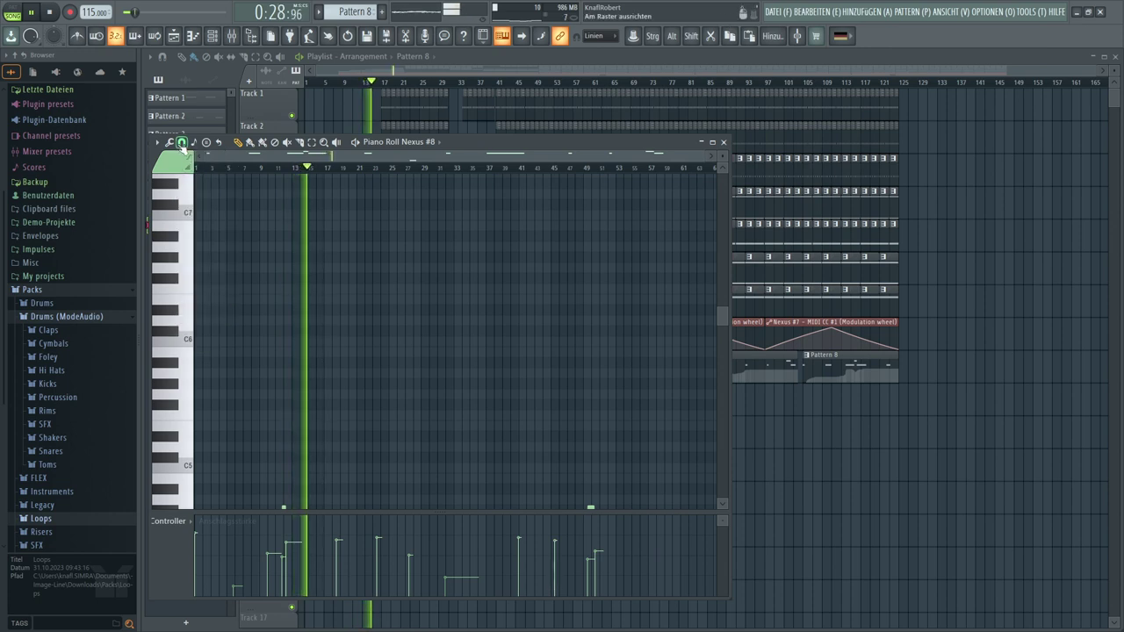
click(171, 143)
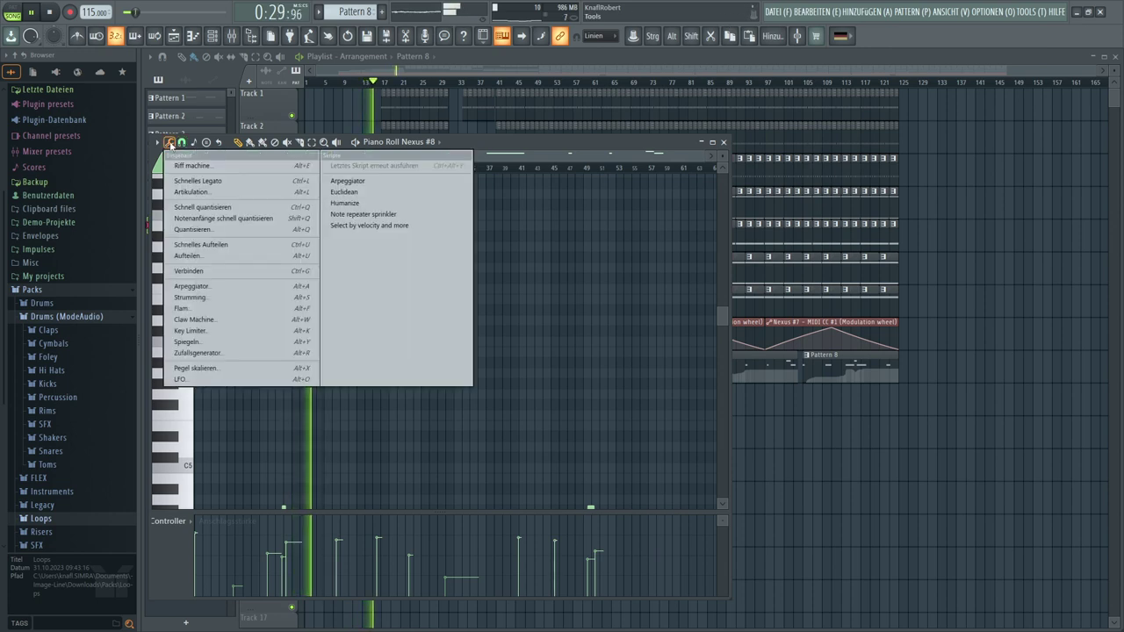
click(206, 218)
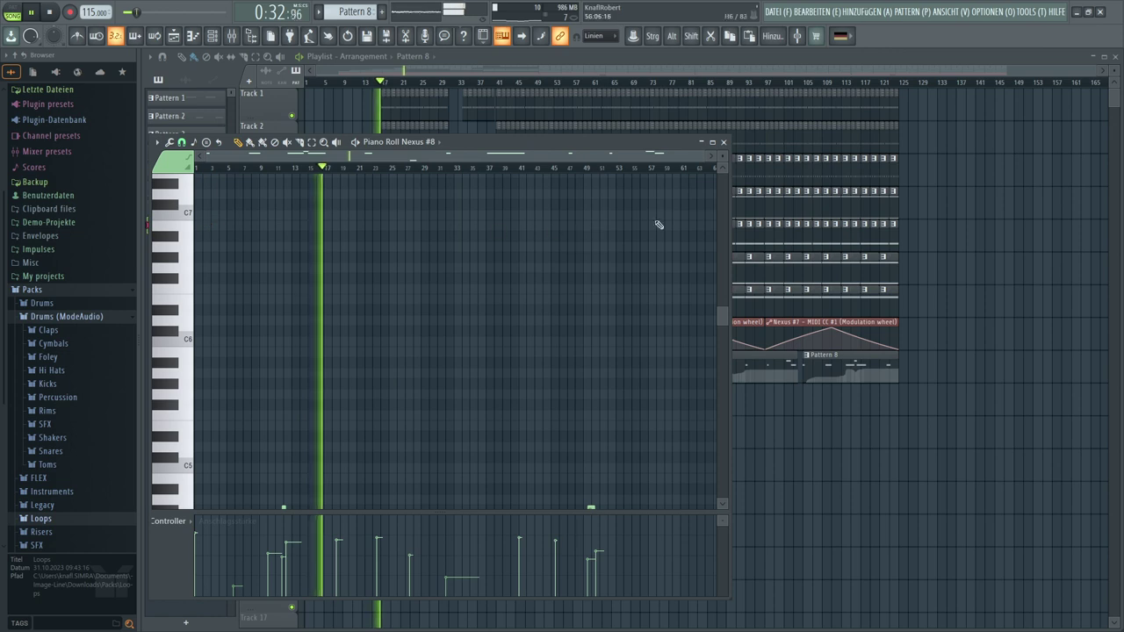
click(723, 142)
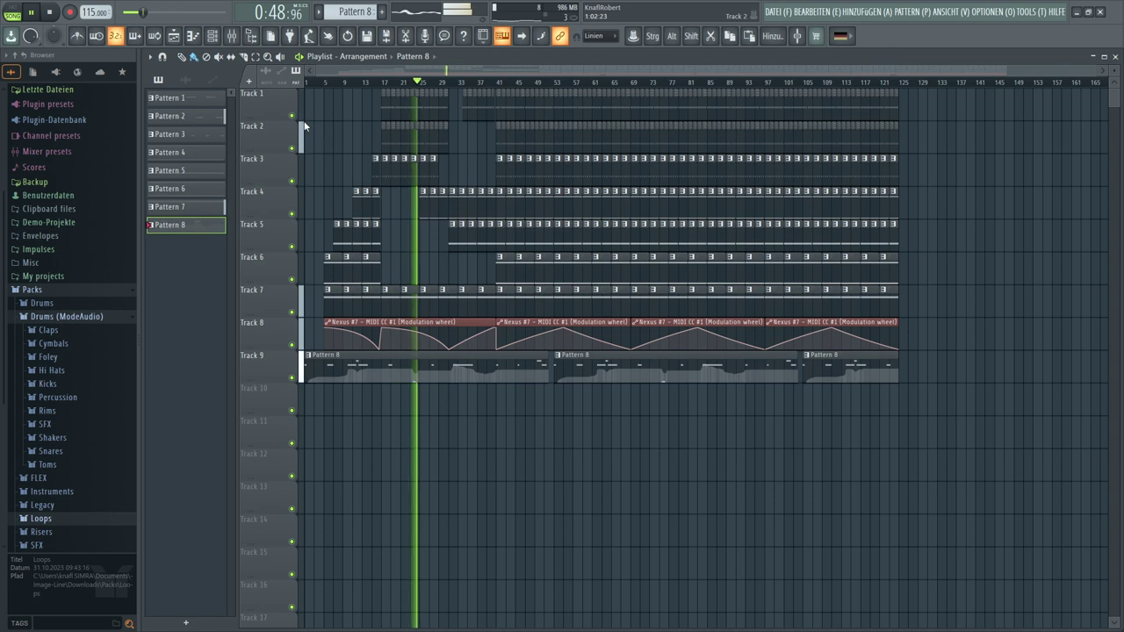
Select Pattern 1 and load the Maximus effect into the first slot of mixer Insert 1
click(207, 97)
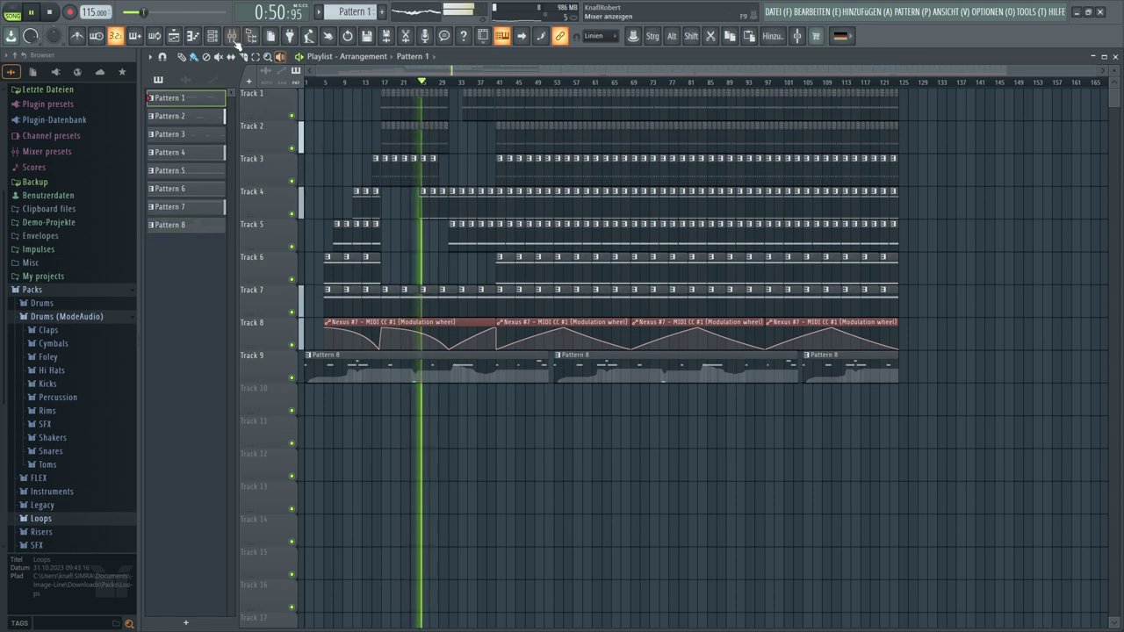
key(F9)
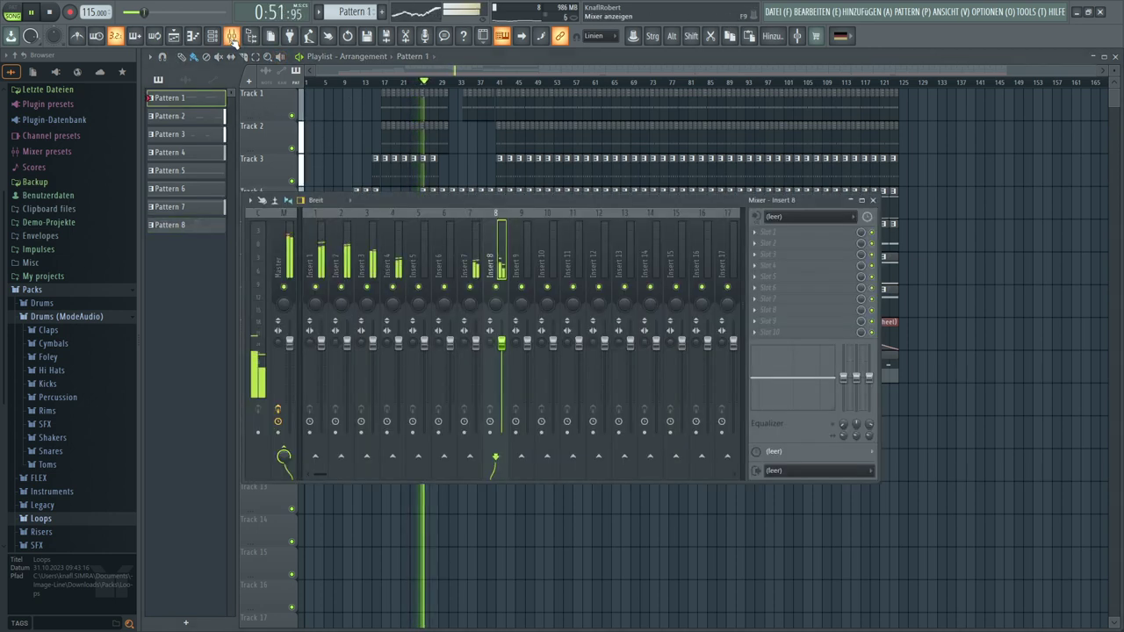
click(323, 248)
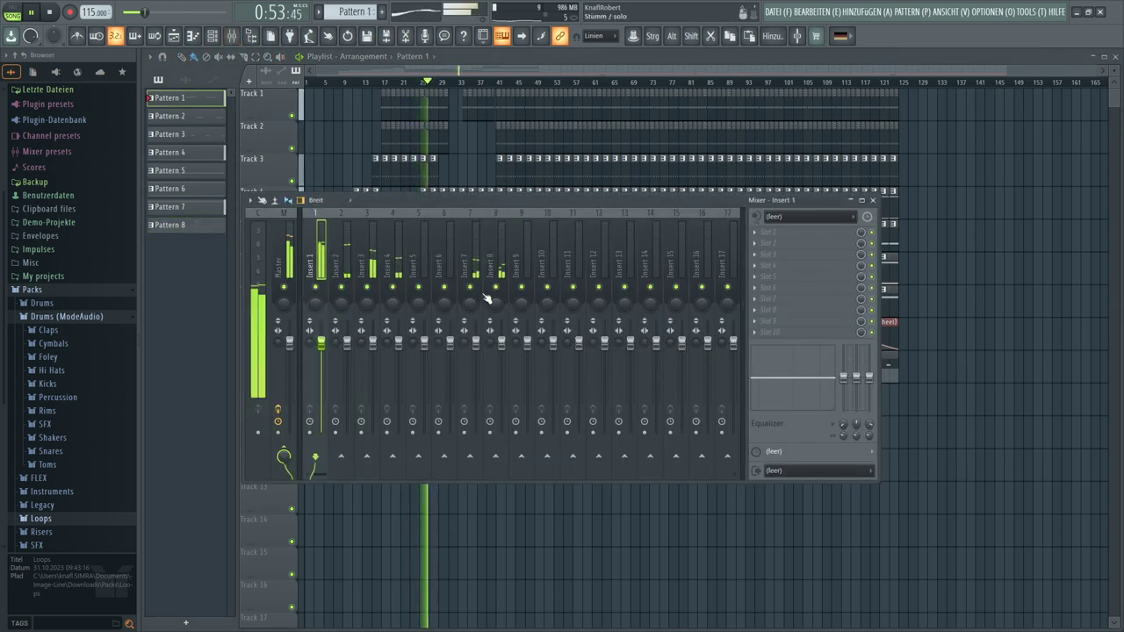
click(757, 228)
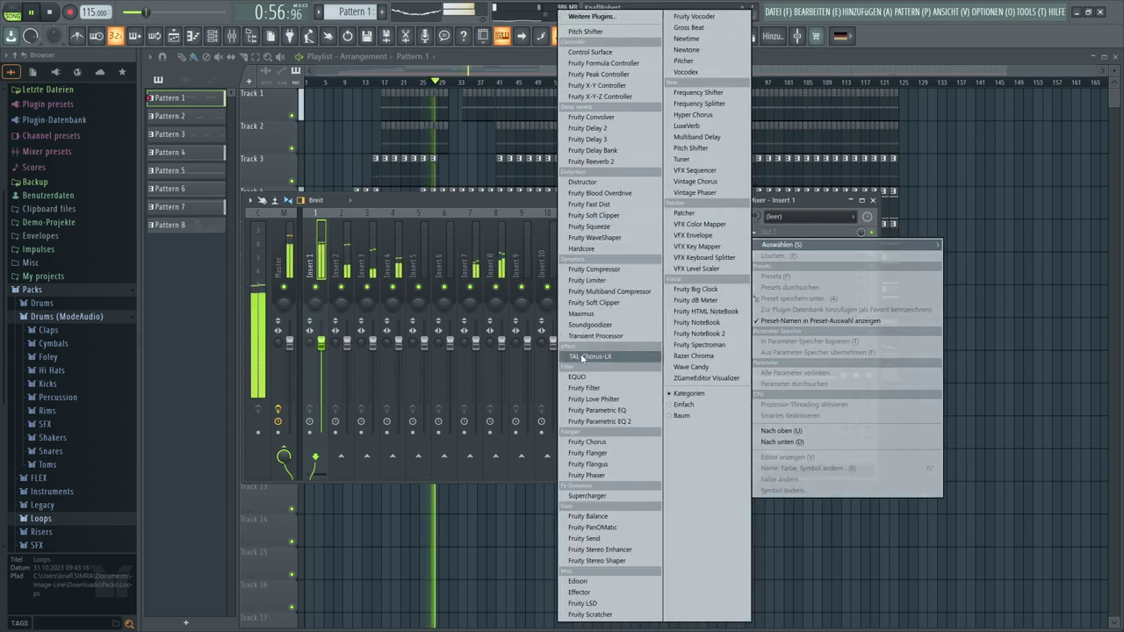
click(586, 316)
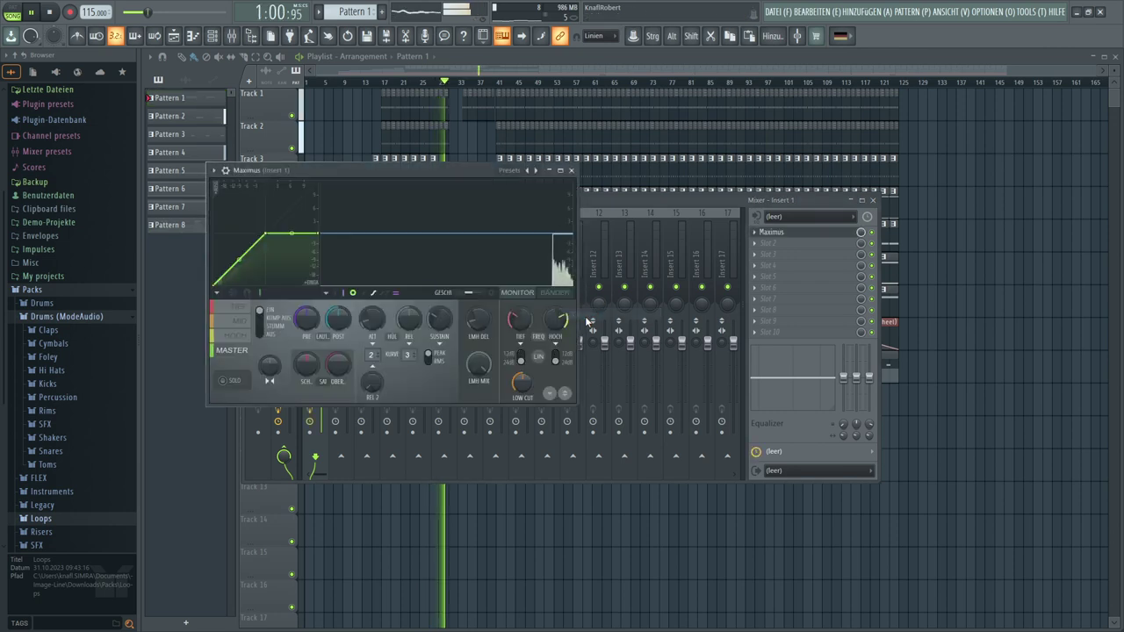
Audition Maximus presets on Insert 1 from 1 band drums limiter through Punchy drums 4, and settle on NY compression
click(534, 172)
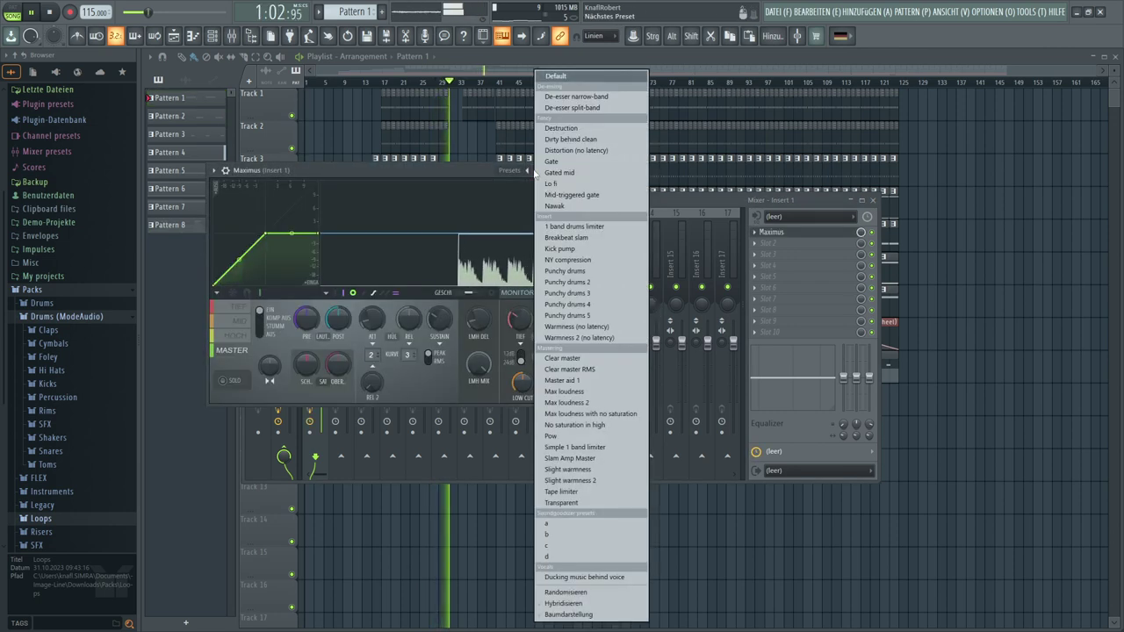
click(554, 228)
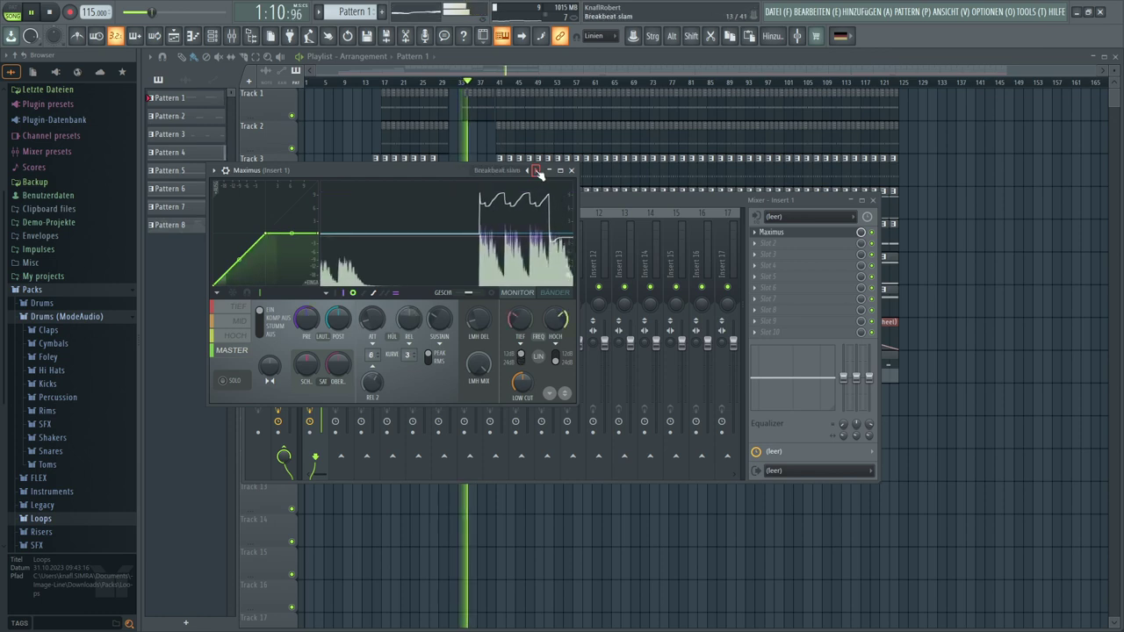
click(537, 172)
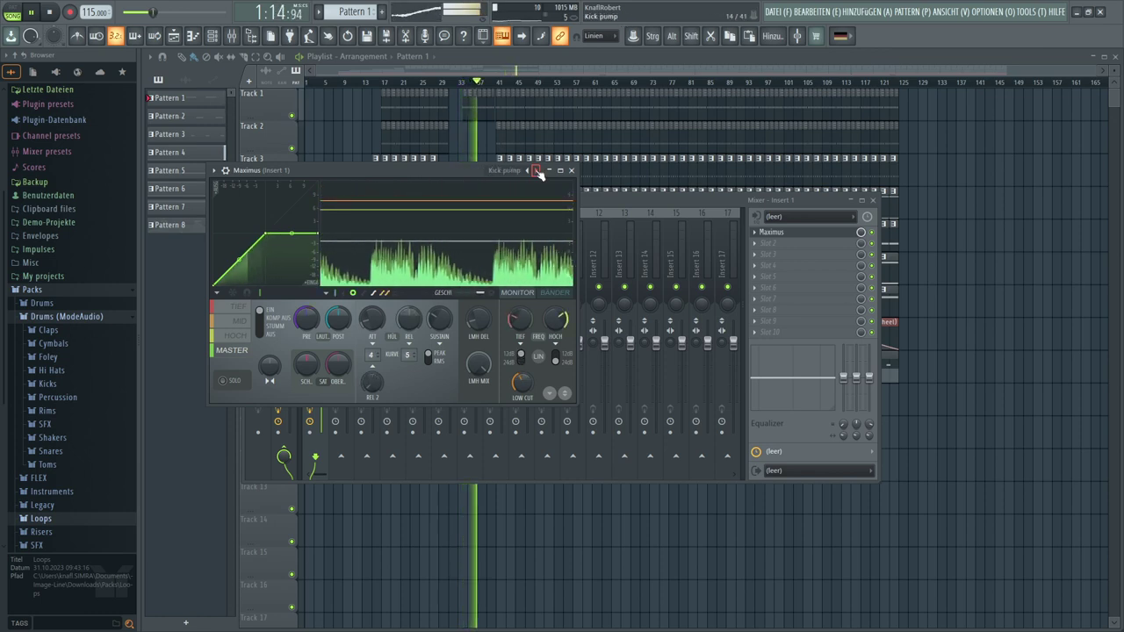
click(538, 172)
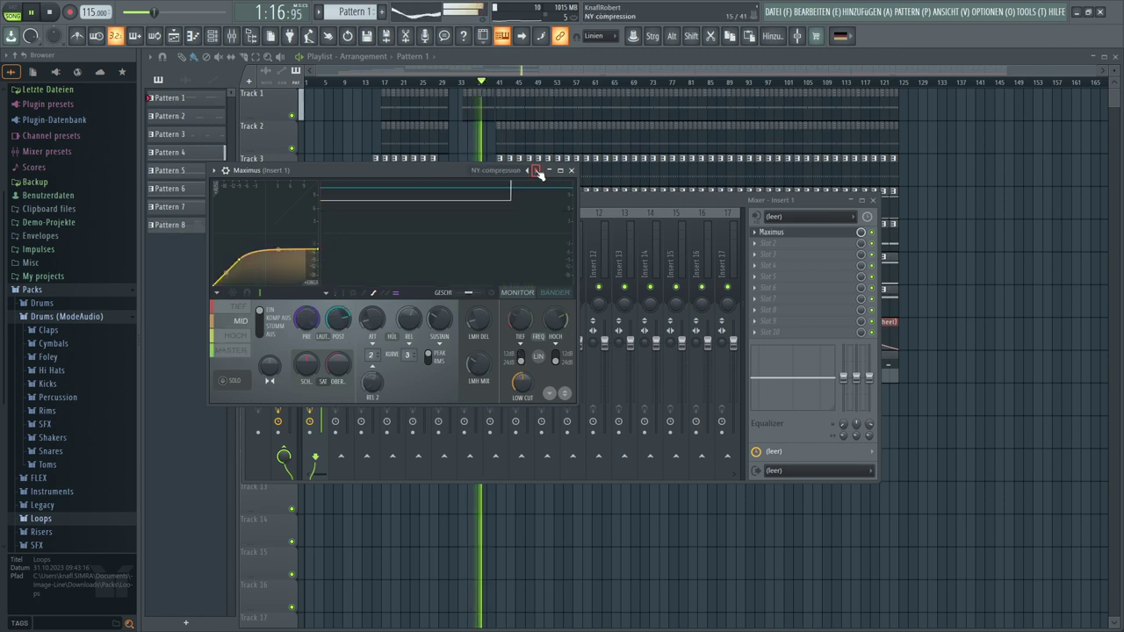
click(537, 172)
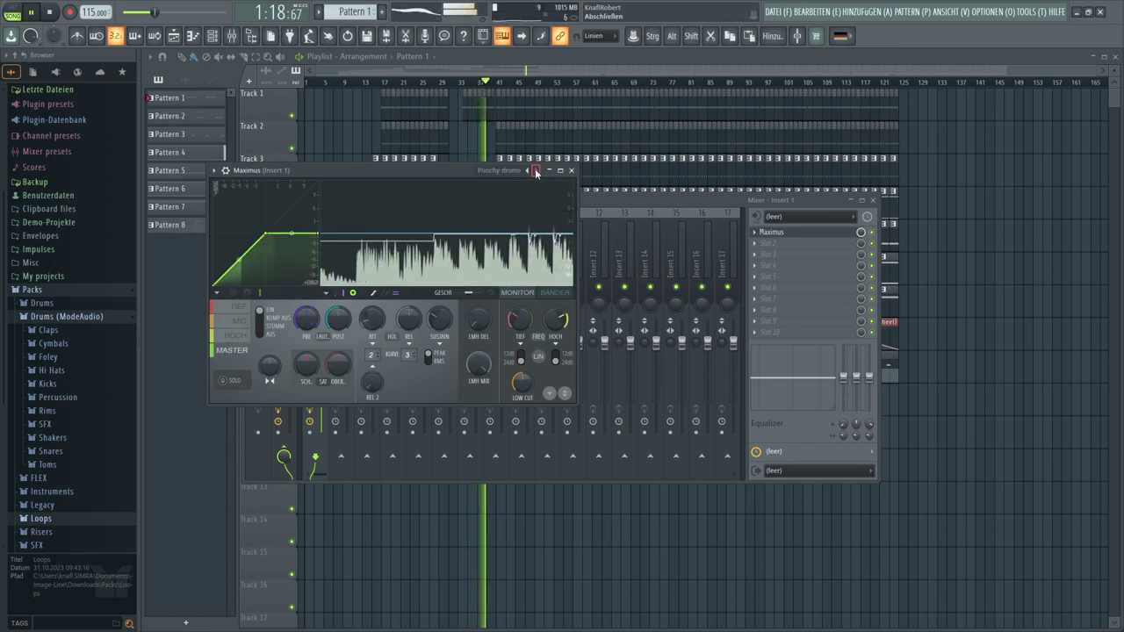
click(538, 172)
click(536, 172)
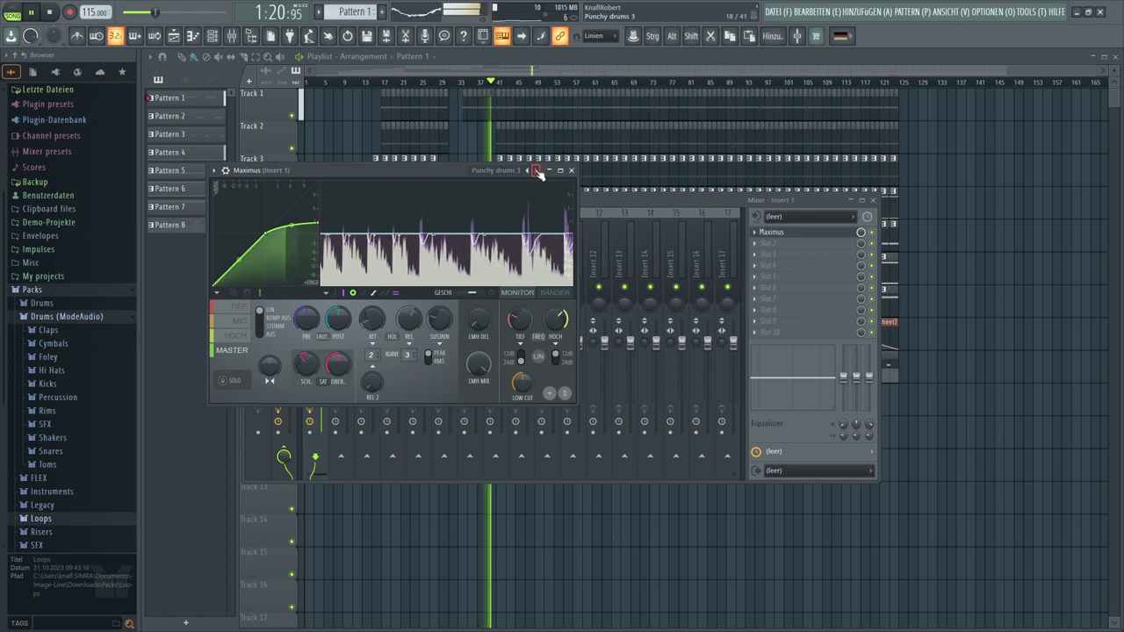
click(535, 172)
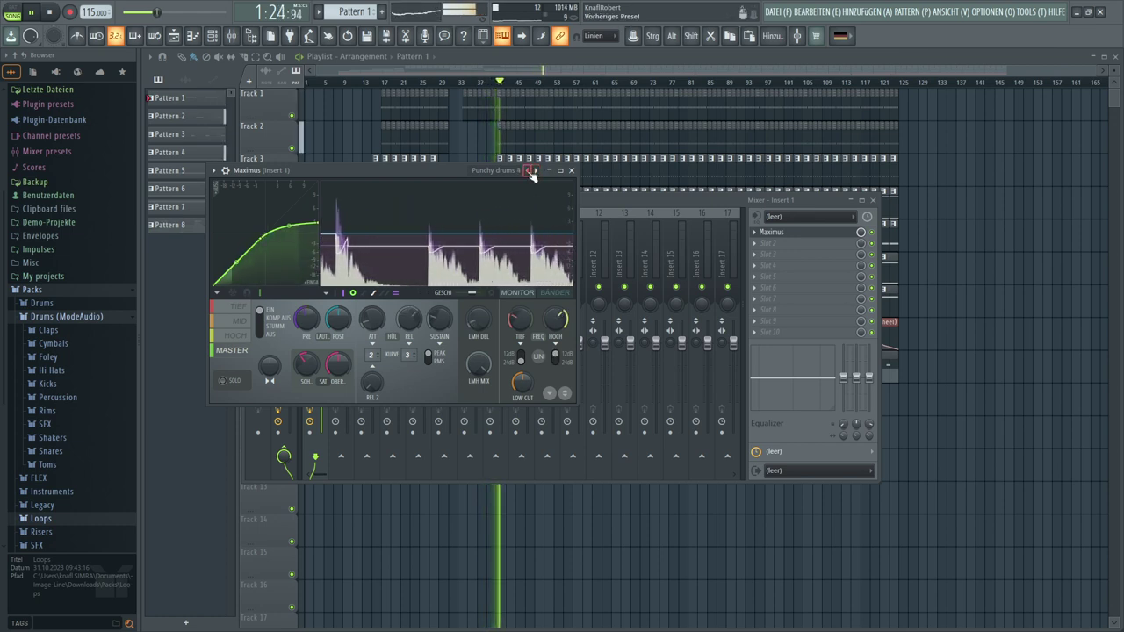
click(528, 172)
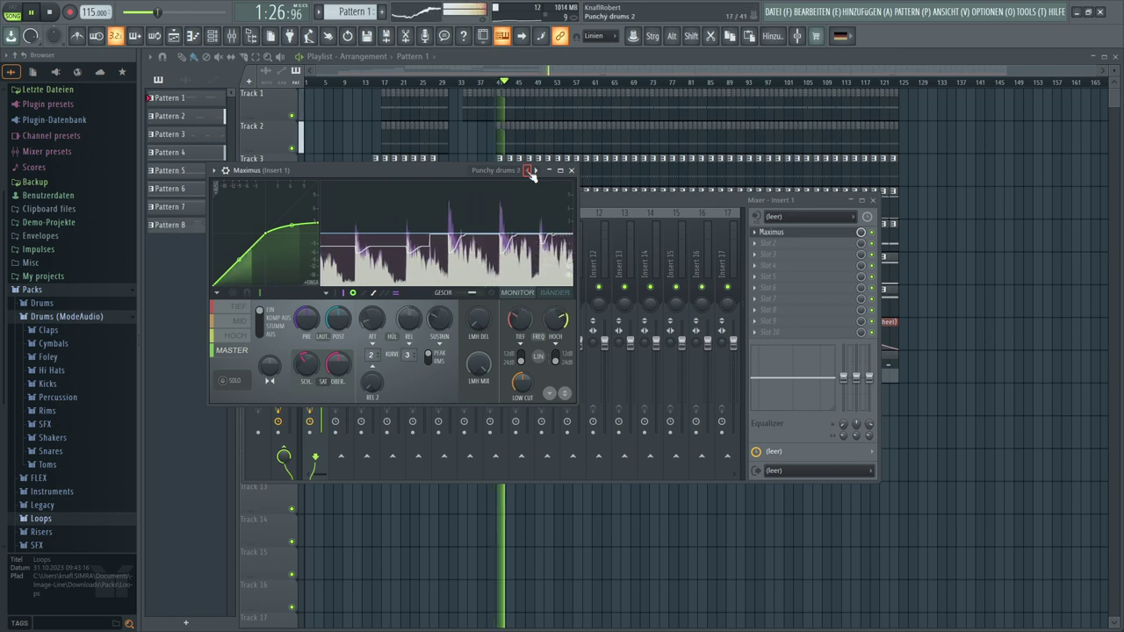
click(528, 172)
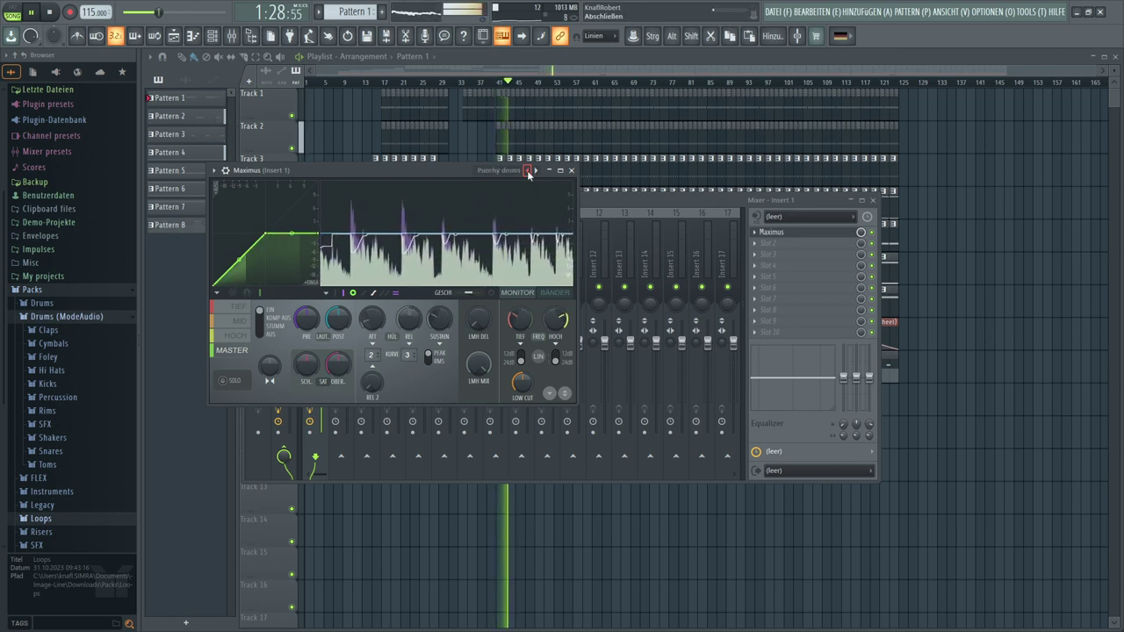
click(527, 172)
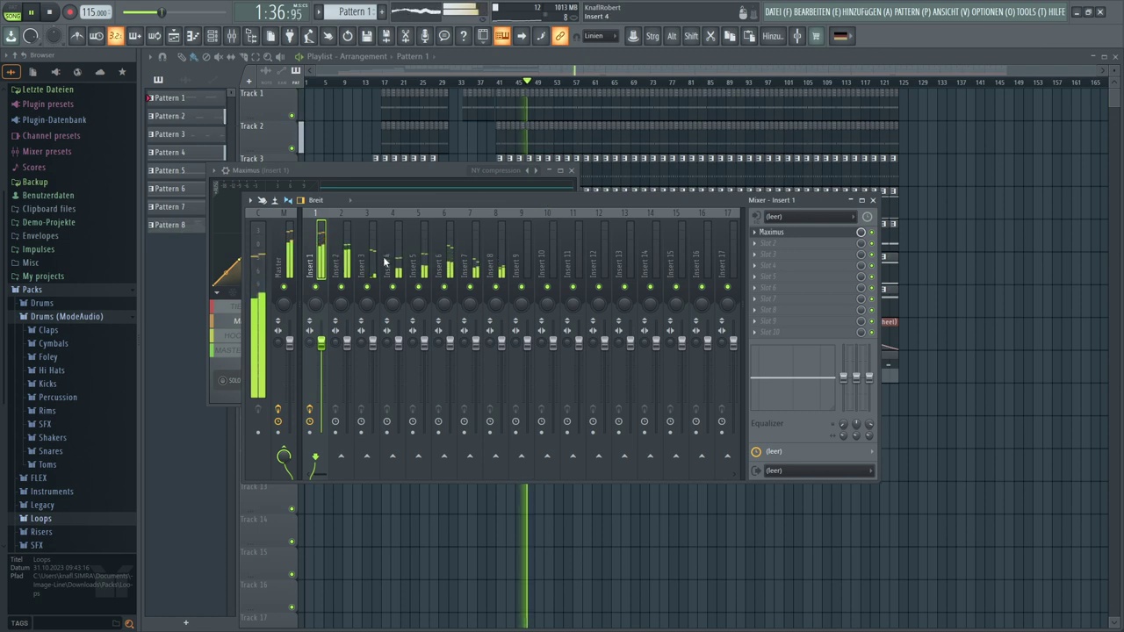
Load Maximus into the first slot of mixer Insert 2 and apply the Clear master preset
click(348, 253)
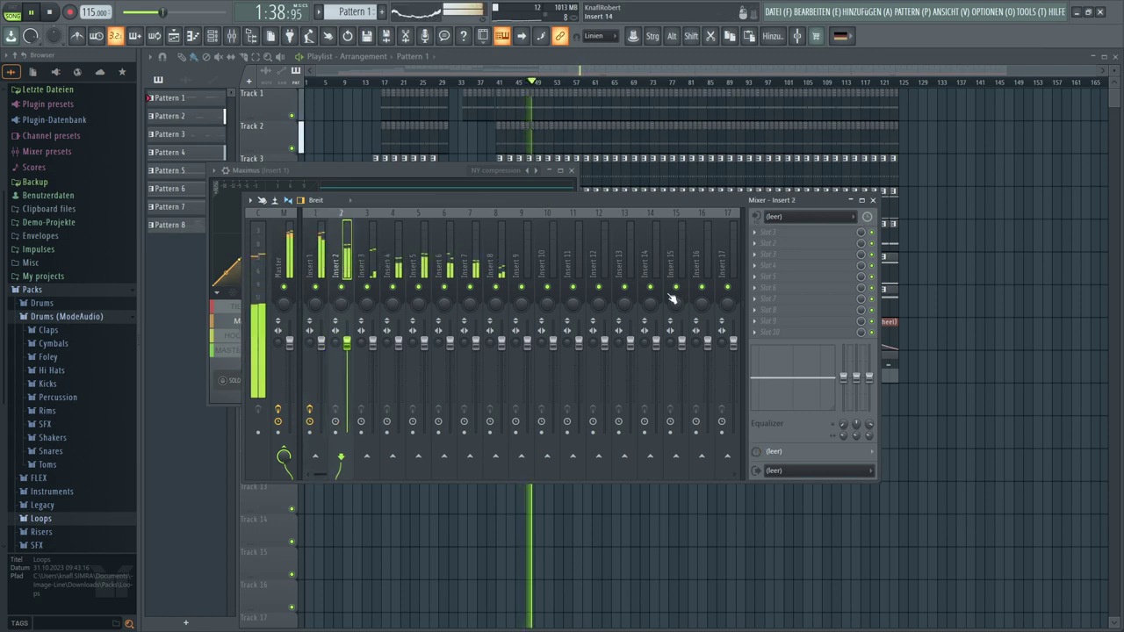
click(756, 230)
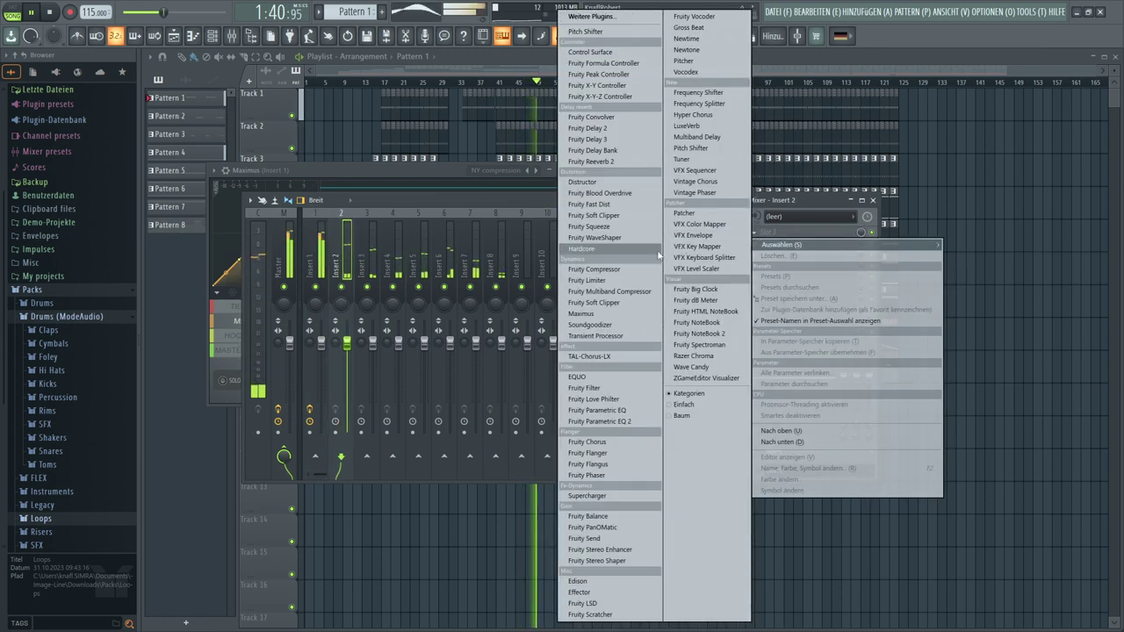
click(601, 312)
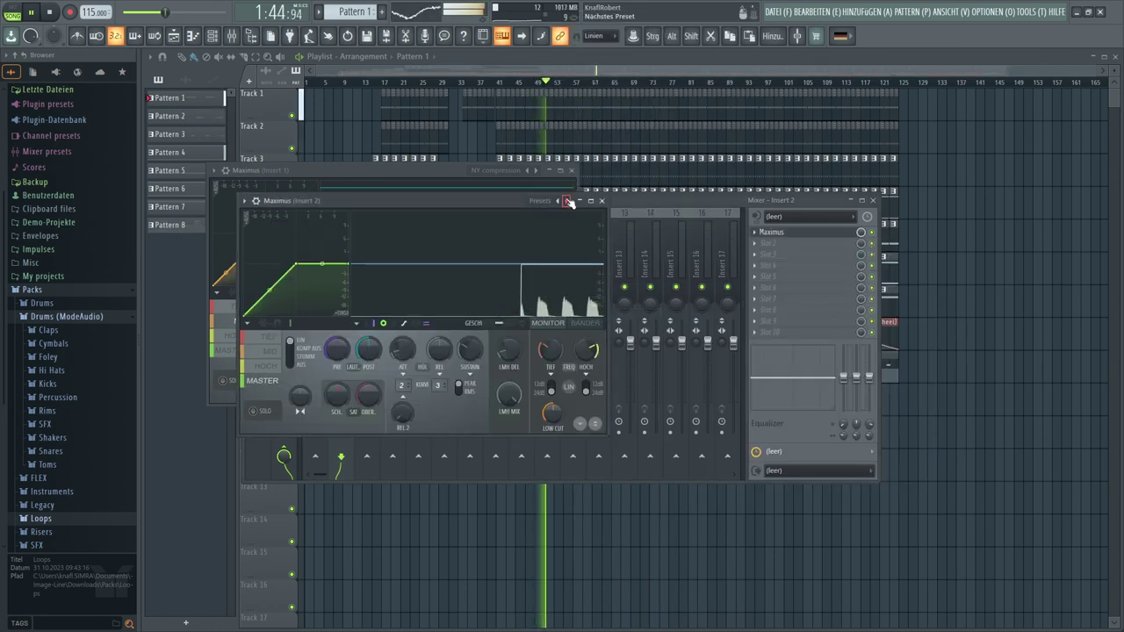
right_click(567, 201)
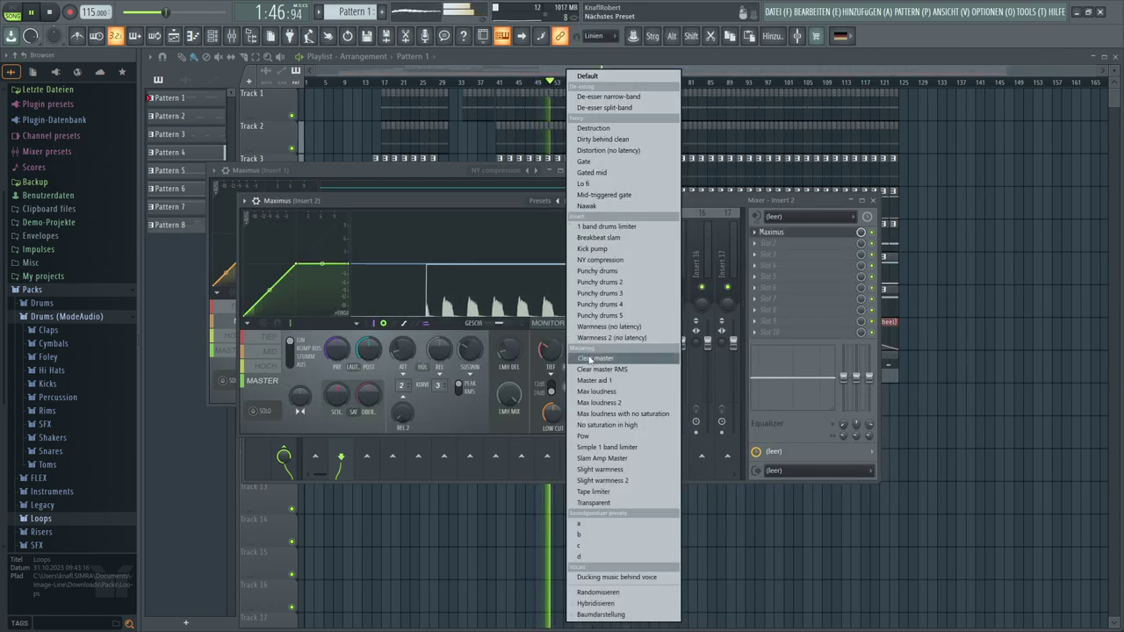
click(614, 359)
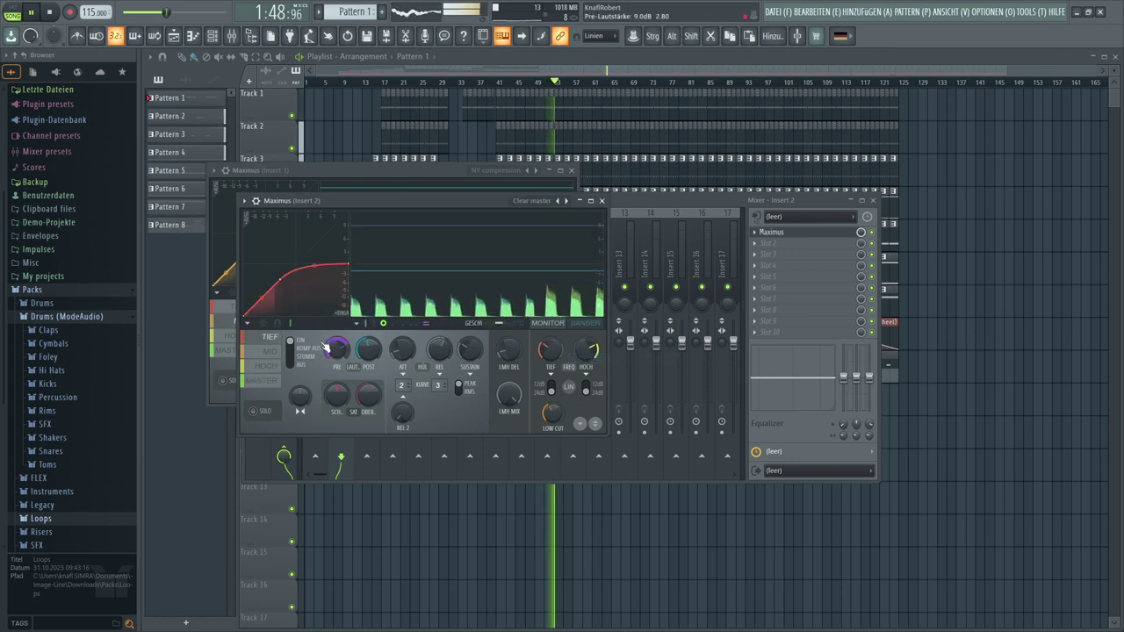
Go through the high, mid and master bands of Maximus on Insert 2 and set the master soft-saturation ceiling to -0.2 dB
click(264, 364)
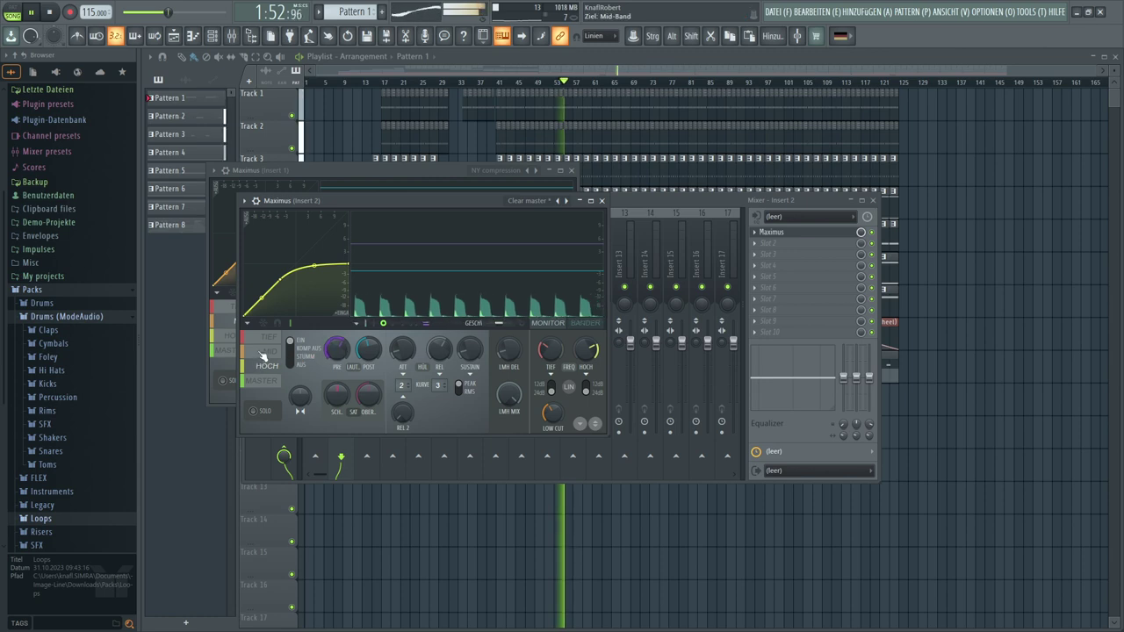
click(270, 351)
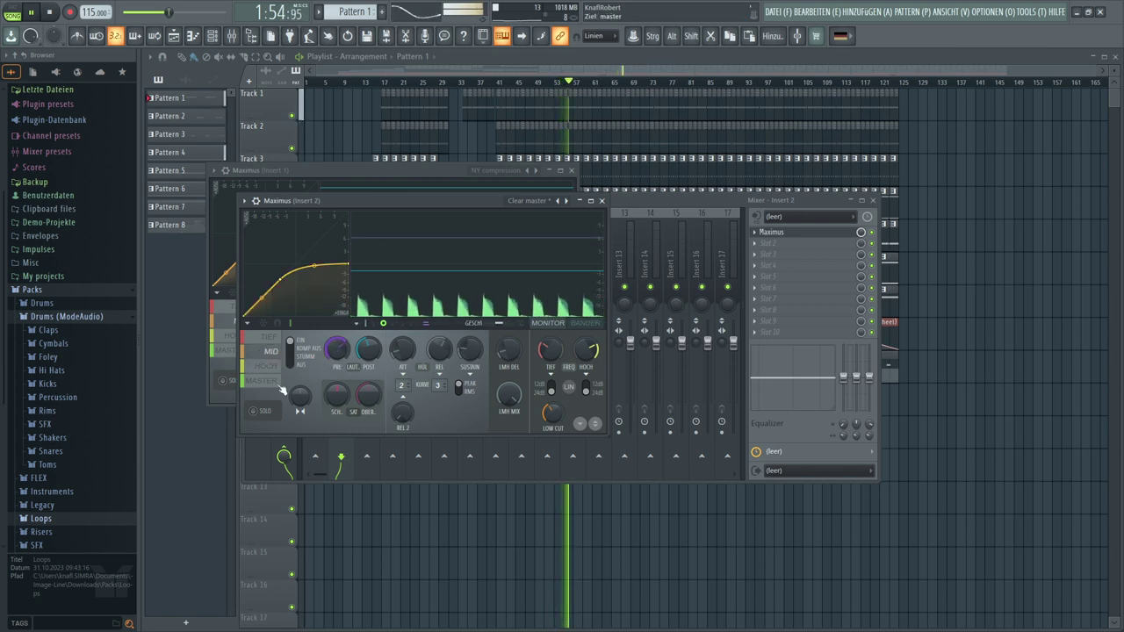
click(274, 384)
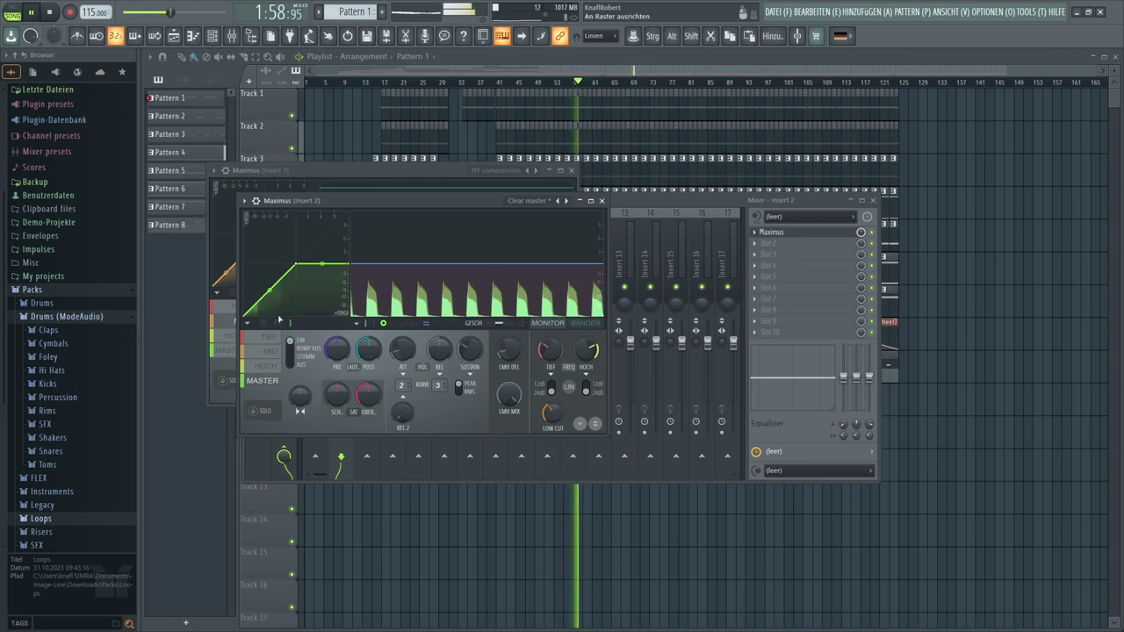
mouse_move(268, 288)
mouse_down()
mouse_move(269, 278)
mouse_move(269, 289)
mouse_up()
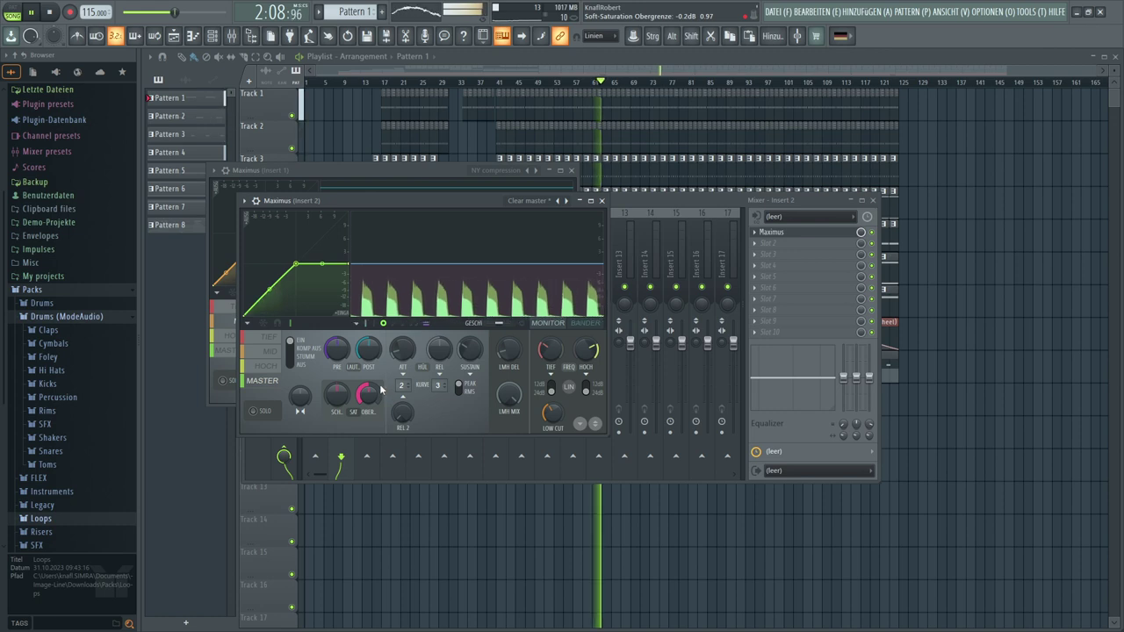
click(641, 199)
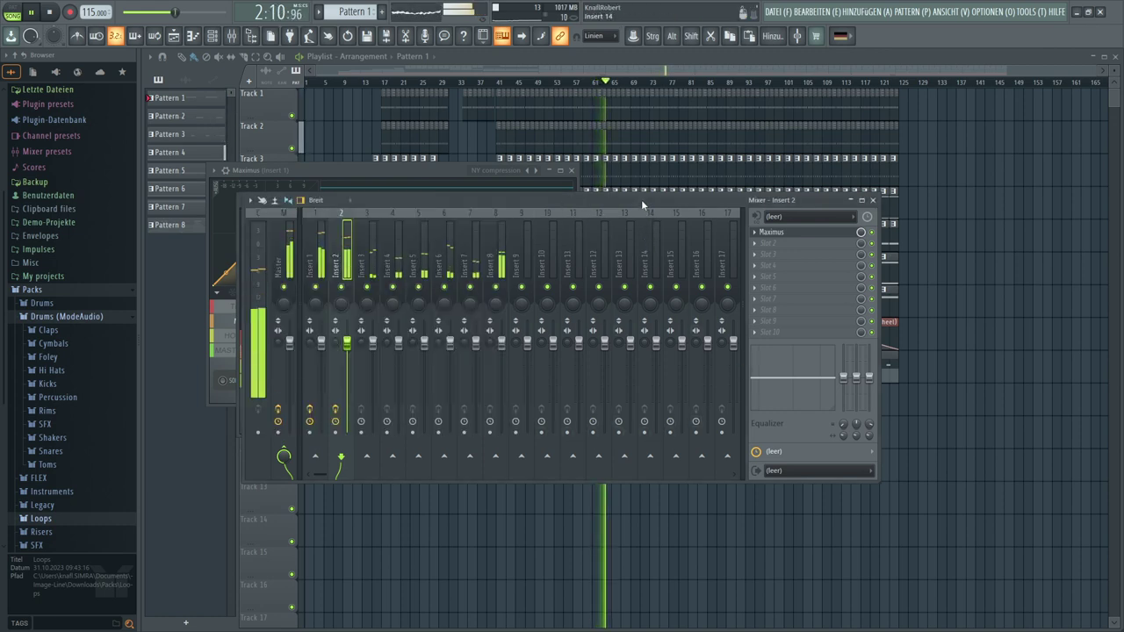
Reopen Maximus on Insert 1 and set its master band pre-gain to -0.9 dB
key(Left)
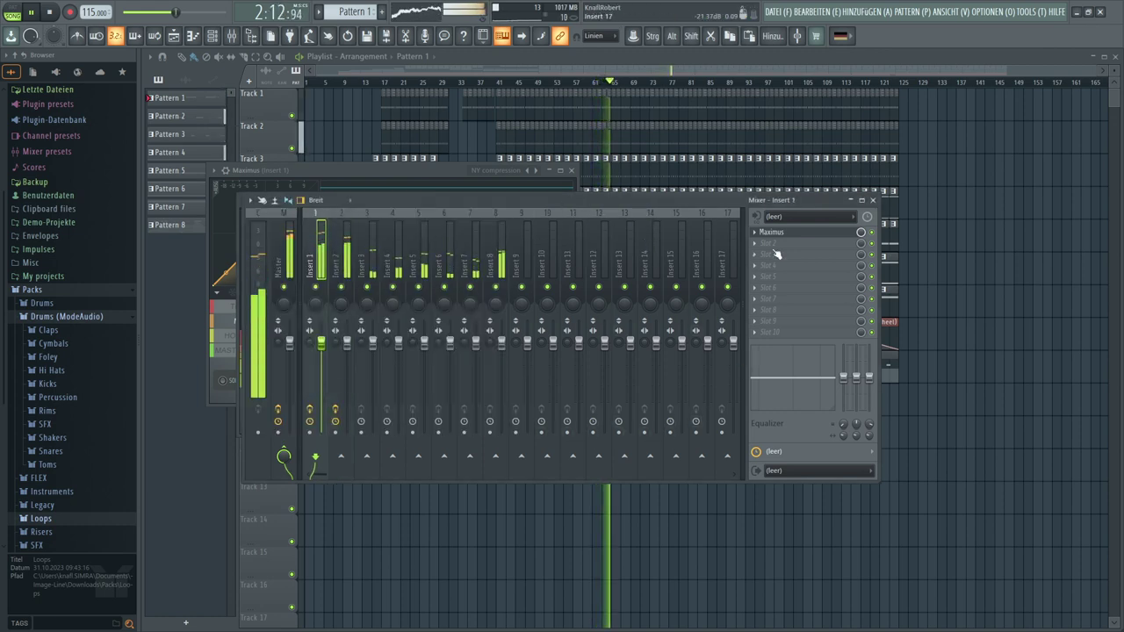
click(788, 235)
click(789, 235)
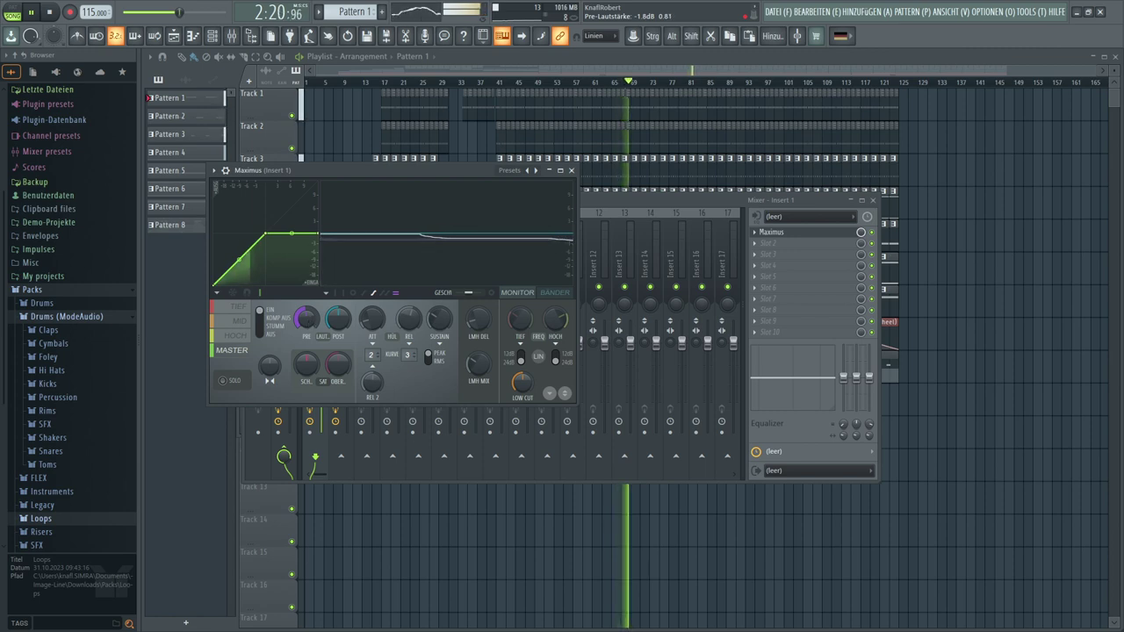
drag(309, 322, 309, 316)
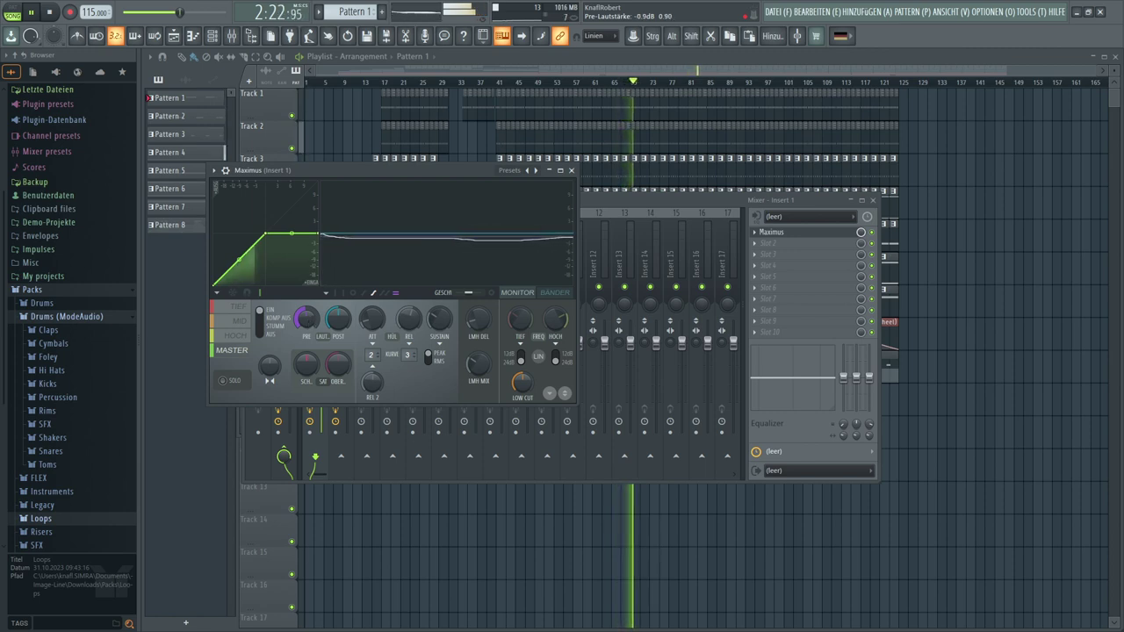
Load Maximus into the first slot of mixer Insert 3 and apply the Clear master preset
click(609, 198)
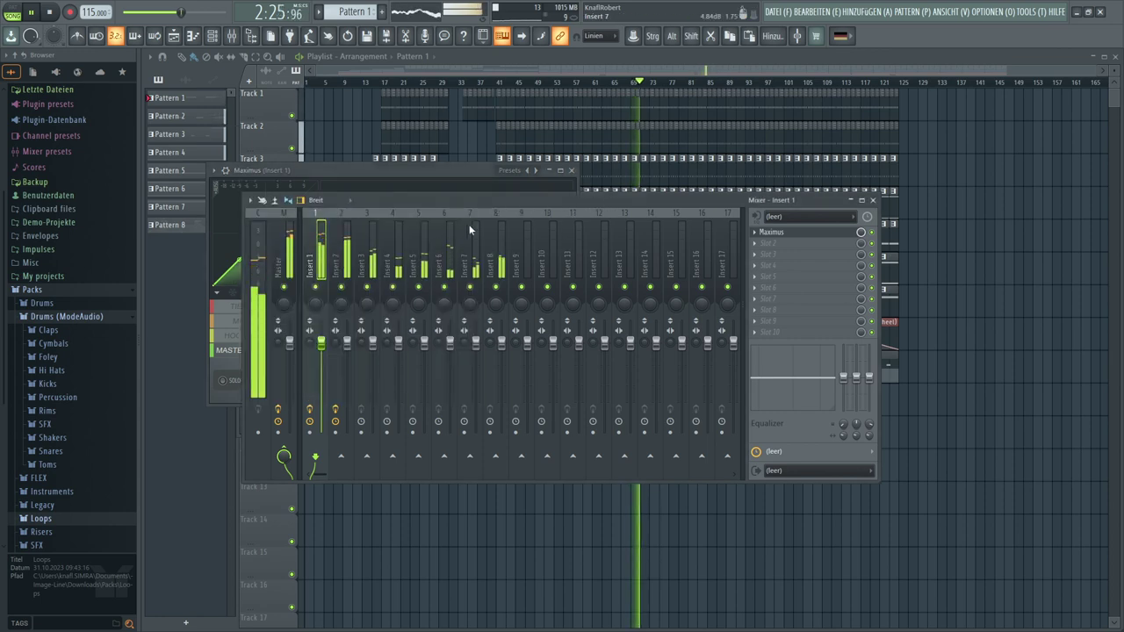
key(Right)
click(372, 245)
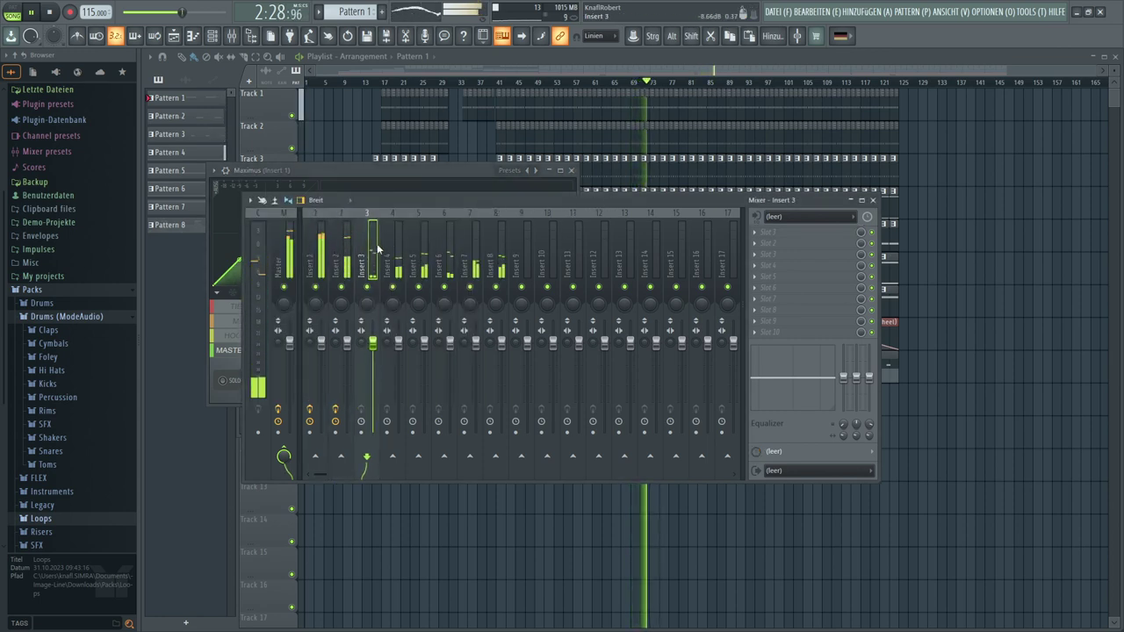
click(766, 235)
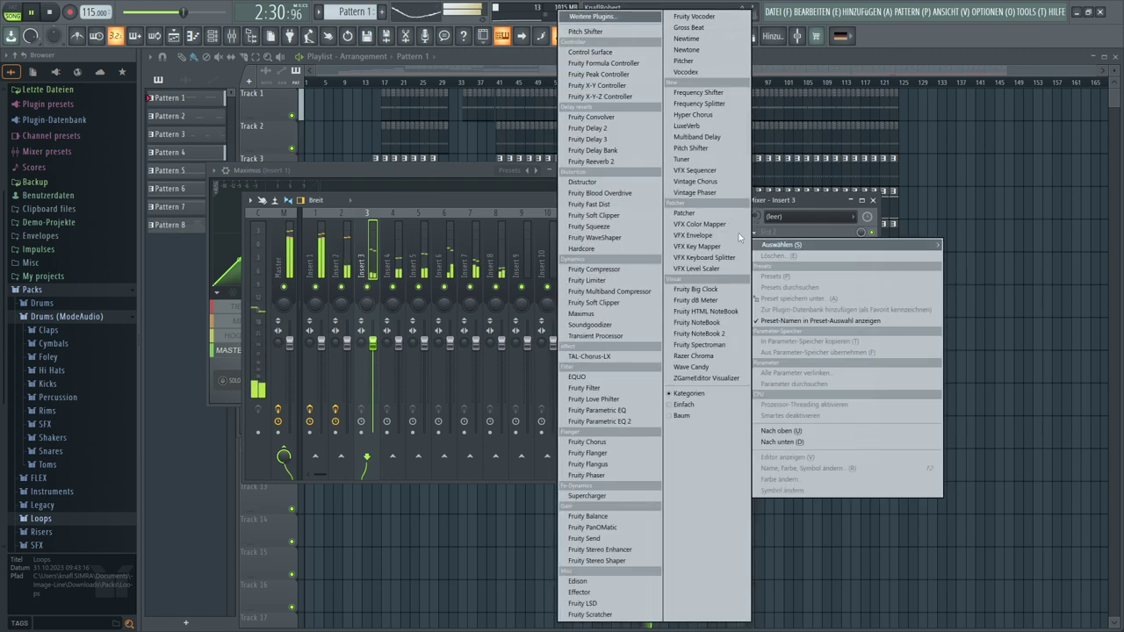
click(572, 316)
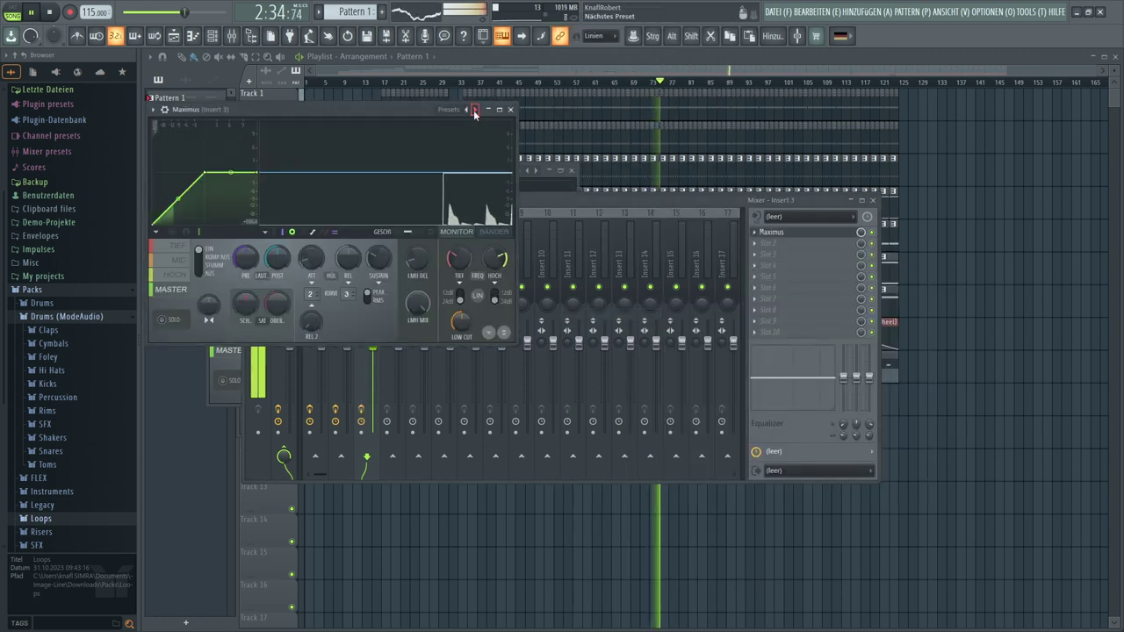
right_click(474, 112)
click(504, 358)
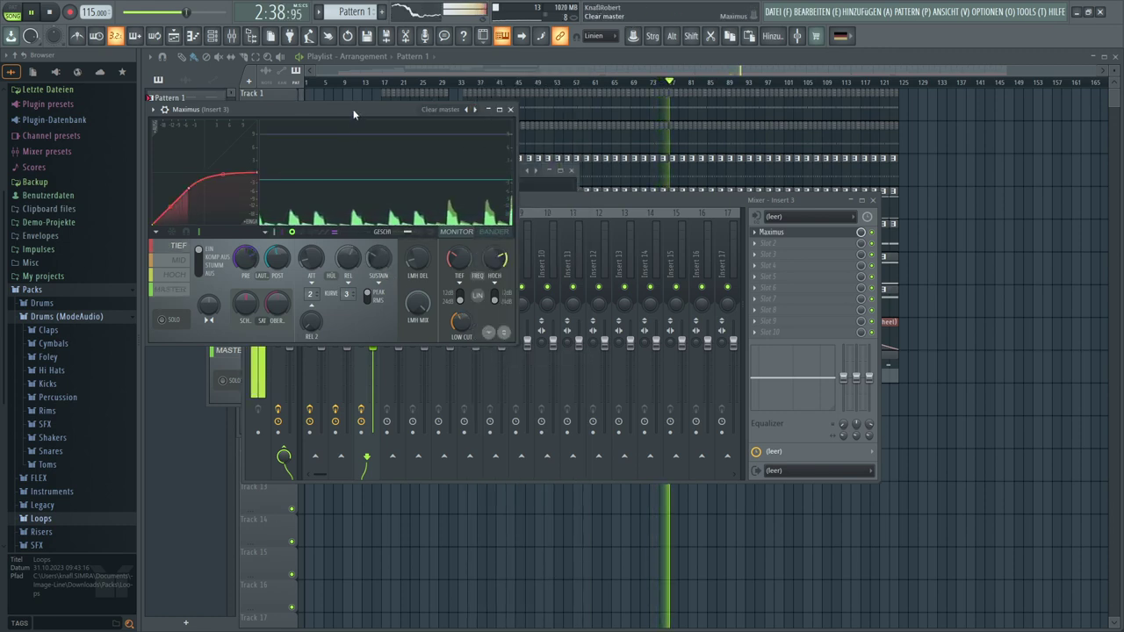
drag(354, 114, 476, 151)
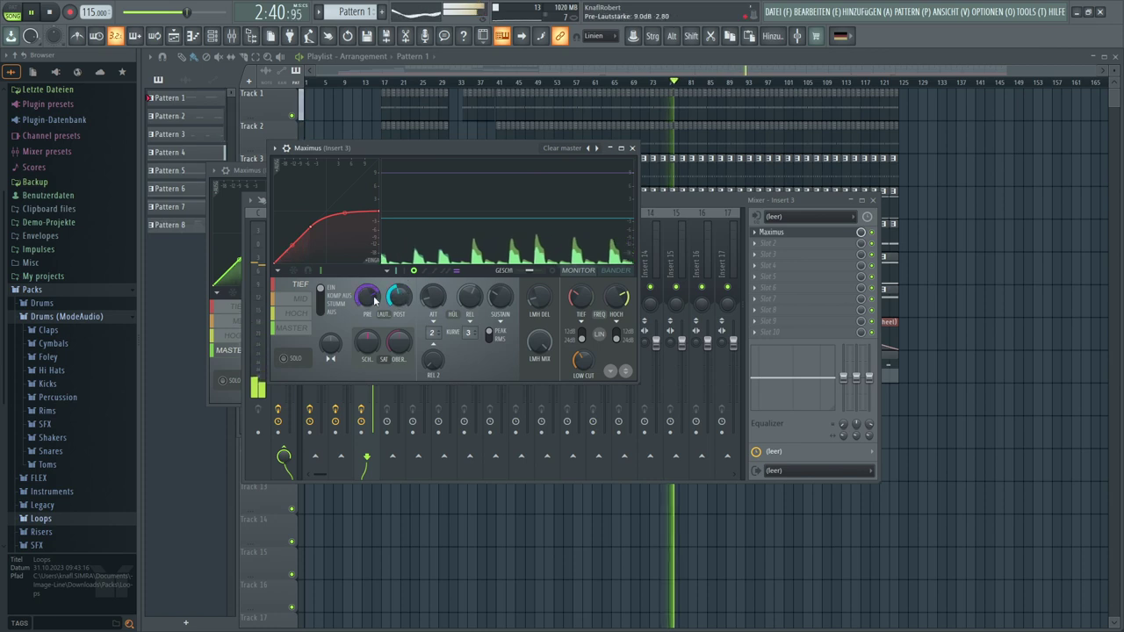
Set the Maximus pre-gain on Insert 3 to 6.2 dB for the low band and 3.5 dB for the mid band, and adjust the high band
drag(375, 300, 375, 325)
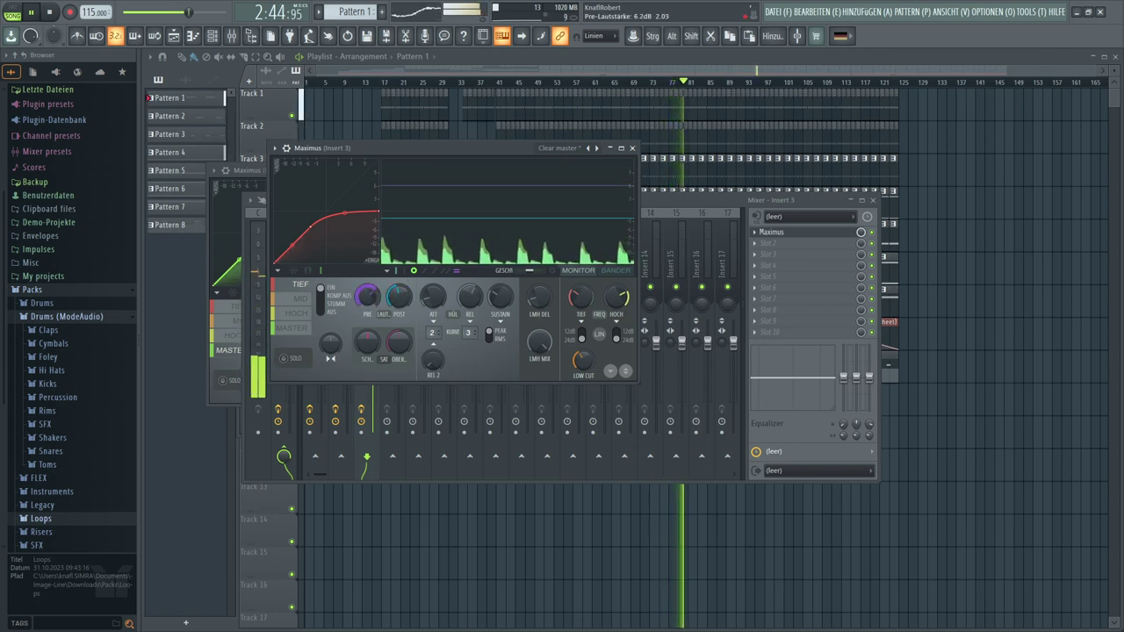
click(293, 298)
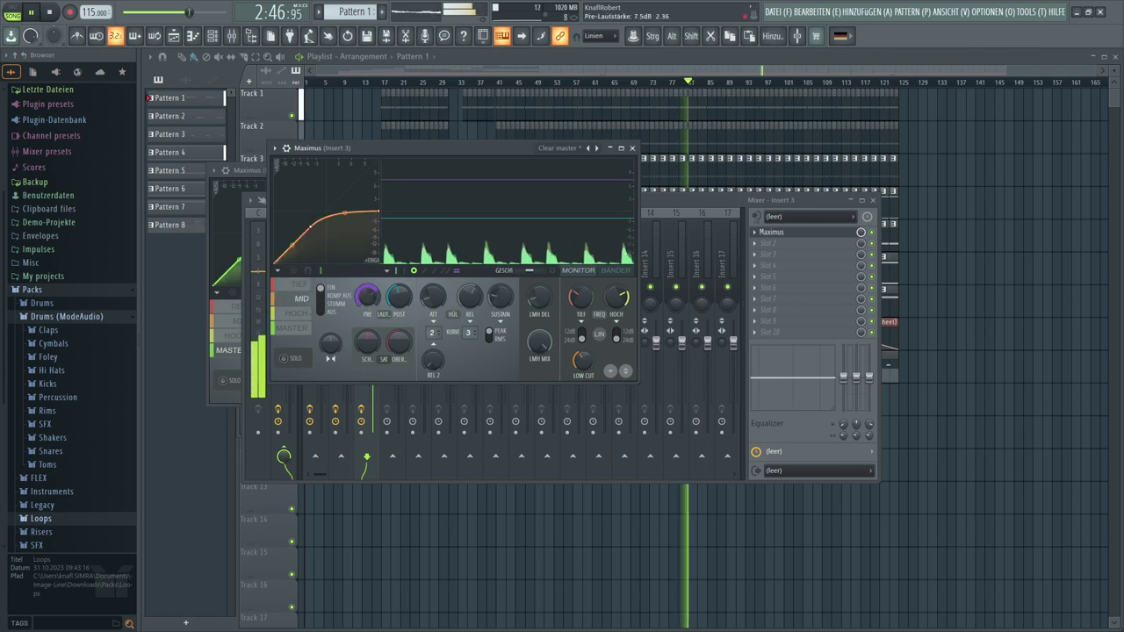
drag(367, 296, 367, 313)
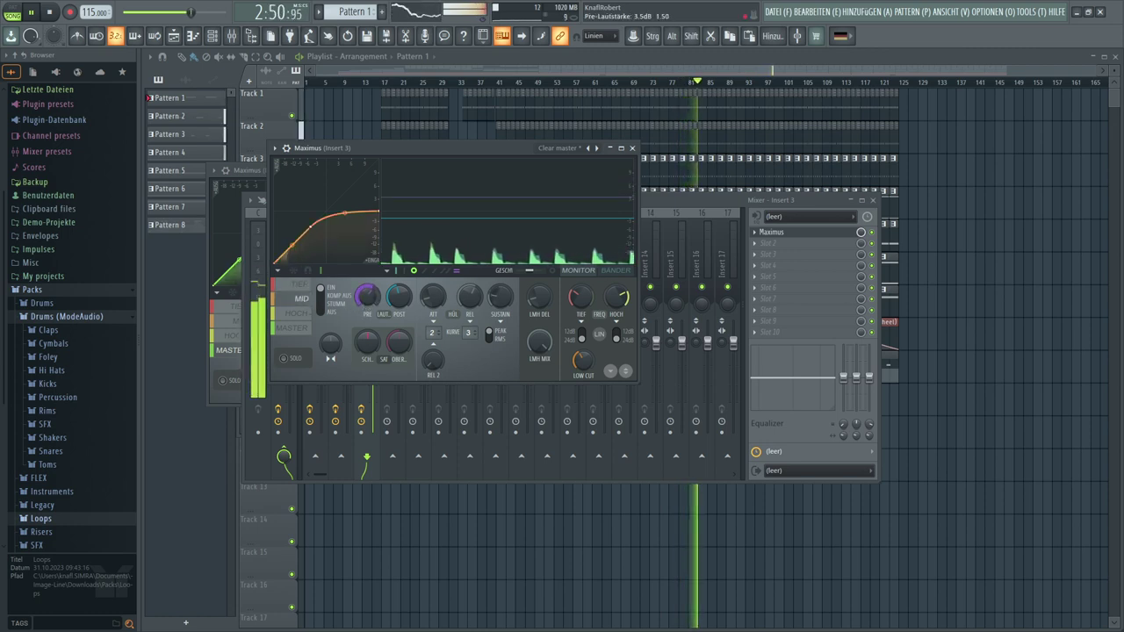
click(297, 313)
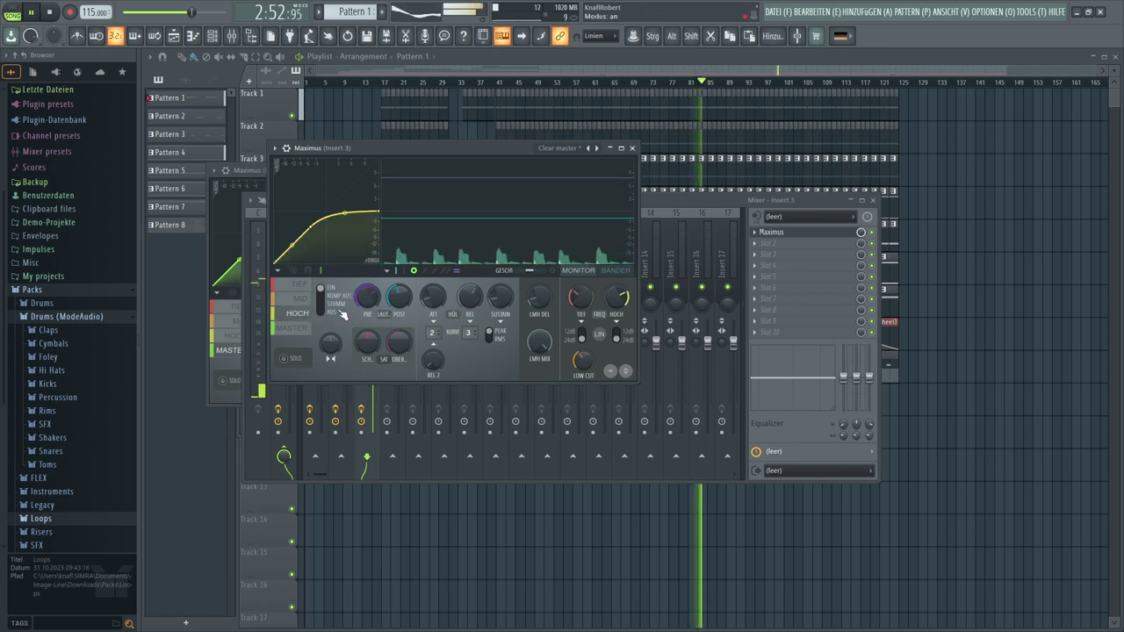
drag(367, 296, 367, 295)
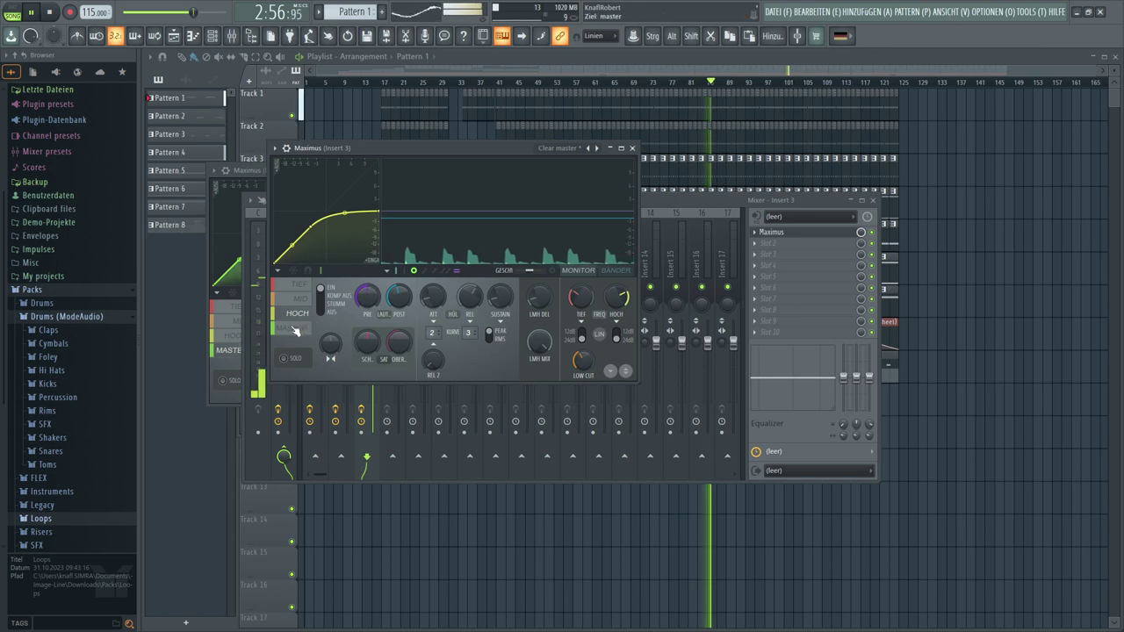
Readjust the low band pre-gain of Maximus on Insert 3 to 7.0 dB and set the master band pre-gain to -5.9 dB
click(295, 329)
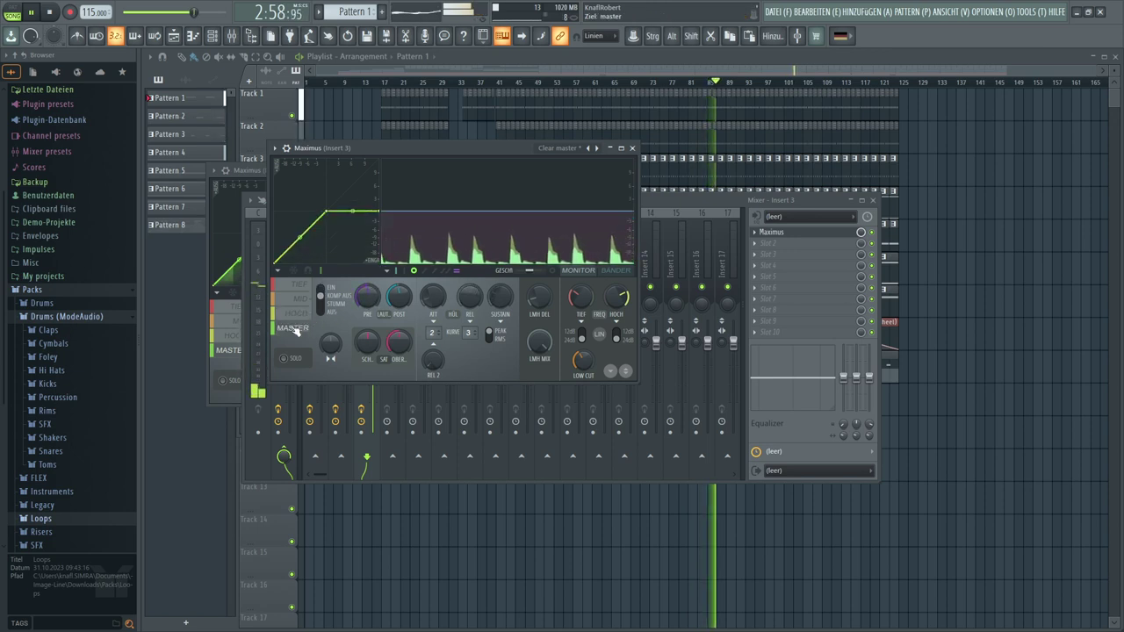
click(322, 290)
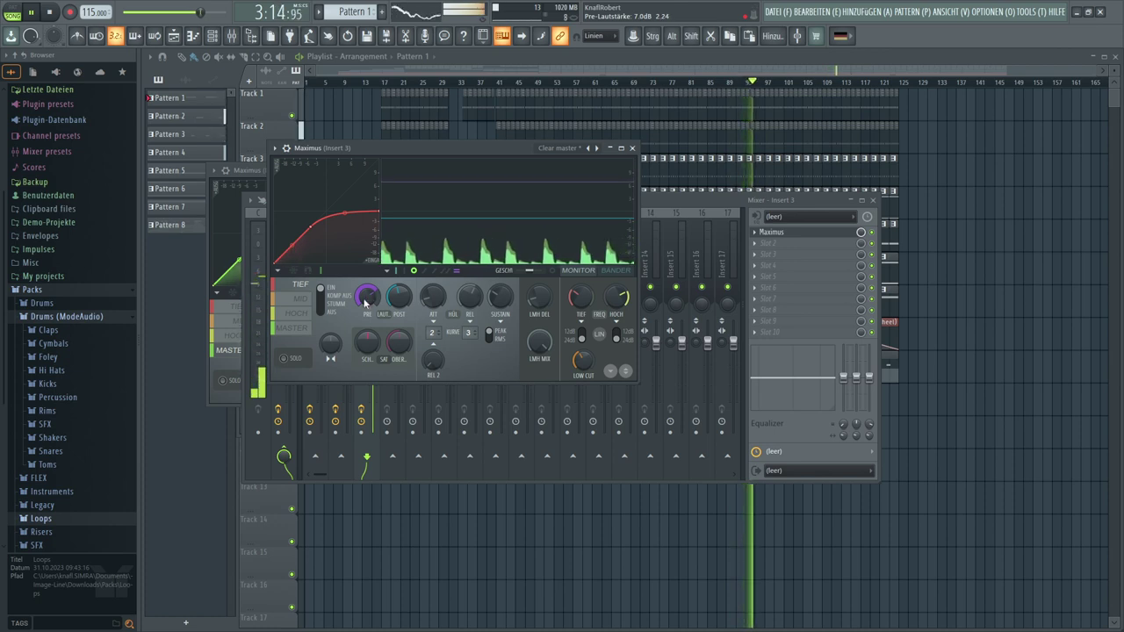
click(294, 327)
drag(367, 296, 367, 333)
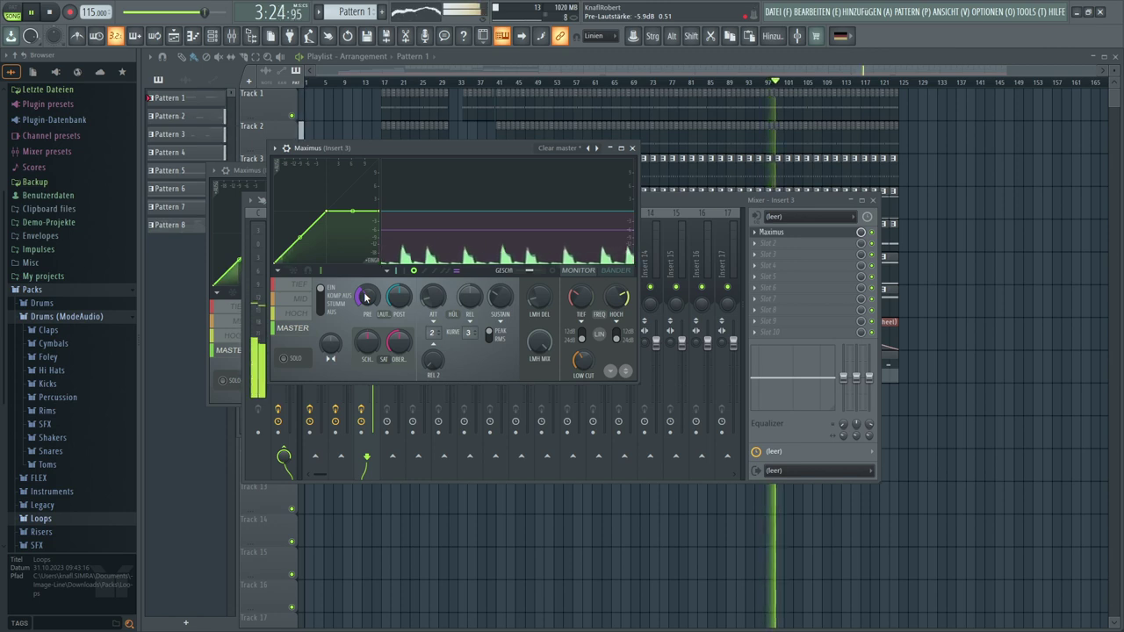
click(671, 201)
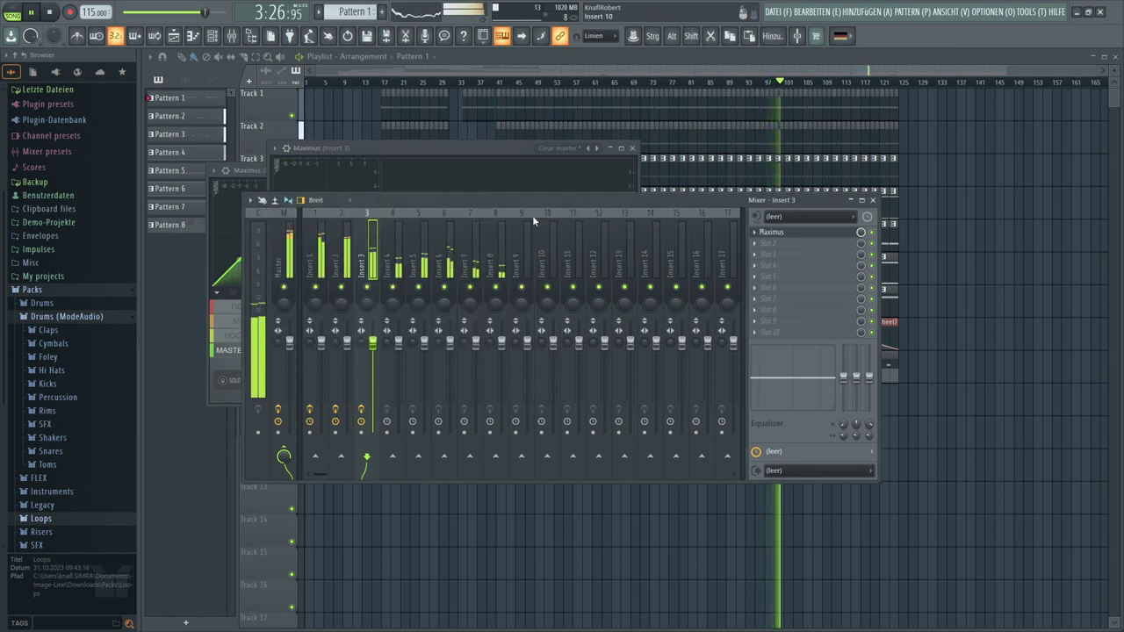
Load Maximus into the first effect slot of mixer track Insert 4 and apply its Clear master preset
click(399, 250)
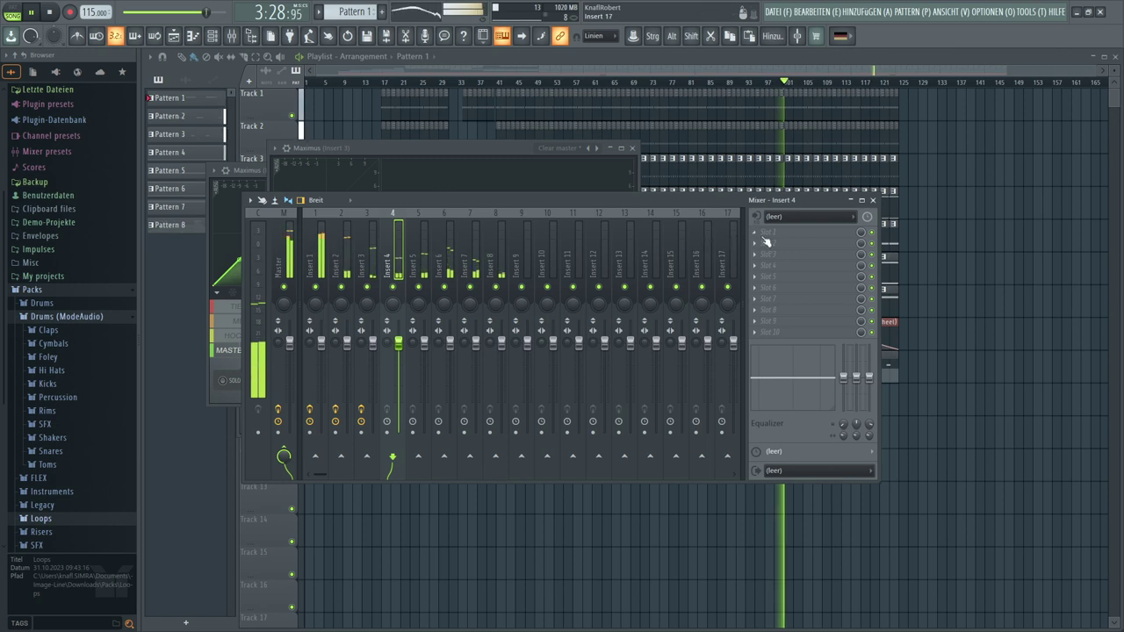
click(759, 232)
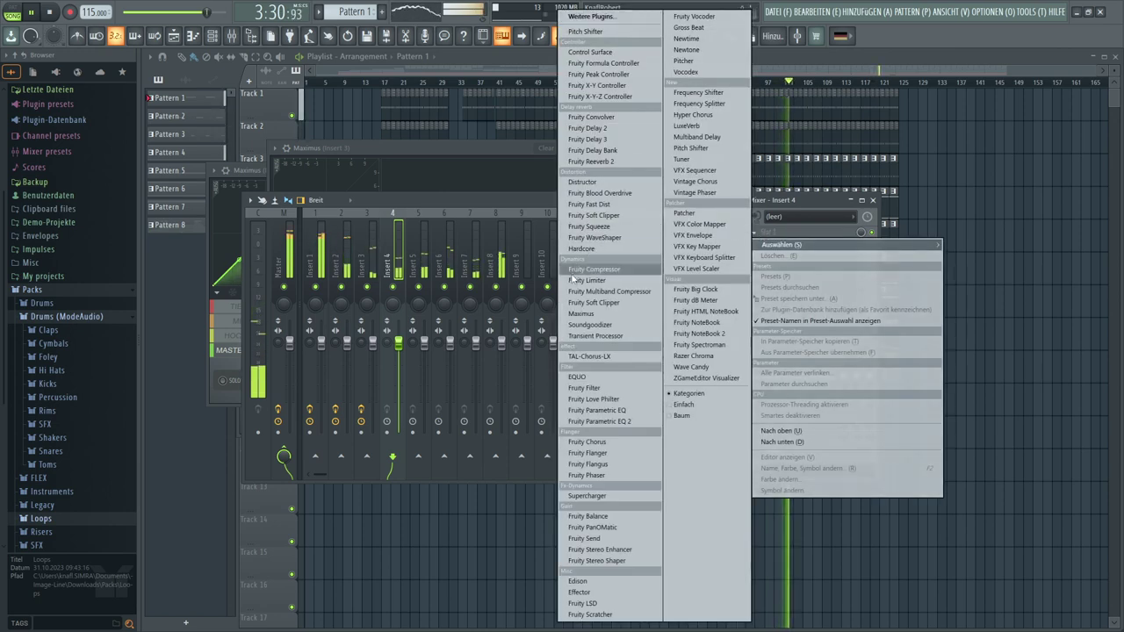
click(582, 316)
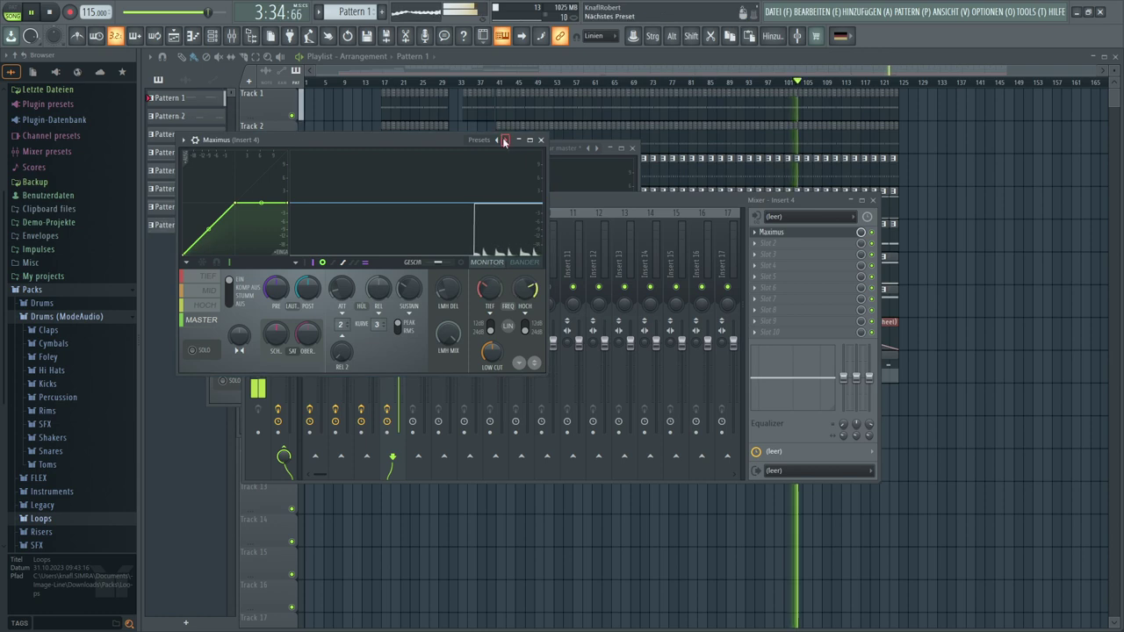
click(505, 142)
click(548, 363)
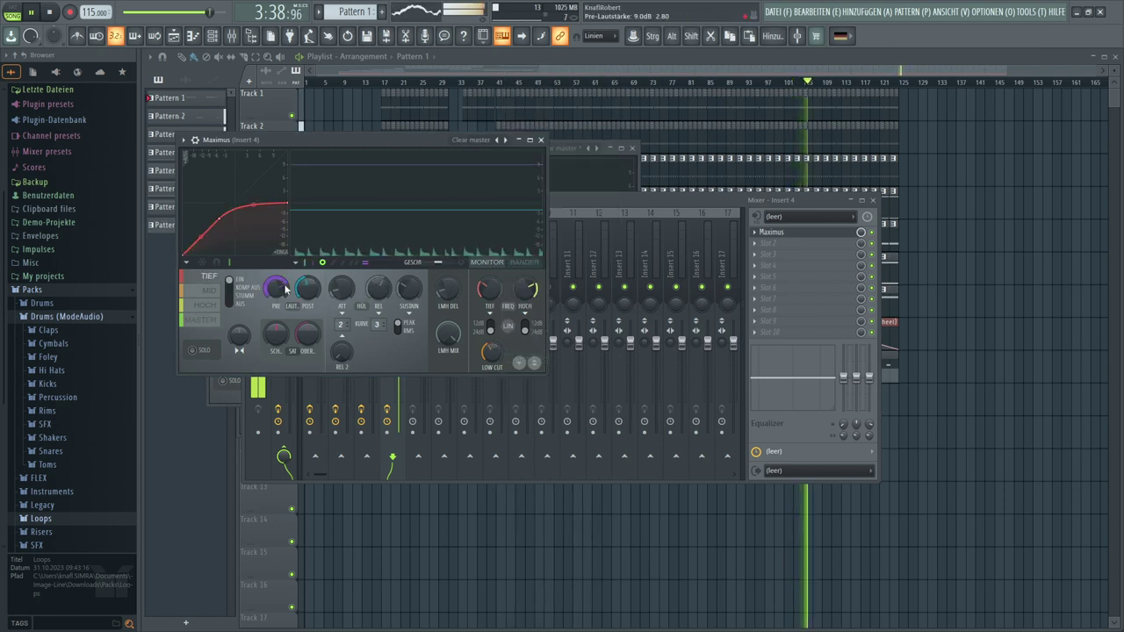
Set the low band's mode to EIN and adjust the mid band's pre gain in Insert 4's Maximus
click(234, 285)
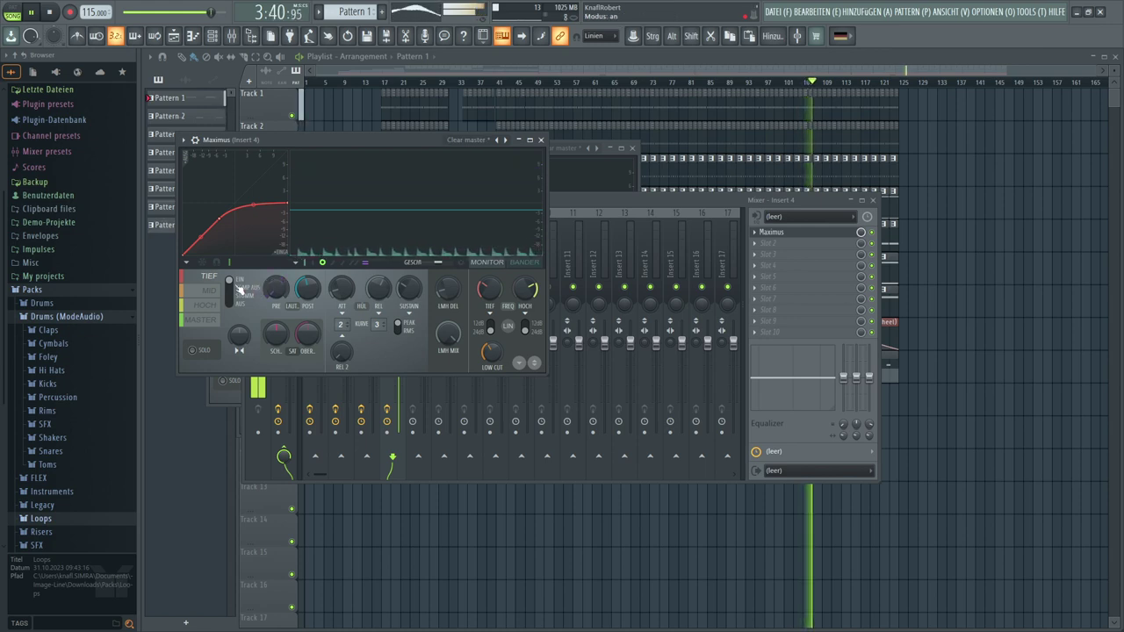
click(209, 289)
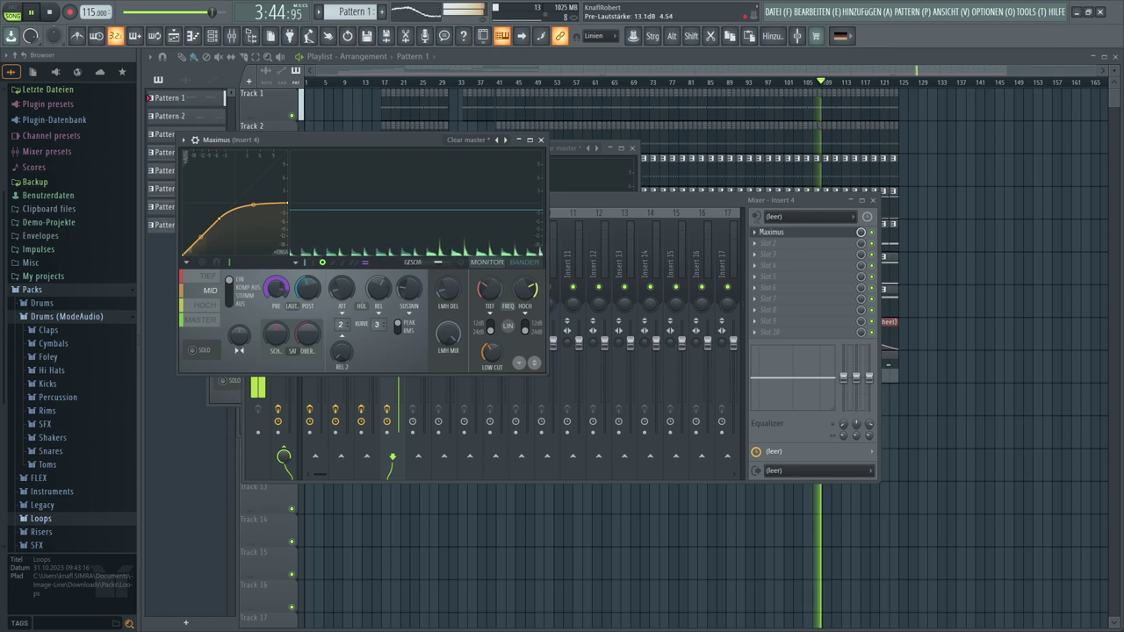
drag(276, 287, 276, 303)
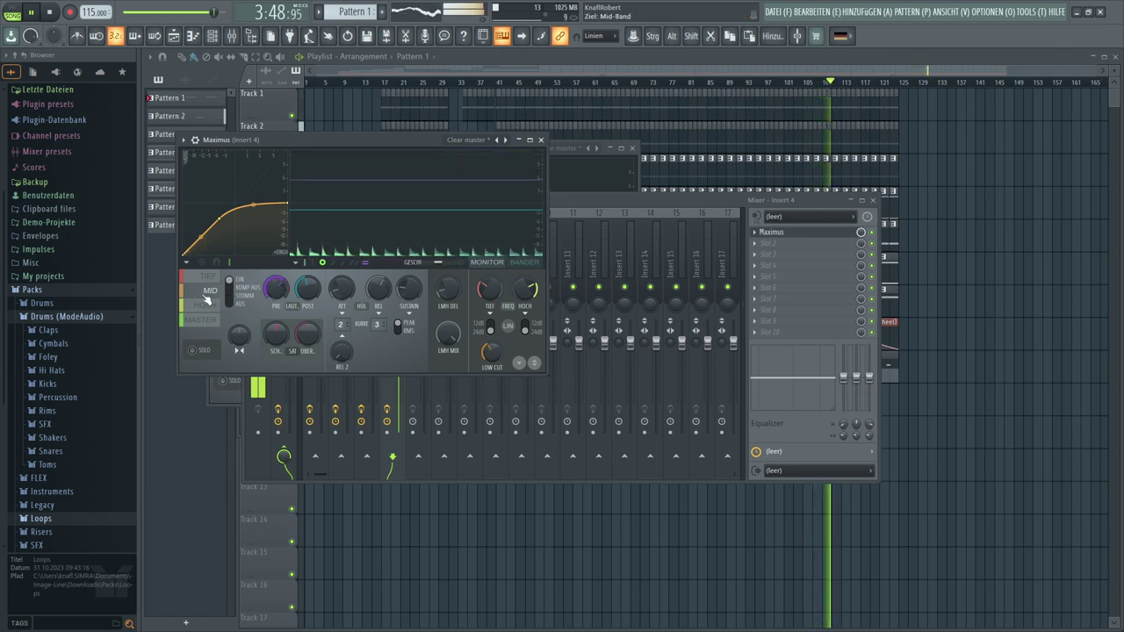
Set the high band's pre gain to 5.6 dB and the master band's mode to EIN in Insert 4's Maximus
click(205, 305)
mouse_move(276, 294)
mouse_down()
mouse_move(276, 264)
mouse_move(276, 297)
mouse_up()
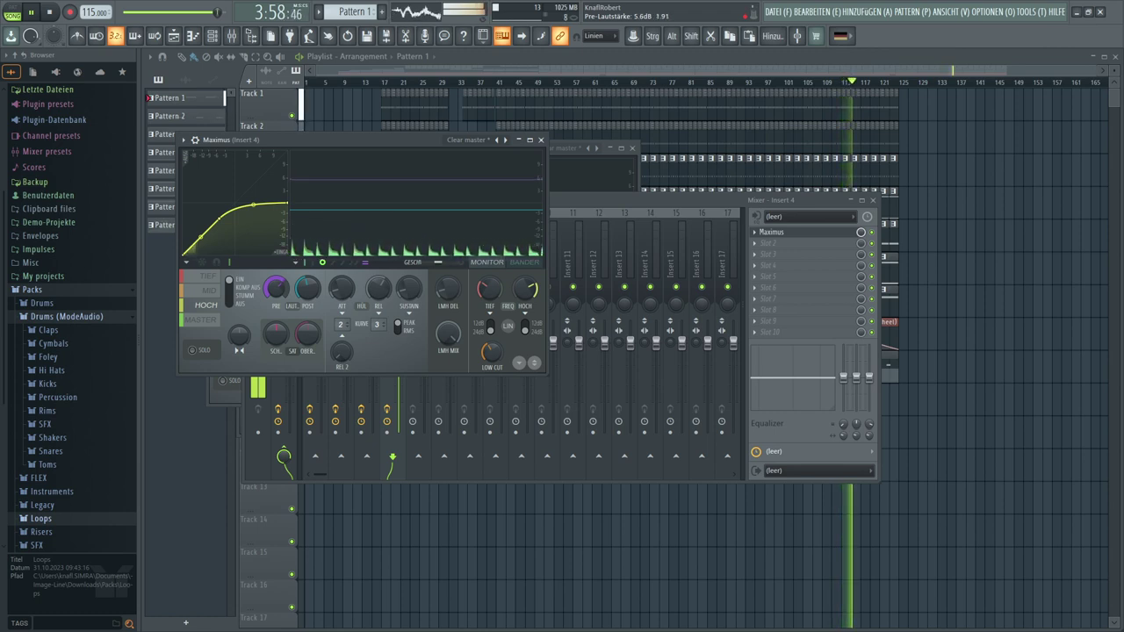
click(208, 321)
click(233, 281)
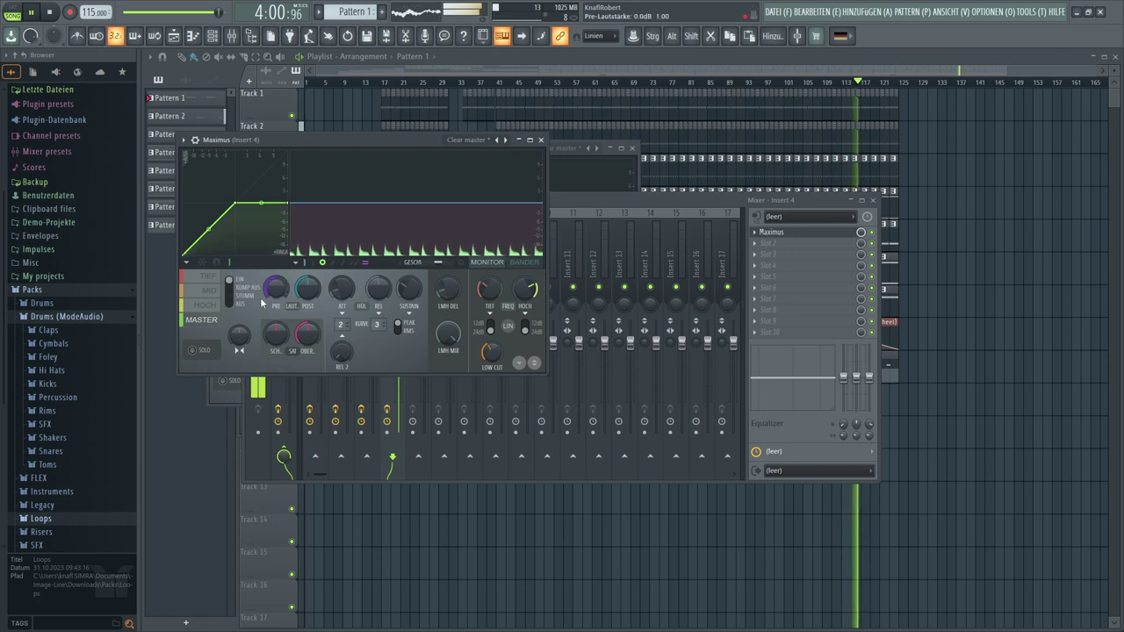
Load Maximus into the first effect slot of mixer track Insert 5 and apply its Clear master preset
click(638, 201)
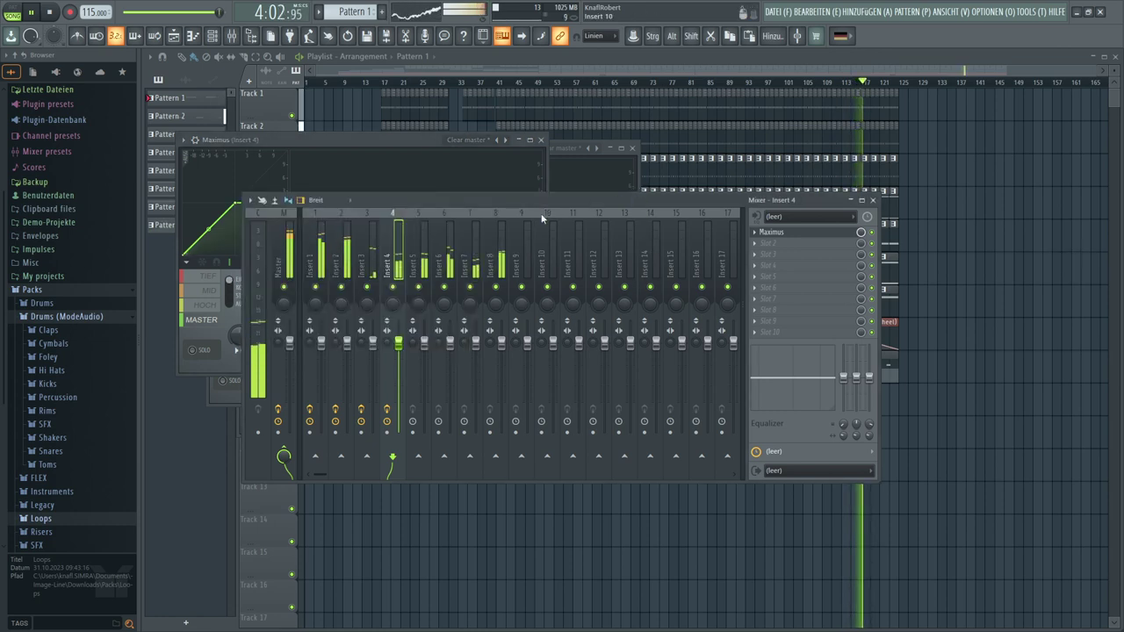
click(425, 251)
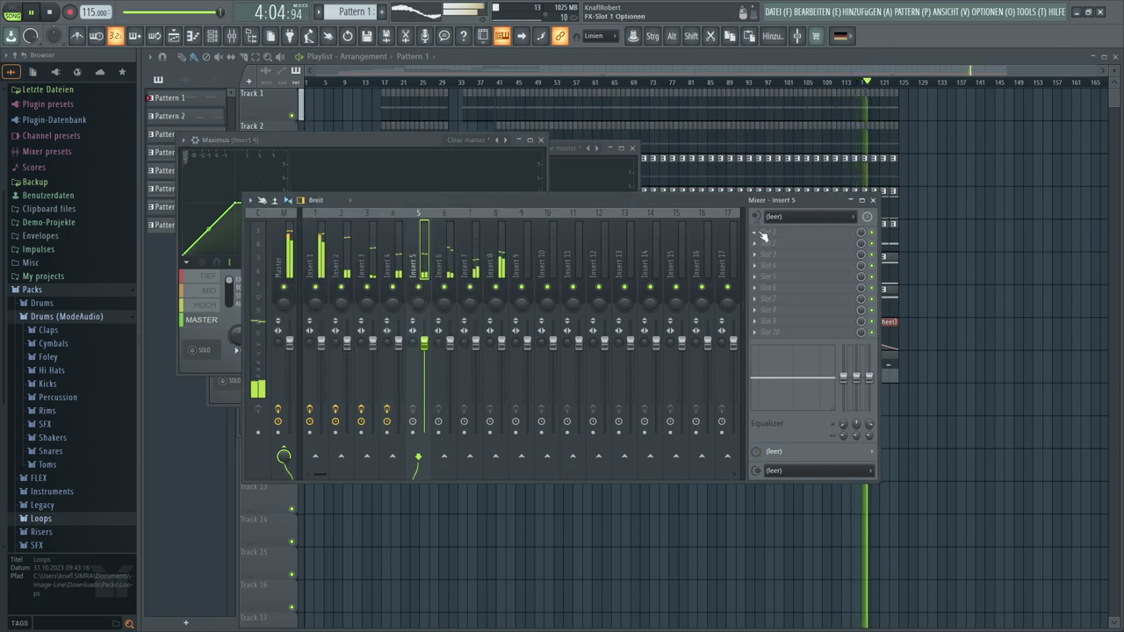
click(758, 231)
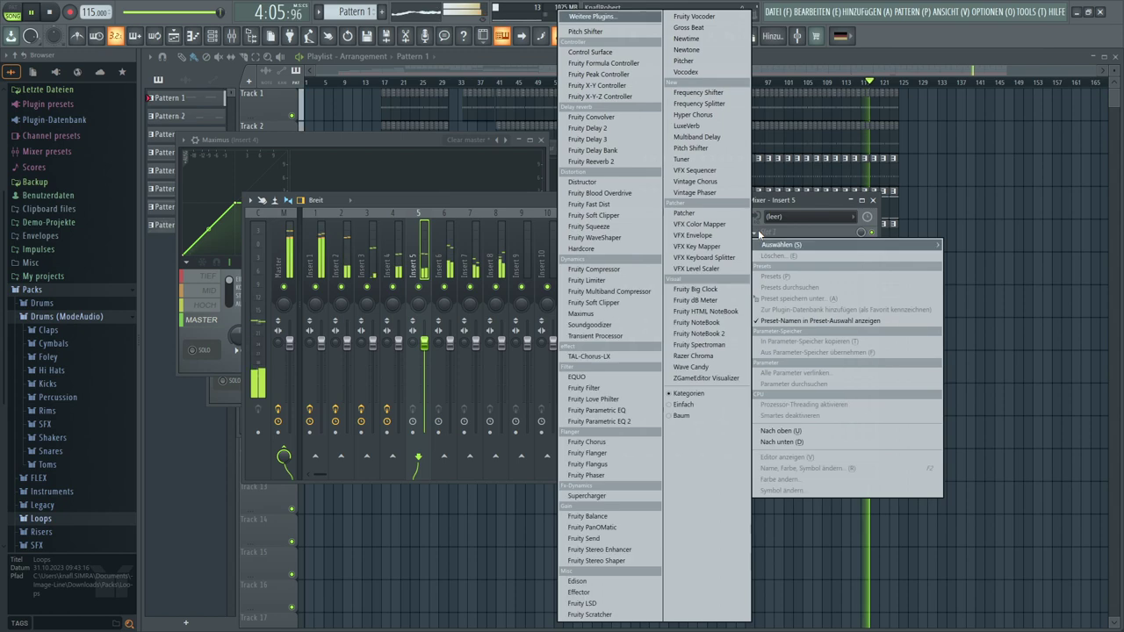
click(586, 315)
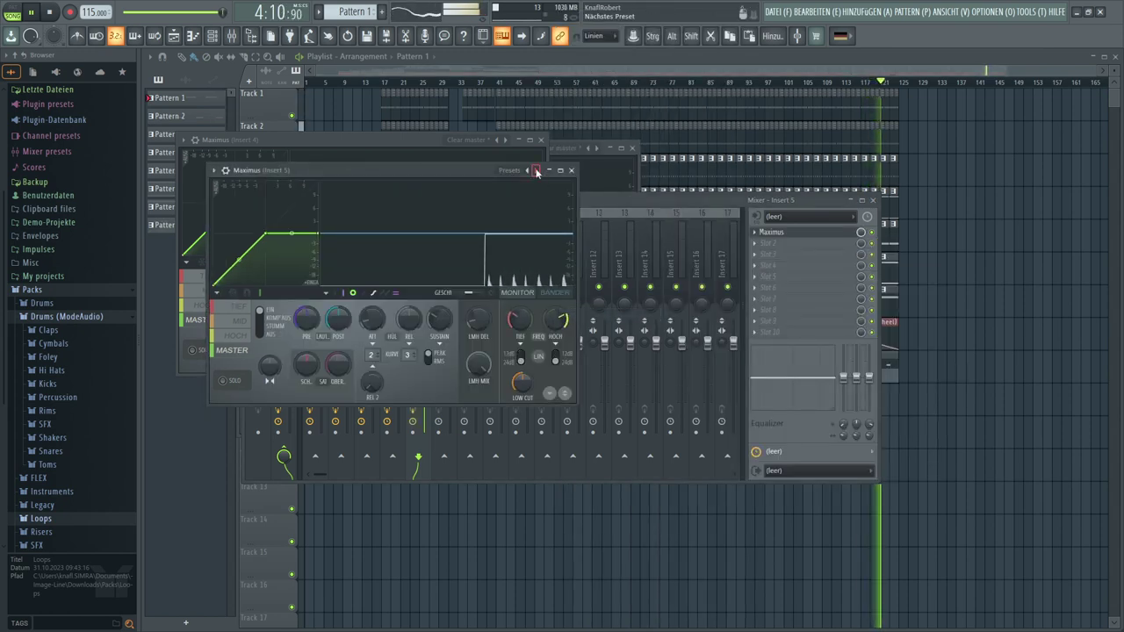
click(536, 170)
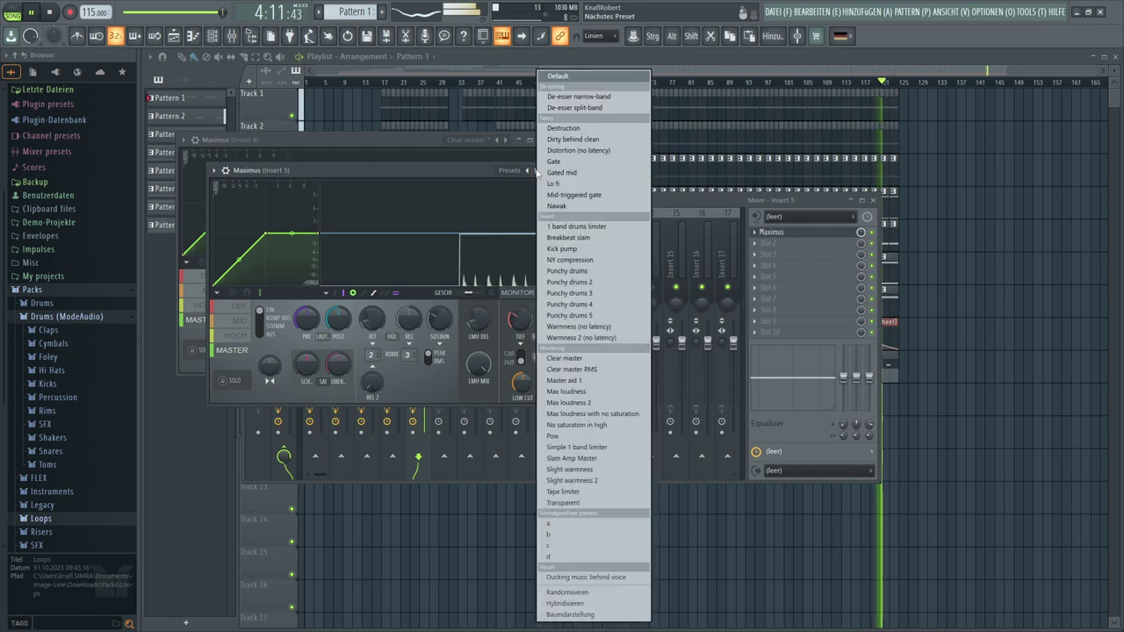
click(587, 360)
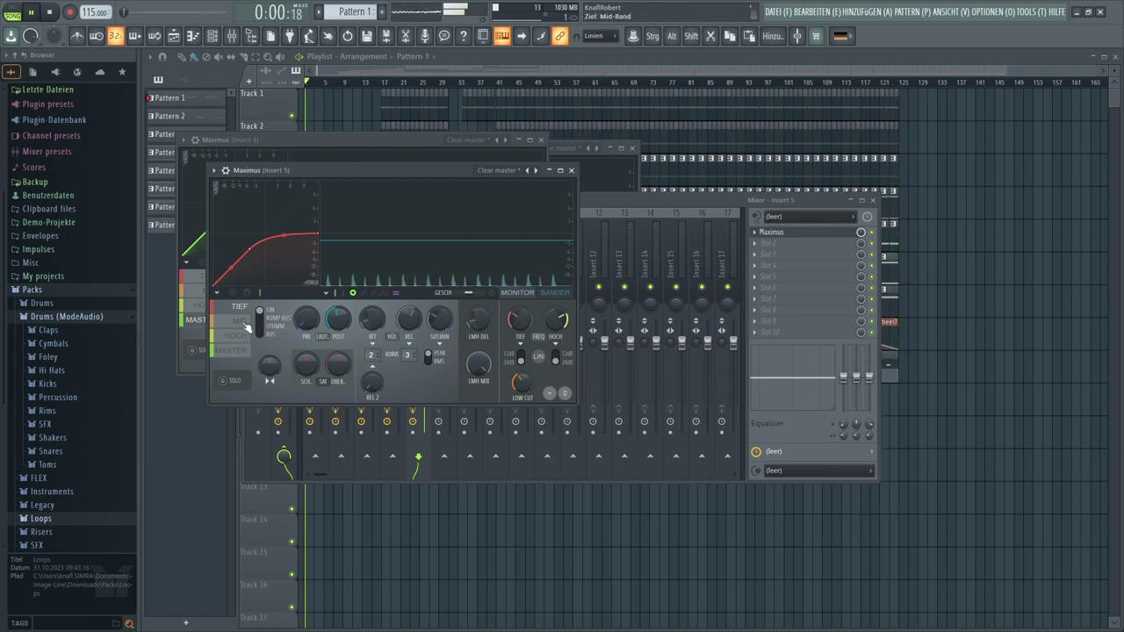
Reopen Insert 5's Maximus from the mixer and set its mid band's pre gain to 10.2 dB
click(244, 323)
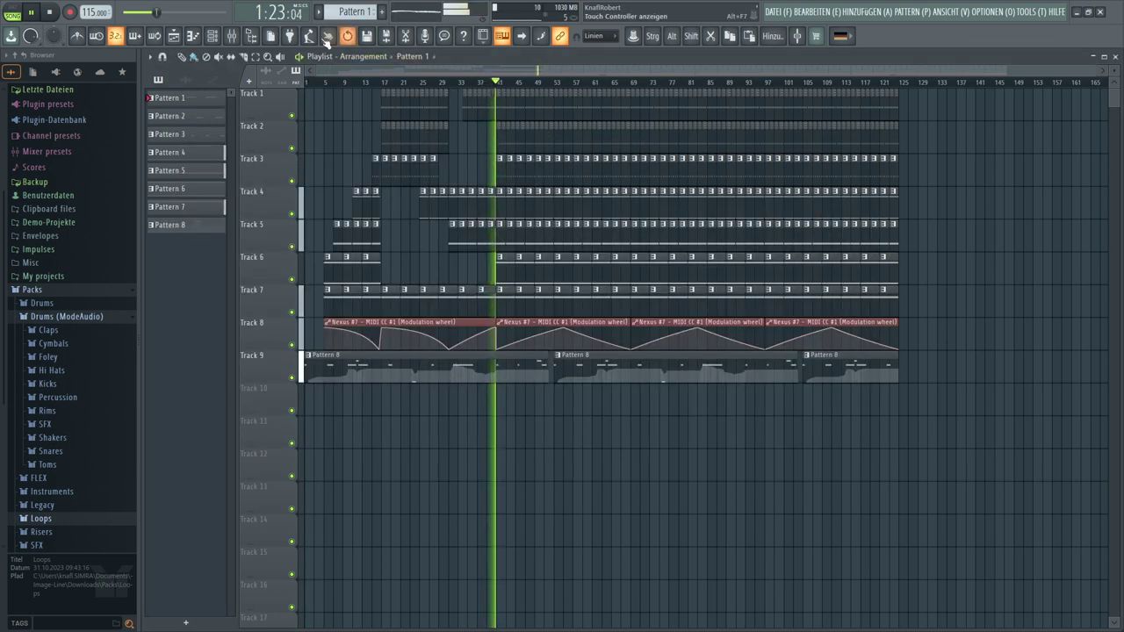
click(231, 36)
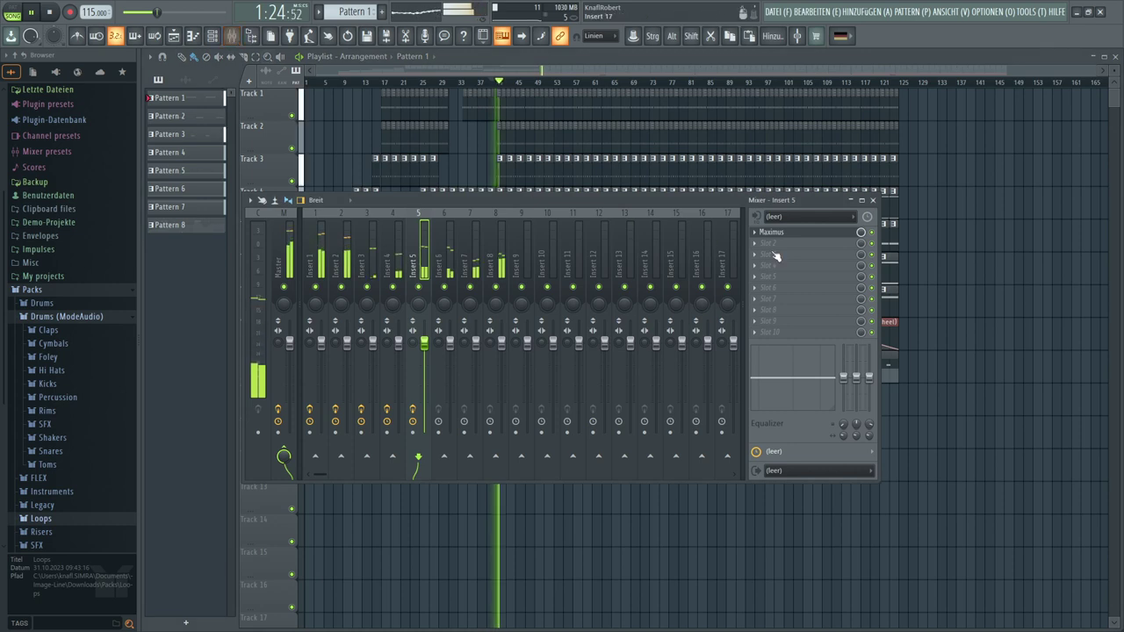
click(837, 234)
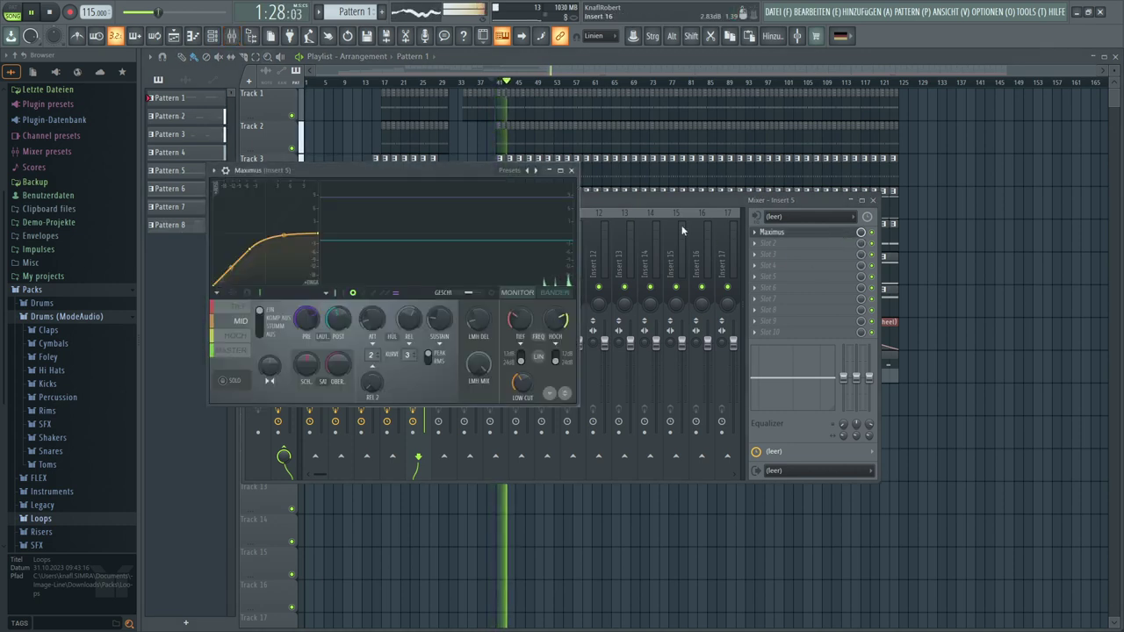
drag(303, 316, 303, 338)
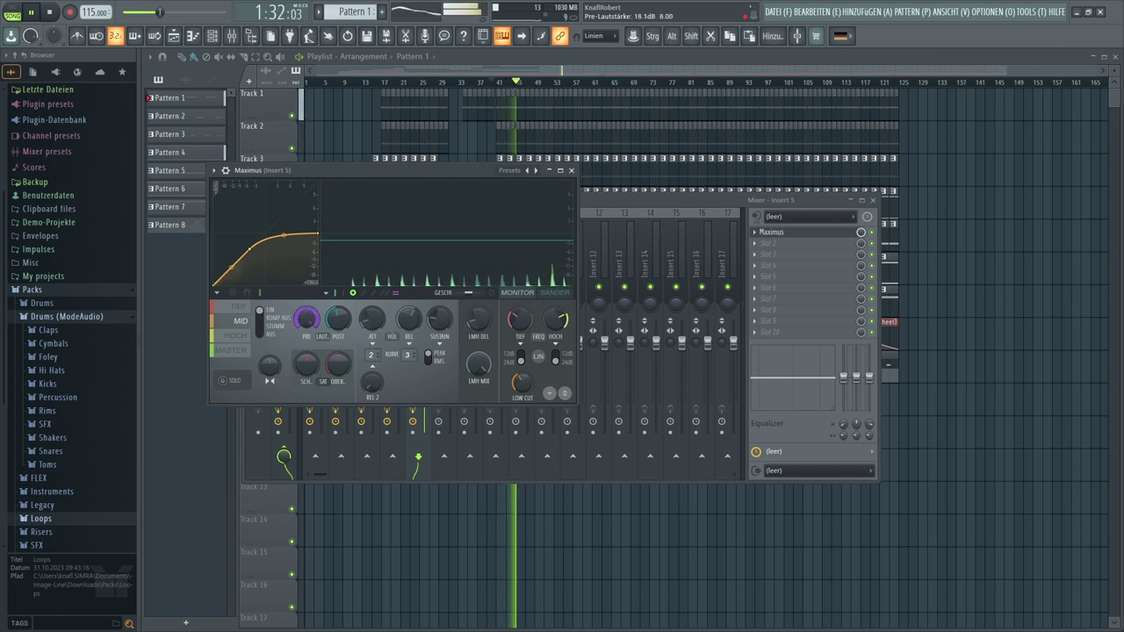
drag(306, 318, 306, 325)
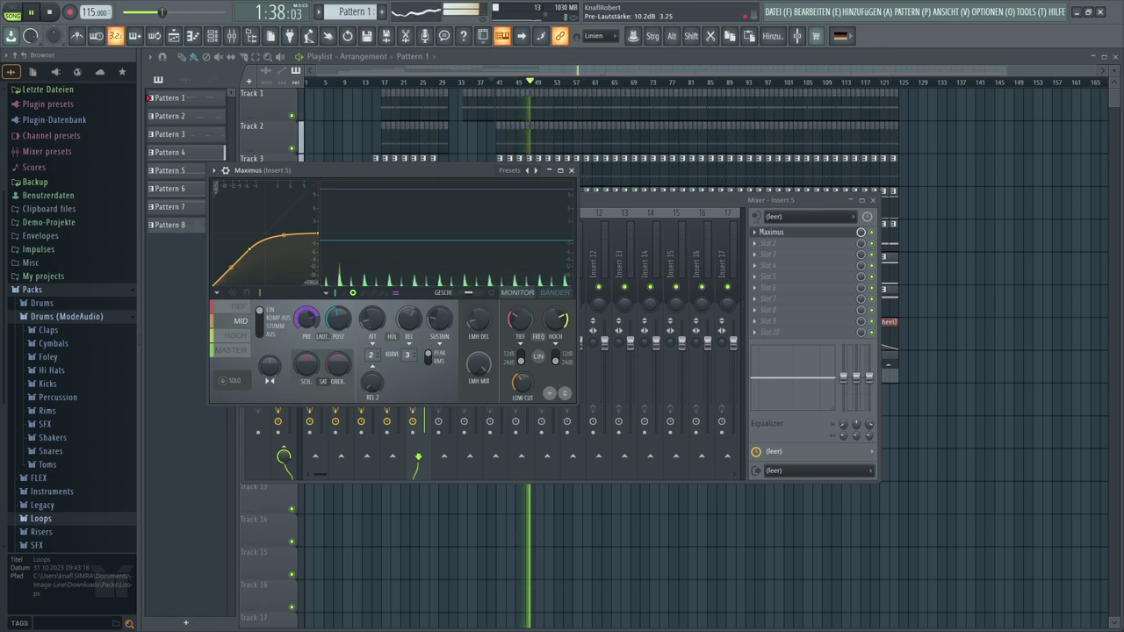
Set the high band's pre gain to 9.0 dB and the master band's mode to EIN in Insert 5's Maximus
click(242, 339)
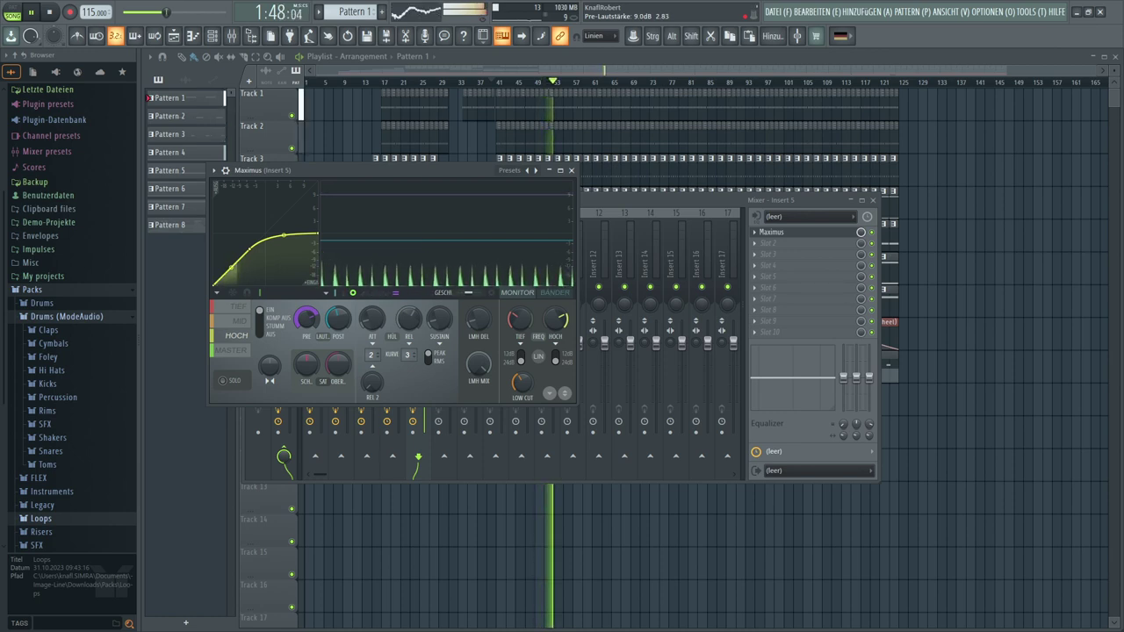
click(242, 352)
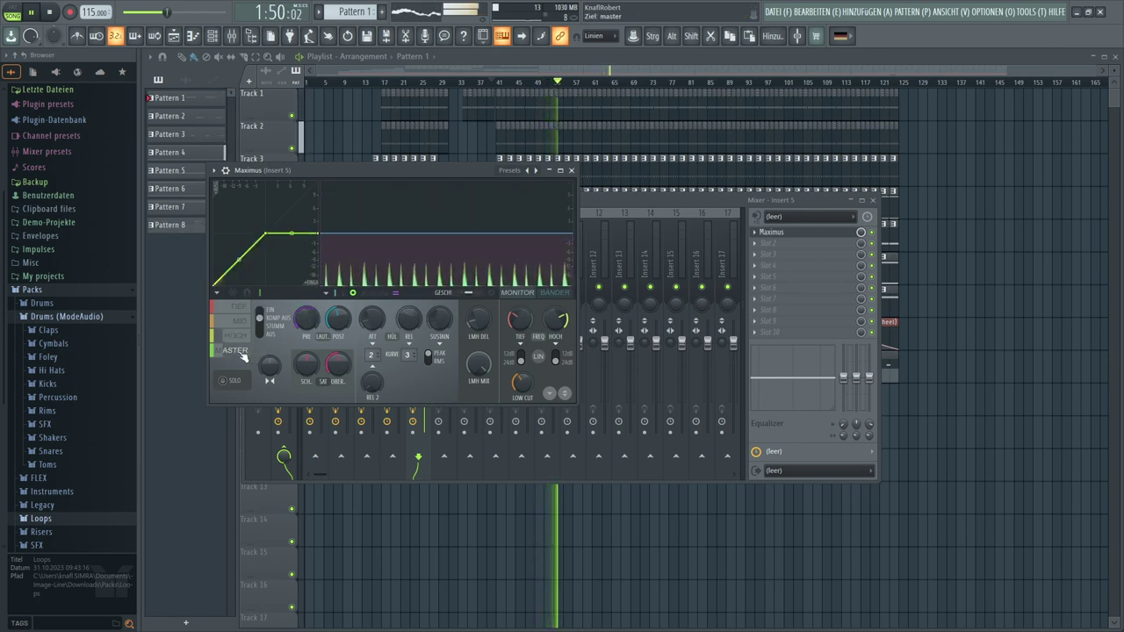
drag(269, 327, 263, 313)
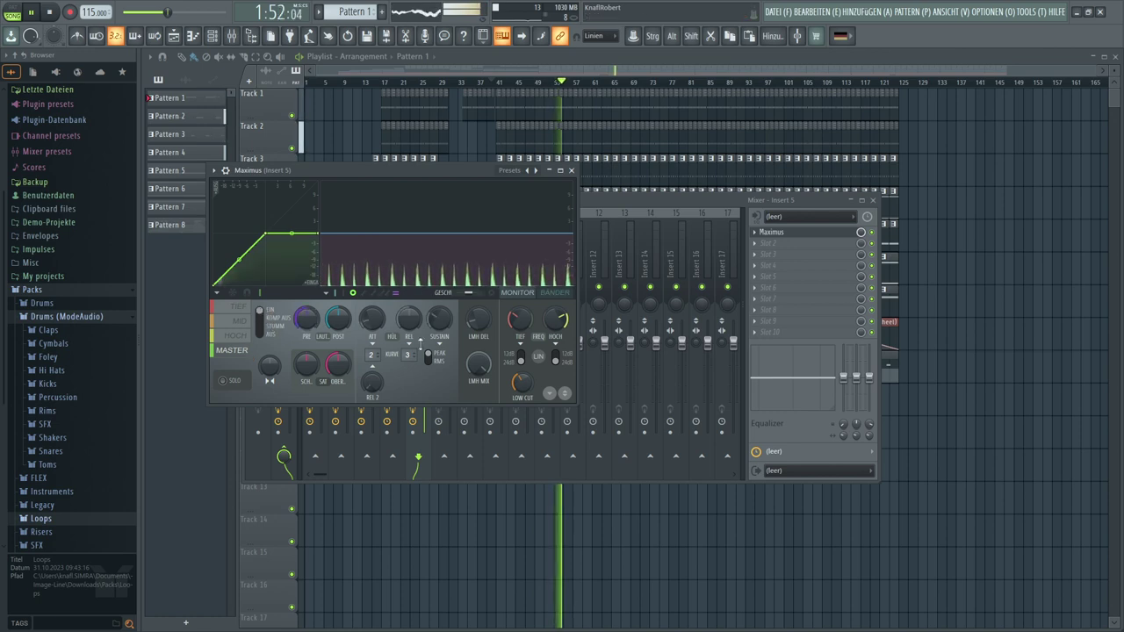
Load Maximus into the first effect slot of mixer track Insert 6 and apply its Clear master preset
click(685, 200)
click(447, 241)
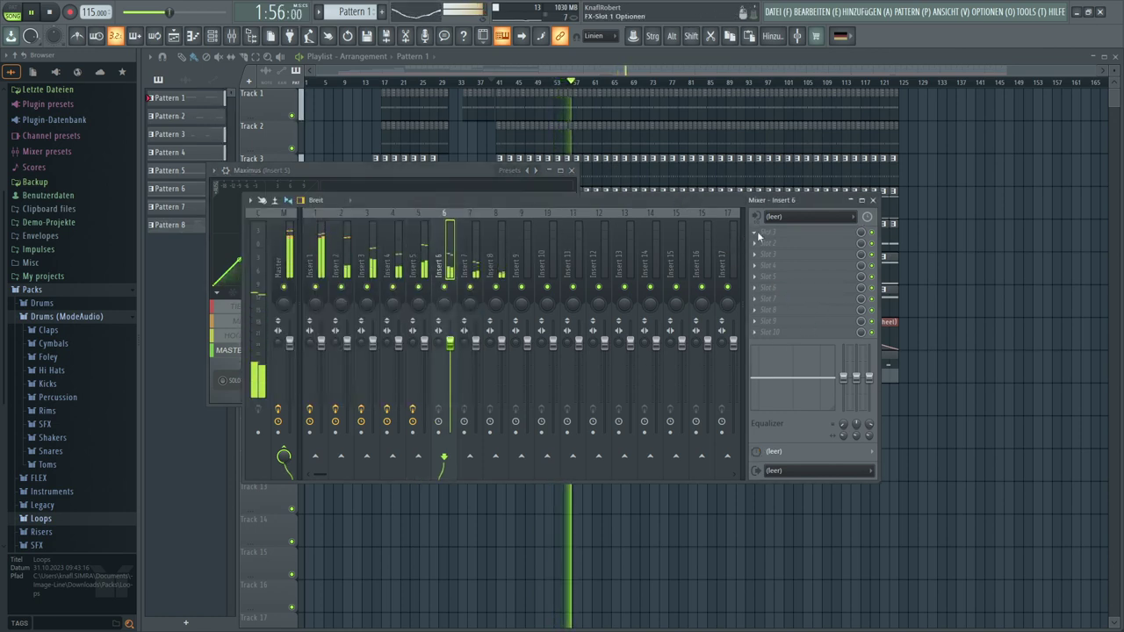
click(758, 235)
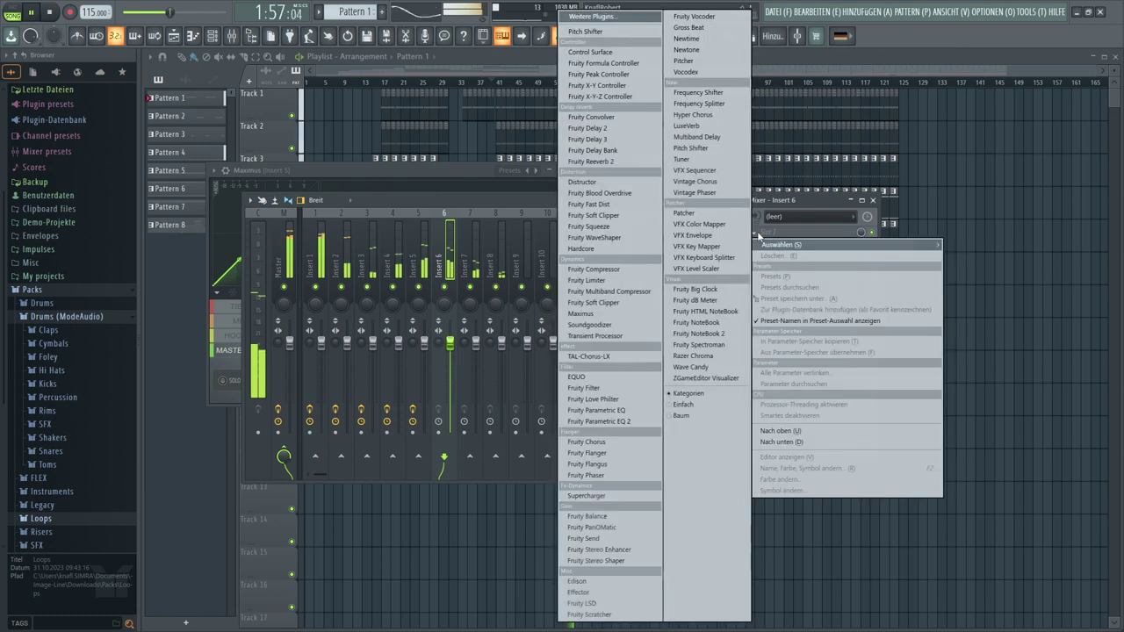
click(606, 314)
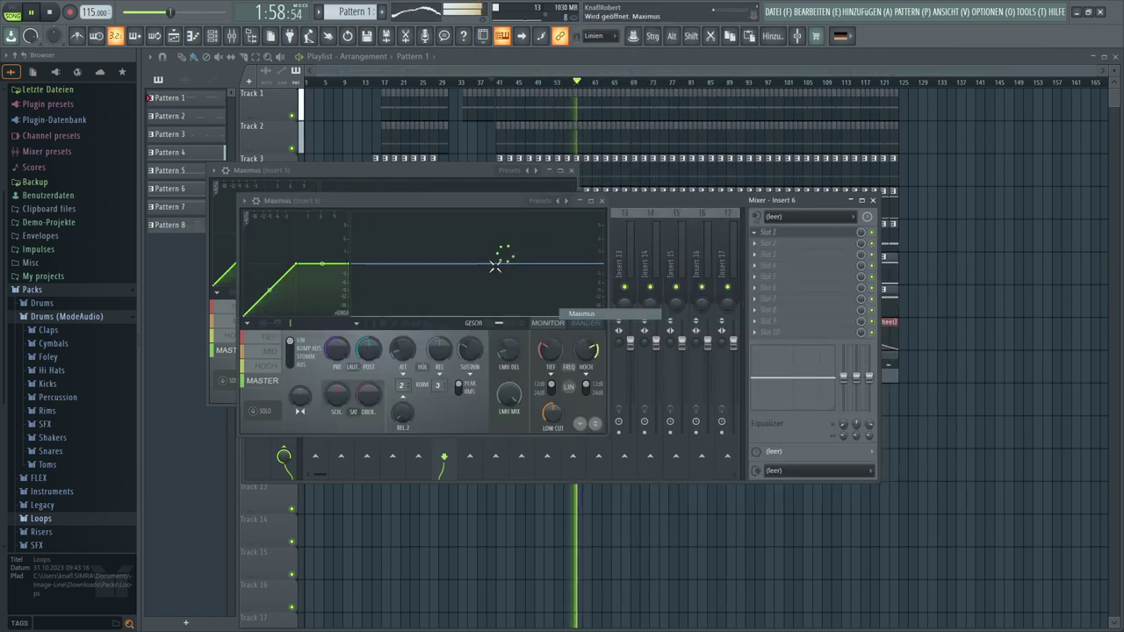
click(566, 200)
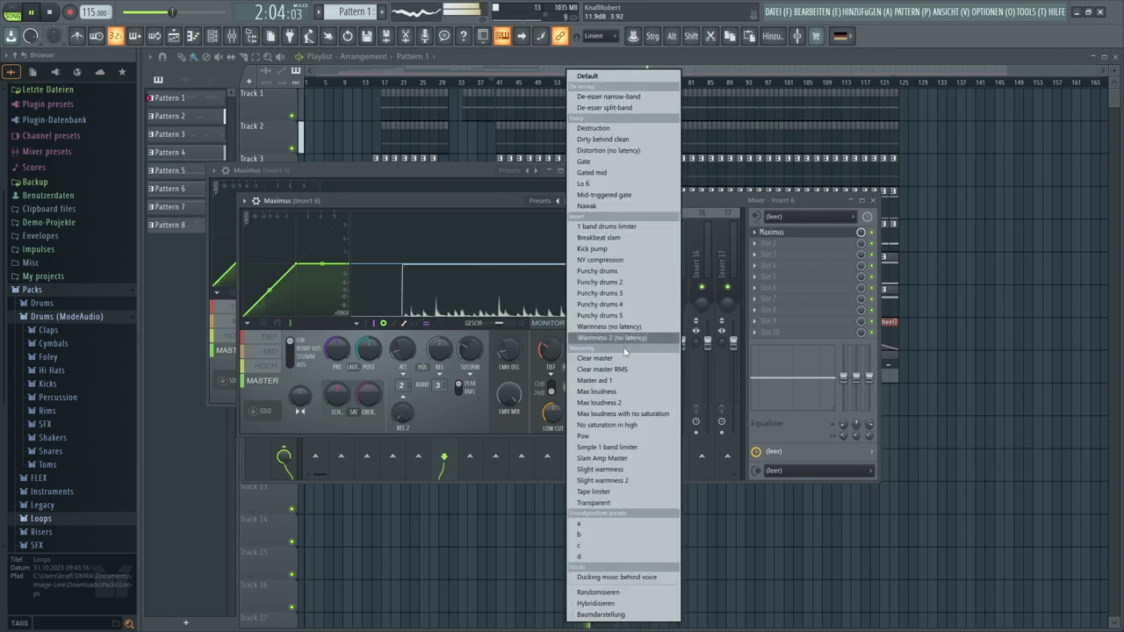
click(618, 360)
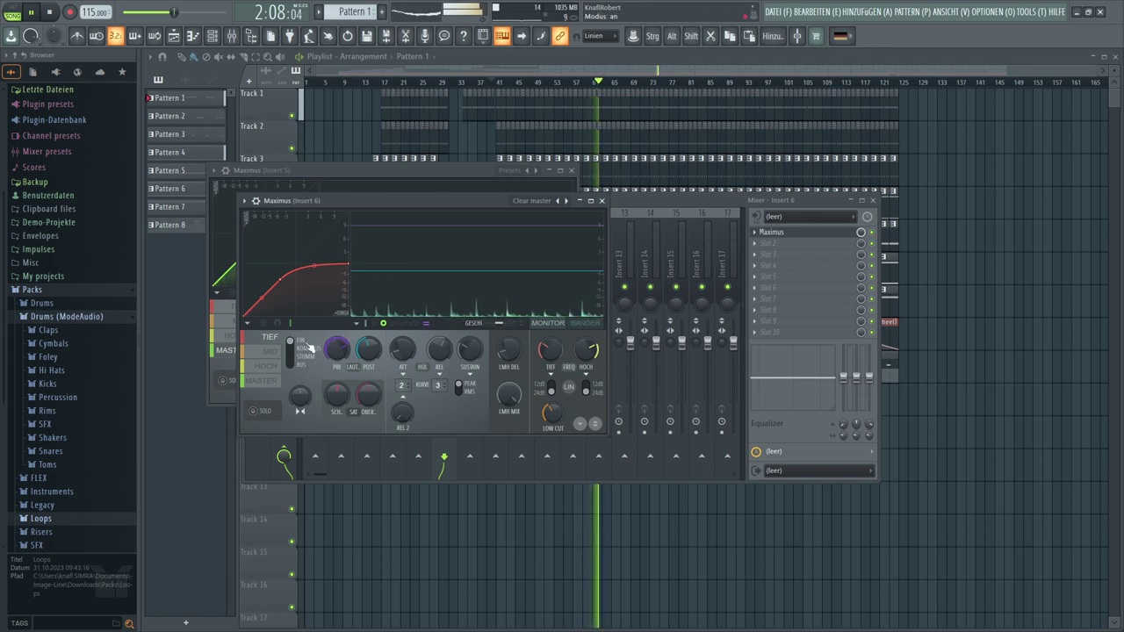
Set the master band's mode to EIN and adjust its pre gain in Insert 6's Maximus
click(262, 380)
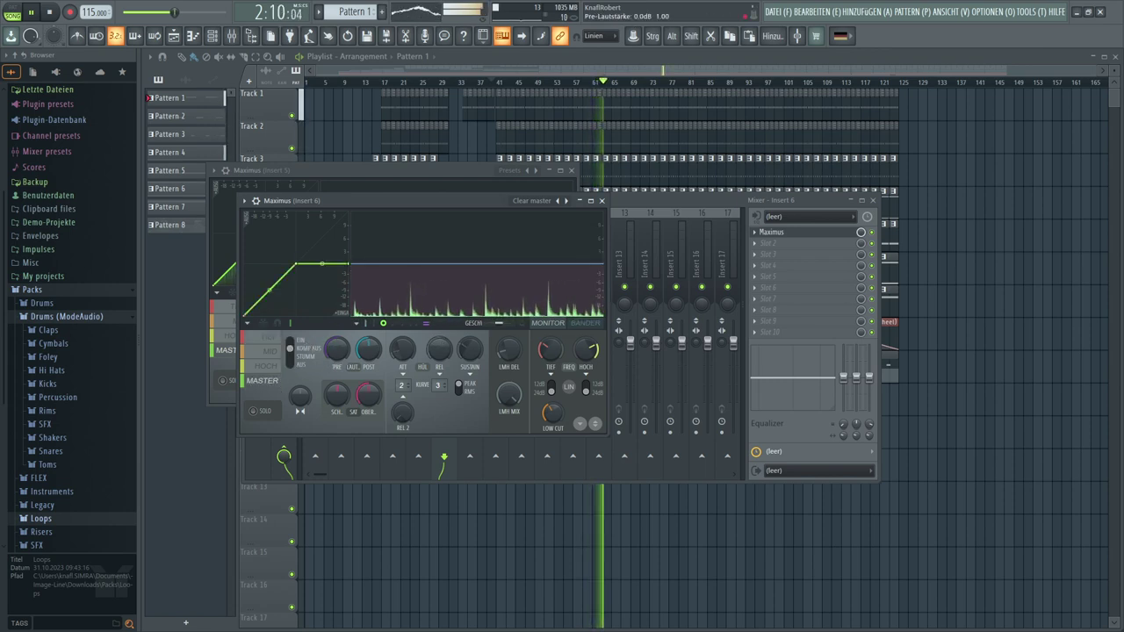
mouse_move(336, 349)
mouse_down()
mouse_move(336, 338)
mouse_move(343, 352)
mouse_up()
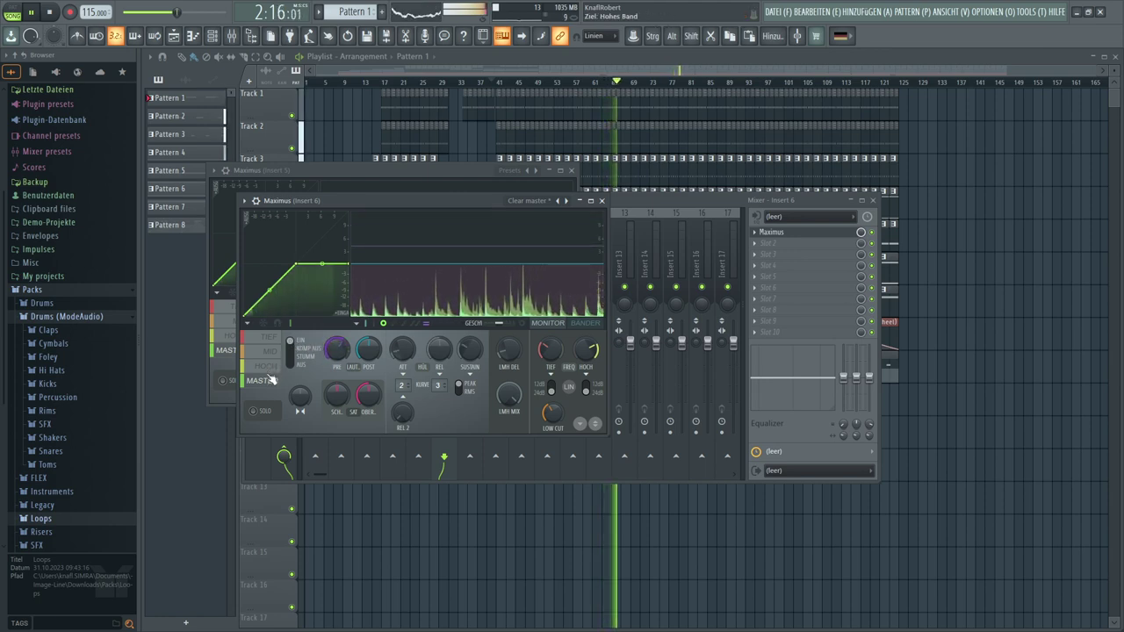
Adjust the band pre gains in Insert 6's Maximus, with the mid band at 4.8 dB and the high band at 7.9 dB
click(269, 337)
mouse_move(337, 349)
mouse_down()
mouse_move(338, 389)
mouse_move(337, 363)
mouse_up()
click(270, 352)
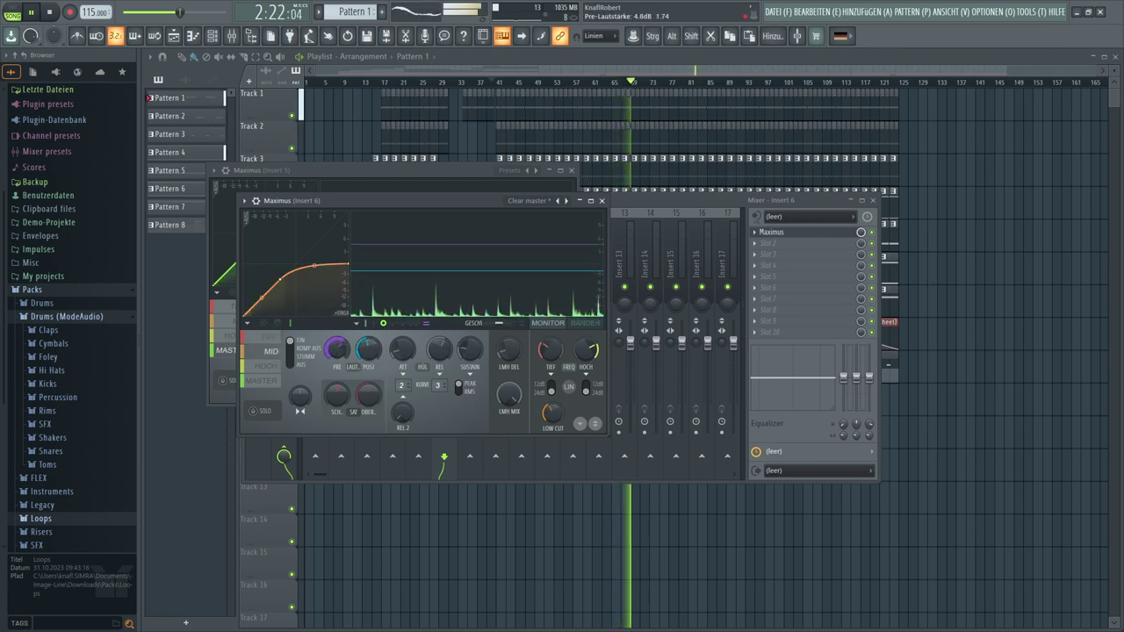
click(266, 366)
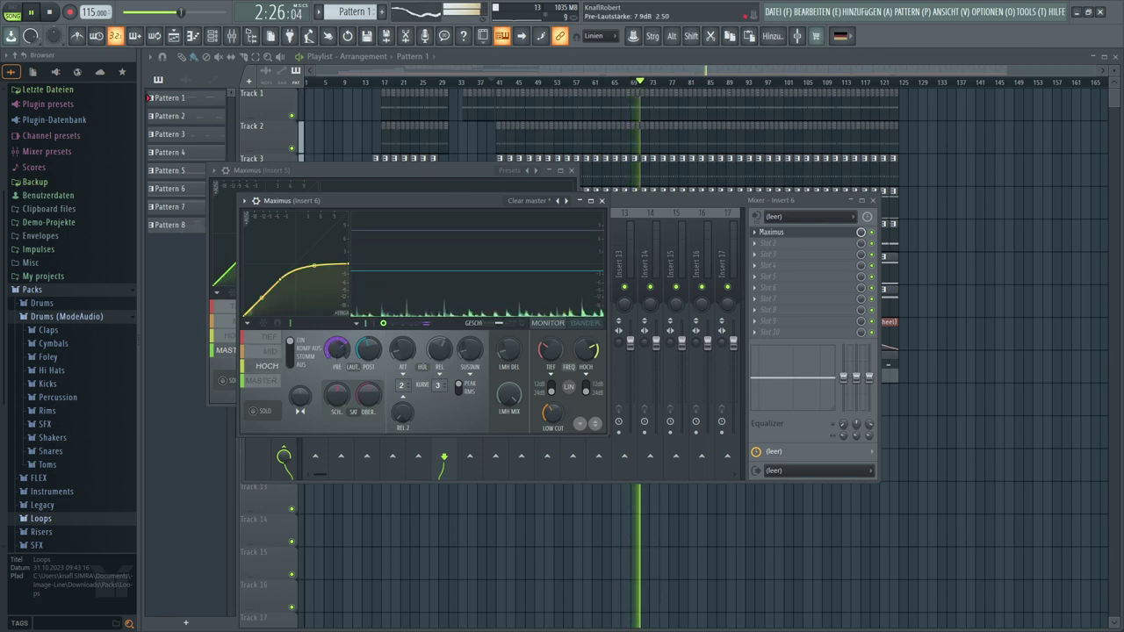
Set the master band's pre gain to 2.4 dB in Insert 6's Maximus
click(261, 380)
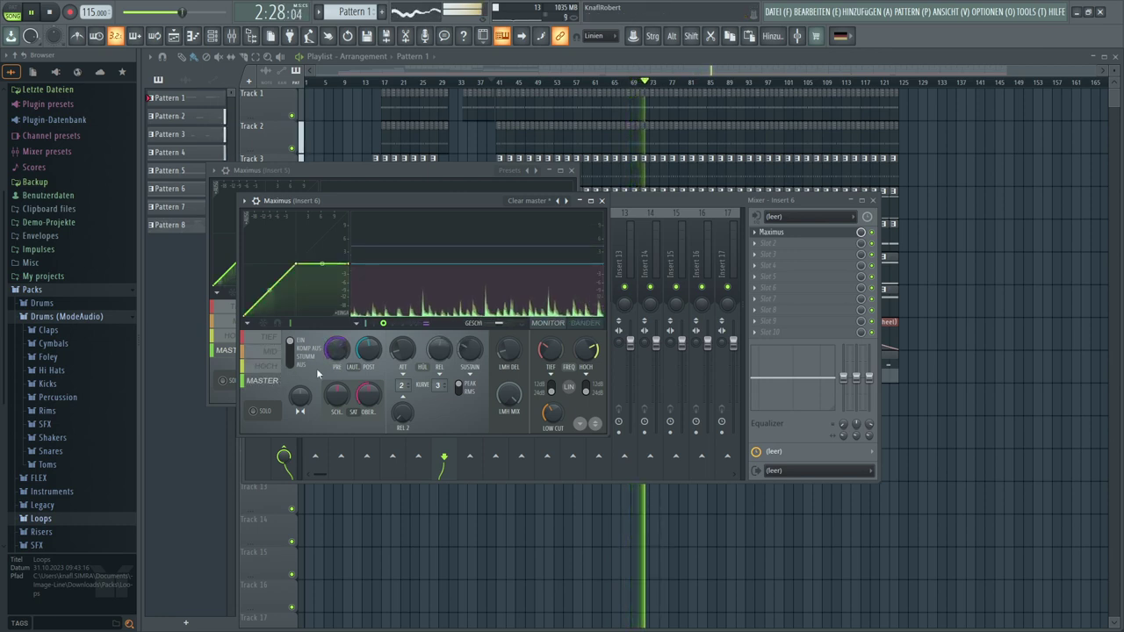
drag(334, 349, 334, 354)
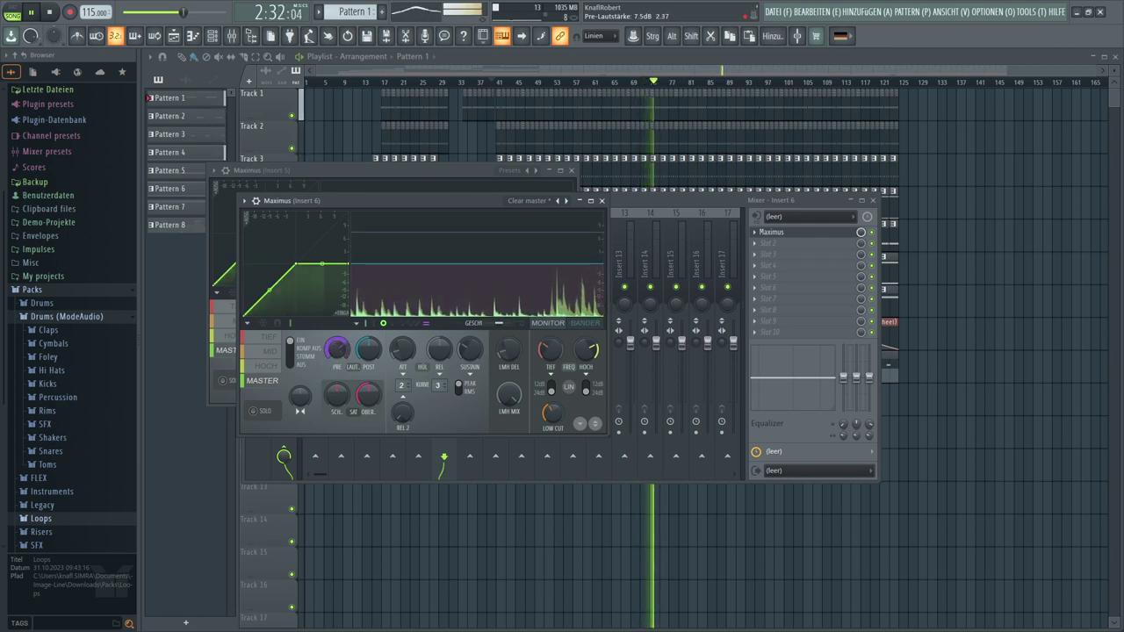
drag(337, 350, 336, 358)
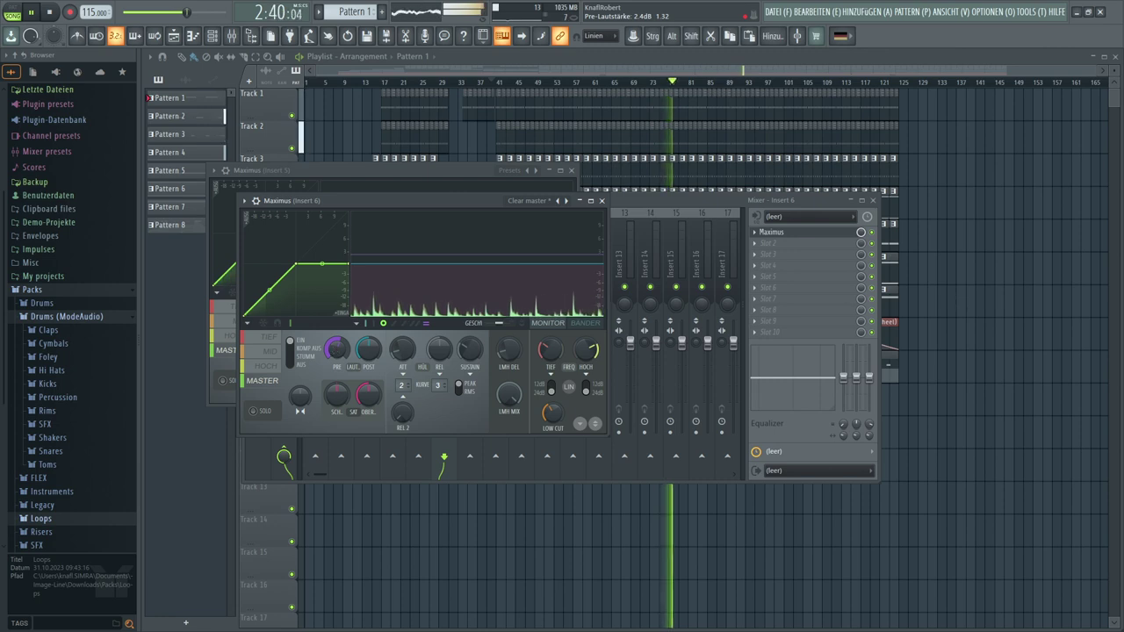
Set the master band's pre gain to 3.6 dB in Insert 6's Maximus, and briefly solo Insert 6 in the mixer to check it
drag(334, 351, 333, 341)
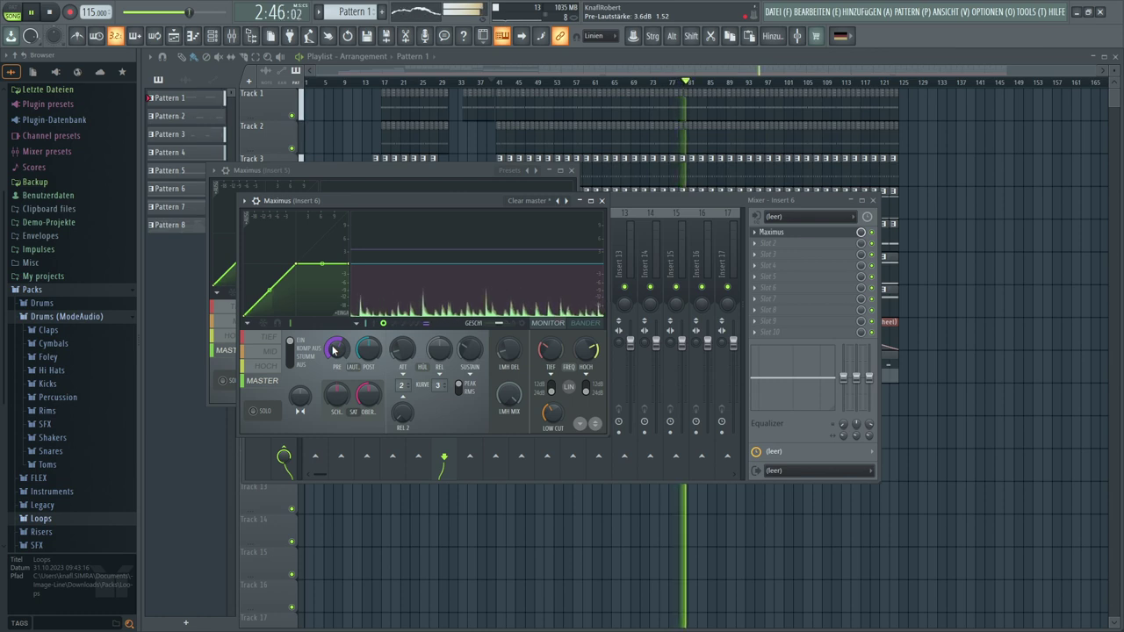
click(639, 198)
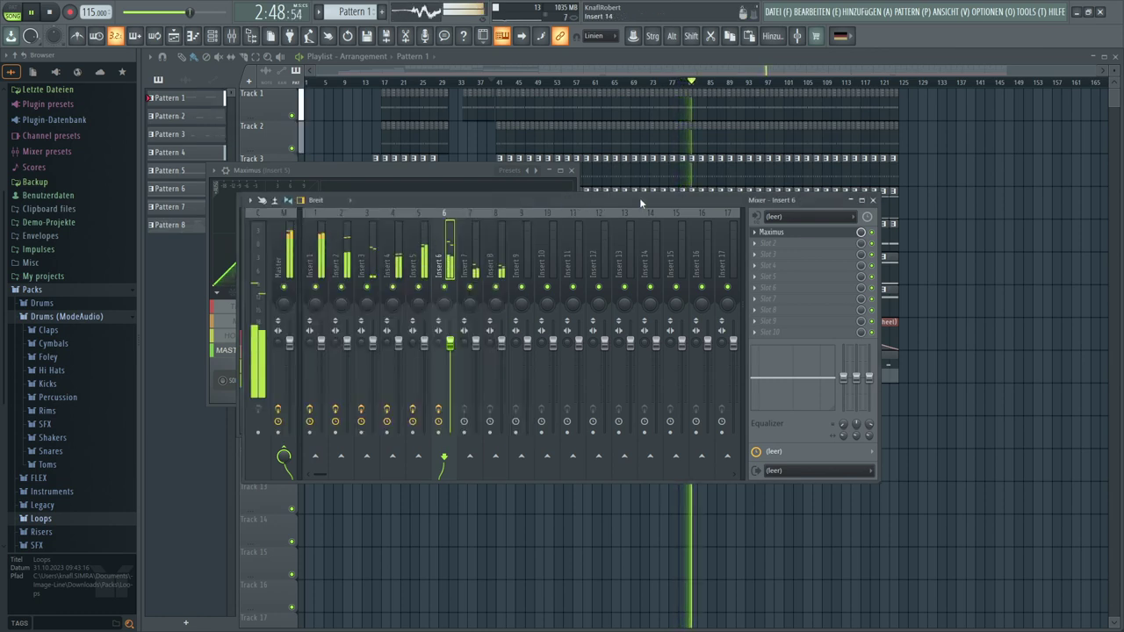
right_click(445, 288)
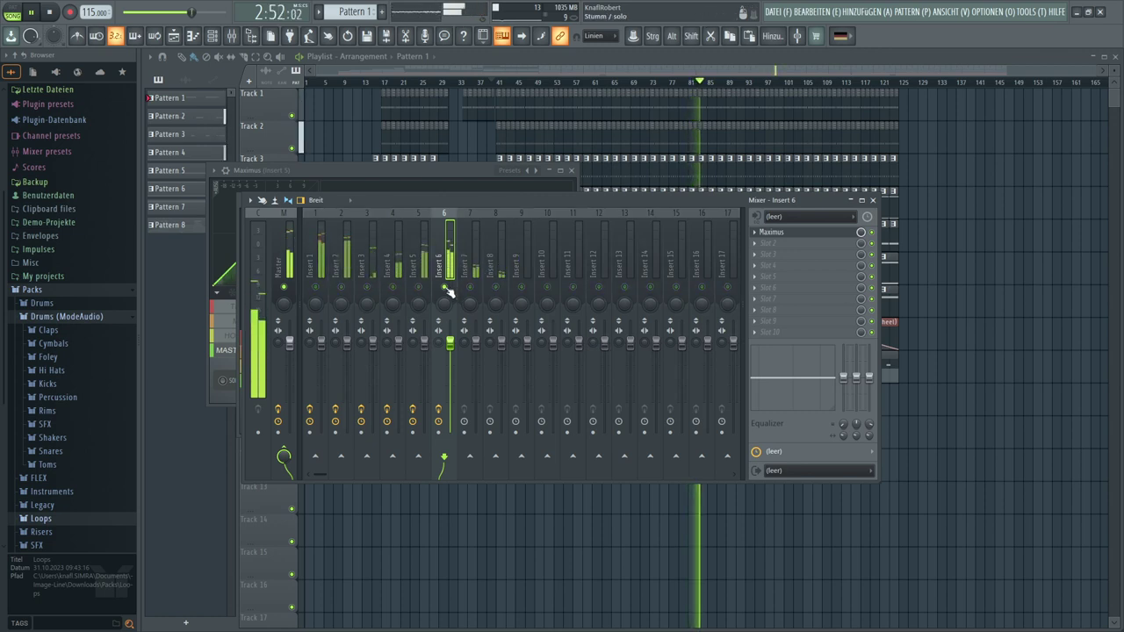
right_click(445, 288)
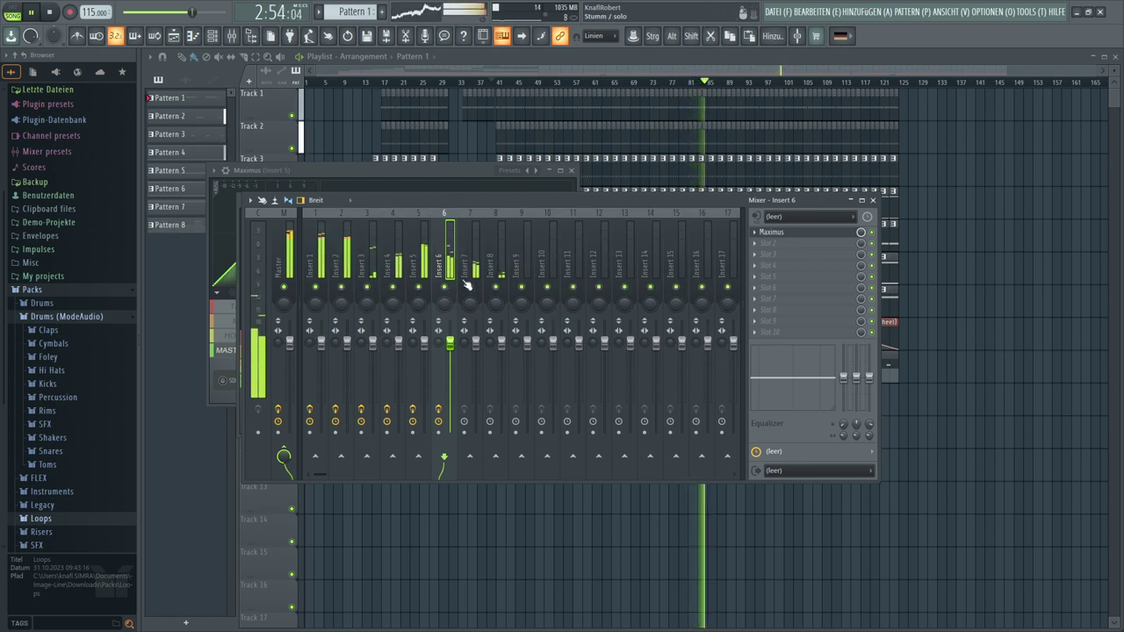
Load Maximus into the first effect slot of mixer track Insert 7 and apply its Clear master preset
click(476, 239)
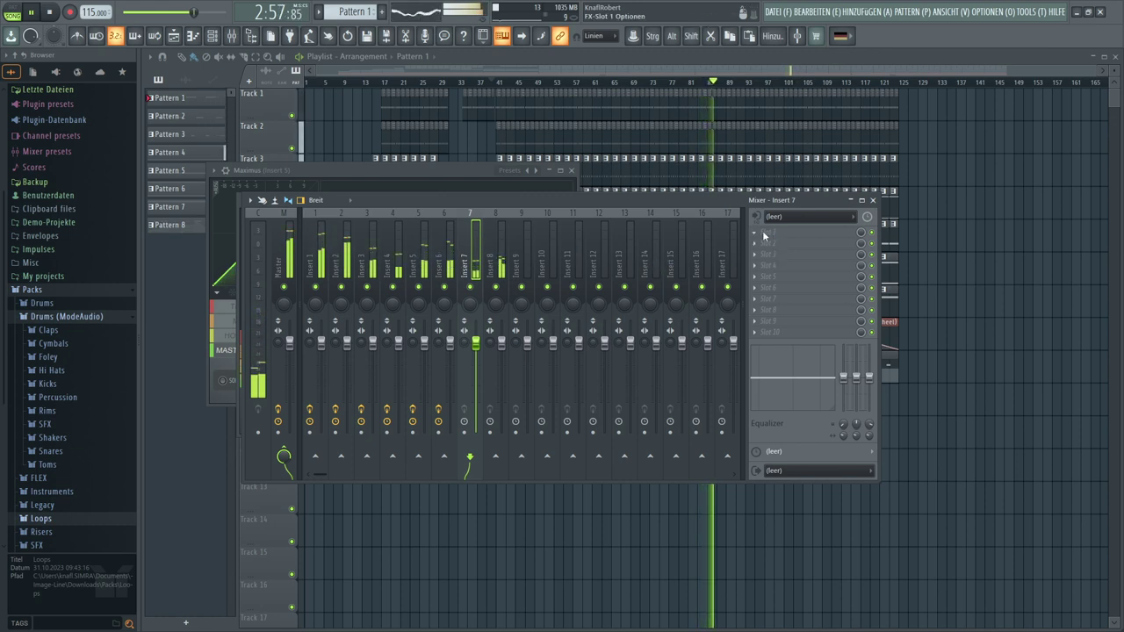
click(763, 235)
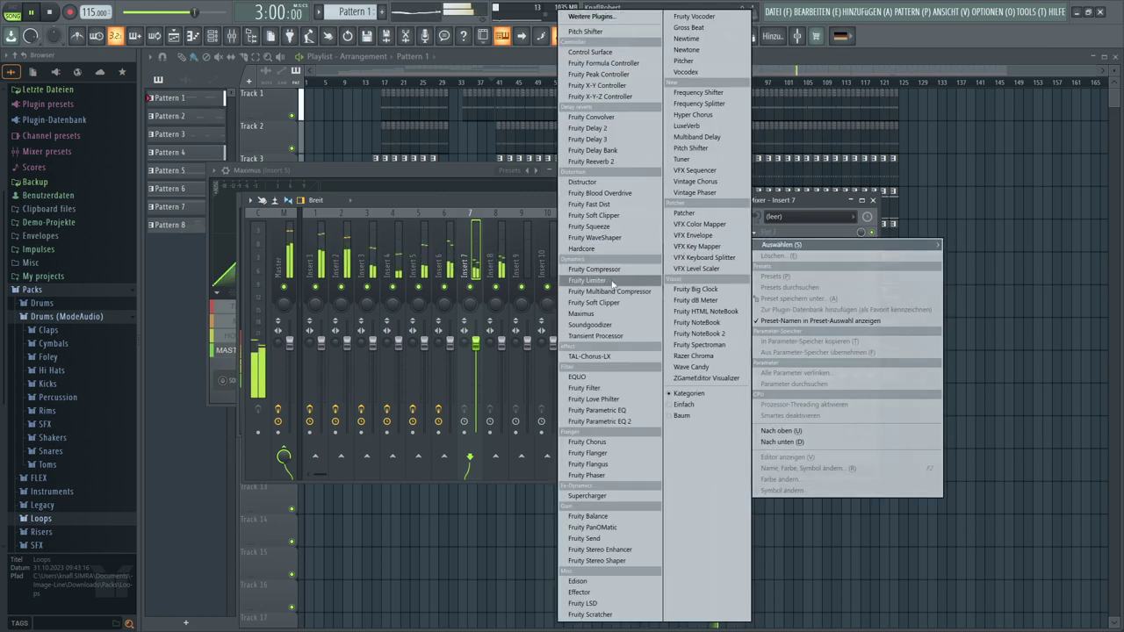
drag(589, 314, 572, 313)
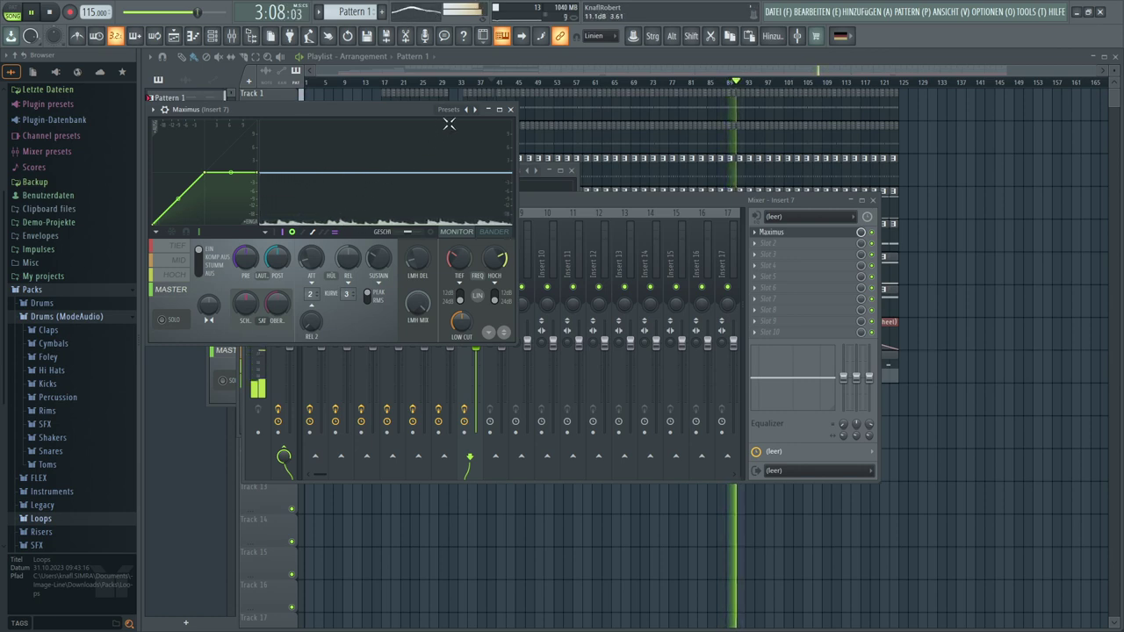
click(473, 108)
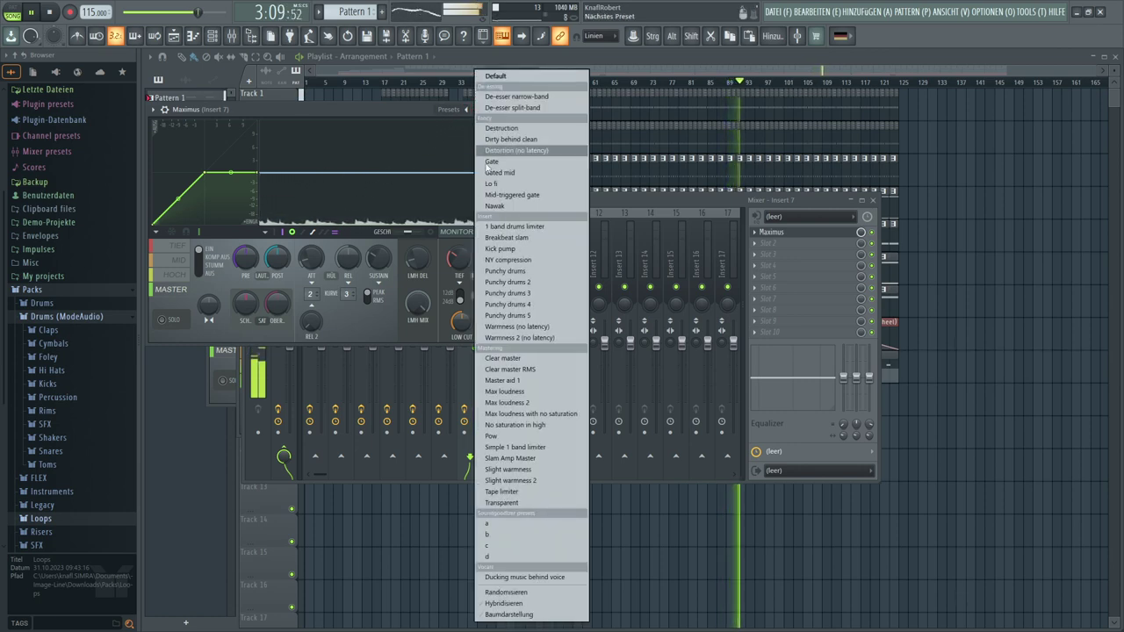
click(514, 360)
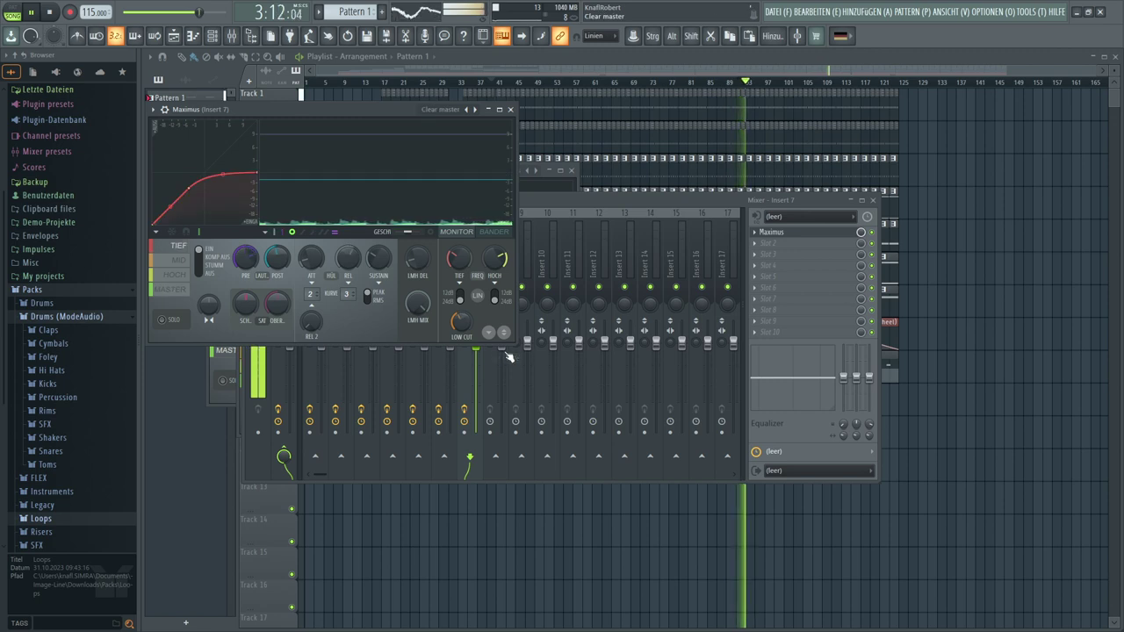
Adjust the pre gains in Insert 7's Maximus: low band to -18.9 dB, mid band to 5.6 dB and master band to -4.6 dB
drag(246, 256, 246, 285)
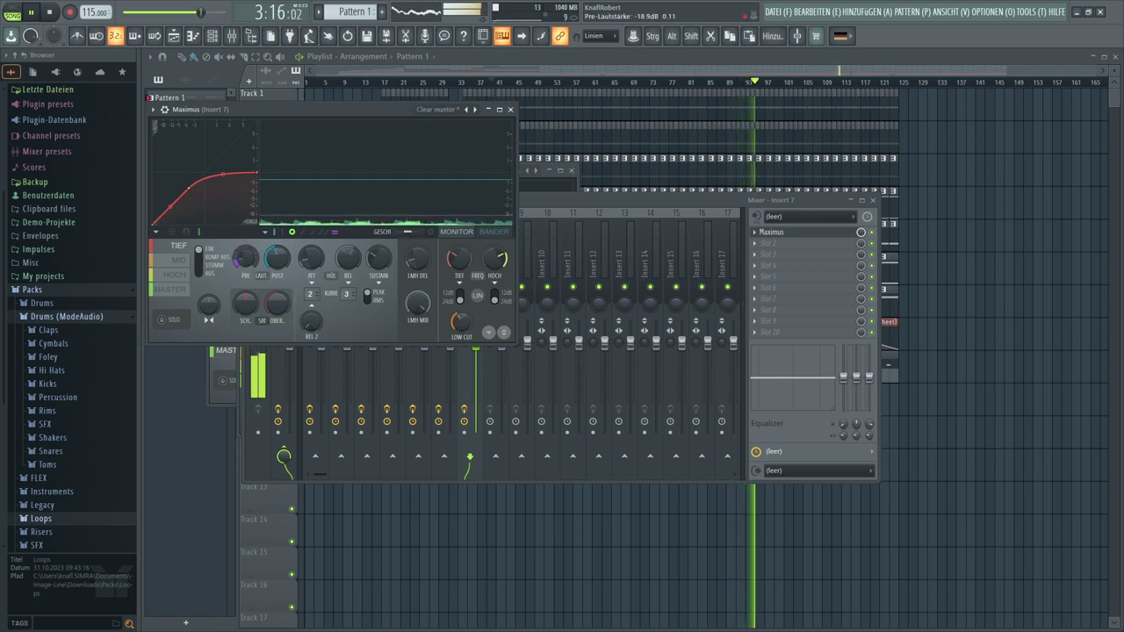
drag(246, 259, 245, 268)
click(175, 264)
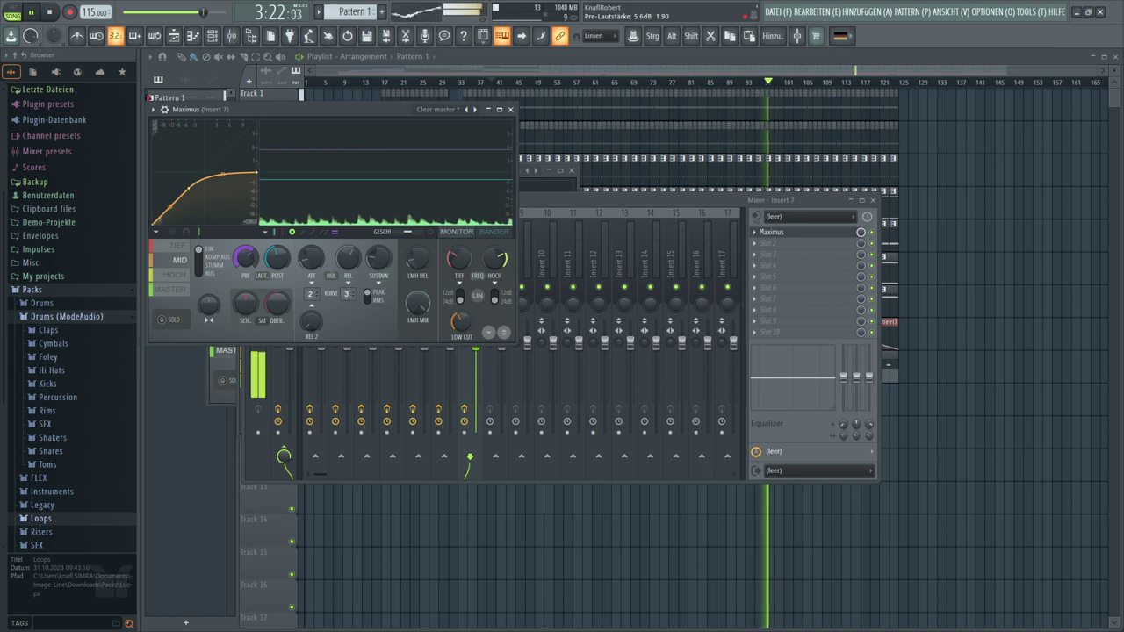
click(176, 274)
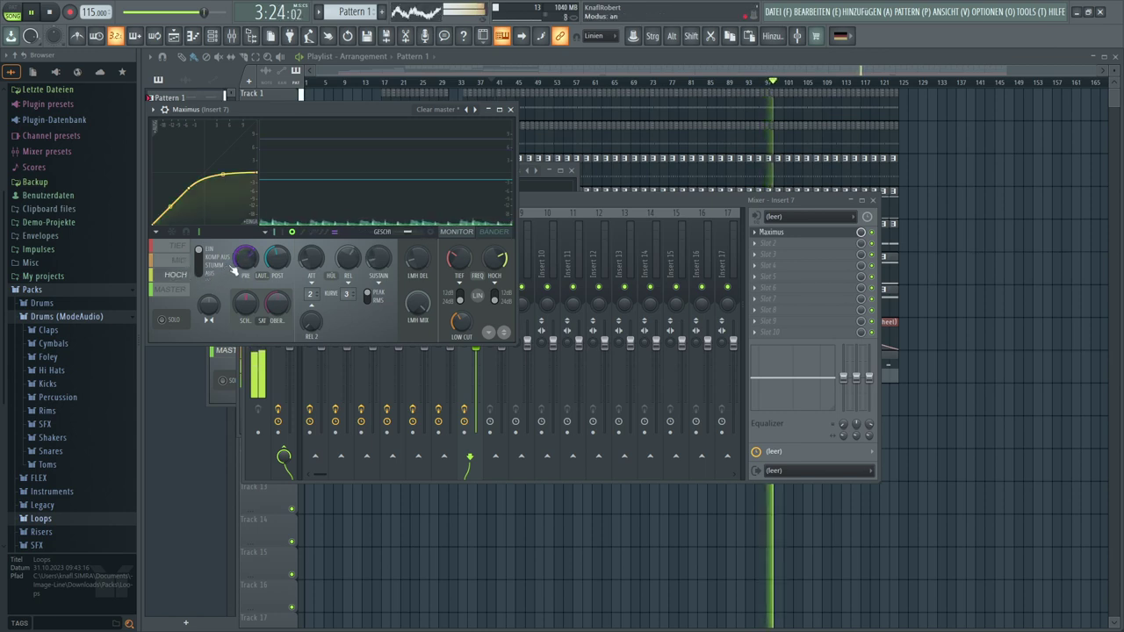
click(185, 292)
drag(205, 260, 203, 250)
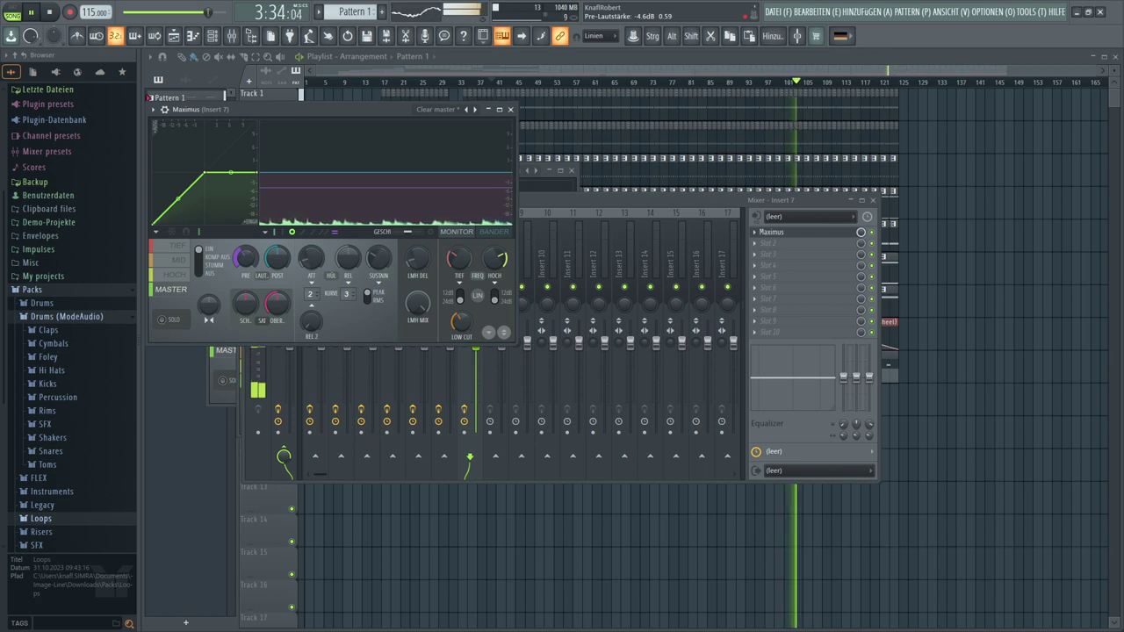
Load Maximus into the first effect slot of mixer track Insert 8 and apply its Clear master preset
click(690, 196)
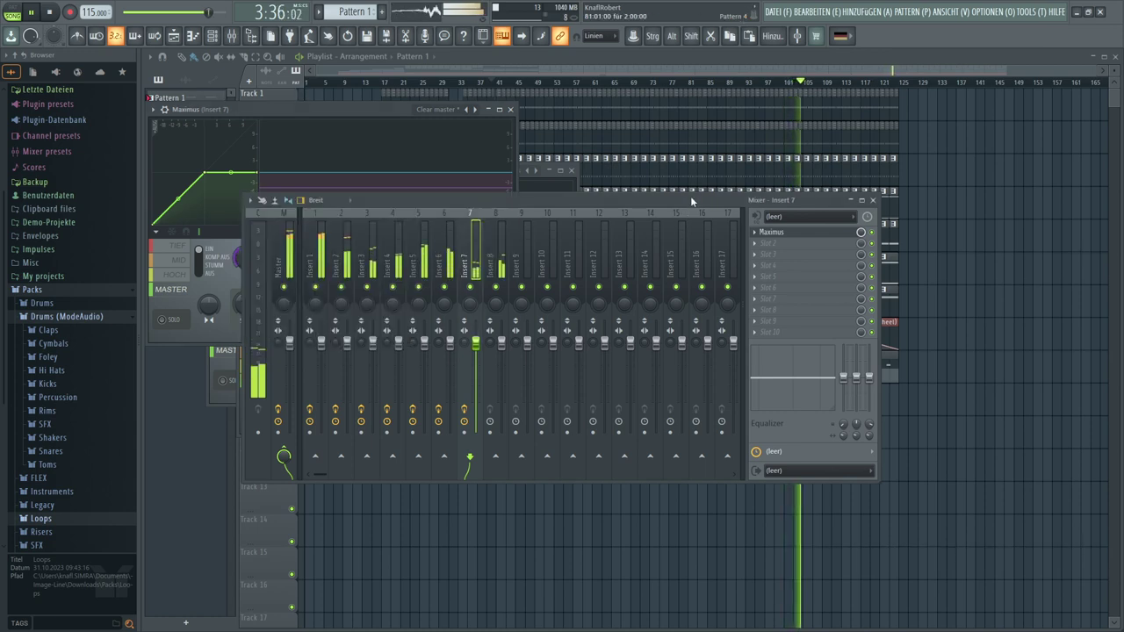
click(501, 237)
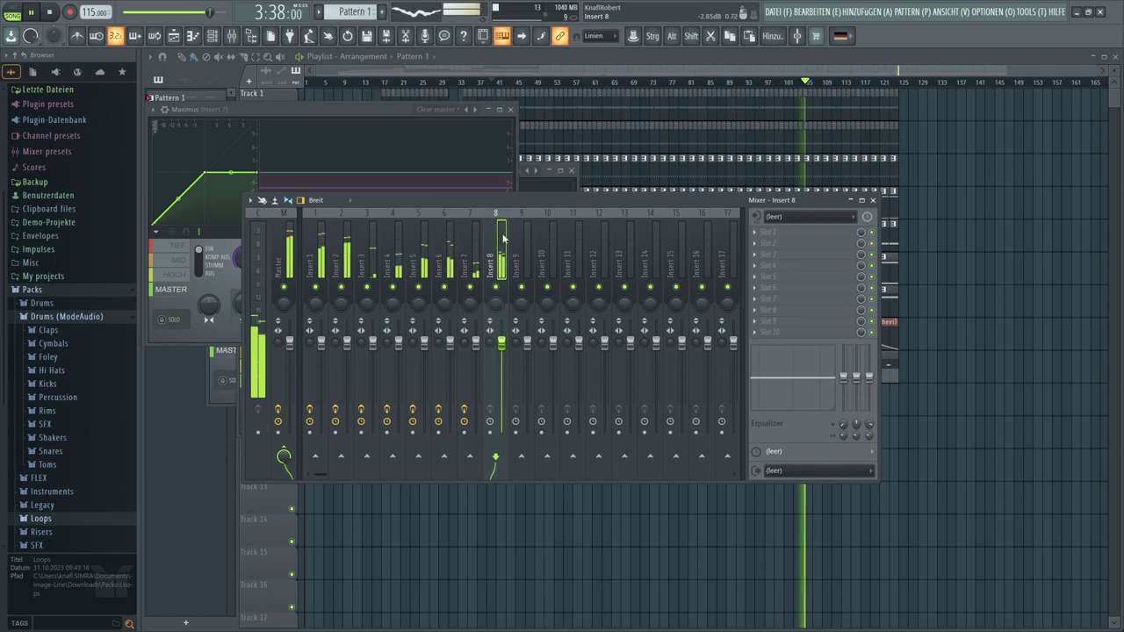
click(765, 230)
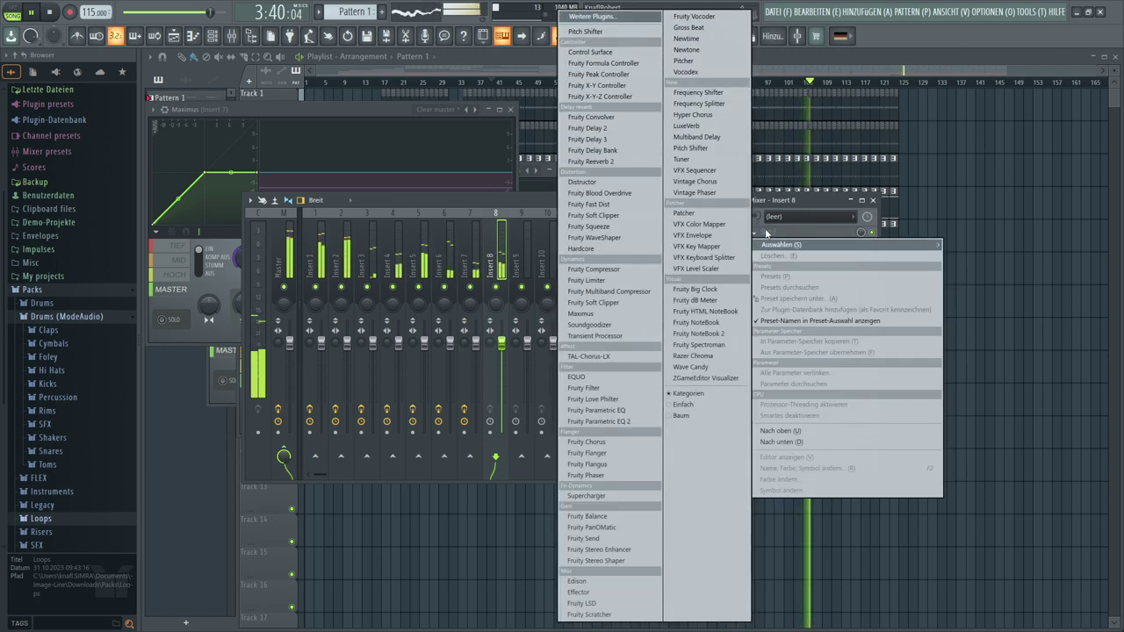
click(621, 312)
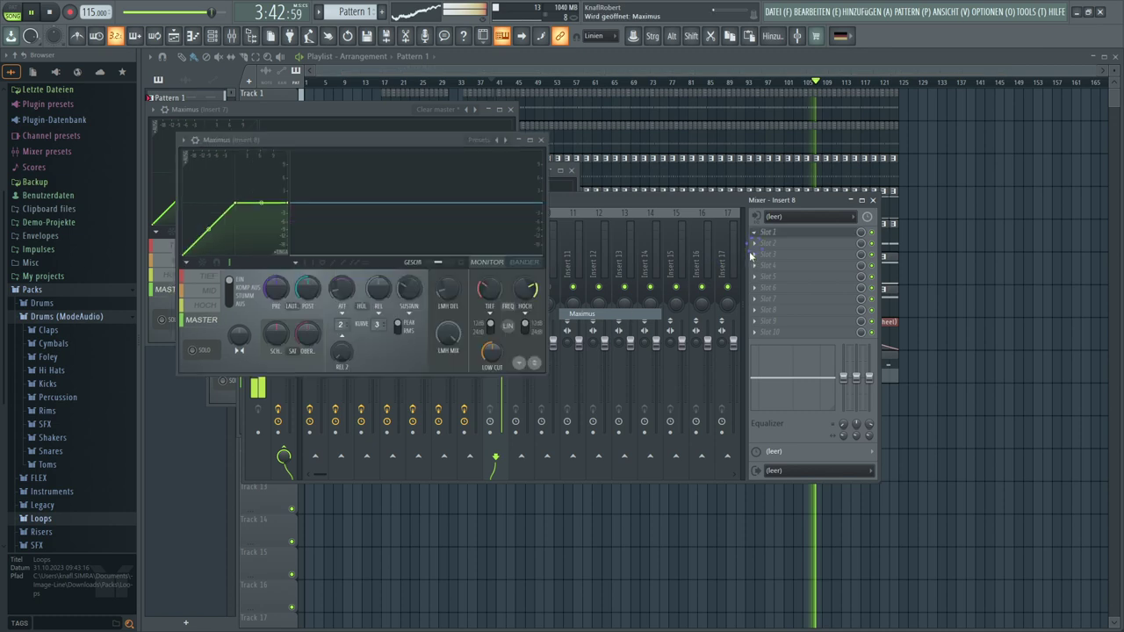
click(503, 141)
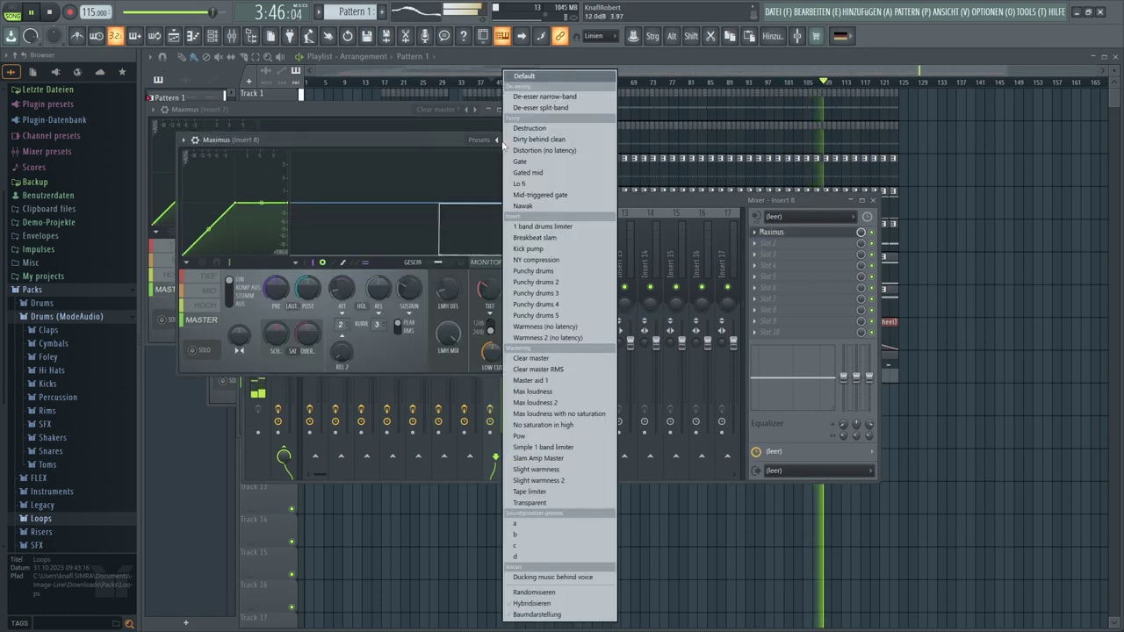
click(541, 355)
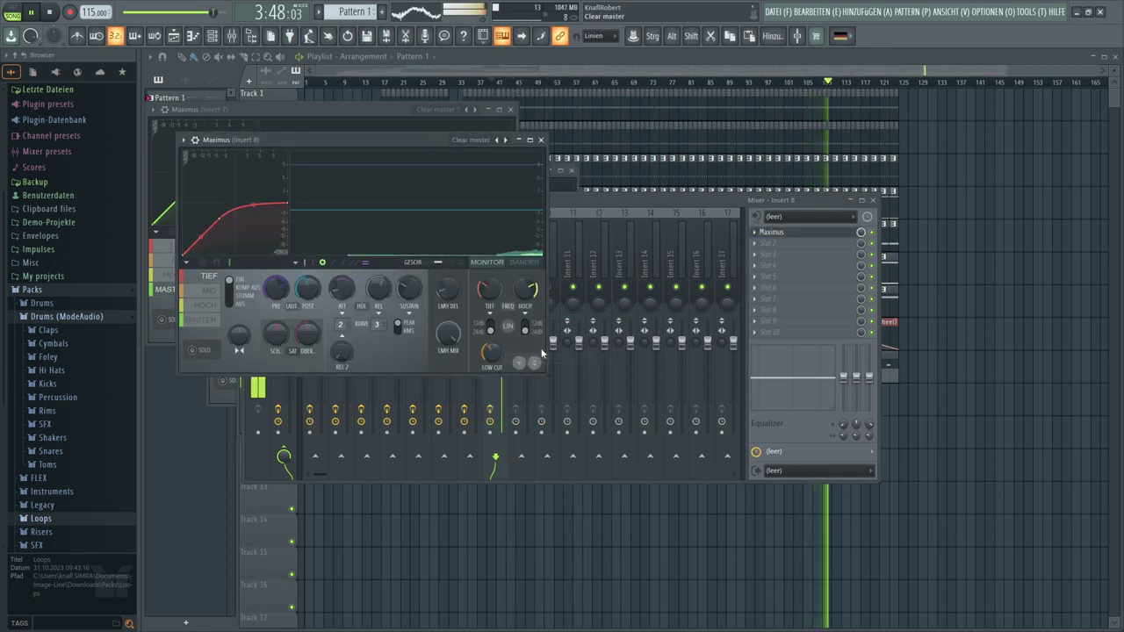
Set the low band's pre gain to -4.4 dB in Insert 8's Maximus and lower the master band's pre gain
drag(270, 292, 270, 288)
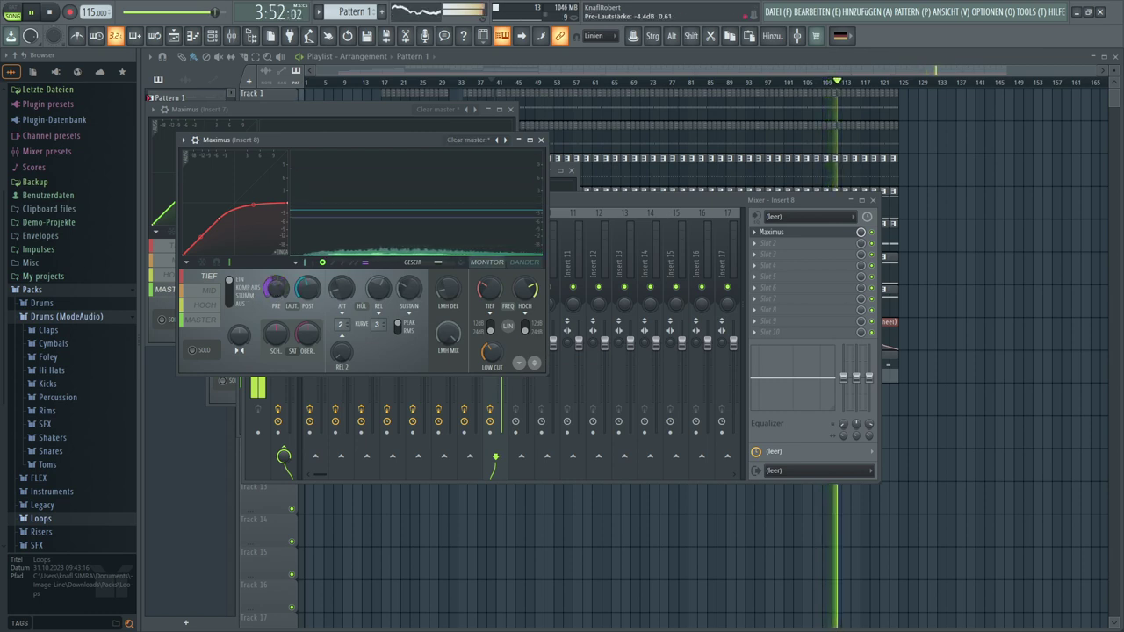
click(200, 322)
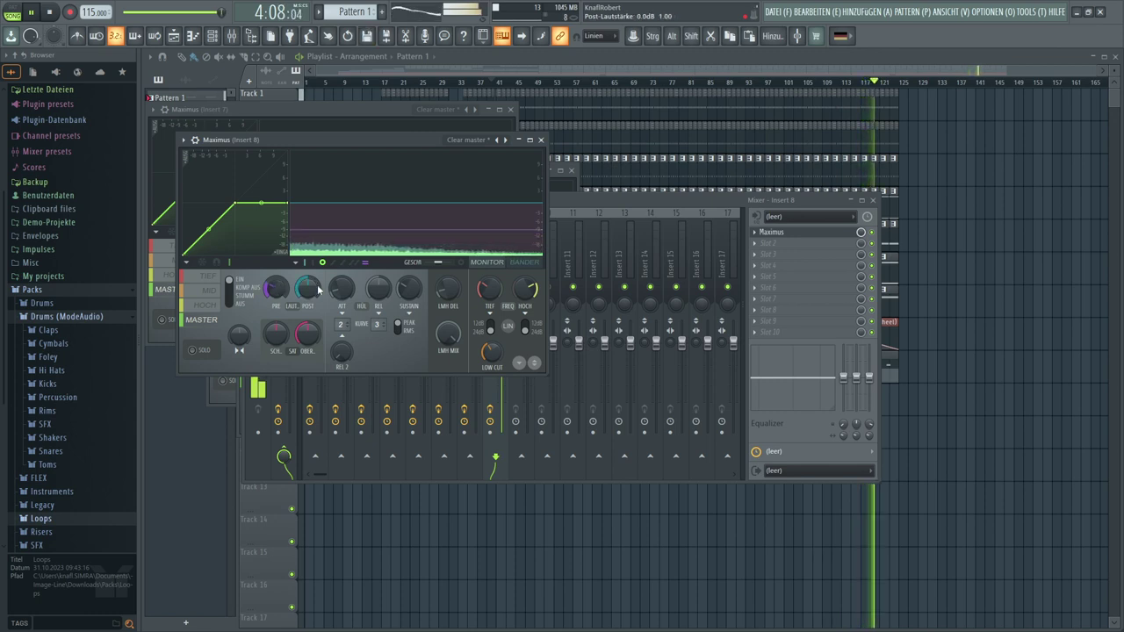
Select the mixer's Master track and open its Fruity Limiter to view the overall level
click(661, 204)
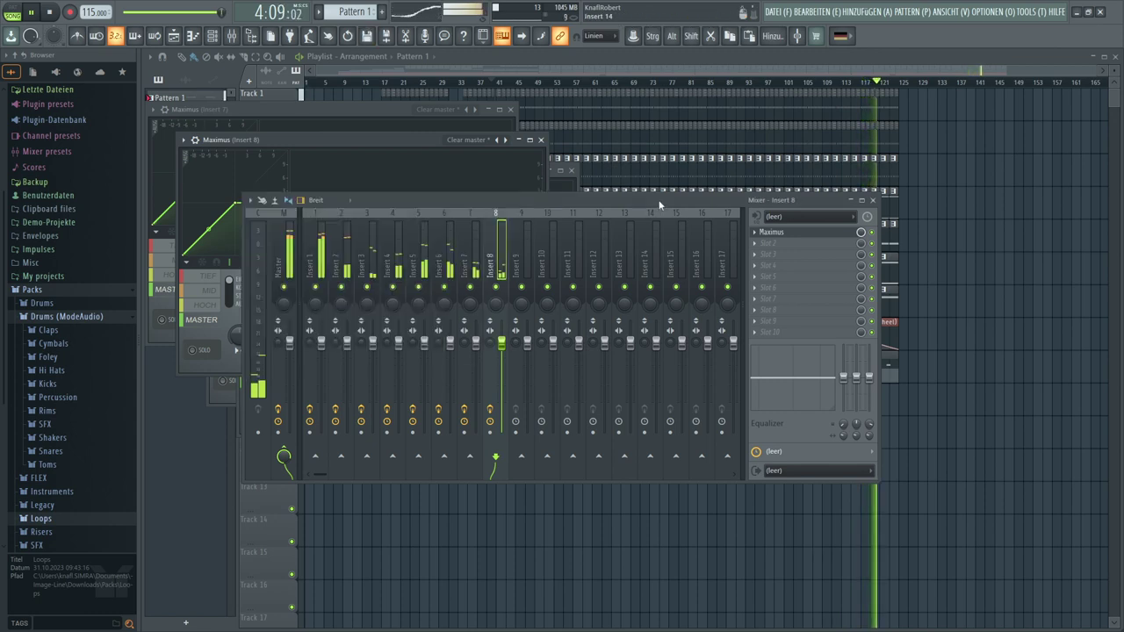
click(291, 239)
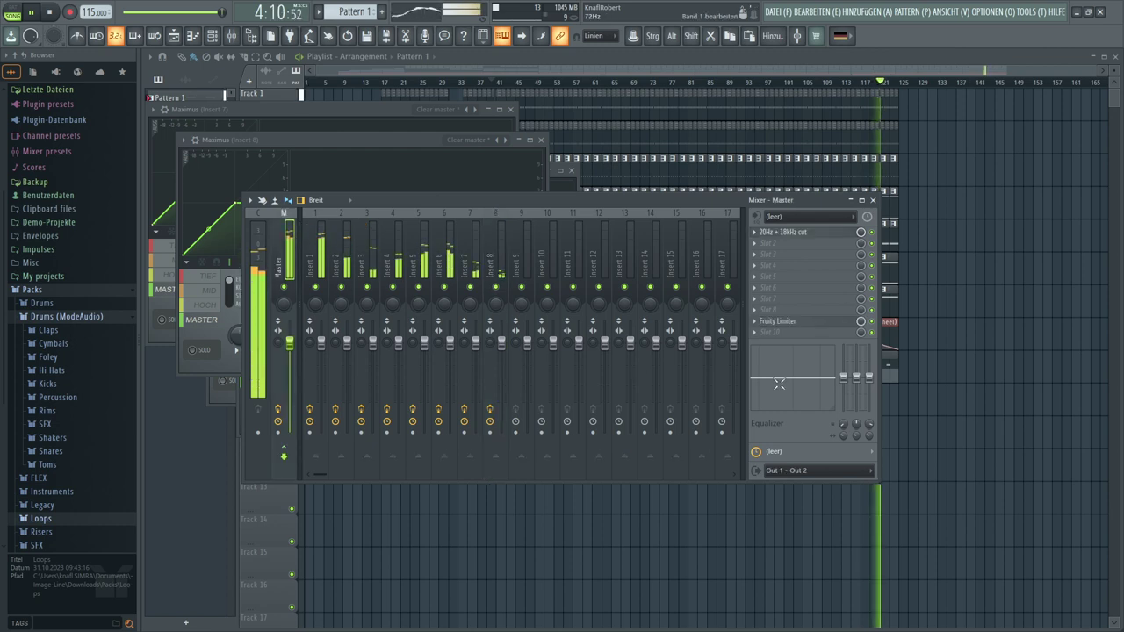
click(834, 323)
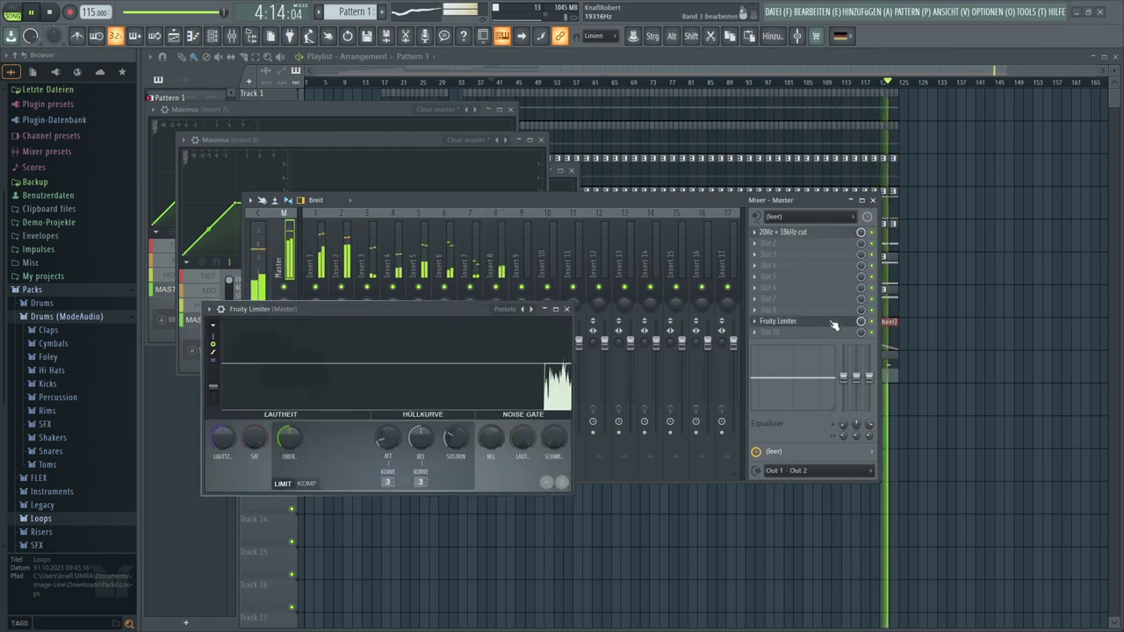
Load Fruity Compressor into the Master track's second effect slot and apply its Complete Mix preset
click(752, 243)
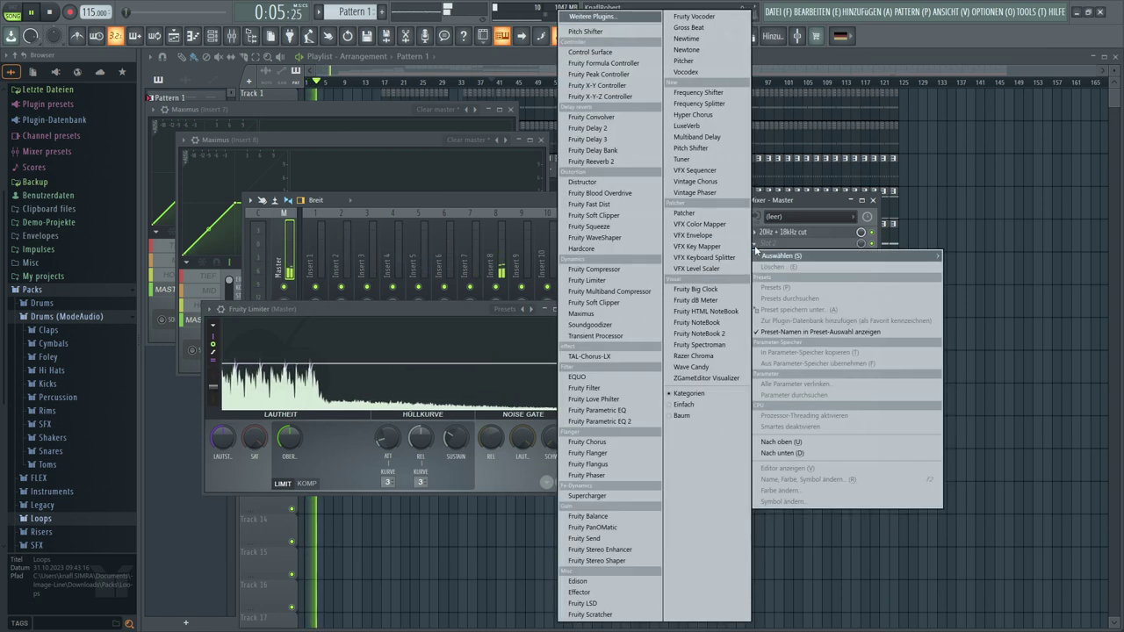
click(604, 270)
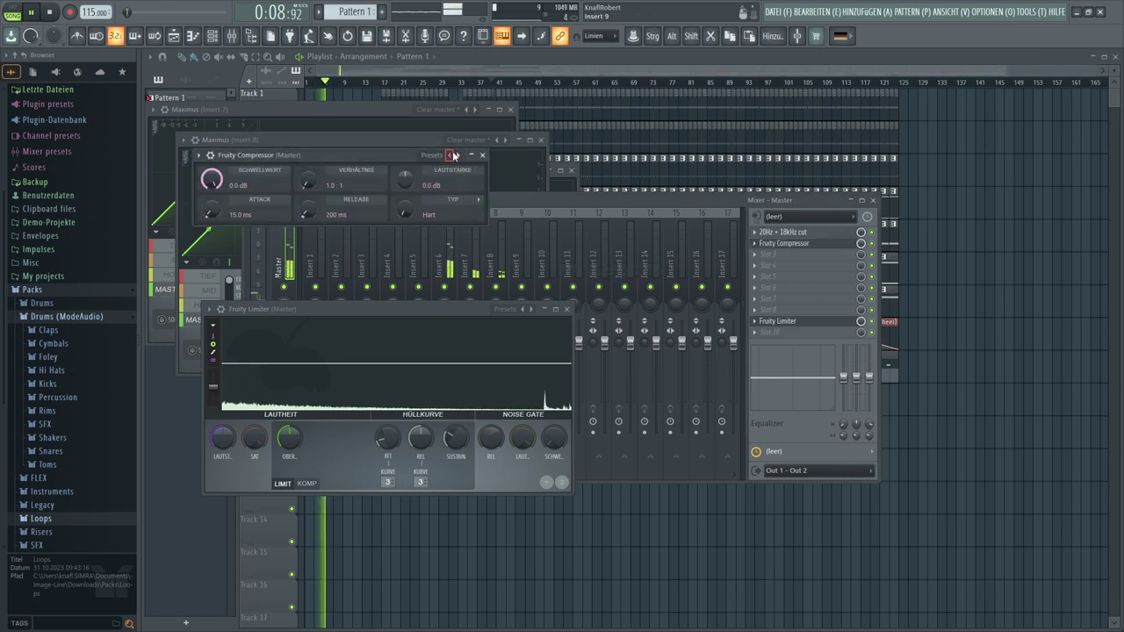
click(452, 155)
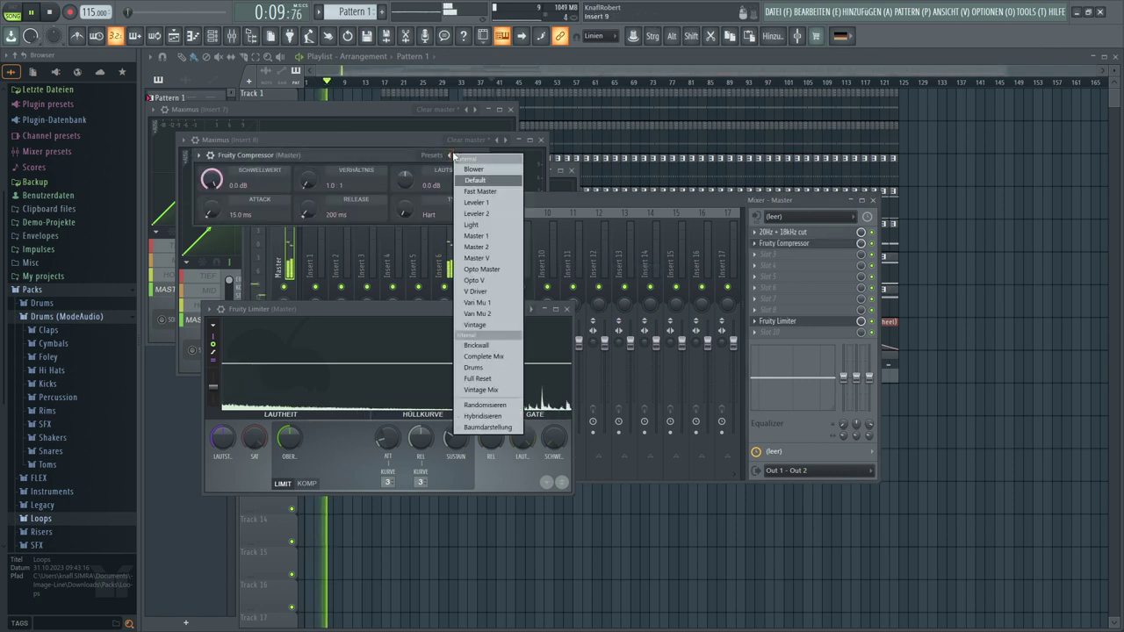
click(491, 358)
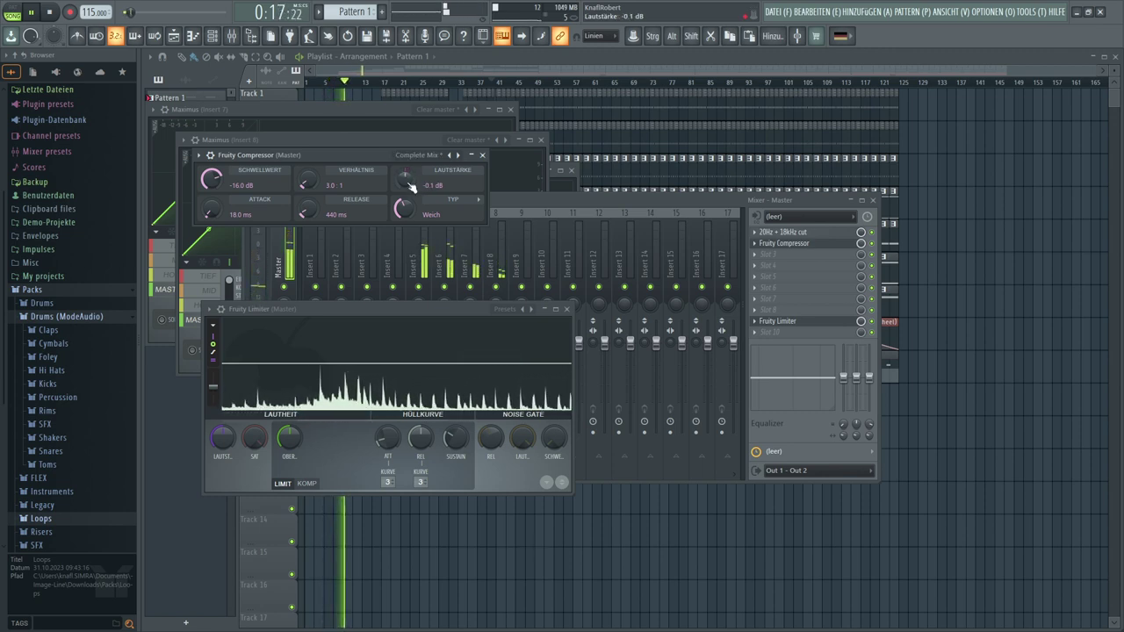
Load Fruity Multiband Compressor into the Master track's third effect slot and apply its General purpose preset
click(751, 252)
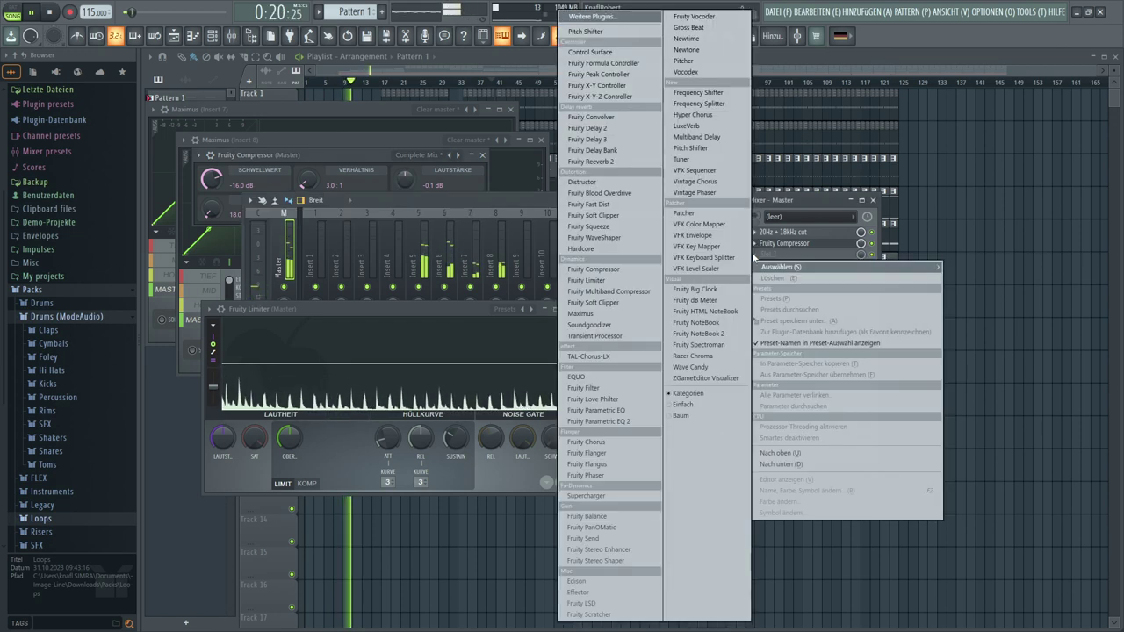
click(632, 293)
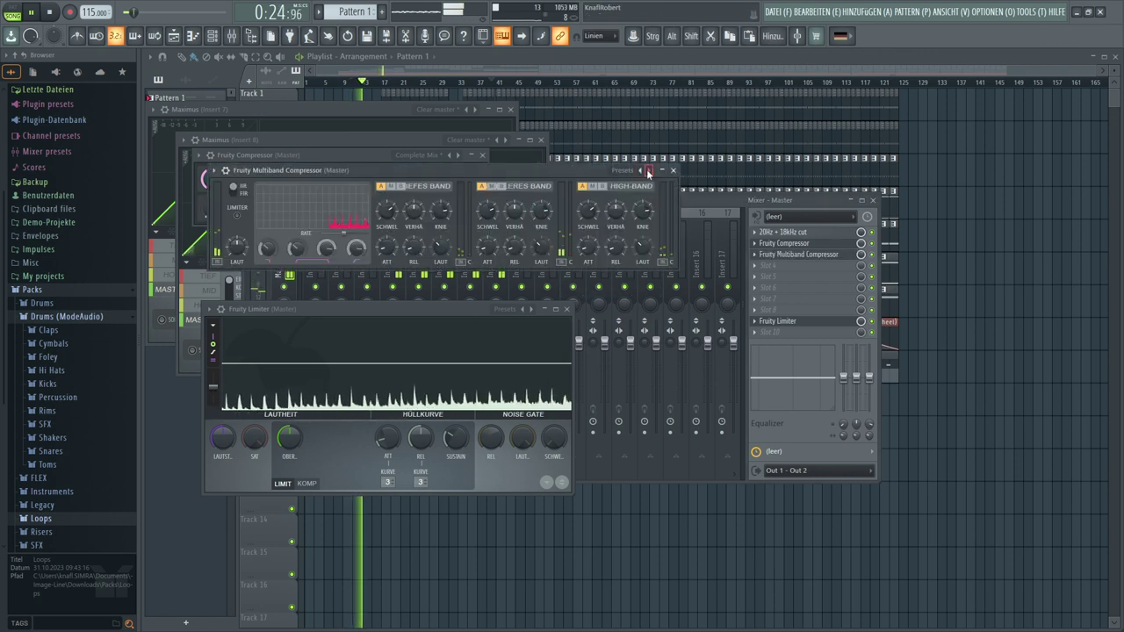
click(648, 172)
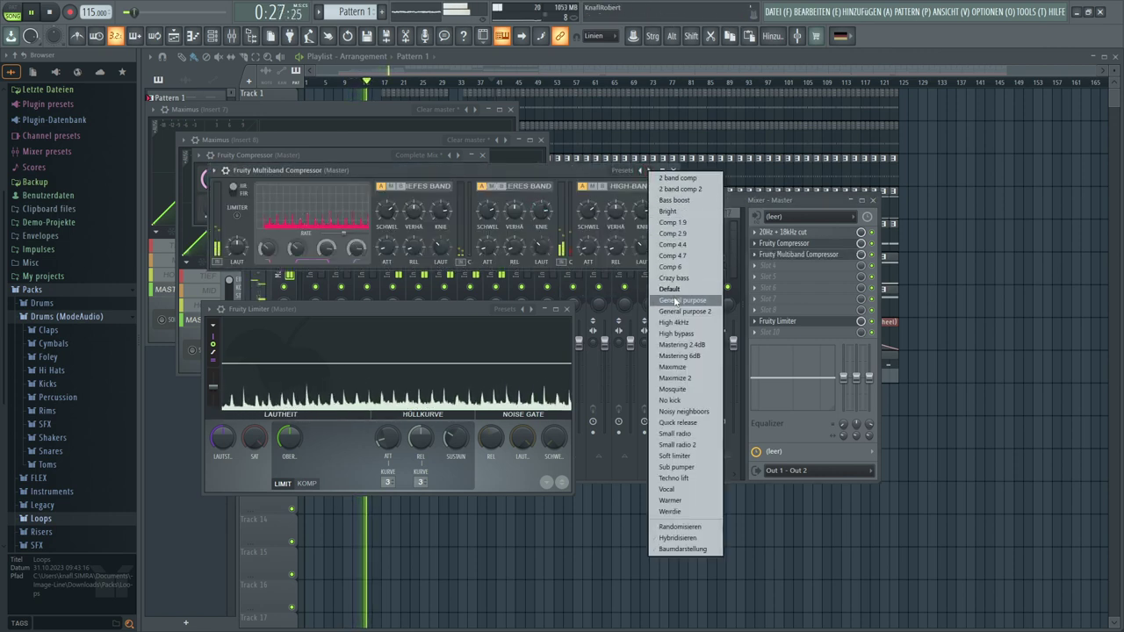
click(674, 300)
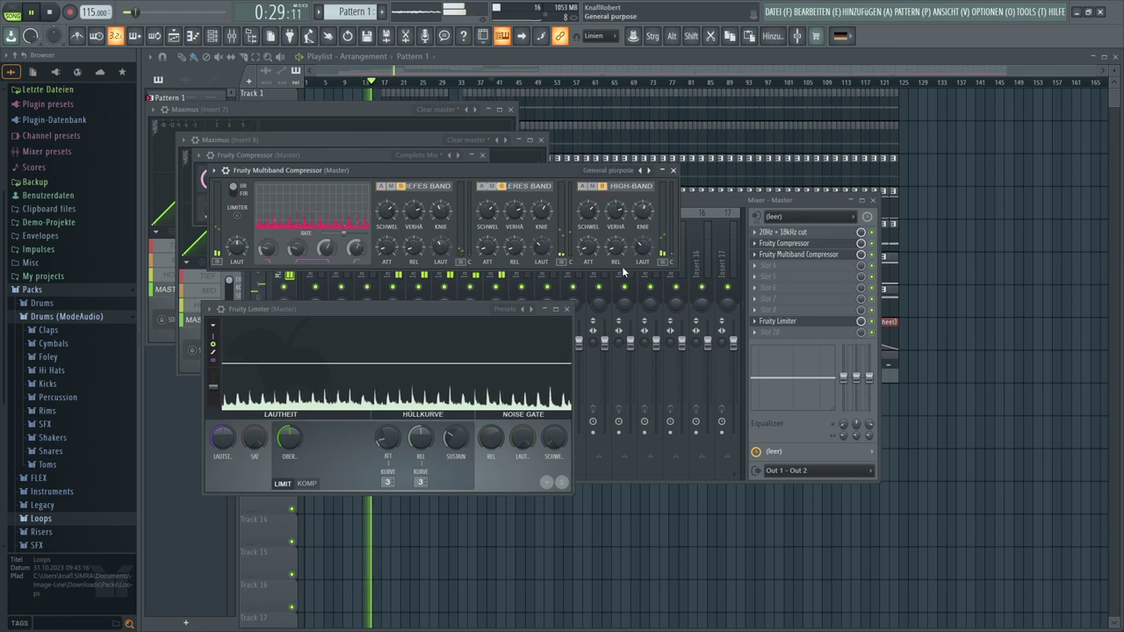
Load Maximus into the Master track's fourth effect slot and apply its Clear master preset
click(756, 270)
click(600, 314)
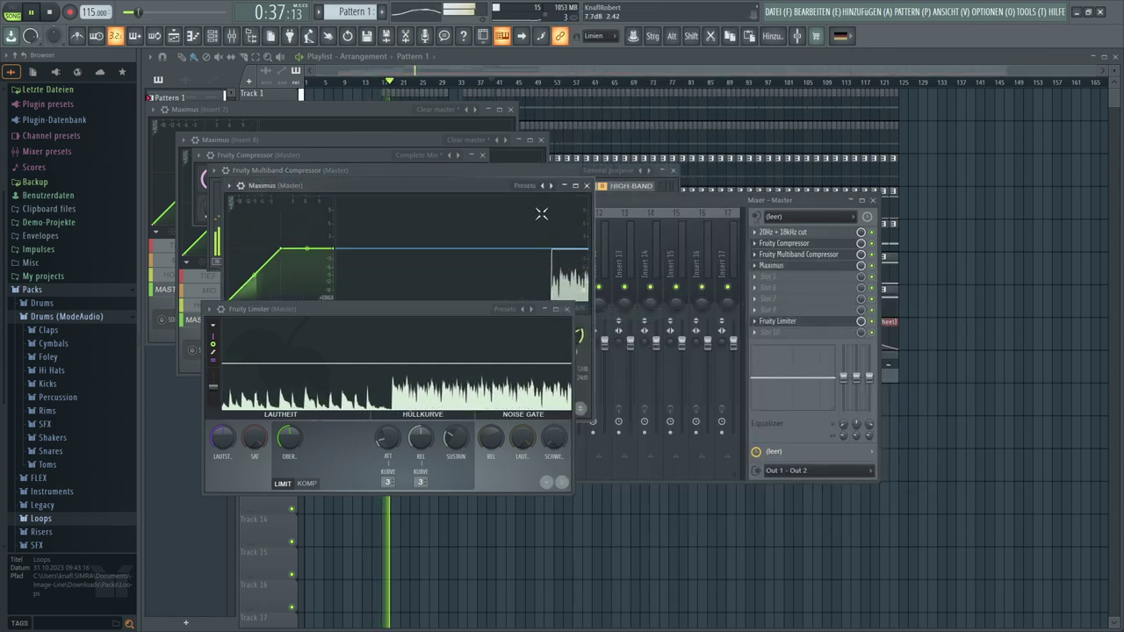
click(551, 187)
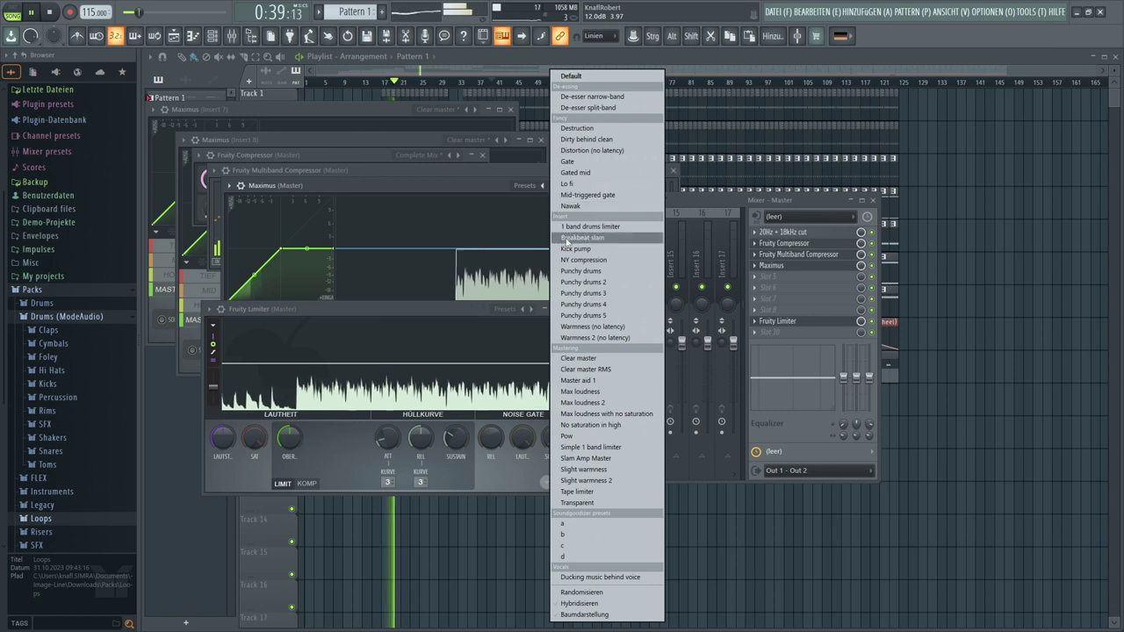
click(592, 359)
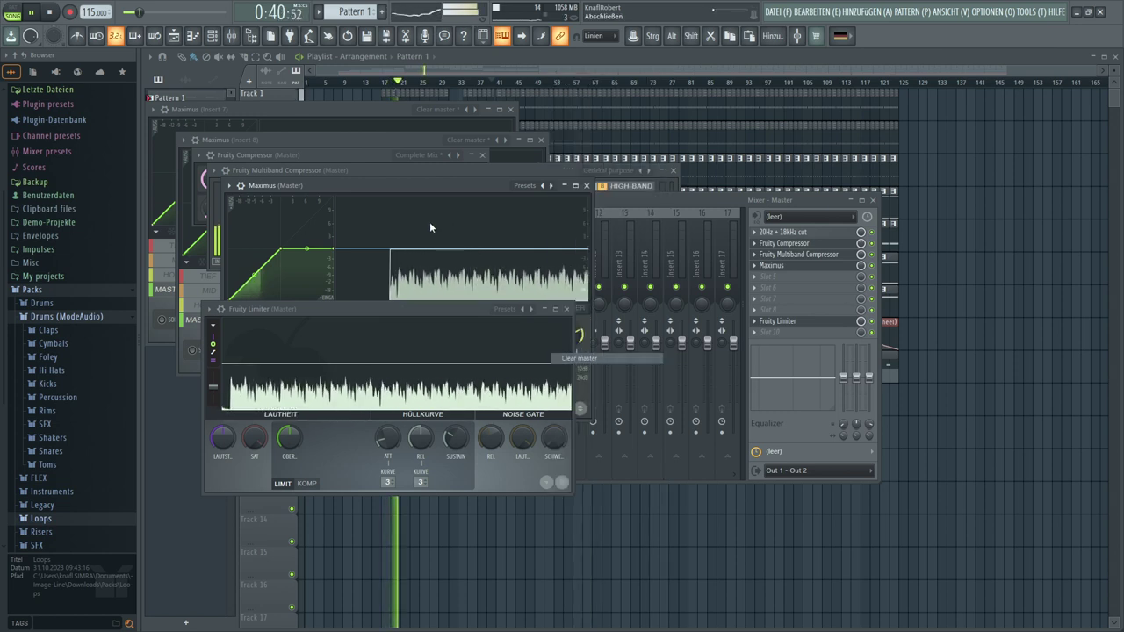
Move the Master track's Maximus window clear and switch its MASTER band on
drag(406, 185, 436, 94)
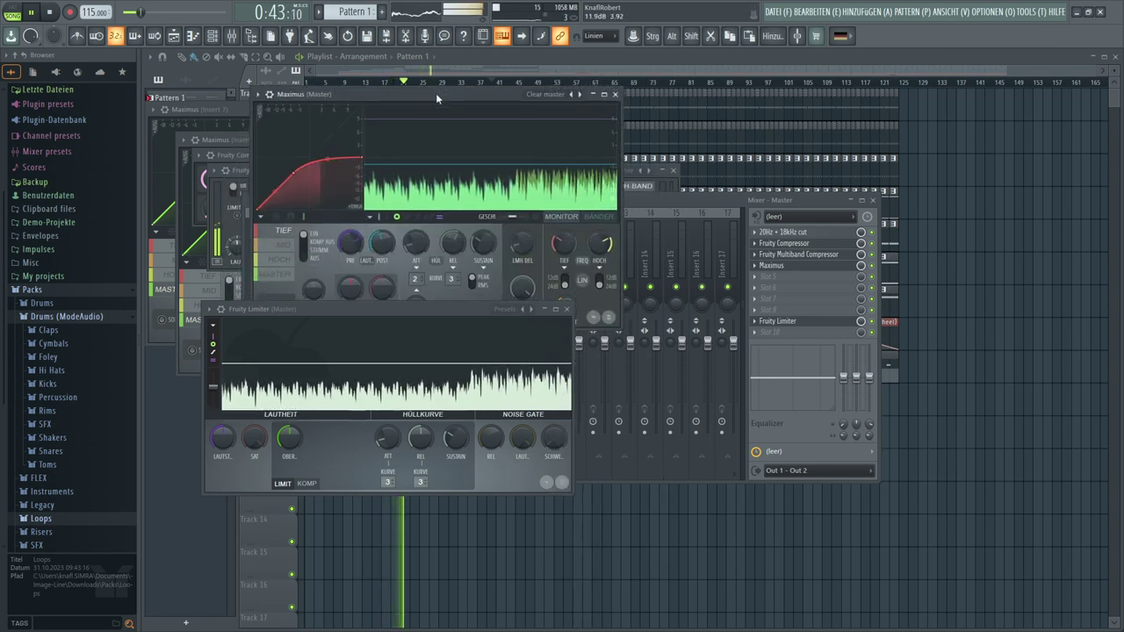
click(283, 275)
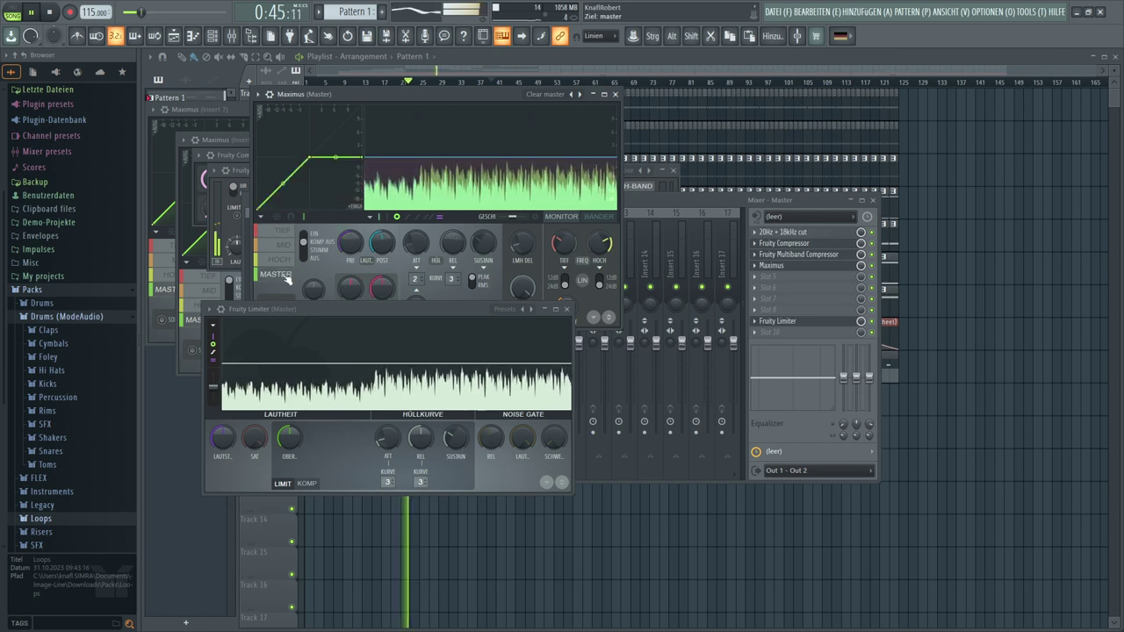
click(304, 237)
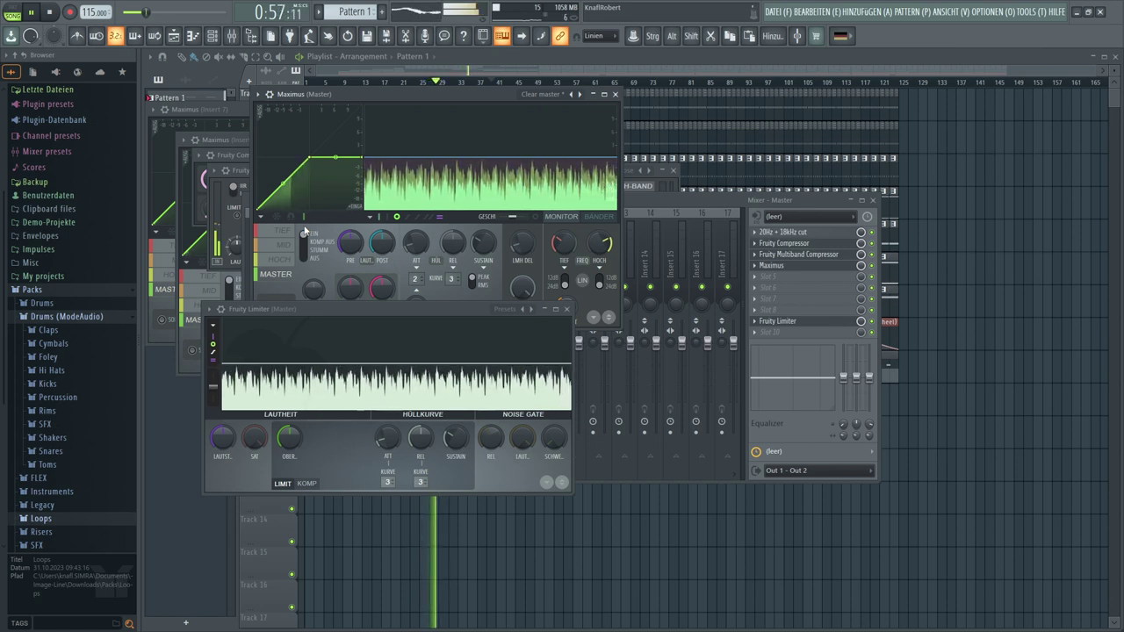
Restart song playback from the beginning in the Playlist and move the Fruity Limiter window clear of the used tracks
click(49, 12)
click(30, 13)
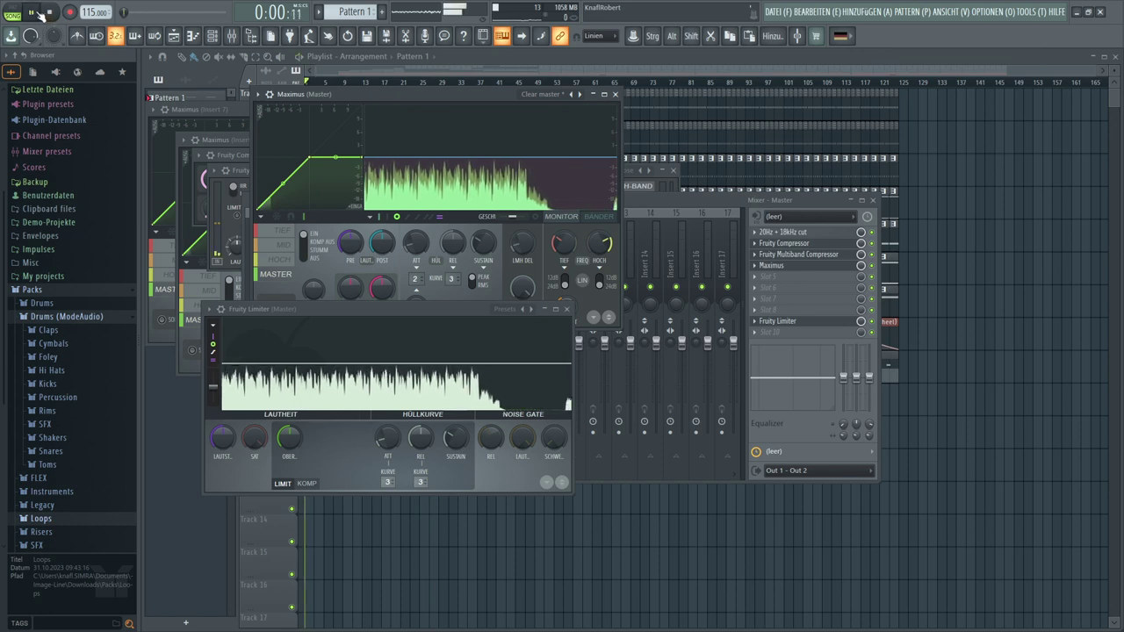
click(331, 72)
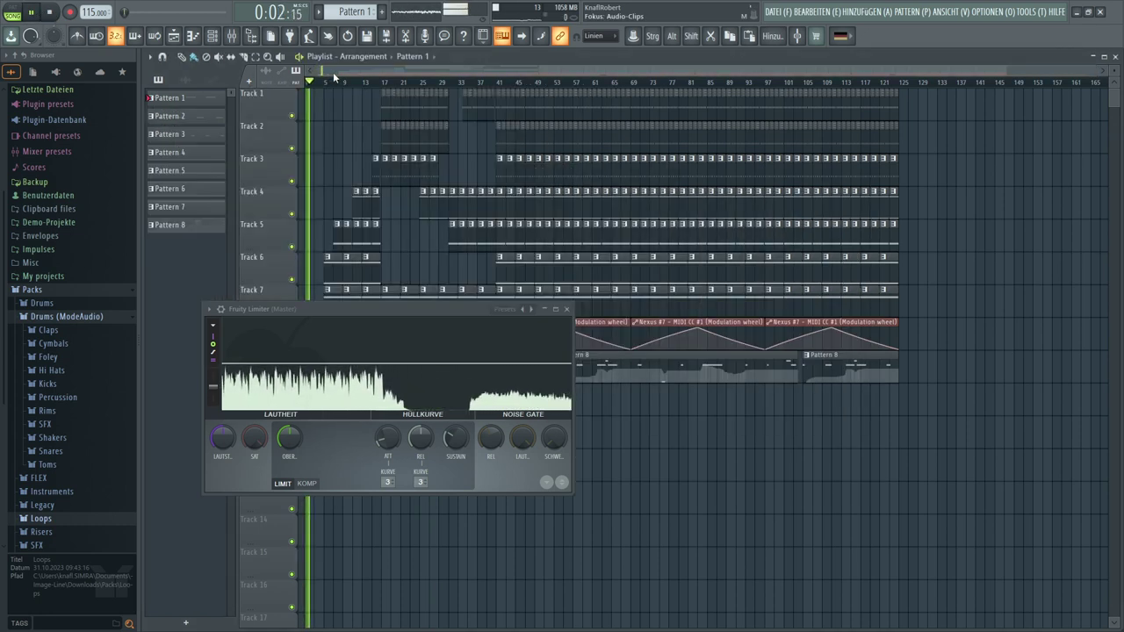
drag(328, 310, 223, 434)
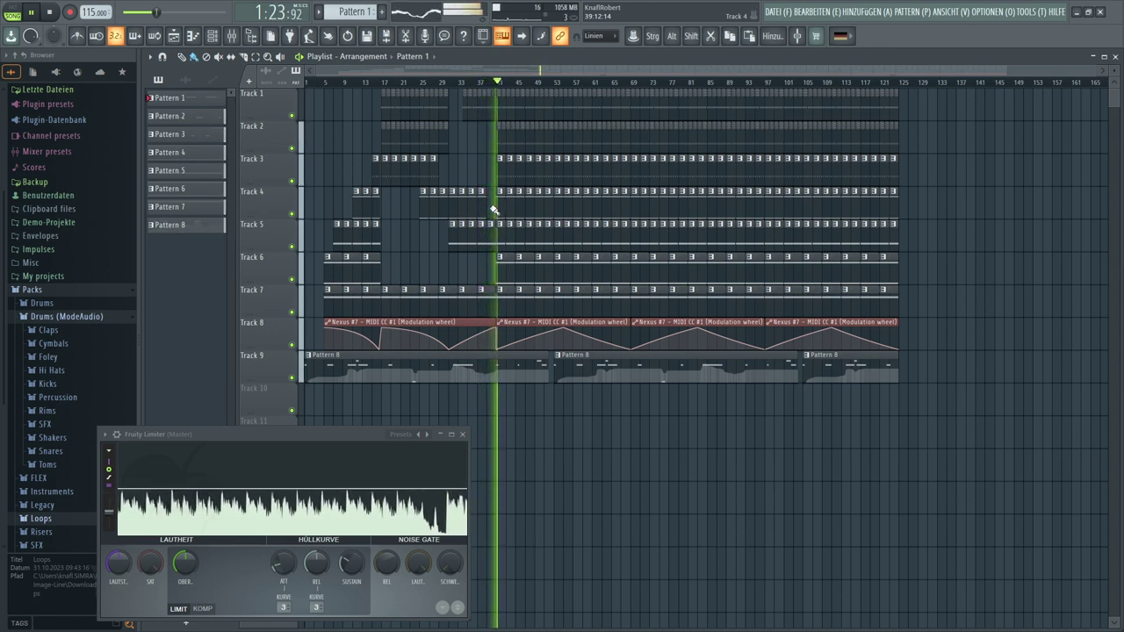
Shorten the last Pattern 5 clip before bar 41 on Track 5 so it ends at bar 40
scroll(493, 86, up, 4)
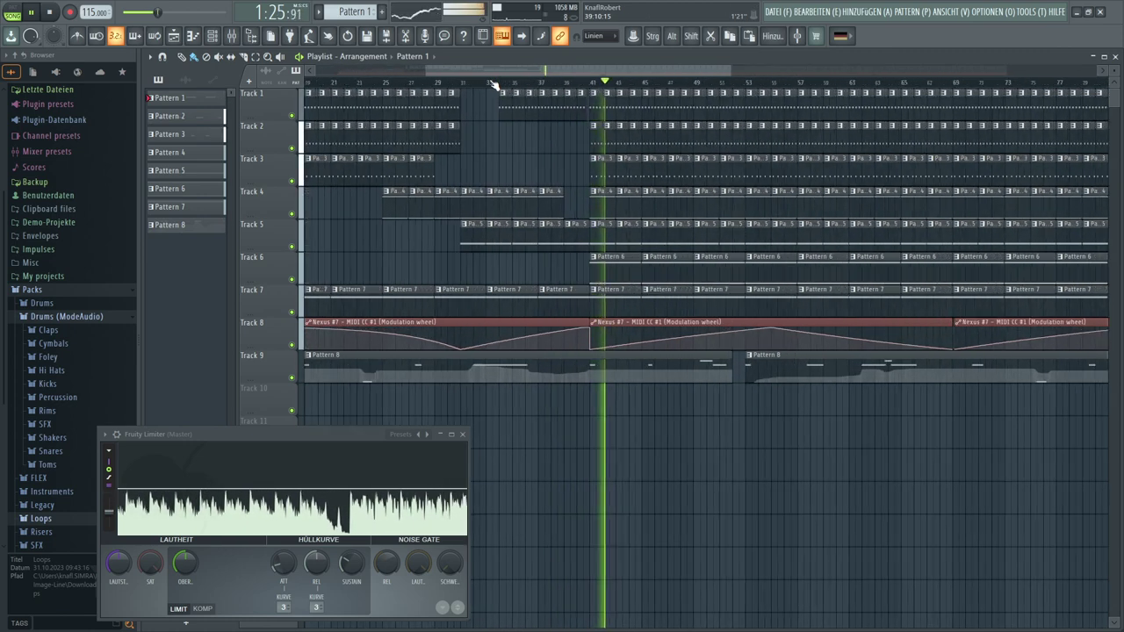
scroll(494, 85, up, 1)
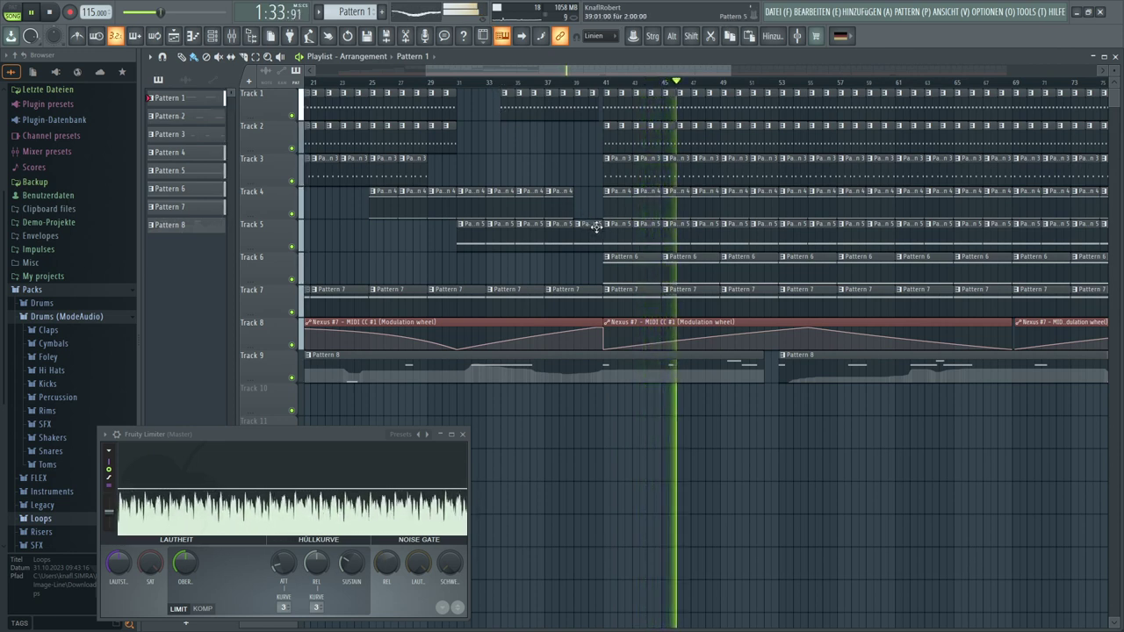
drag(596, 226, 587, 227)
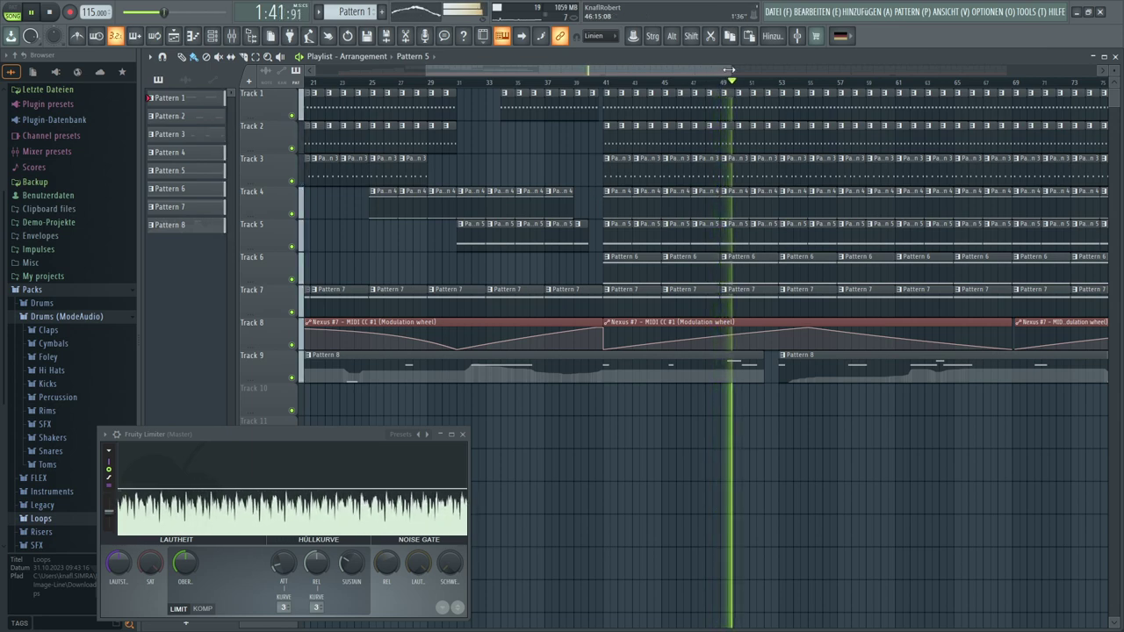
drag(728, 69, 1093, 91)
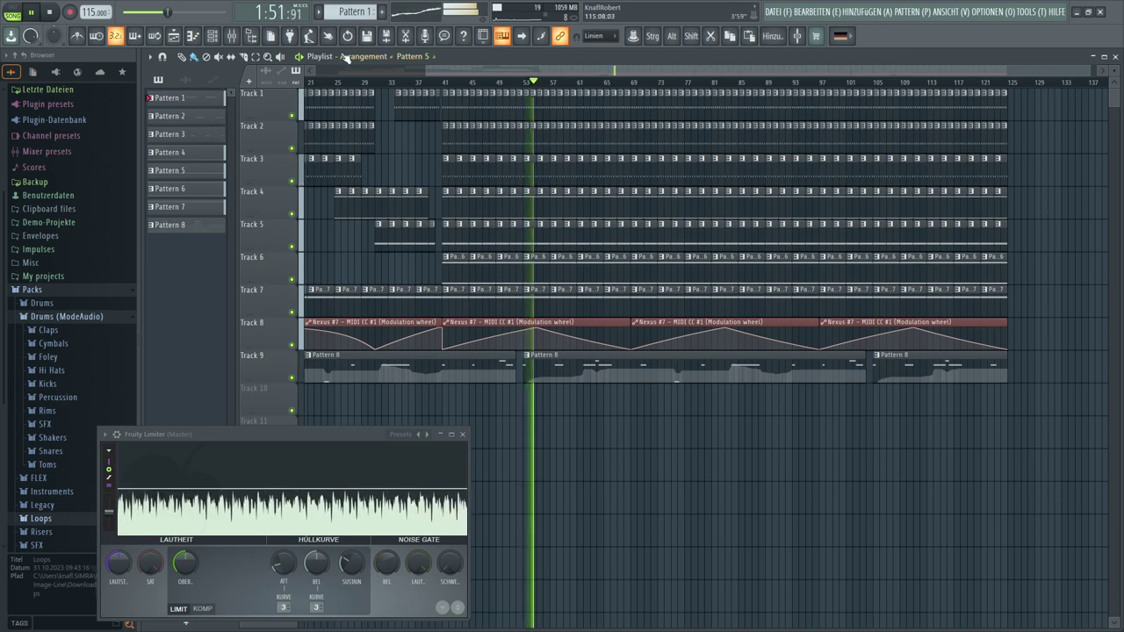
Bypass Fruity Multiband Compressor and Maximus on the Master track and set Fruity Compressor's Lautstärke to 6.3 dB
click(231, 35)
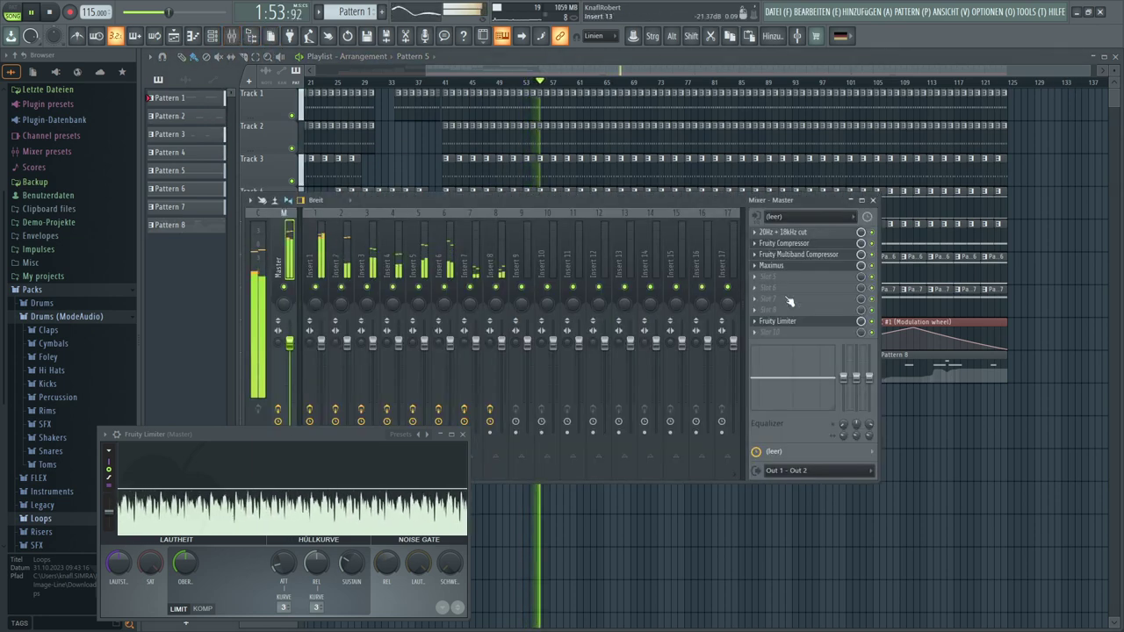
click(857, 244)
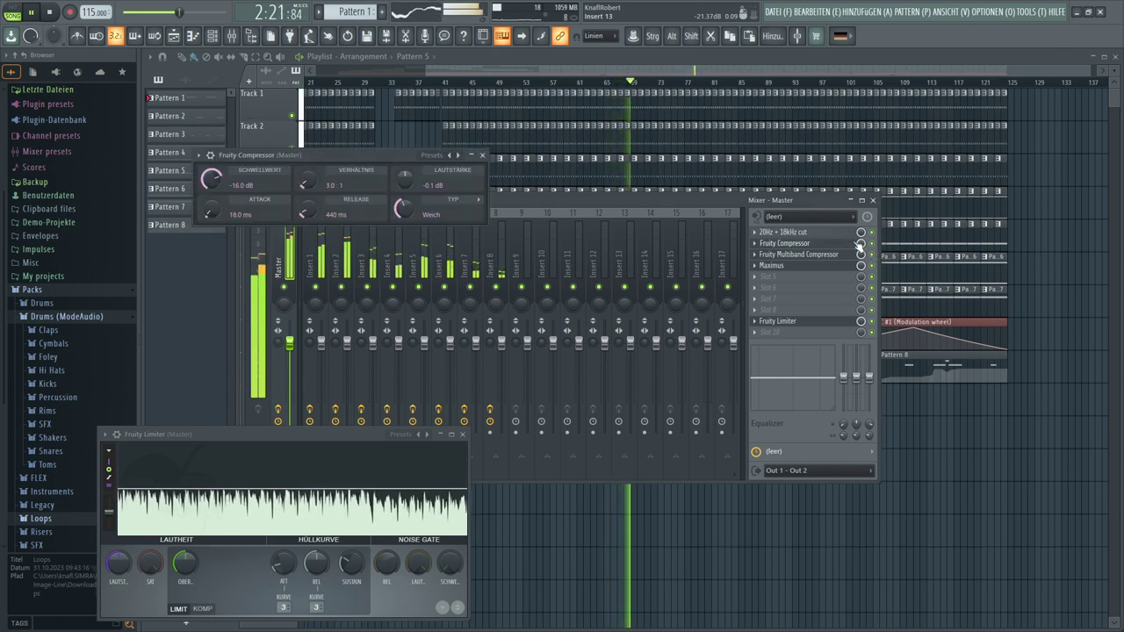
mouse_move(407, 183)
mouse_down()
mouse_move(407, 163)
mouse_move(406, 182)
mouse_up()
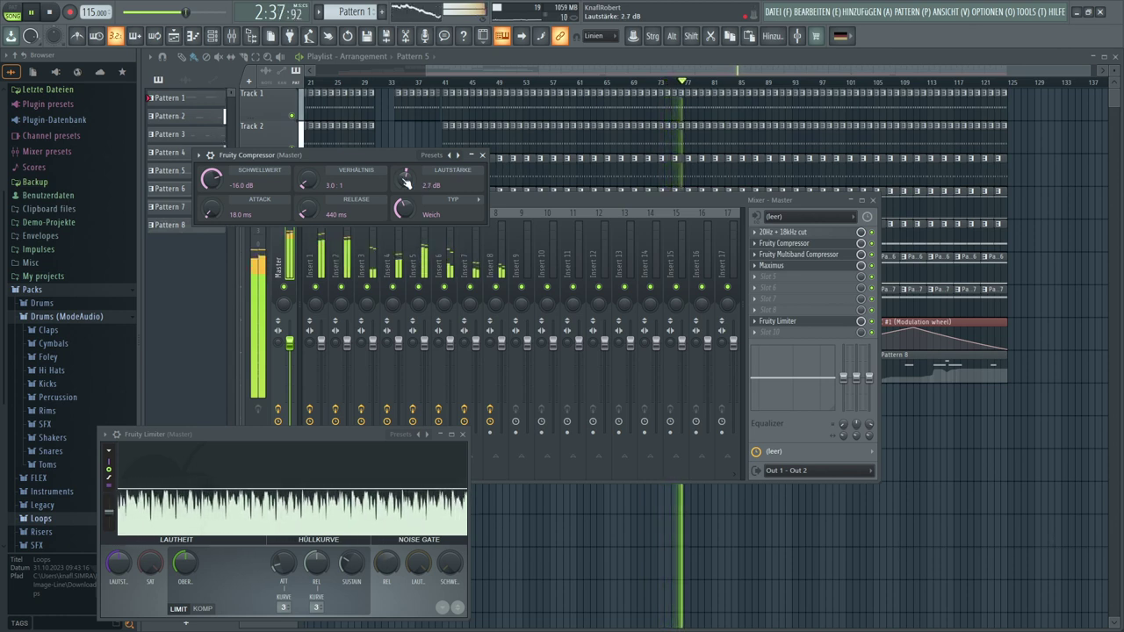
click(874, 248)
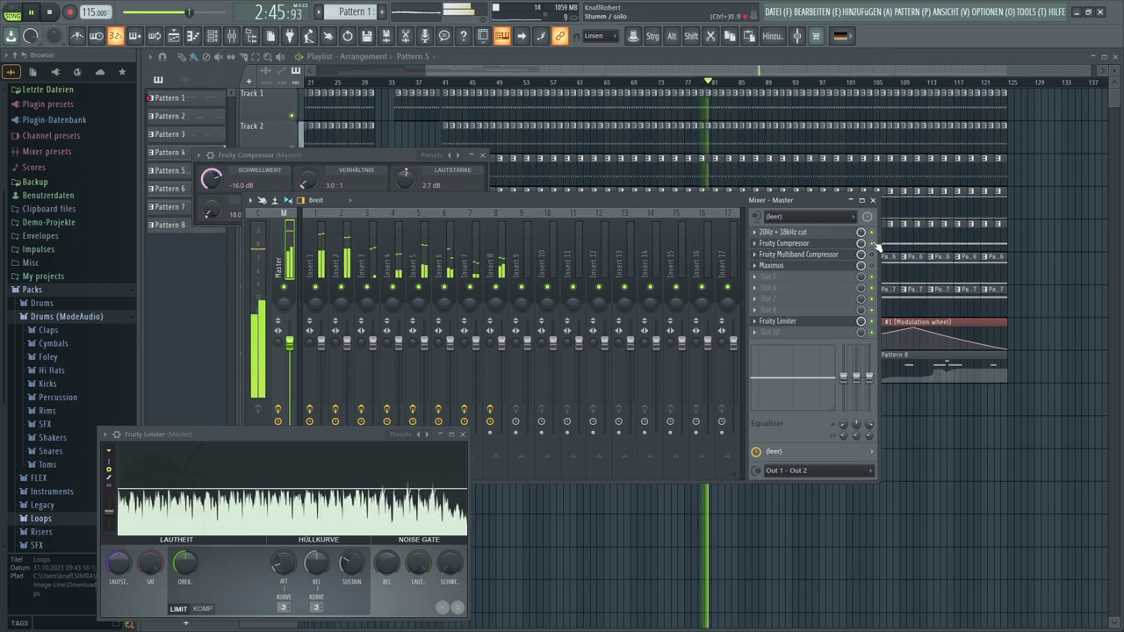
mouse_move(412, 182)
mouse_down()
mouse_move(407, 151)
mouse_move(406, 162)
mouse_up()
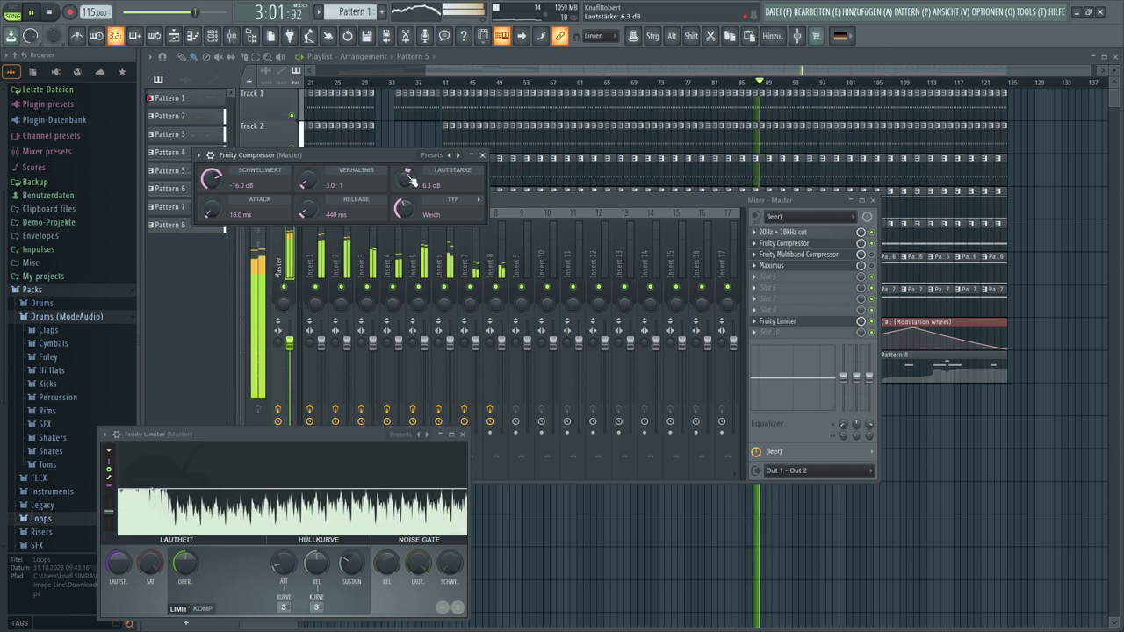
Check the Master track's Fruity Multiband Compressor and delete Maximus from the fourth effect slot
click(855, 262)
click(841, 256)
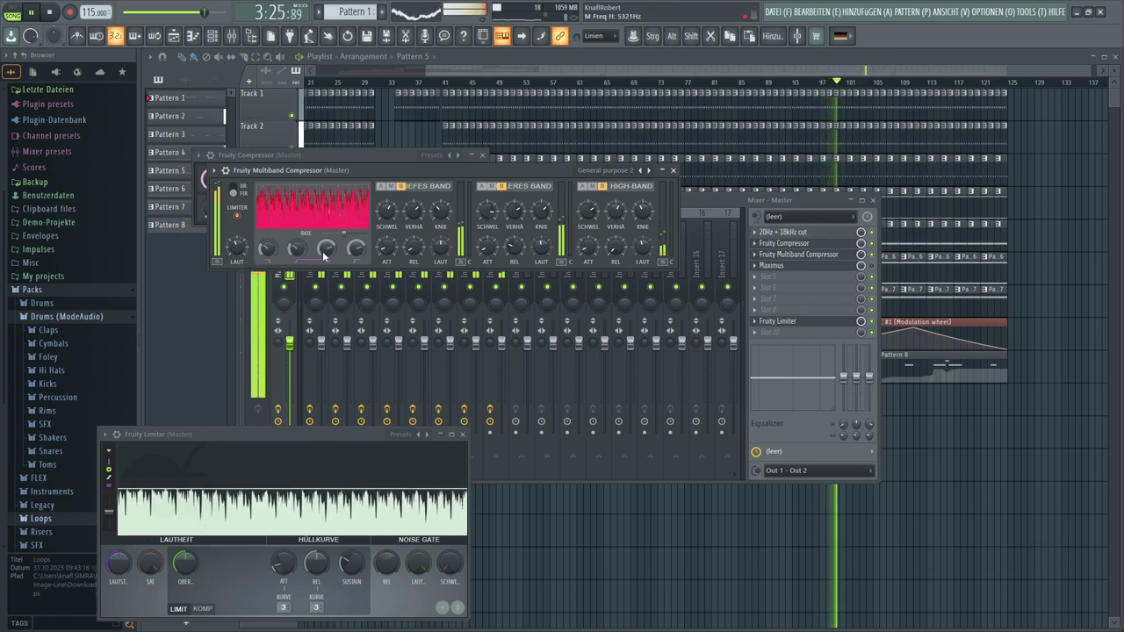
click(873, 270)
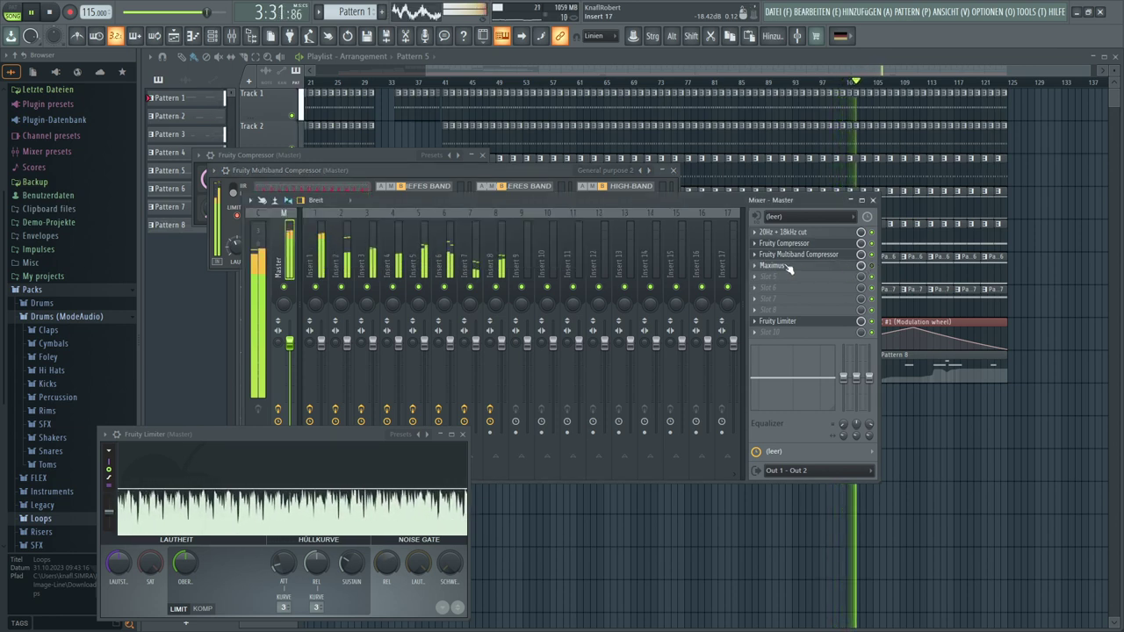
click(753, 267)
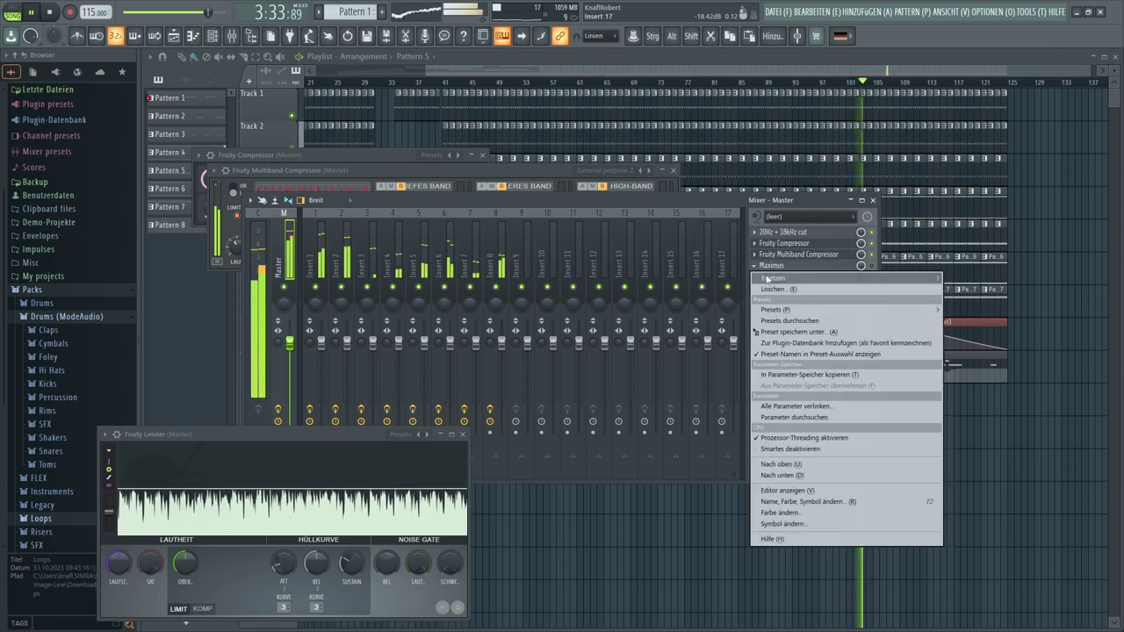
click(774, 289)
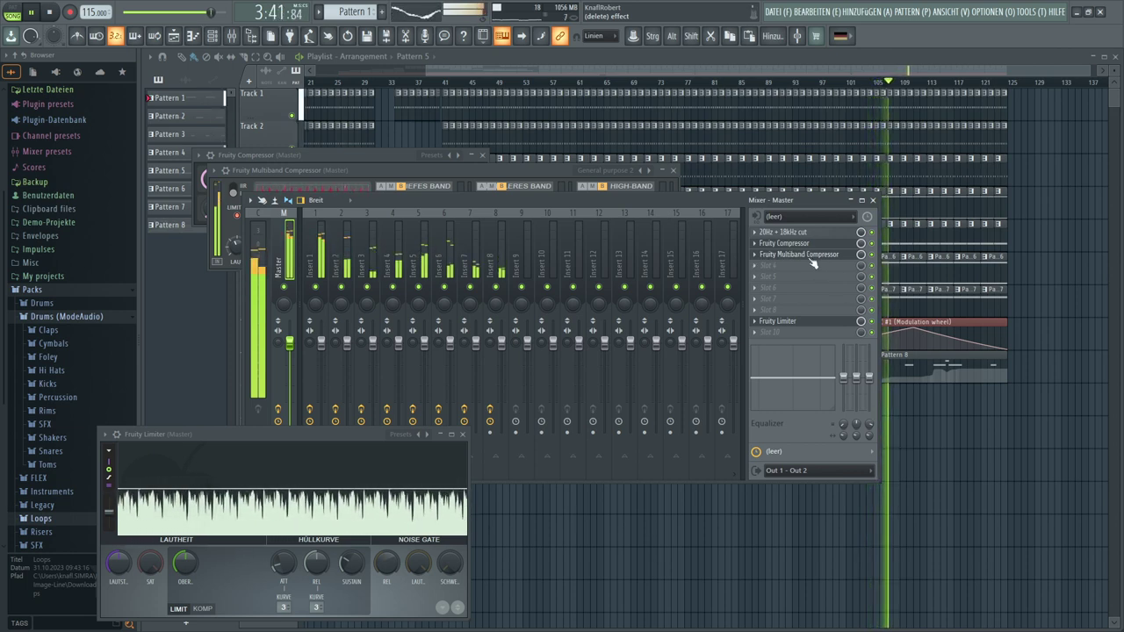
click(808, 327)
click(807, 326)
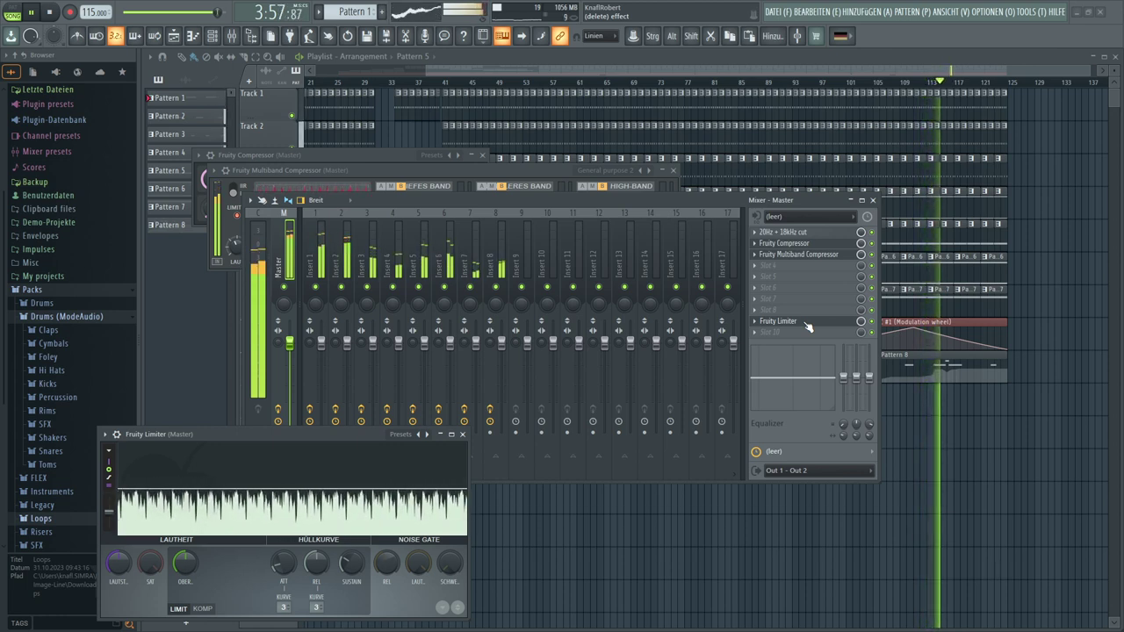
Delete the clips on Tracks 3 and 4 from bar 117 onward and the Track 5 clips from bar 119 onward
click(961, 171)
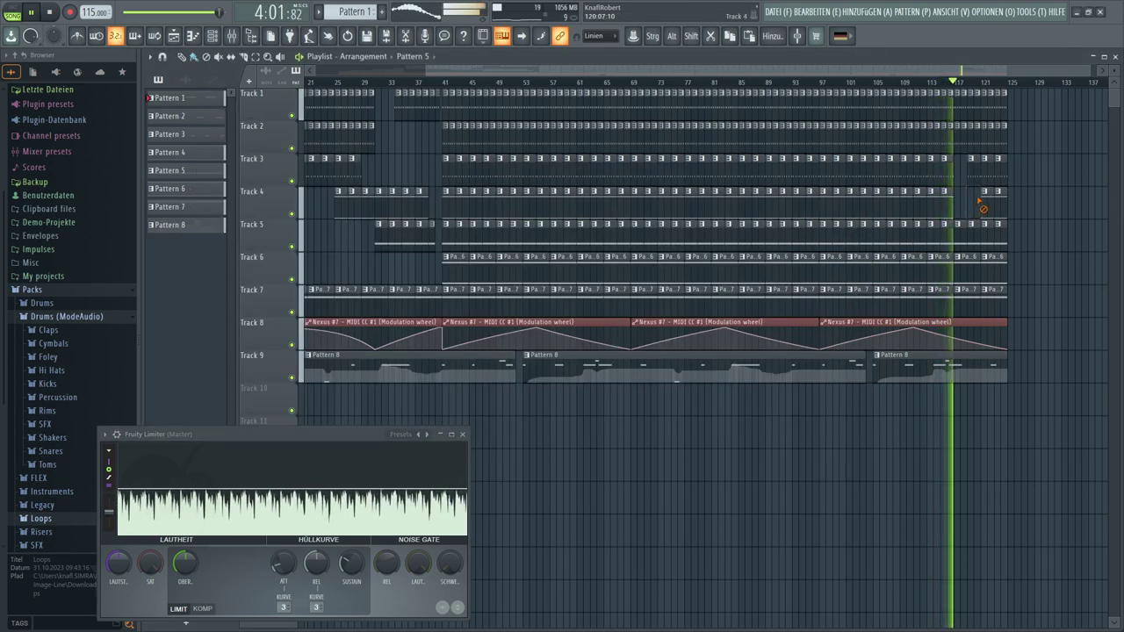
right_click(970, 158)
right_click(984, 158)
right_click(997, 158)
right_click(985, 192)
right_click(997, 192)
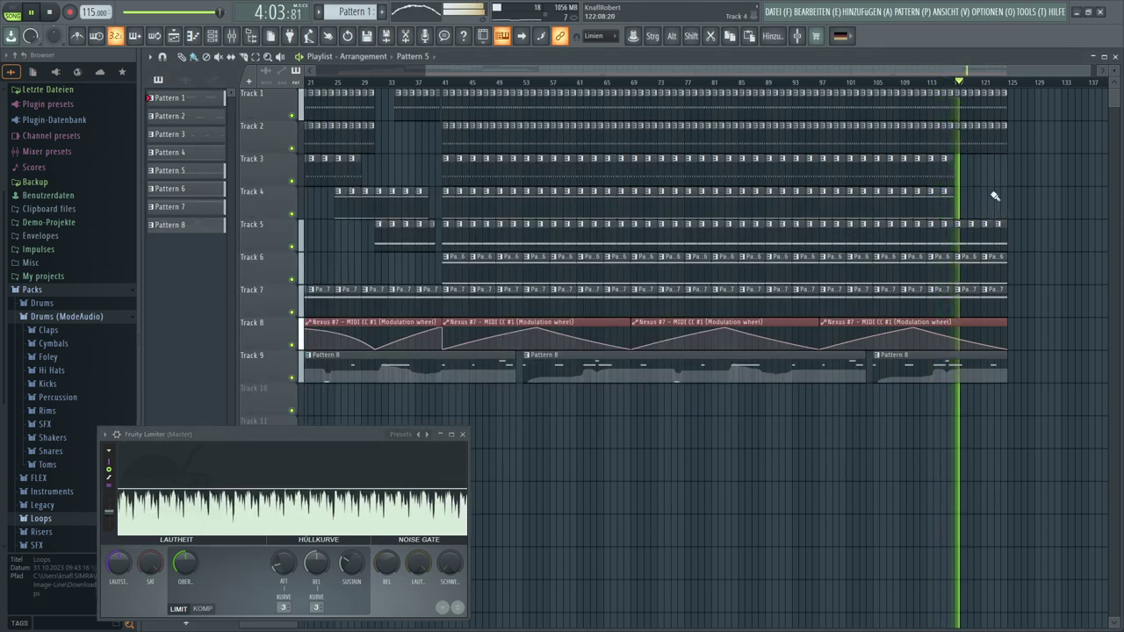
right_click(970, 226)
right_click(984, 230)
right_click(997, 235)
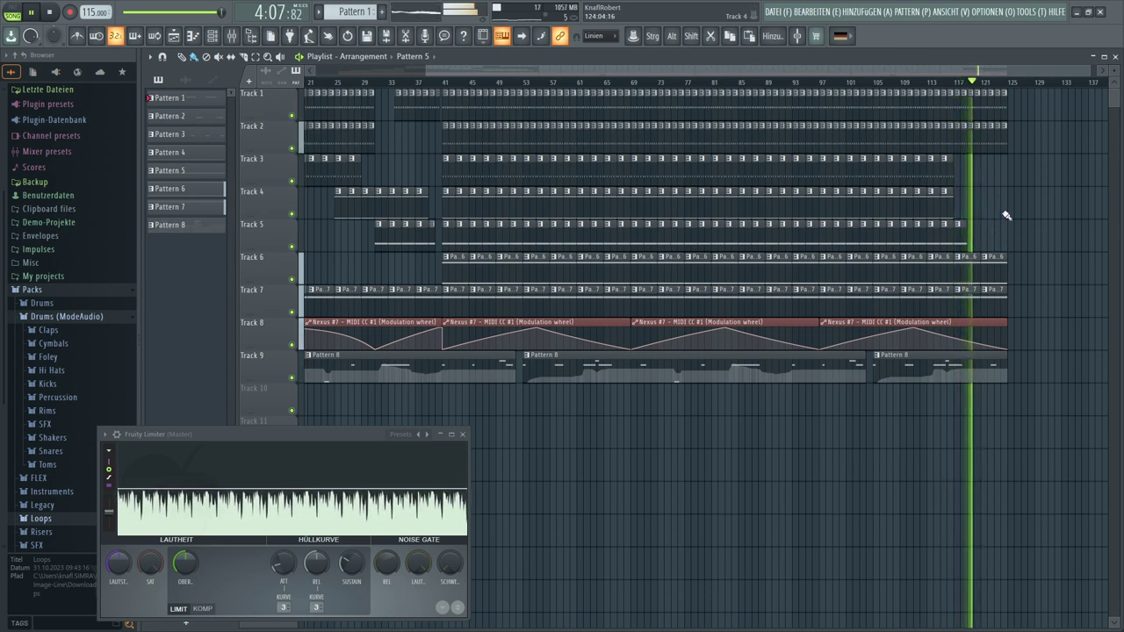
Duplicate the final clips on Tracks 1 and 2, from about bar 114, so the copies continue from bar 125
drag(1022, 104, 939, 132)
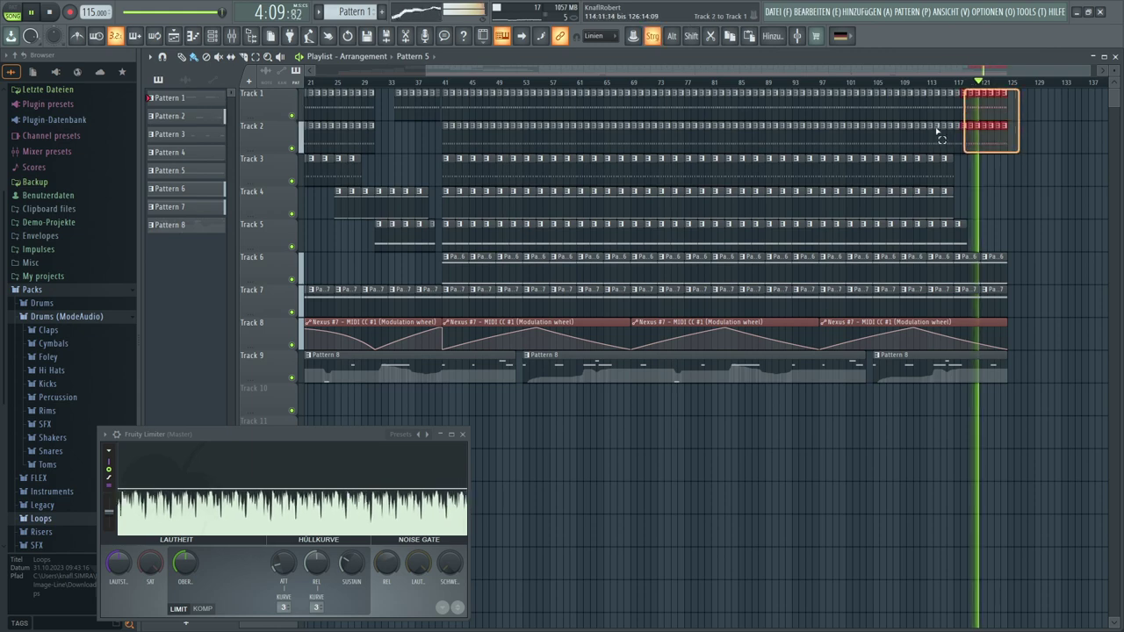
key(ctrl+b)
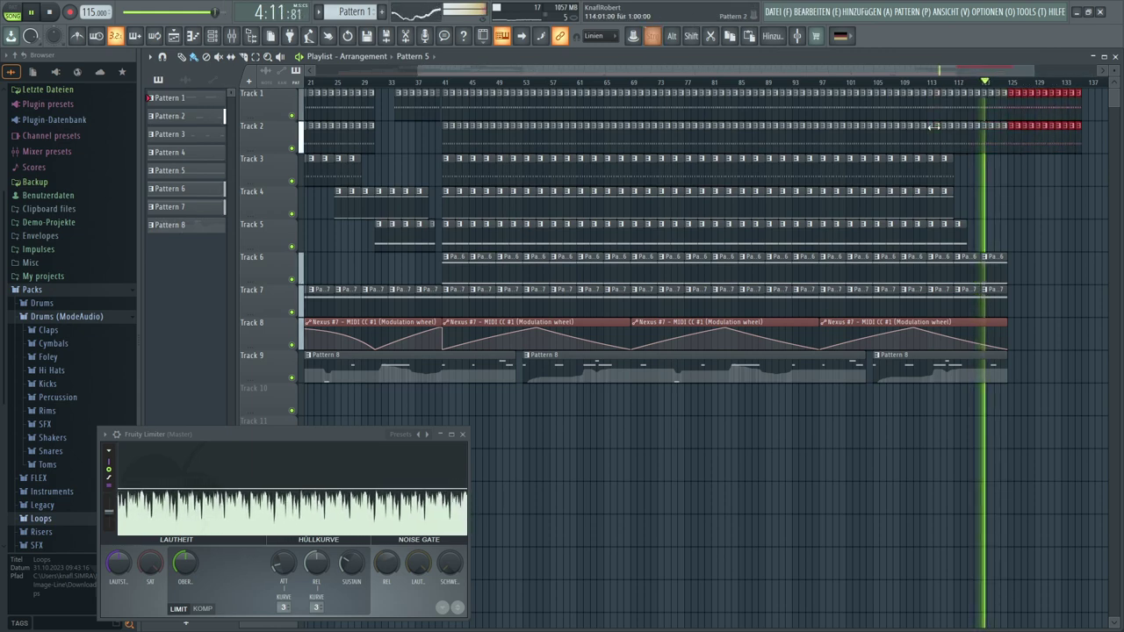
click(1041, 188)
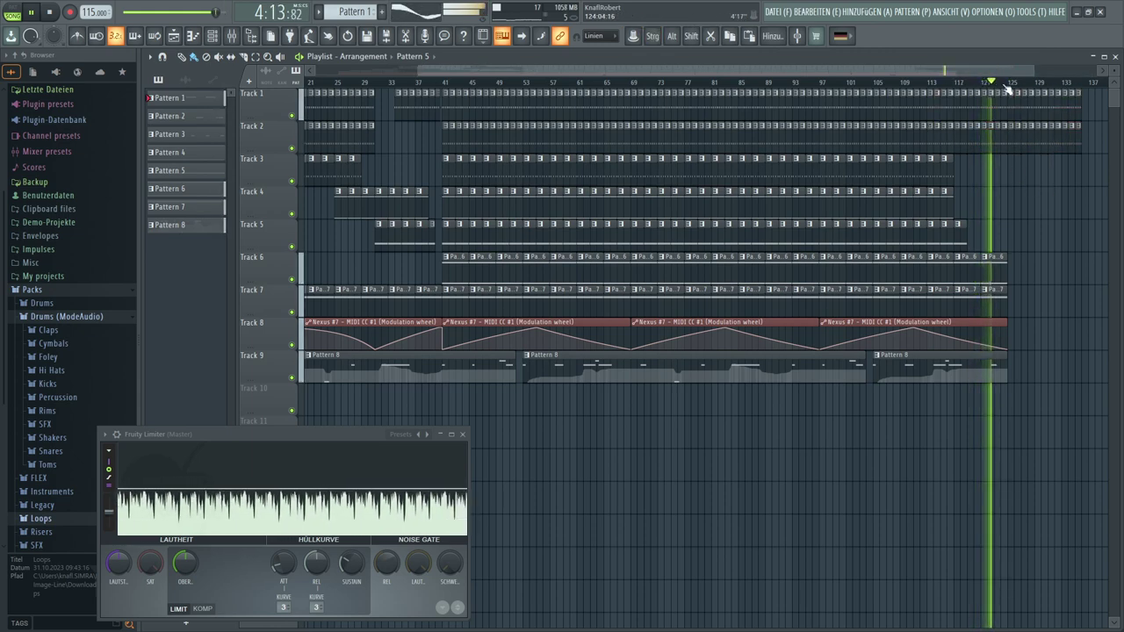
Place three Pattern 5 clips on Track 5 after bar 128 and three Pattern 4 clips on Track 4 from bar 131
scroll(1019, 83, up, 1)
scroll(1029, 81, up, 3)
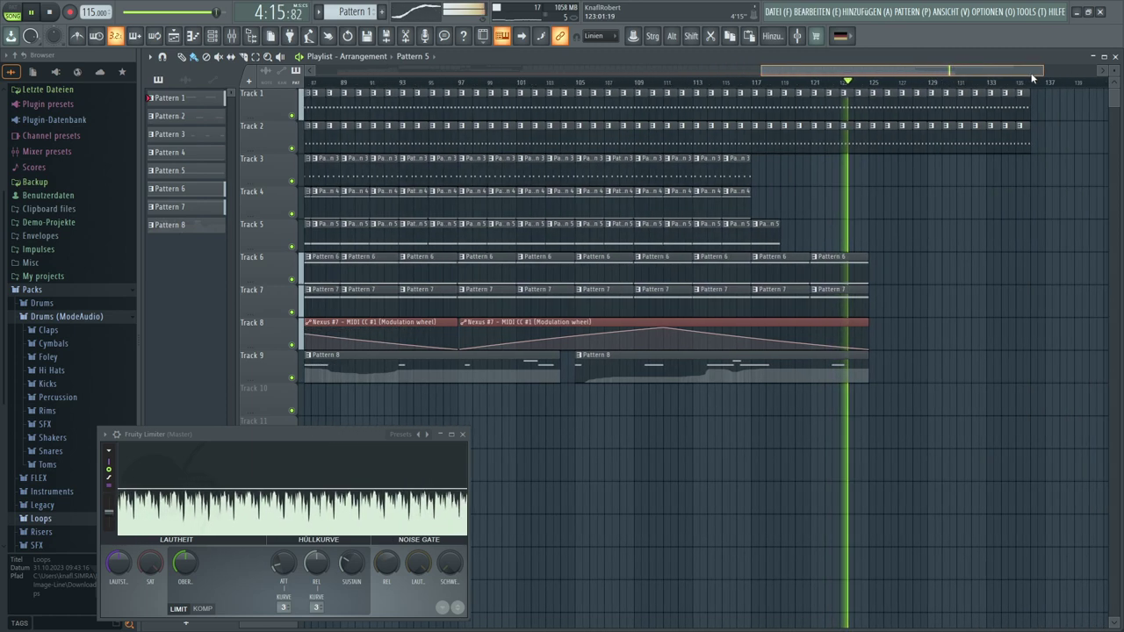
drag(1032, 77, 1067, 75)
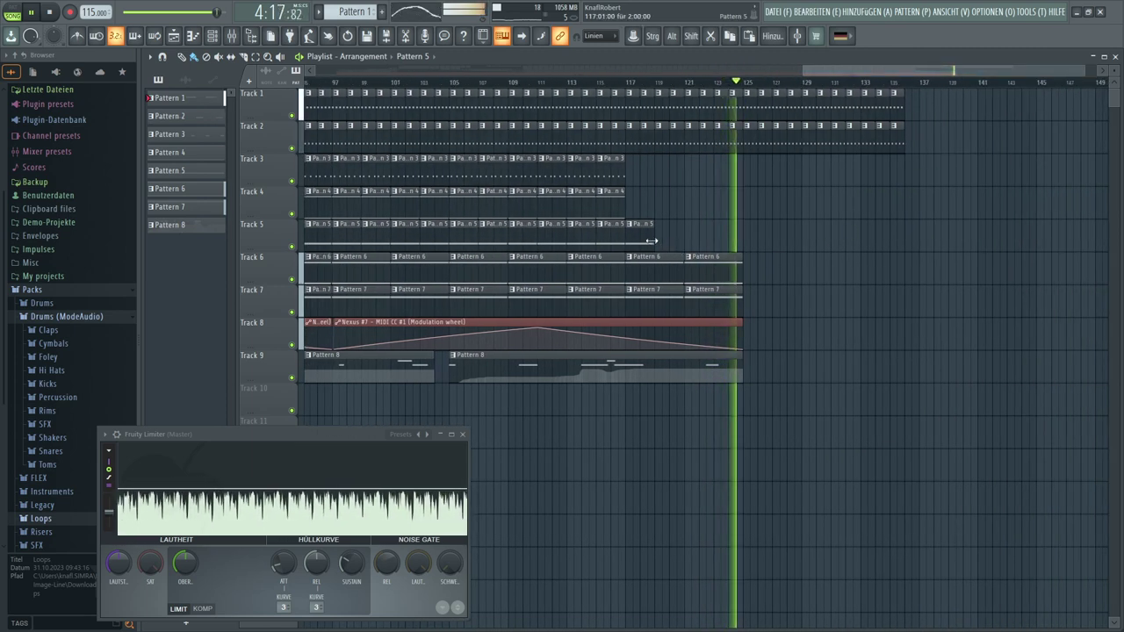
click(651, 240)
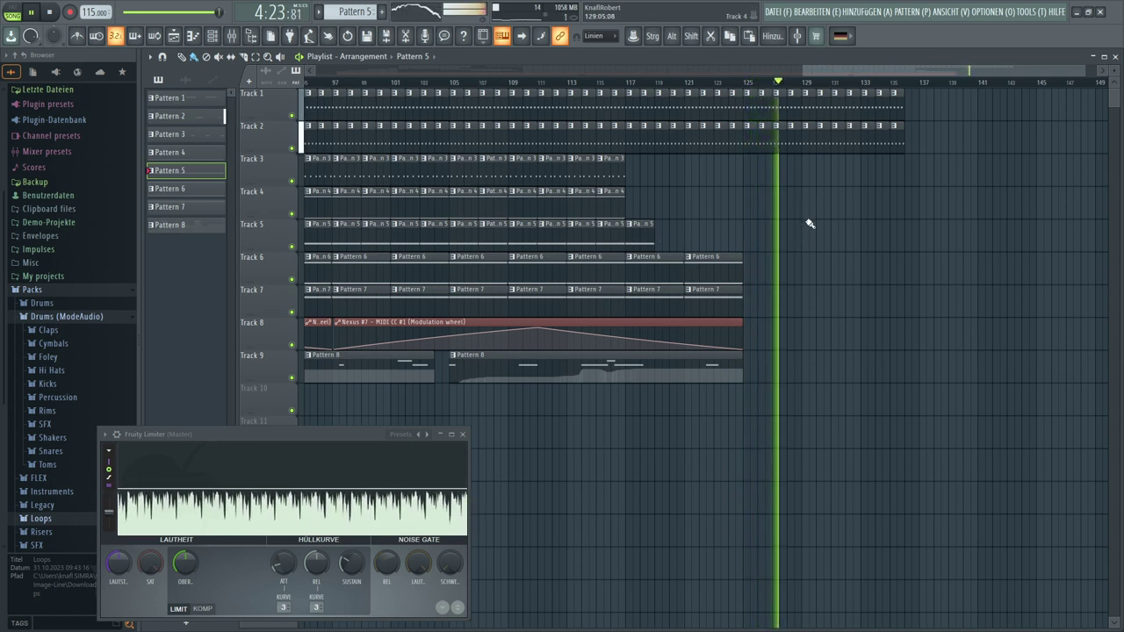
drag(800, 243, 876, 249)
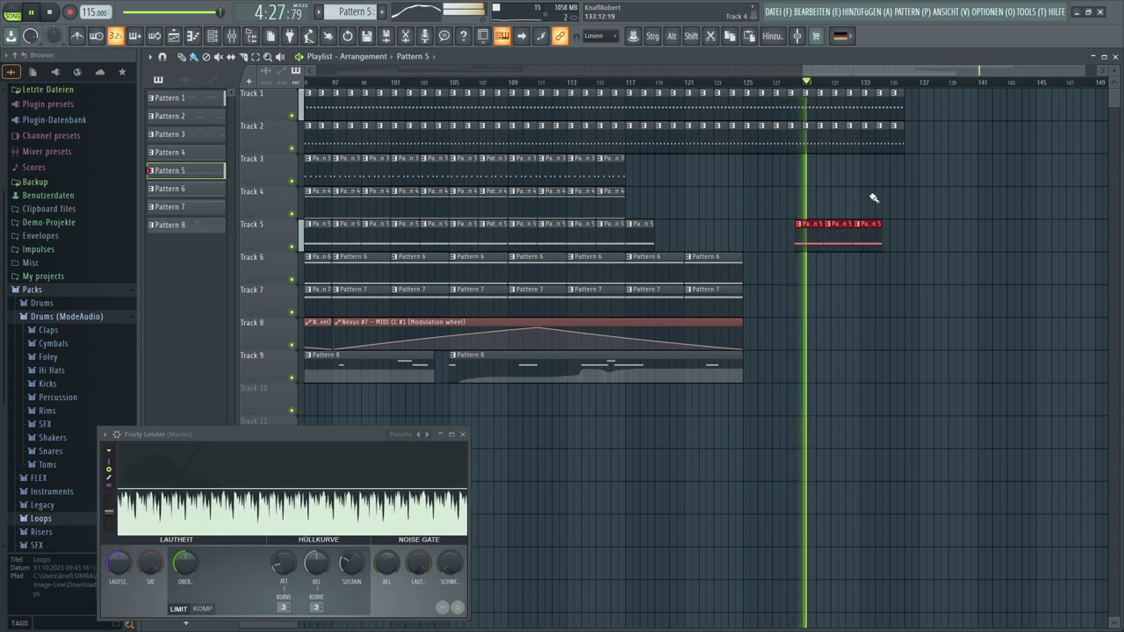
click(614, 199)
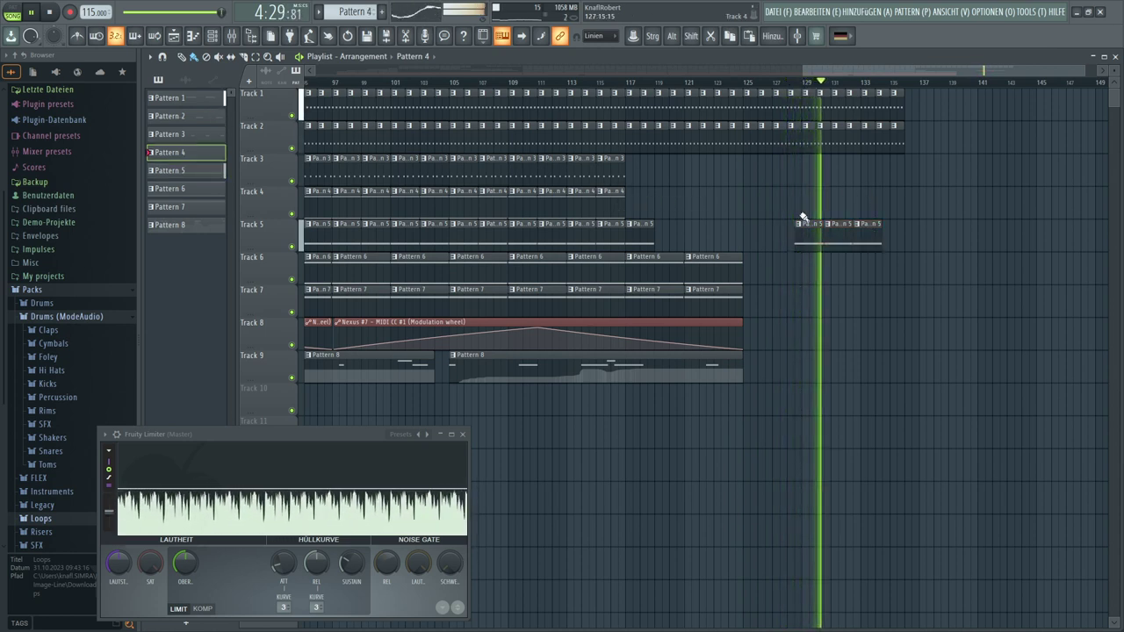
drag(831, 216, 899, 215)
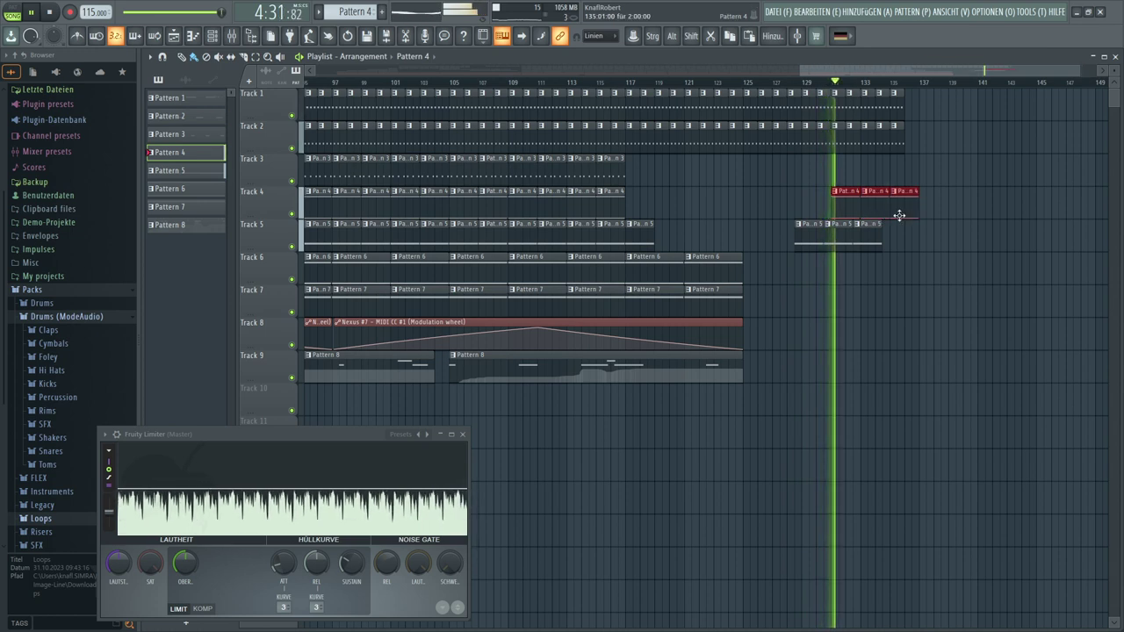
Place two Pattern 3 clips on Track 3 from bar 133 and delete the Track 2 clips from that bar onward
click(606, 167)
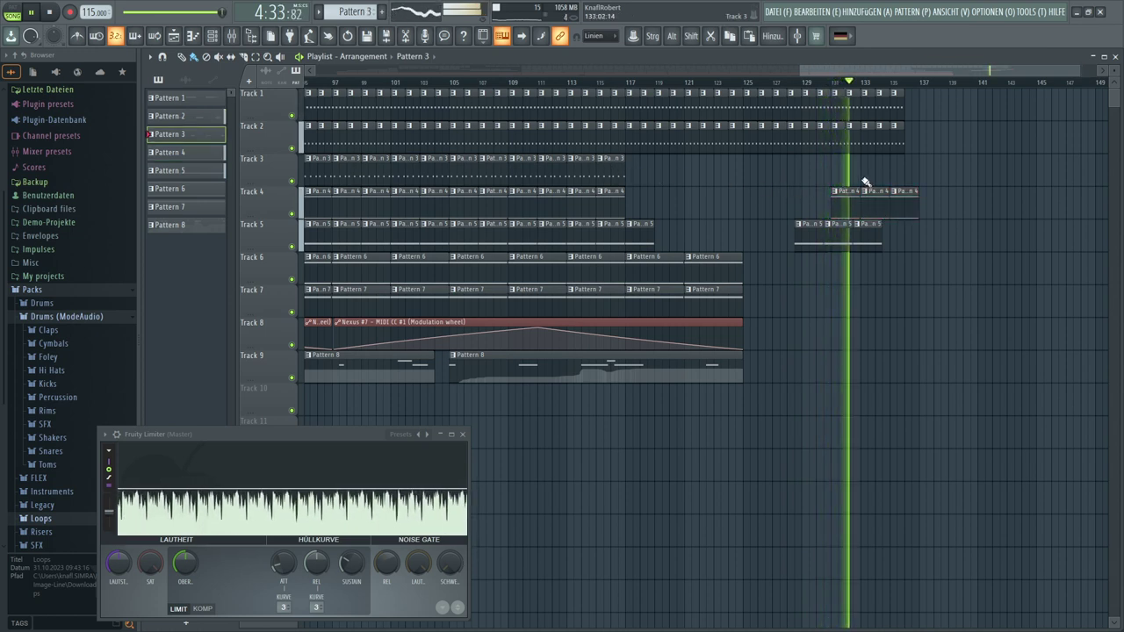
drag(866, 182, 933, 176)
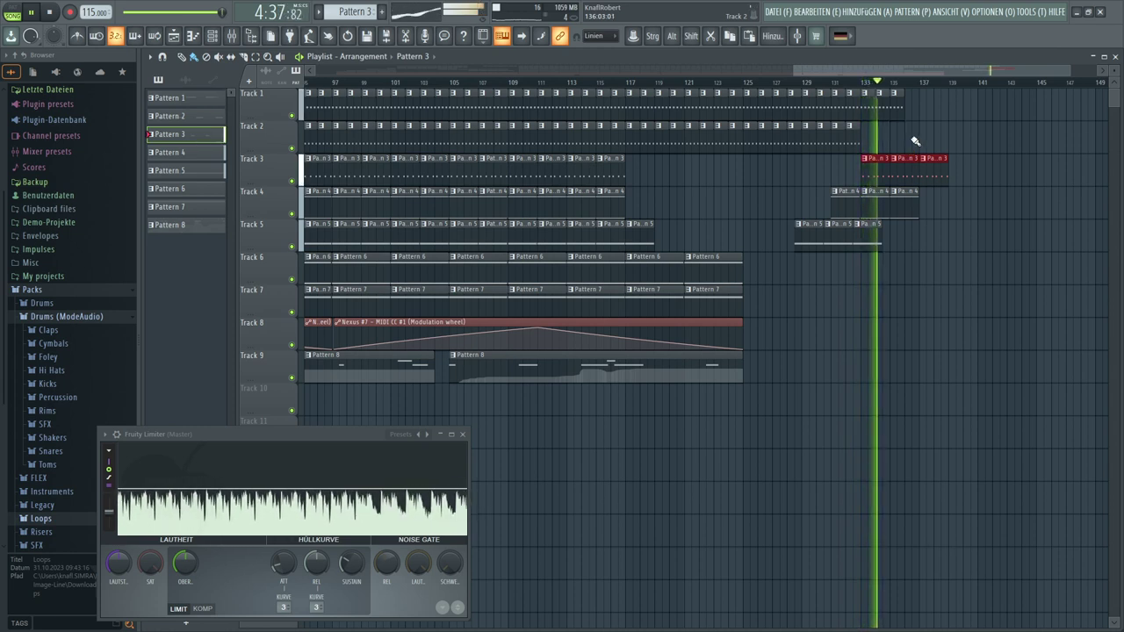
right_click(941, 174)
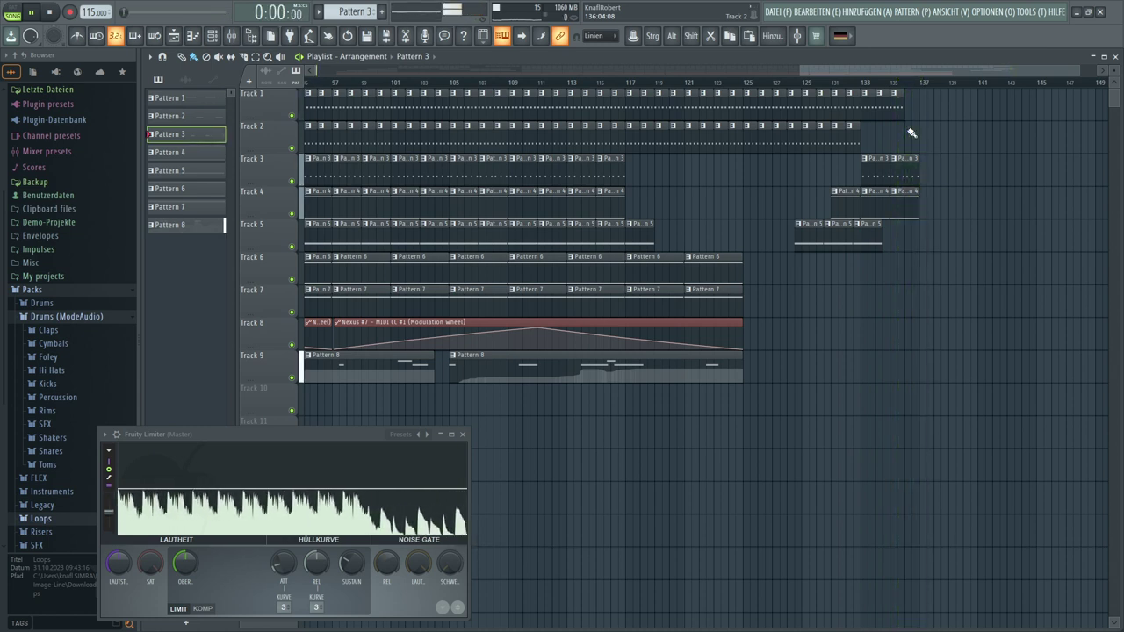
Delete the end clips on Tracks 3 to 5 after bar 128 and on Track 1 from bar 133, and move the whole arrangement 22 bars later
mouse_move(920, 180)
mouse_down()
mouse_move(844, 179)
mouse_move(934, 188)
mouse_move(766, 213)
mouse_move(789, 231)
mouse_move(926, 246)
mouse_up()
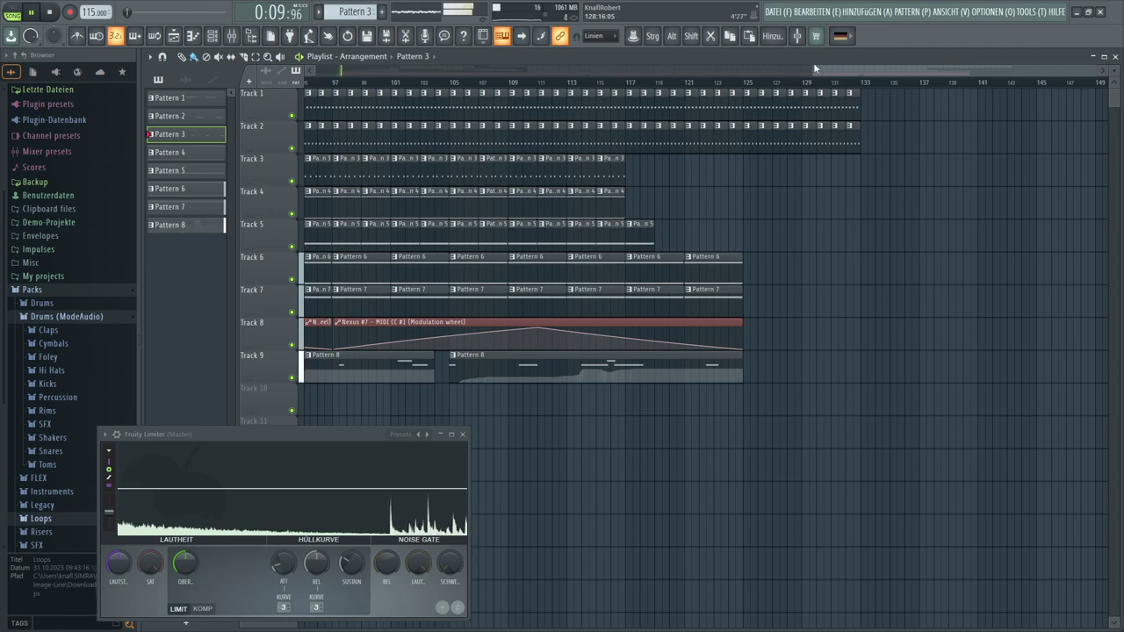
drag(813, 67, 230, 112)
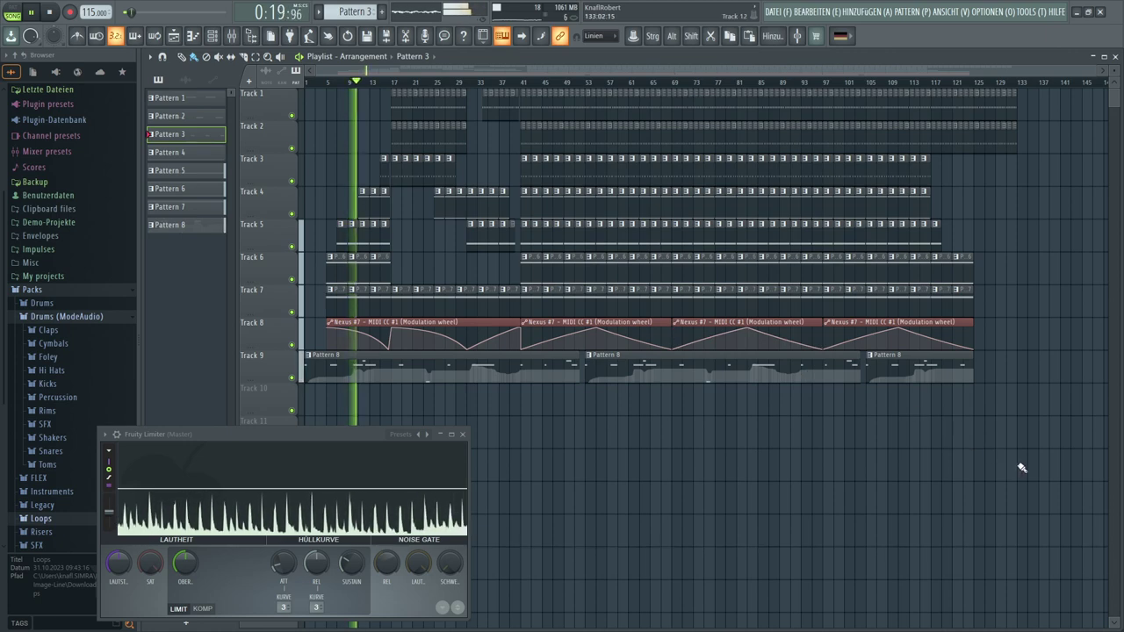
drag(1019, 477, 303, 86)
drag(318, 359, 436, 358)
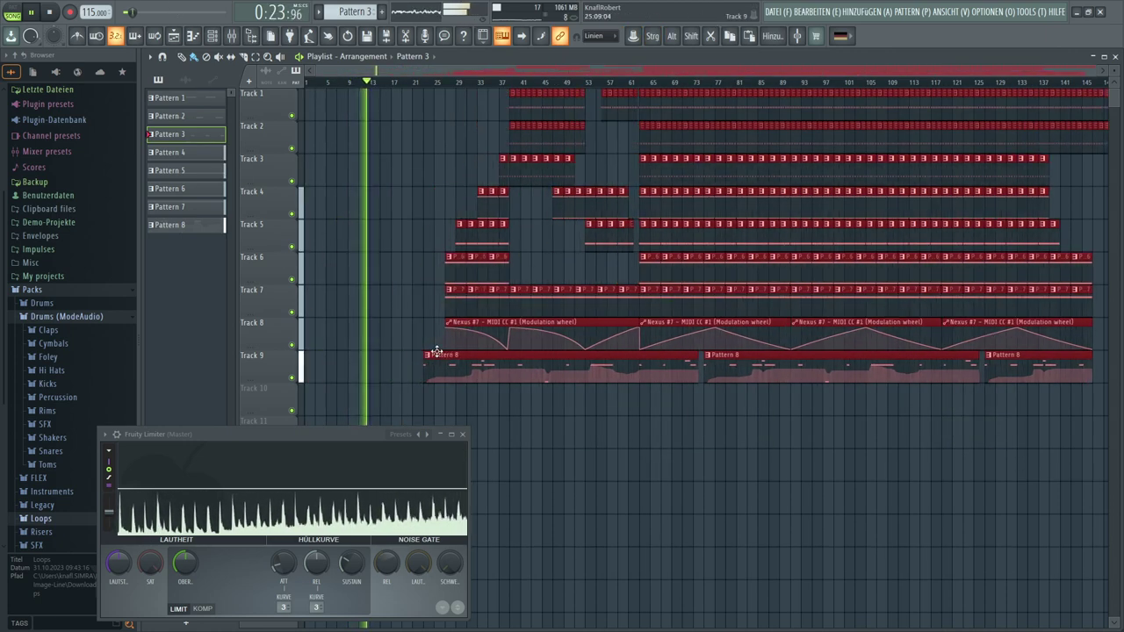
Fill a new intro with Pattern 1 and 2 clips on Tracks 1 and 2 from bar 5 to 17 and Pattern 6 clips on Track 6 from bar 1 to 25
key(space)
click(381, 182)
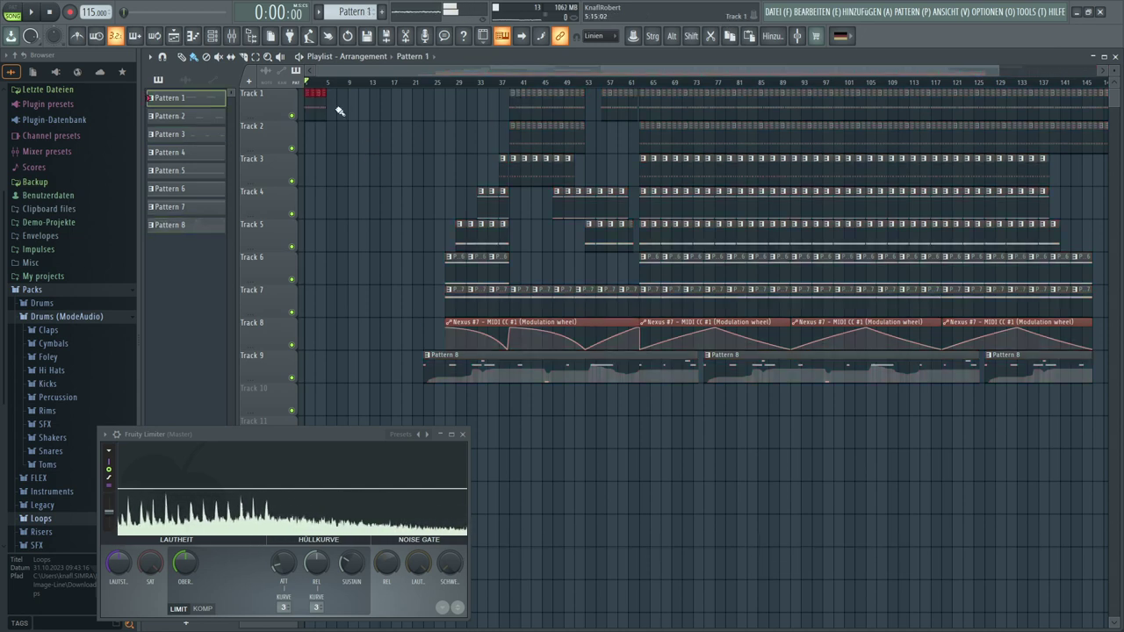
click(511, 142)
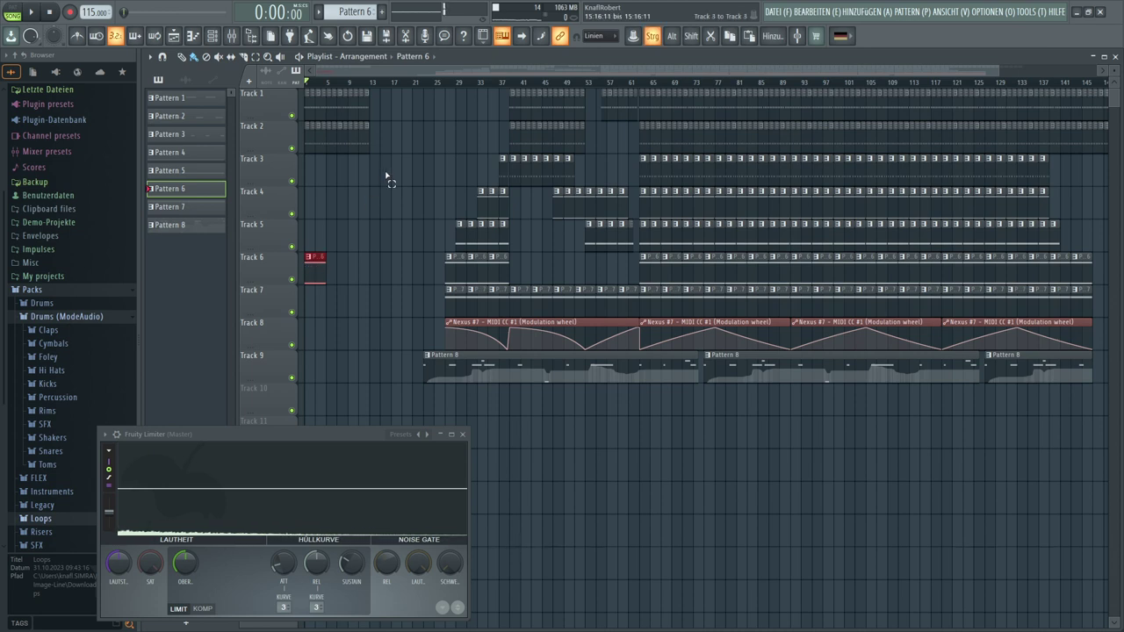
drag(387, 178, 290, 93)
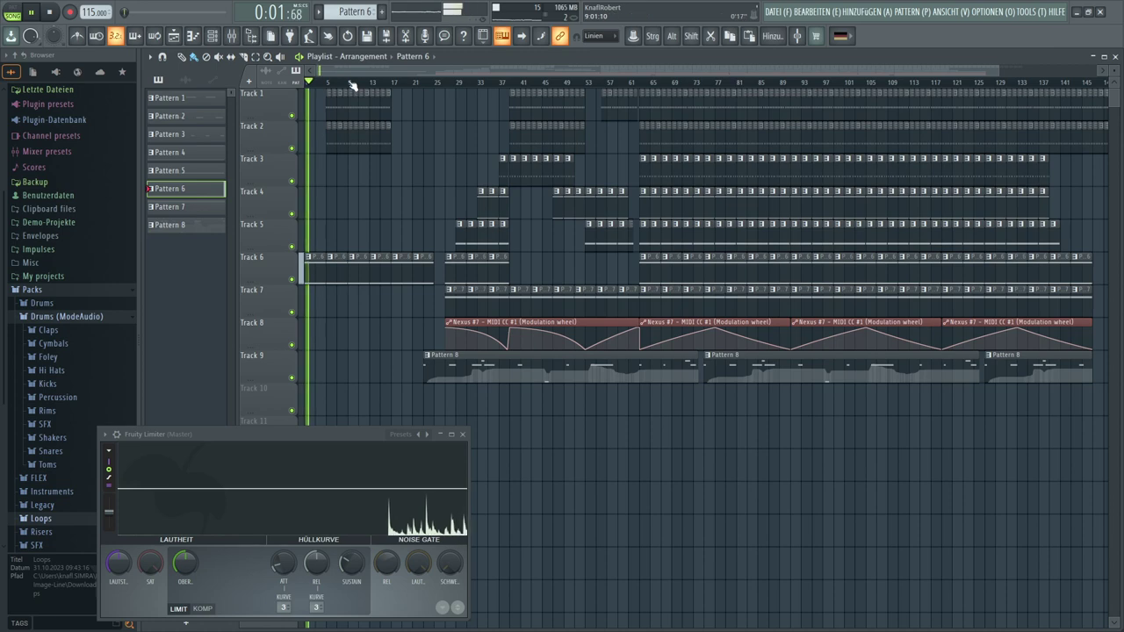
Duplicate the intro clips on Tracks 1 and 2 so the copies continue from bar 17 to bar 29
scroll(352, 86, up, 3)
drag(444, 91, 332, 132)
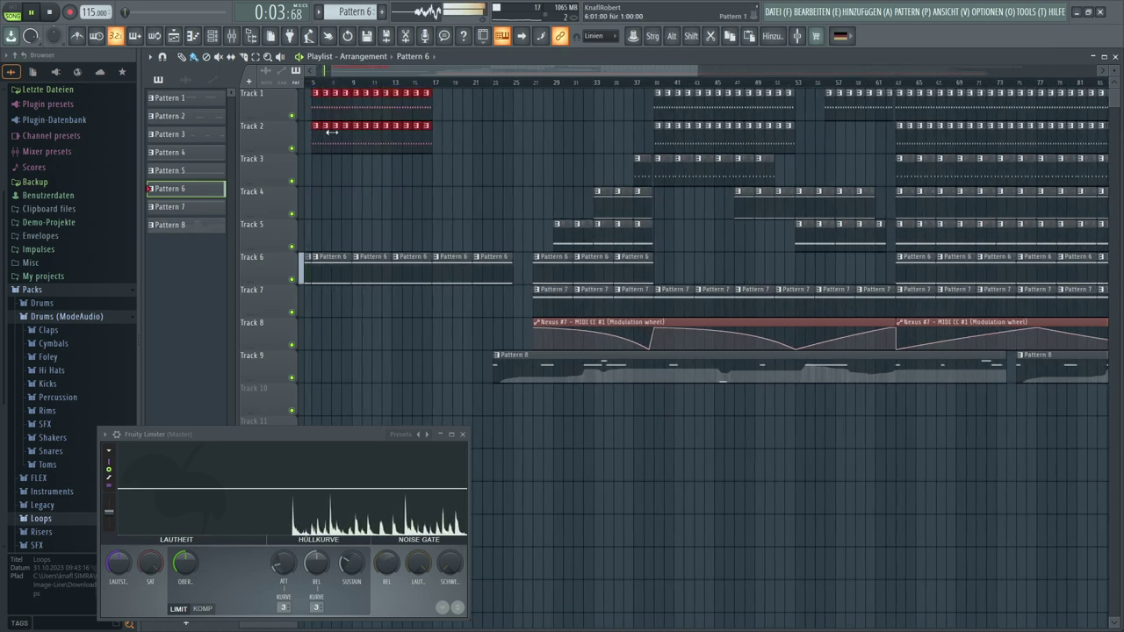
key(ctrl+b)
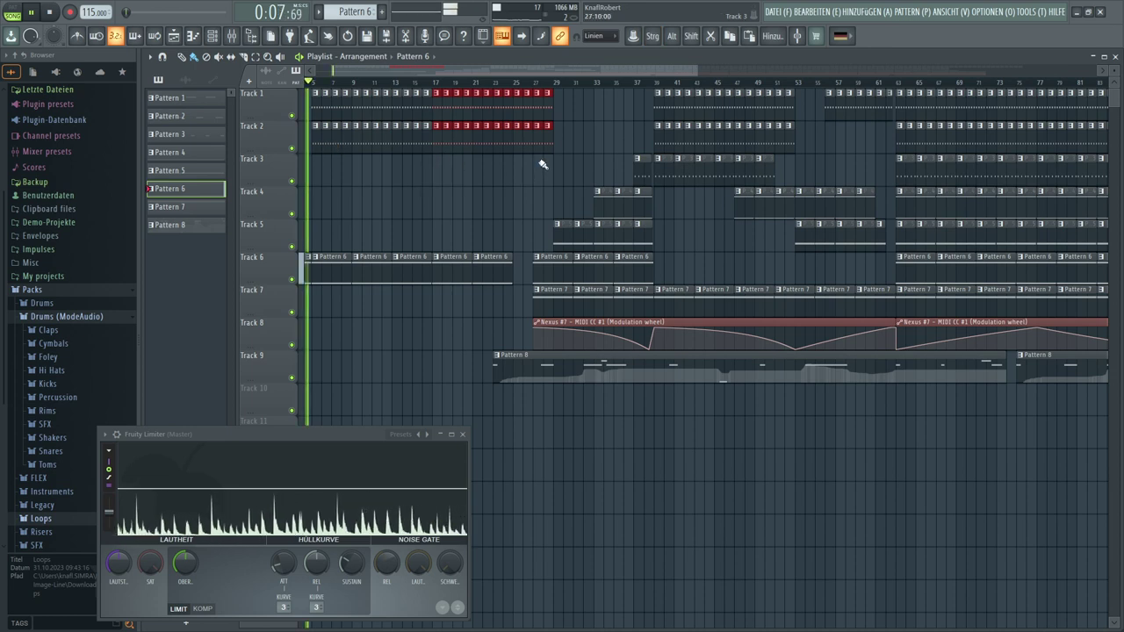
key(ctrl+d)
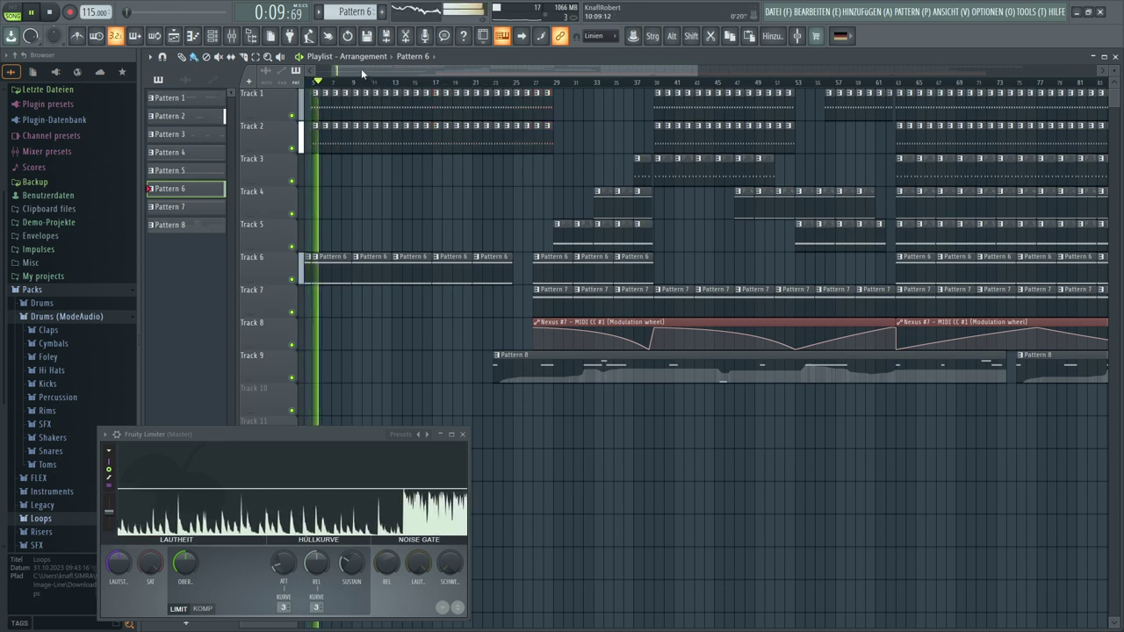
Place a row of Pattern 5 clips on Track 5 from bar 9 to bar 27
drag(360, 72, 330, 74)
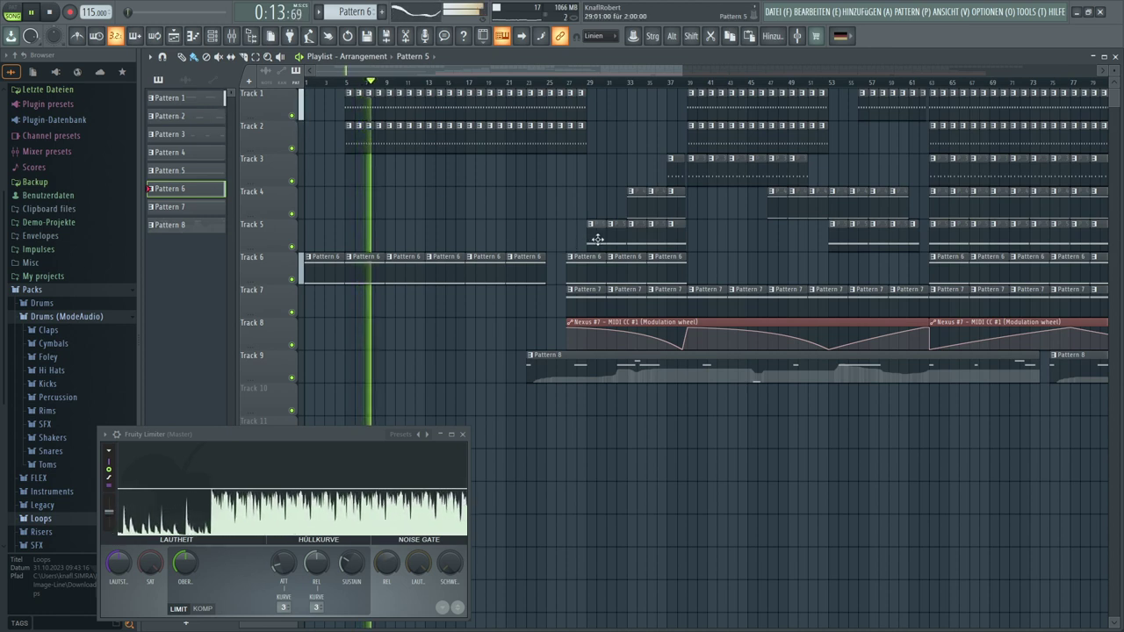
click(391, 246)
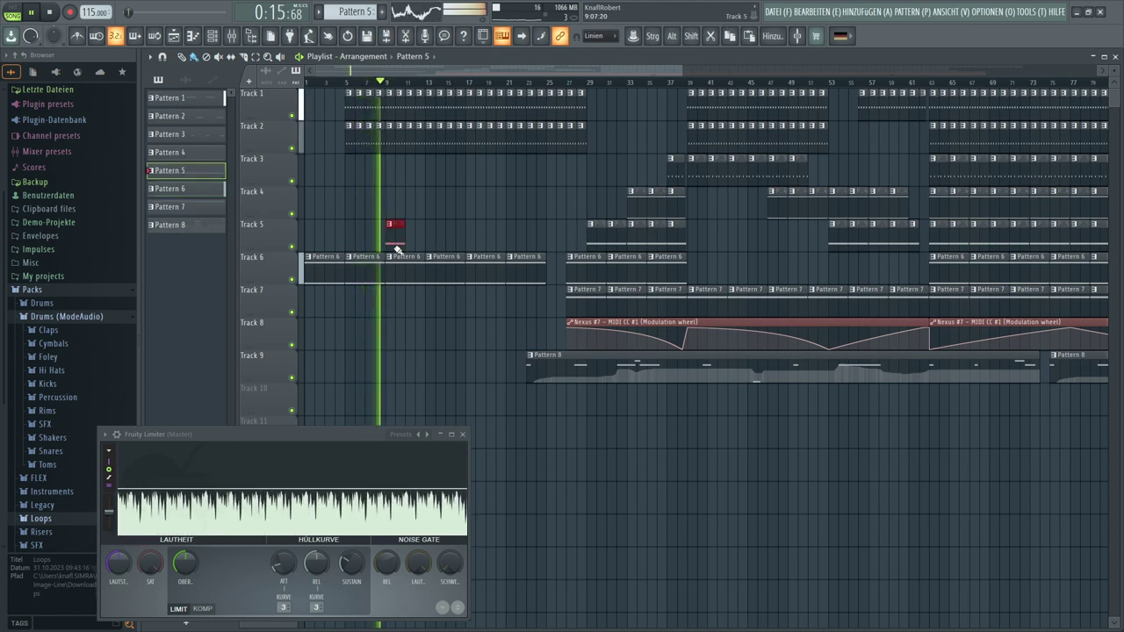
drag(397, 249, 529, 250)
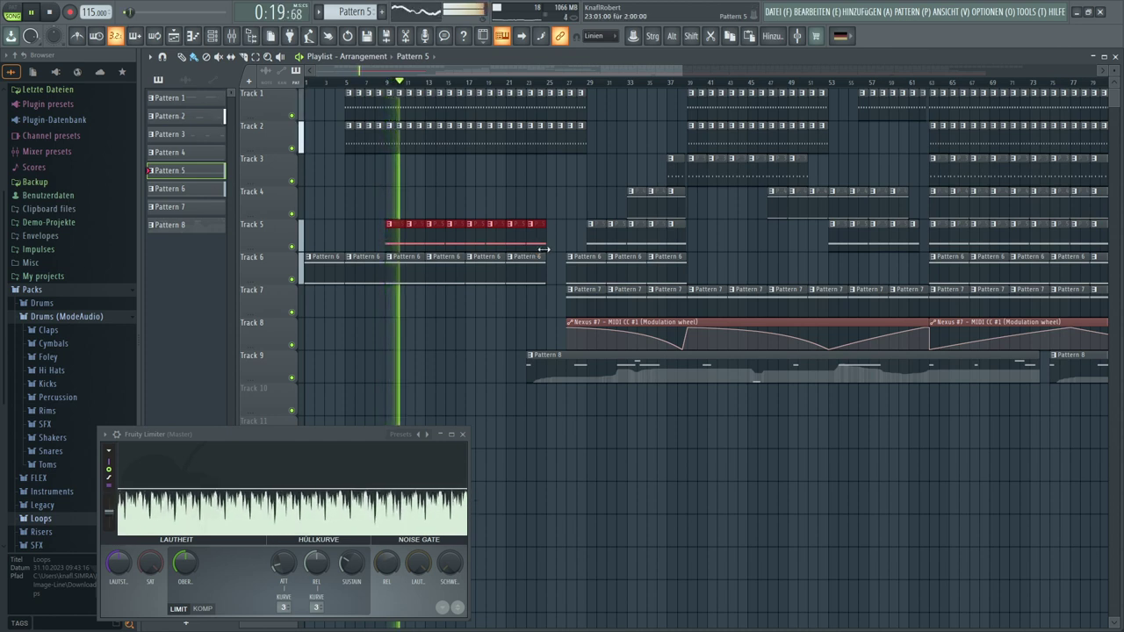
drag(551, 251, 566, 250)
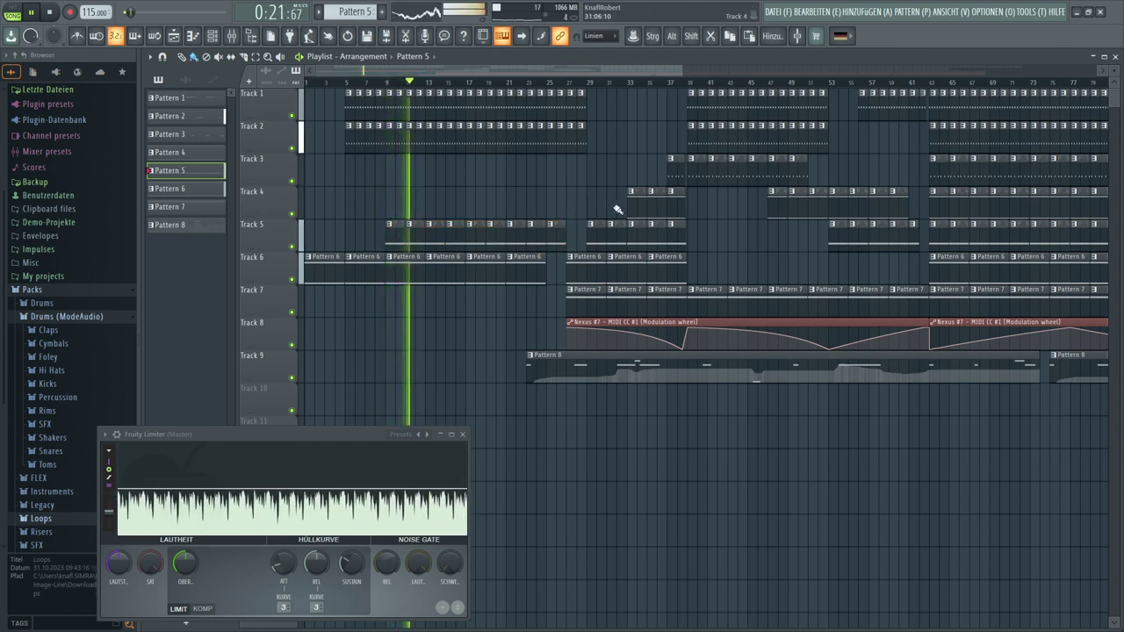
Place a row of Pattern 4 clips on Track 4 from bar 15 and shorten the last one to end at bar 28
key(KP_Subtract)
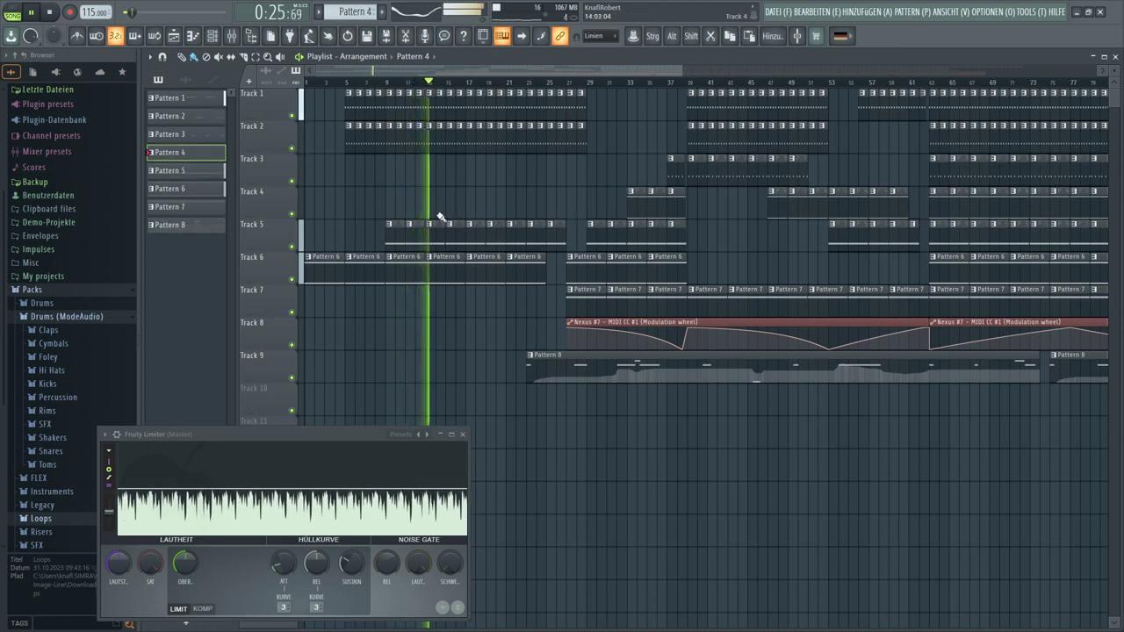
click(450, 191)
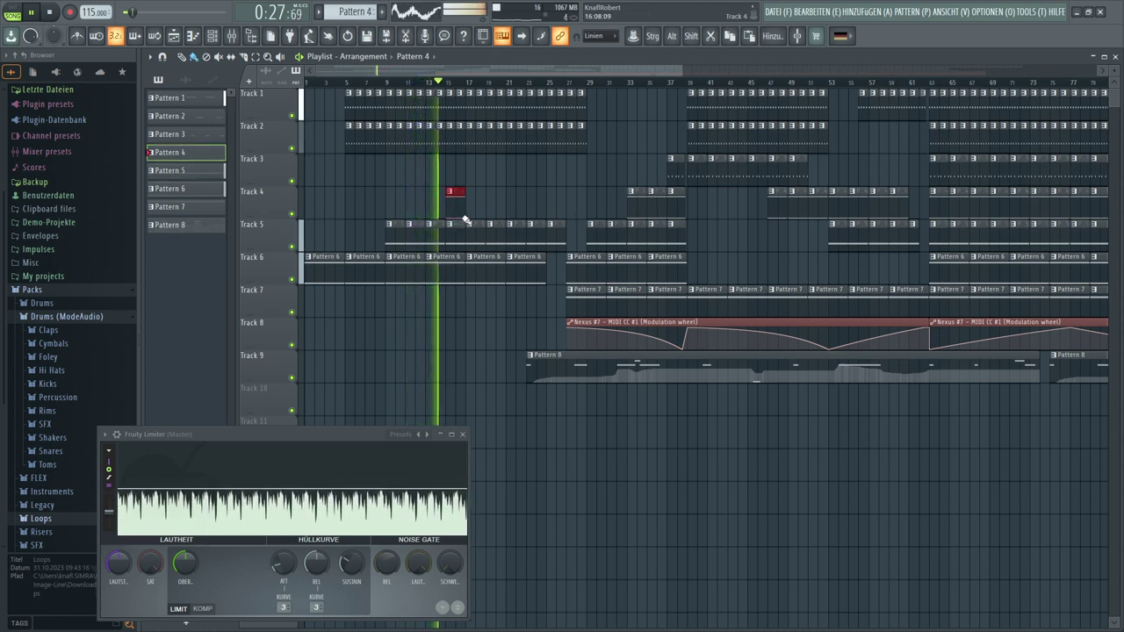
drag(466, 221, 572, 221)
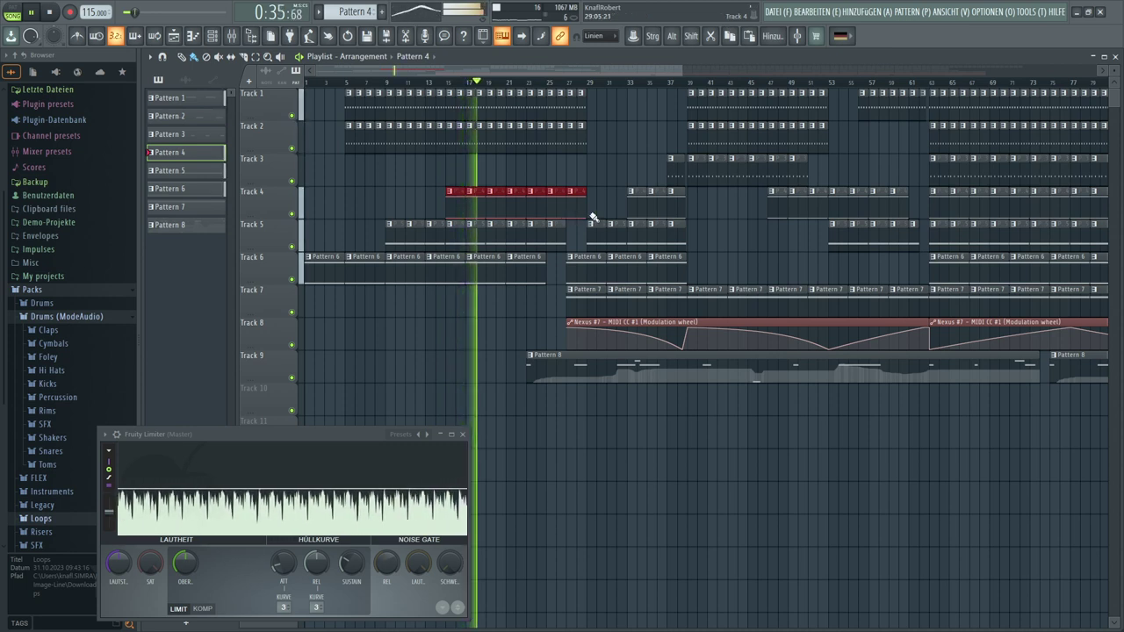
click(585, 201)
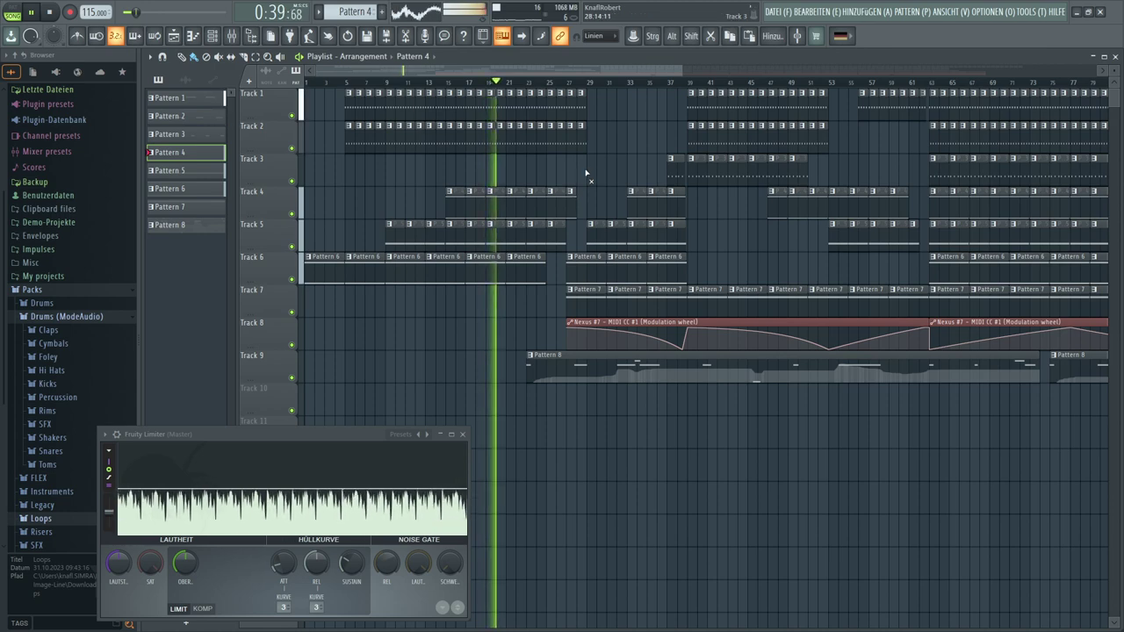
Shorten the last intro clips on Tracks 1 and 2 so they stop slightly before bar 29
scroll(596, 88, up, 5)
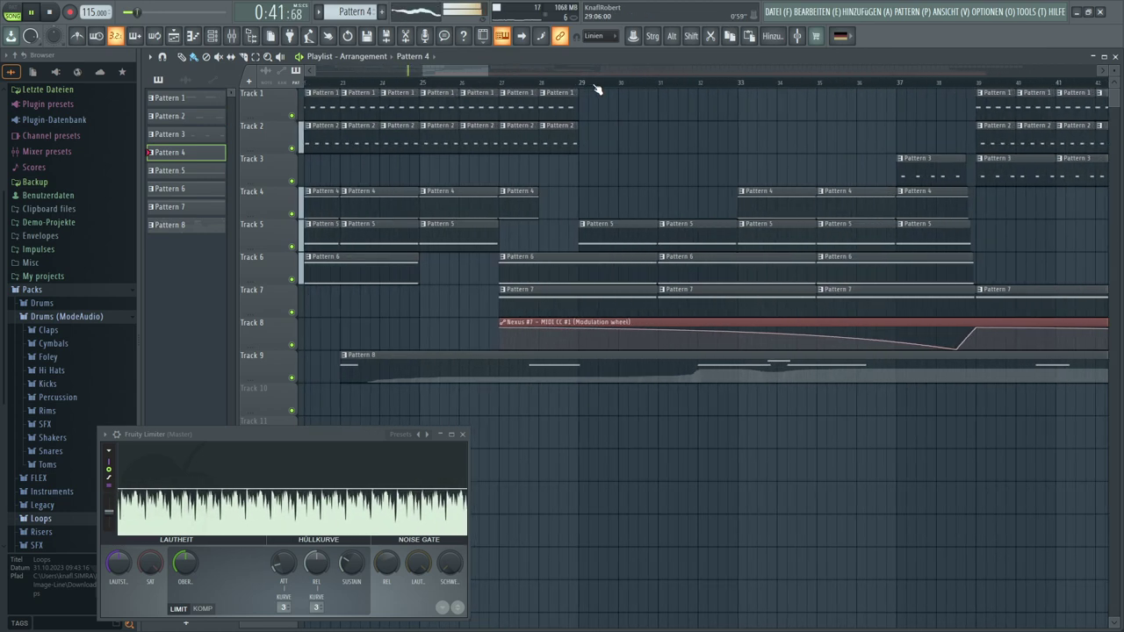
scroll(595, 89, up, 2)
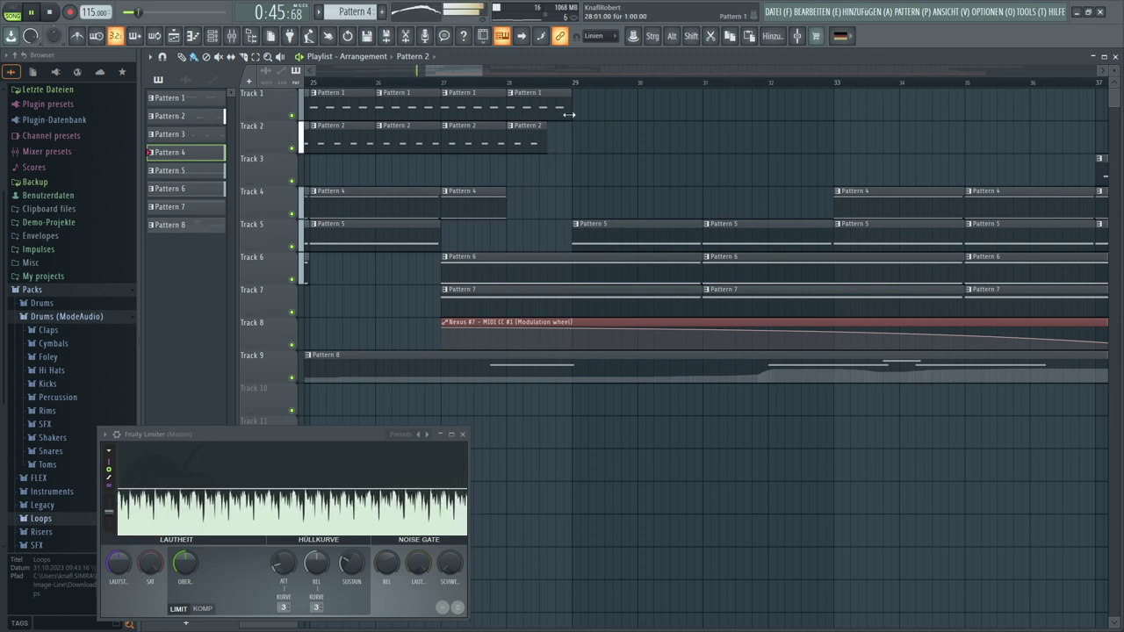
drag(569, 114, 556, 112)
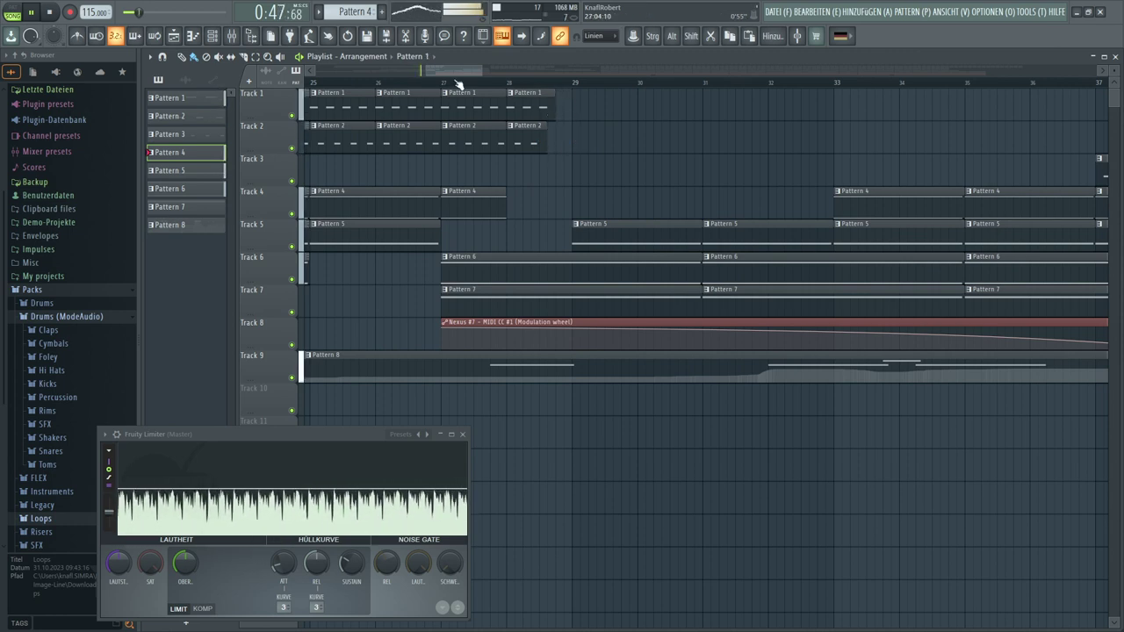
drag(457, 72, 867, 85)
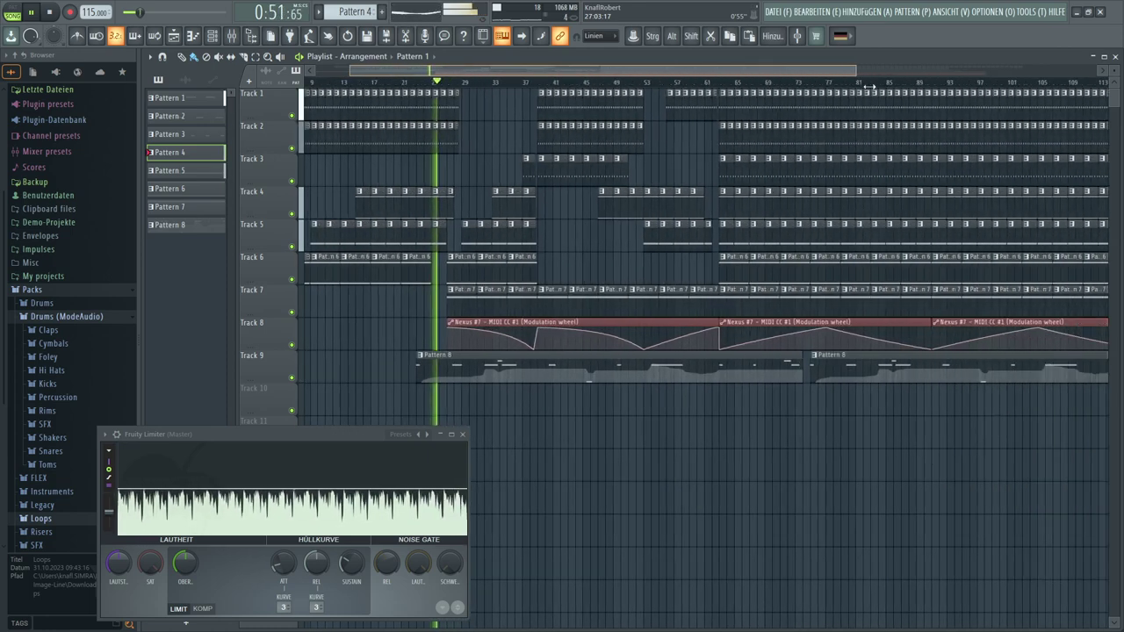
drag(349, 70, 257, 67)
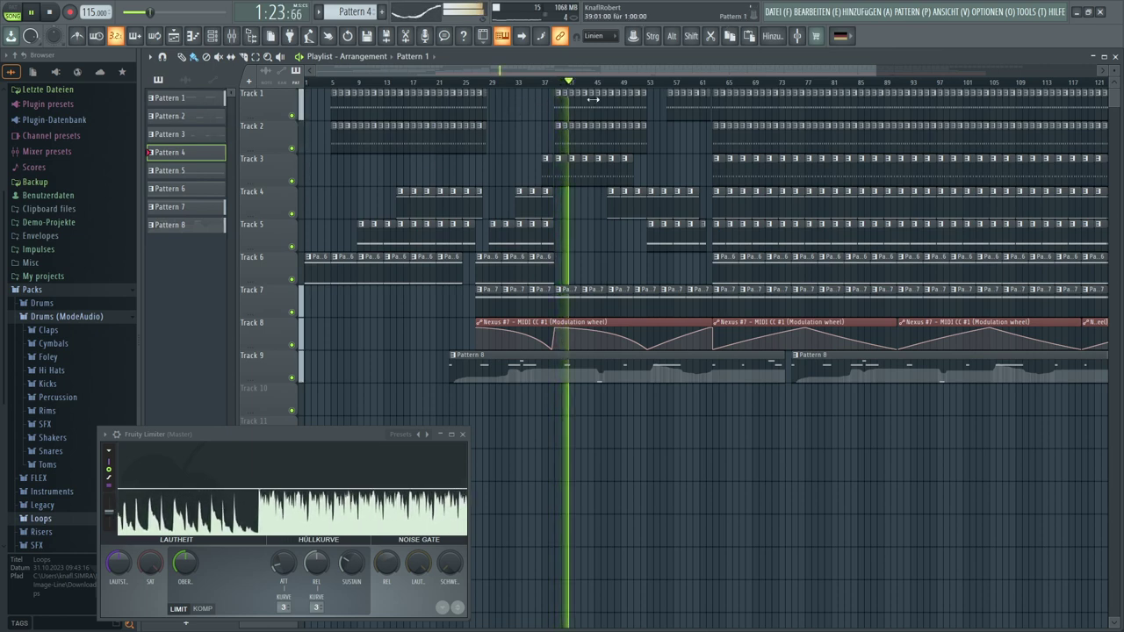
scroll(676, 88, down, 3)
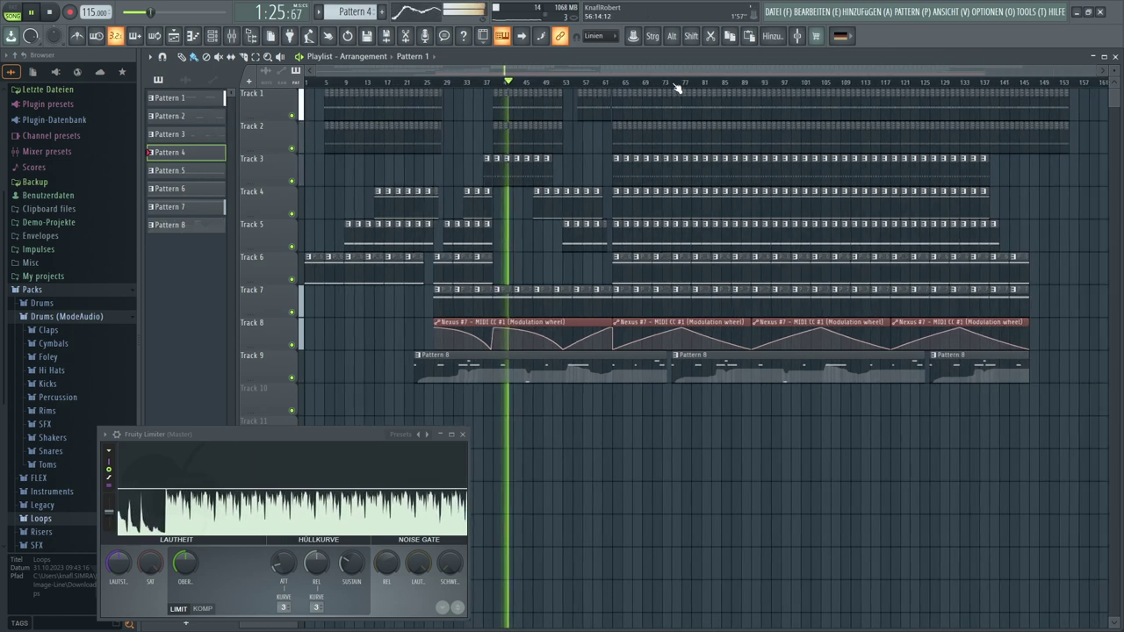
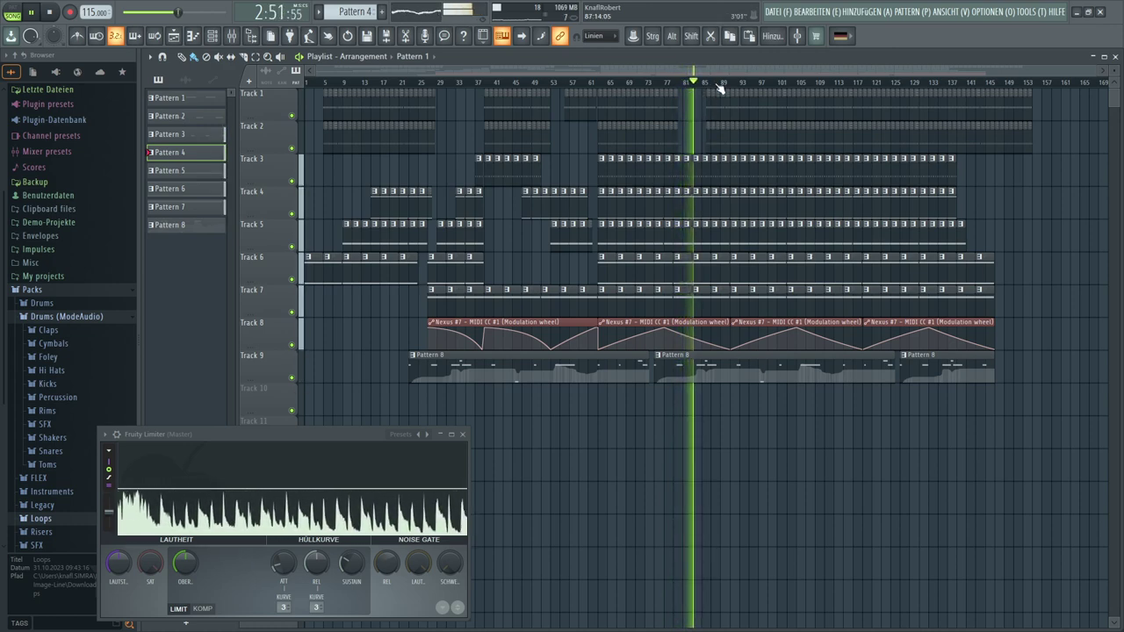
Delete the Track 5 clips between bars 87 and 105 and the Track 6 clips between bars 87 and 103
scroll(718, 88, up, 5)
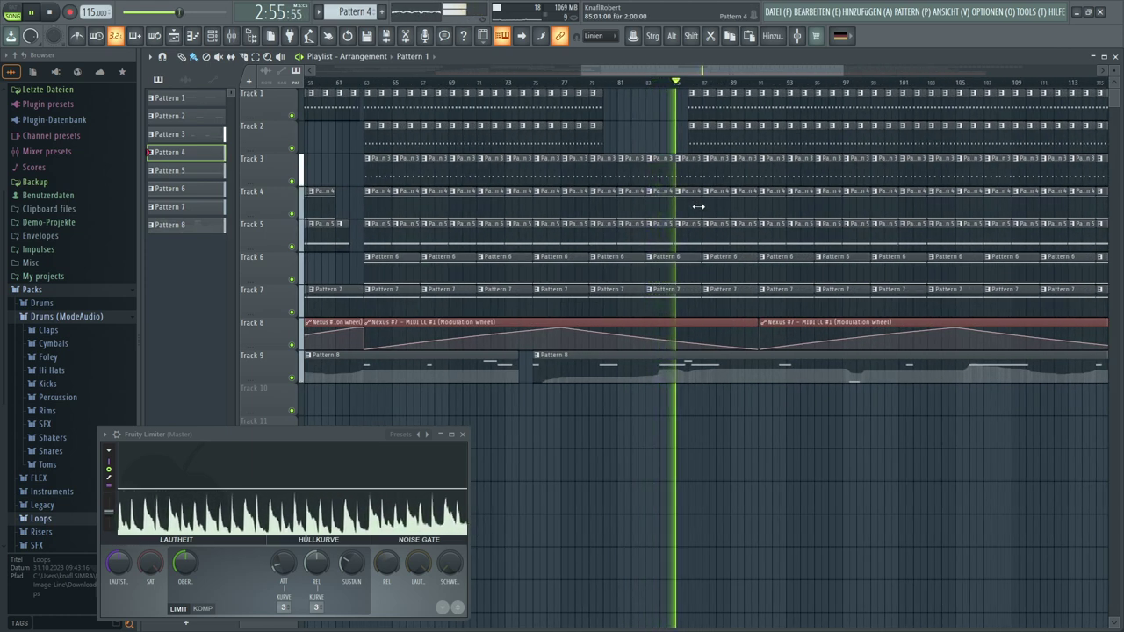
right_click(720, 264)
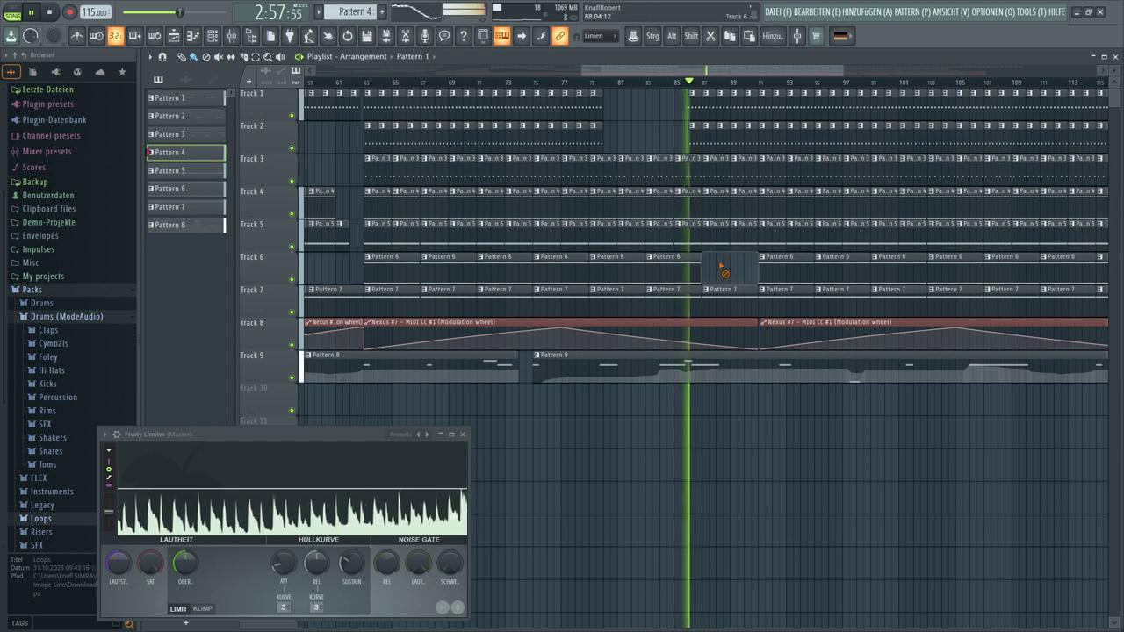
right_click(761, 244)
right_click(768, 261)
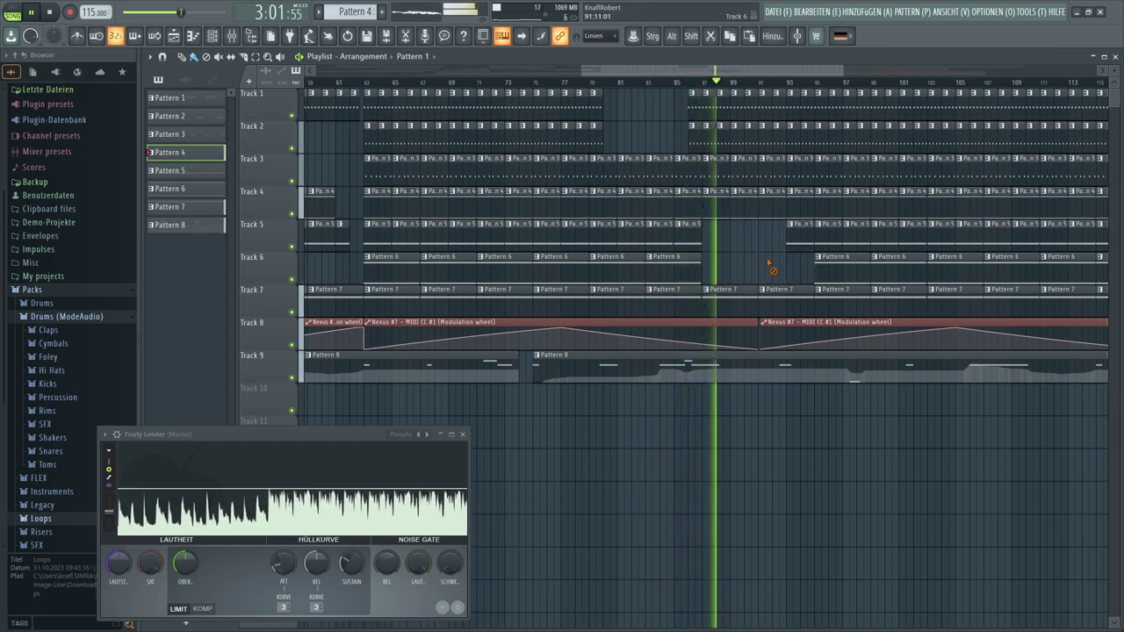
right_click(830, 239)
right_click(838, 262)
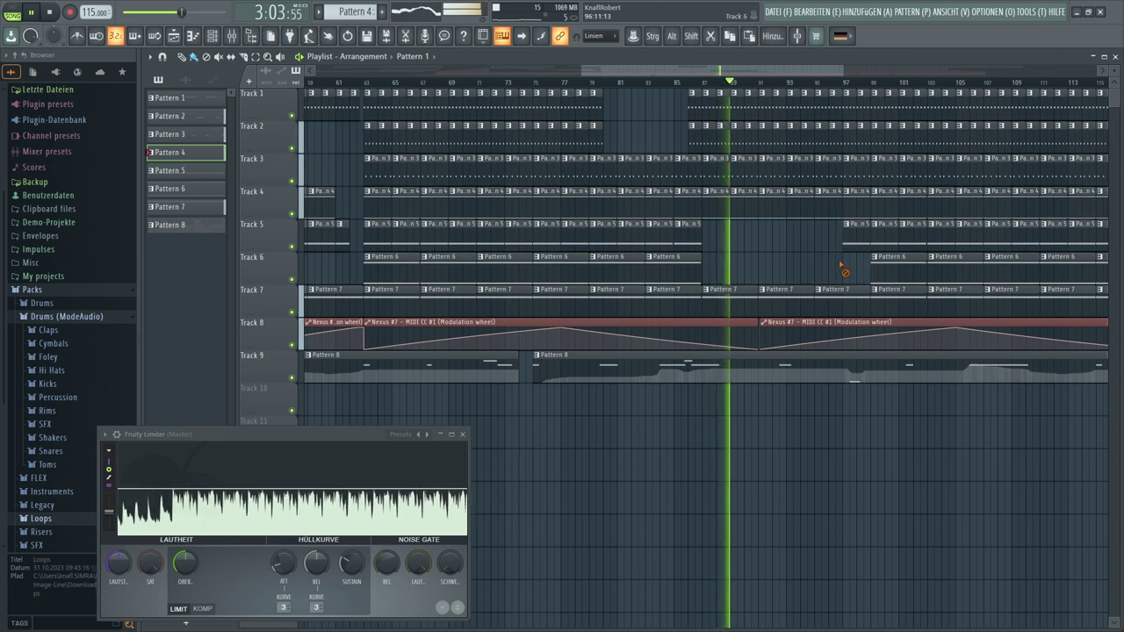
right_click(877, 241)
right_click(903, 265)
right_click(913, 240)
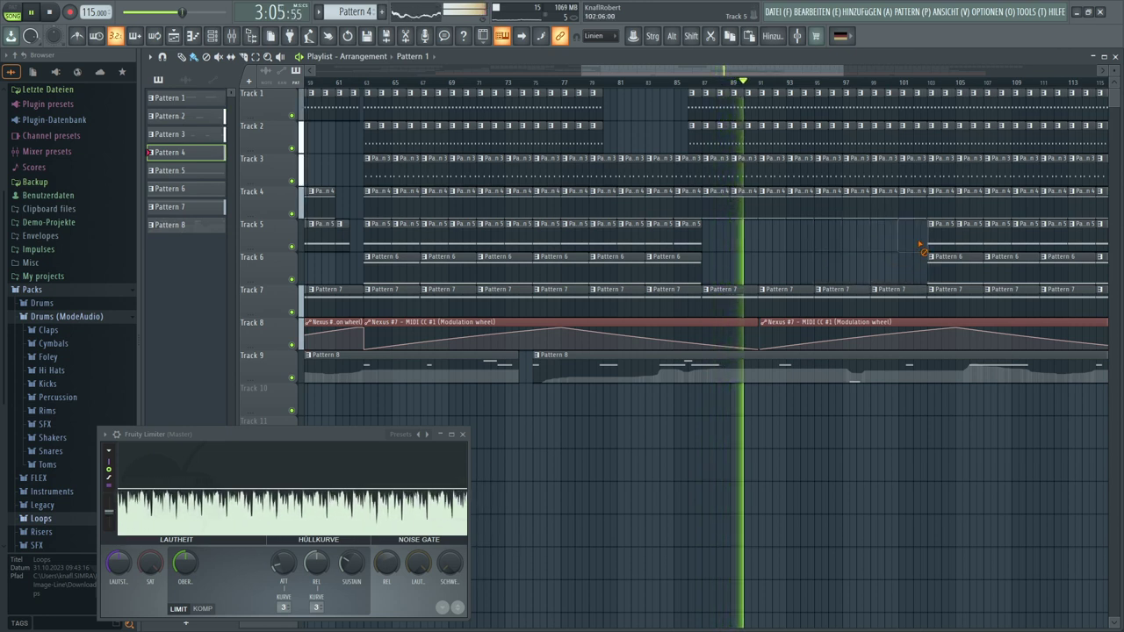
right_click(930, 247)
Delete the four Pattern 4 clips on Track 4 between bars 91 and 99
right_click(772, 204)
right_click(799, 203)
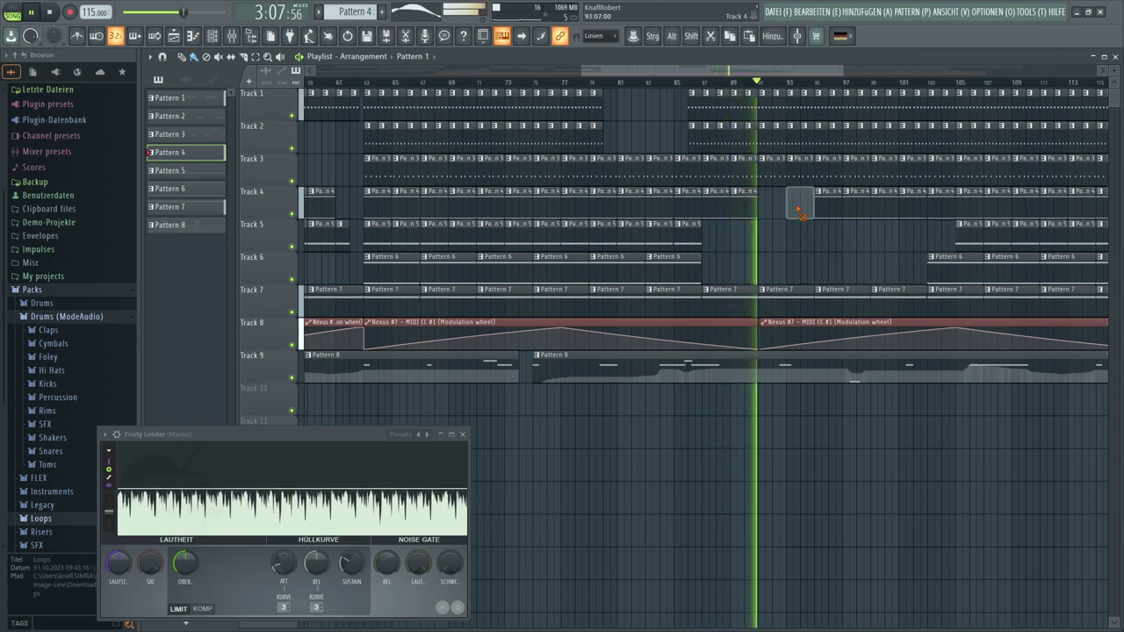
right_click(825, 211)
right_click(849, 210)
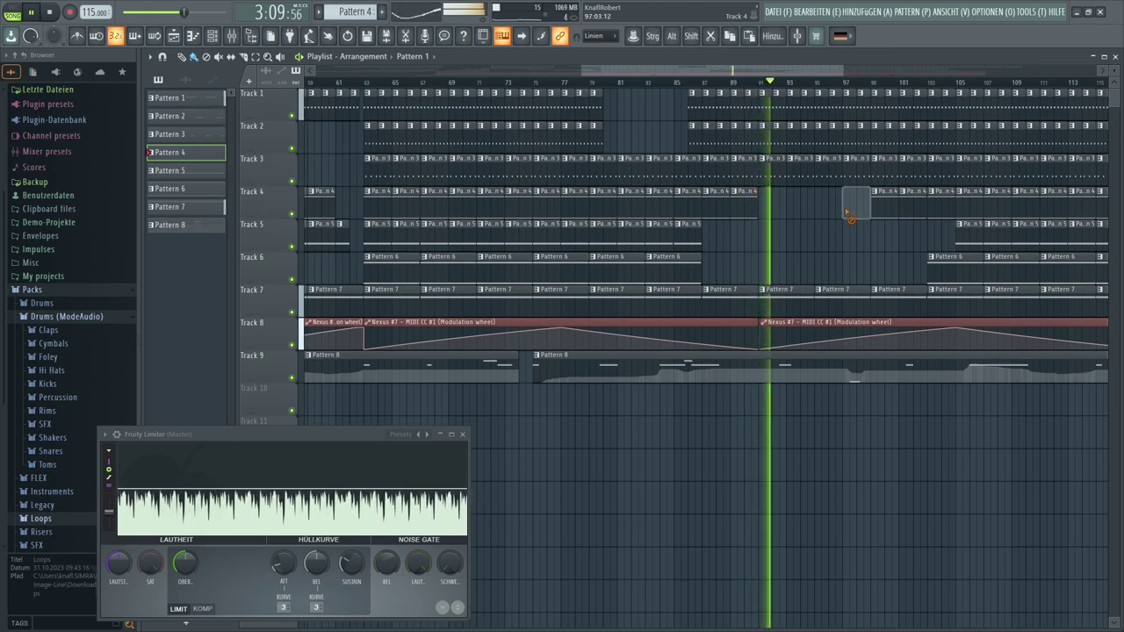
Extend the gaps by deleting the Track 6 clips up to bar 115 and the Track 5 clips up to bar 113
drag(808, 69, 902, 60)
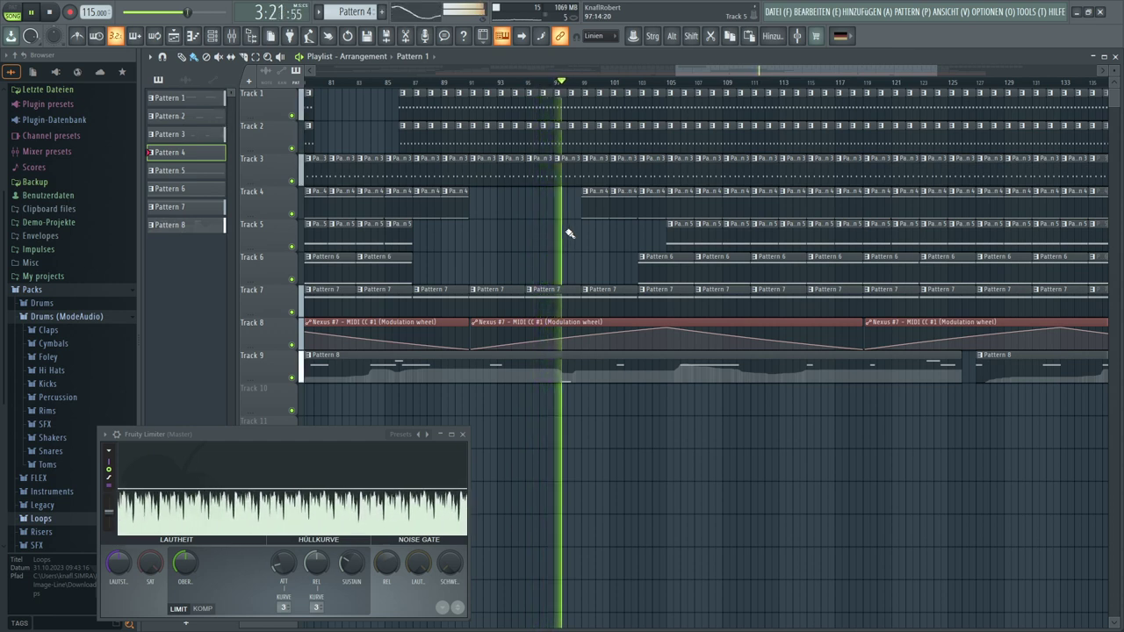
right_click(648, 261)
right_click(715, 265)
right_click(773, 268)
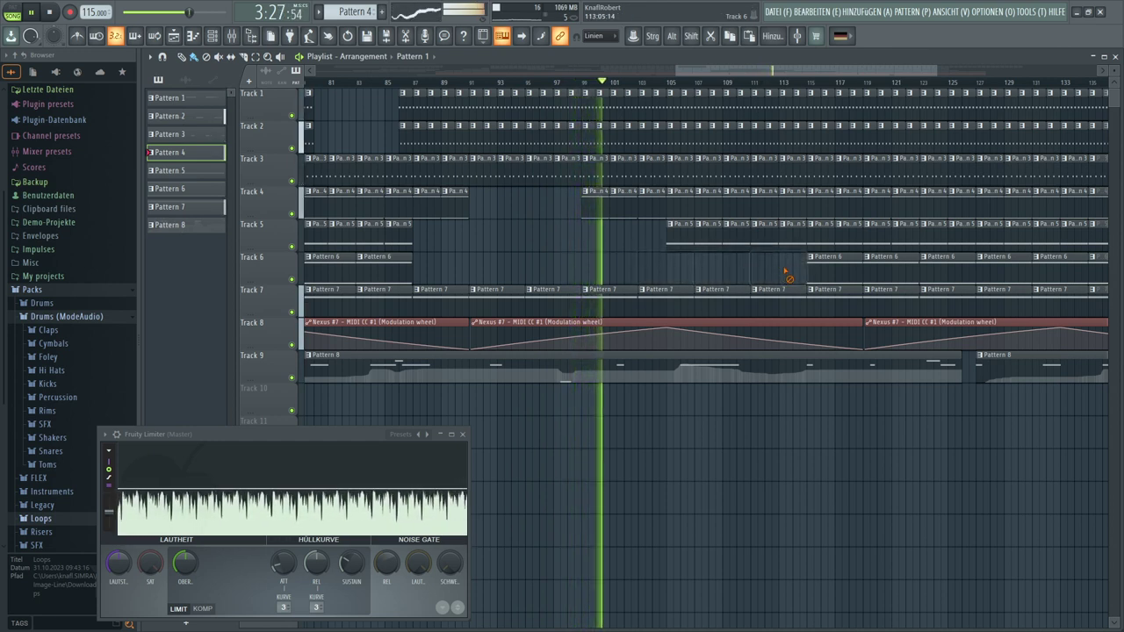
right_click(755, 235)
right_click(707, 237)
right_click(678, 241)
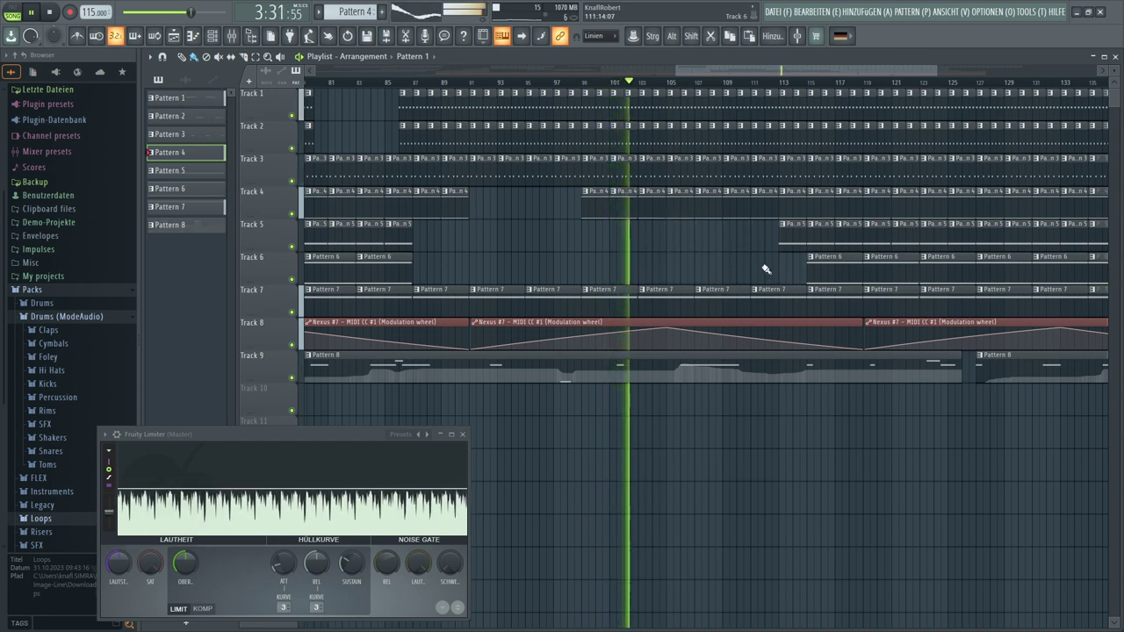
Delete the four Pattern 3 clips on Track 3 between bars 113 and 121
right_click(790, 180)
right_click(821, 182)
right_click(848, 183)
right_click(878, 184)
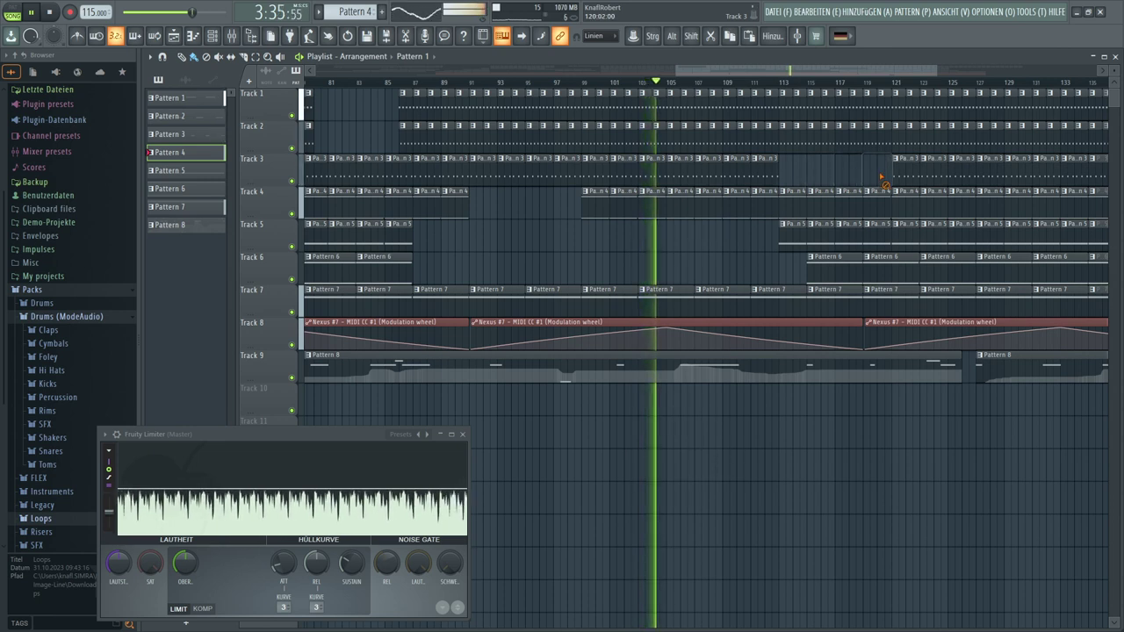
Delete the Track 3 clip at bar 121 and the Track 2 clips between bars 117 and 123
right_click(905, 184)
right_click(841, 124)
right_click(856, 124)
right_click(871, 123)
right_click(885, 122)
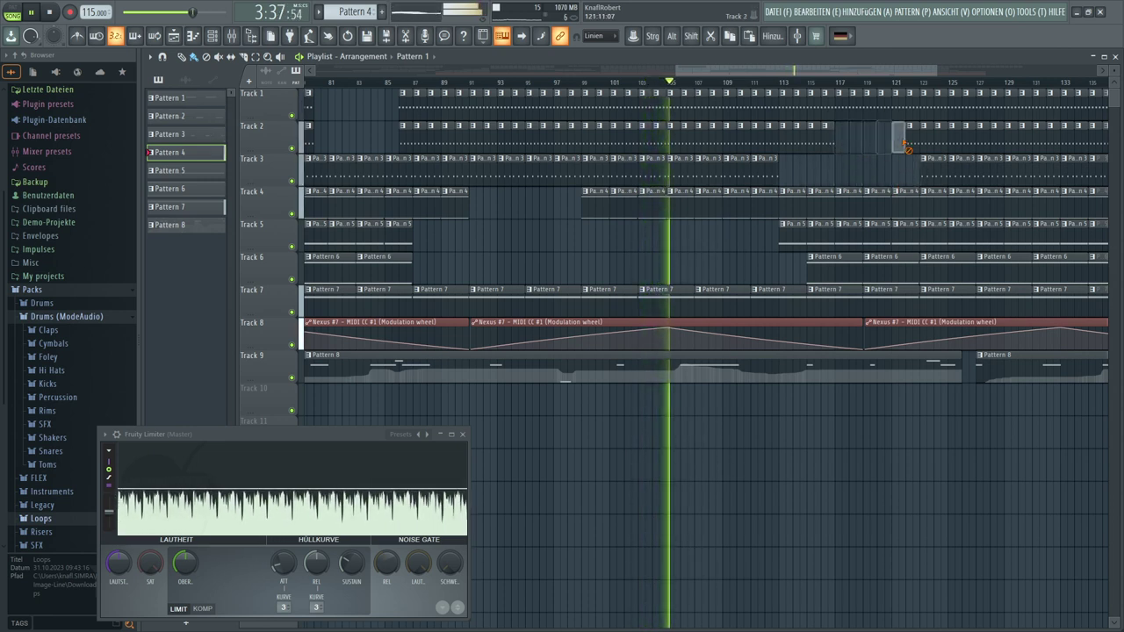
right_click(899, 122)
right_click(911, 120)
Delete the Track 1 clips between bars 118 and 123 and shorten the clip at bar 117 to half a bar
right_click(909, 114)
right_click(896, 113)
right_click(881, 112)
right_click(867, 112)
right_click(853, 111)
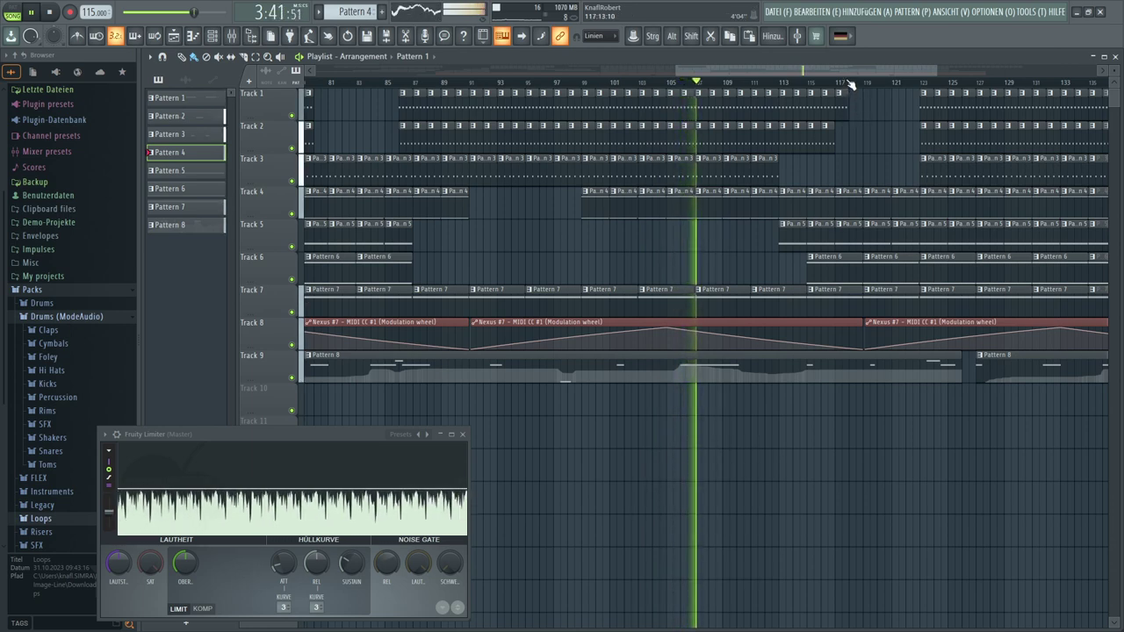
scroll(847, 98, up, 2)
right_click(846, 97)
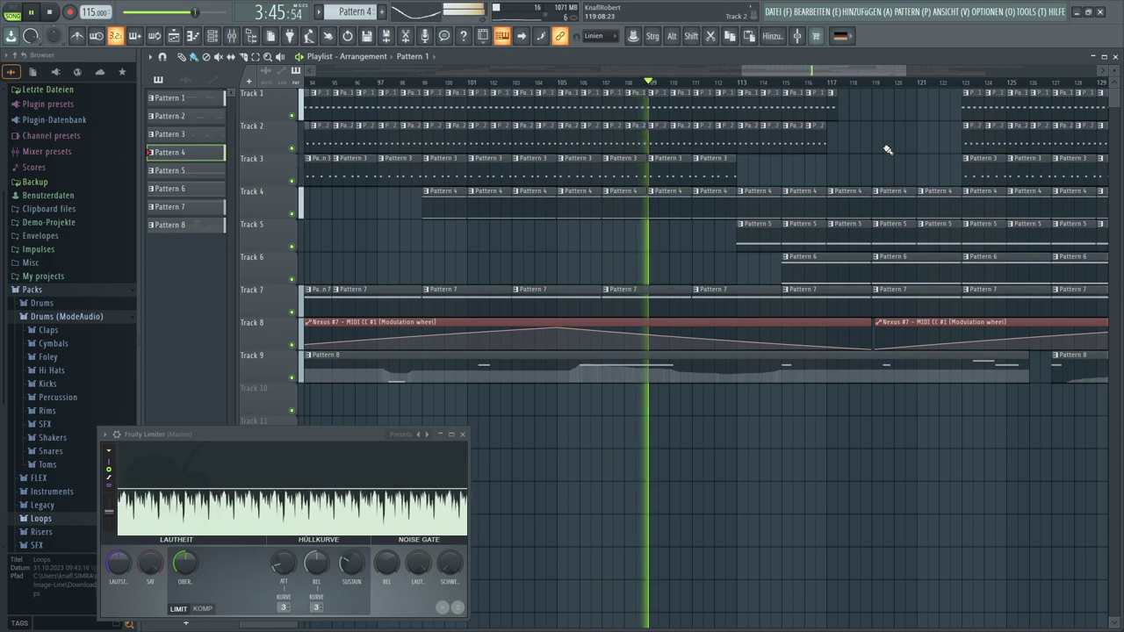
Trim the ends of the Track 4 to 7 clips just before bar 123, cutting Tracks 6 and 7 progressively shorter
drag(961, 187, 920, 299)
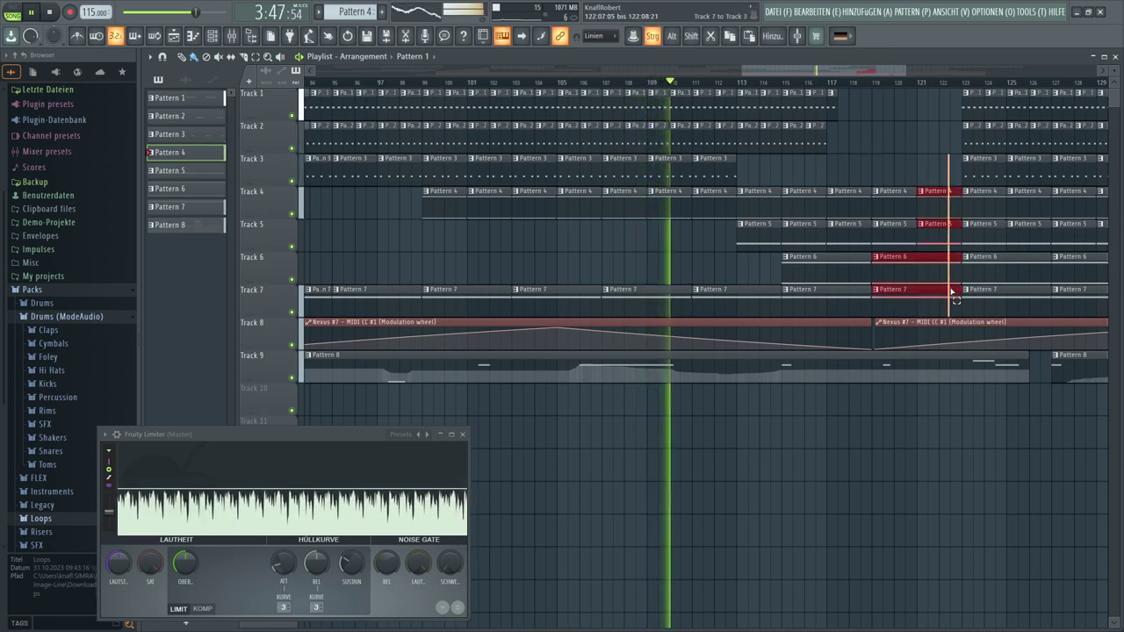
scroll(959, 110, up, 4)
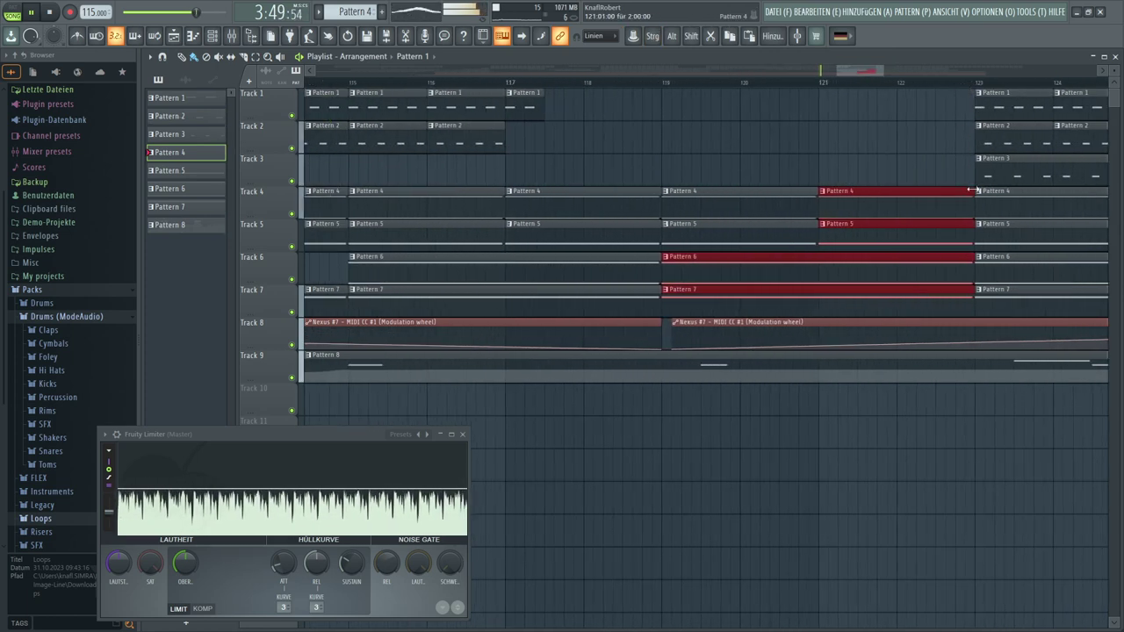
click(930, 155)
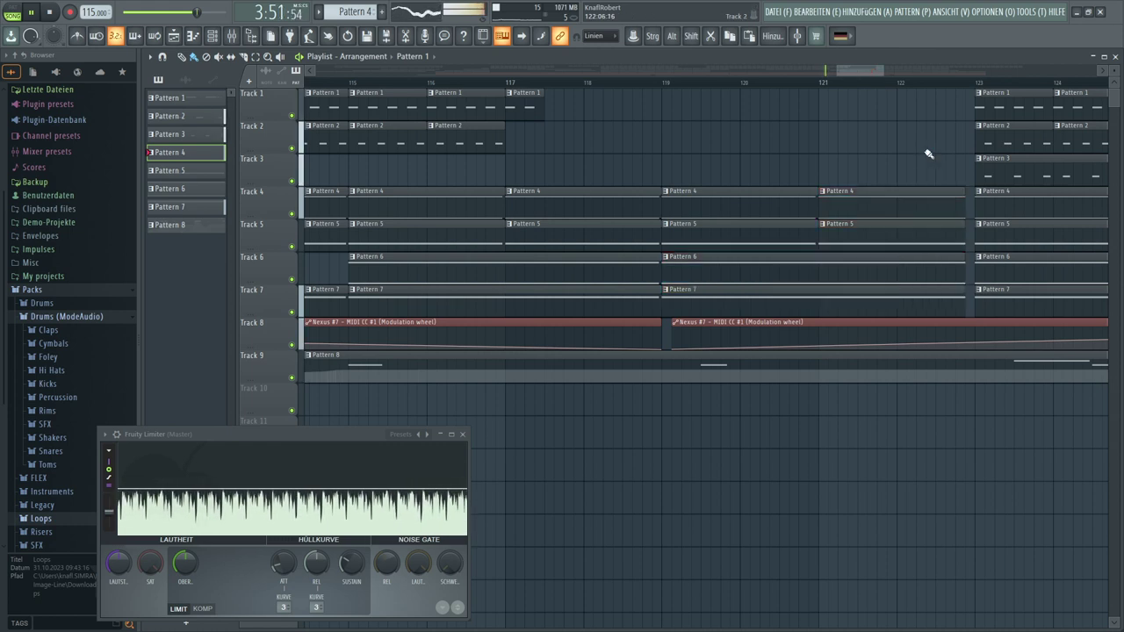
drag(950, 289, 954, 263)
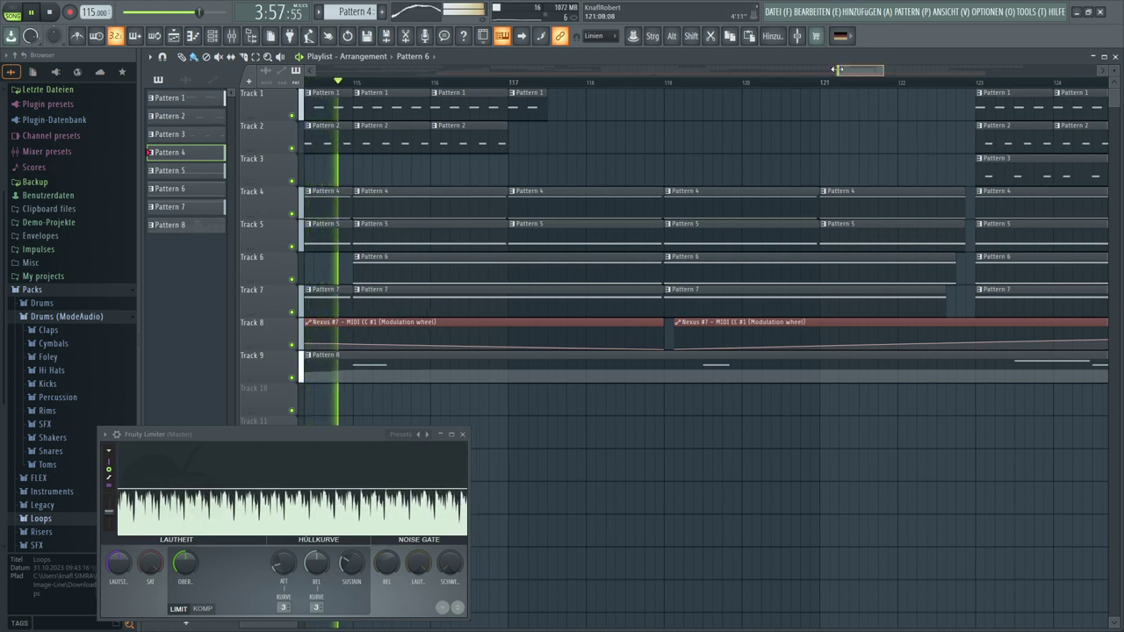
Delete the Track 1 and Track 2 clips after bar 145 and extend the last Track 8 automation clip to bar 149
drag(835, 70, 1078, 80)
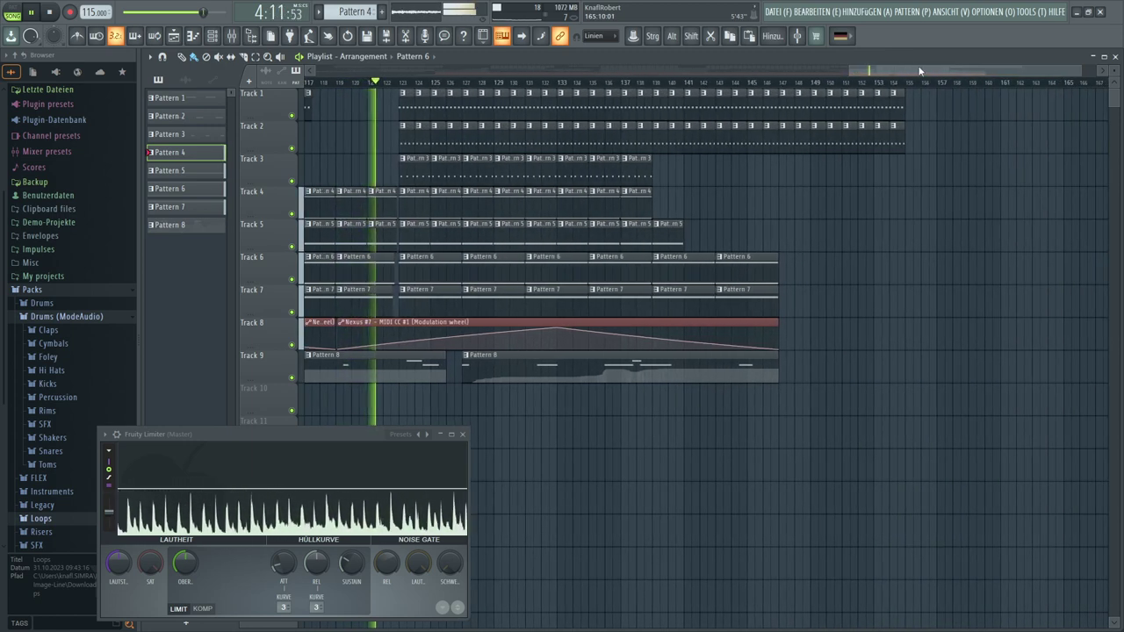
drag(850, 69, 303, 69)
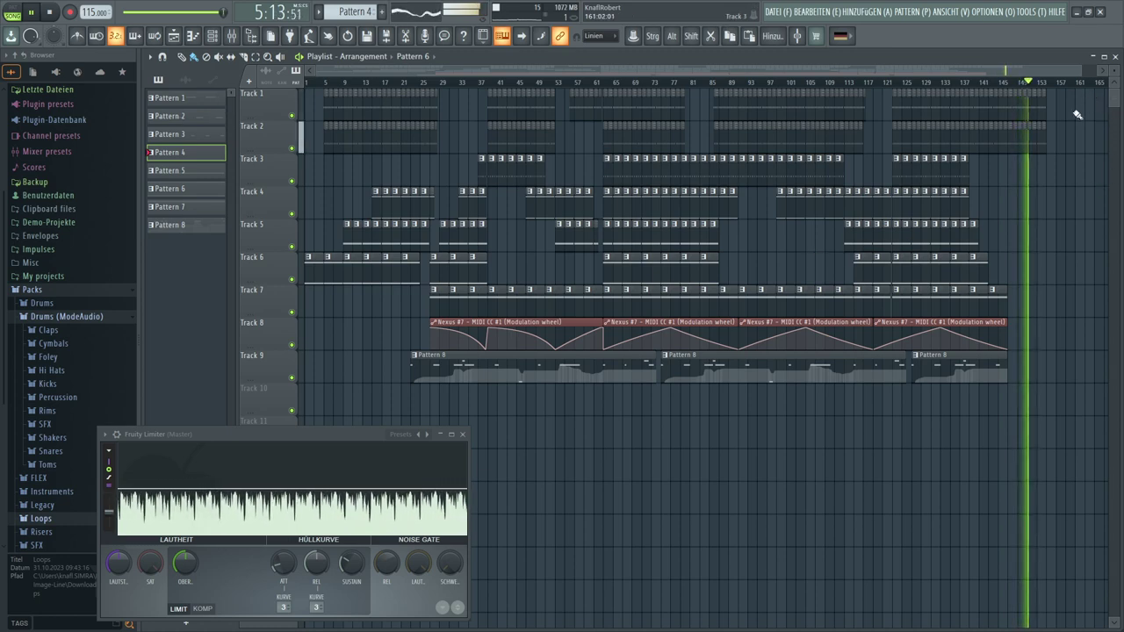
scroll(1042, 84, up, 5)
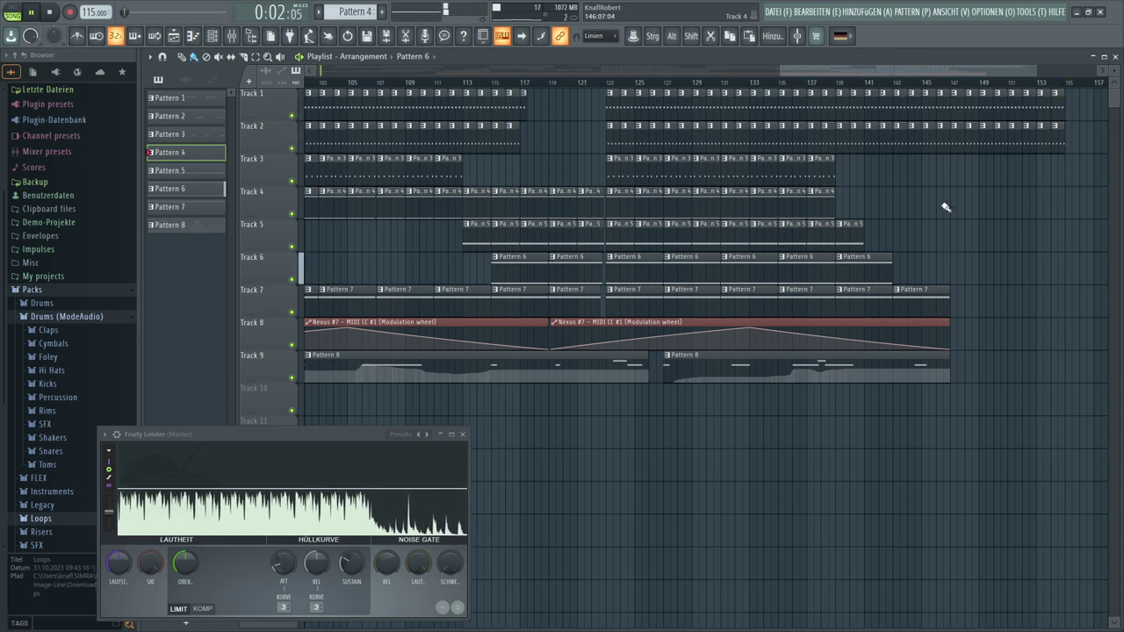
right_click(935, 96)
right_click(1053, 132)
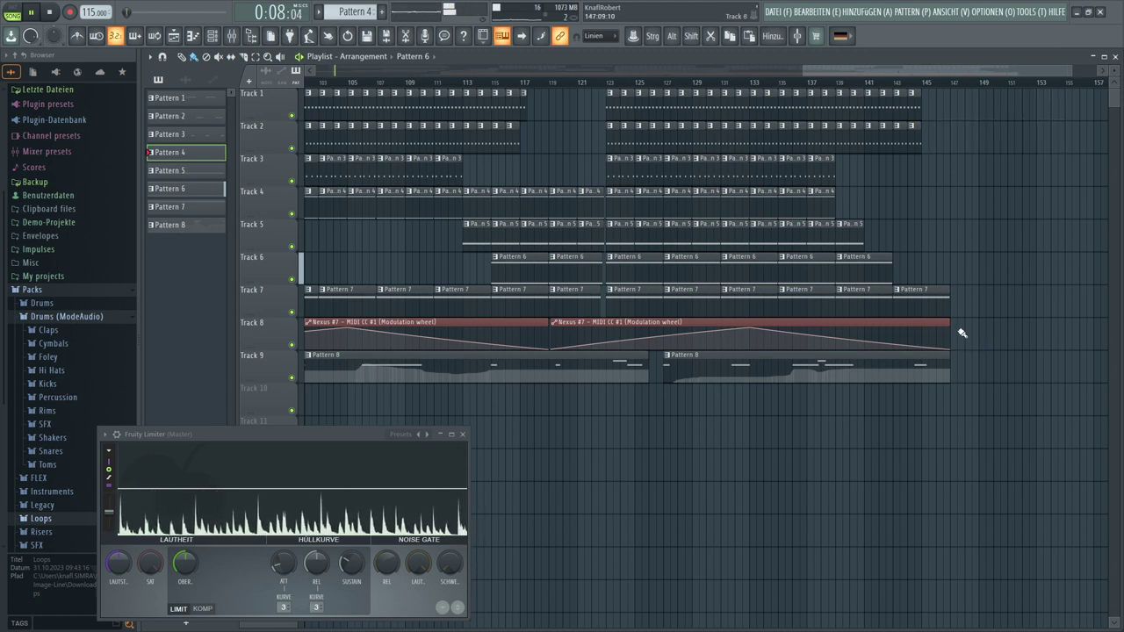
drag(950, 326, 977, 328)
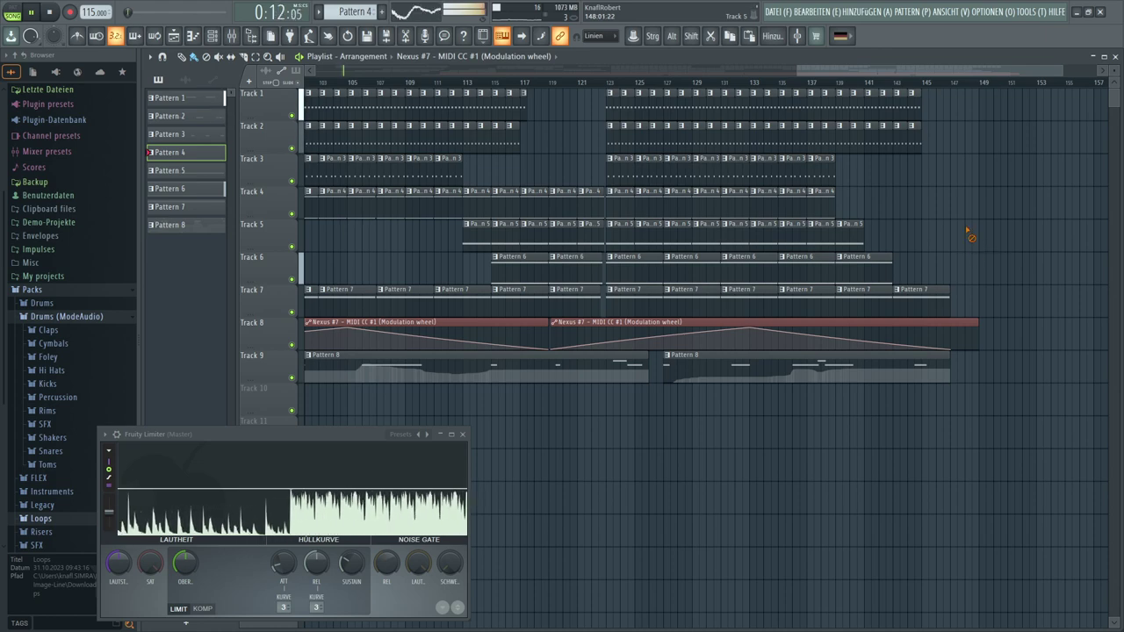
drag(799, 72, 318, 72)
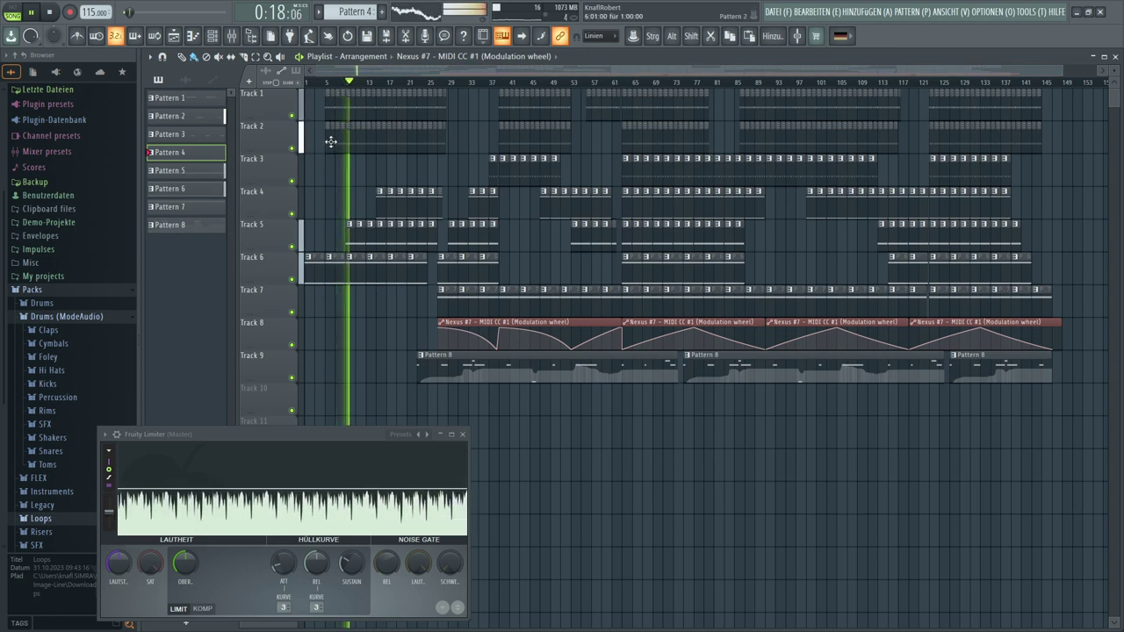
In the project information, set the genre to Club and the title to "Sailors Nightmare"
click(445, 36)
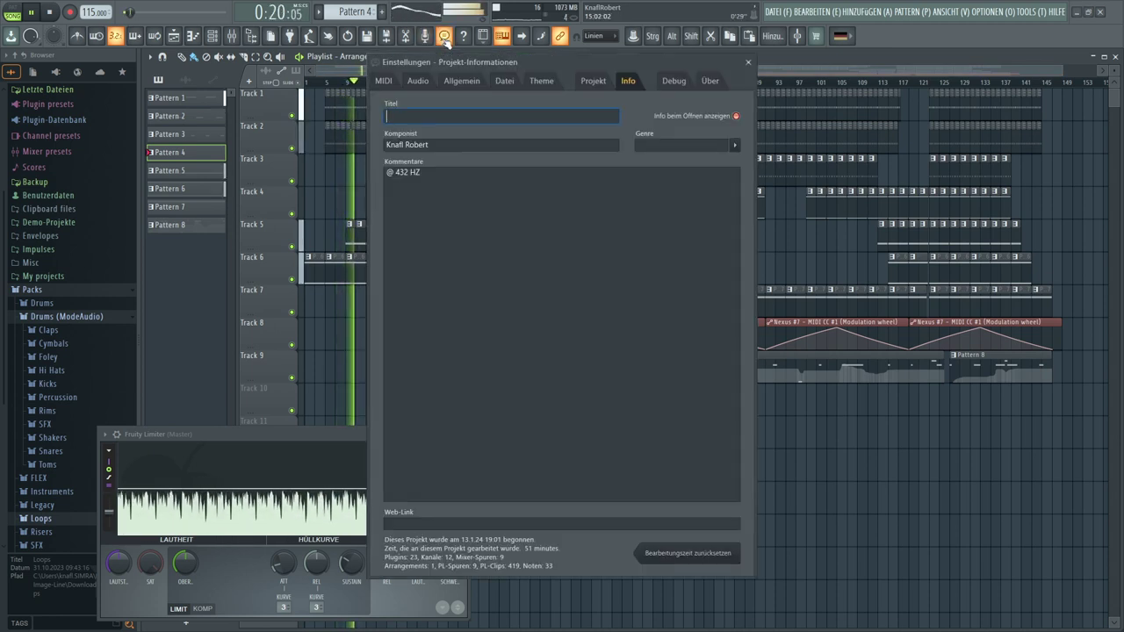
click(738, 146)
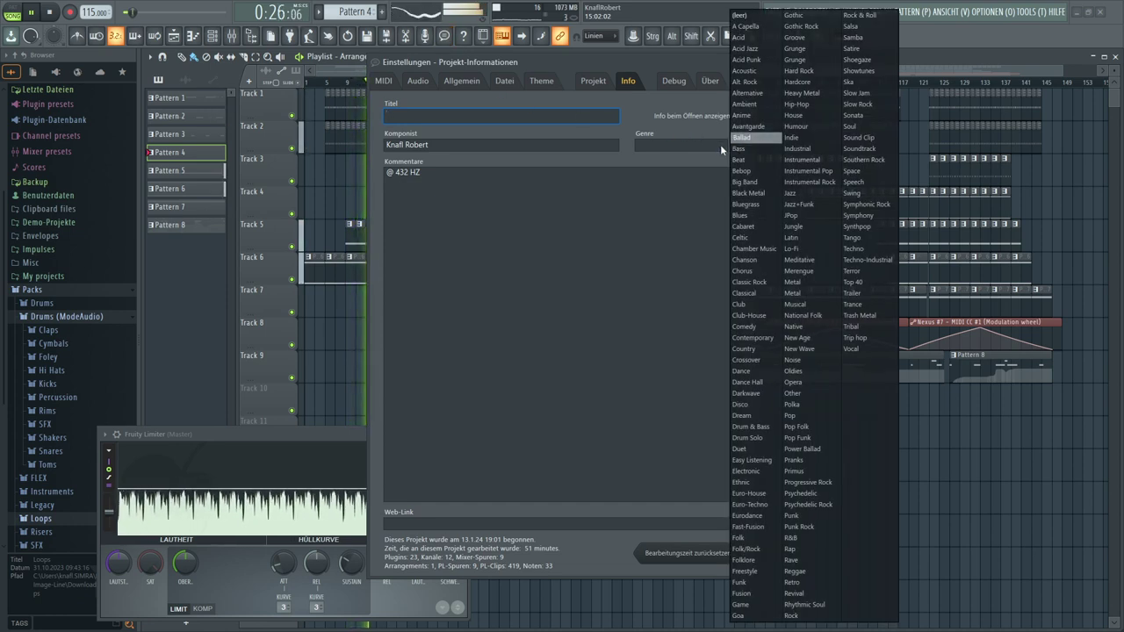
click(742, 304)
click(426, 115)
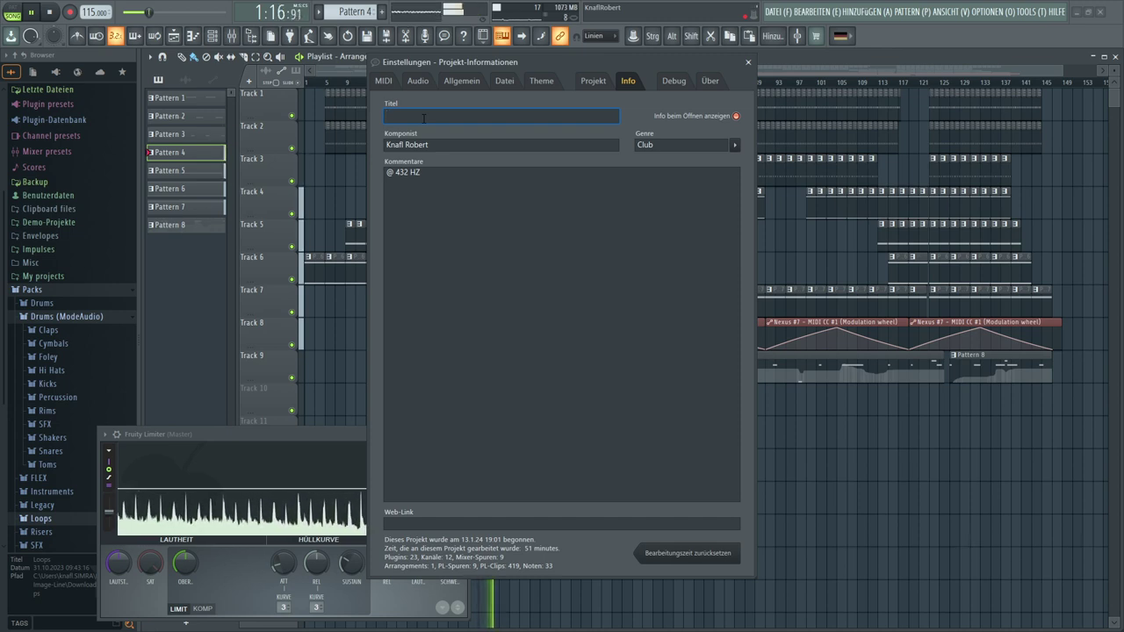
text(Sa)
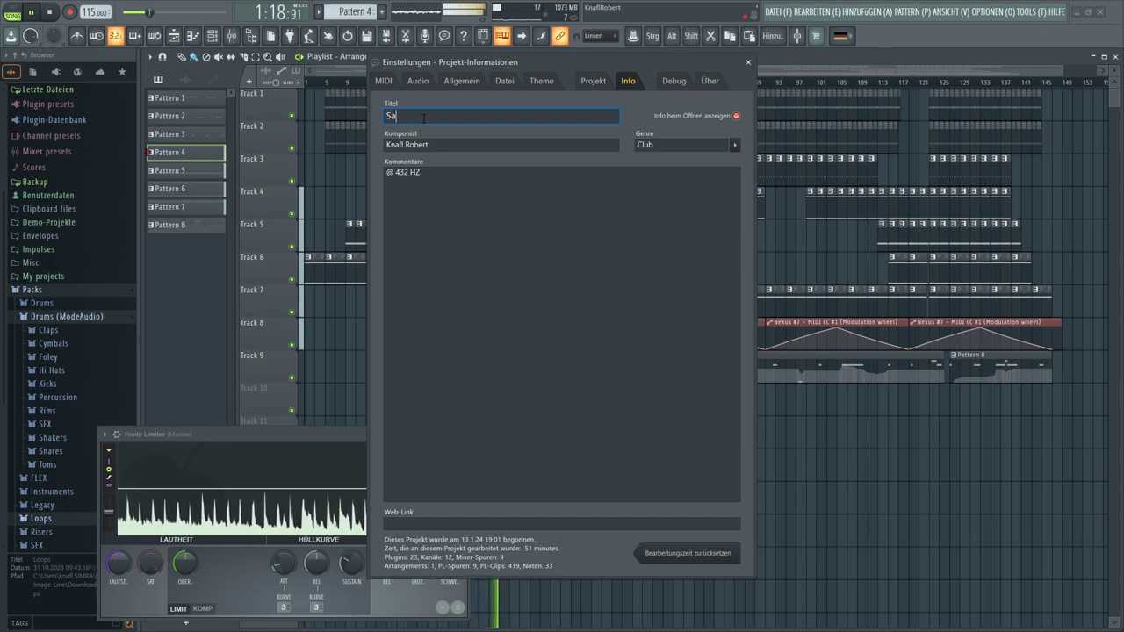
text(ilo)
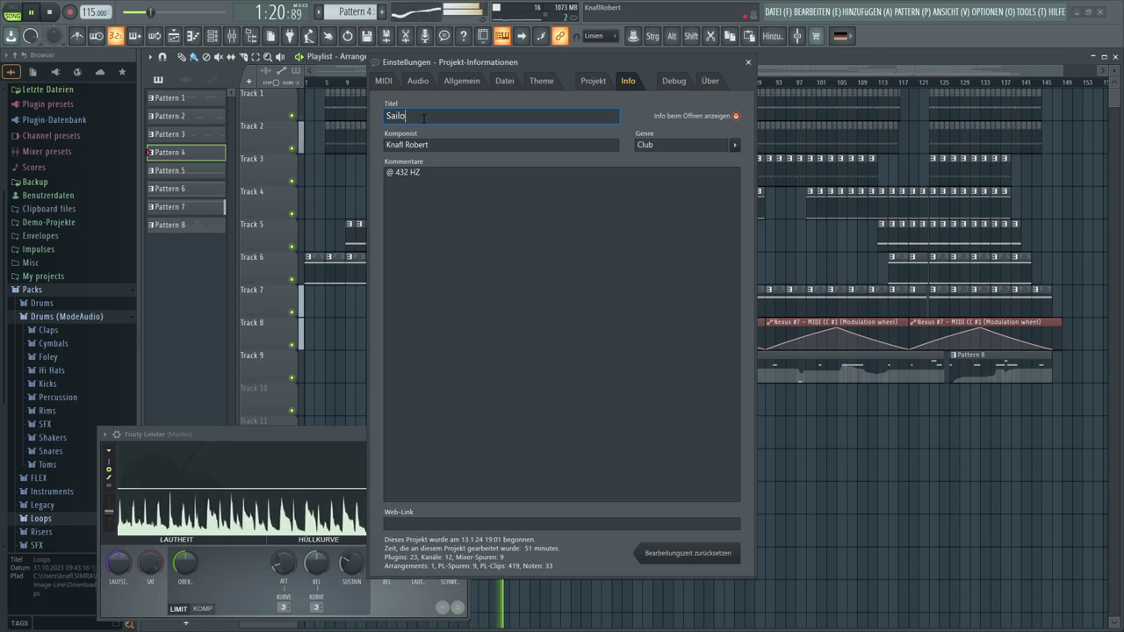
text(rs Nightm)
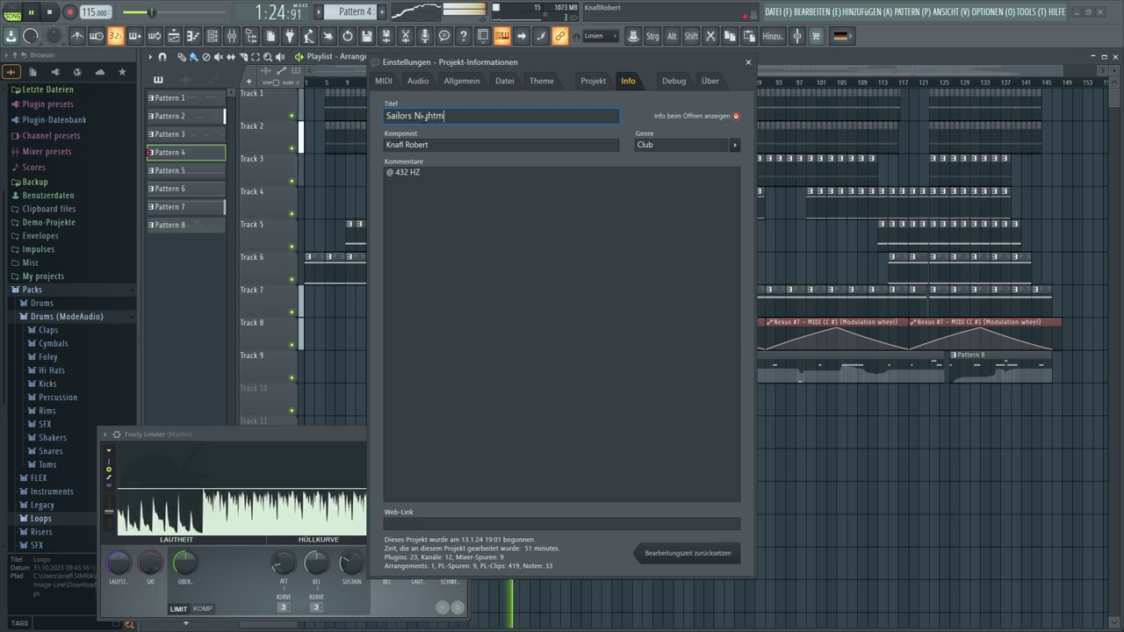
text(are)
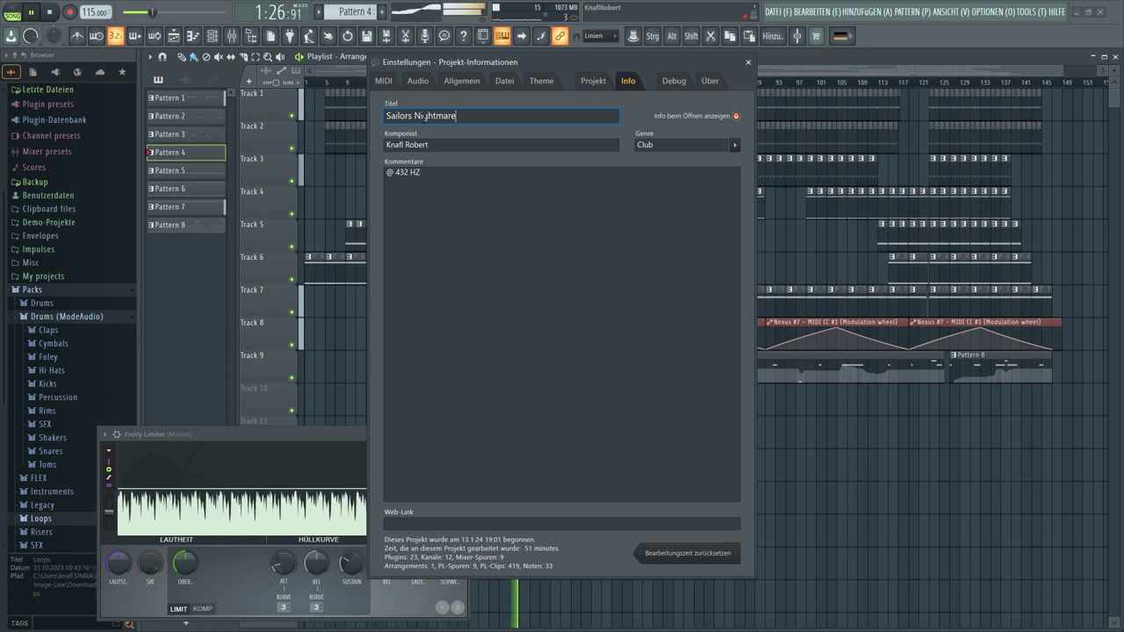
Copy the title and save the project in a new project folder as "Sailors Nightmare", closing the project information
drag(463, 115, 386, 116)
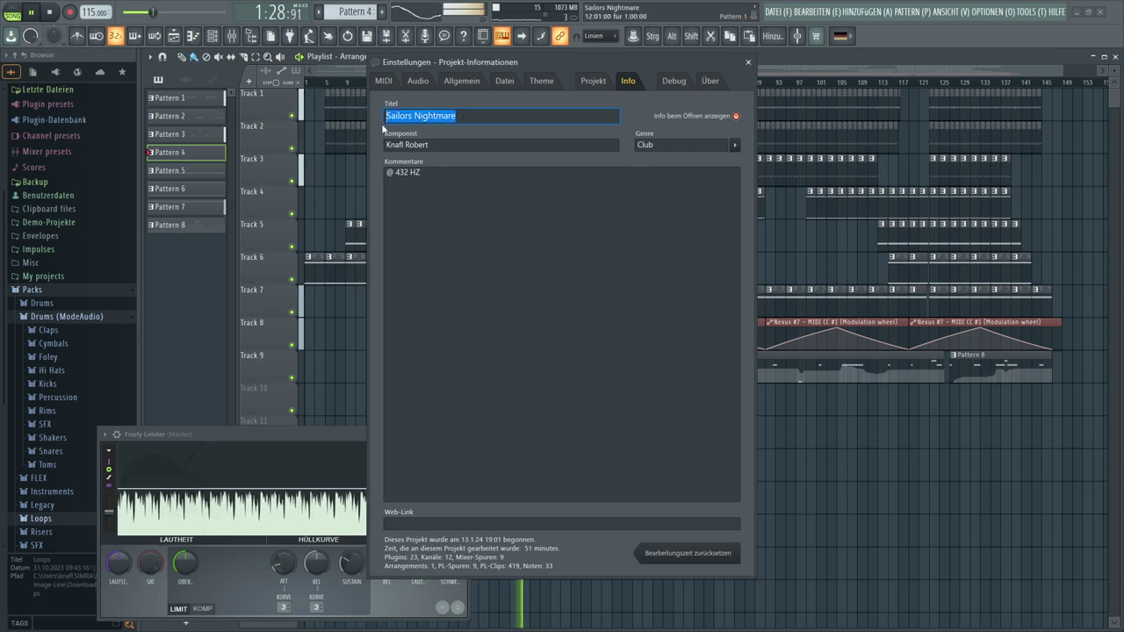
key(ctrl+c)
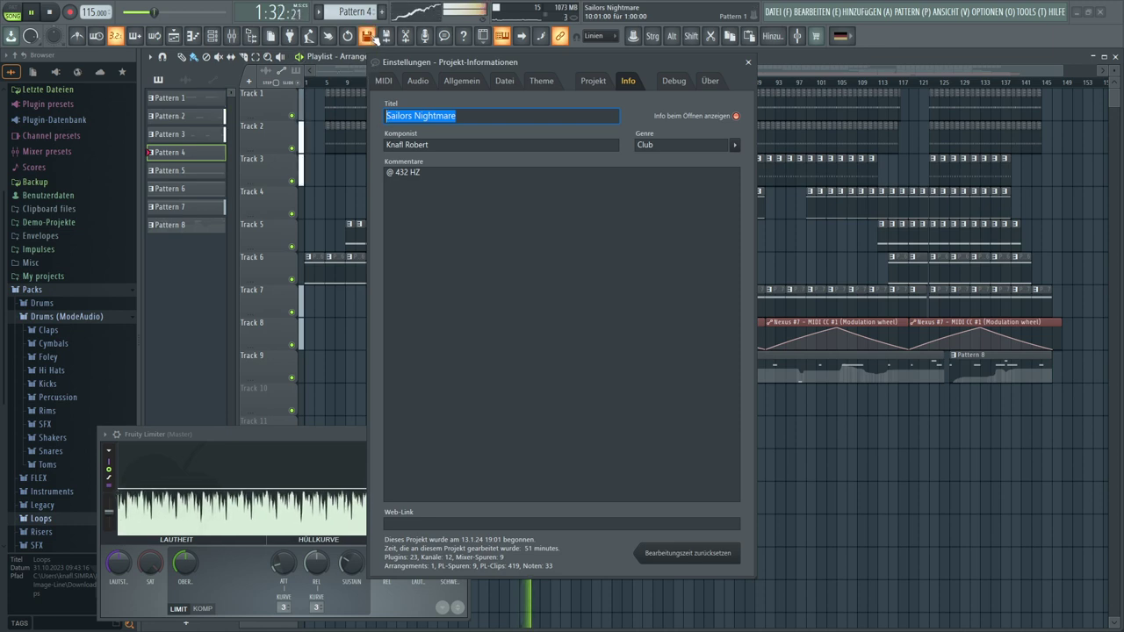
click(372, 38)
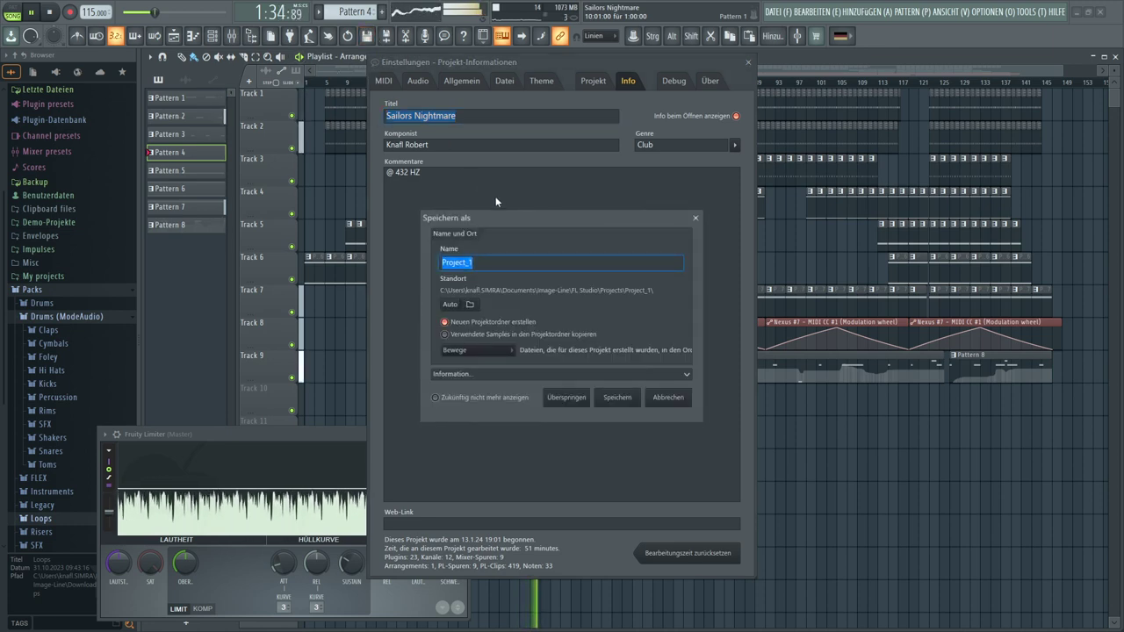
key(ctrl+v)
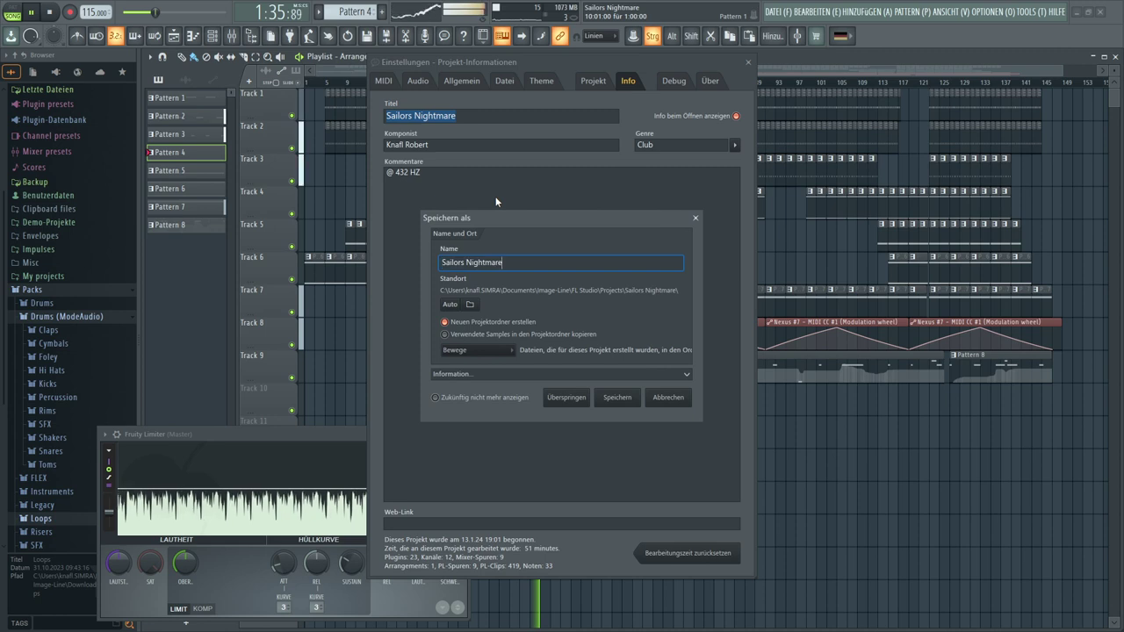
click(616, 398)
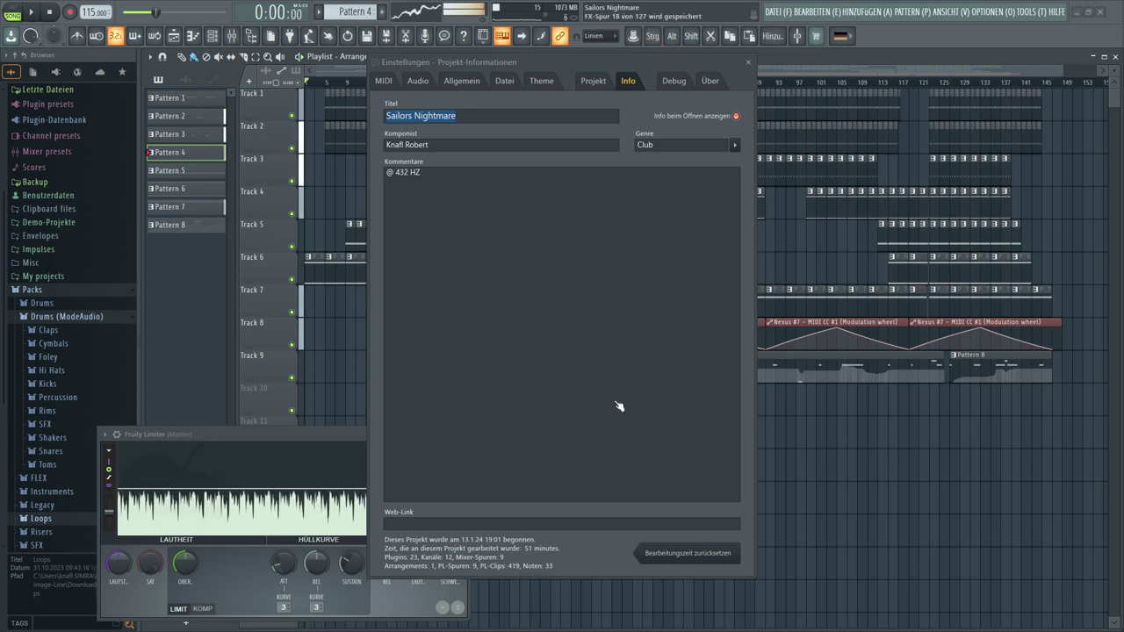
click(748, 62)
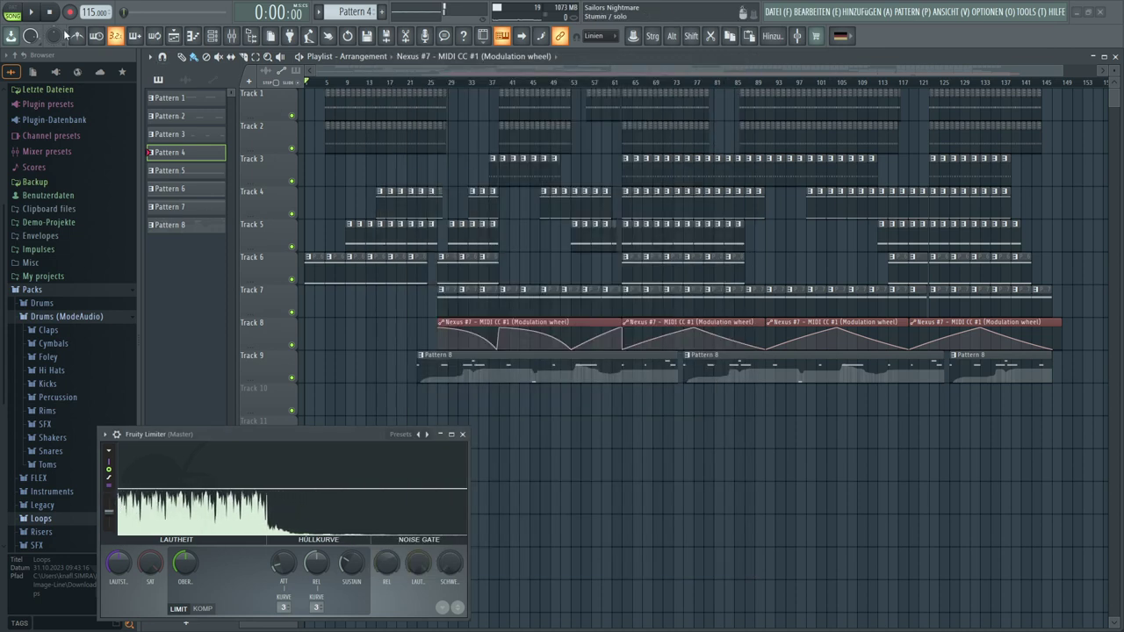
Start song playback, create a new empty pattern and route the Nexus #9 channel to mixer insert 9
click(35, 13)
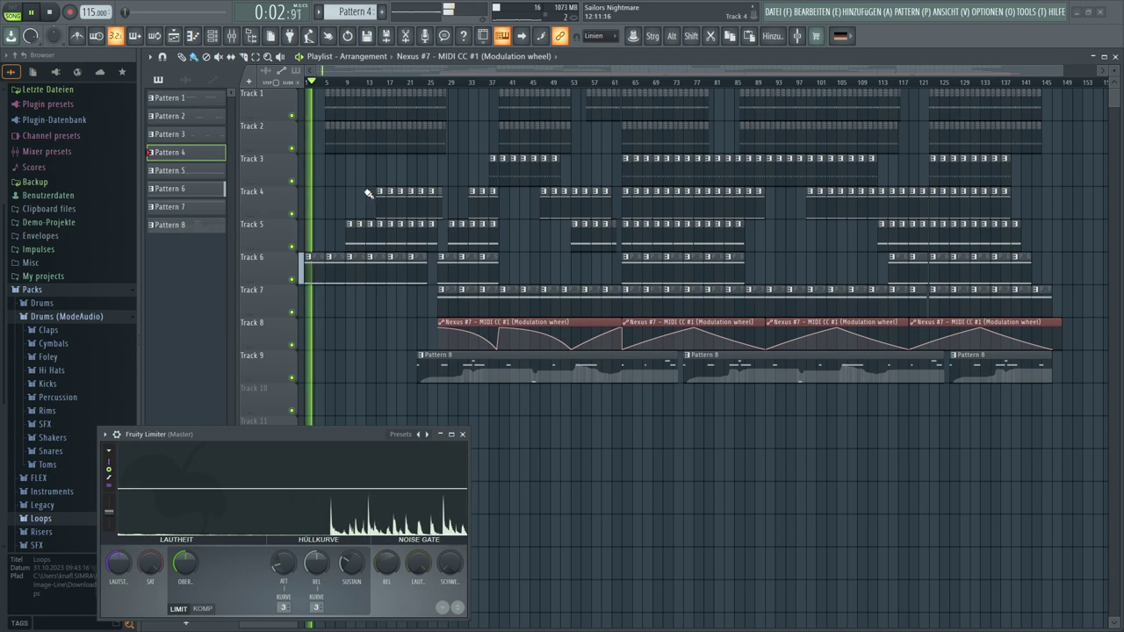
click(195, 36)
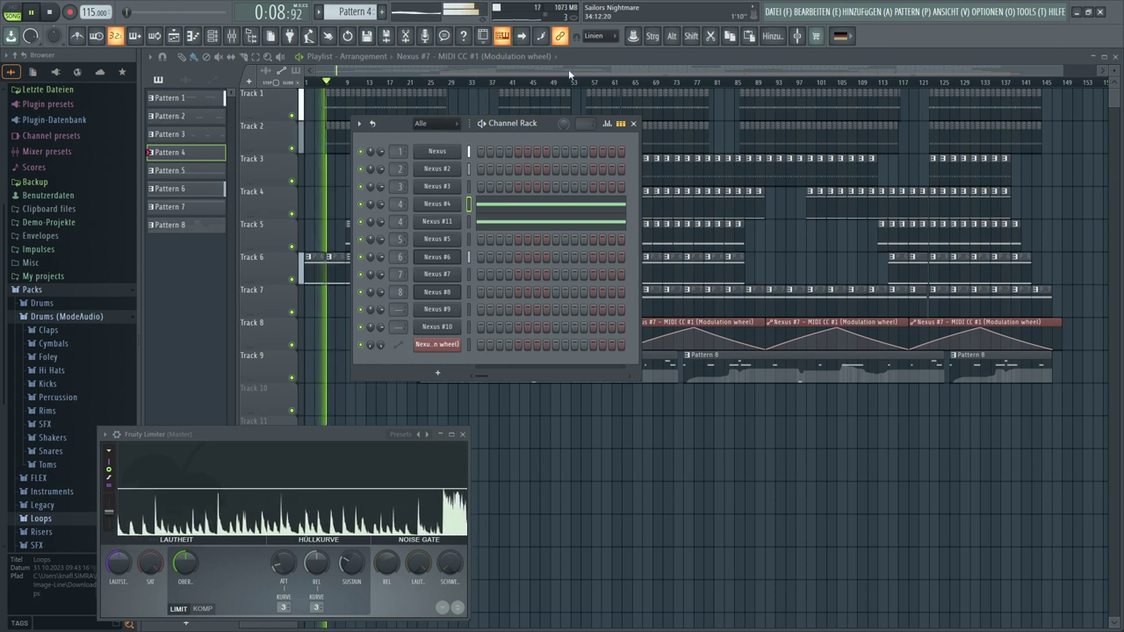
click(381, 11)
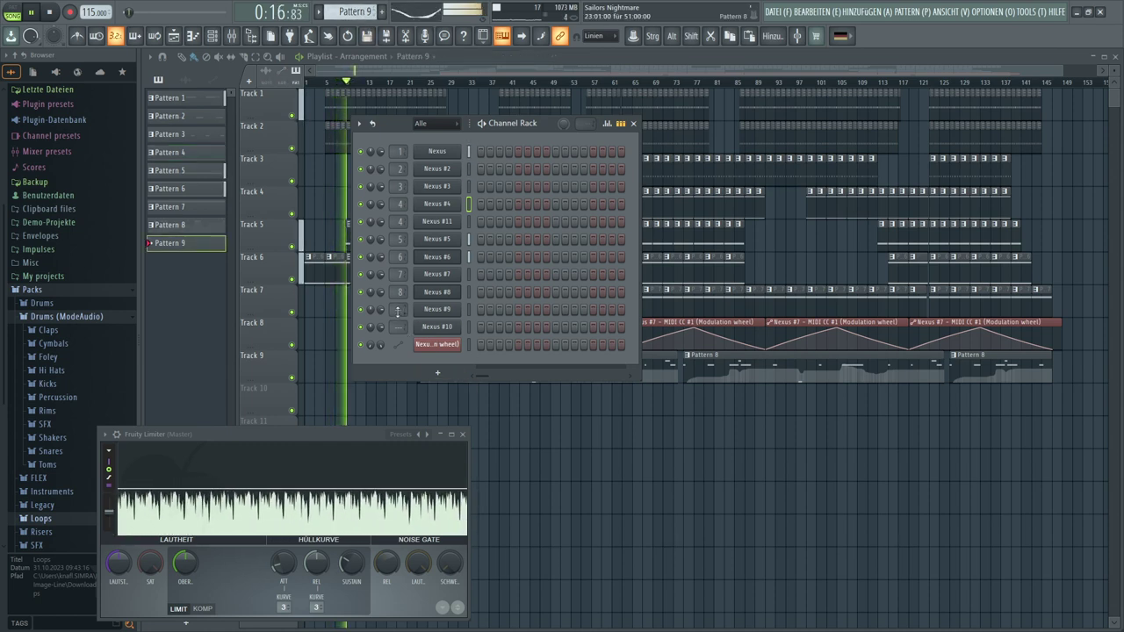
drag(399, 309, 400, 290)
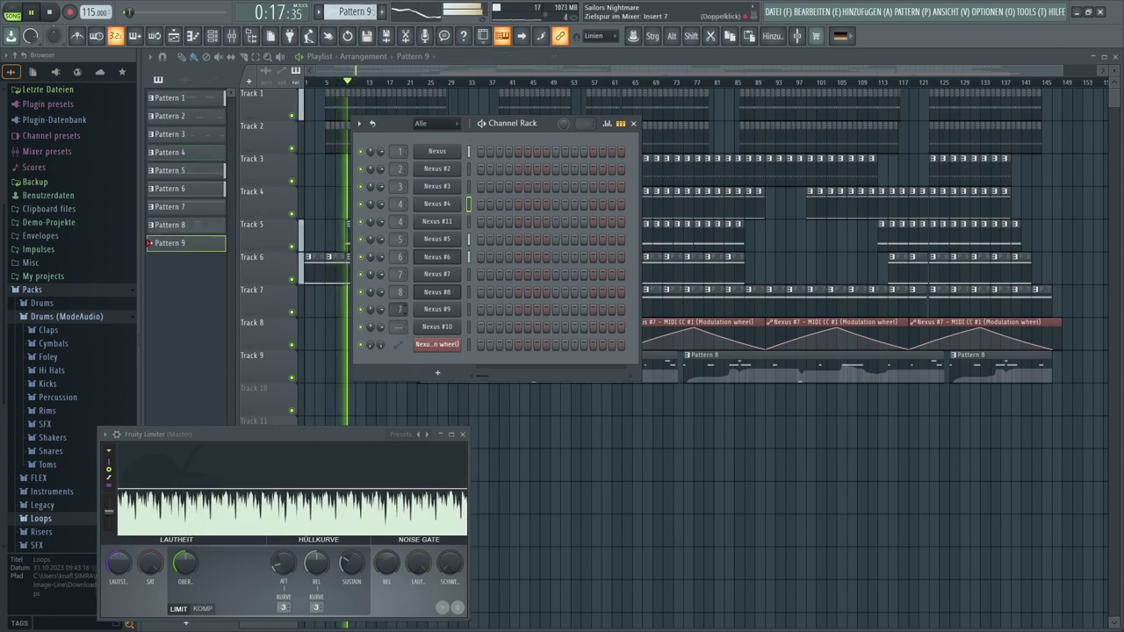
Open the Nexus #9 instrument, reposition its window and filter its presets to the Lead category
click(423, 313)
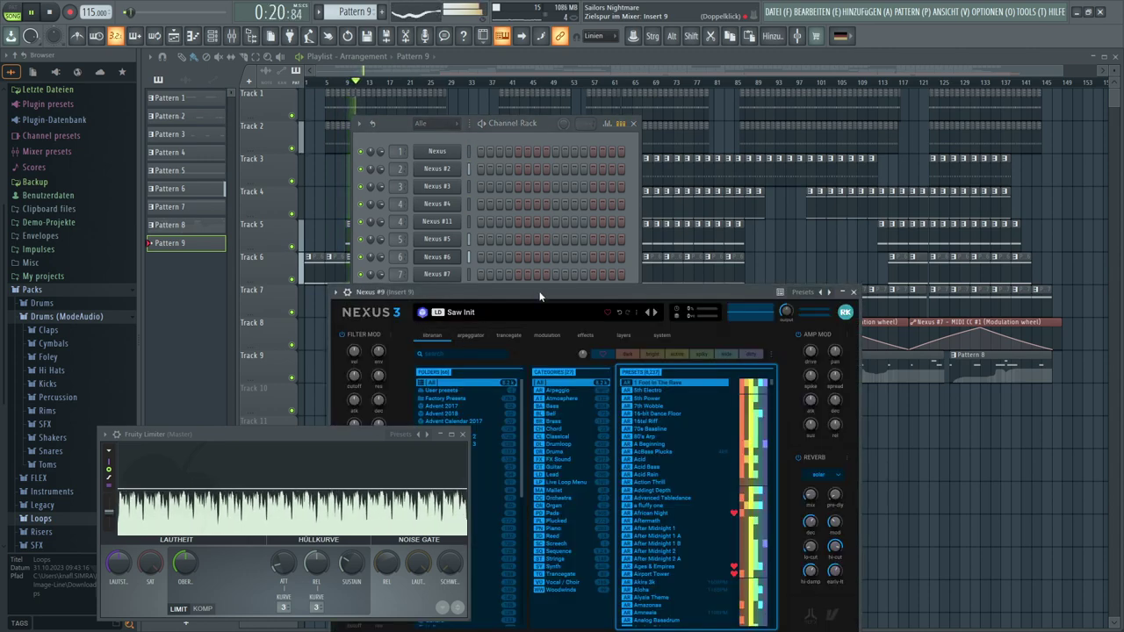
drag(548, 369, 570, 189)
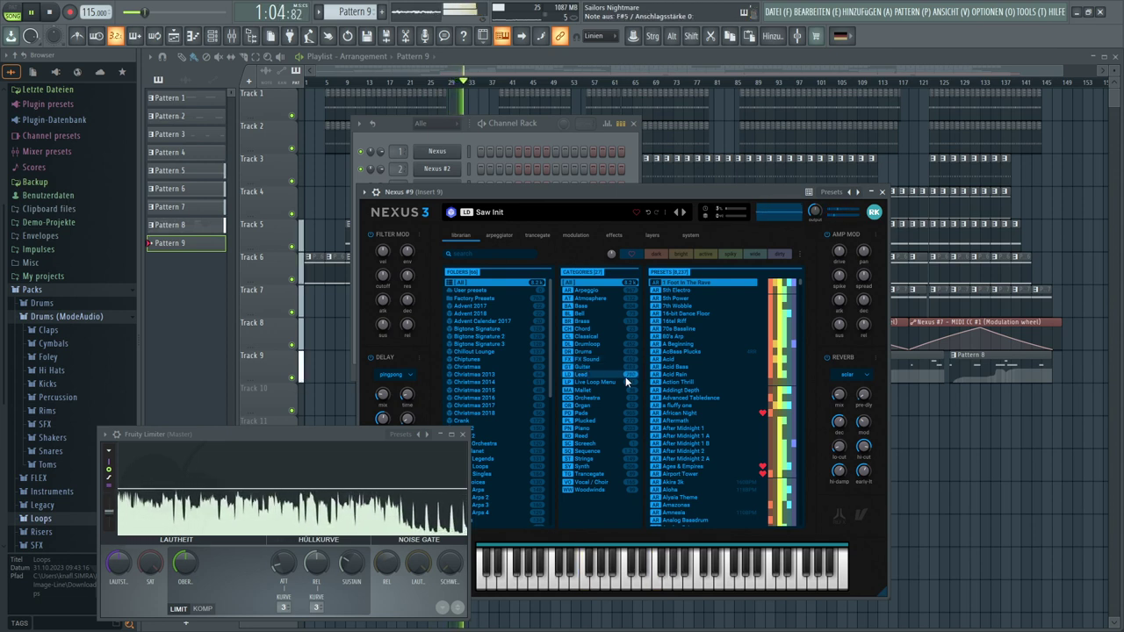
click(693, 398)
click(690, 429)
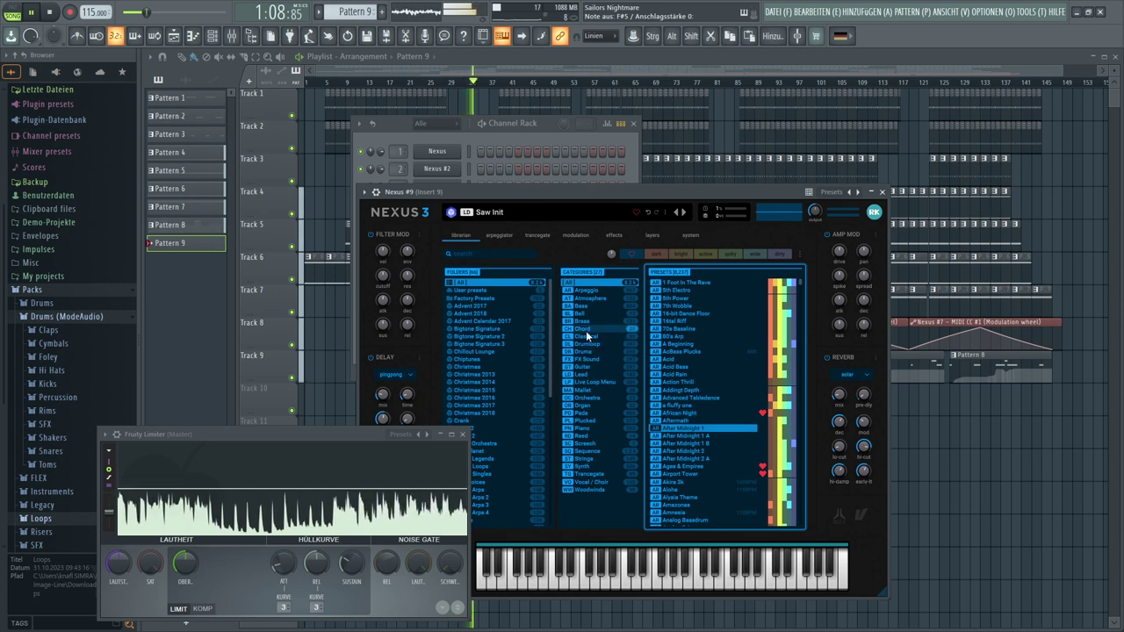
click(581, 374)
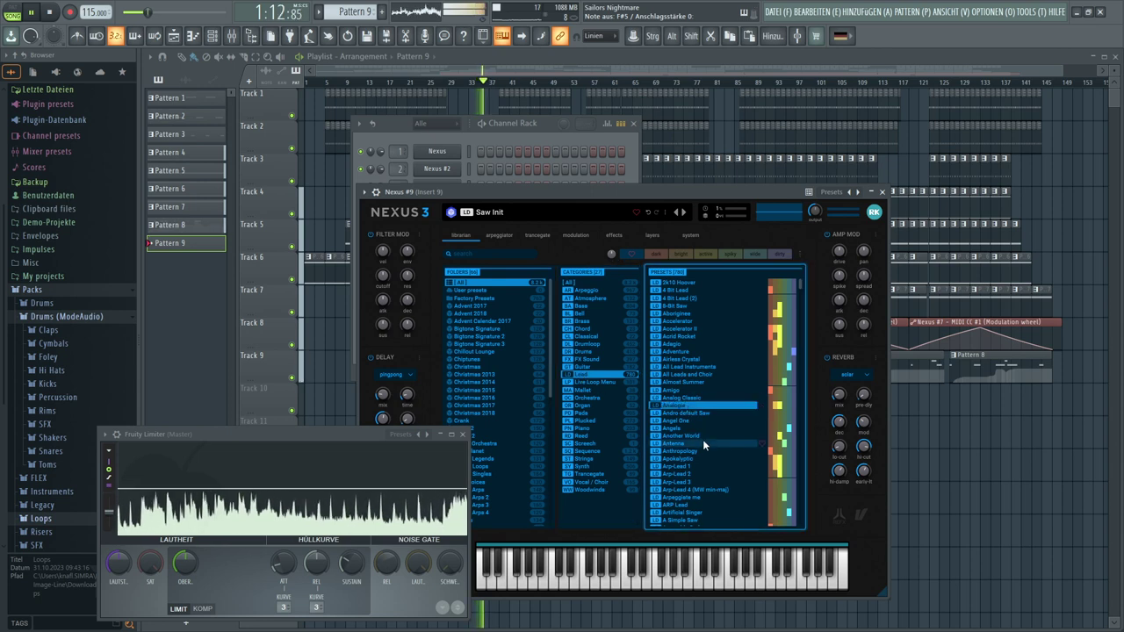
Browse the Lead category presets alphabetically from the A to the C entries for a suitable lead sound
scroll(694, 426, down, 3)
click(675, 399)
scroll(684, 416, down, 5)
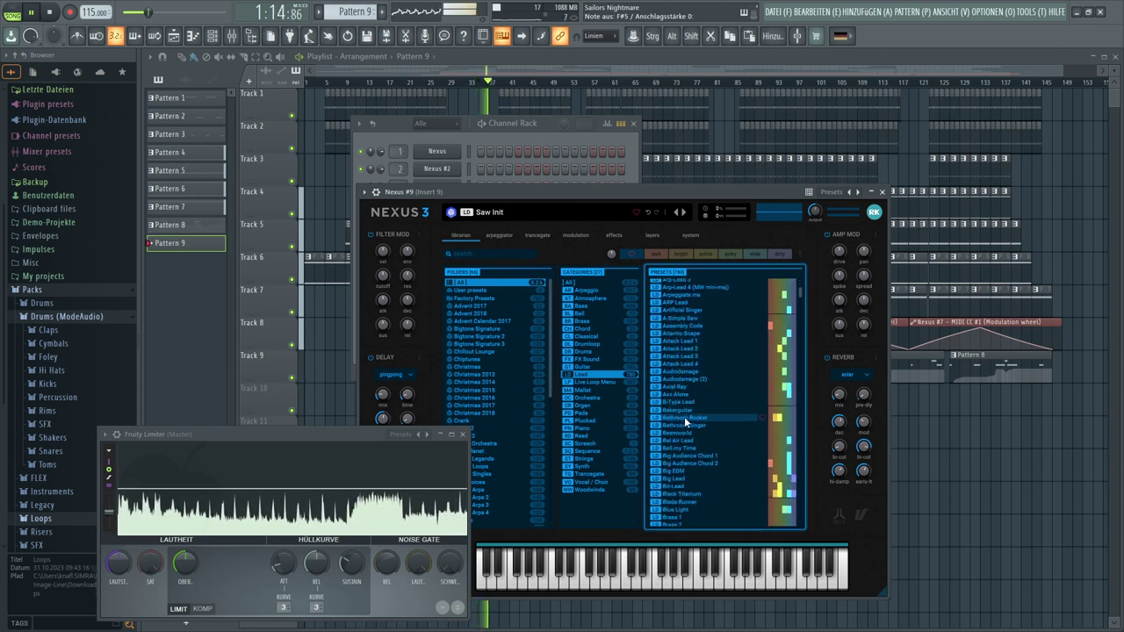
click(676, 334)
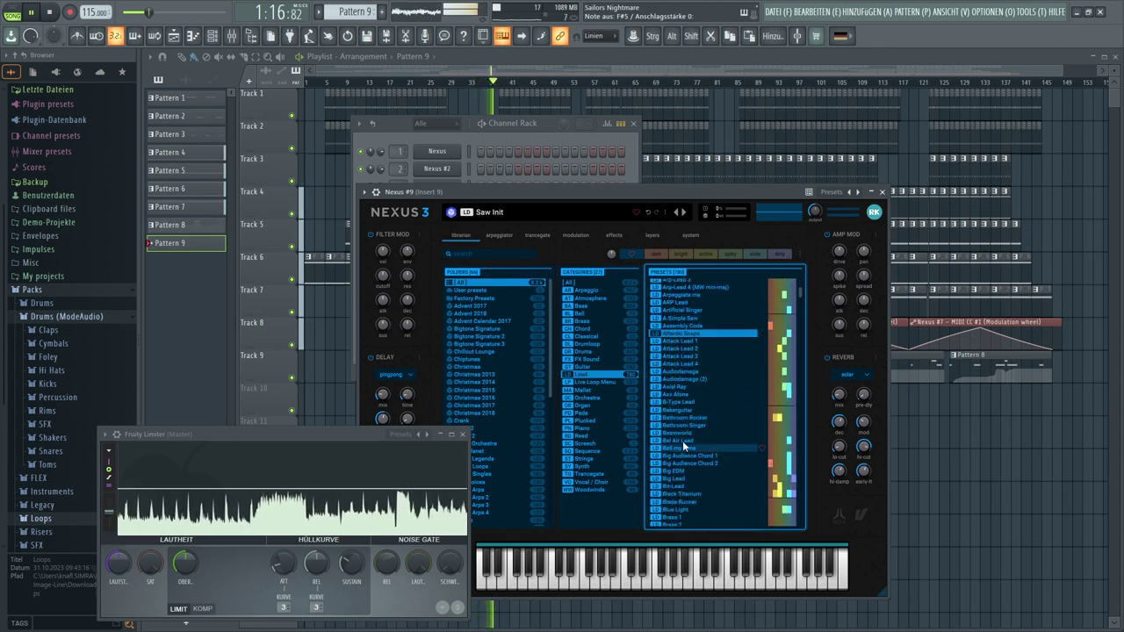
click(676, 355)
click(675, 377)
click(673, 418)
click(673, 448)
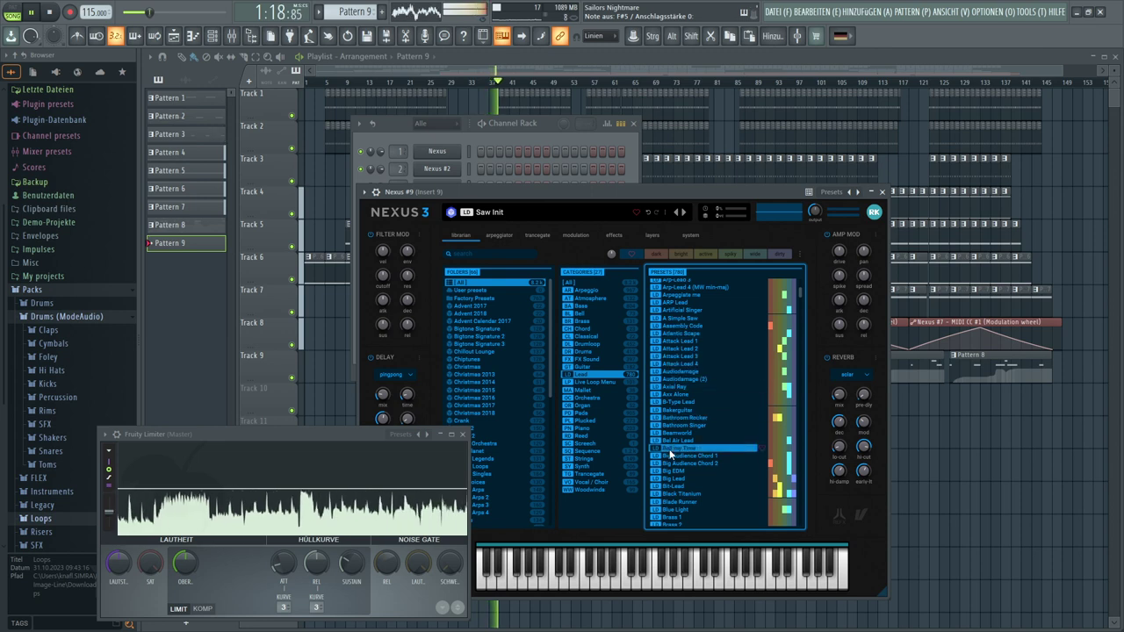
scroll(672, 476, down, 4)
click(669, 401)
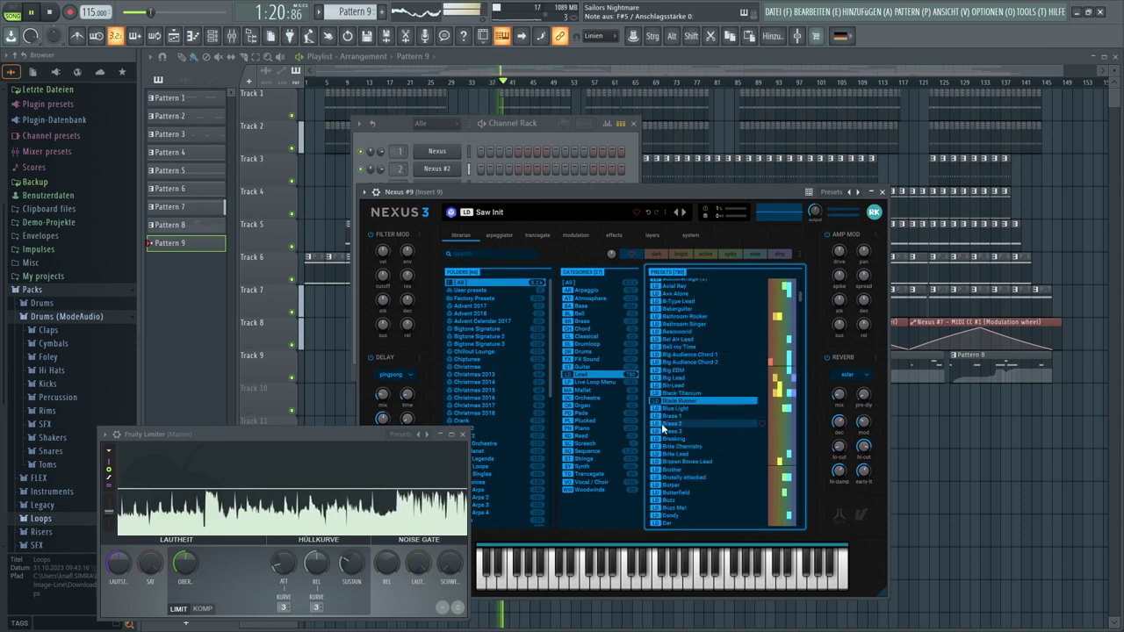
click(662, 423)
click(666, 446)
scroll(670, 460, down, 5)
click(658, 381)
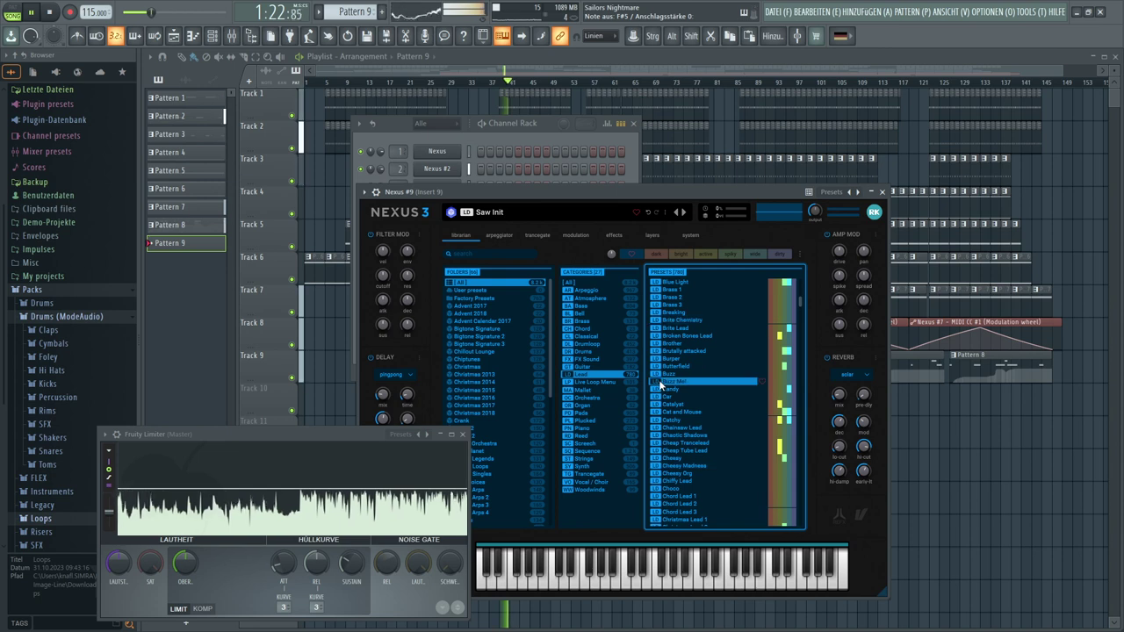
click(664, 397)
scroll(665, 419, down, 3)
click(666, 420)
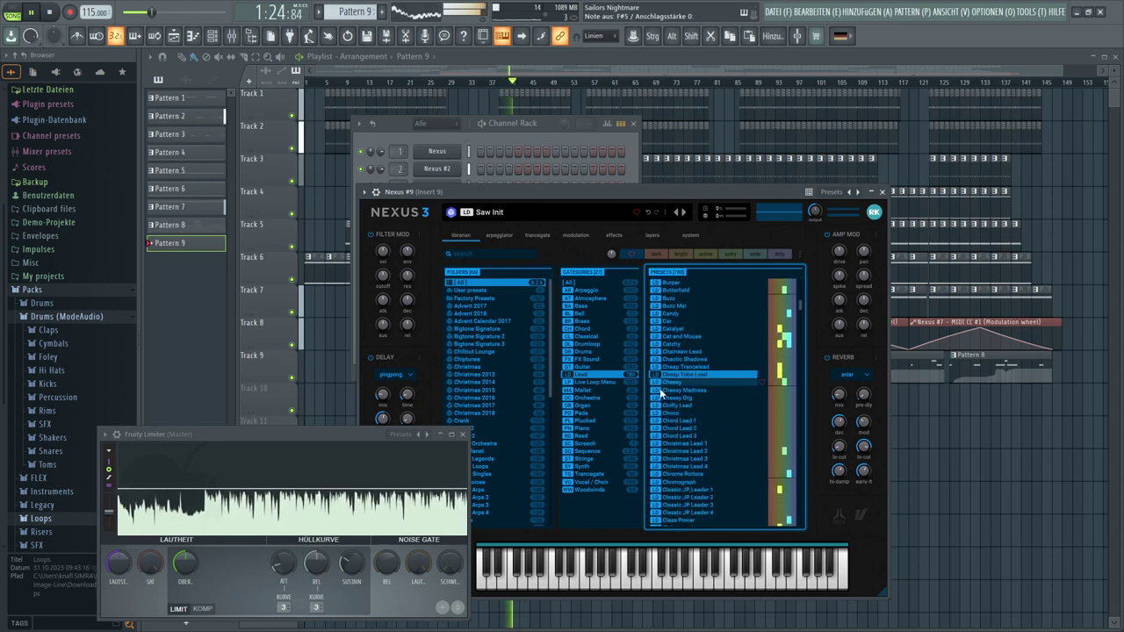
click(666, 448)
scroll(667, 448, down, 4)
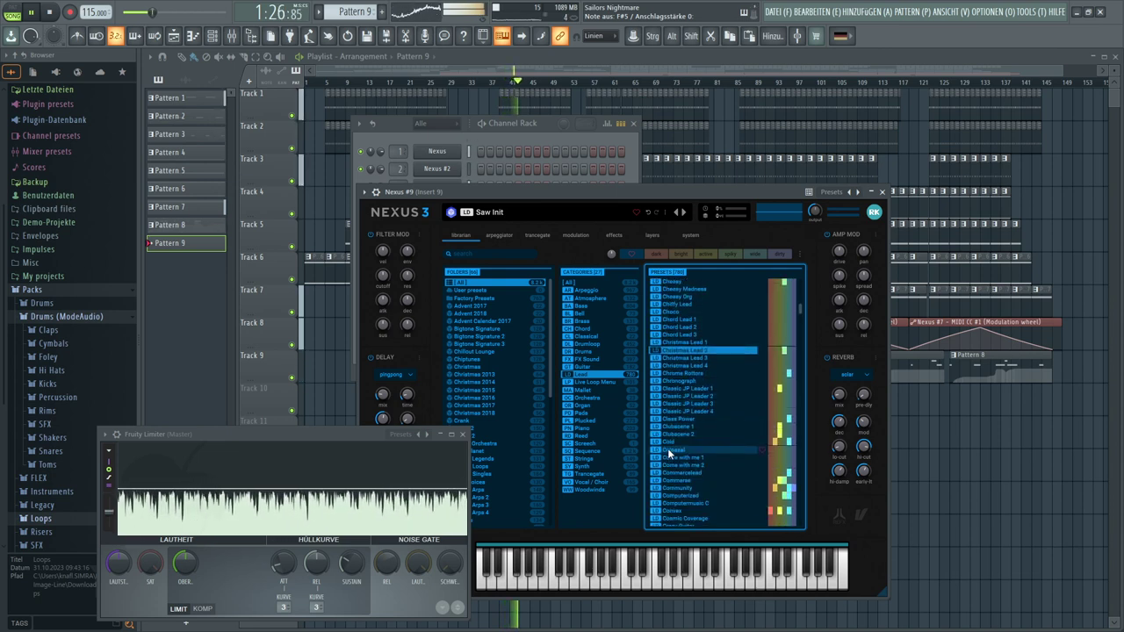
click(666, 382)
click(667, 427)
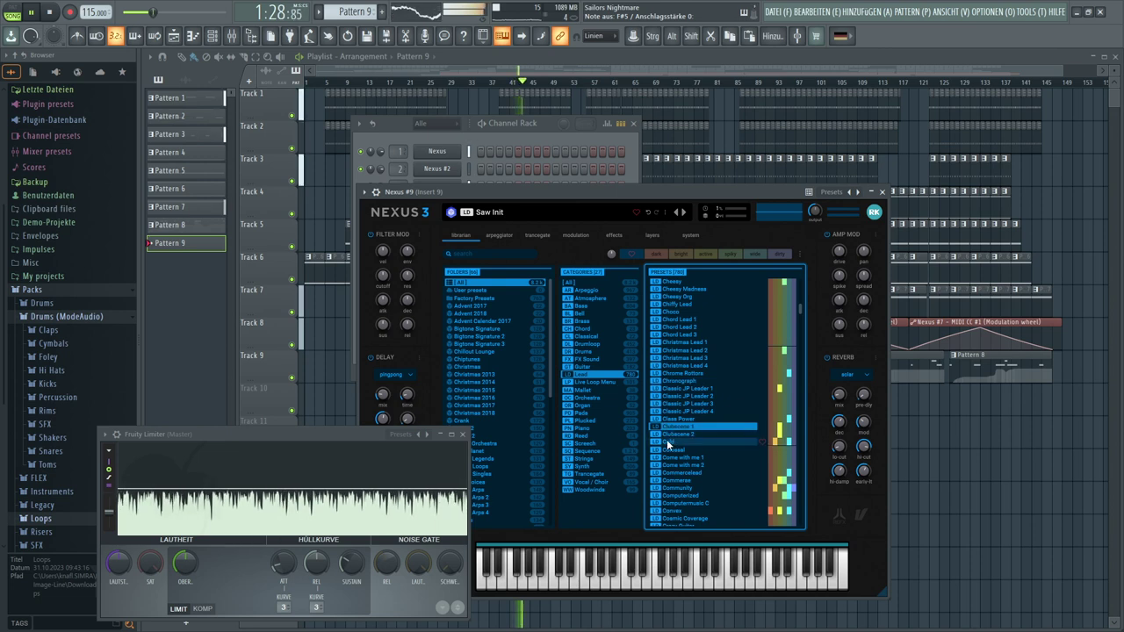
click(665, 436)
scroll(663, 449, down, 4)
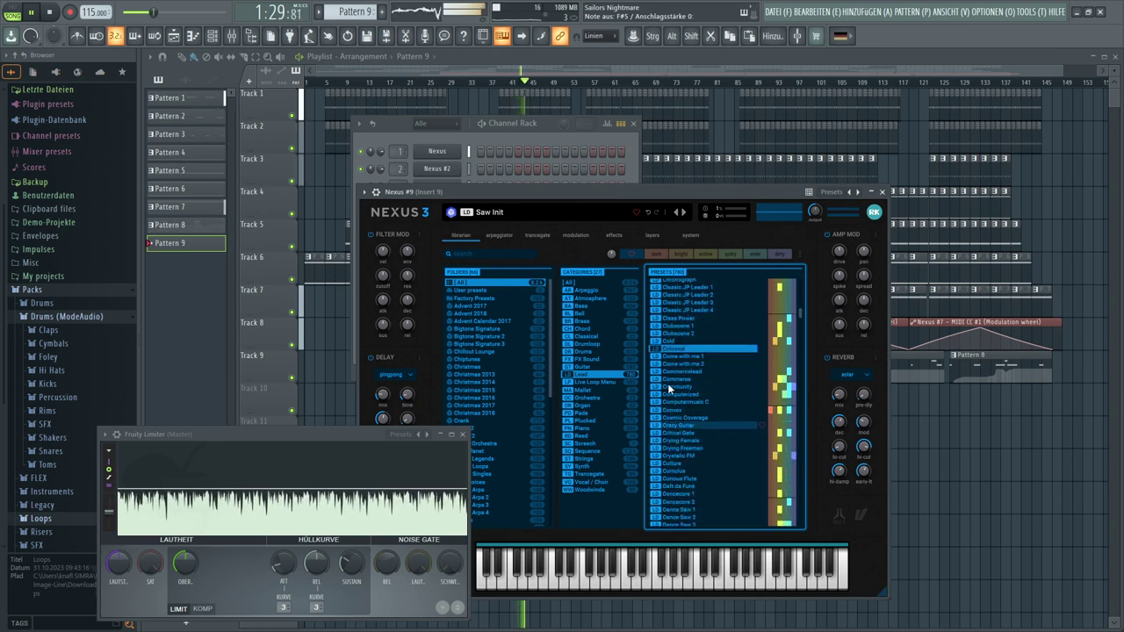
Audition the Clubscene 2 and Dancecore lead presets and load Dance Saw 1 in Nexus #9
click(670, 336)
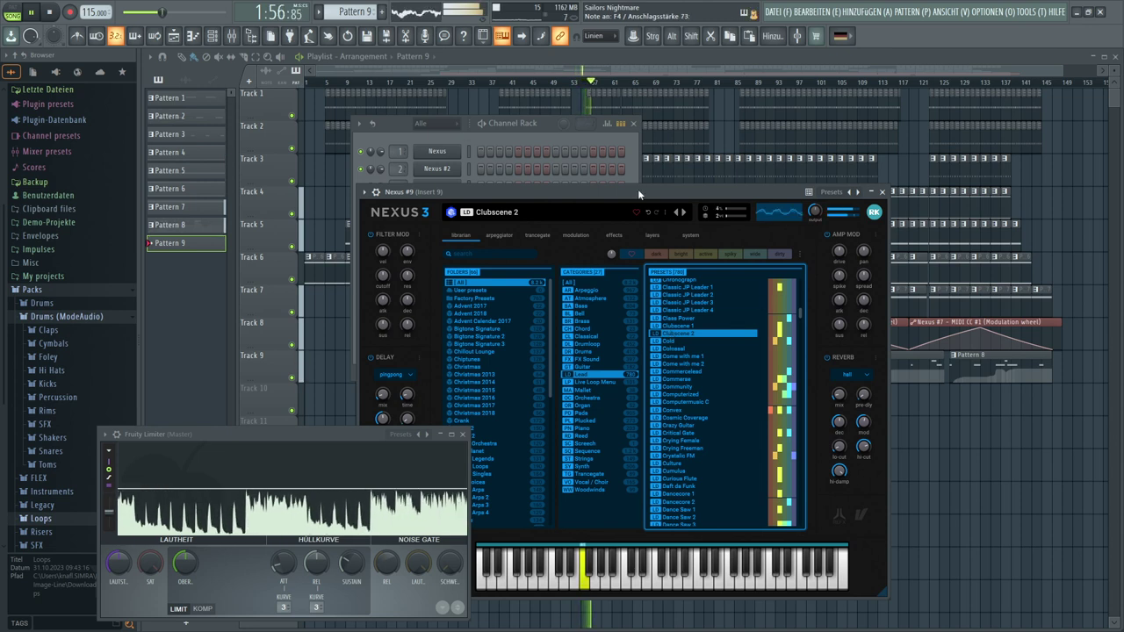
scroll(691, 354, down, 3)
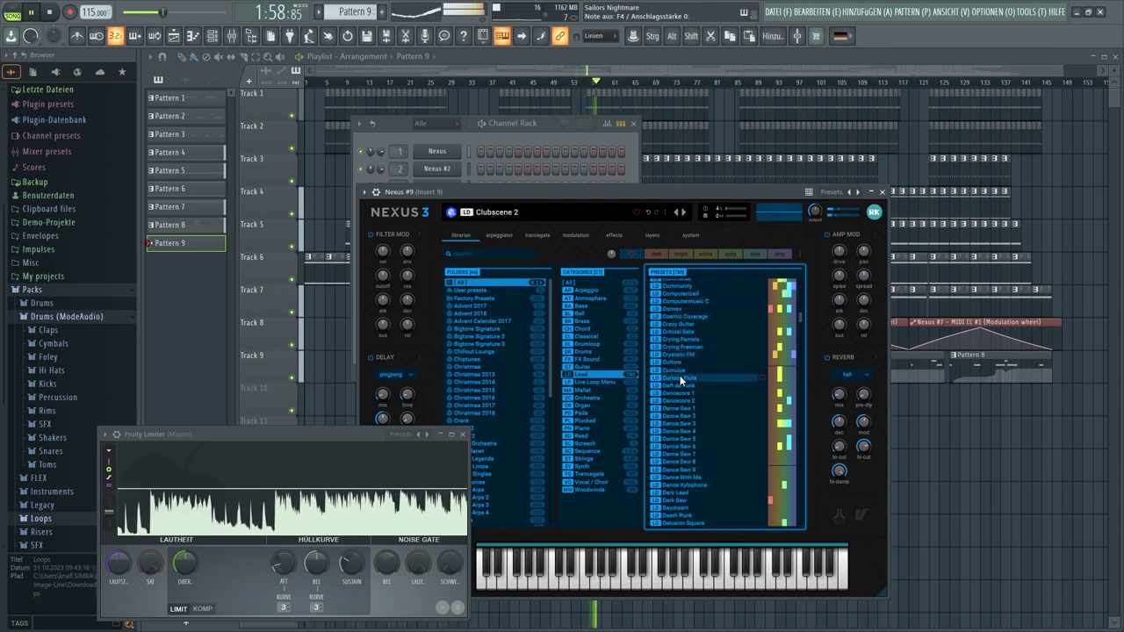
click(683, 393)
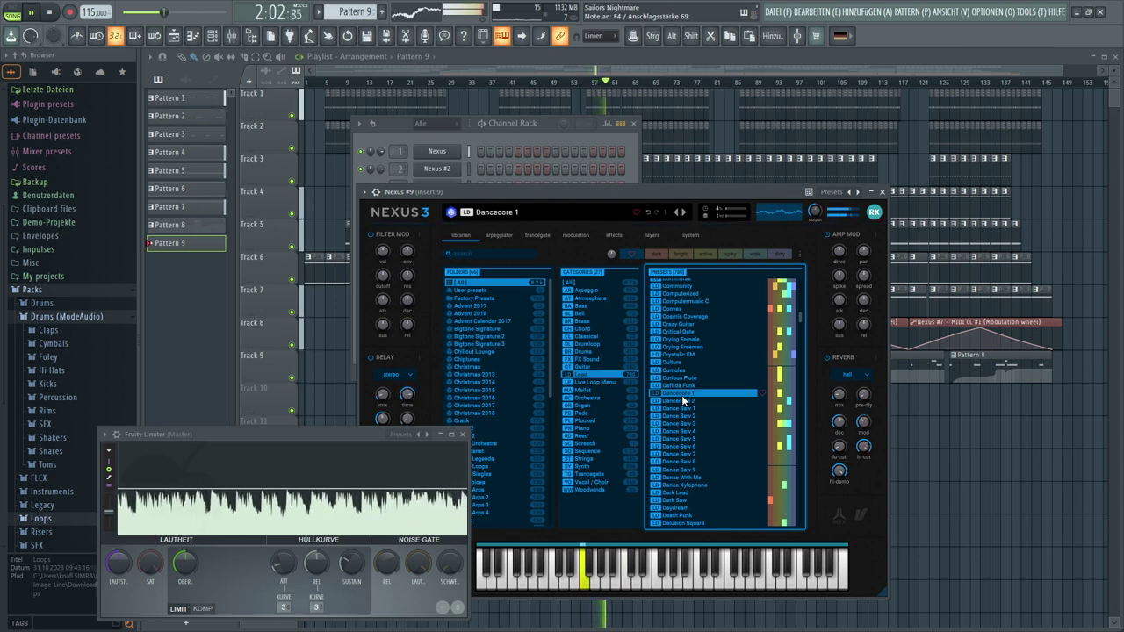
click(685, 211)
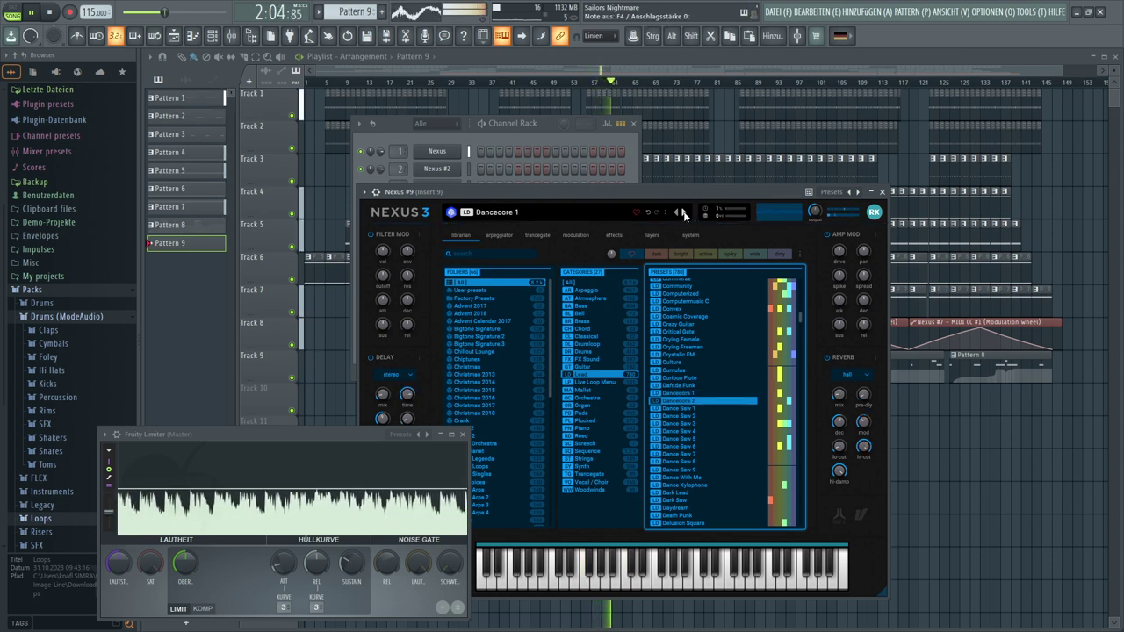
click(685, 212)
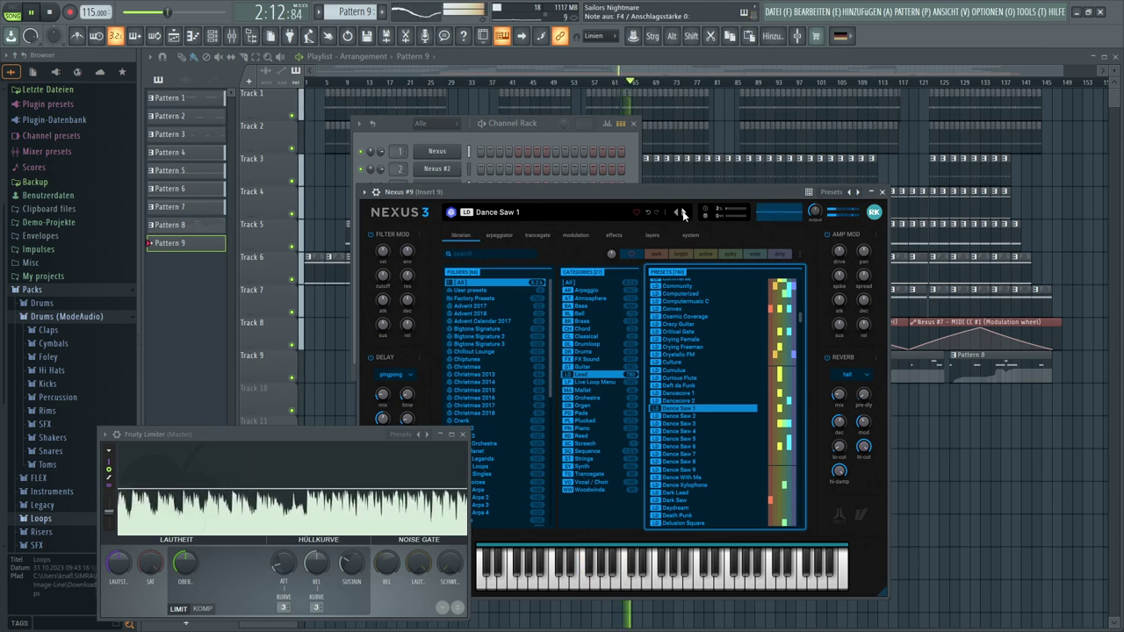
Open the piano roll of the Nexus #9 channel for Pattern 9
click(521, 125)
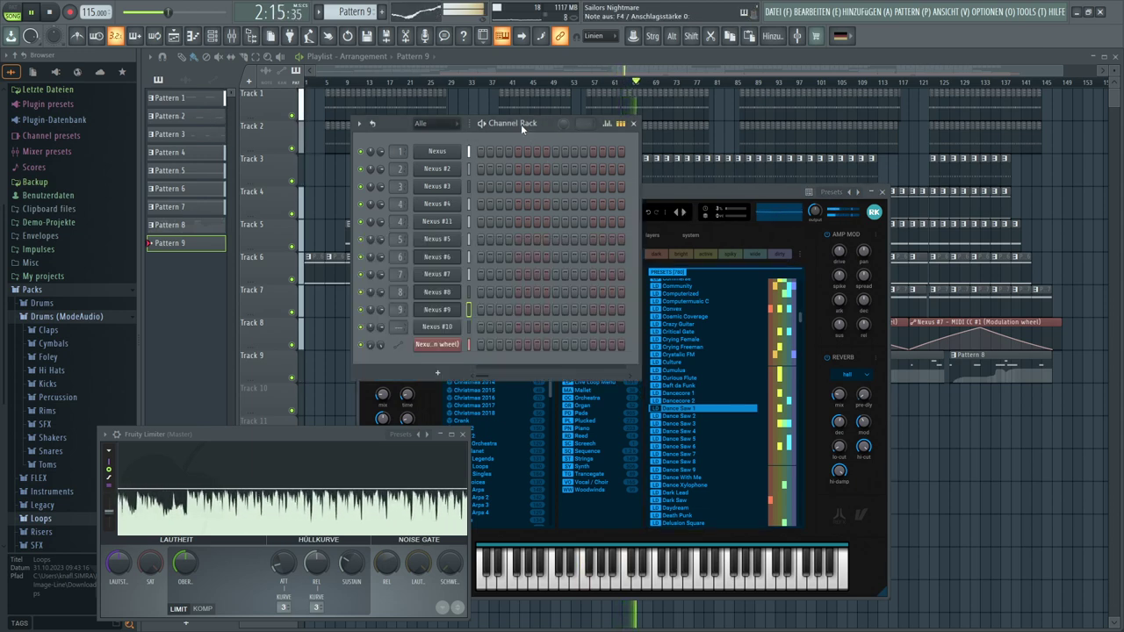
right_click(457, 308)
click(480, 309)
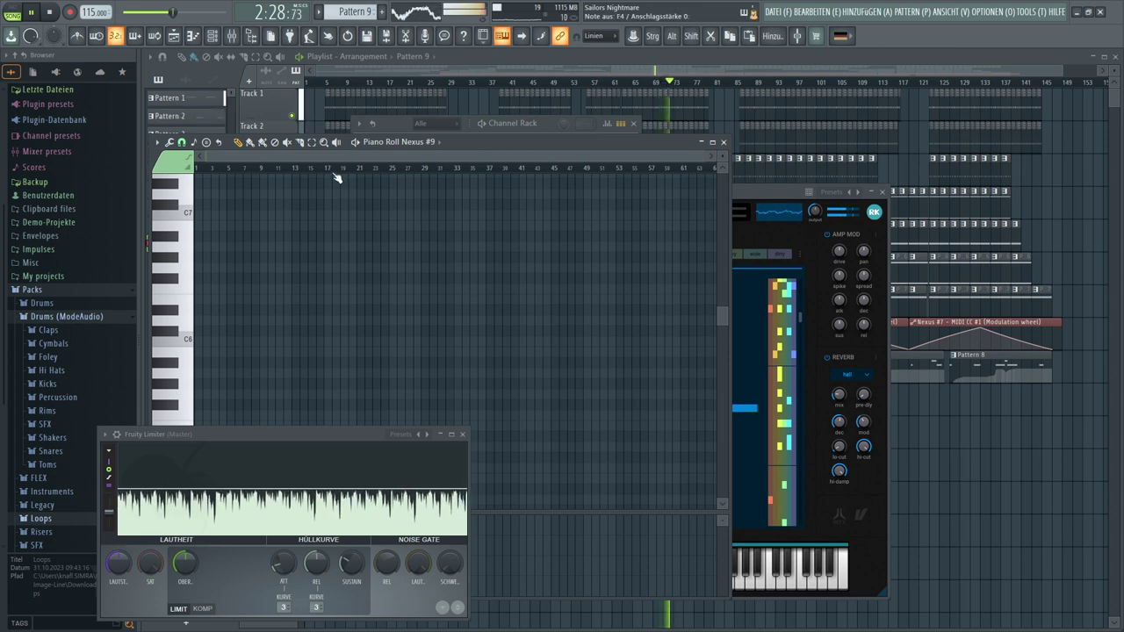
drag(457, 148, 476, 143)
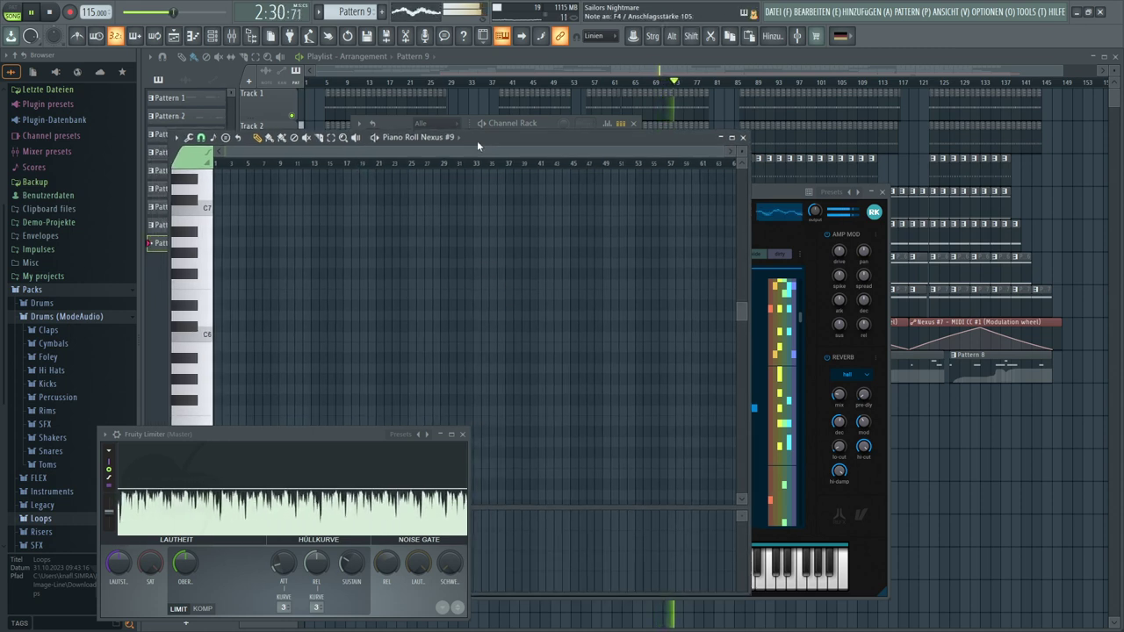
Fill Track 10 of the Playlist with Pattern 9 clips from bar 1 to about bar 145
click(716, 69)
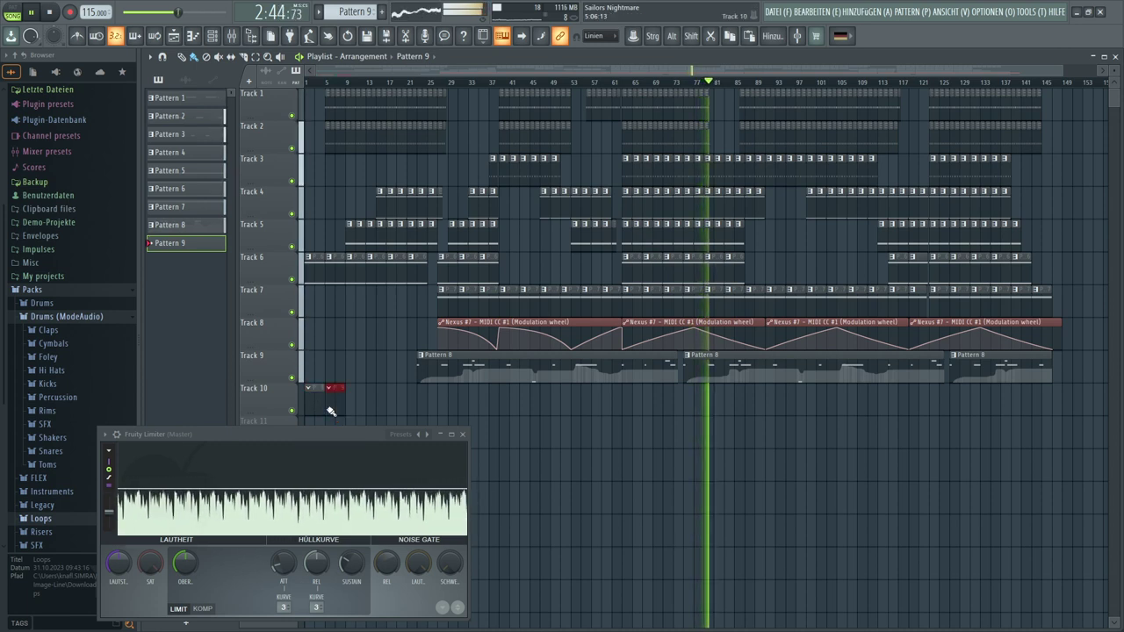
drag(331, 411, 993, 435)
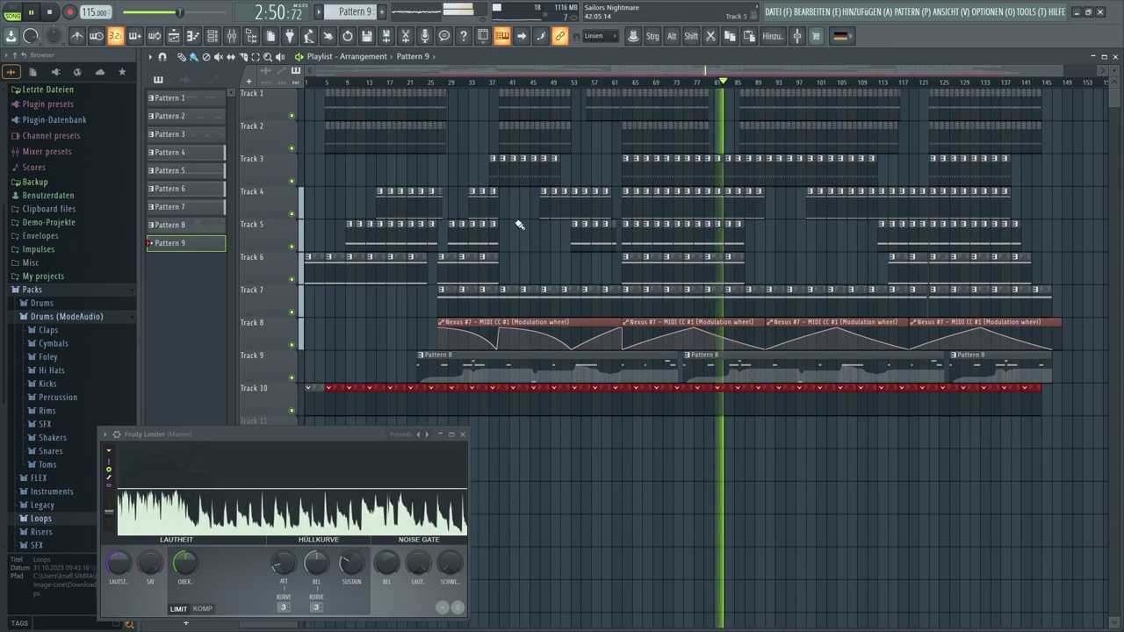
Reopen the Nexus #9 piano roll, move its window clear of the channel names and show the first five bars around C4 to C6
click(214, 36)
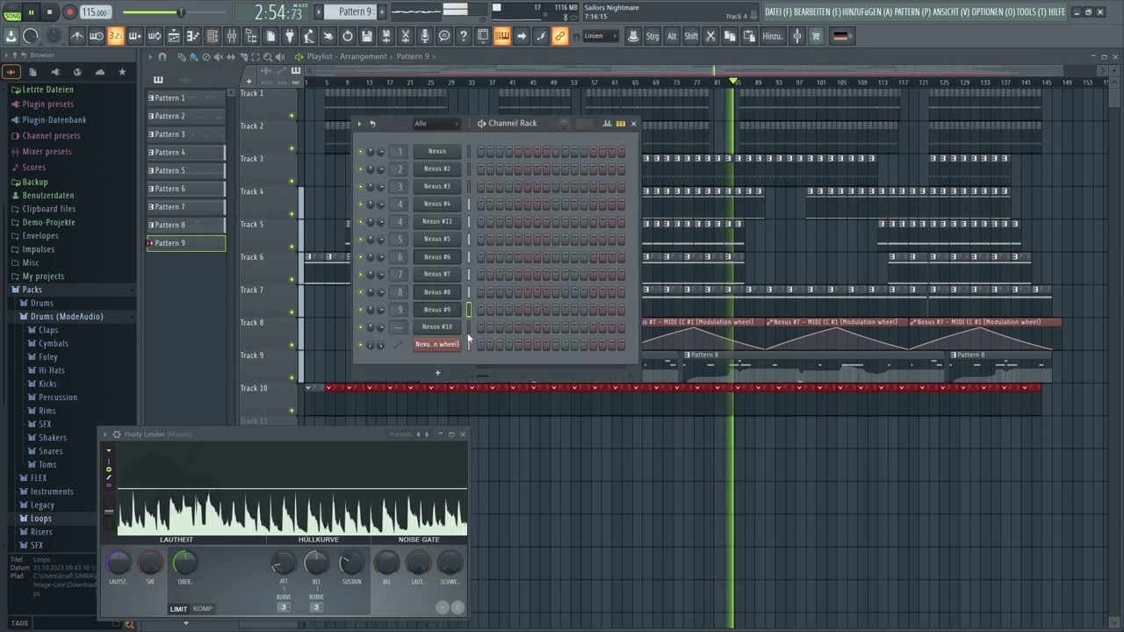
right_click(460, 309)
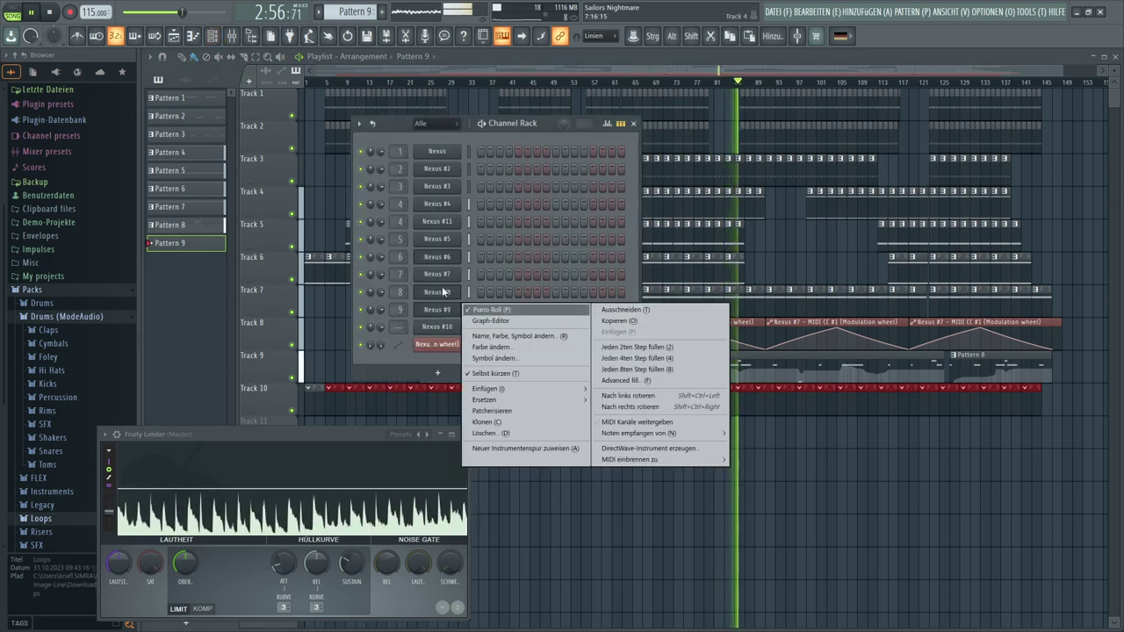
click(194, 36)
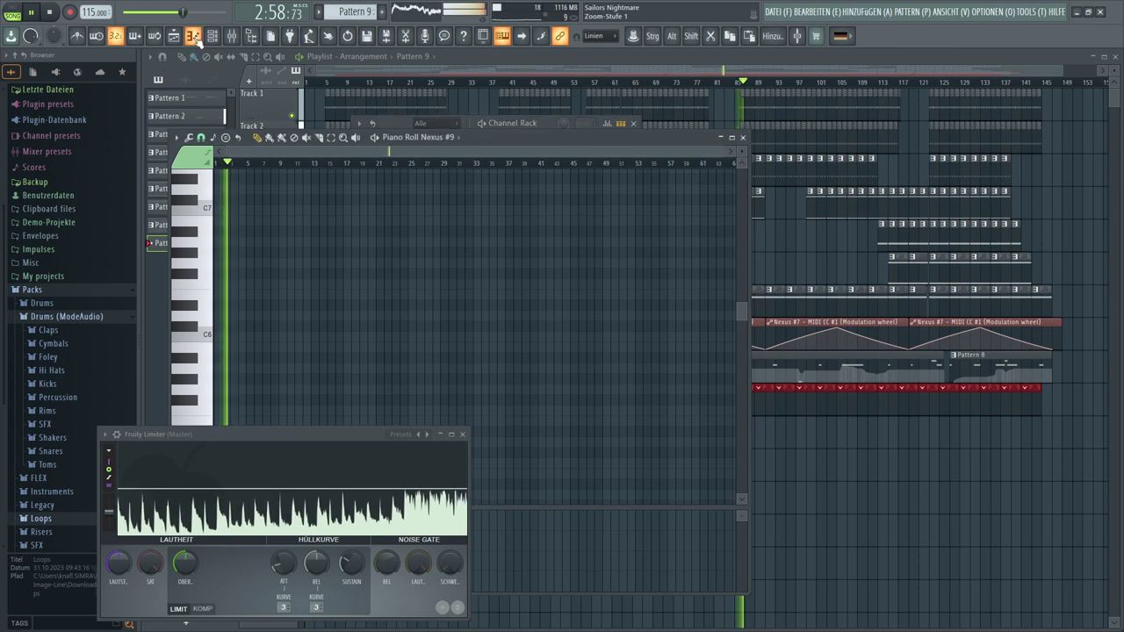
drag(522, 137, 729, 81)
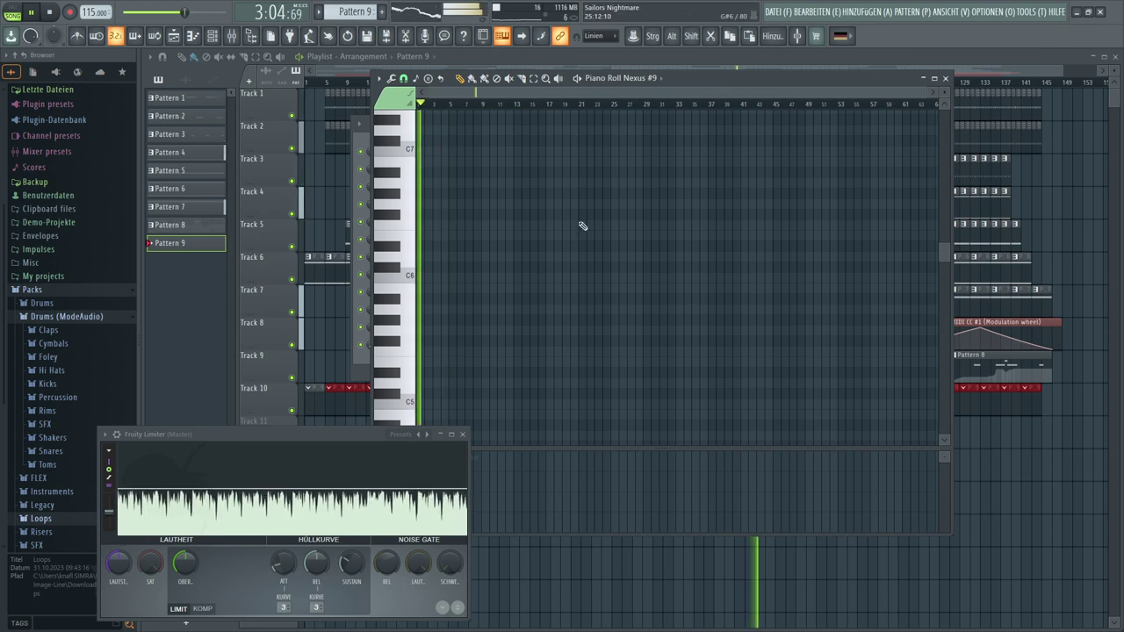
scroll(535, 254, down, 3)
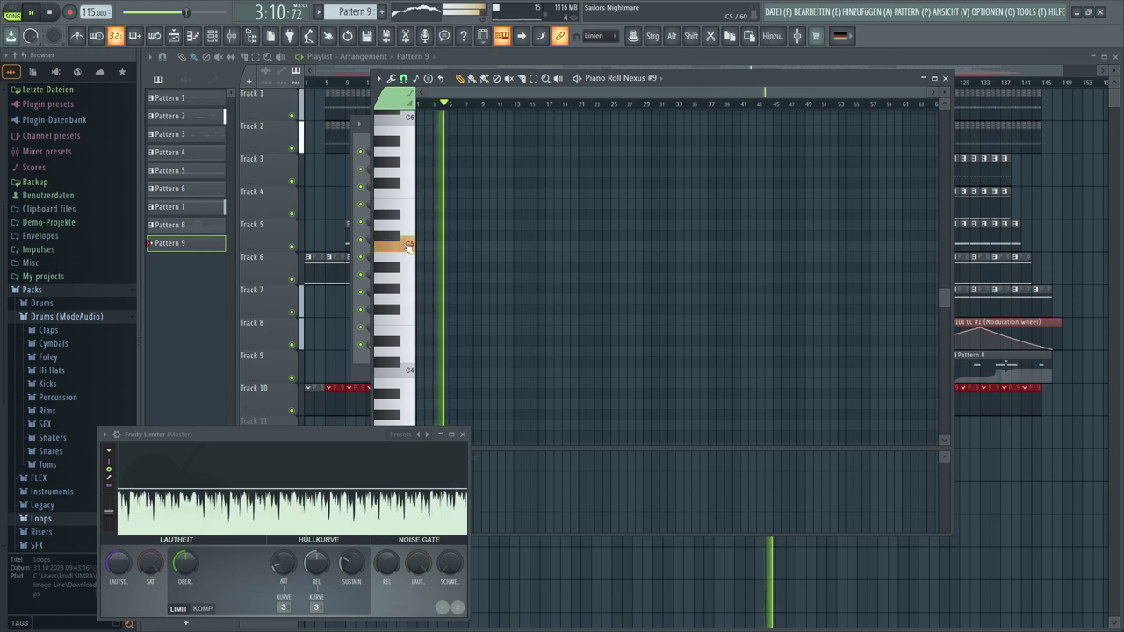
scroll(462, 110, up, 5)
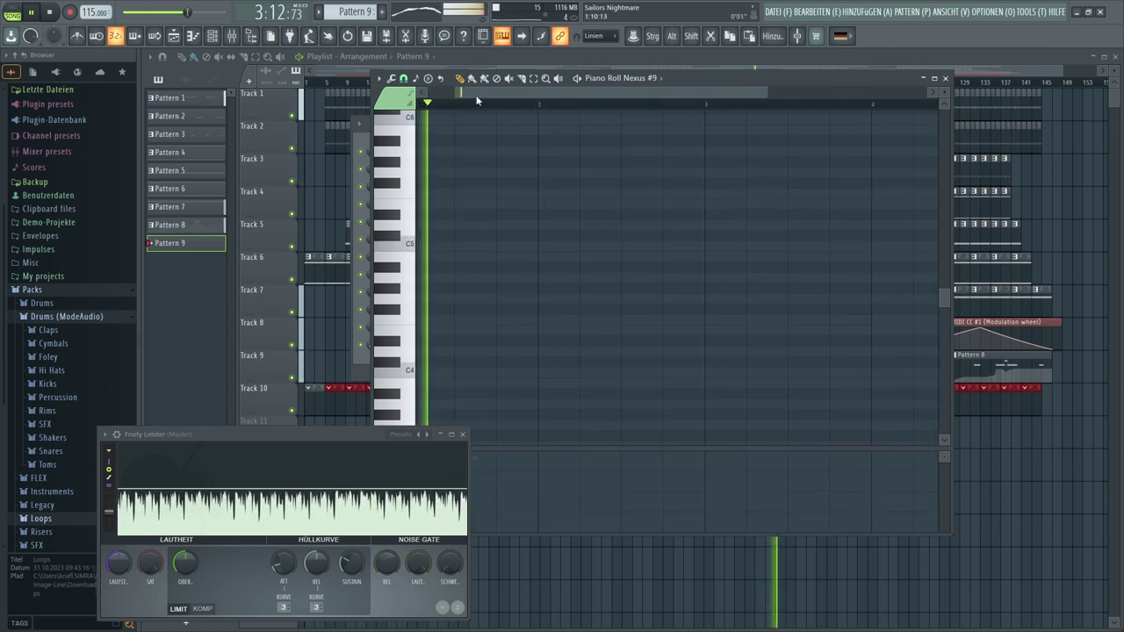
scroll(478, 110, down, 1)
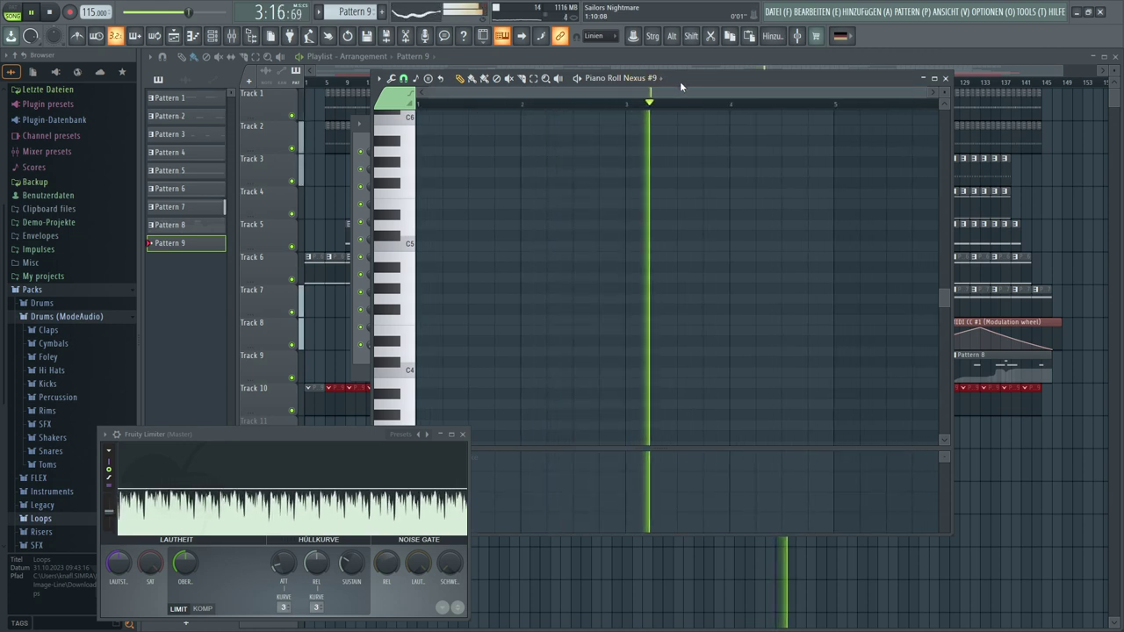
drag(680, 81, 770, 65)
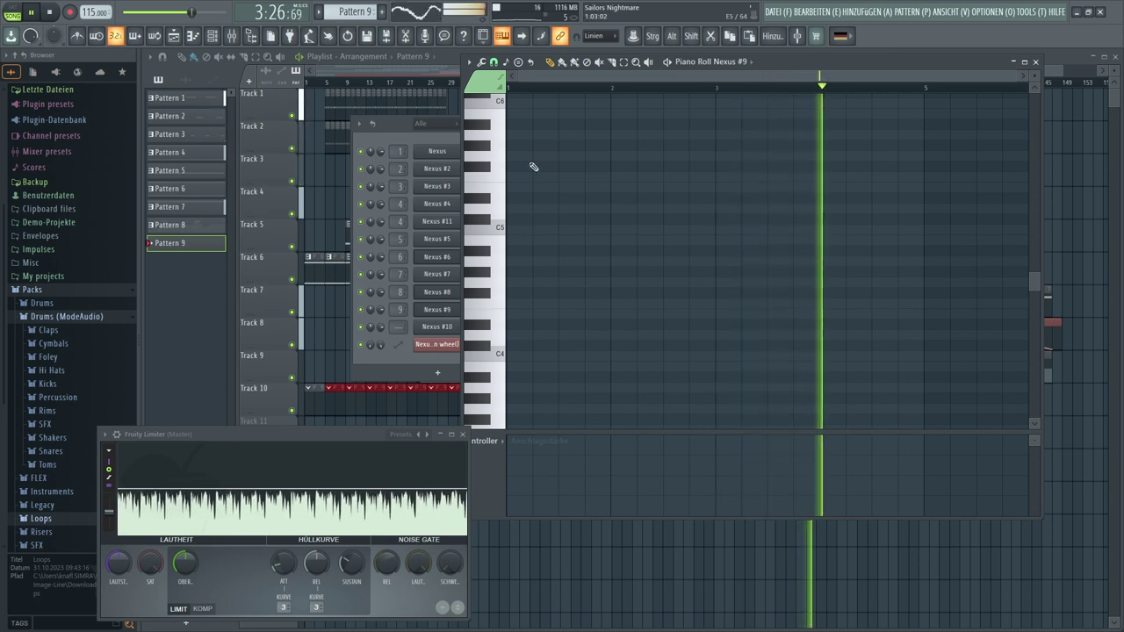
Set the piano roll snap to 1/2 Step and draw an F4 note followed by two short F4 notes at the start of bar 1
click(493, 62)
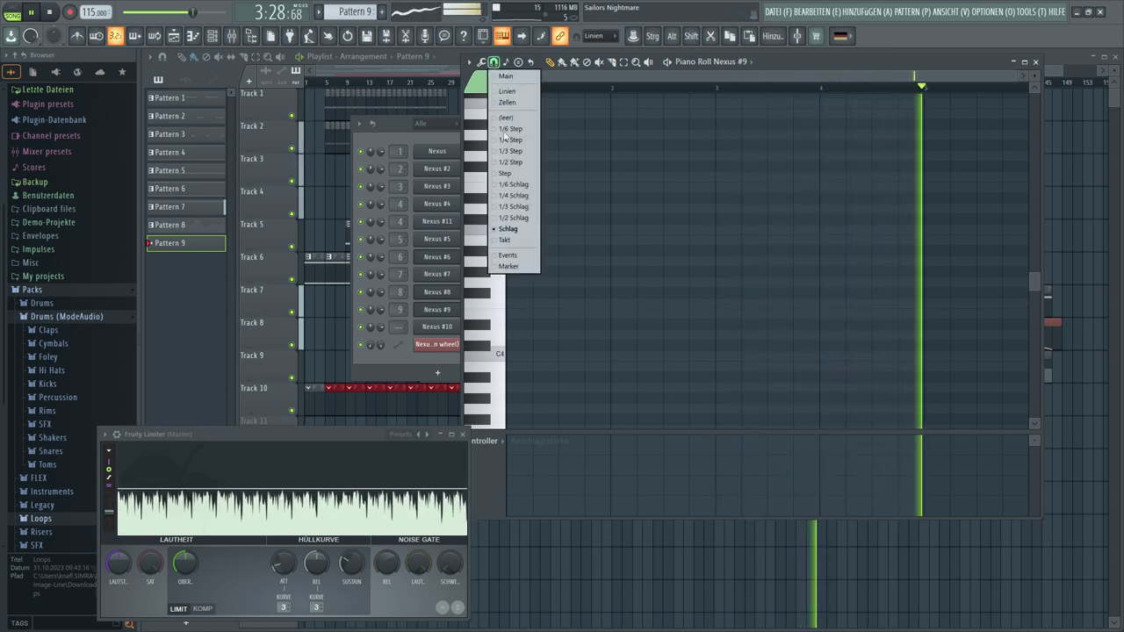
click(505, 159)
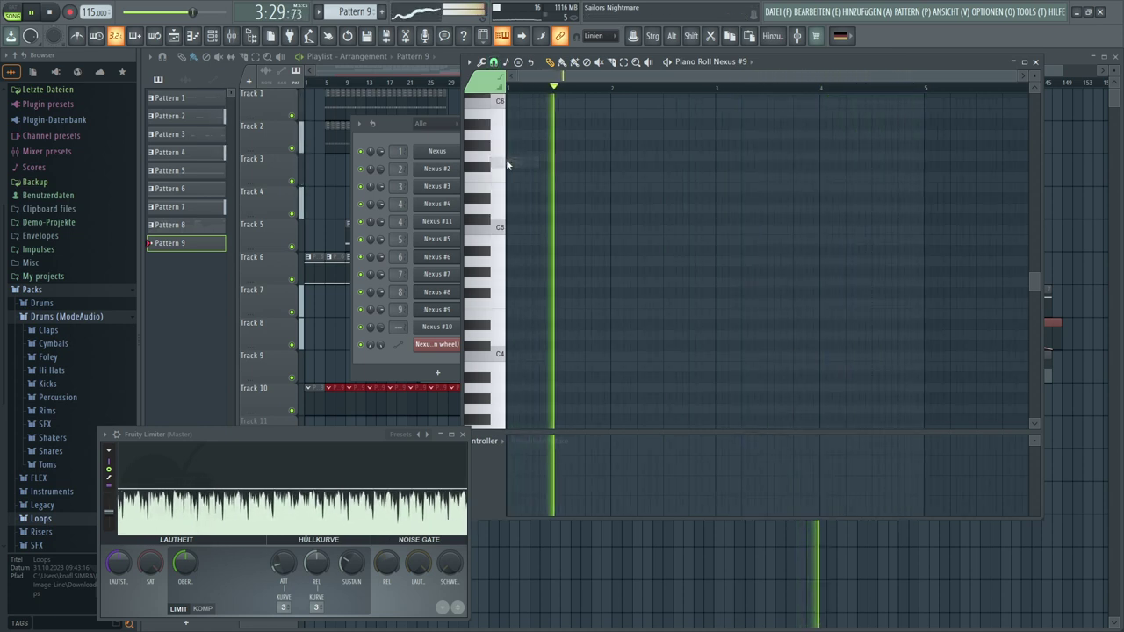
click(513, 306)
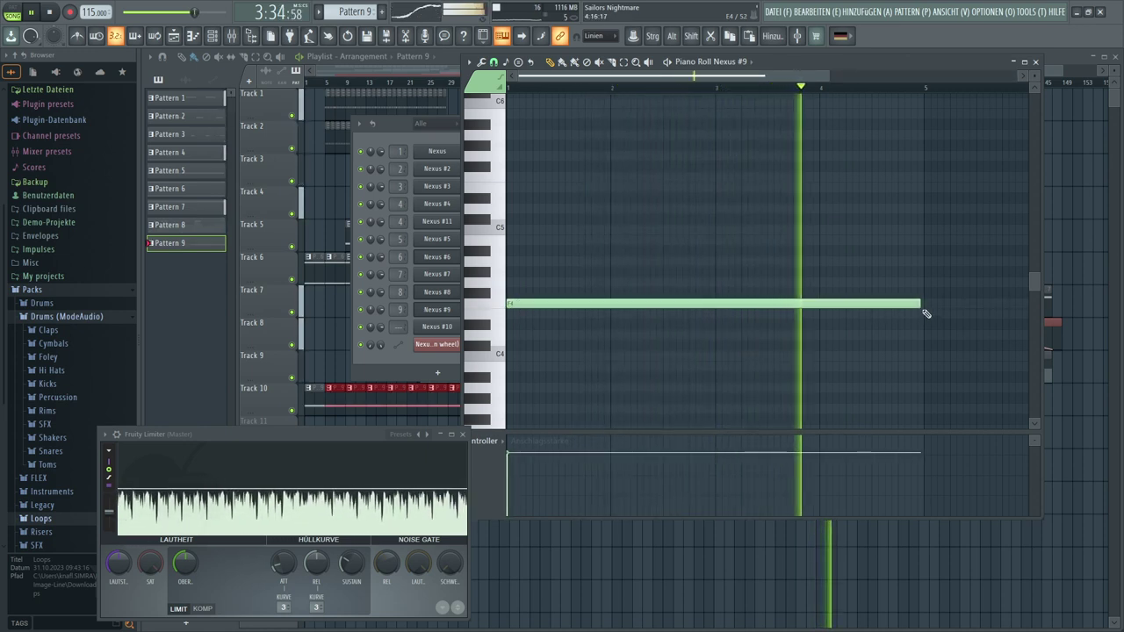
drag(924, 306, 522, 305)
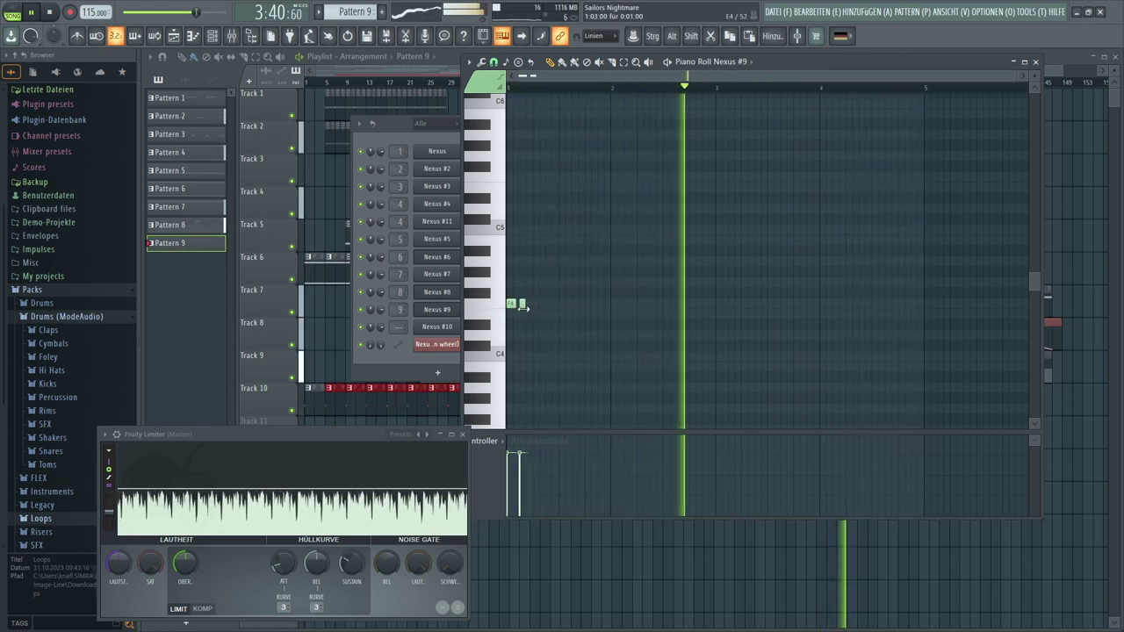
click(527, 306)
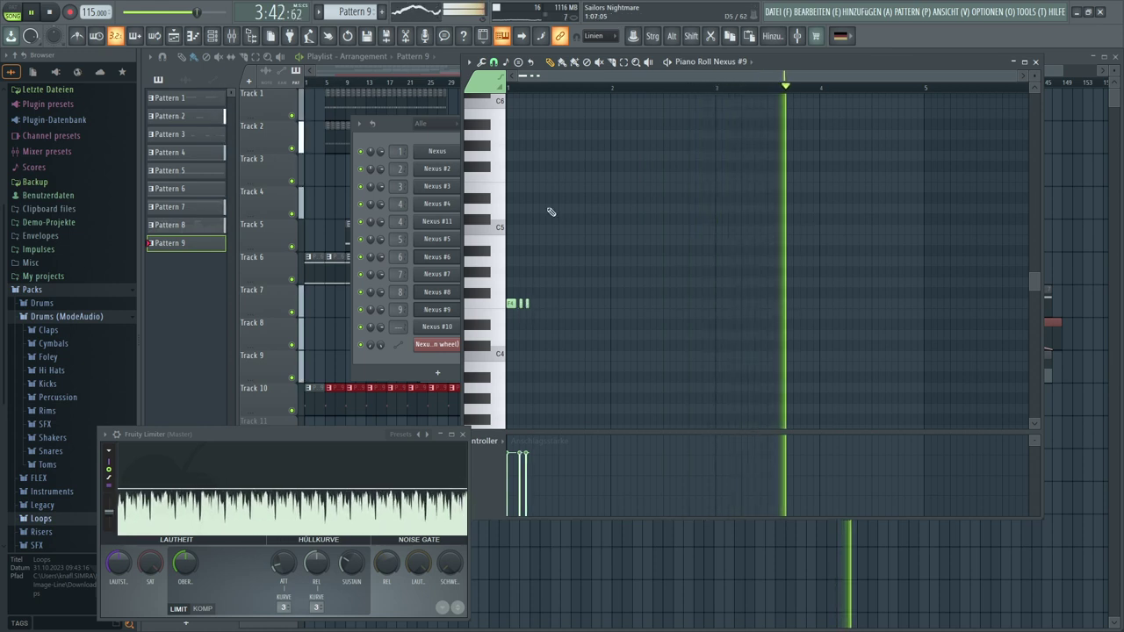
Shift the two short F4 notes in bar 1 one step later
scroll(543, 94, up, 2)
scroll(550, 77, left, 1)
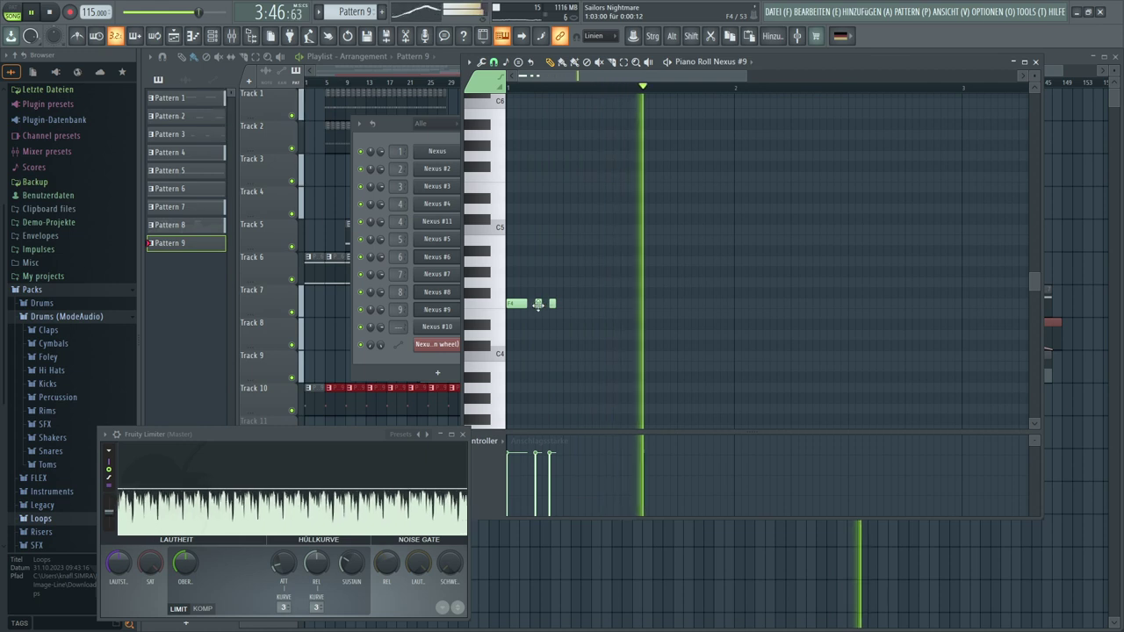
drag(538, 303, 567, 305)
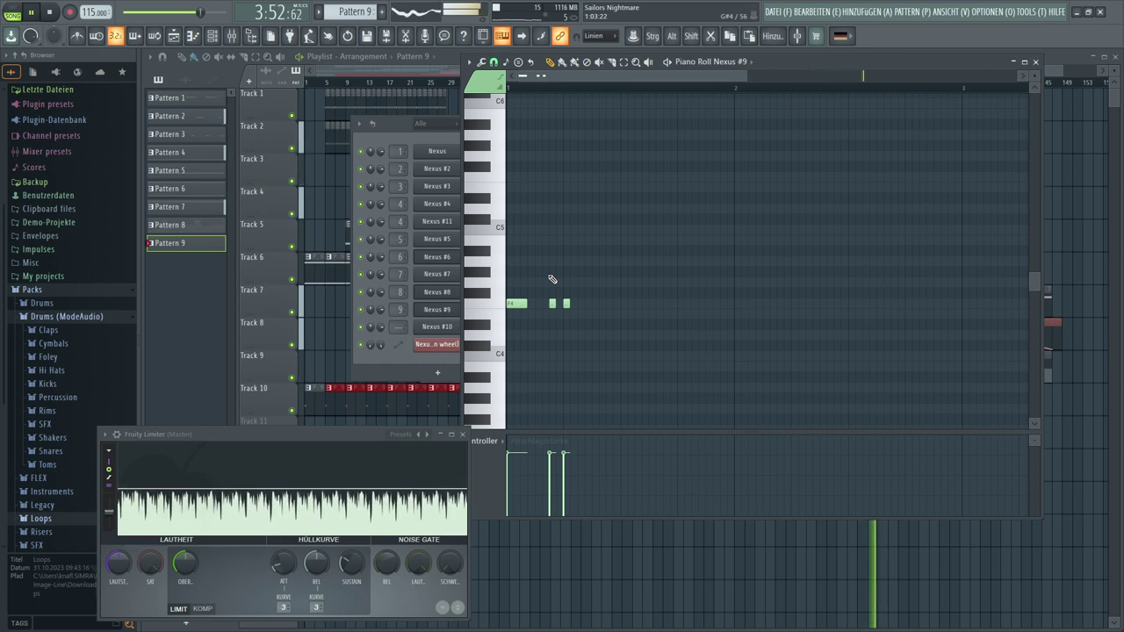
Add short C5, C#5 and C5 notes and a longer closing F4 in the second half of bar 1
click(495, 228)
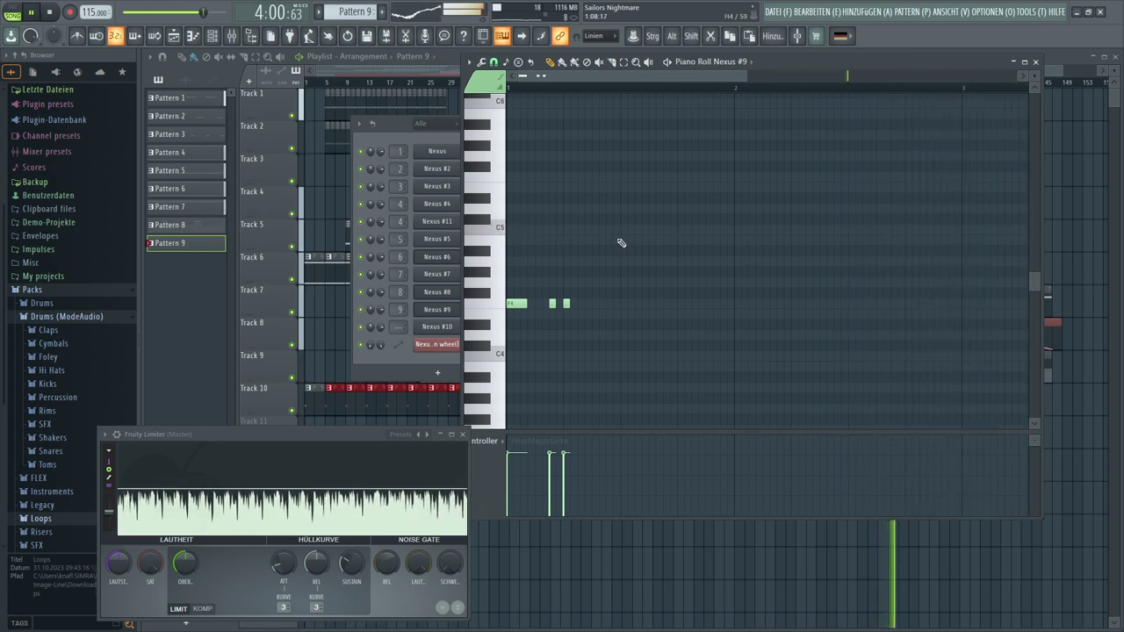
click(651, 219)
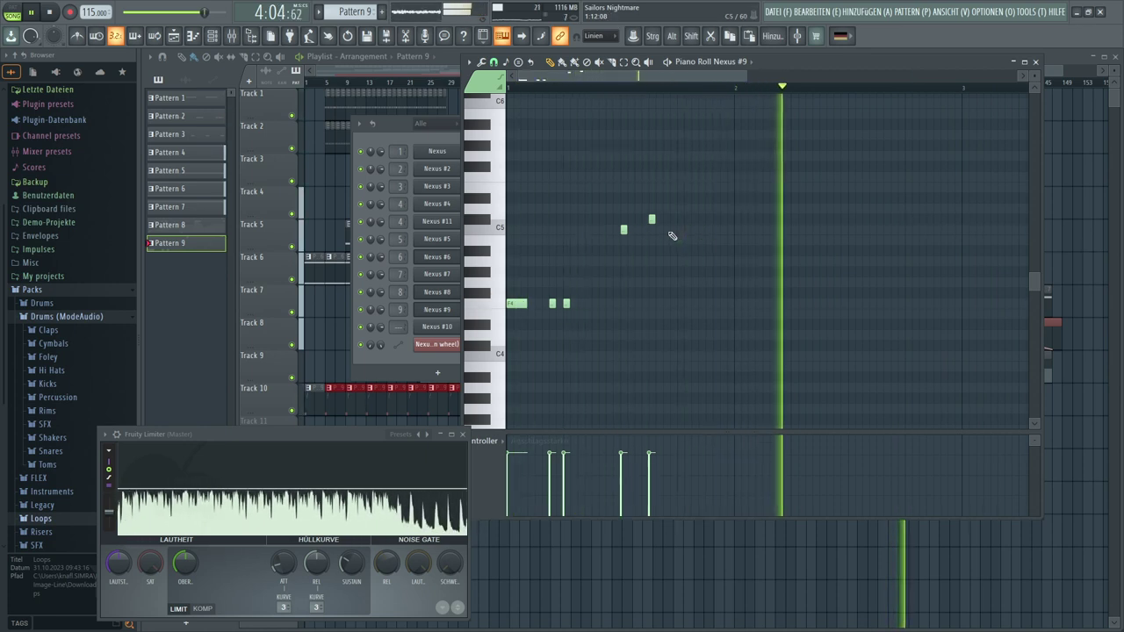
click(667, 230)
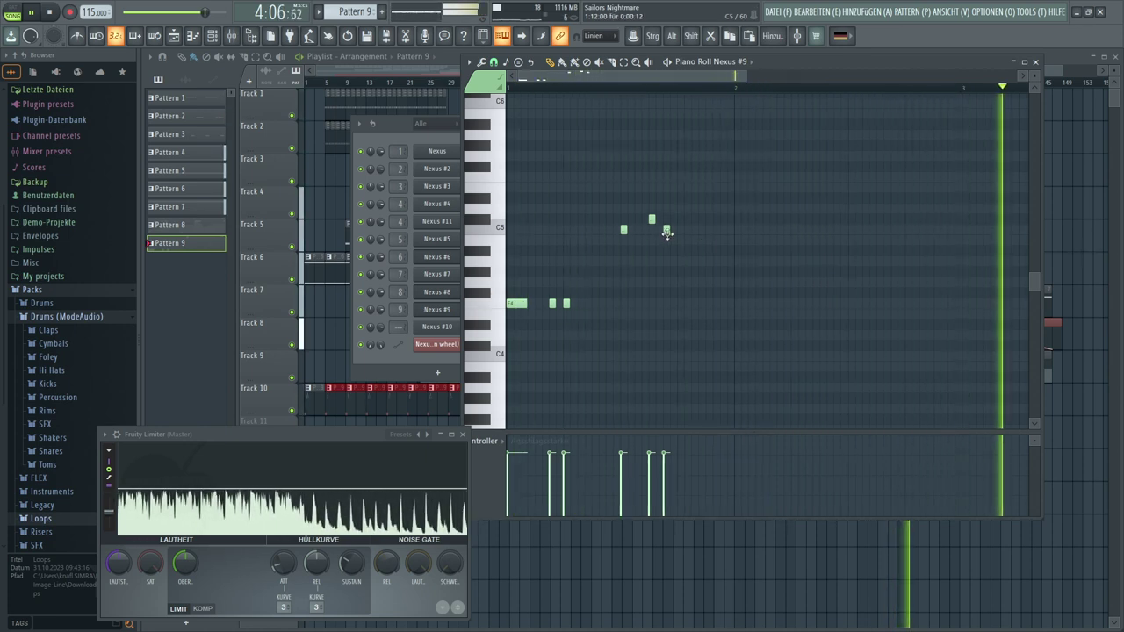
click(707, 304)
drag(708, 304, 686, 307)
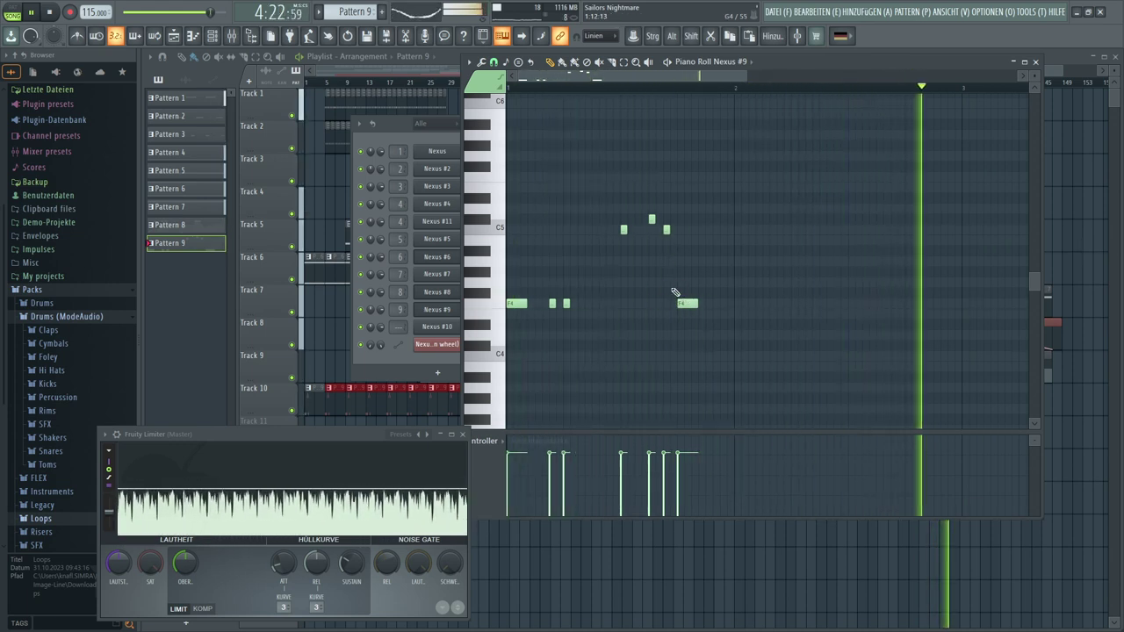
Shift the C5, C#5, C5 group later in bar 1, lengthen its notes and move the closing F4 to the start of bar 2
drag(604, 195, 740, 333)
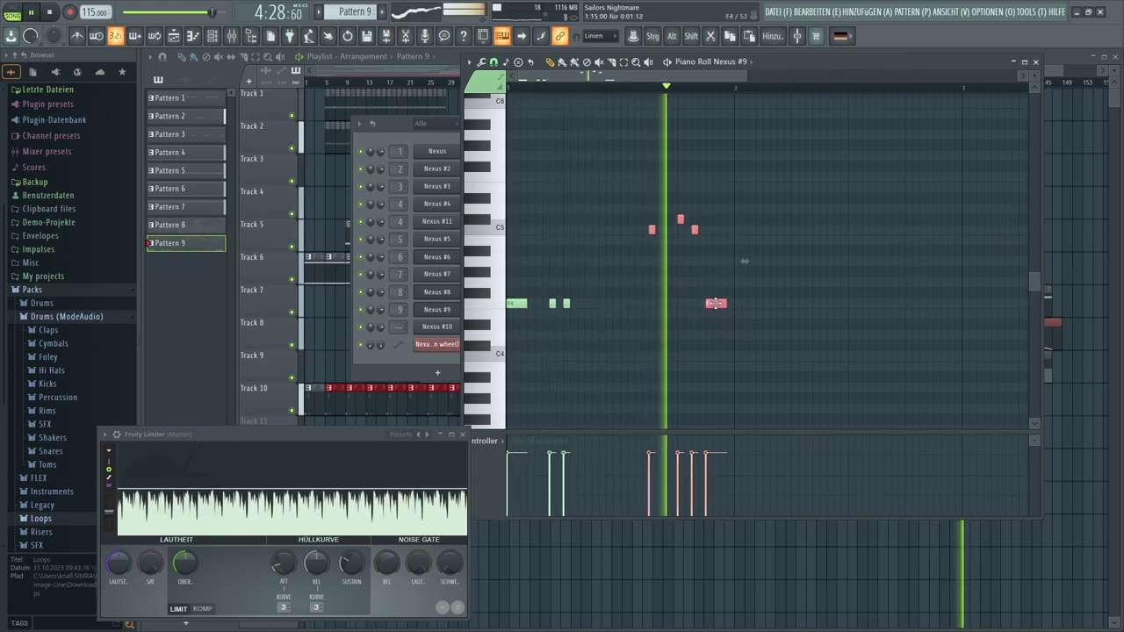
click(707, 264)
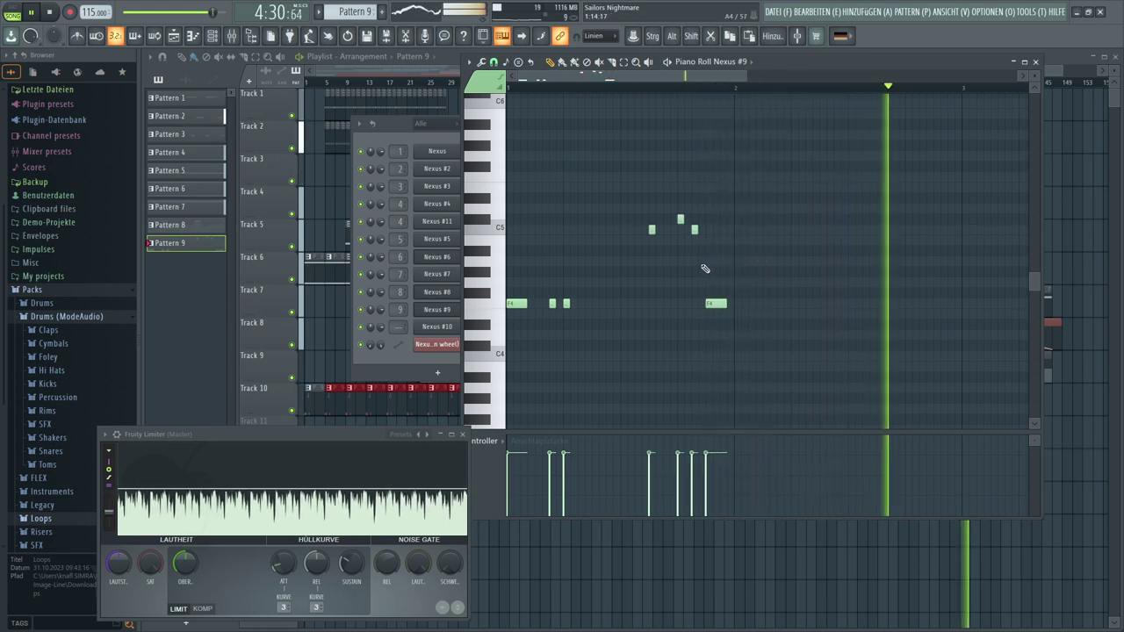
drag(685, 220, 692, 218)
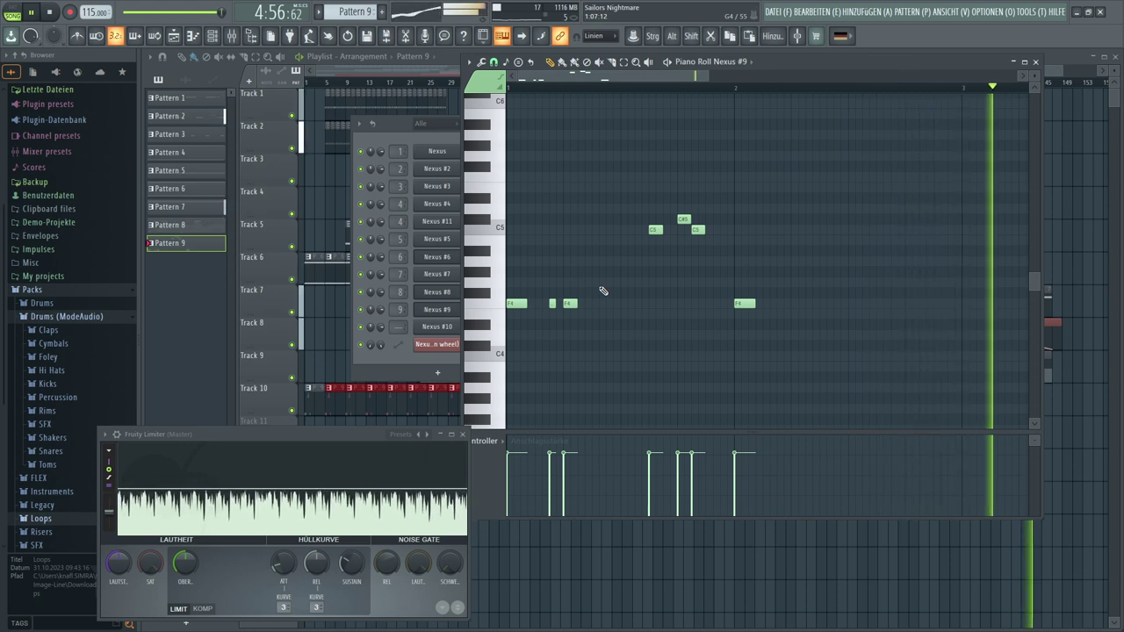
Copy the melody phrase to bar 3, raise the copy's first C5 to C#5 and lengthen that note
drag(694, 80, 747, 81)
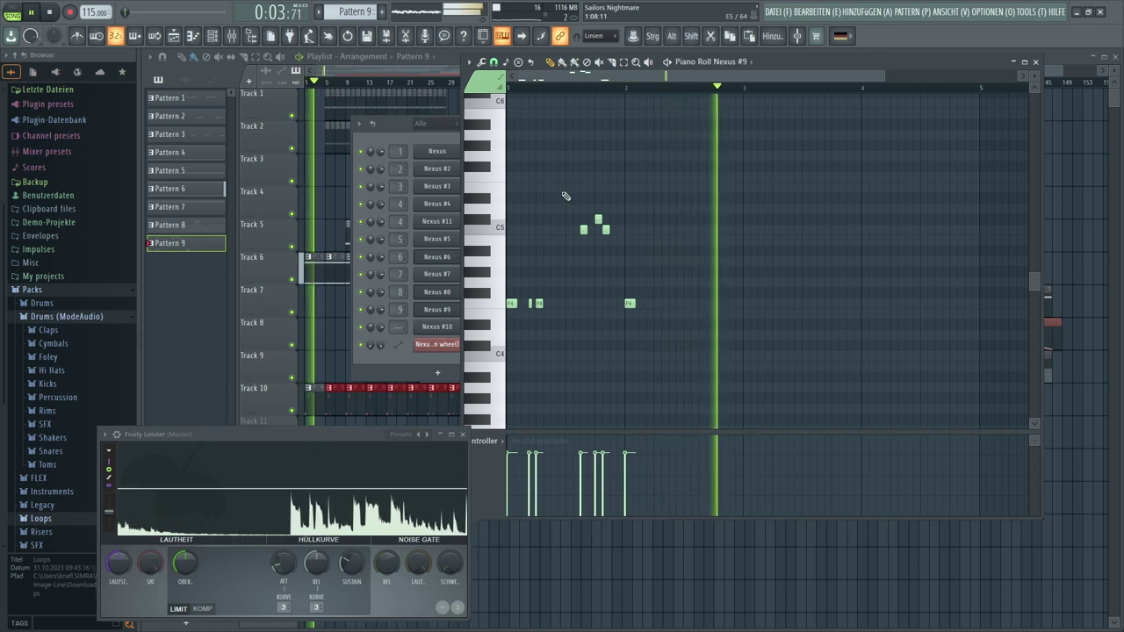
drag(654, 194, 746, 302)
click(755, 279)
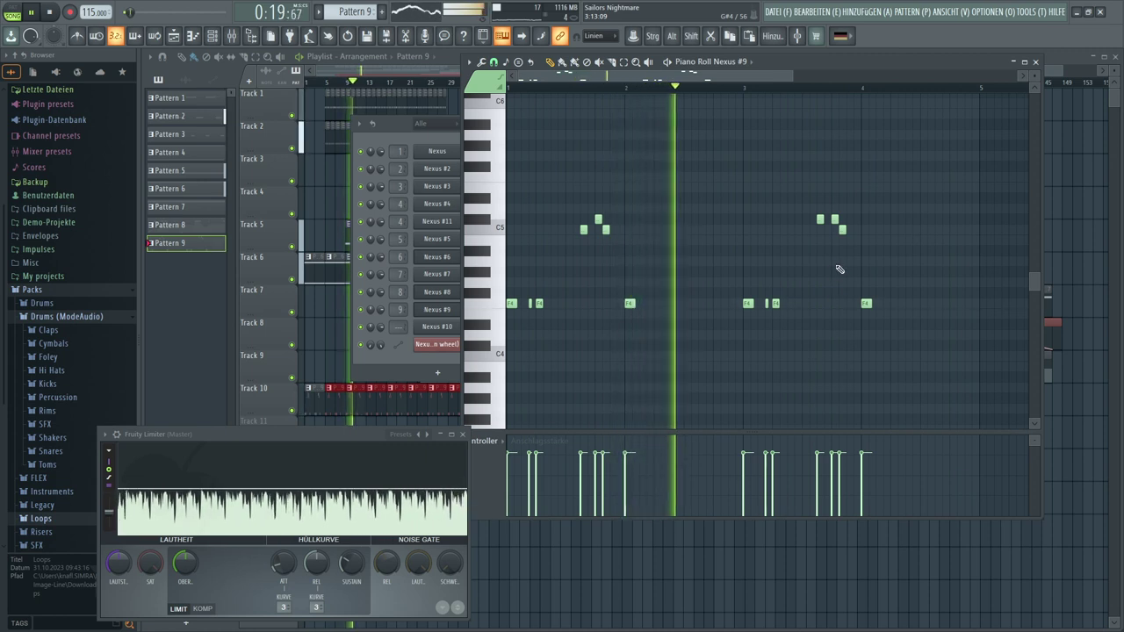
drag(834, 219, 840, 230)
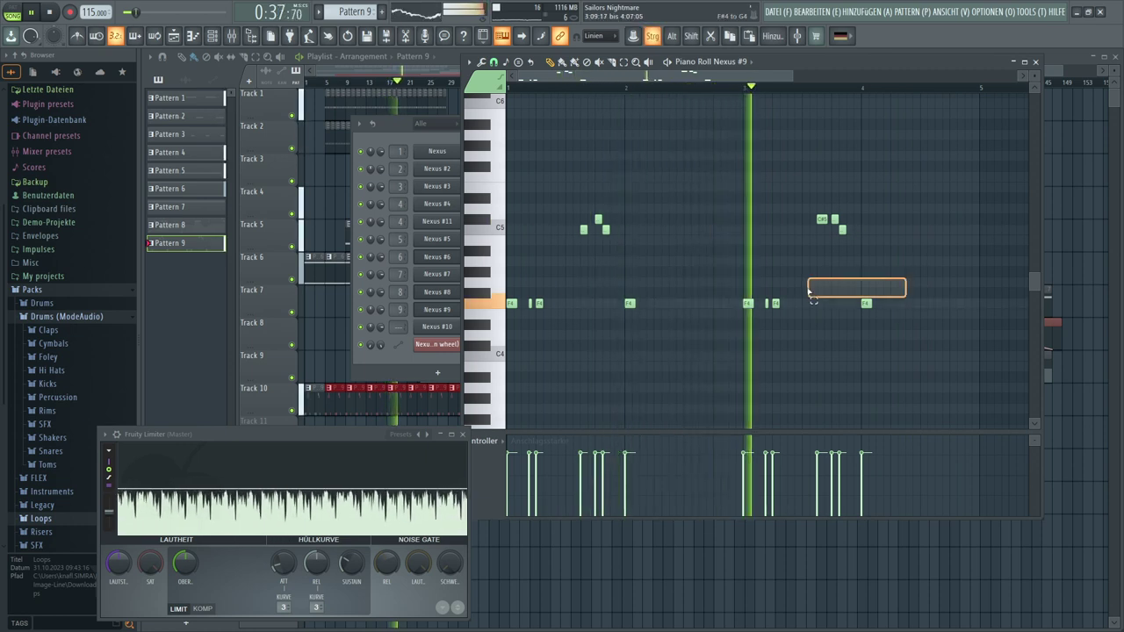
Duplicate all the melody notes one octave higher and lower the velocity of the copies
drag(897, 338, 513, 110)
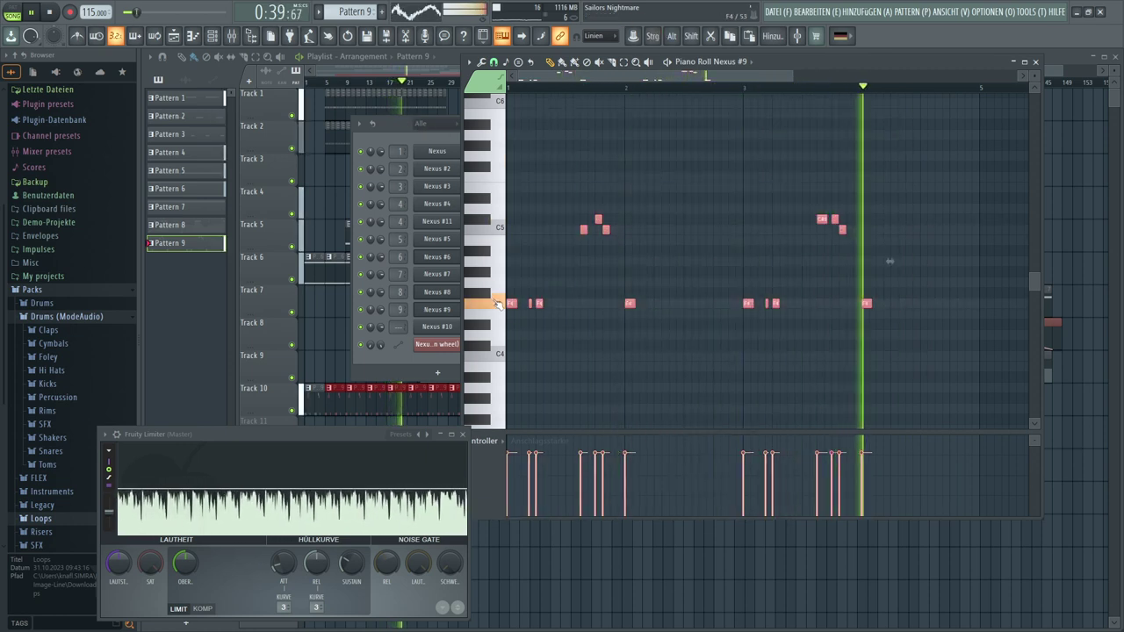
drag(507, 303, 479, 177)
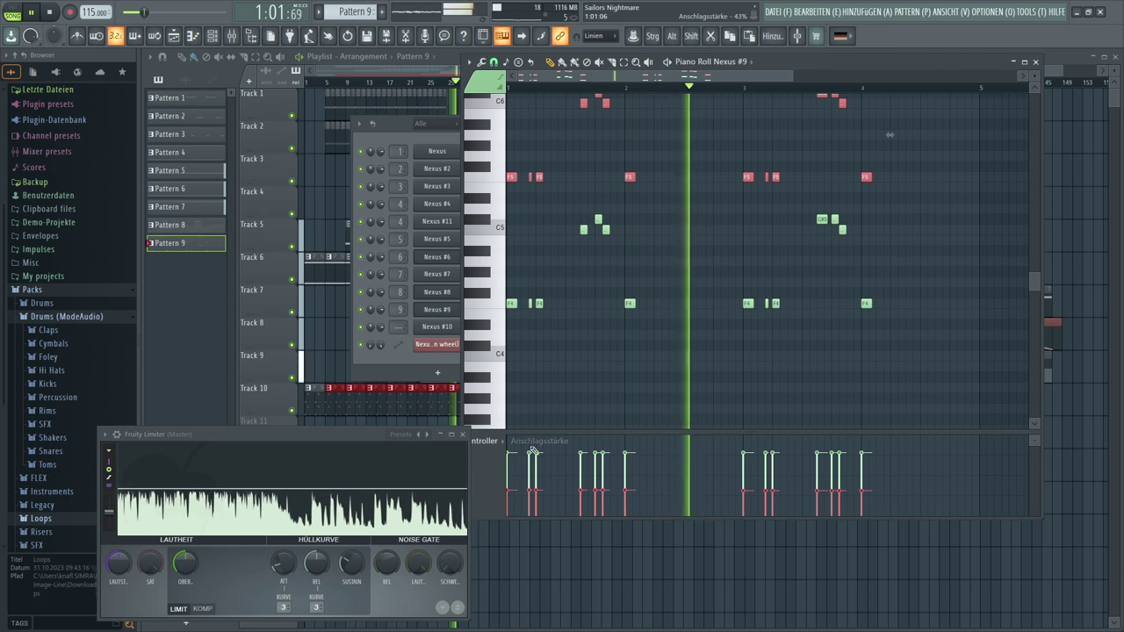
scroll(627, 369, up, 2)
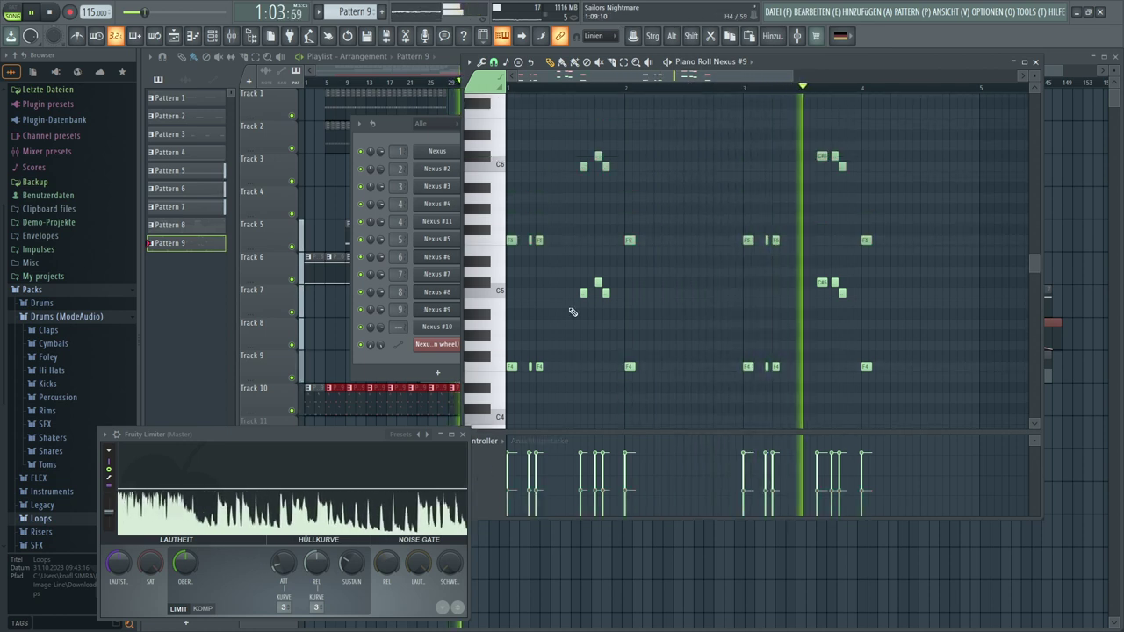
Audition the Nexus #9 lead presets from Dance Saw 2 through Dance Saw 8, then return to the piano roll
click(429, 312)
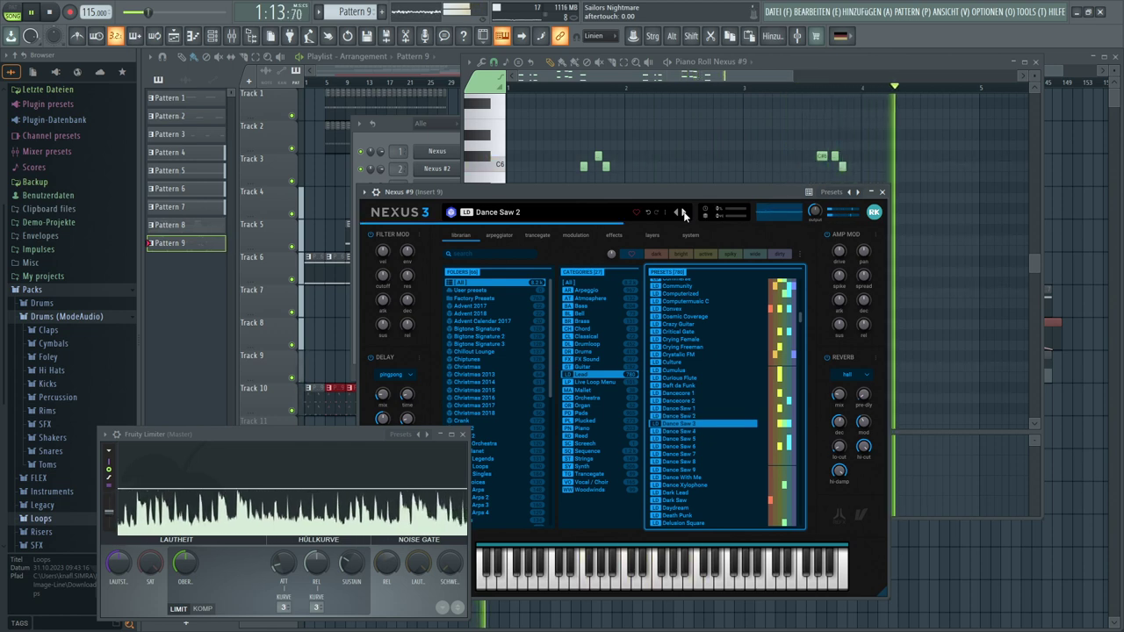
click(684, 213)
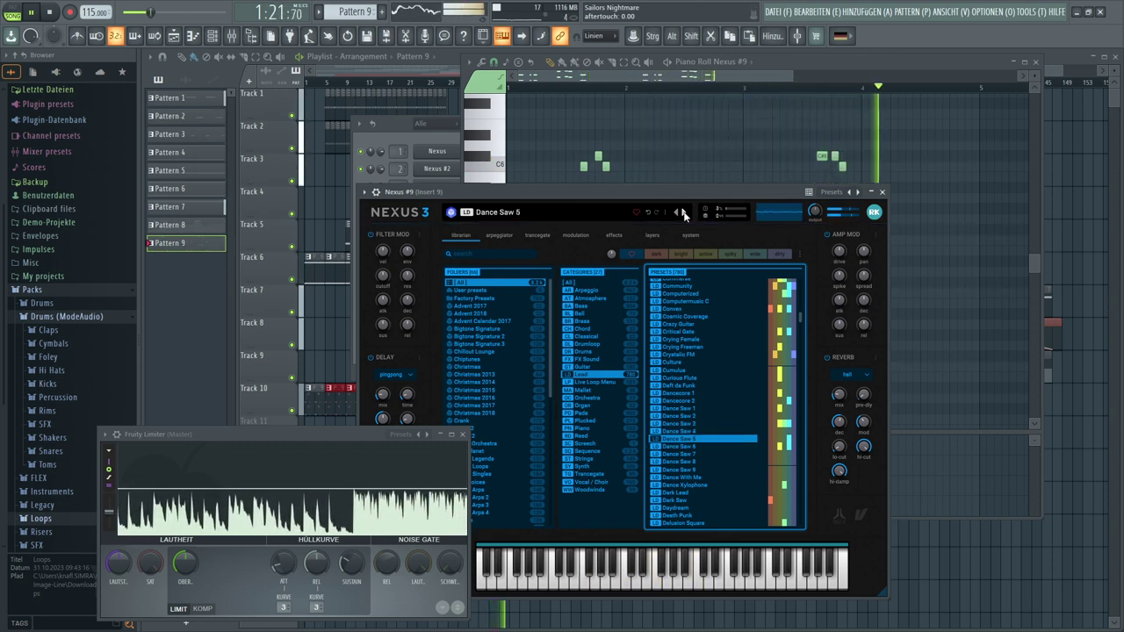
click(684, 214)
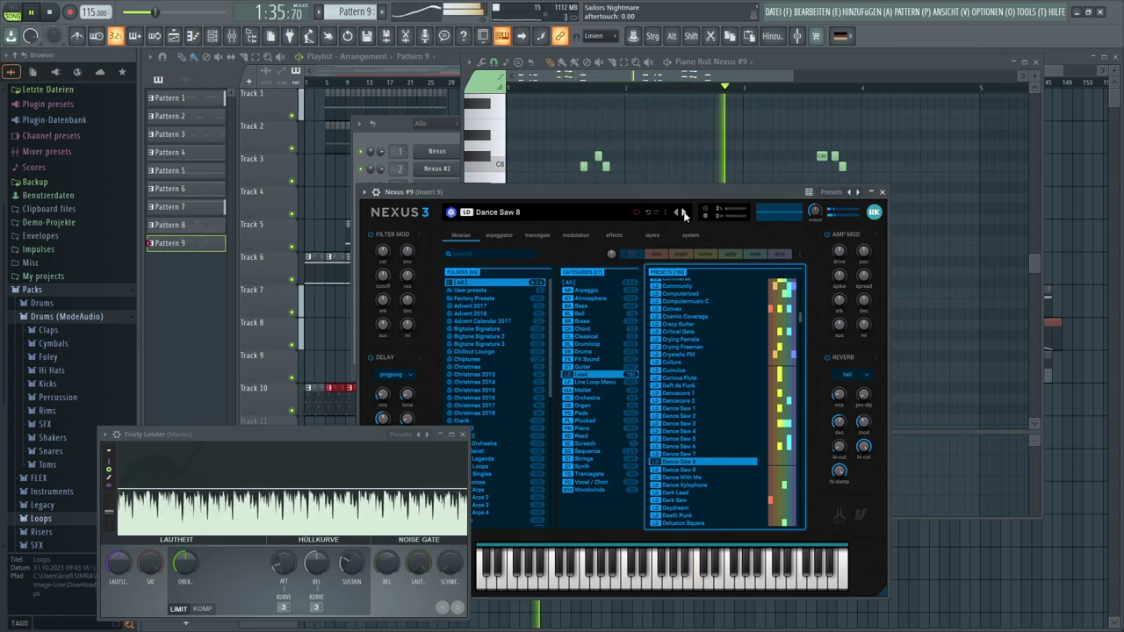
click(677, 150)
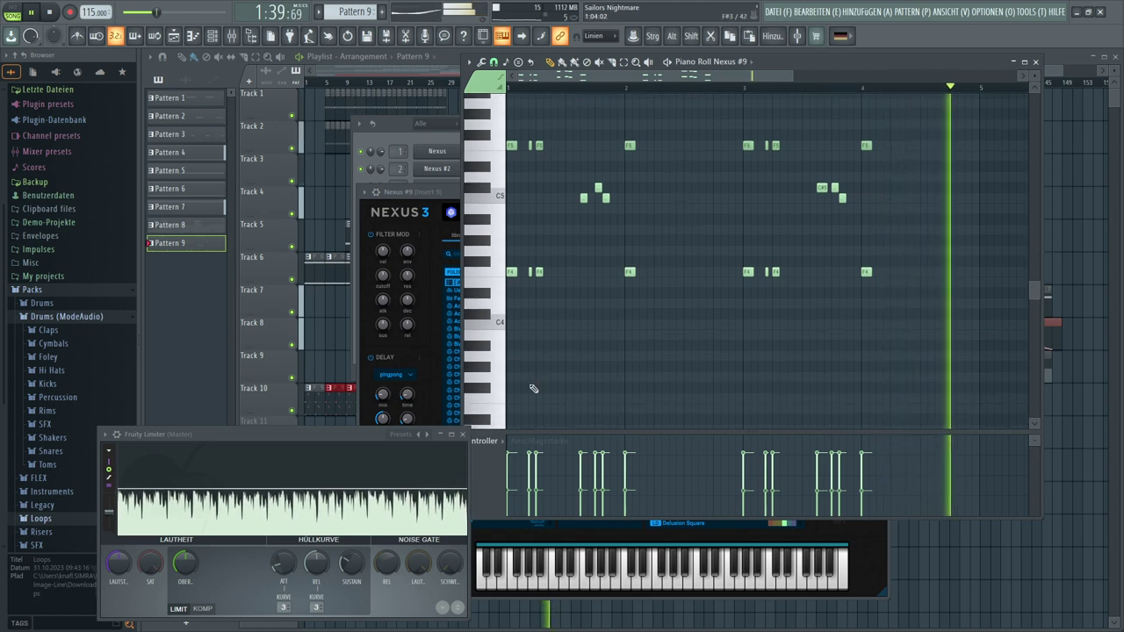
Add F4 notes on beat 3 of bars 1 and 3 and on beats 2, 3 and 4 of bar 2
scroll(518, 369, down, 3)
click(504, 308)
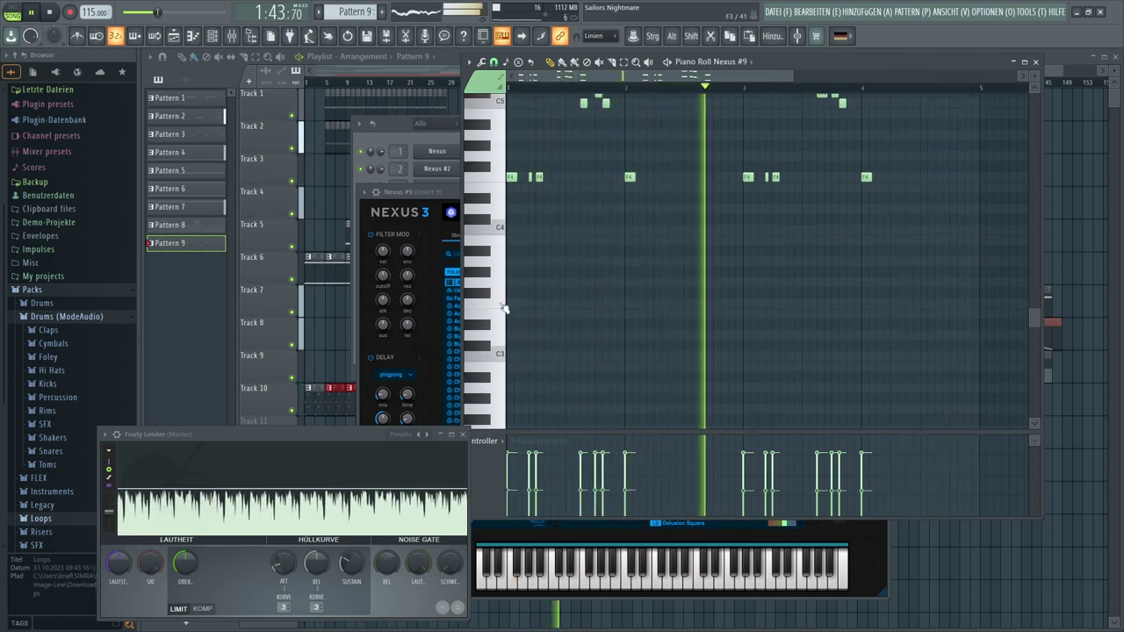
scroll(517, 307, up, 3)
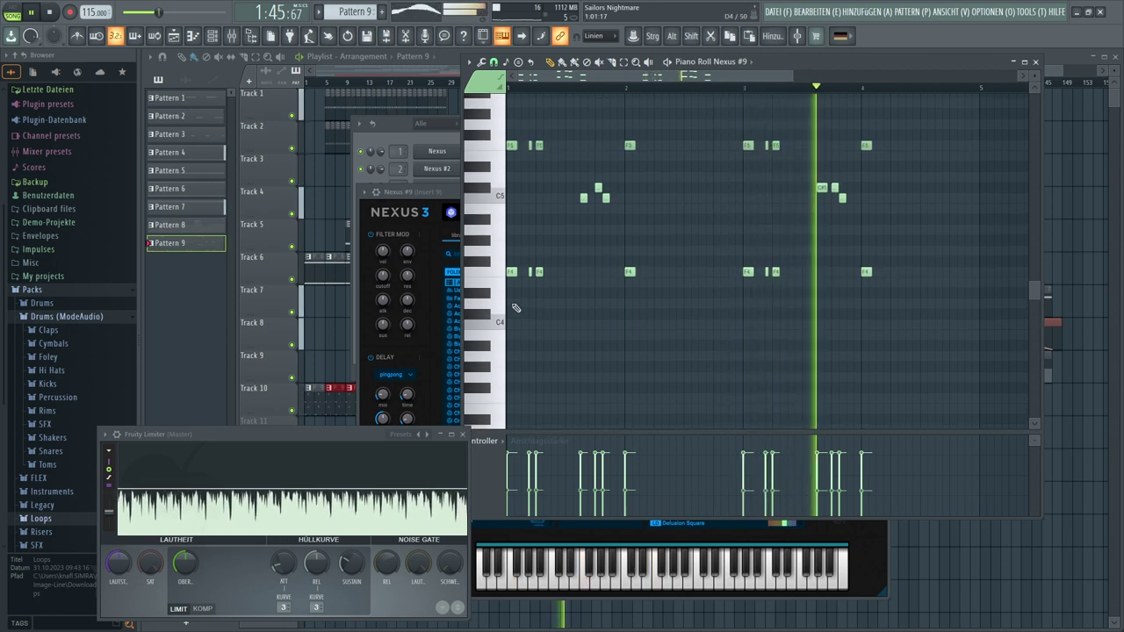
scroll(566, 298, up, 2)
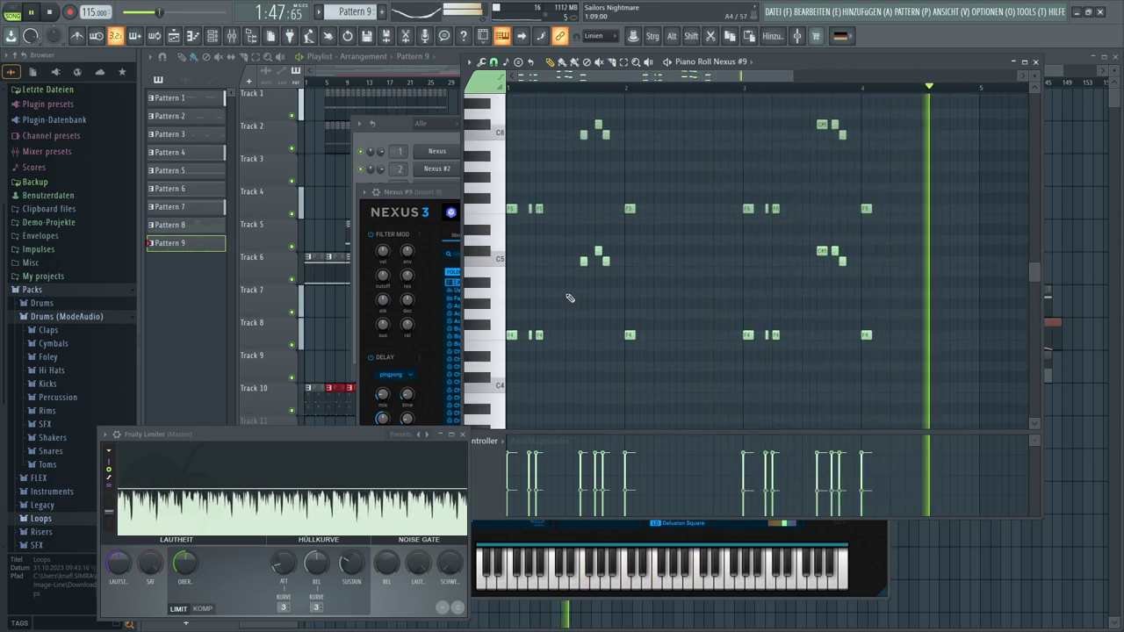
click(571, 334)
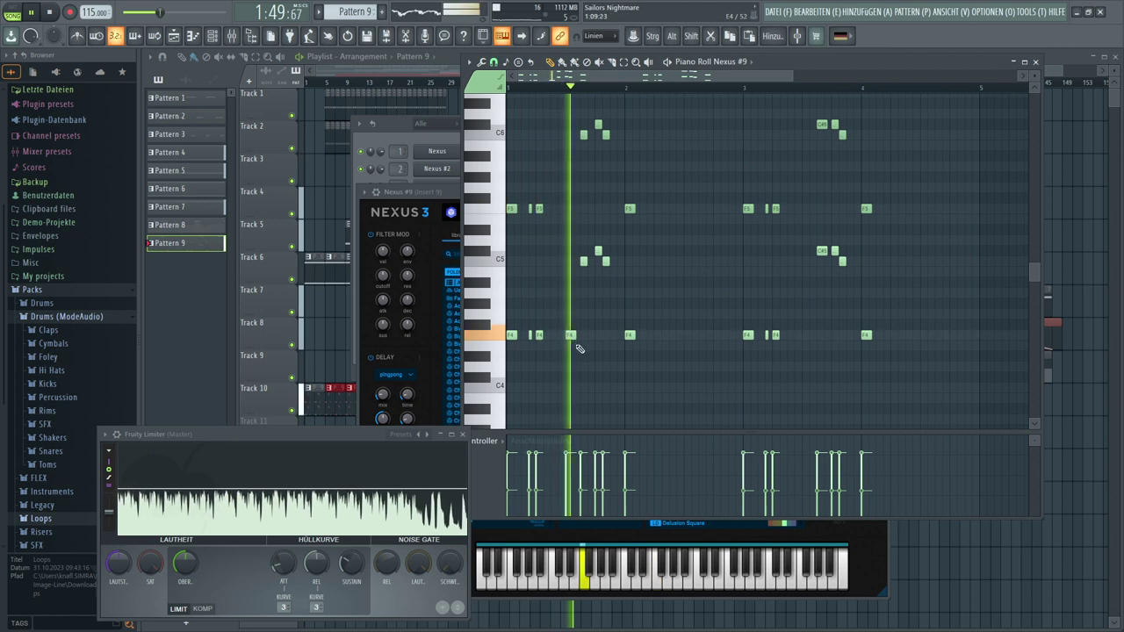
click(659, 334)
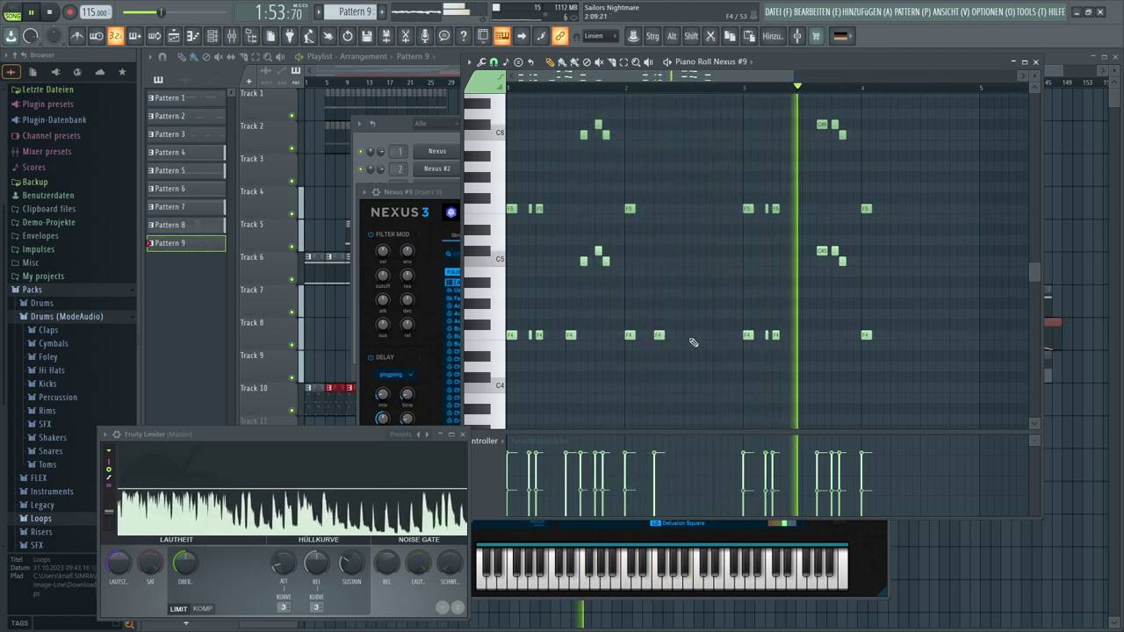
click(691, 335)
click(718, 335)
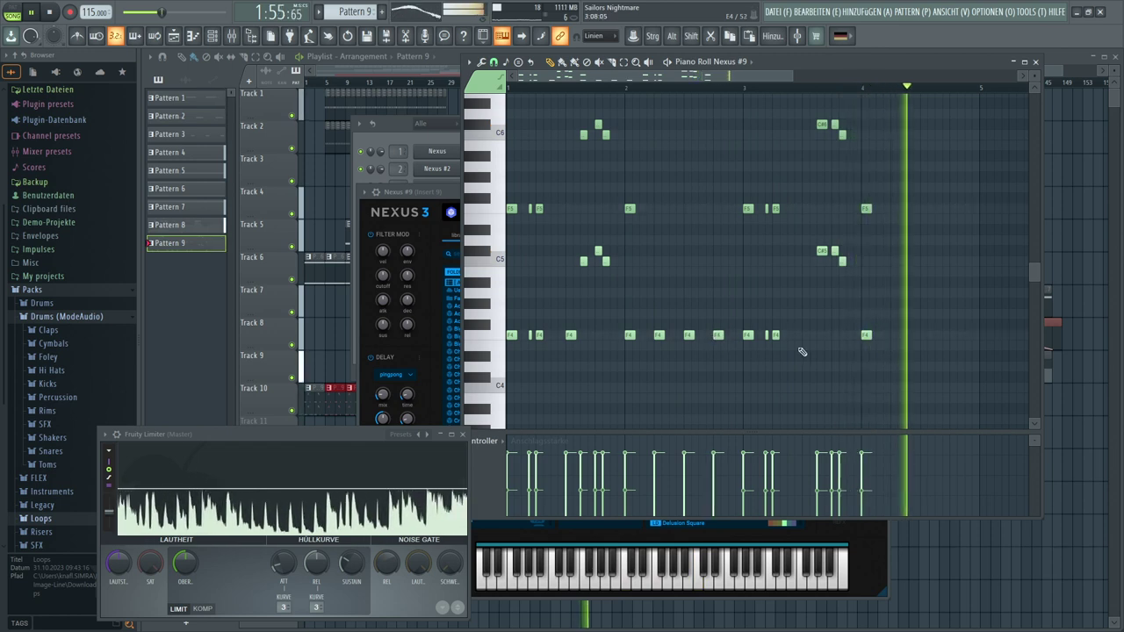
click(806, 335)
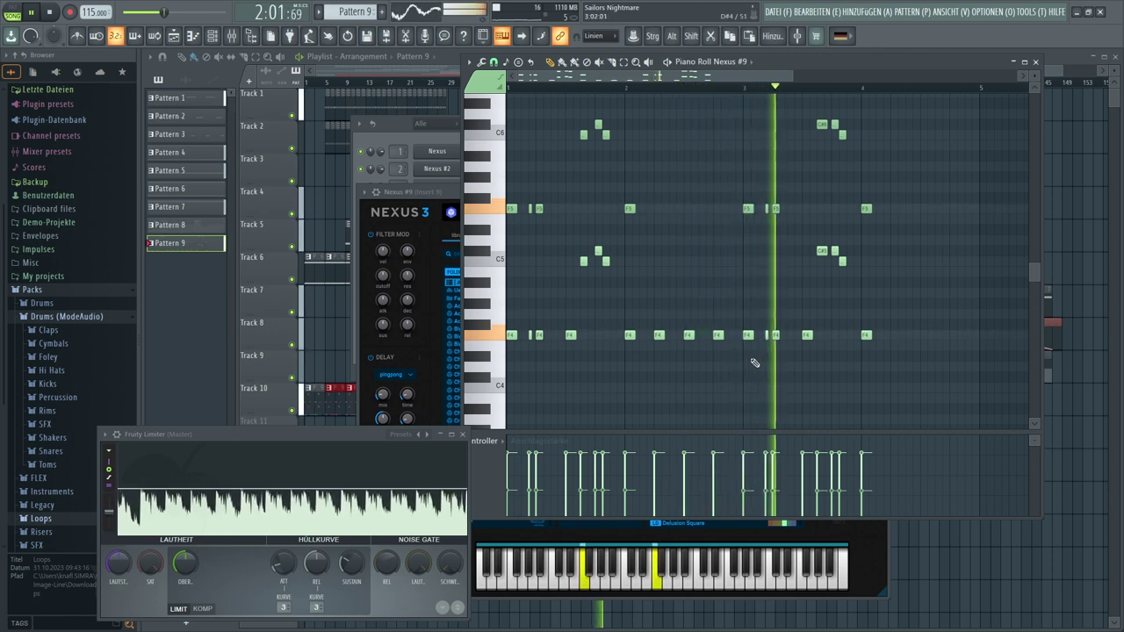
Delete the three F4 notes on beats 2 to 4 of bar 2
drag(727, 358, 631, 332)
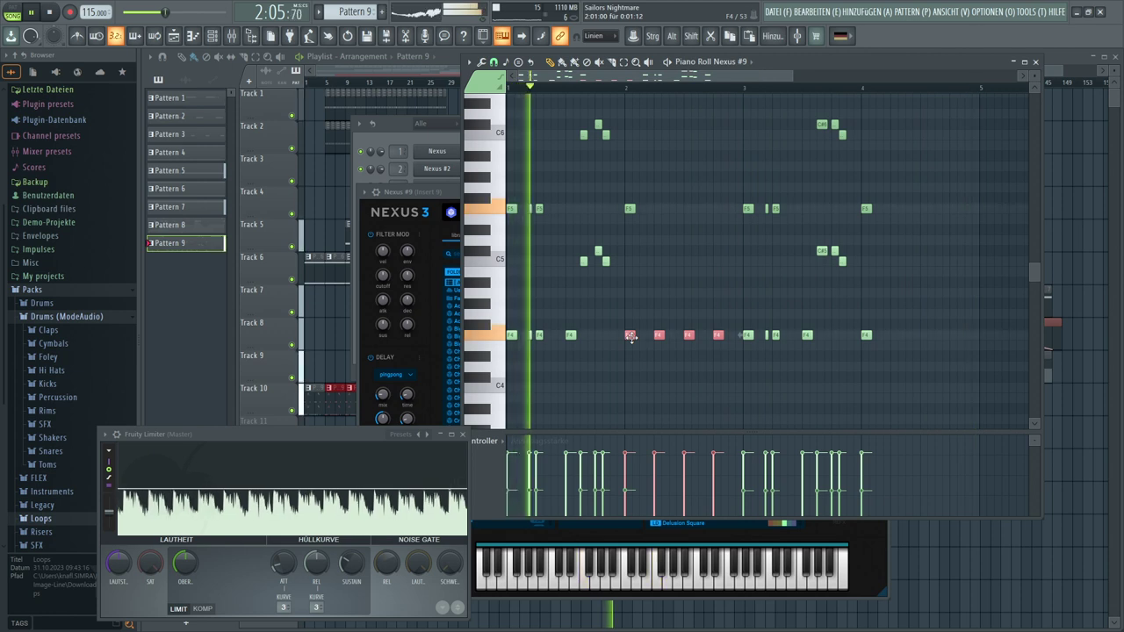
click(650, 349)
mouse_move(650, 350)
mouse_down()
mouse_move(682, 334)
mouse_move(720, 336)
mouse_move(695, 349)
mouse_up()
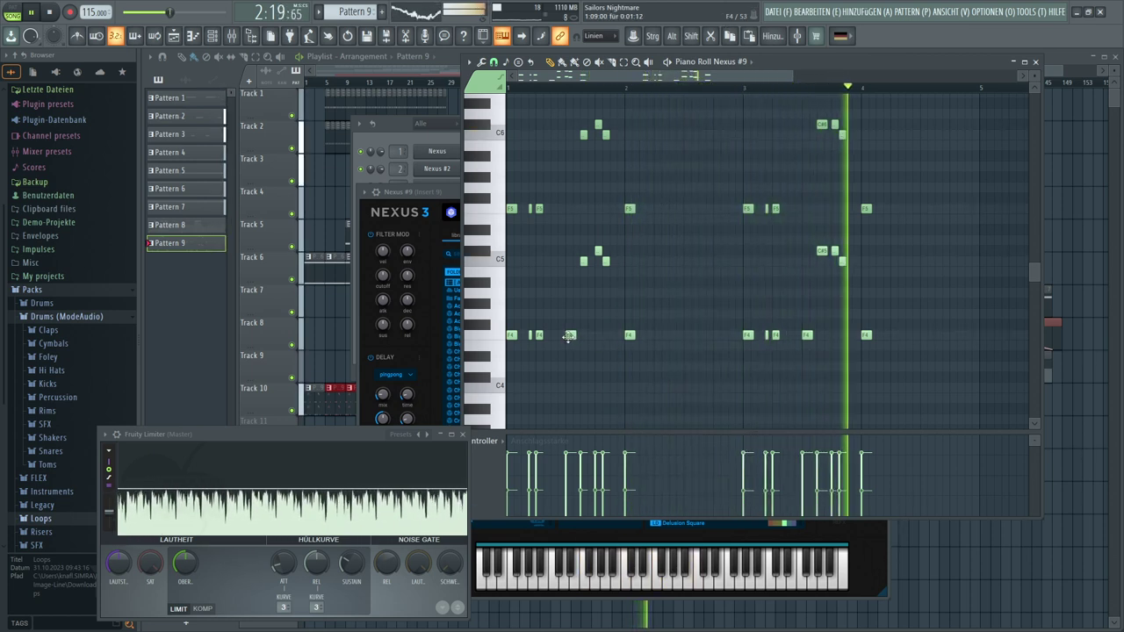
Raise the F4 note on beat 3 of bar 1 to G#5
drag(569, 336, 497, 330)
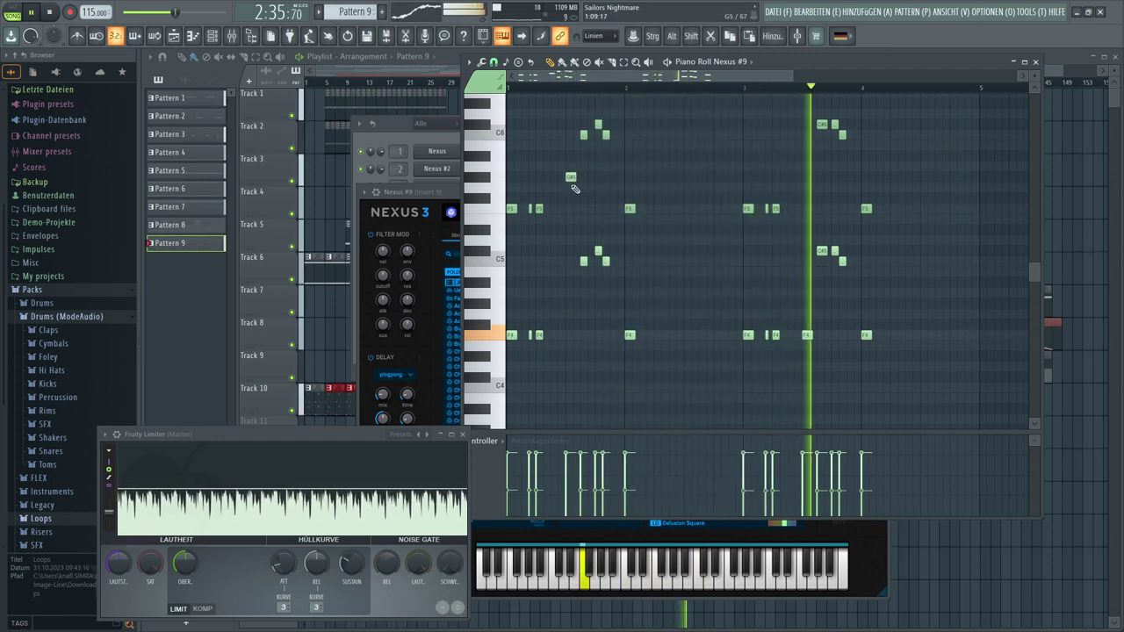
scroll(594, 201, up, 3)
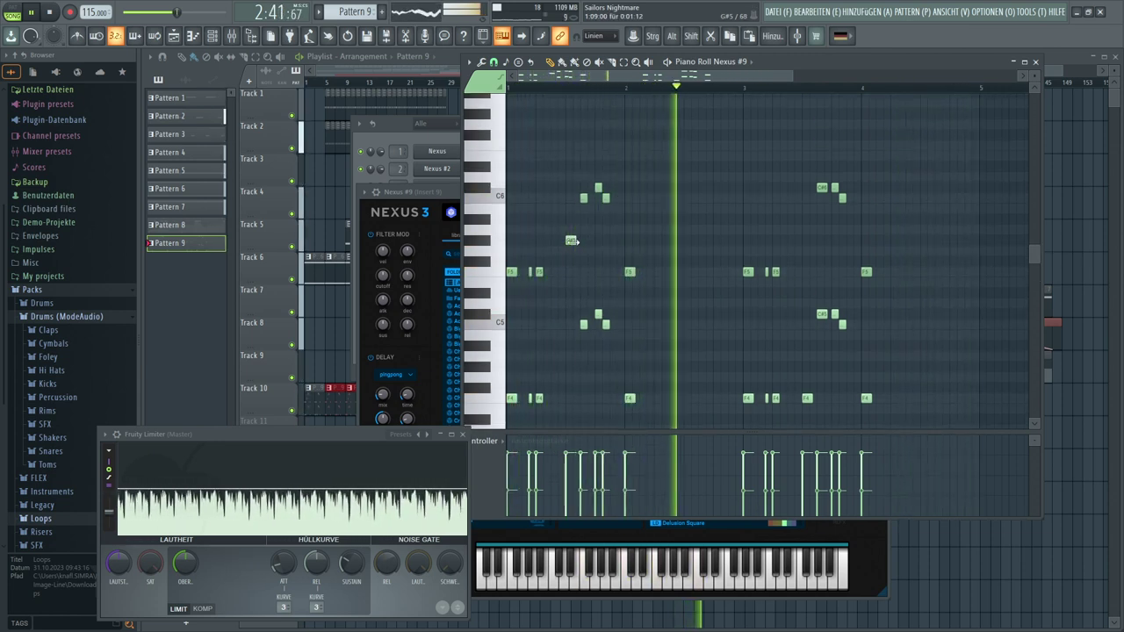
Add G#5 notes midway between beats 2 and 3 of bar 3 and on beat 2 of bar 4, and an F5 on beat 3 of bar 4
scroll(587, 226, up, 2)
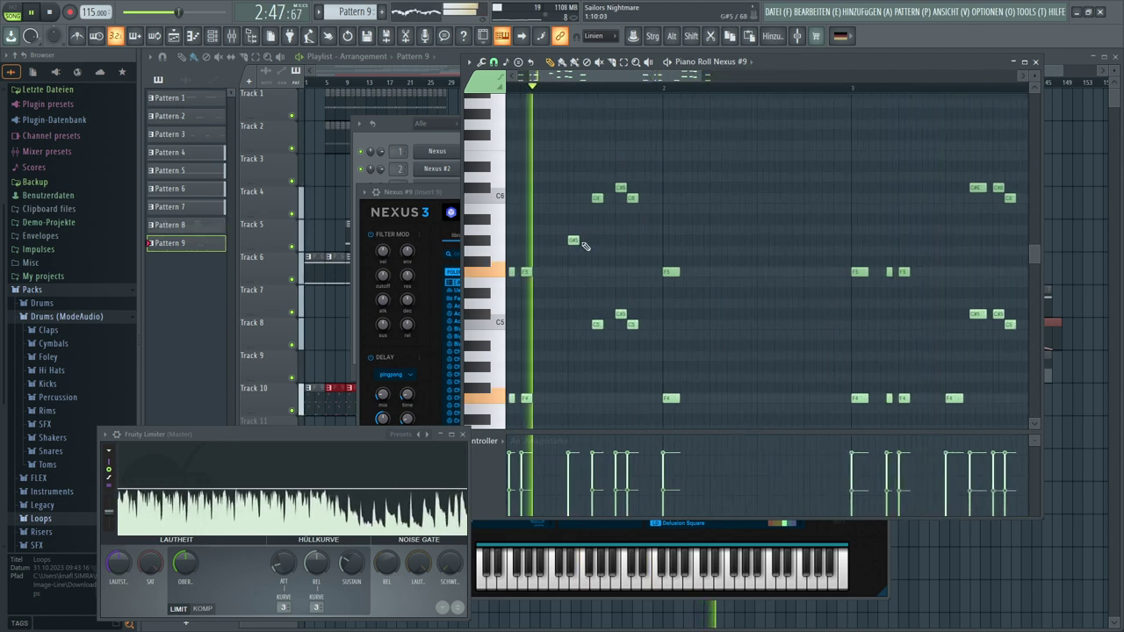
click(485, 243)
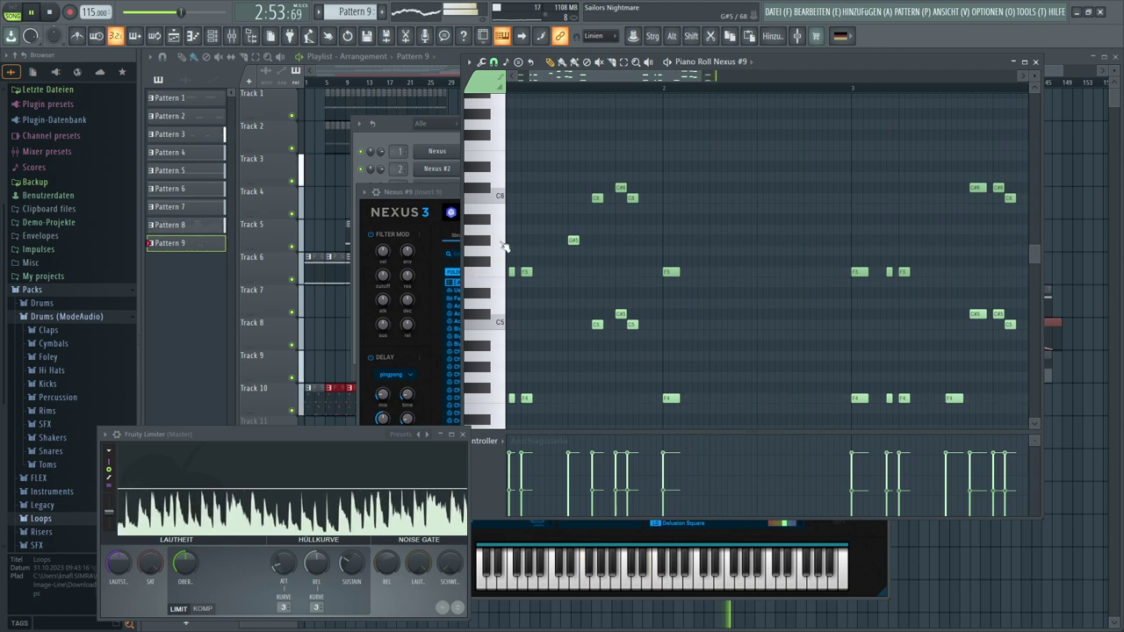
click(924, 240)
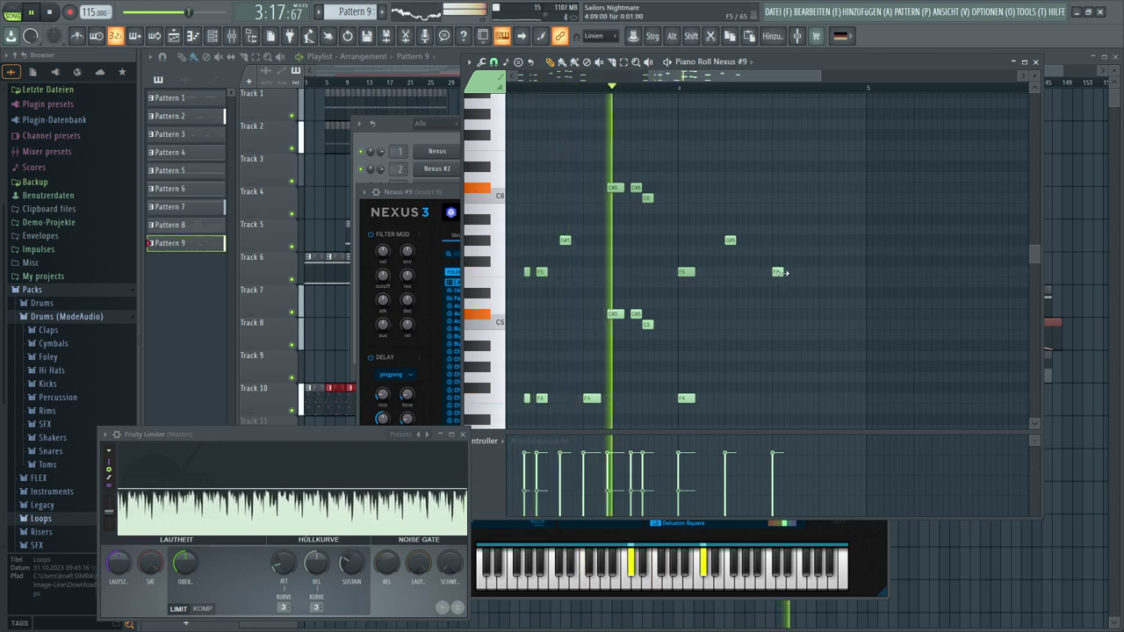
Move the last F5 note in bar 4 half a beat earlier to step 7 and lower it an octave to F4
drag(781, 272, 758, 273)
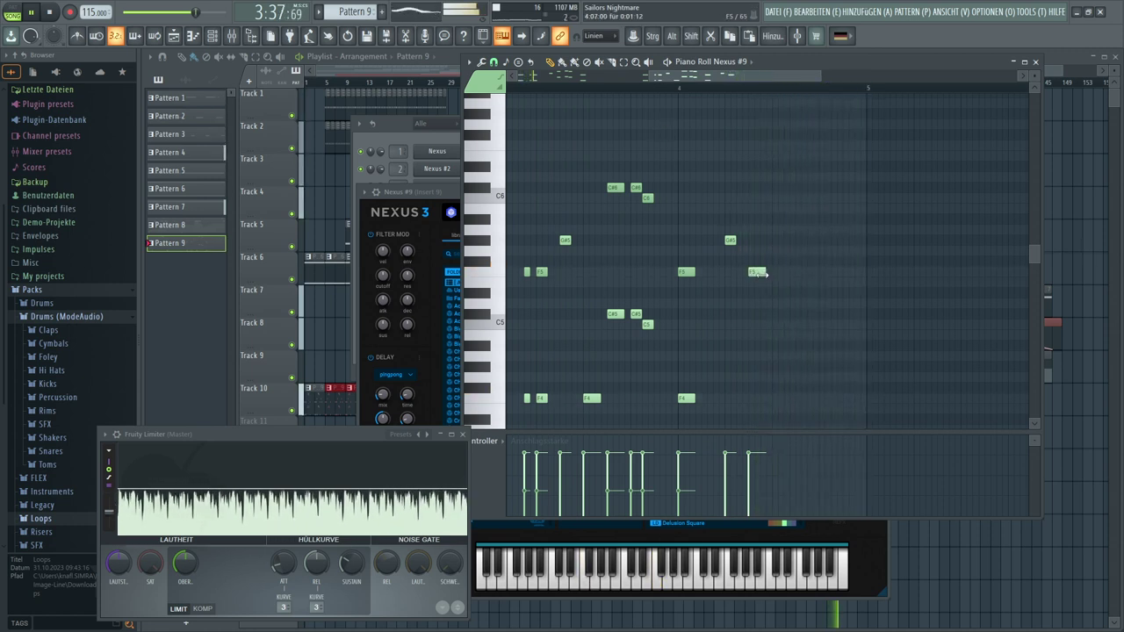
scroll(761, 263, down, 3)
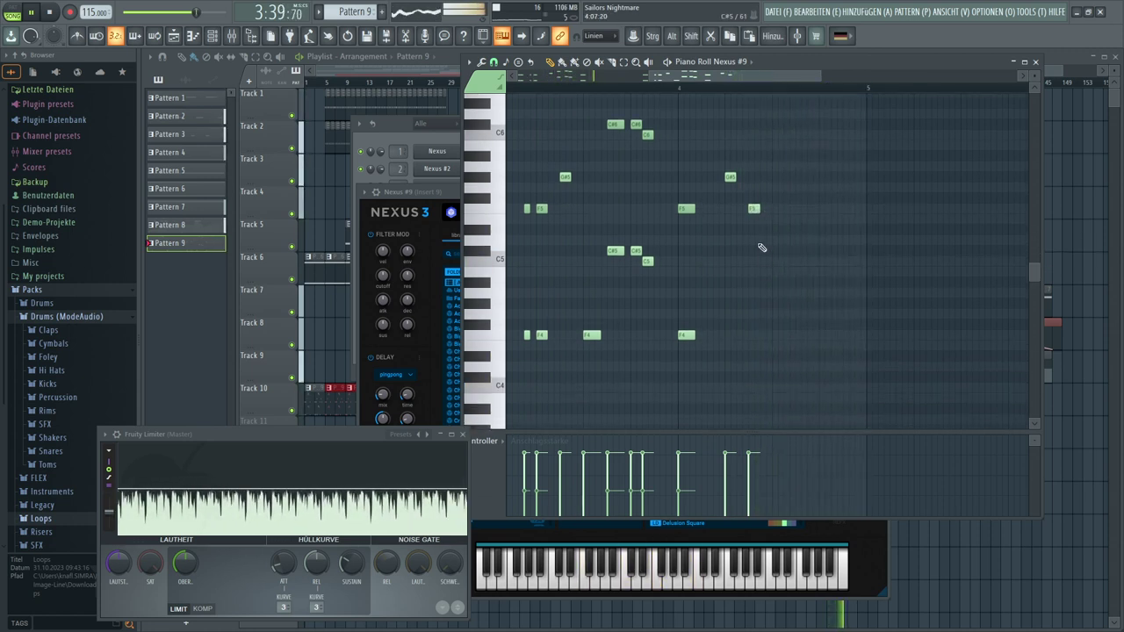
drag(753, 209, 754, 335)
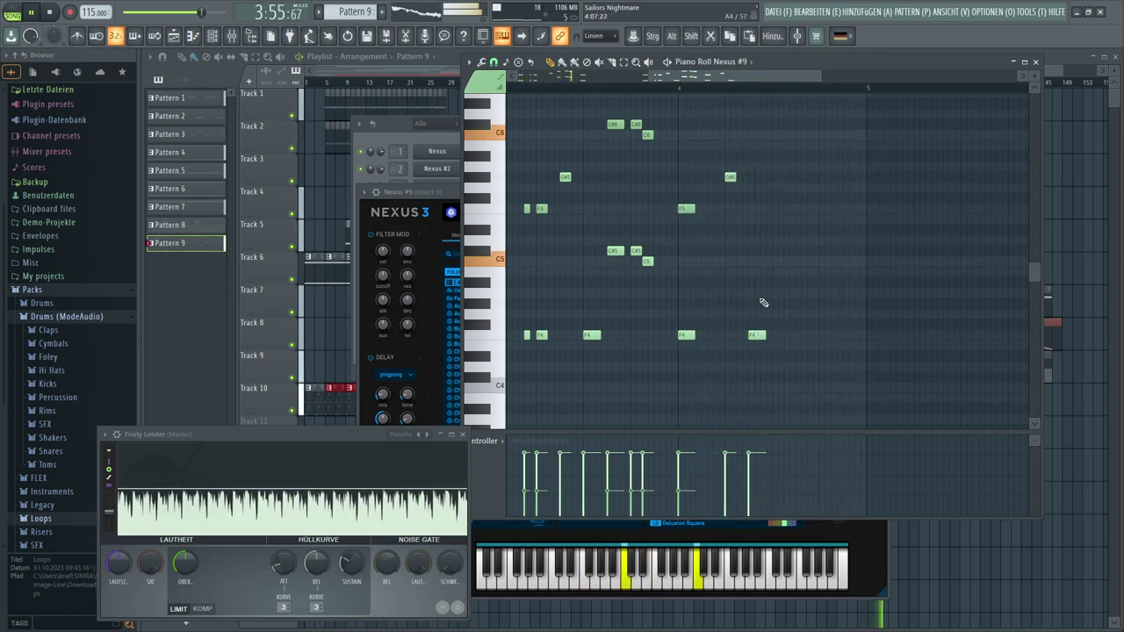
Leave the piano roll, reopen the Nexus #9 instrument and audition the lead presets Dance Saw 9 and Detuned Lead 1
click(338, 205)
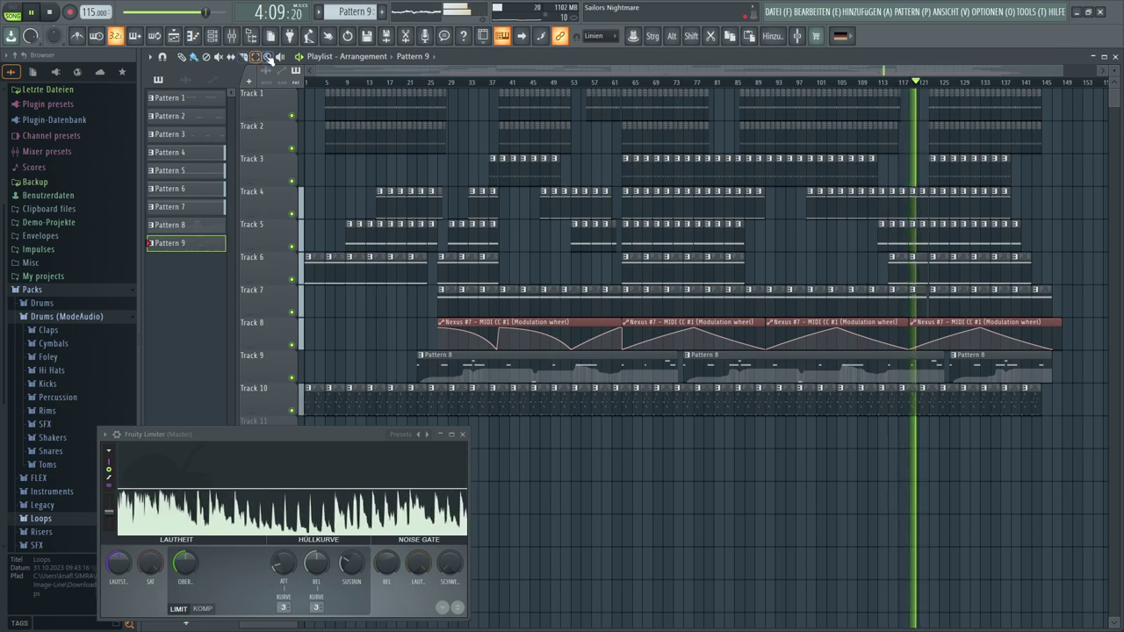
click(212, 35)
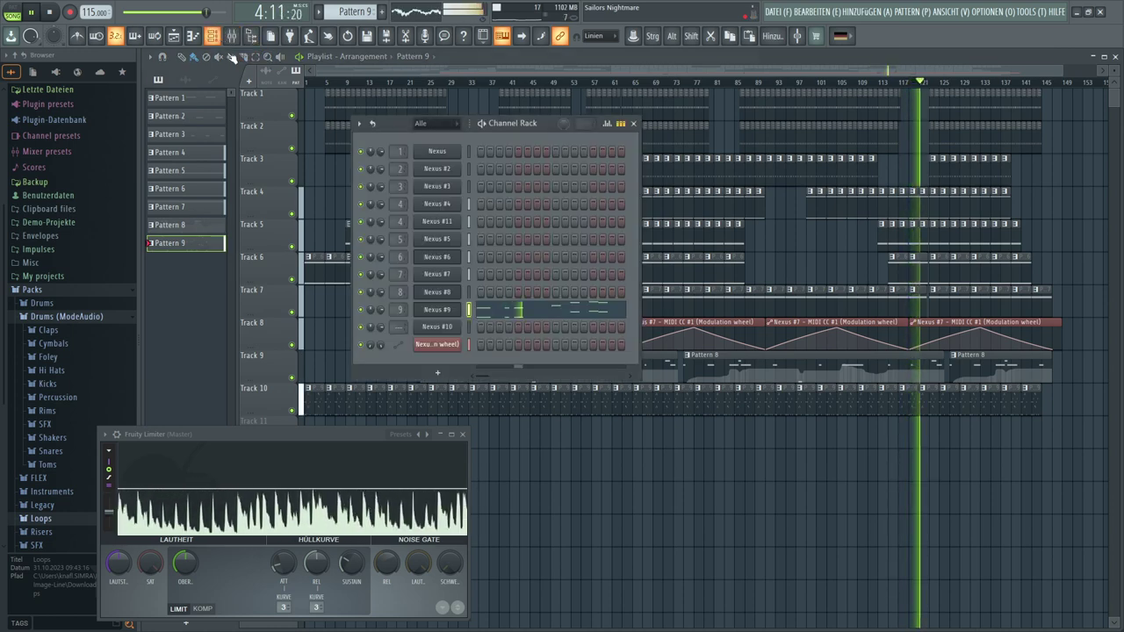
click(433, 312)
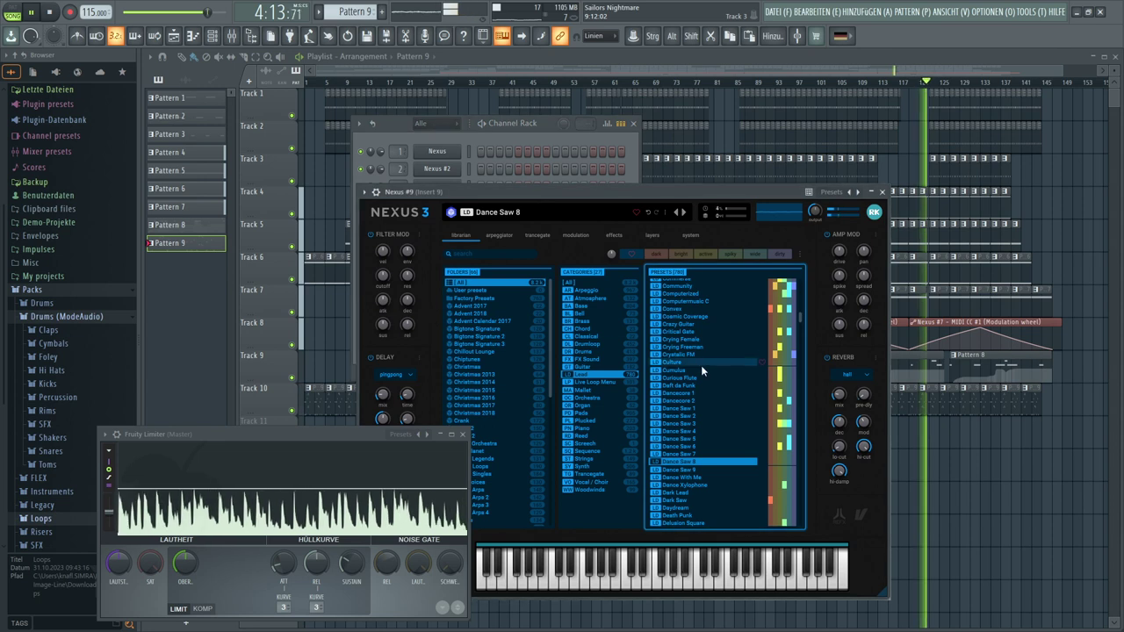
click(680, 468)
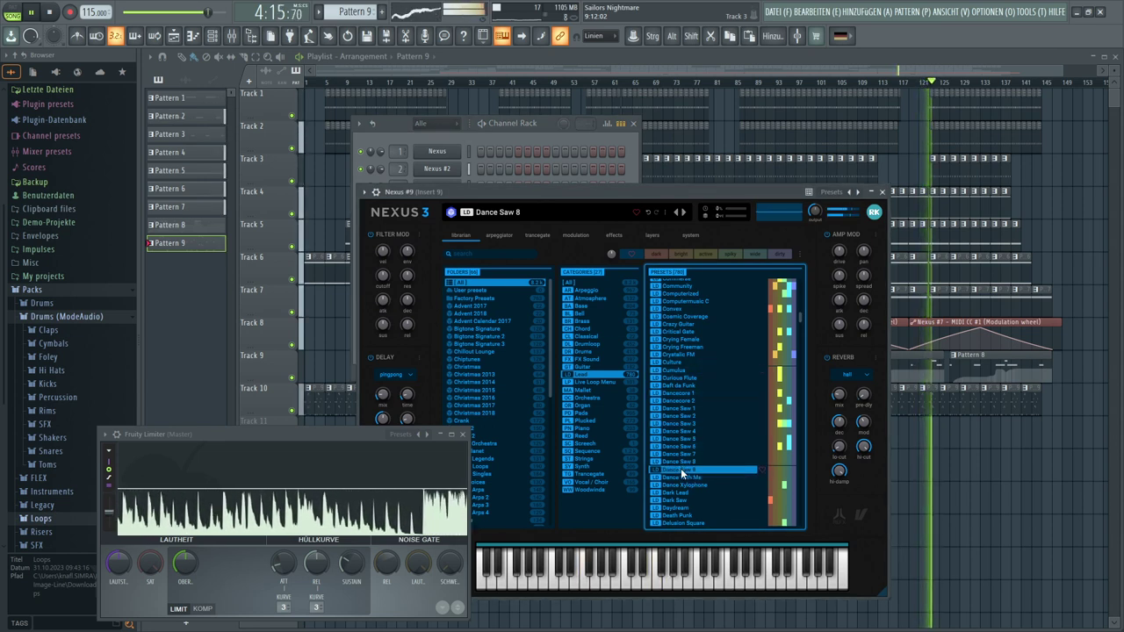
scroll(675, 453, down, 2)
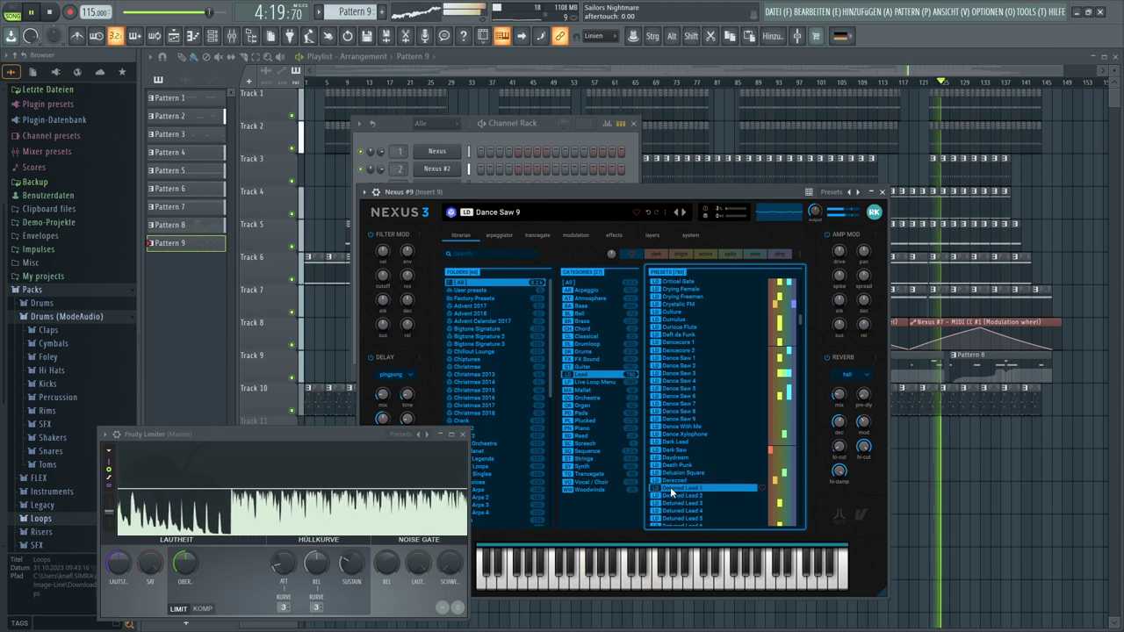
click(672, 489)
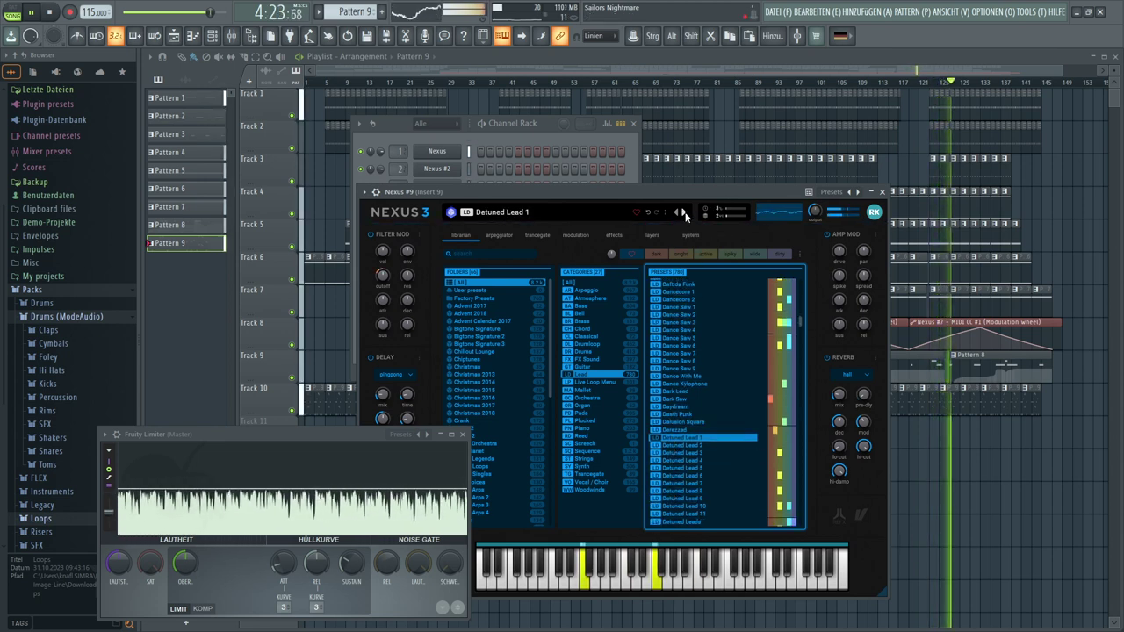
Load the Detuned Lead 2 preset in Nexus #9 and set its output level to 67
click(684, 211)
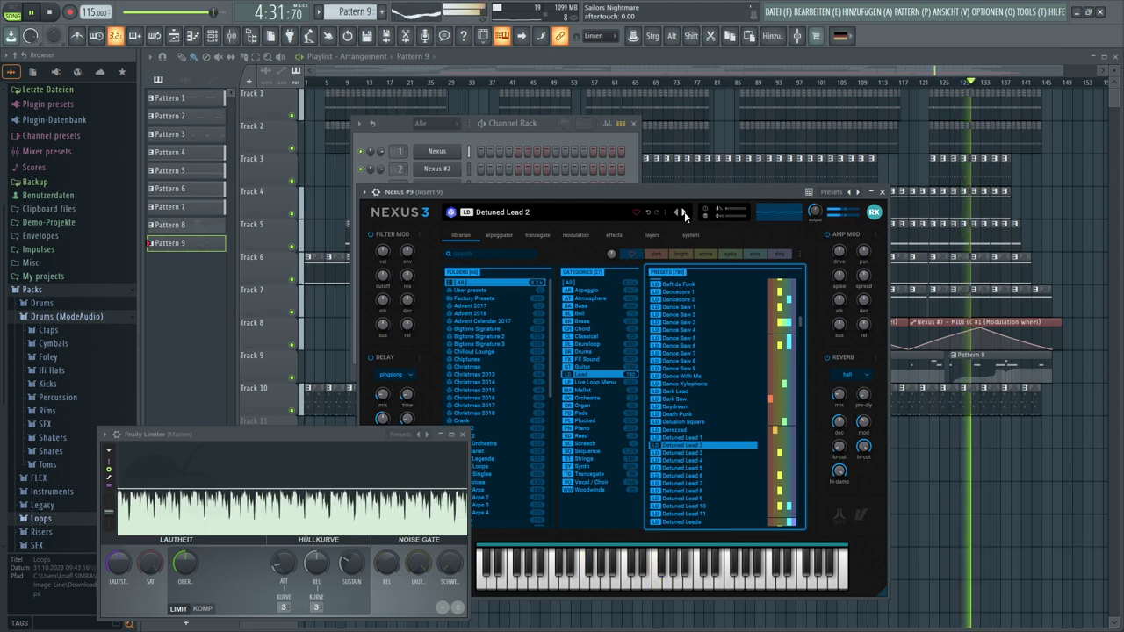
mouse_move(815, 211)
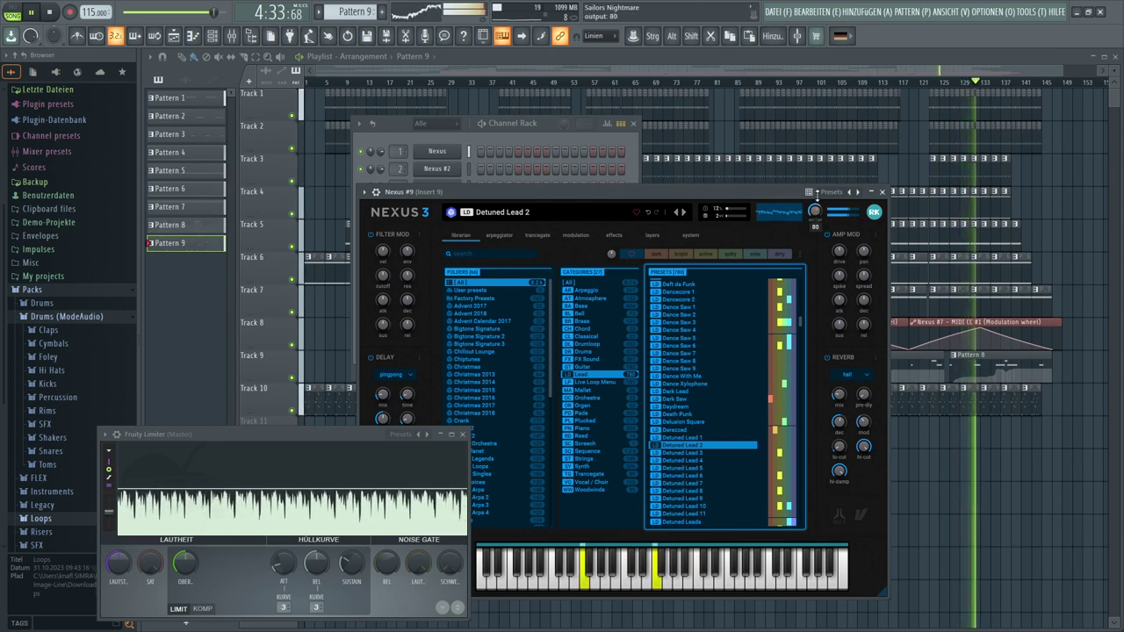
mouse_move(815, 212)
mouse_down()
mouse_move(817, 192)
mouse_move(816, 204)
mouse_up()
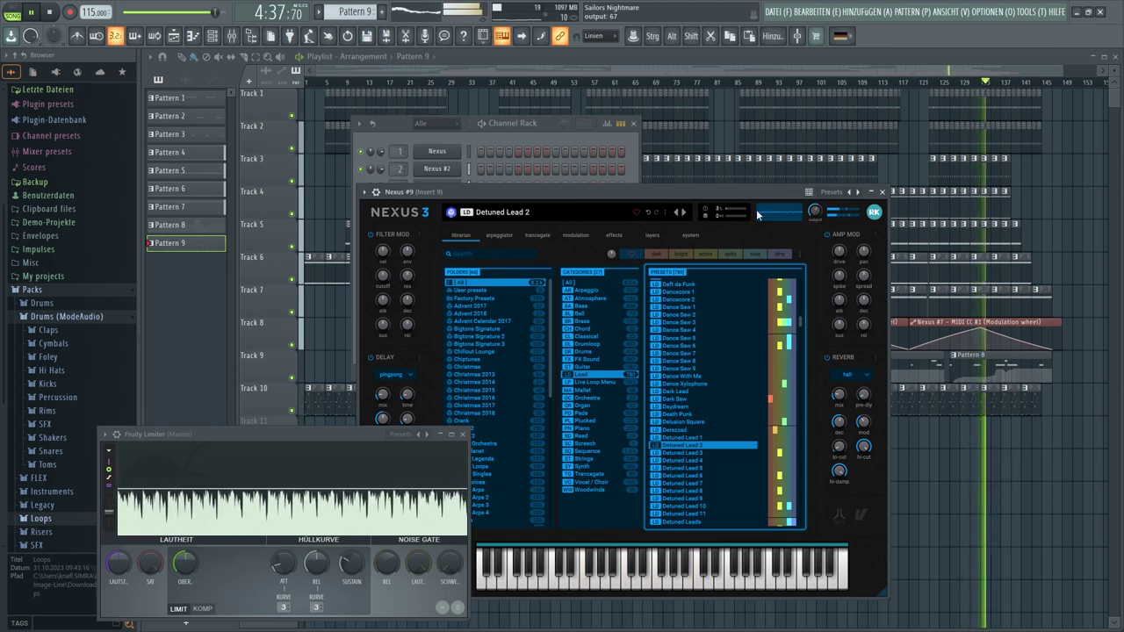
Audition the Nexus #9 lead presets one by one from Detuned Lead 3 through Detuned Lead 10
click(683, 212)
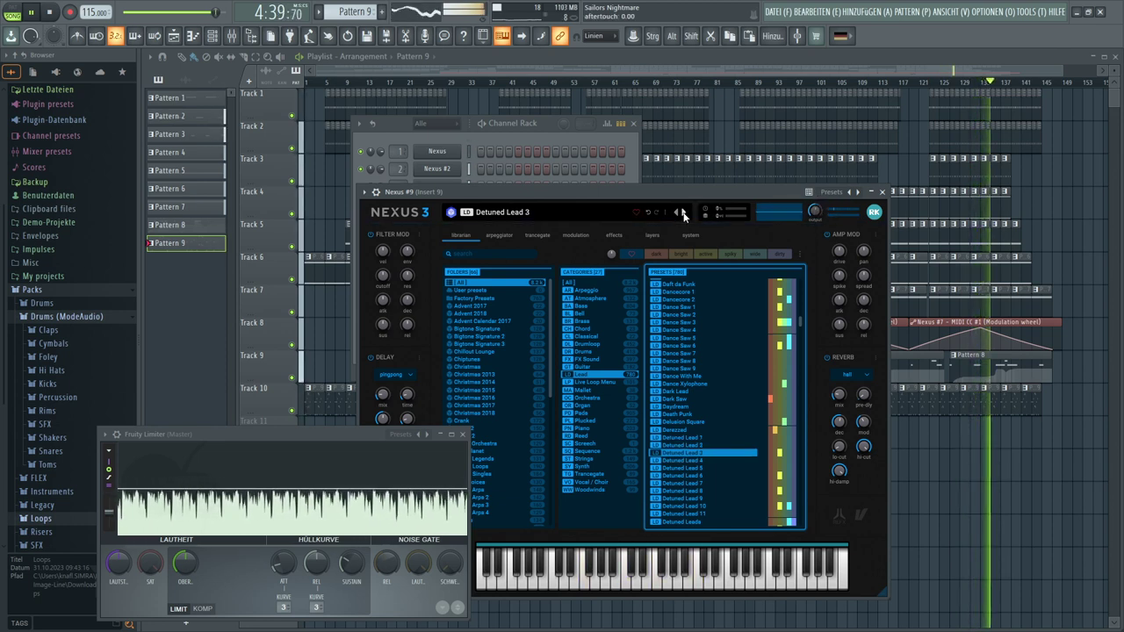
click(683, 212)
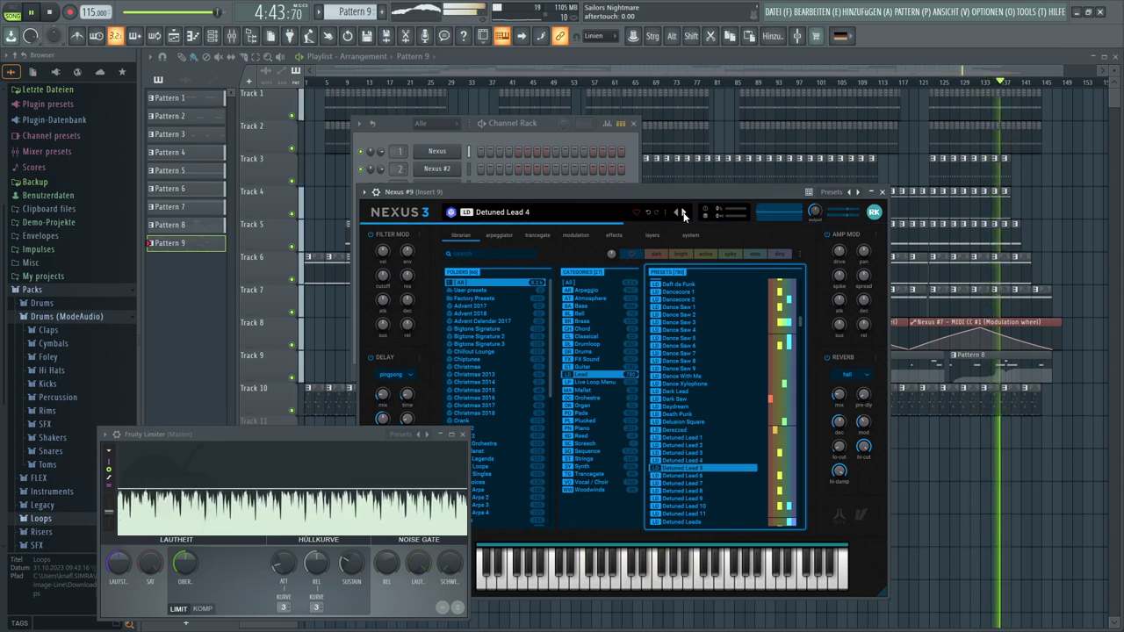
click(683, 213)
click(683, 212)
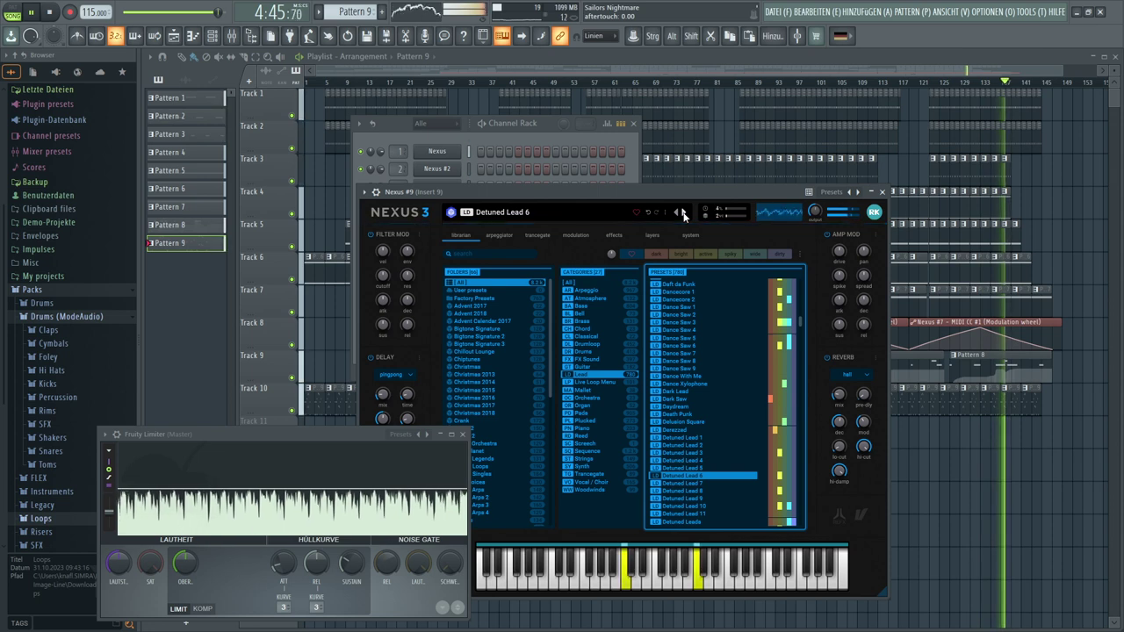
click(683, 212)
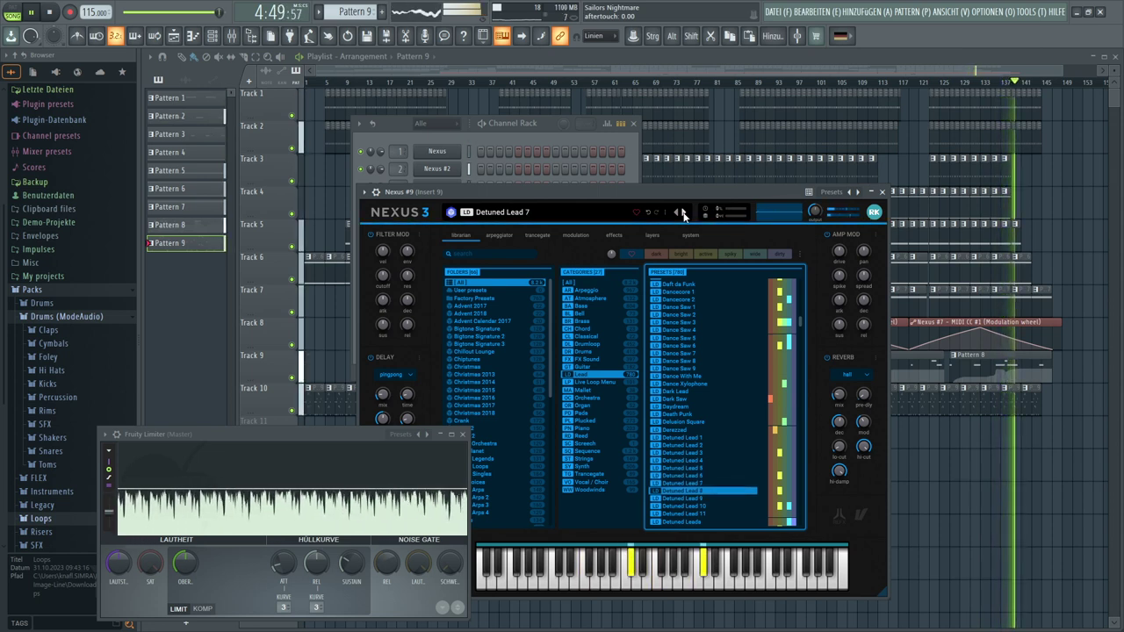
click(683, 212)
click(683, 212)
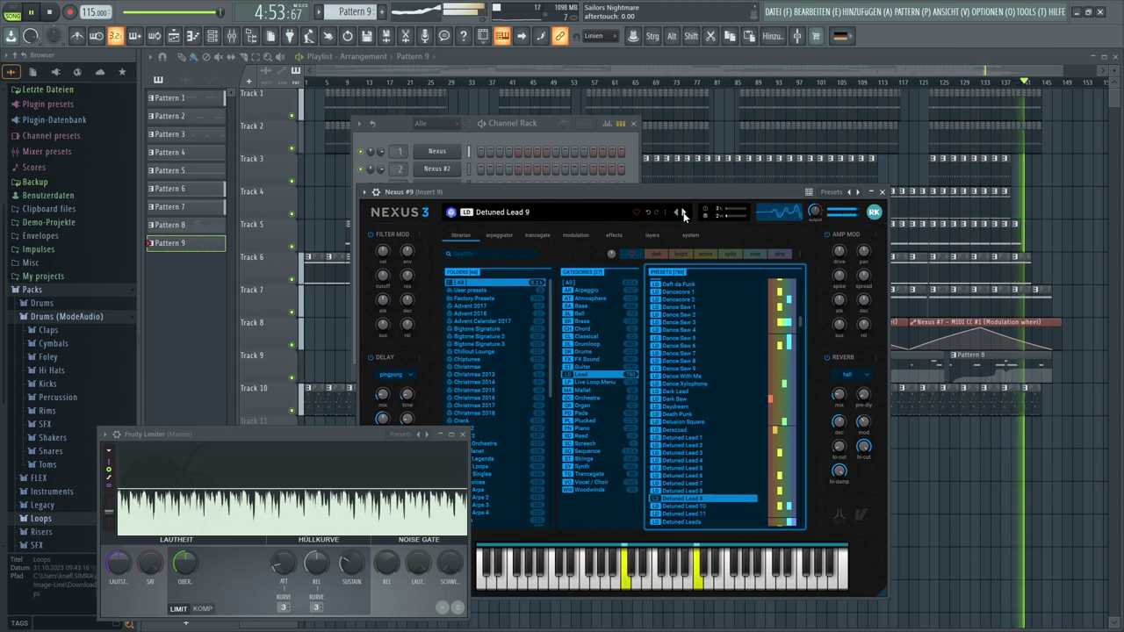
click(683, 213)
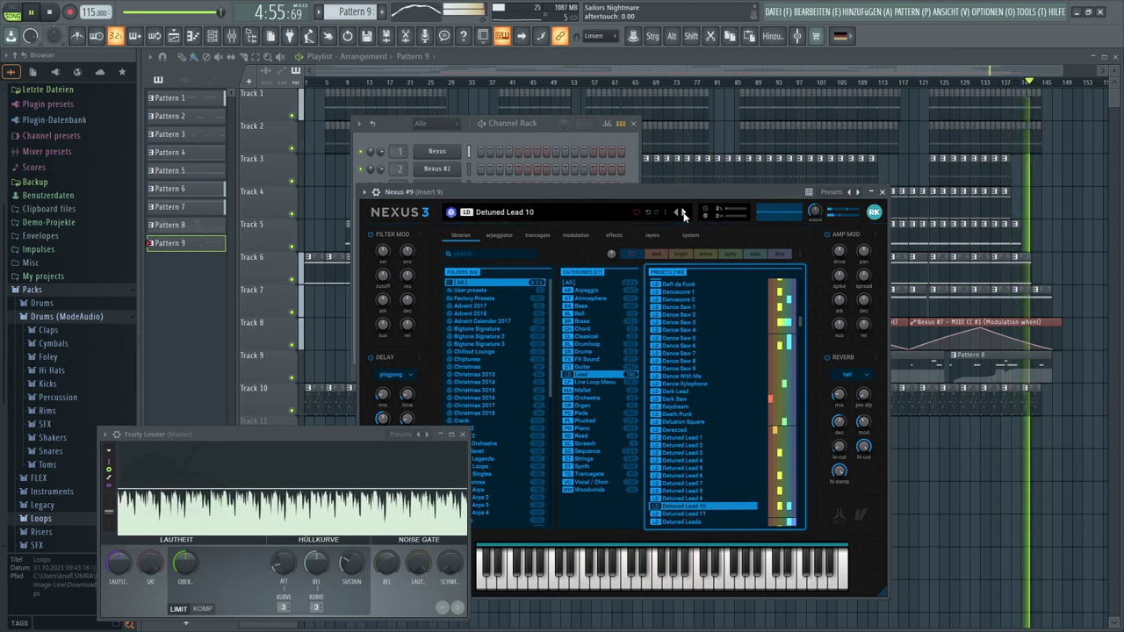
Restart the song from the beginning and audition the presets Detuned Lead 11, Detuned Leads and Detune Incorporated
key(space)
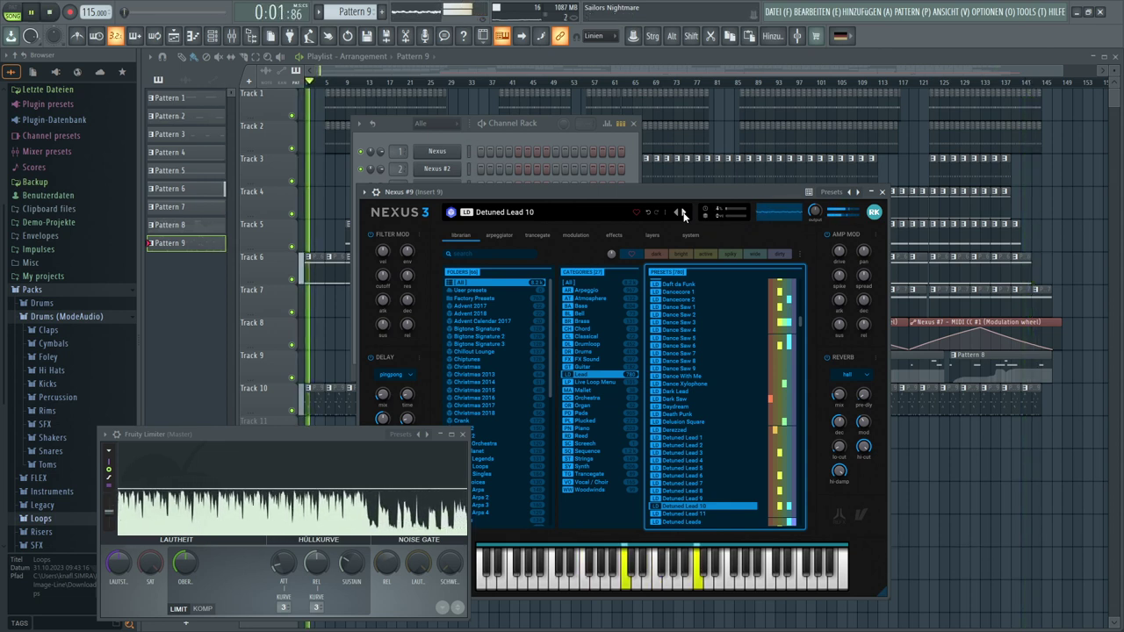
click(683, 213)
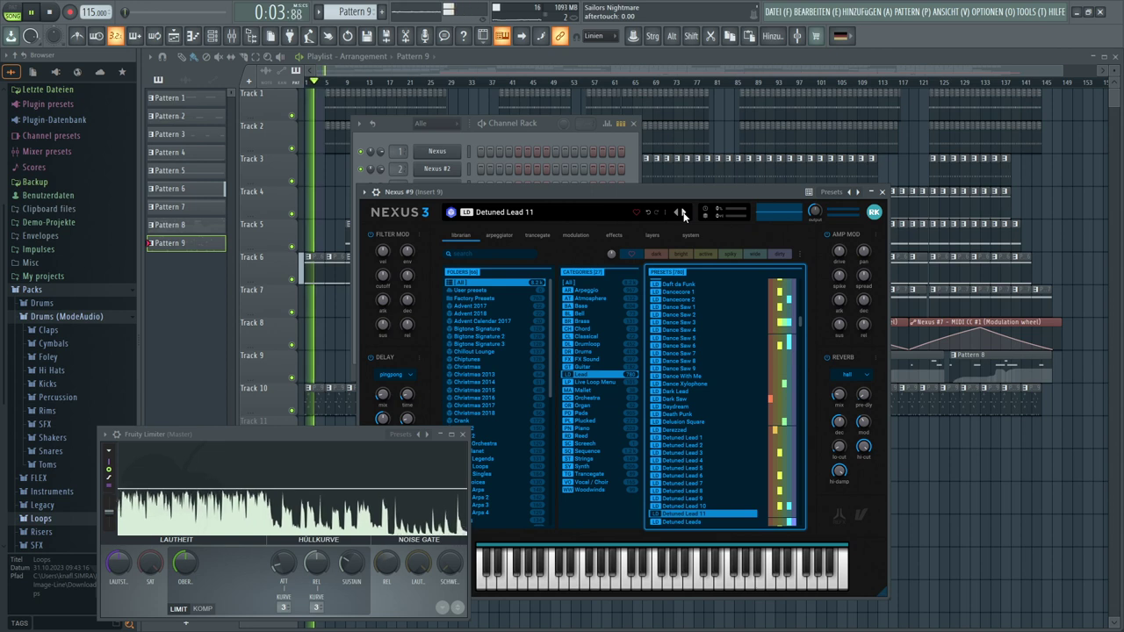
click(683, 212)
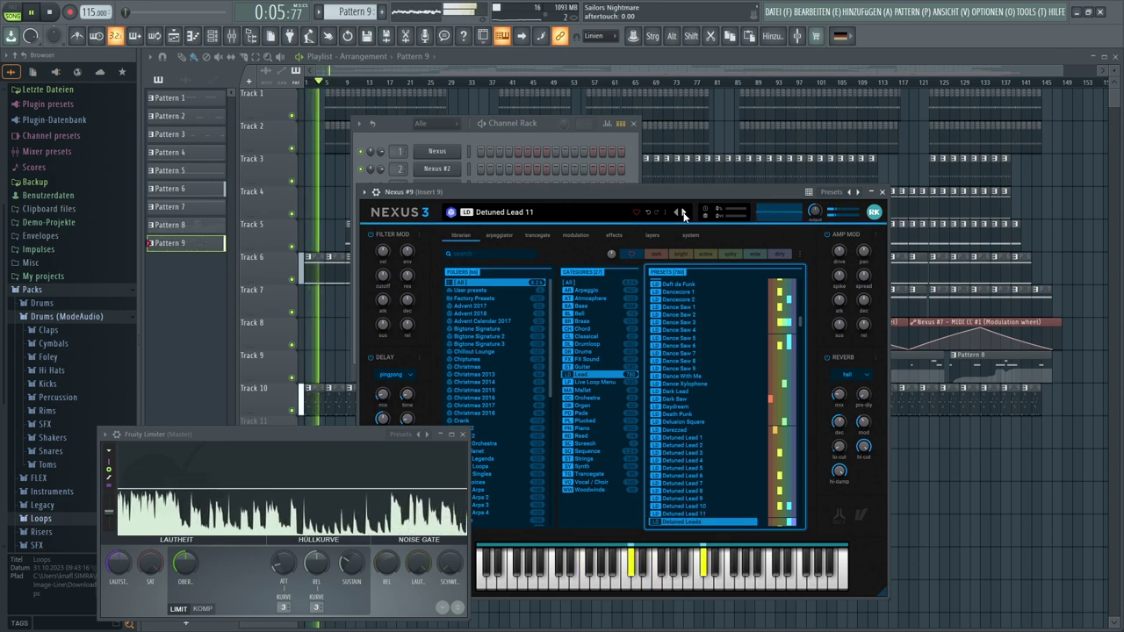
click(683, 213)
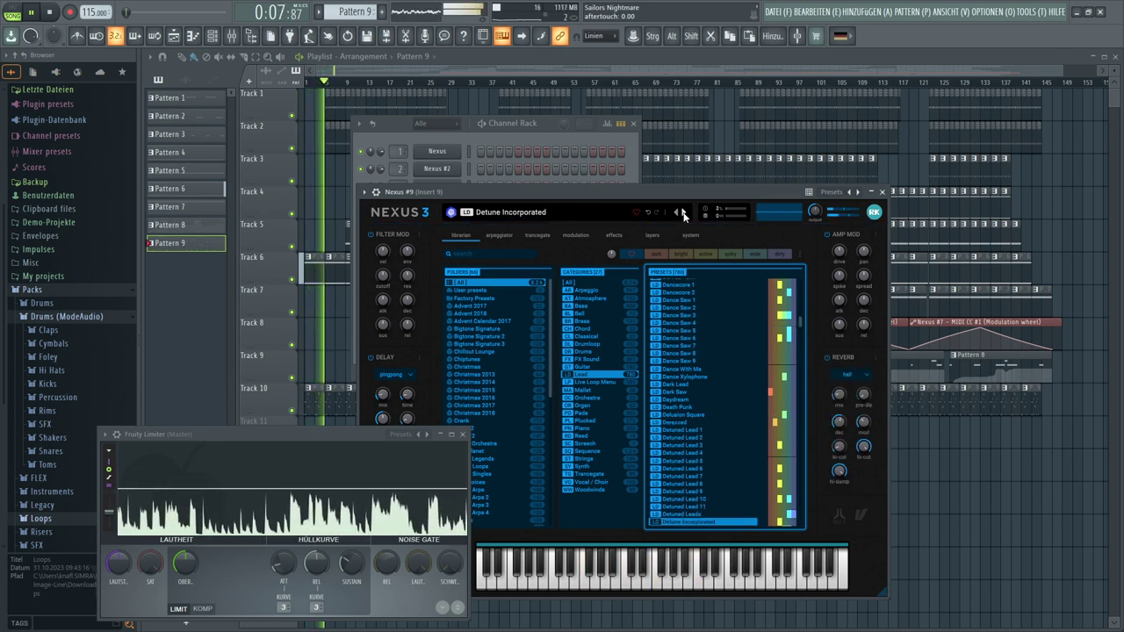
Audition the lead presets Devinity 80s Lead, Diamond Bell, Digi Sync and Digital Bells against the song
click(683, 212)
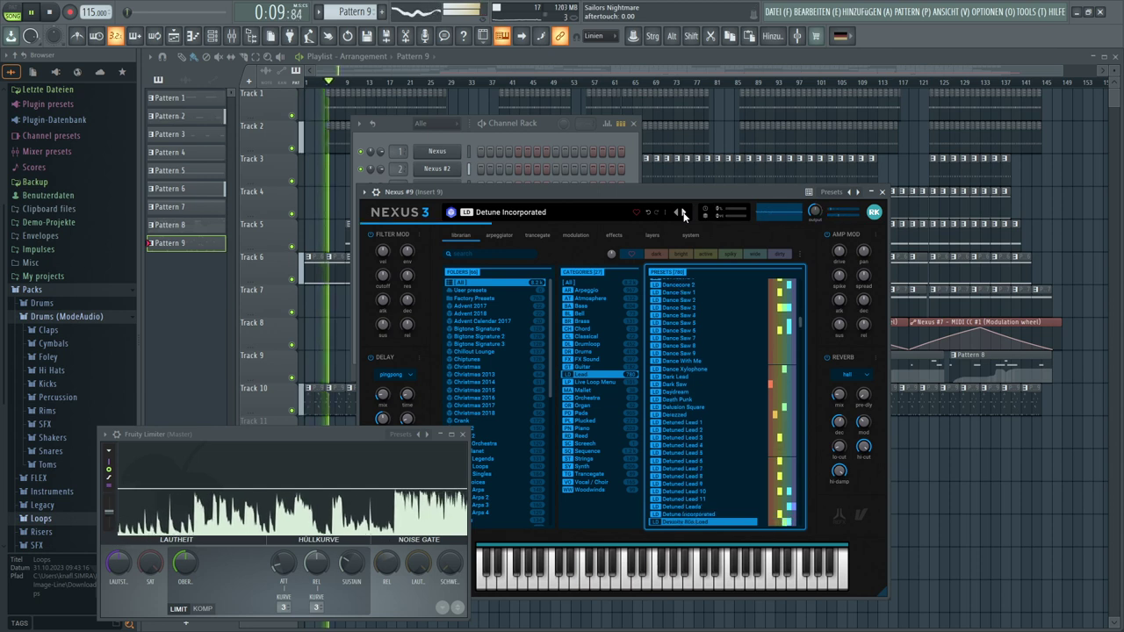
click(683, 213)
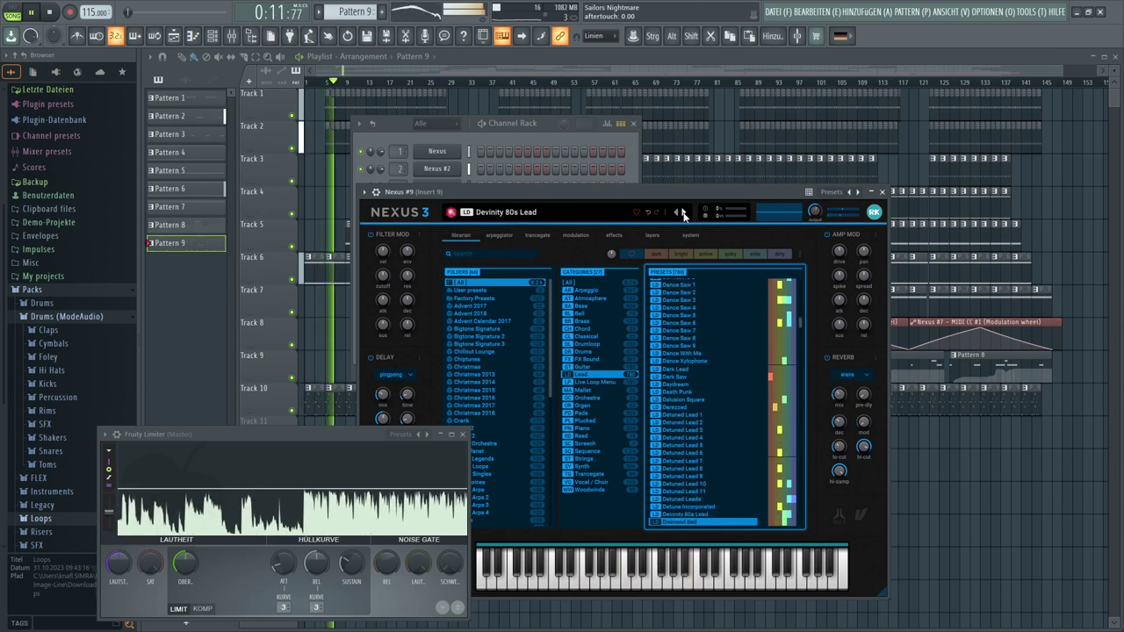
click(683, 213)
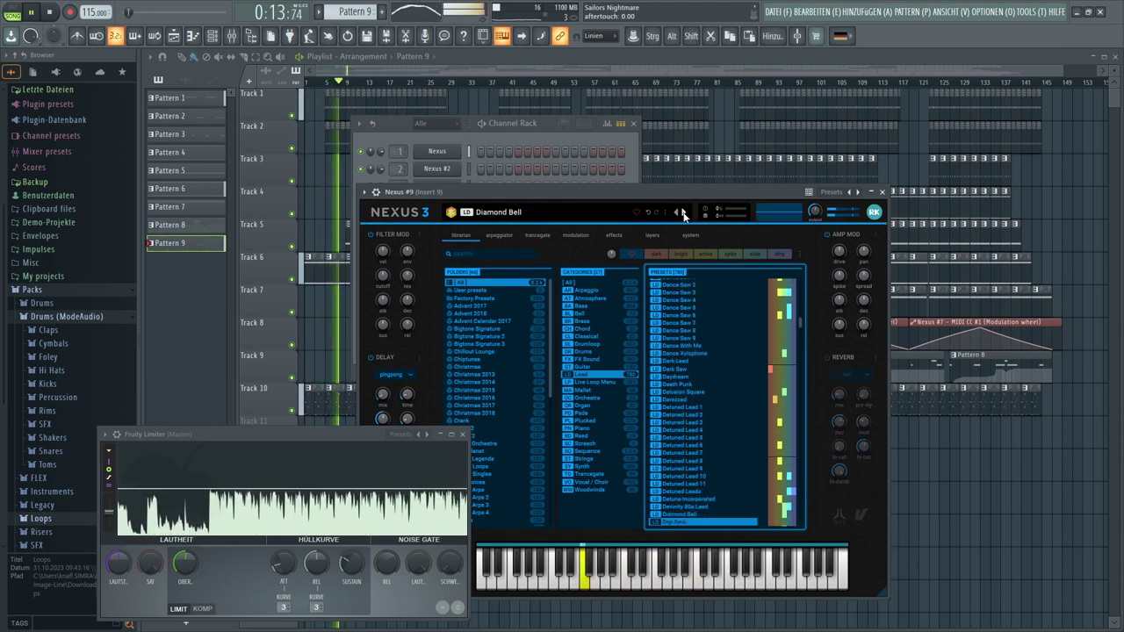
click(683, 213)
click(683, 212)
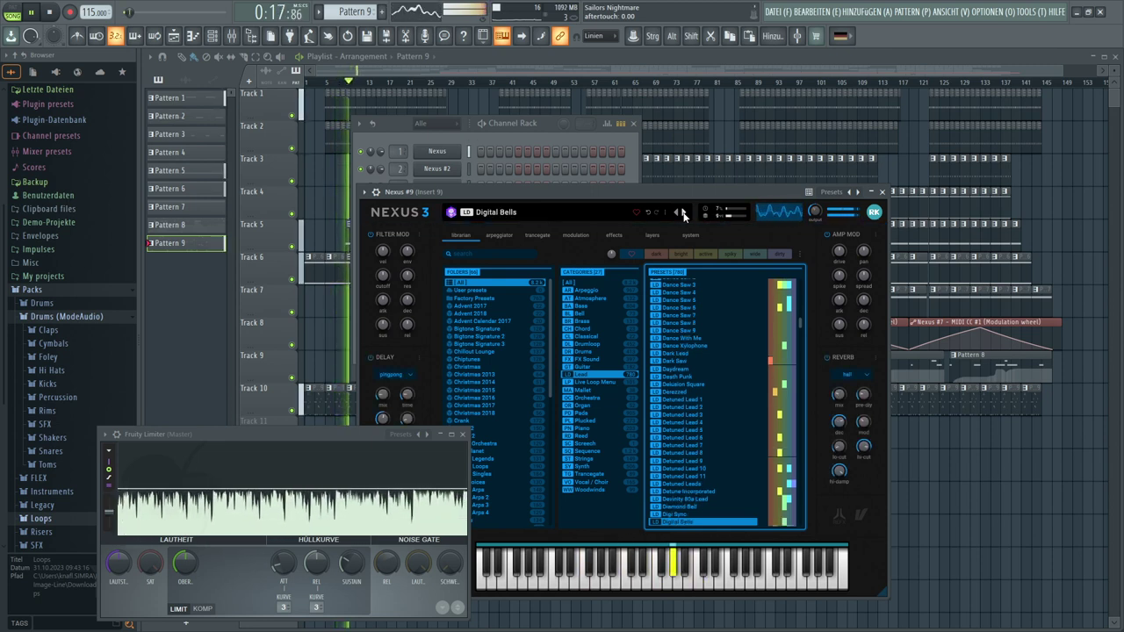
Audition the Nexus #9 lead presets Digital Code, Digitized Wave and Dirty Degraderlead, comparing the last two a second time
click(683, 213)
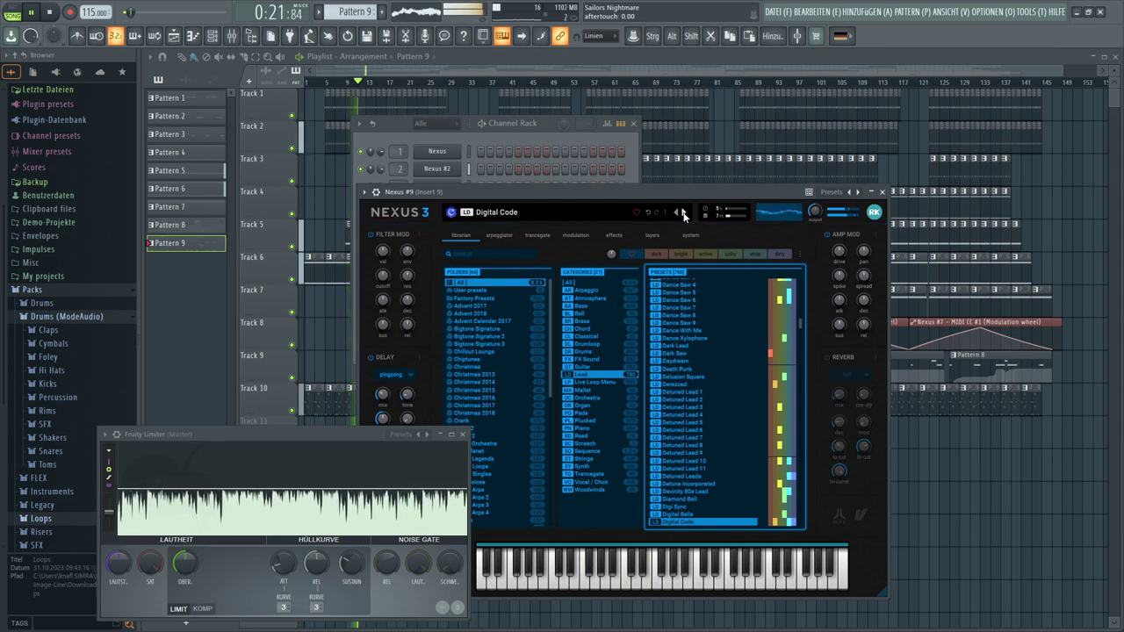
click(682, 214)
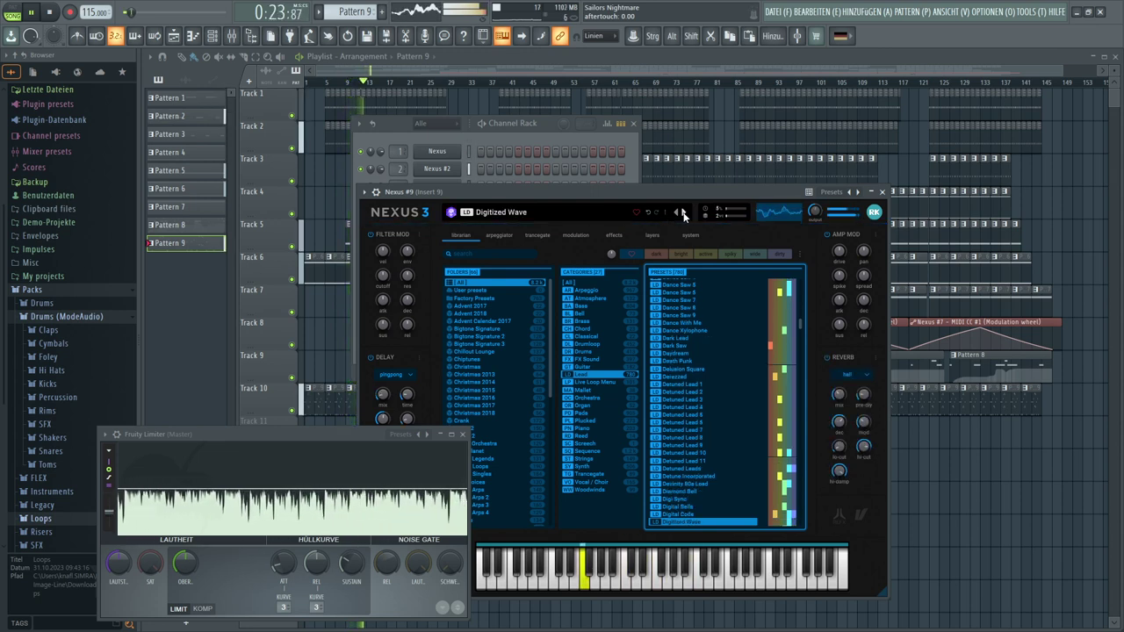
click(683, 214)
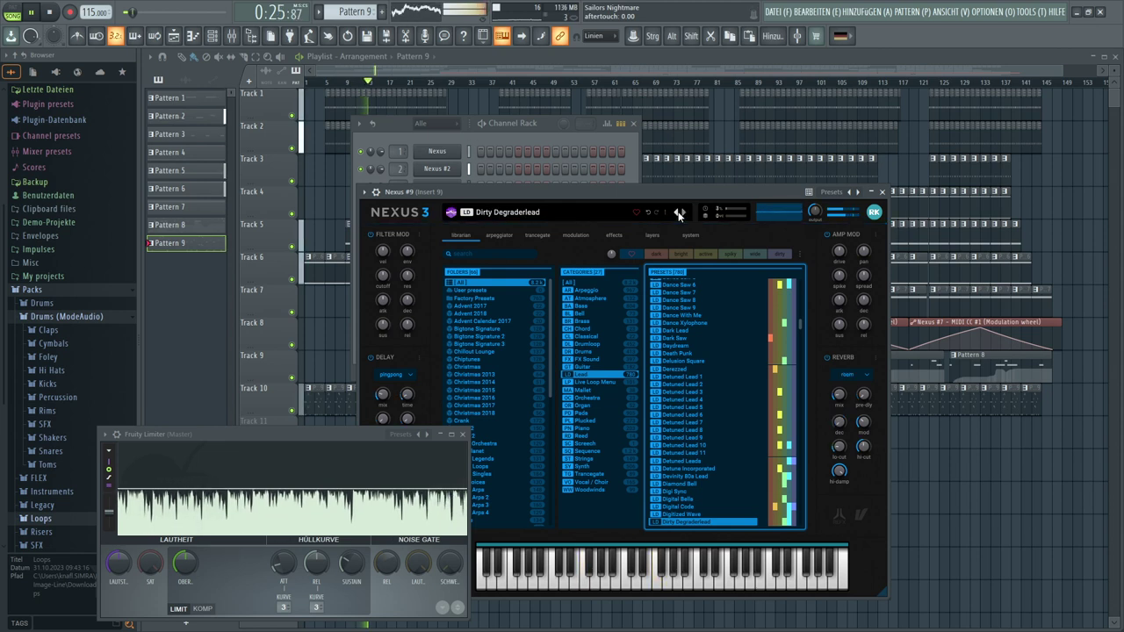
click(673, 213)
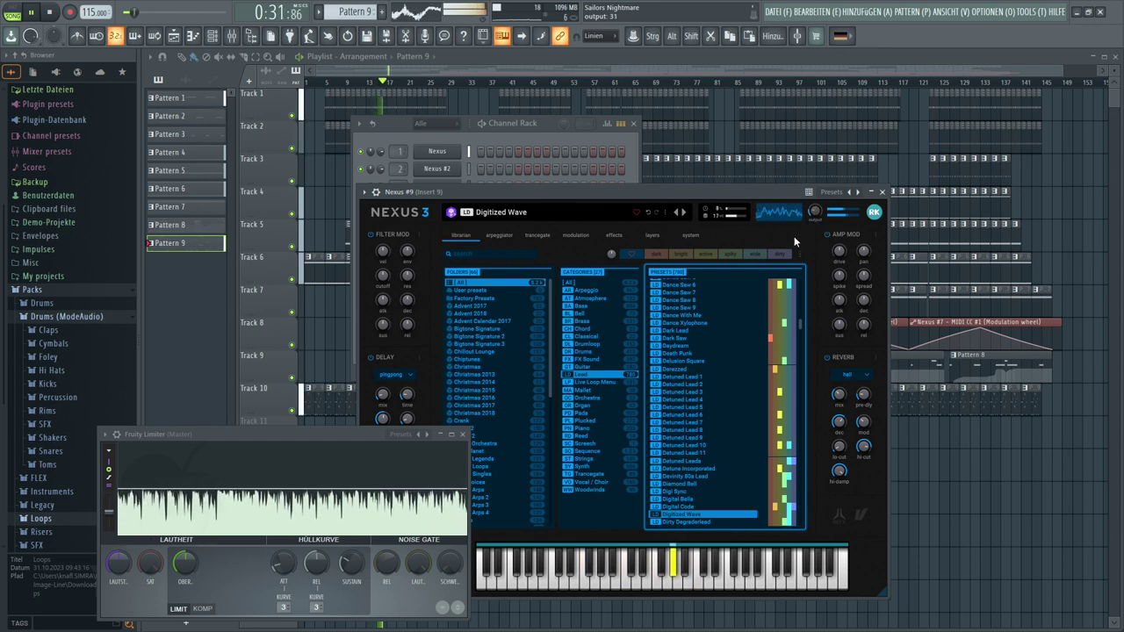
click(684, 212)
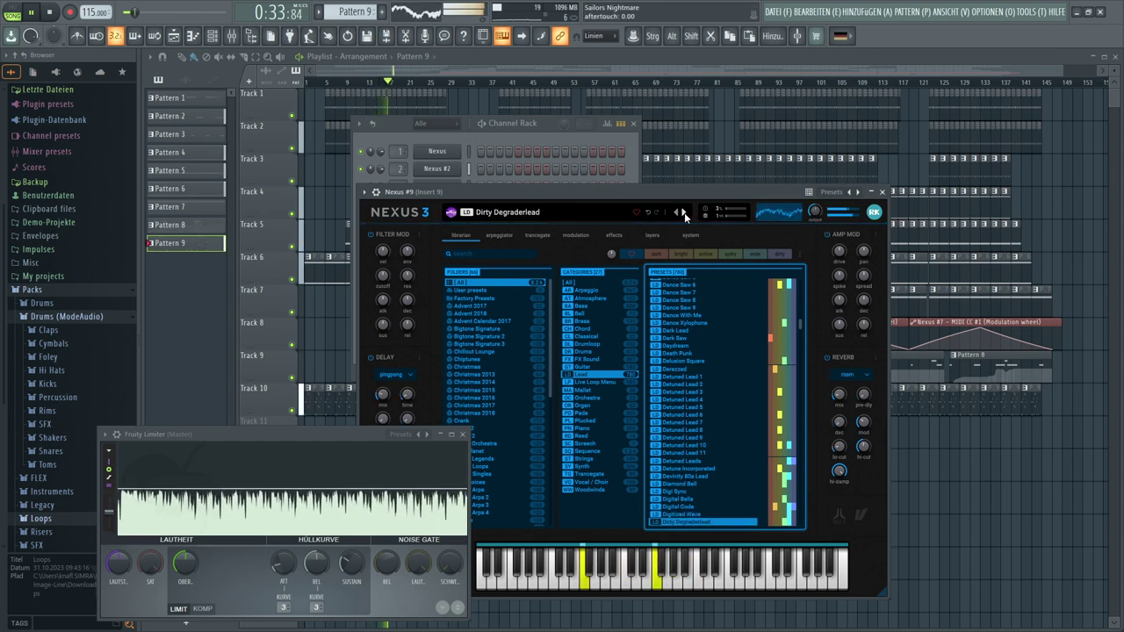
Audition the lead presets Dirty Might 2, Dirty Noise, Dirty Nordlead, Disco Chord and Disco Plug against the song
click(684, 213)
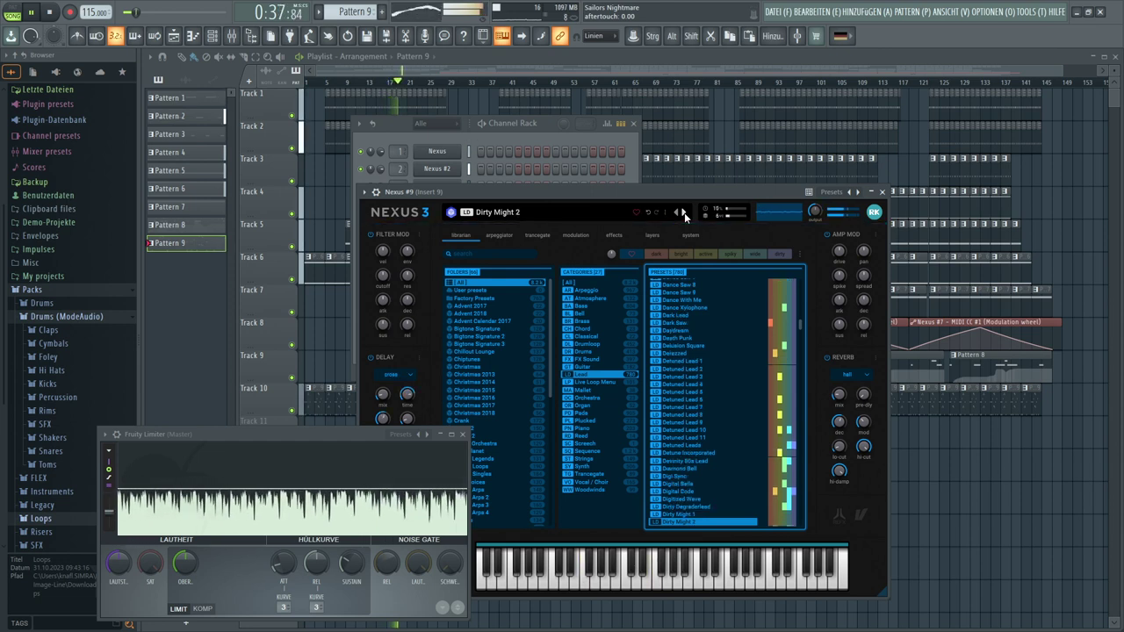
click(684, 213)
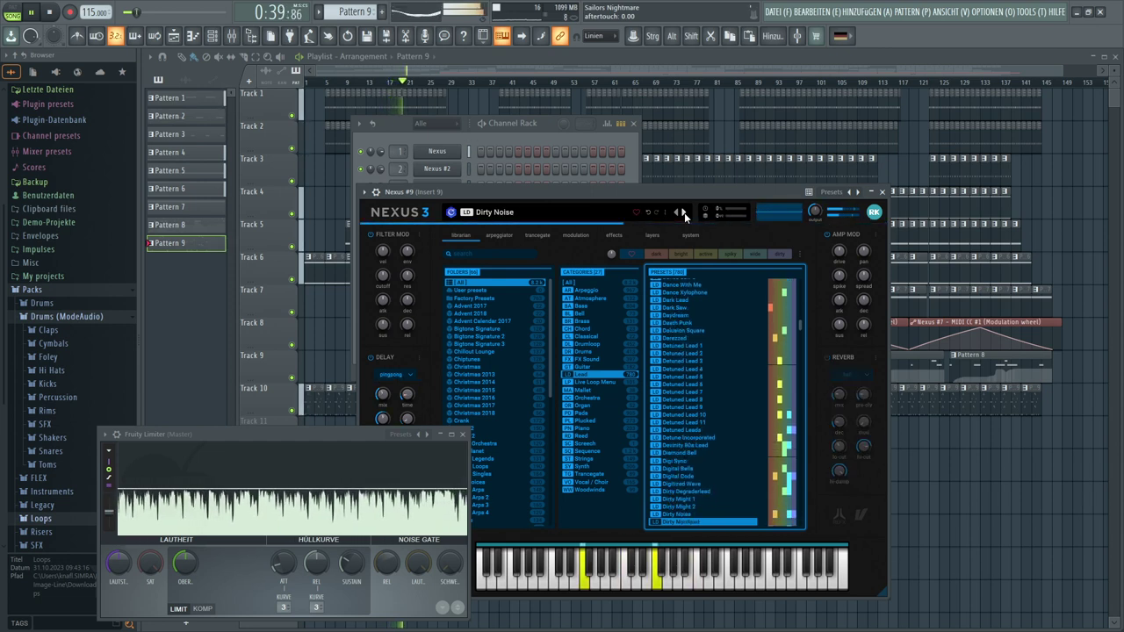
click(684, 212)
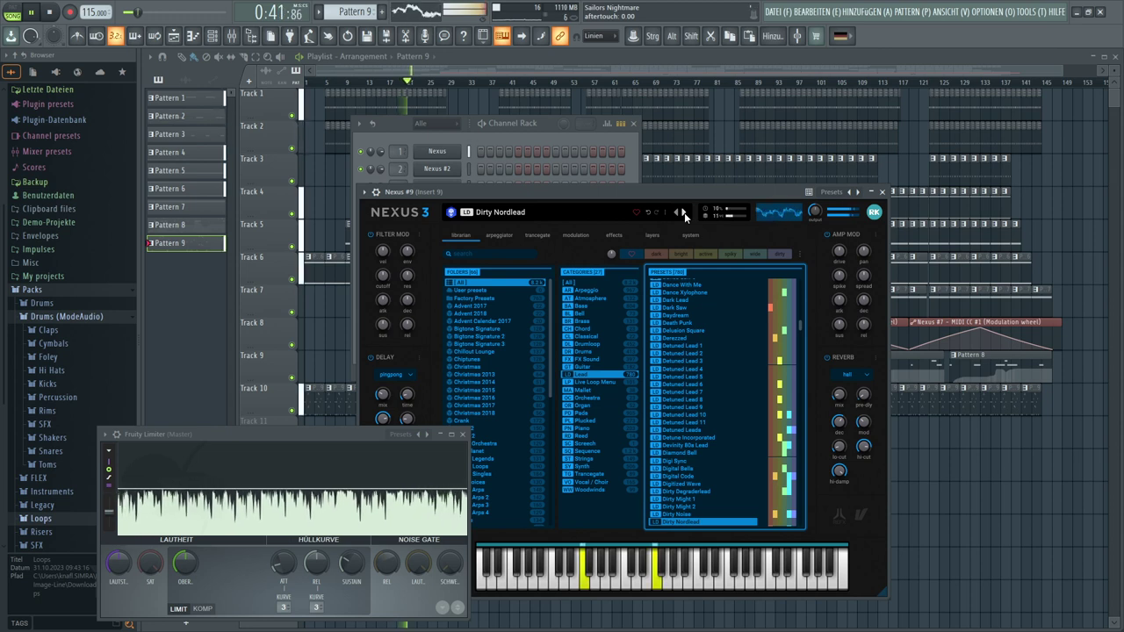
click(684, 212)
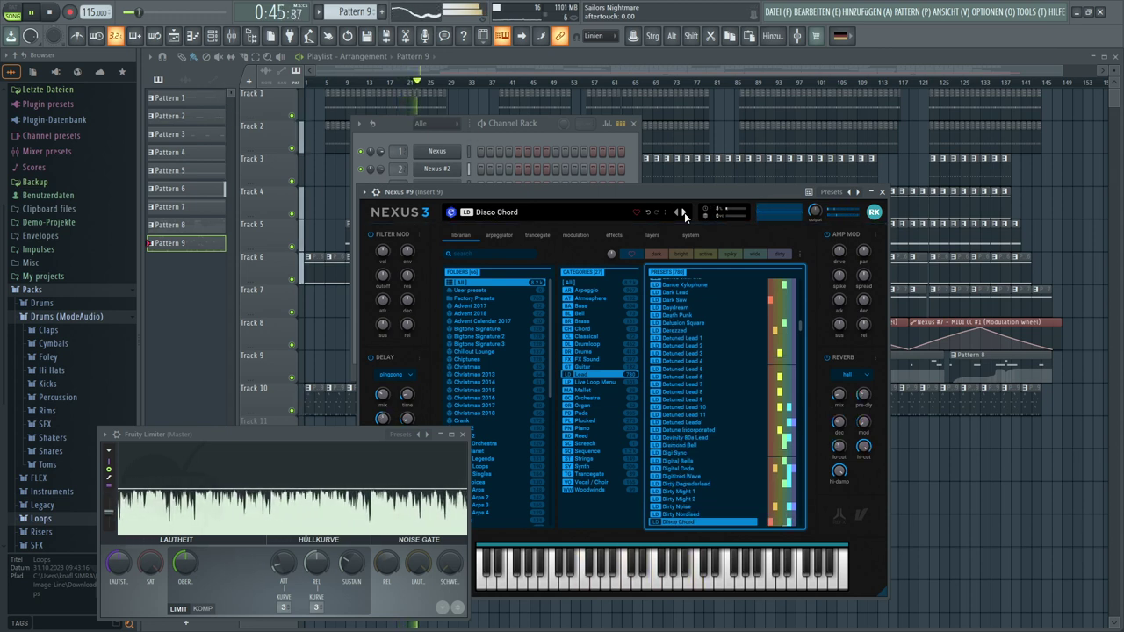
click(684, 213)
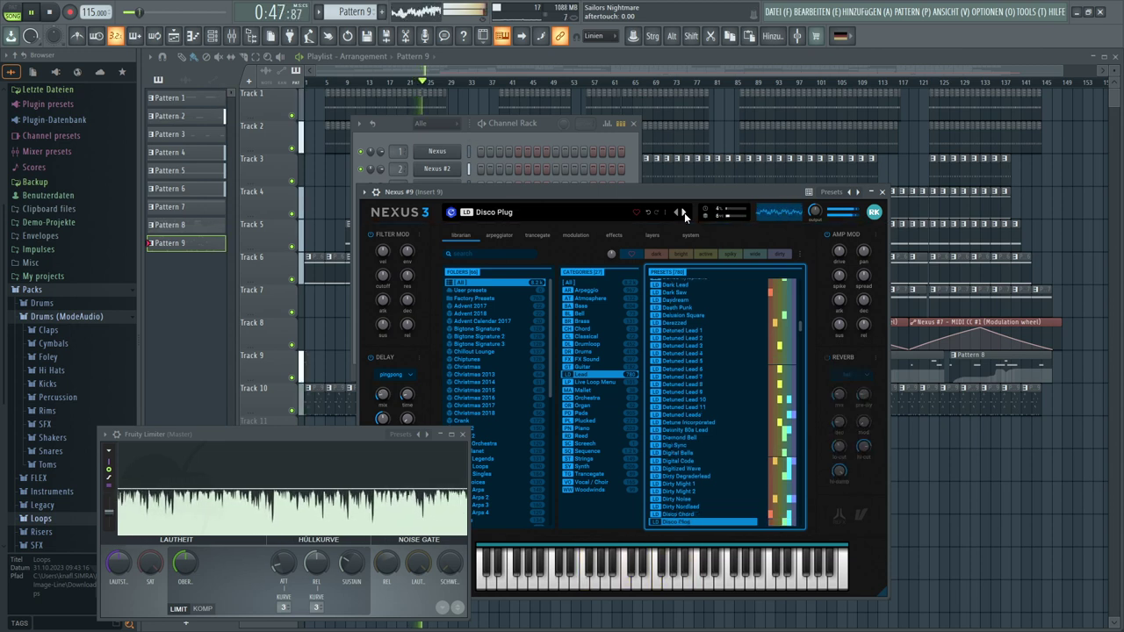
Audition the lead presets one by one from Discotronic 1 through Discotrox Wide
click(684, 213)
click(684, 213)
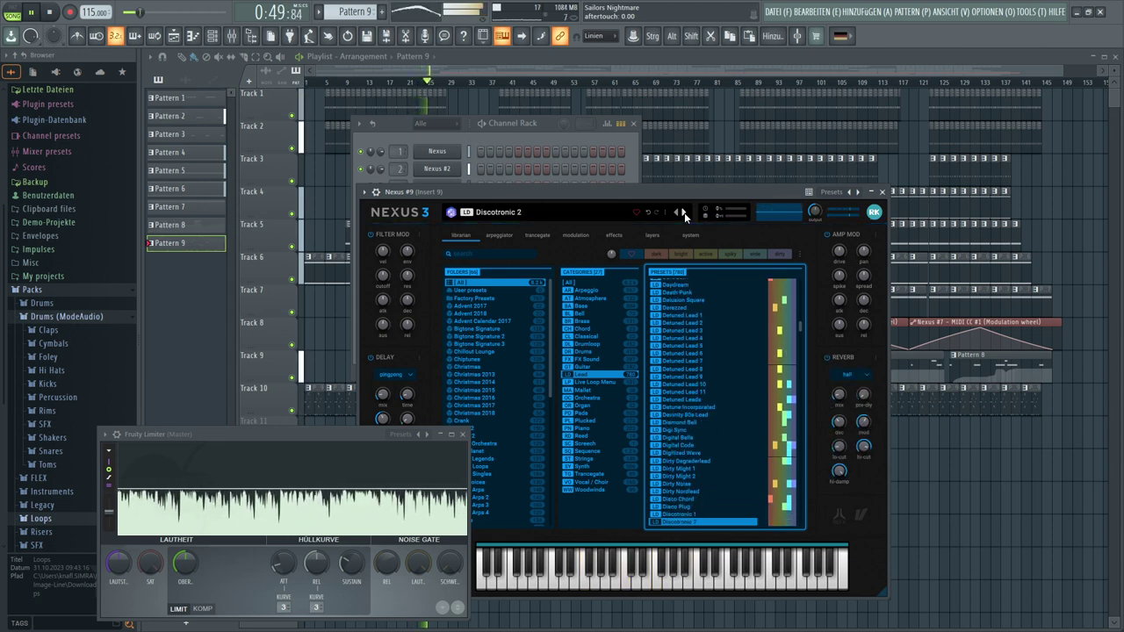
click(684, 212)
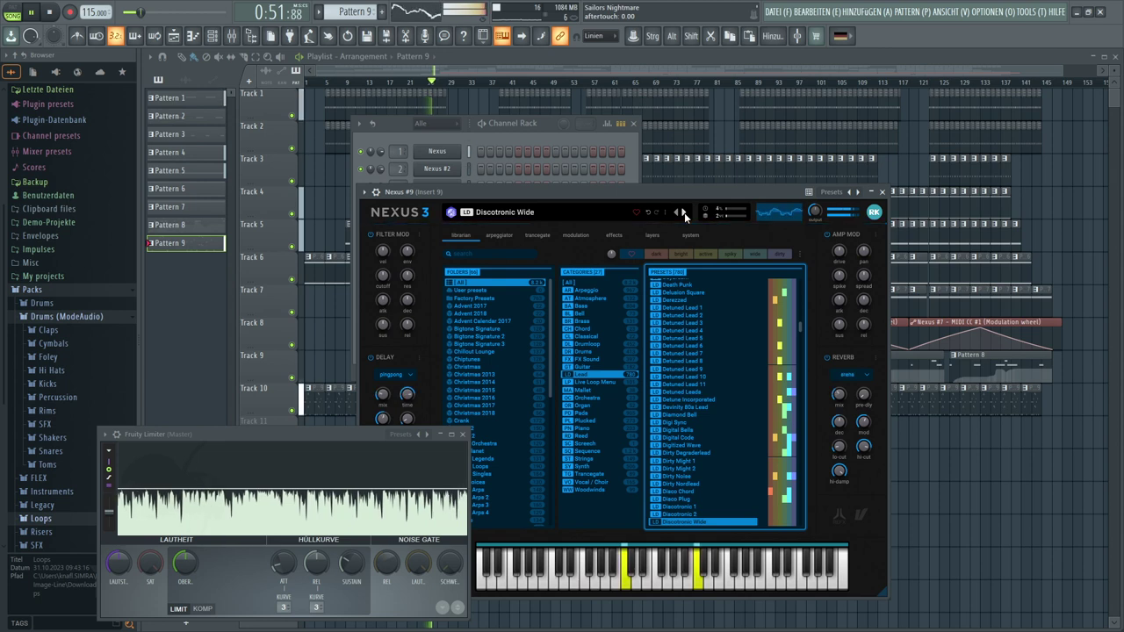
click(684, 213)
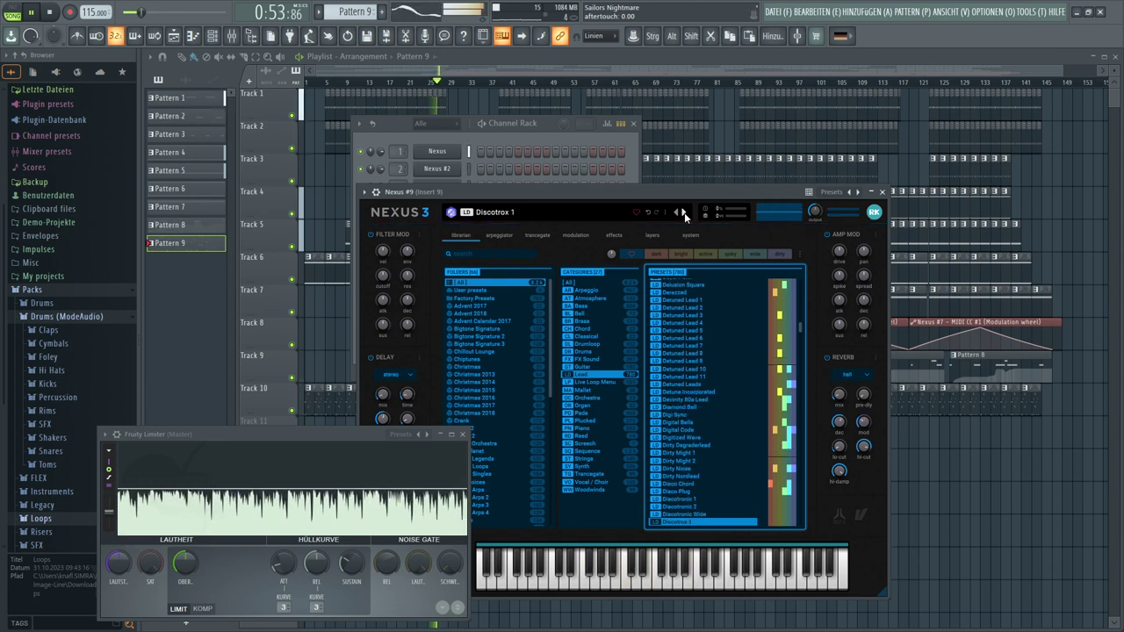
click(684, 212)
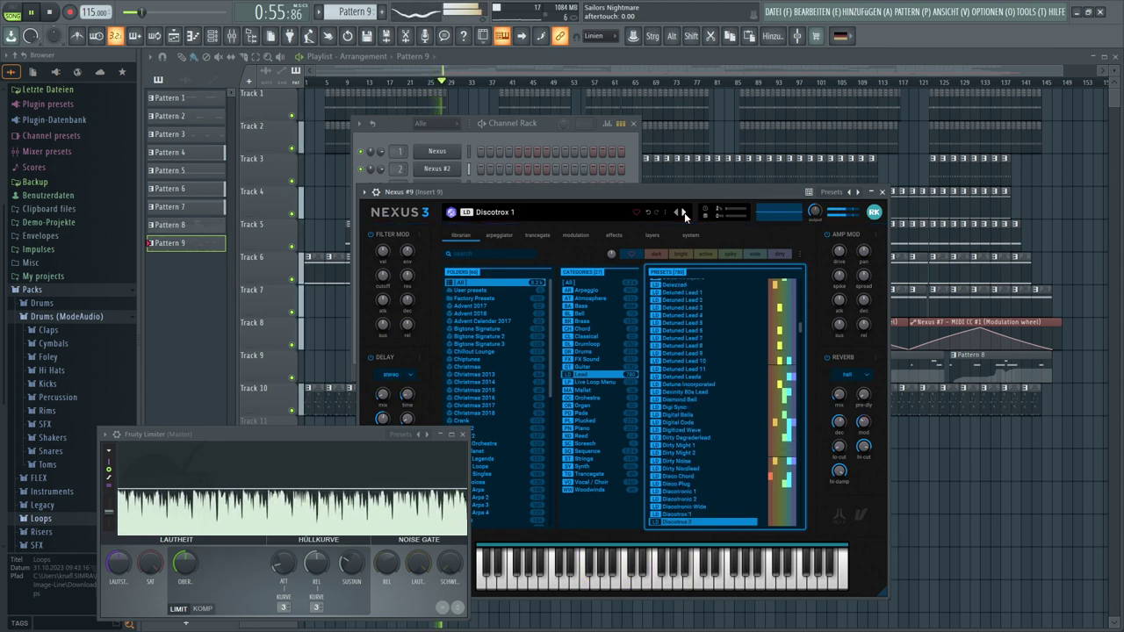
click(684, 213)
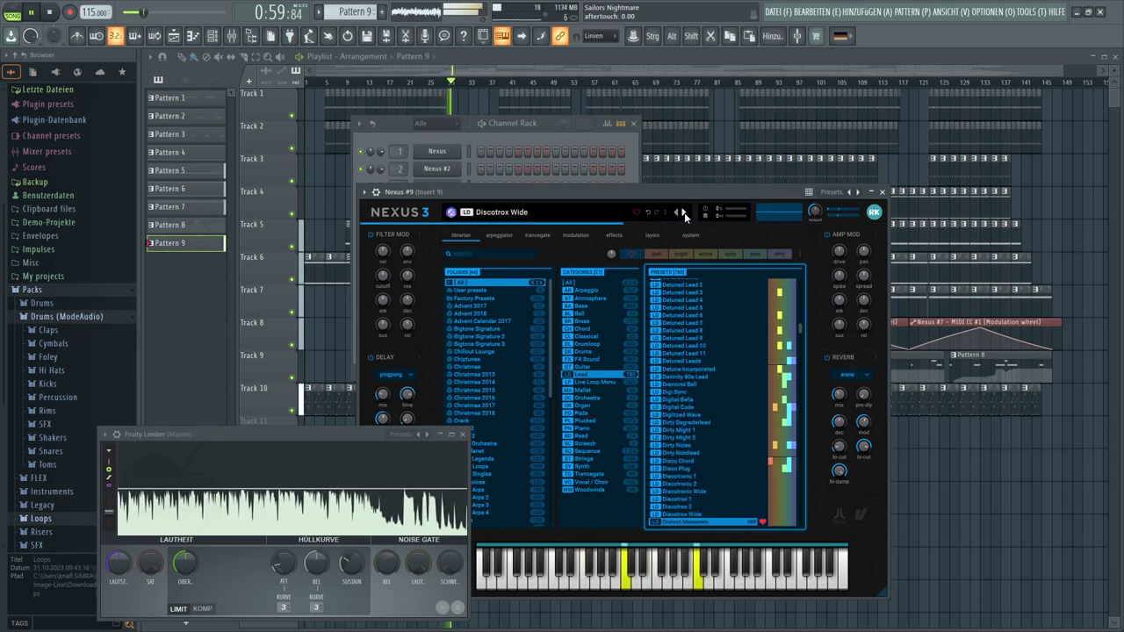
Audition the lead presets from Distant Memories 4RR and Distortion LD Bend 4RR 2Vel through District 9 MW and Distr Trumpet LFO
click(684, 213)
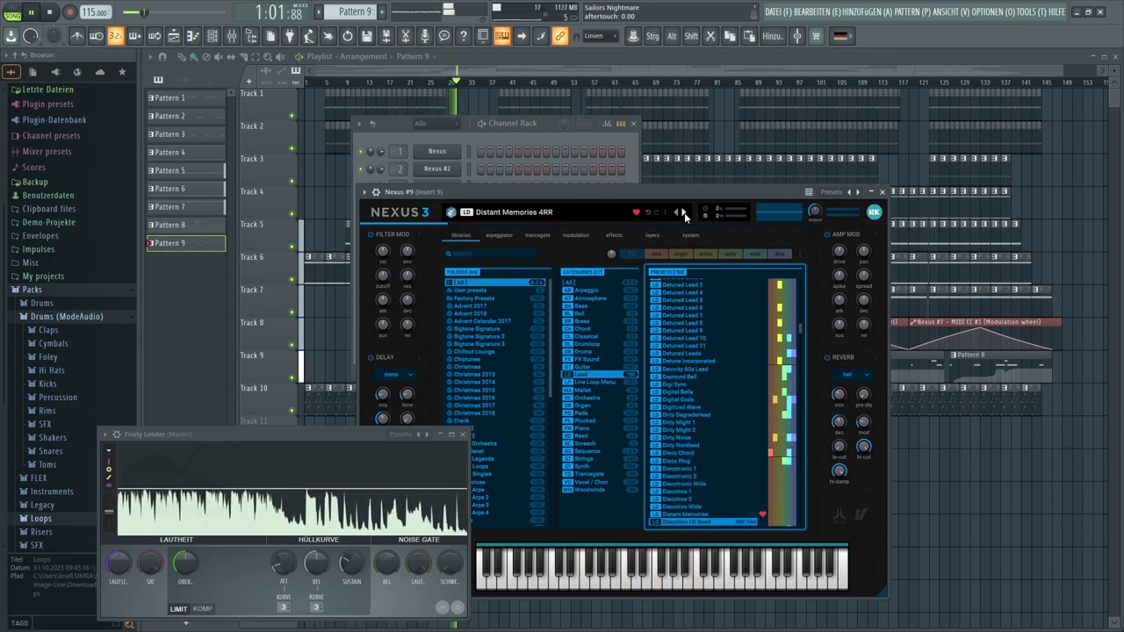
click(684, 212)
click(684, 212)
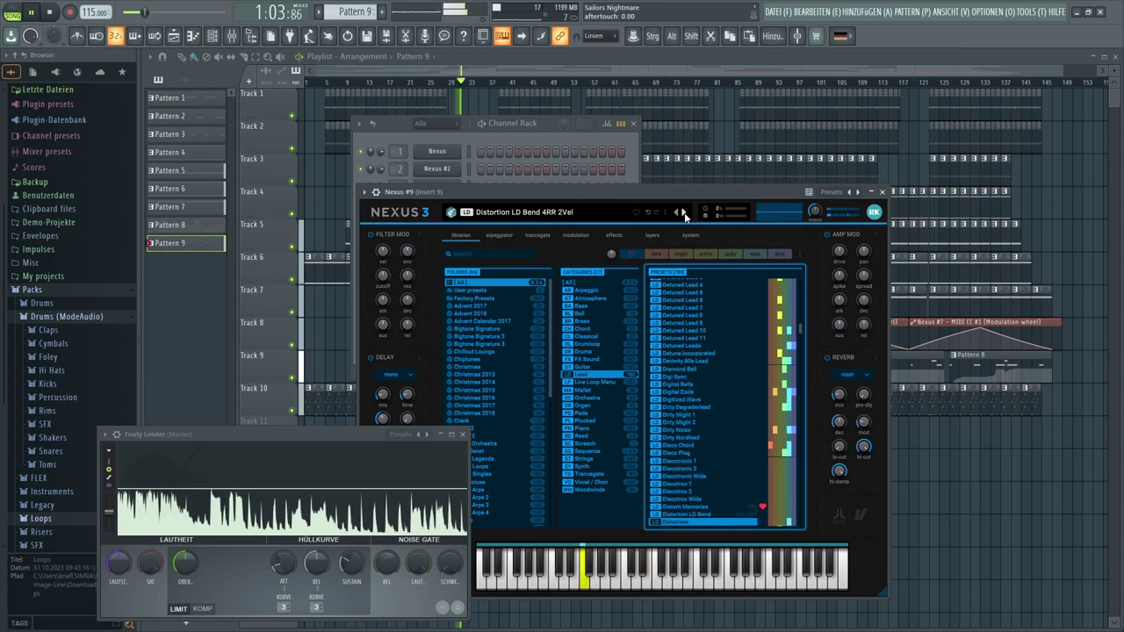
click(684, 212)
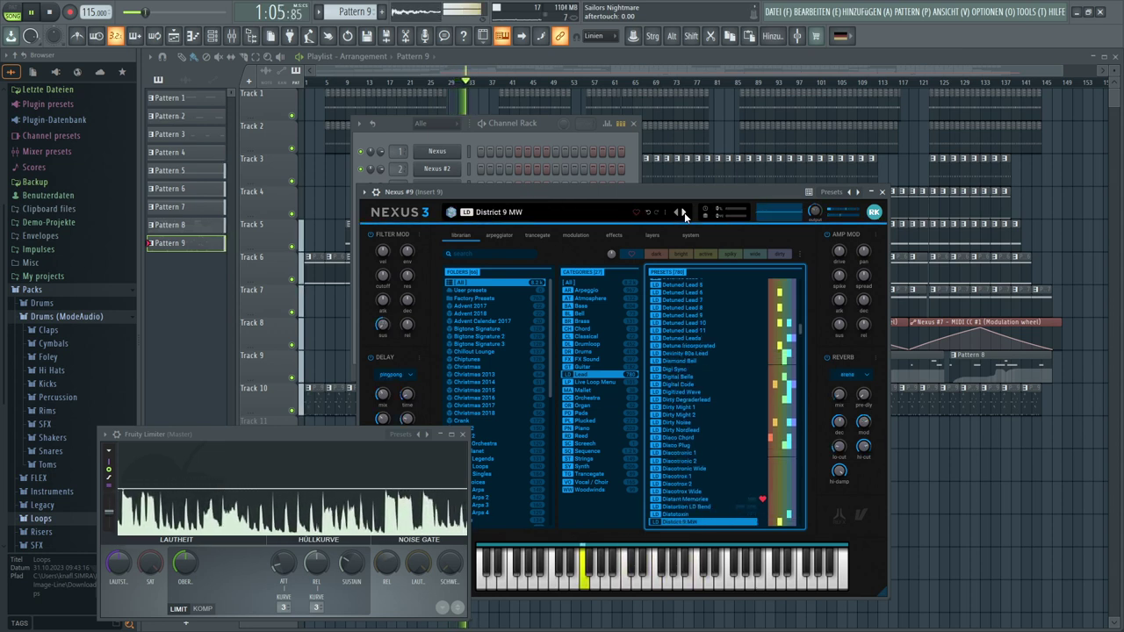
click(684, 213)
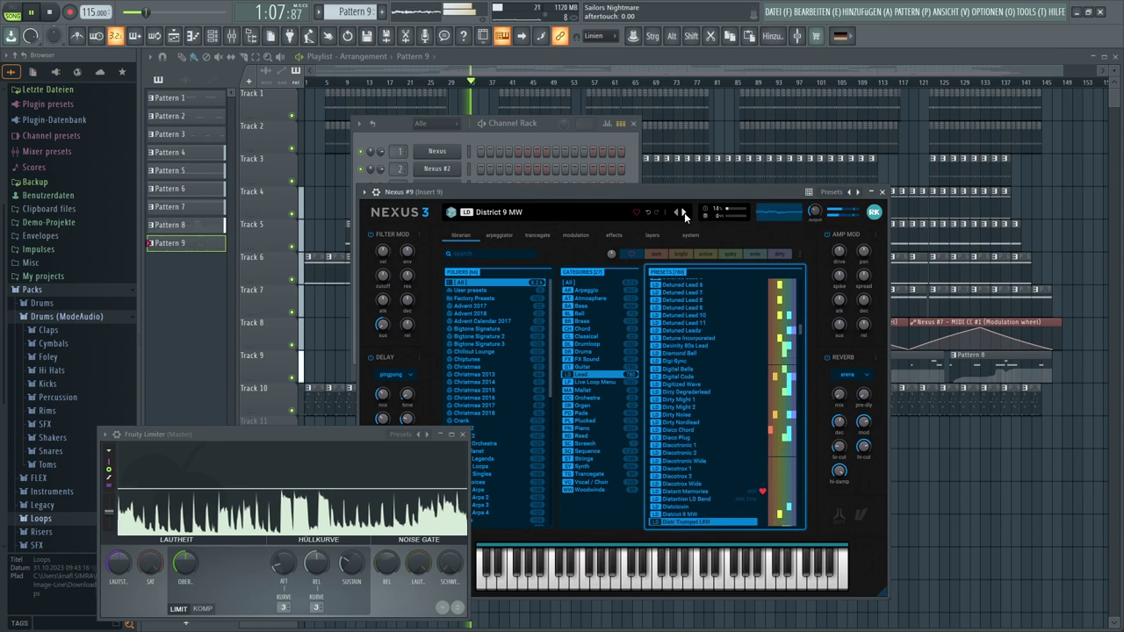
Audition the lead presets Doctor Who, Doppler Effect, Double Square, Down, Drama and Dreamland against the song
click(684, 213)
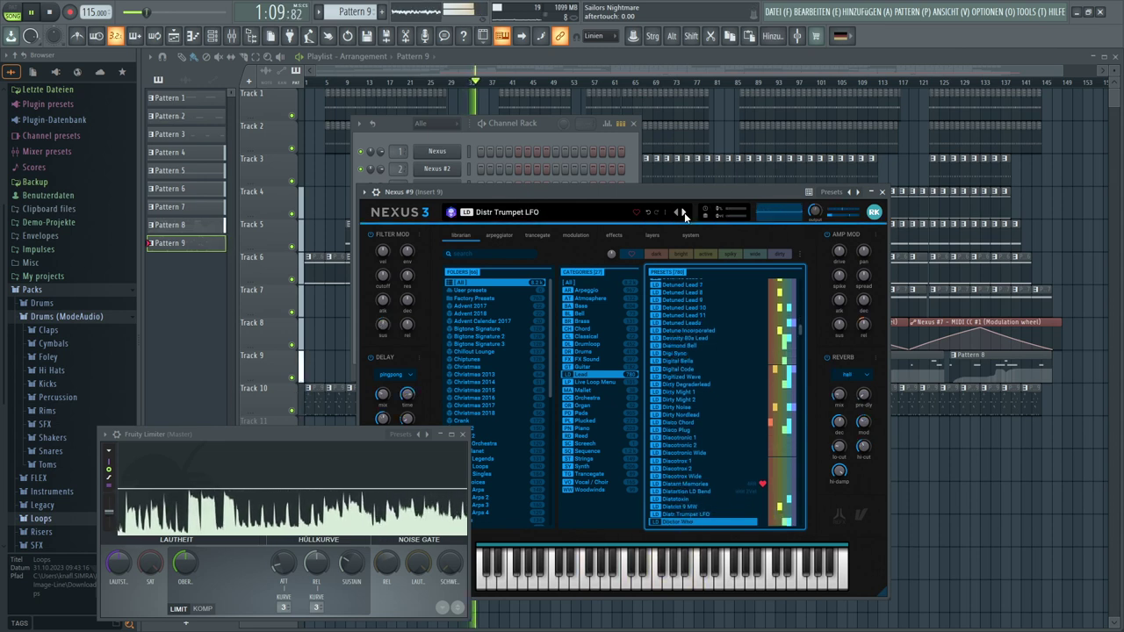
click(684, 212)
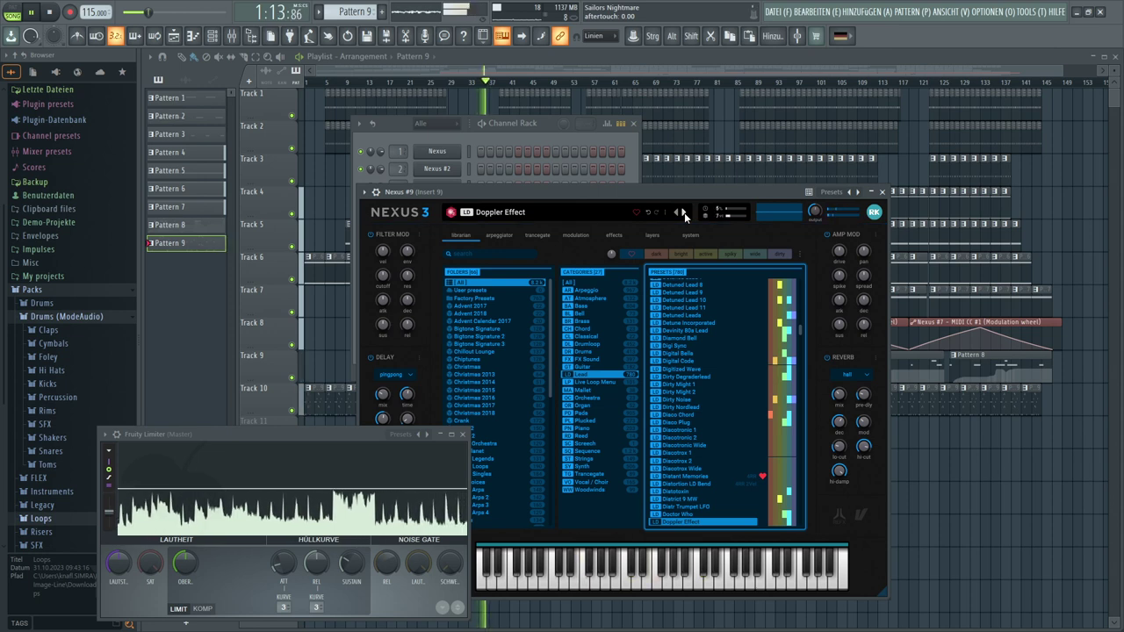
click(684, 212)
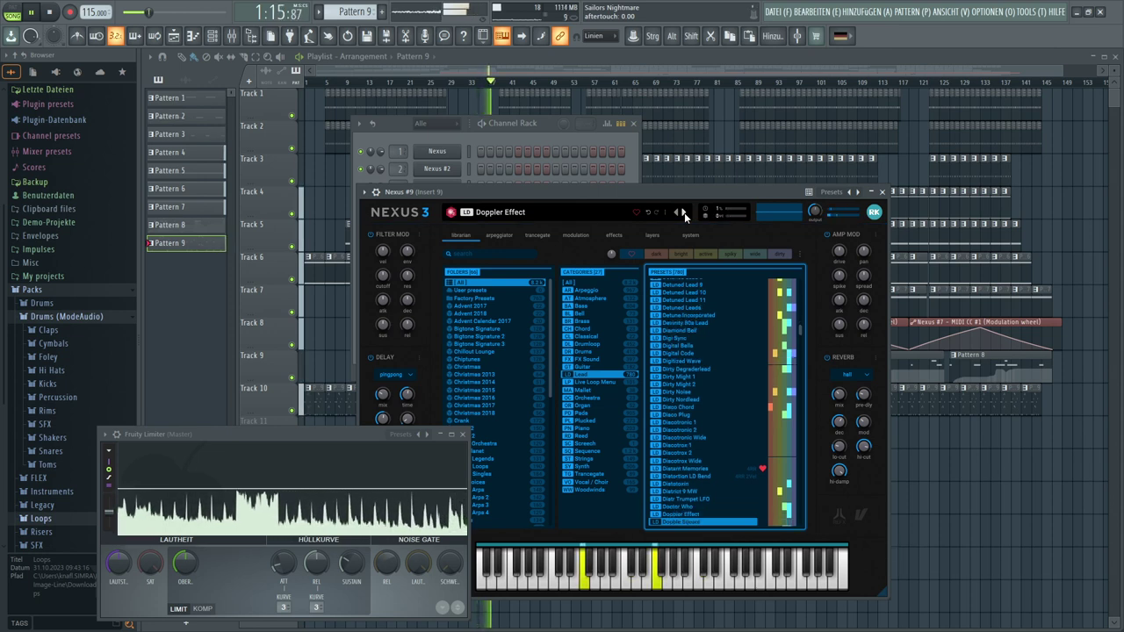
click(684, 213)
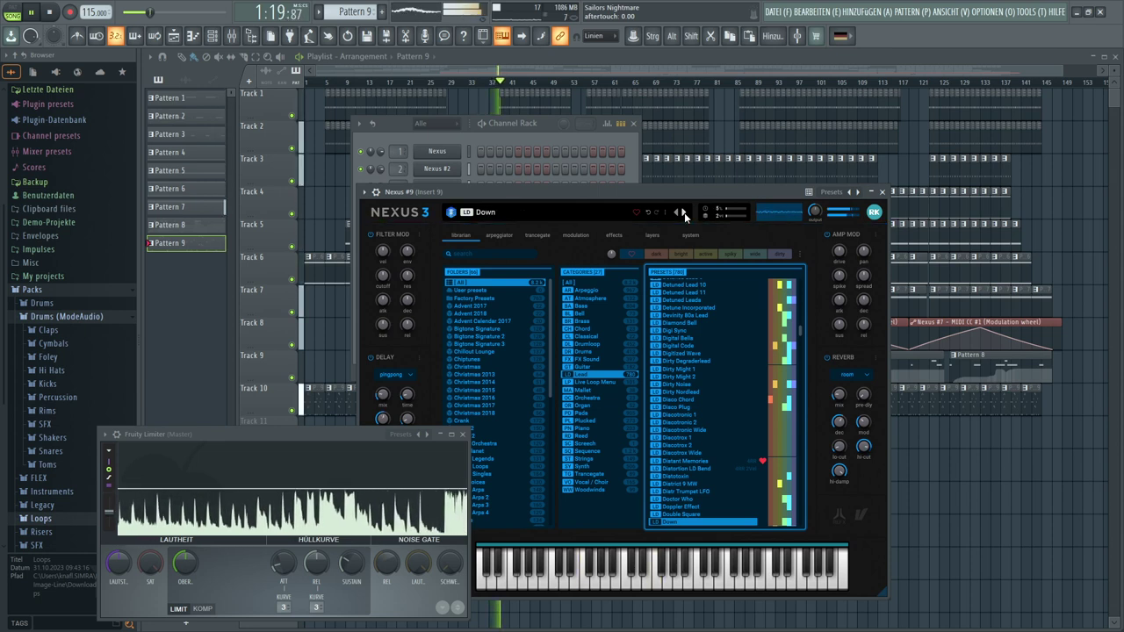
click(684, 212)
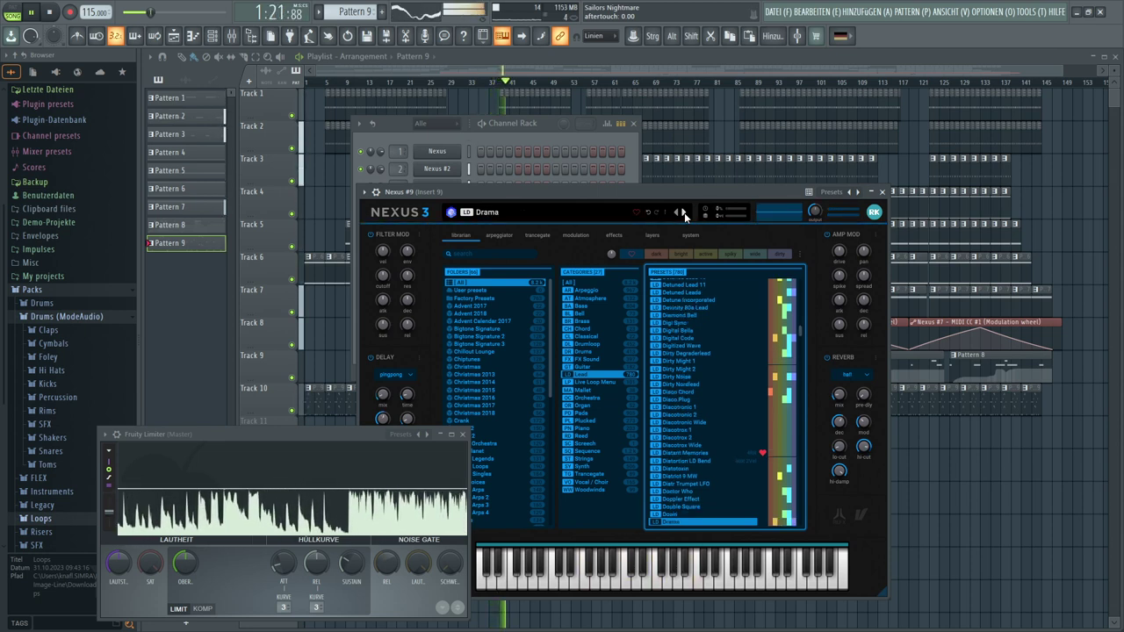
click(684, 213)
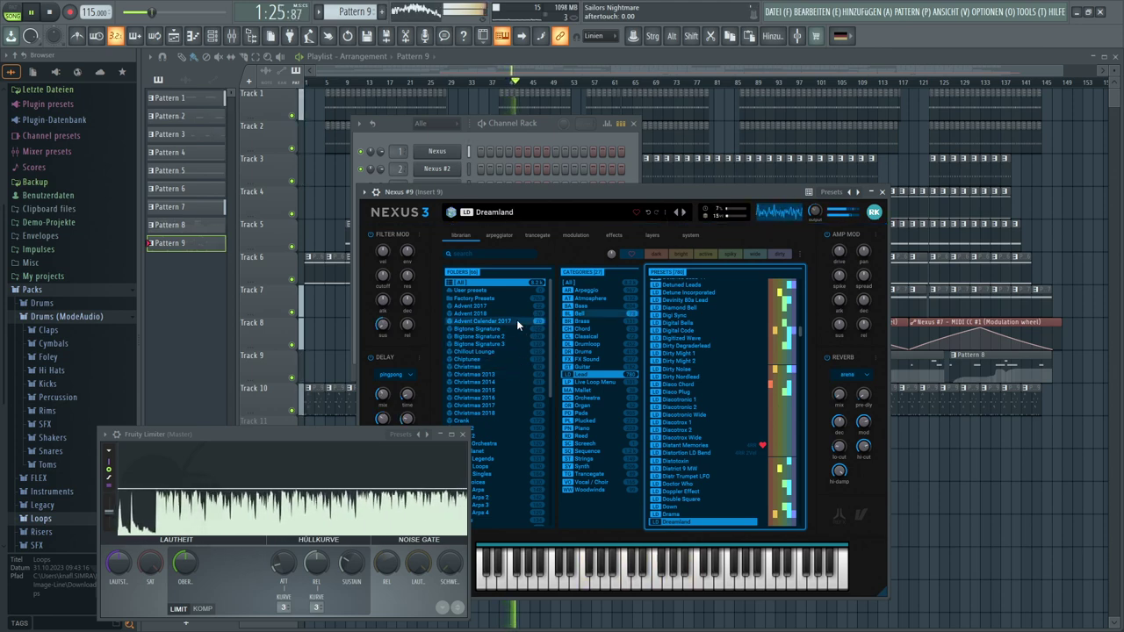
Limit the Nexus #9 preset list to the Lead category of the EDM Voices folder and load the preset Down
drag(530, 195, 558, 168)
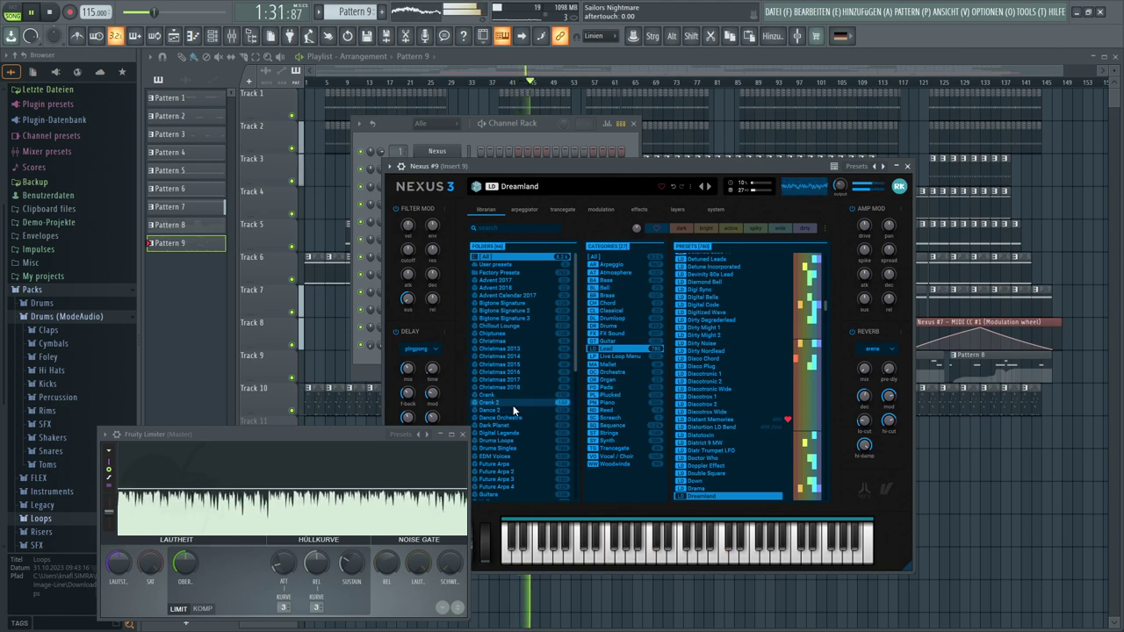
click(498, 456)
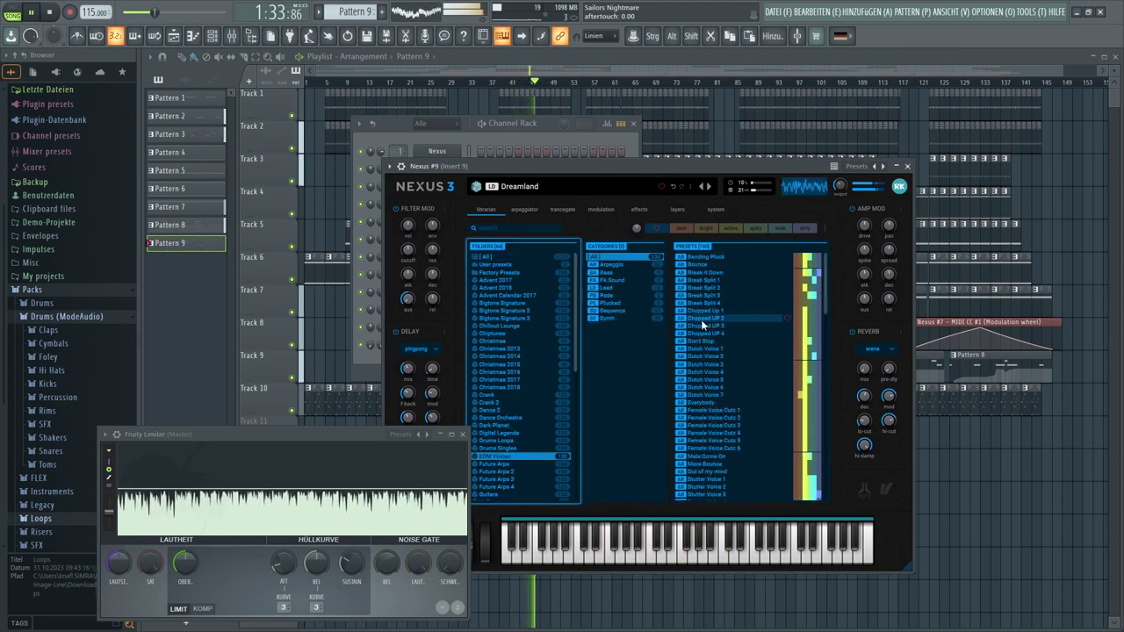
click(616, 286)
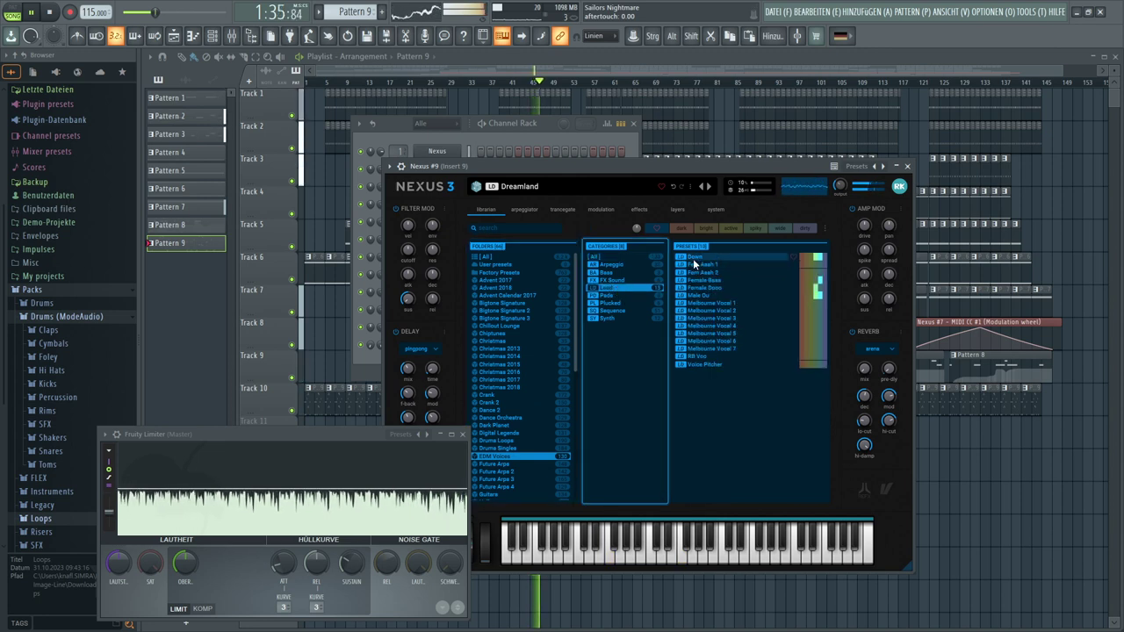
click(691, 258)
Audition the EDM Voices lead presets one by one from Fem Aaah 1 through Melbourne Vocal 3
click(707, 186)
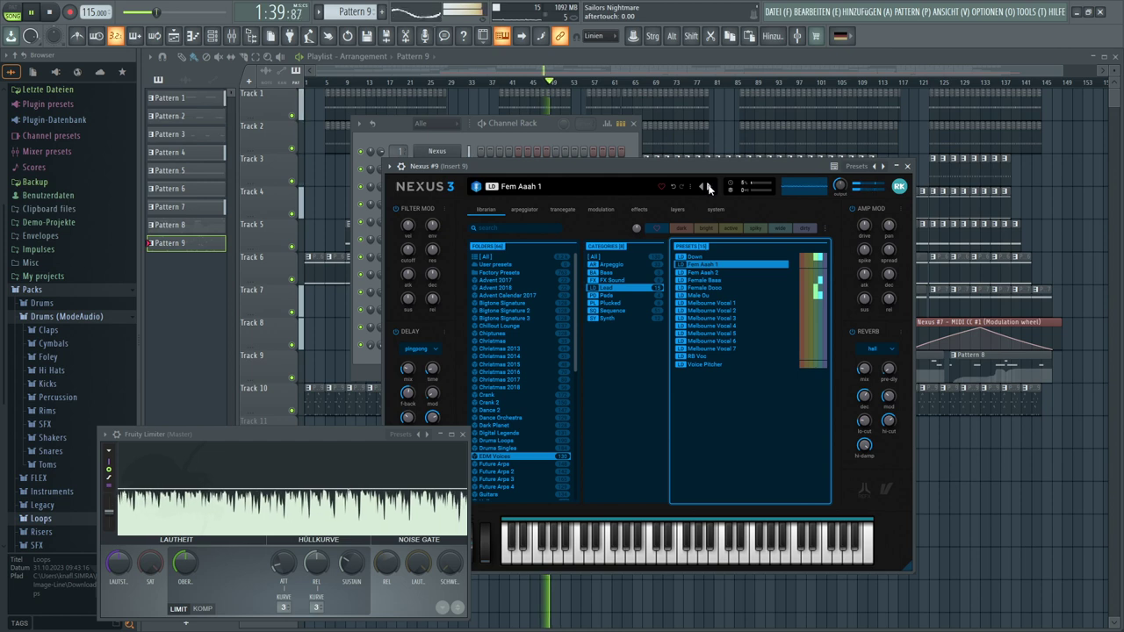
click(707, 186)
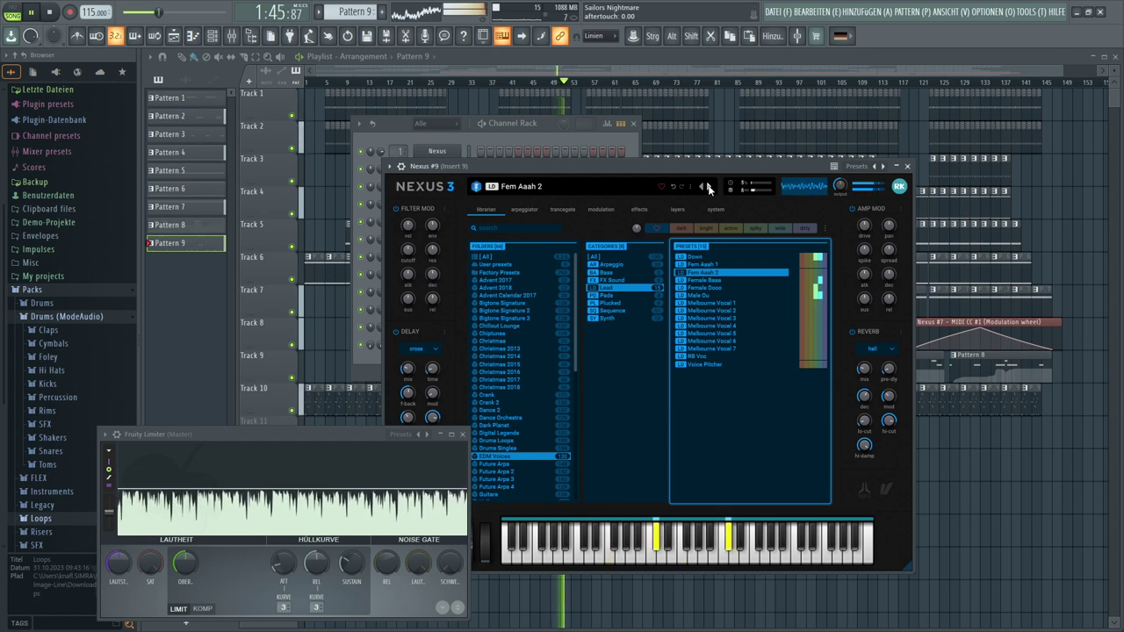
click(708, 186)
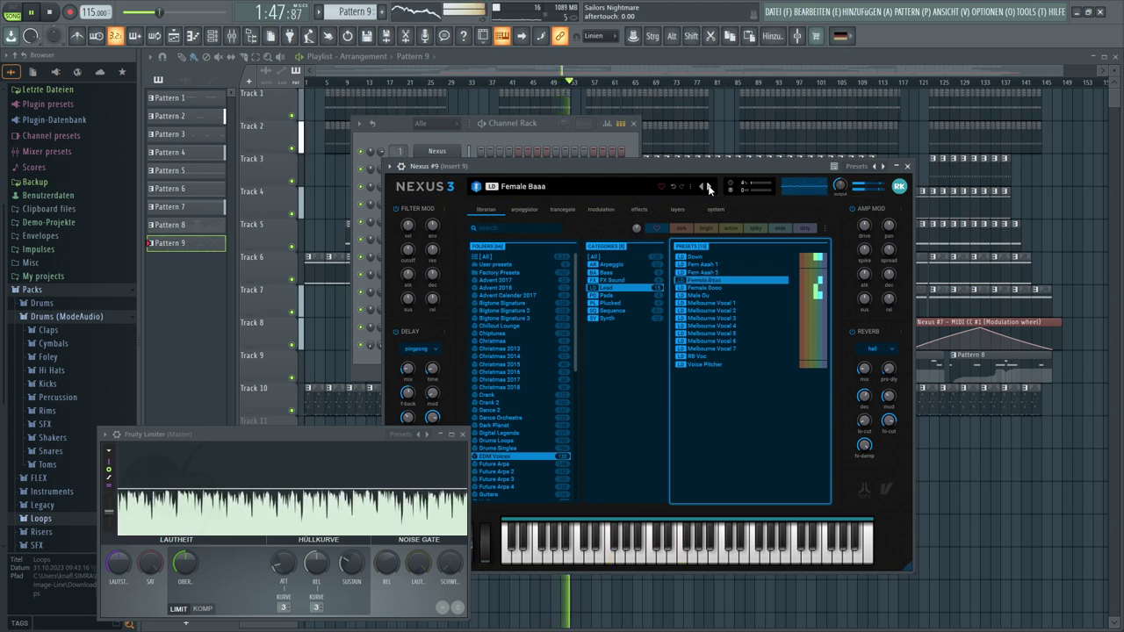
click(708, 186)
click(708, 186)
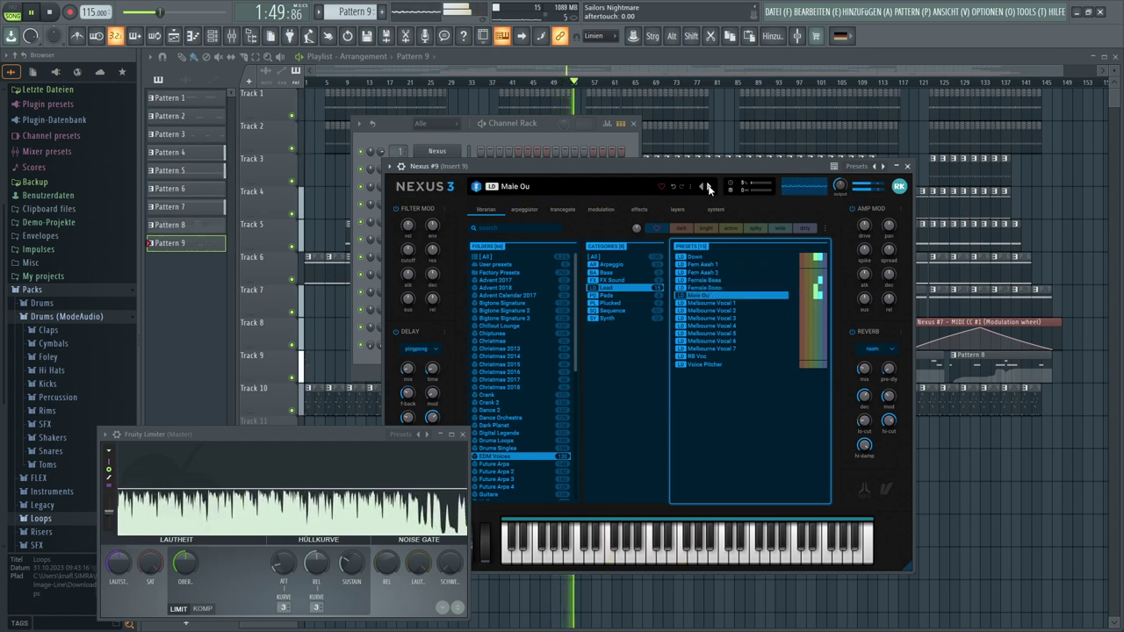
click(708, 186)
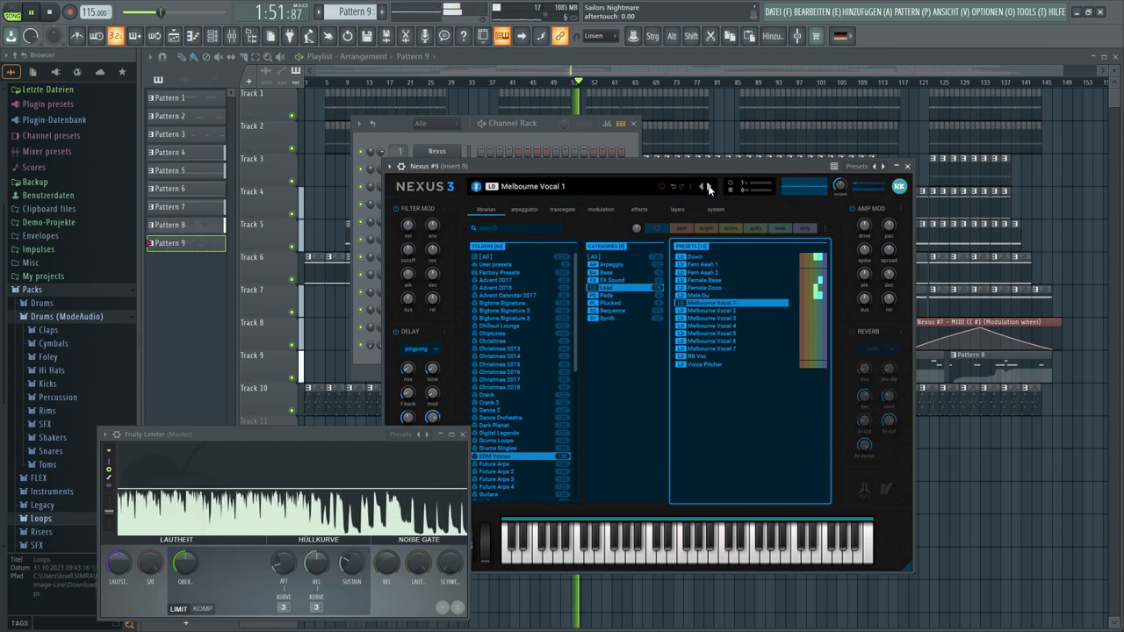
click(708, 186)
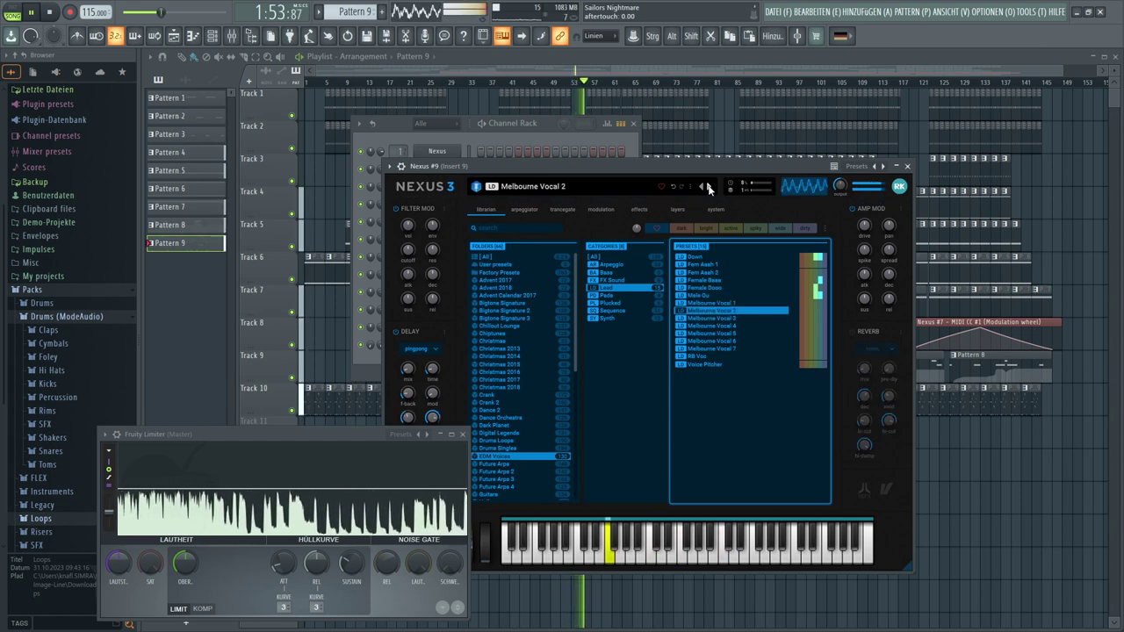
click(708, 186)
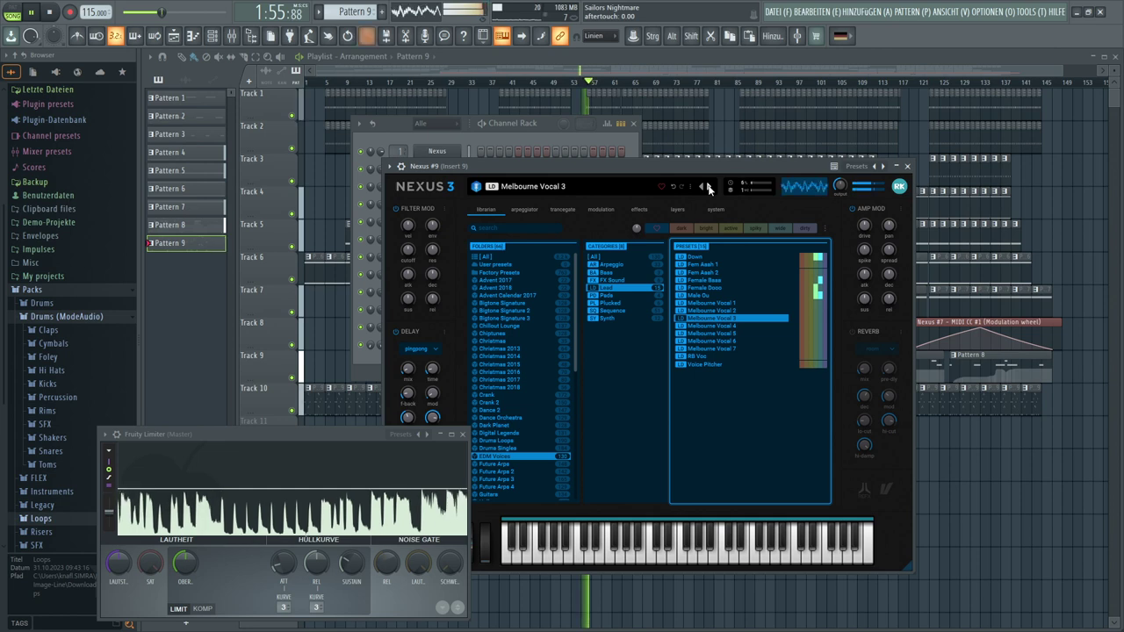
Audition the remaining EDM Voices lead presets from Melbourne Vocal 4 through Melbourne Vocal 7 and RB Voc
click(707, 186)
click(707, 187)
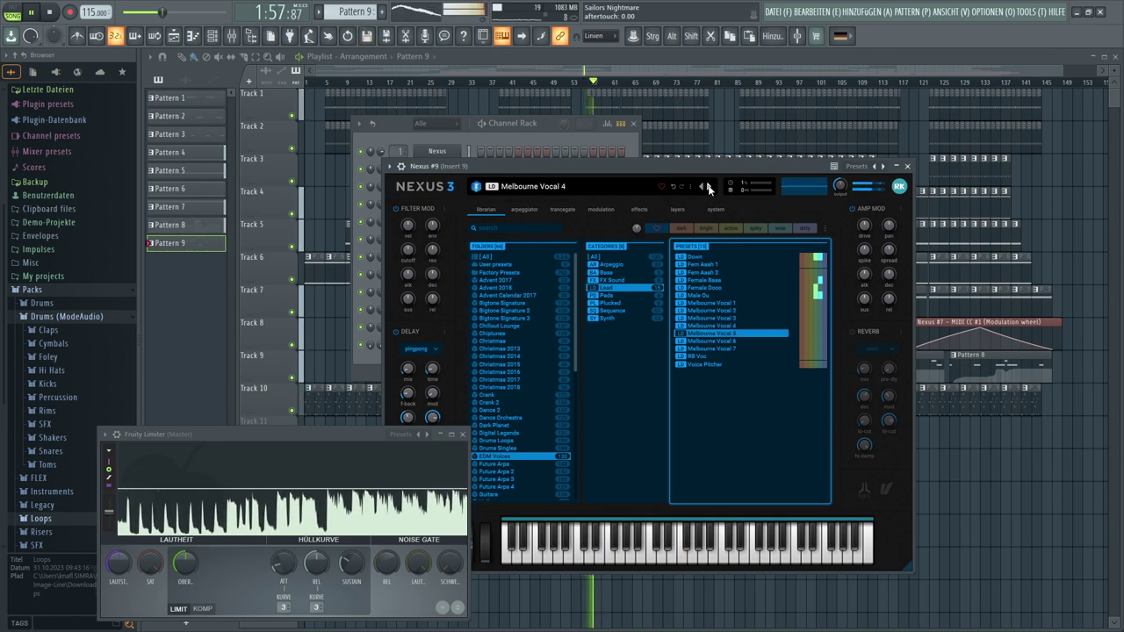
click(708, 186)
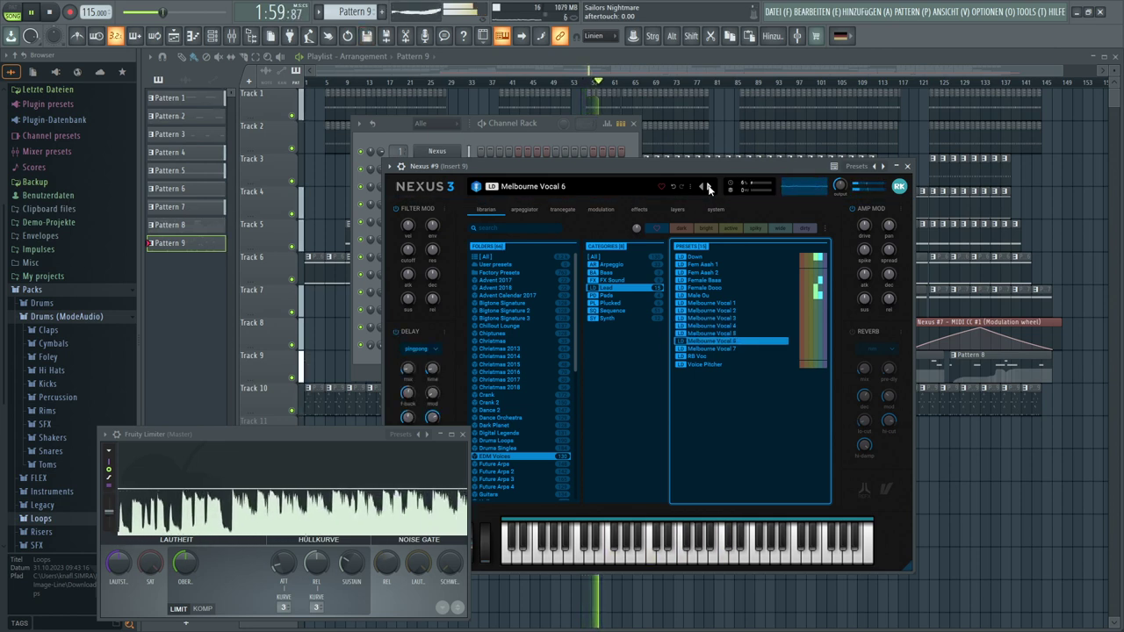
click(707, 186)
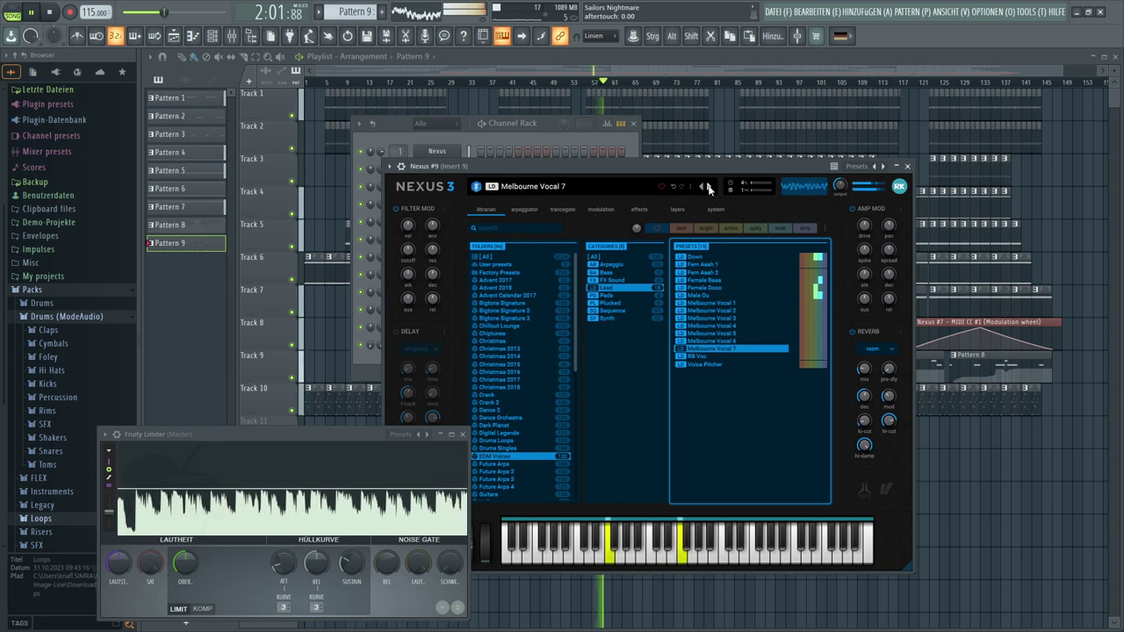
click(708, 186)
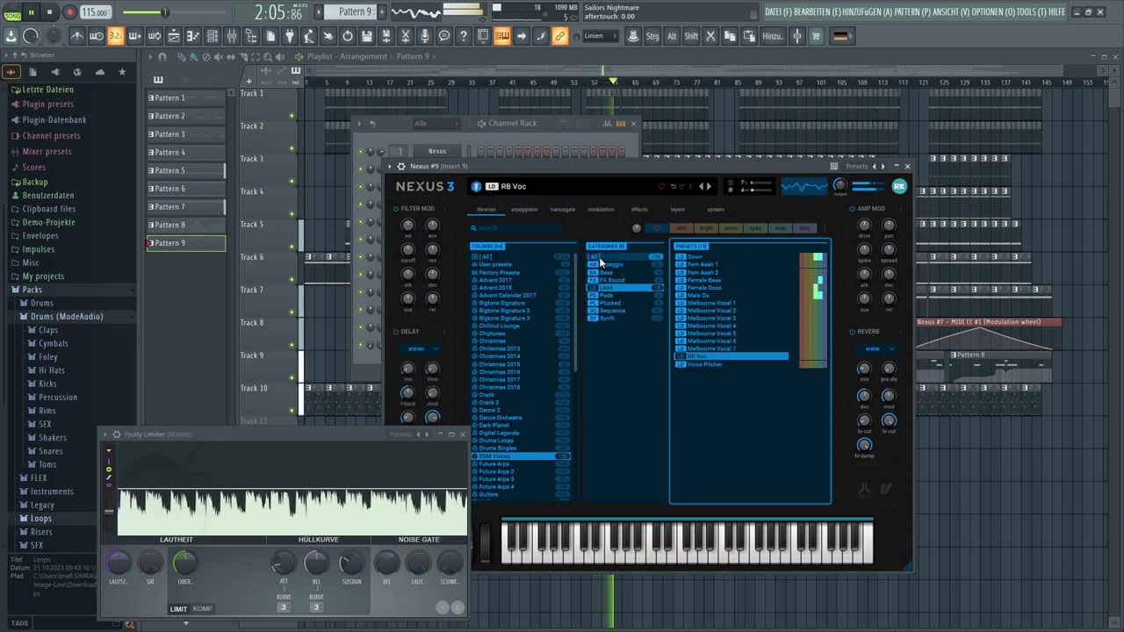
Limit the Nexus #9 presets to the Plucked category of EDM Voices and audition Voice Pluck 1 through Voice Pluck 6
click(609, 302)
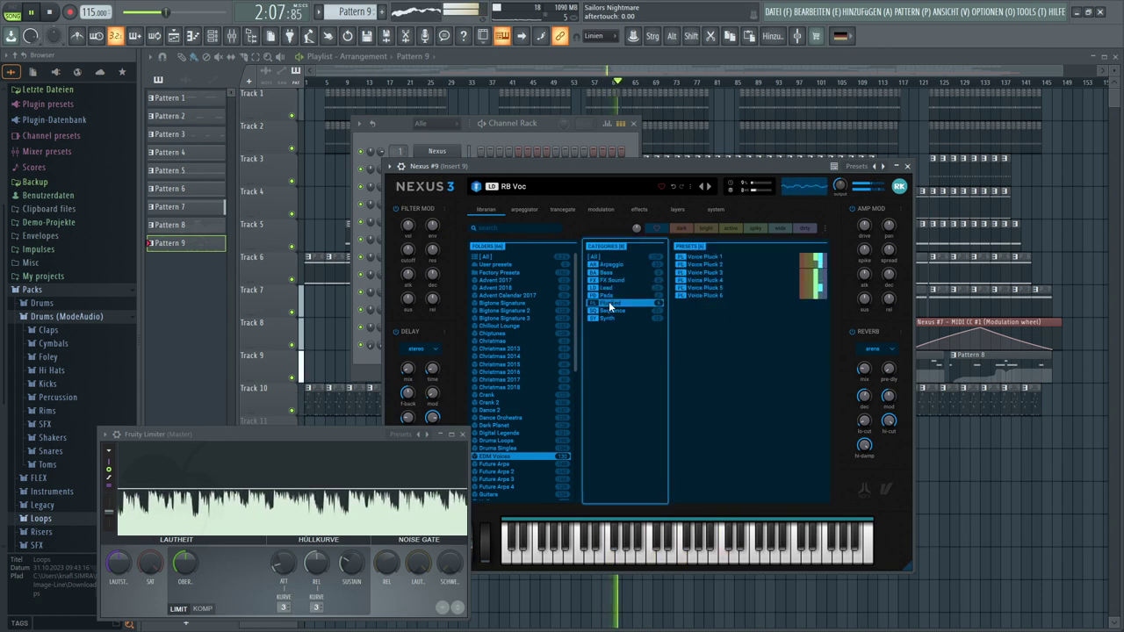
click(687, 257)
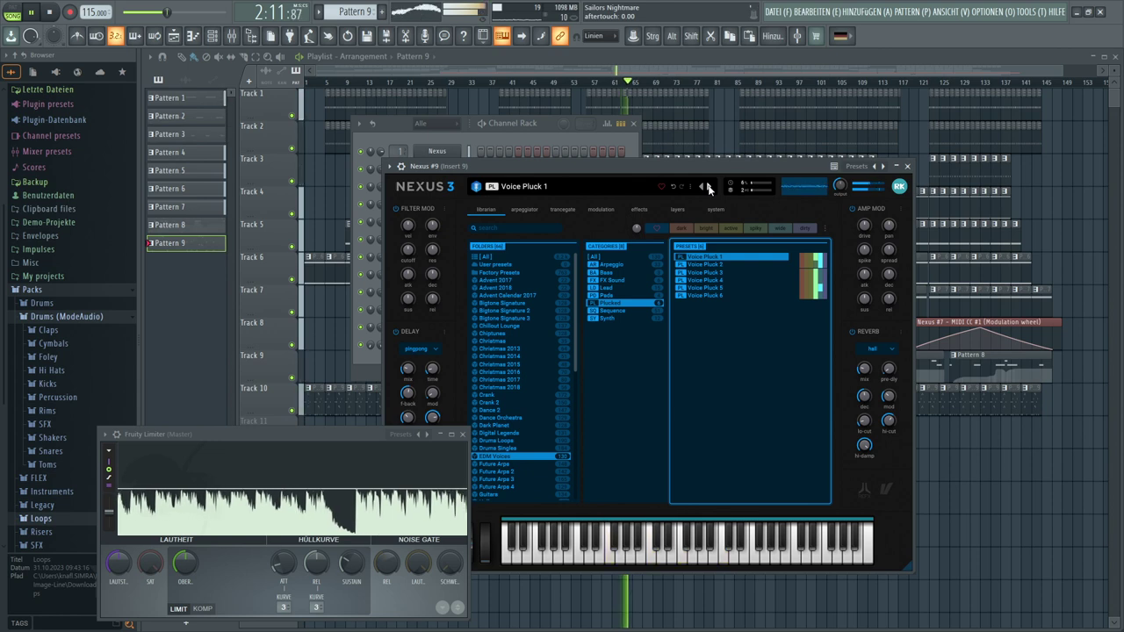
click(709, 189)
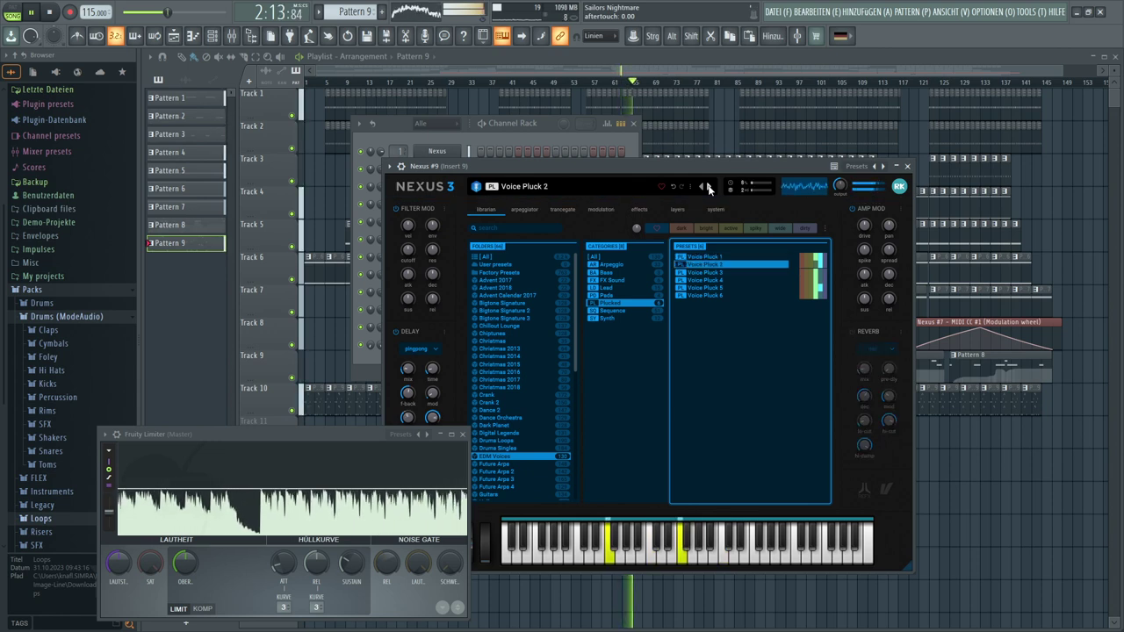
click(709, 189)
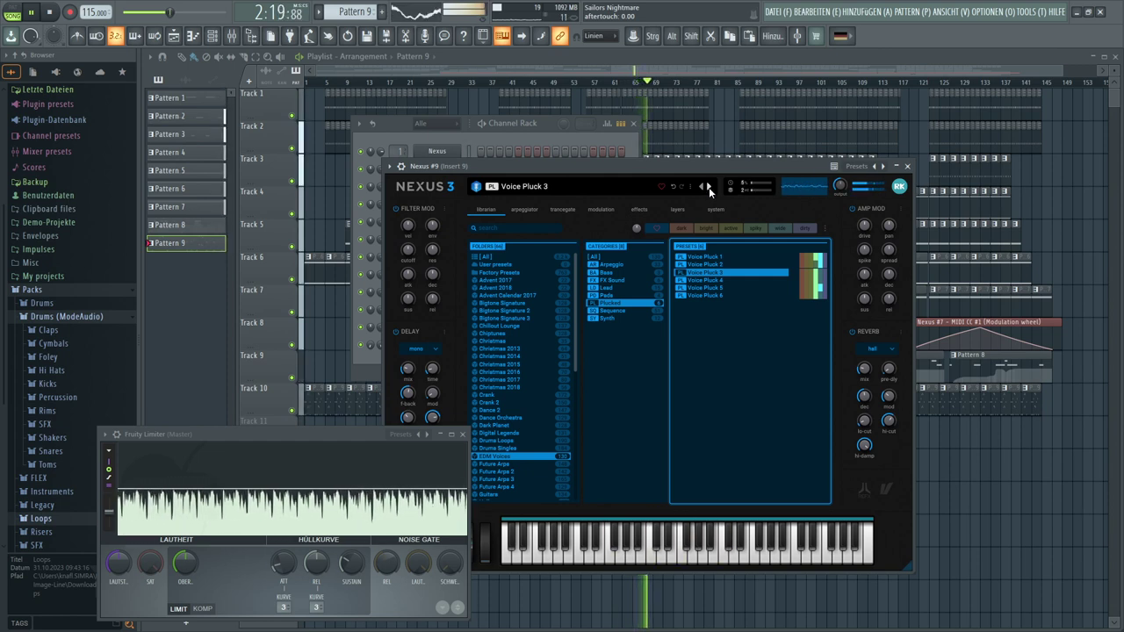
click(709, 189)
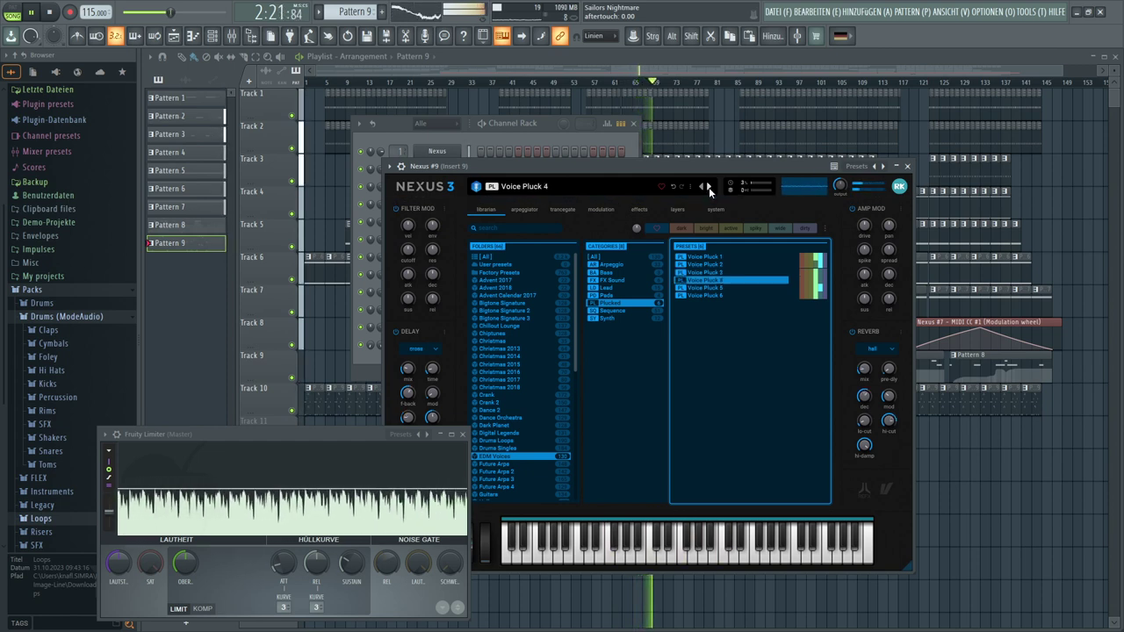
click(709, 189)
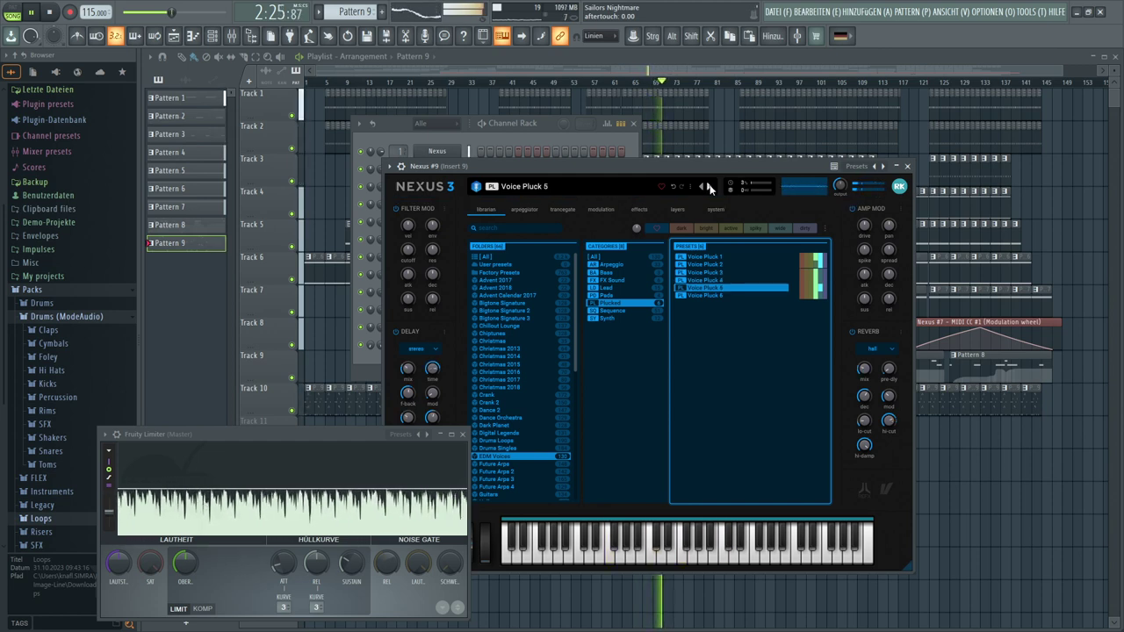
click(709, 189)
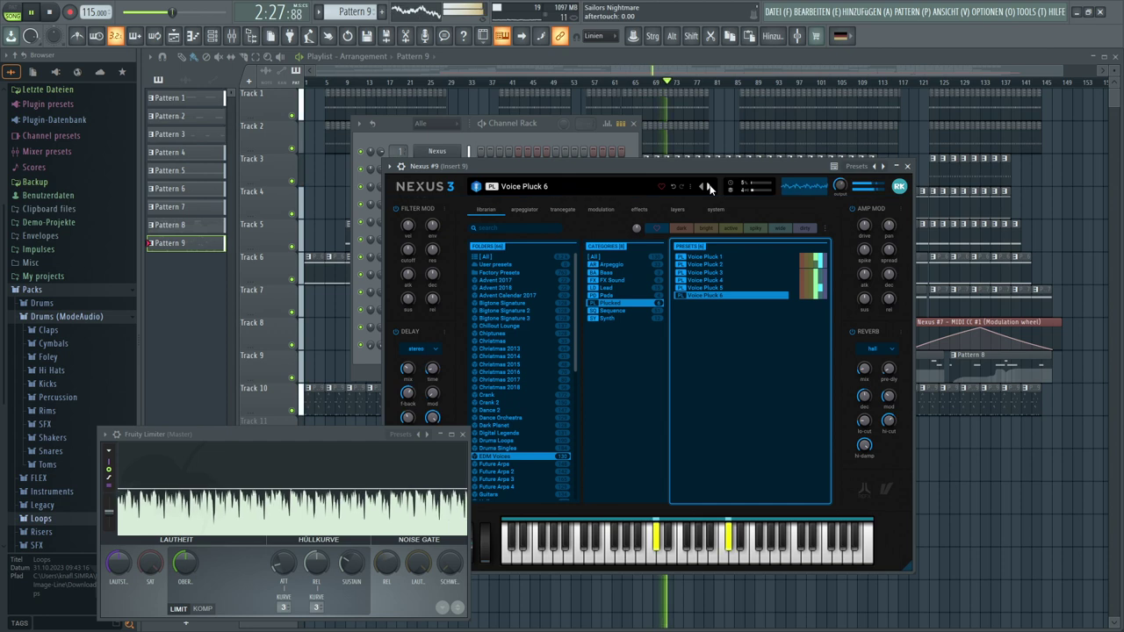
Audition the Synth category presets of EDM Voices from Ouuu onwards and load Synth Voice 3
click(612, 318)
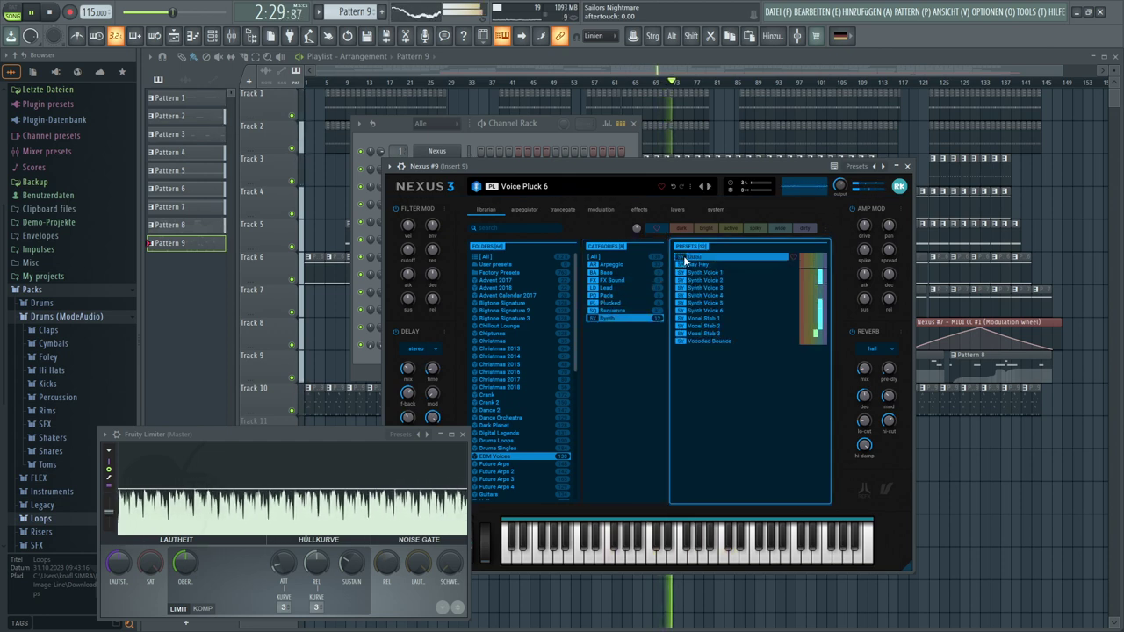
click(683, 256)
click(709, 188)
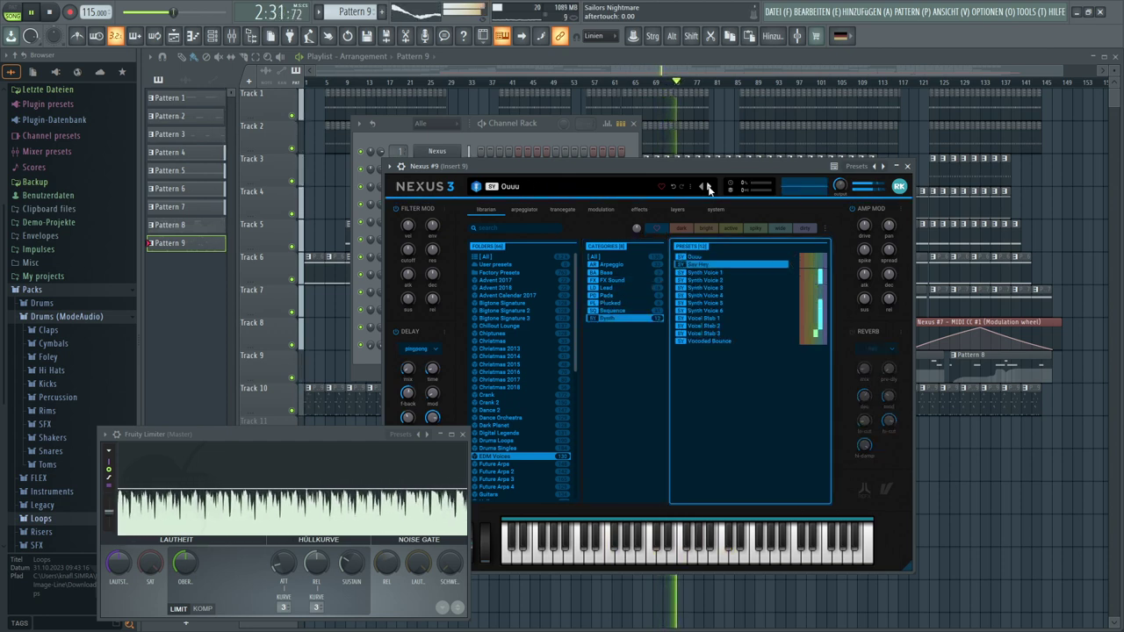
click(710, 188)
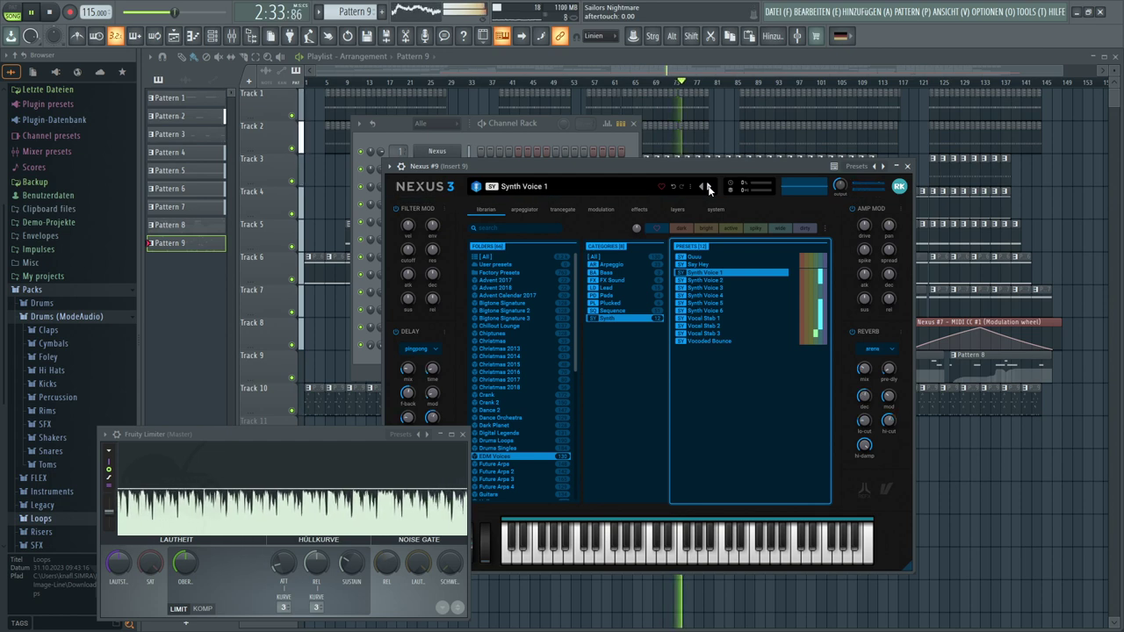
click(709, 188)
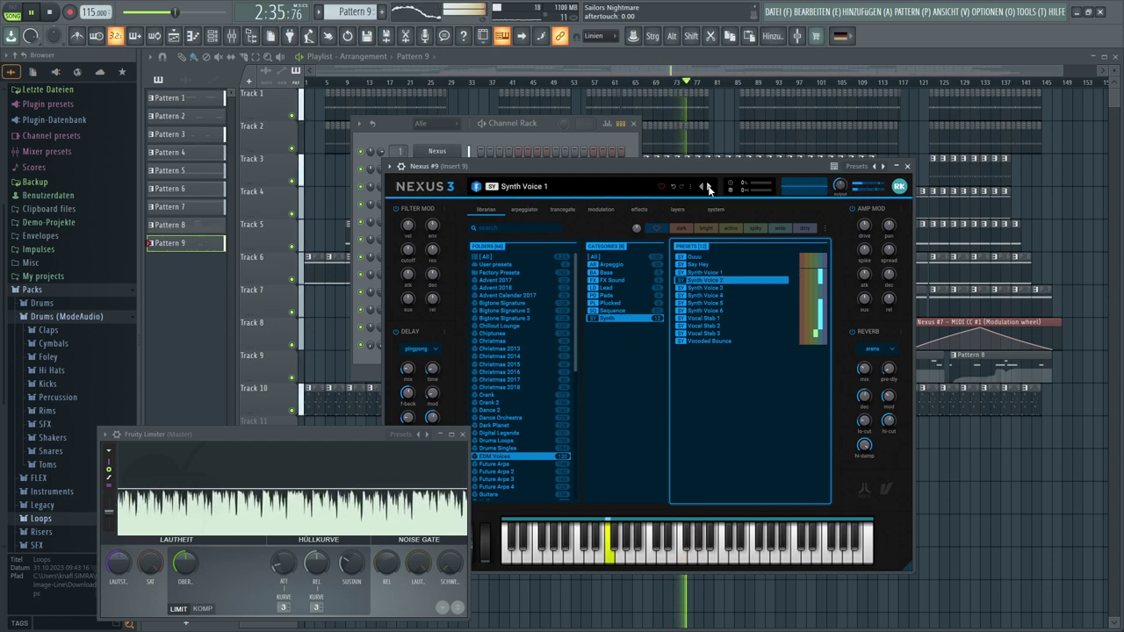
click(709, 188)
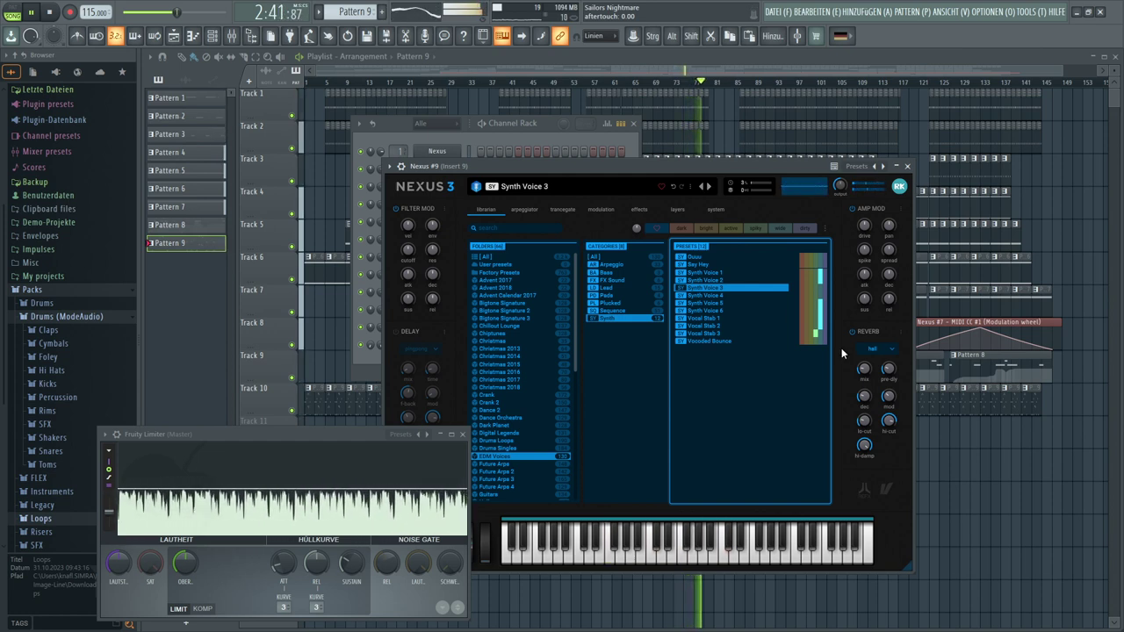
Enable the delay for Synth Voice 3 with a mix of 44, set the reverb mix to 59 and raise the reverb decay
click(396, 332)
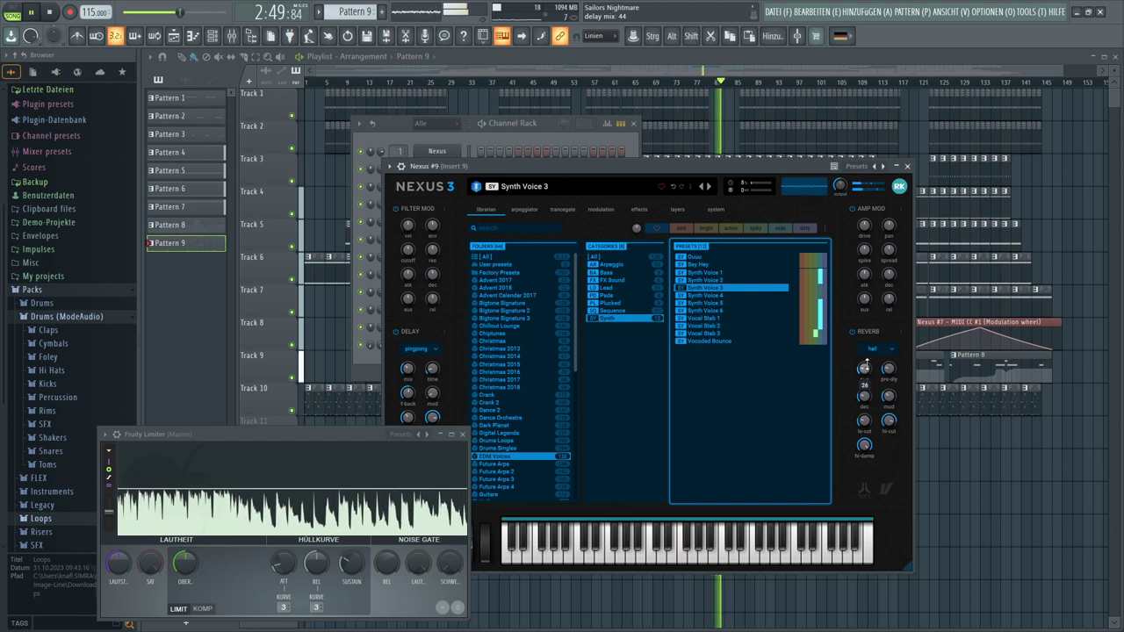
drag(867, 345, 869, 347)
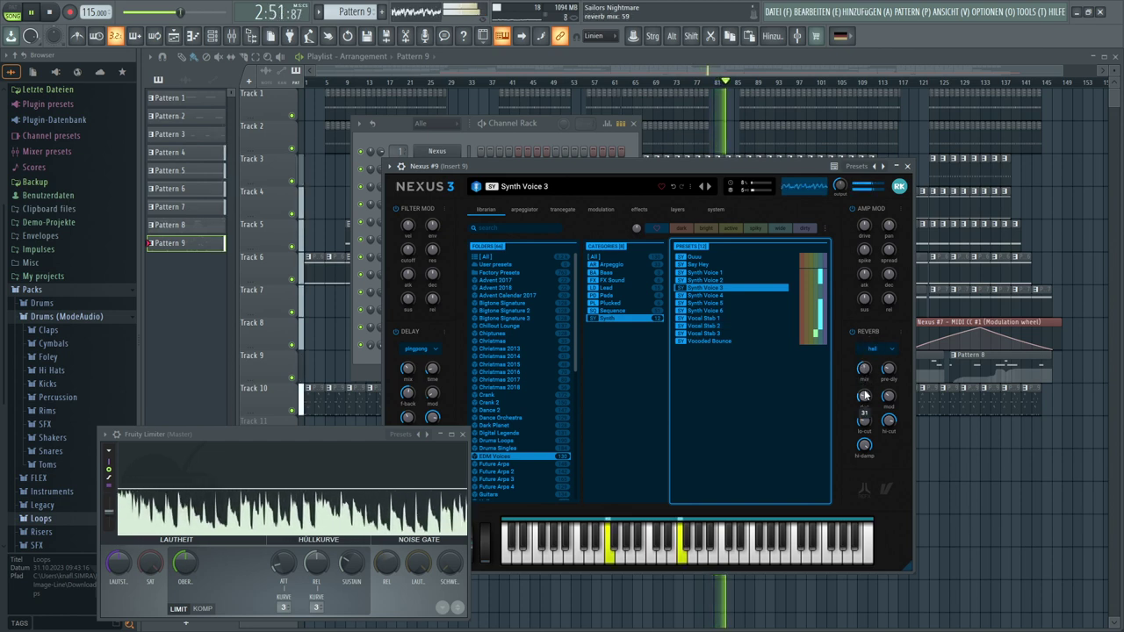
drag(865, 396, 864, 382)
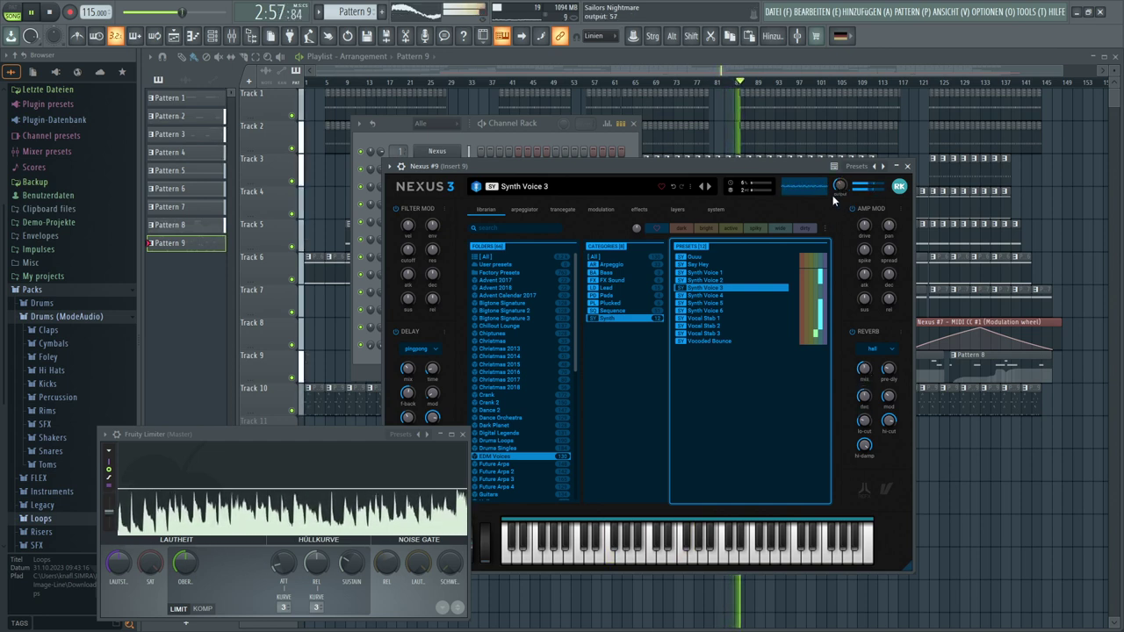
Open the Nexus #9 notes in the piano roll and delete the last F4 note in bar 4
click(496, 120)
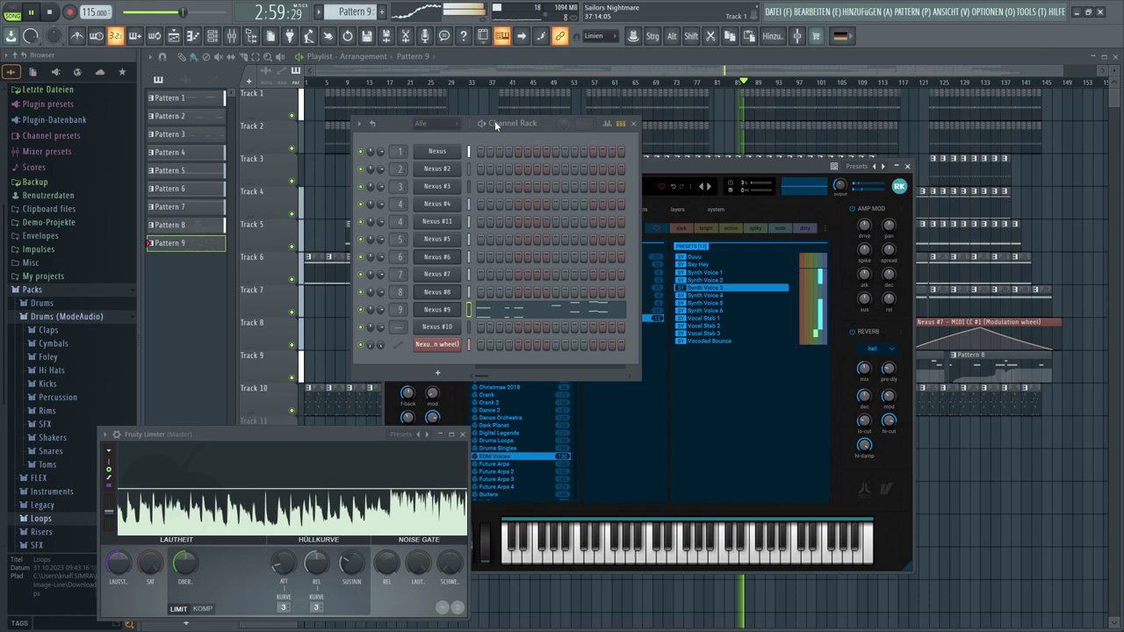
click(515, 312)
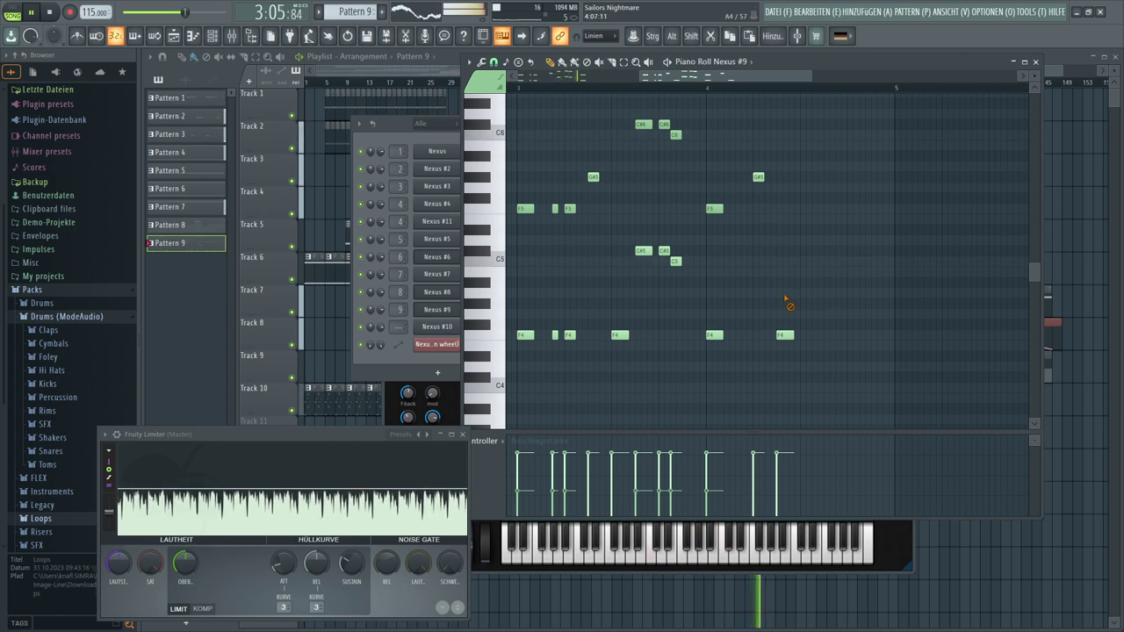
right_click(787, 337)
scroll(766, 302, up, 3)
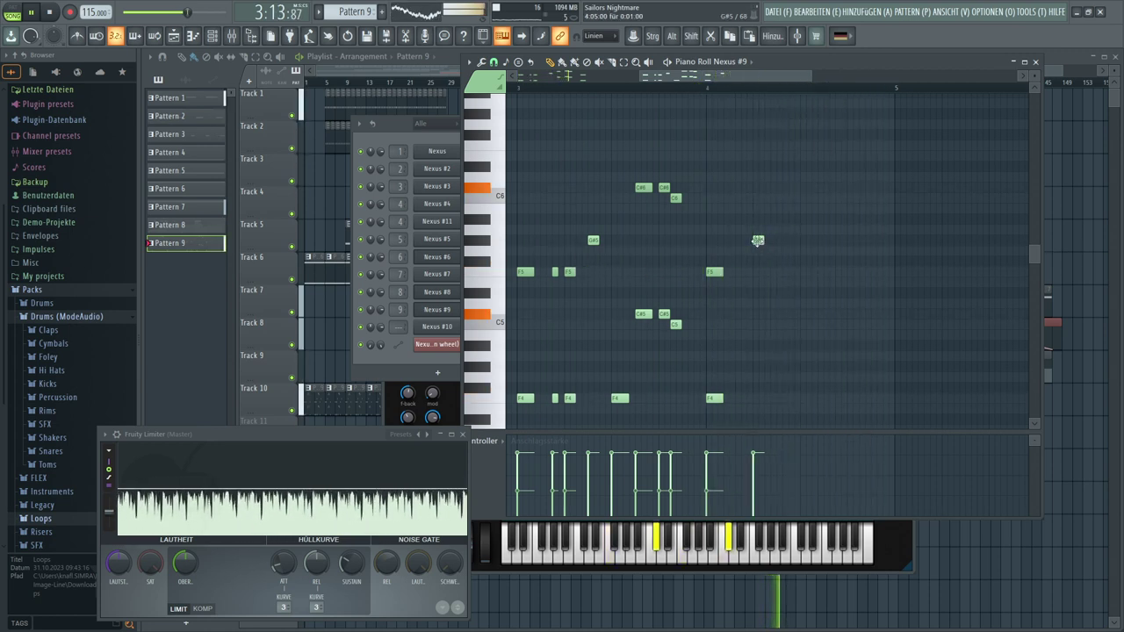
Move the G#5 note in bar 4 two steps earlier and add a slightly lengthened F5 note where the deleted F4 began
drag(762, 242, 735, 242)
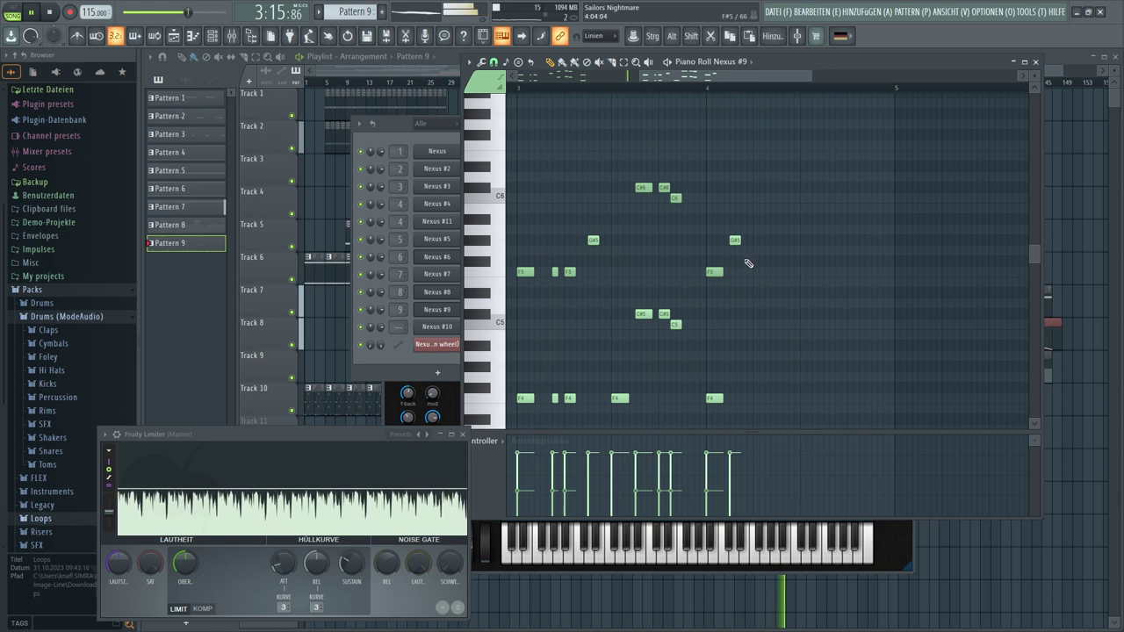
click(775, 273)
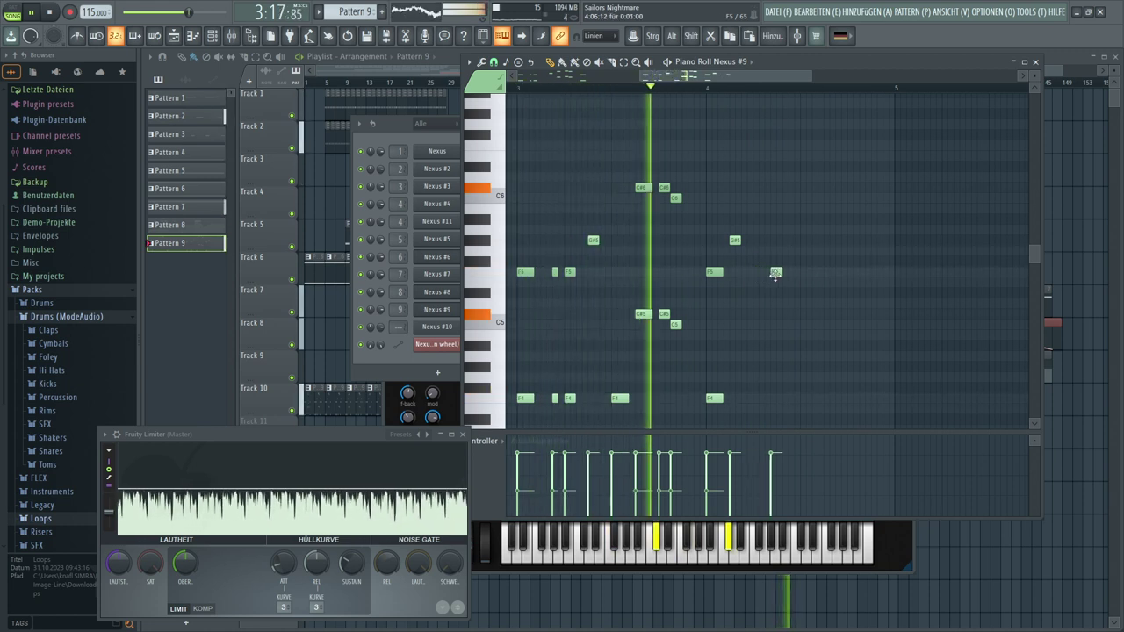
drag(775, 273, 785, 282)
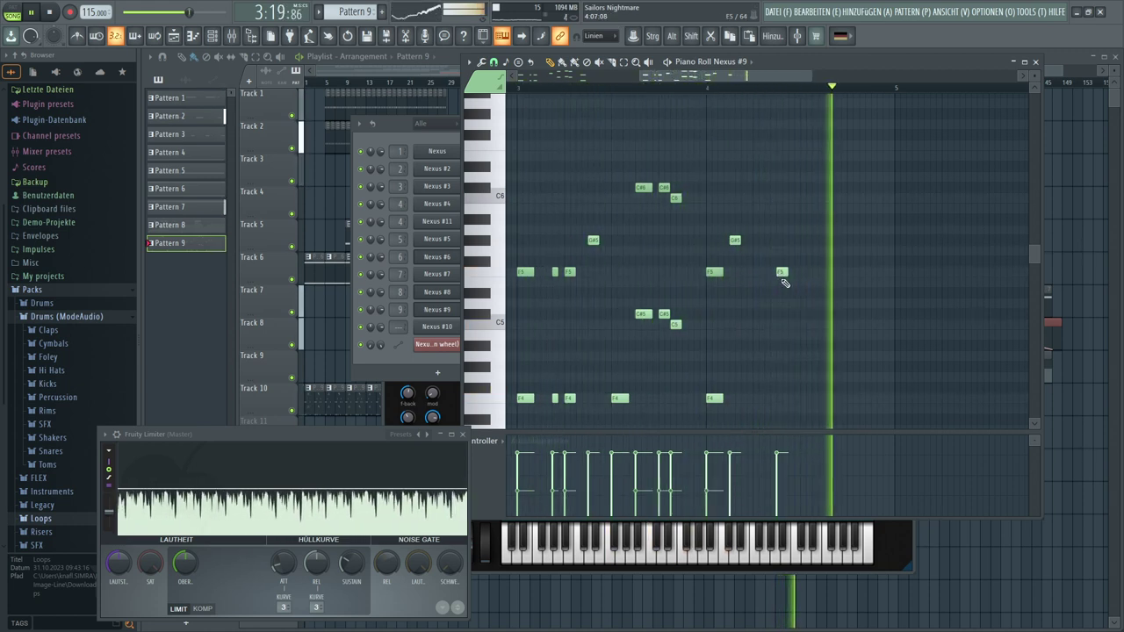
drag(788, 273, 792, 273)
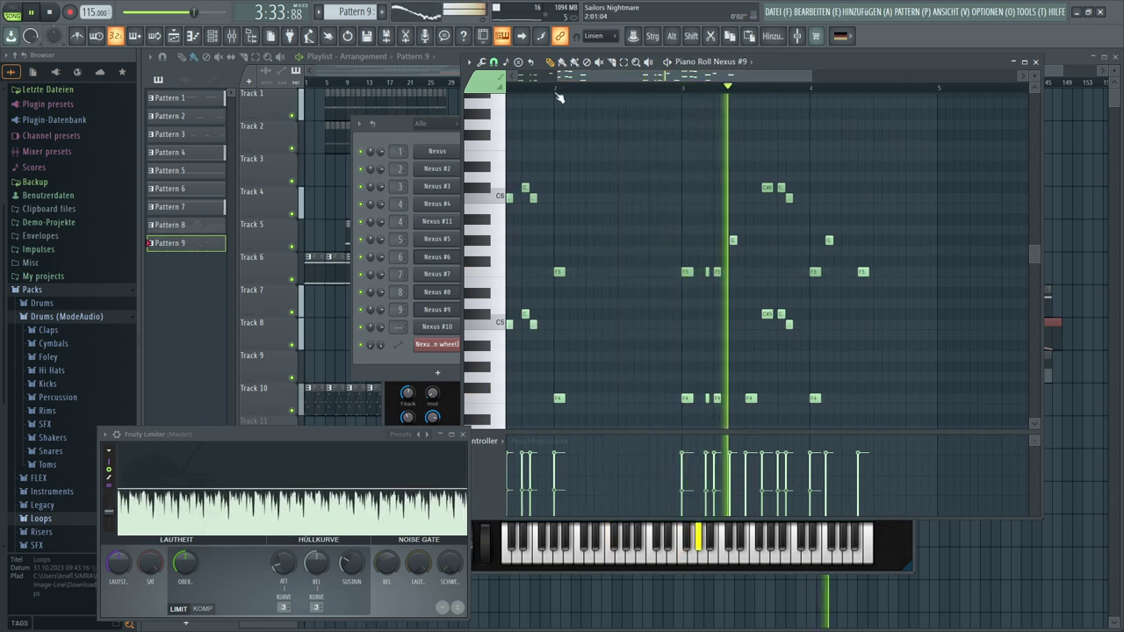
Reopen the Nexus #9 plugin, enable its main filter as lp24 and set the filter cutoff to 39
click(430, 309)
click(426, 310)
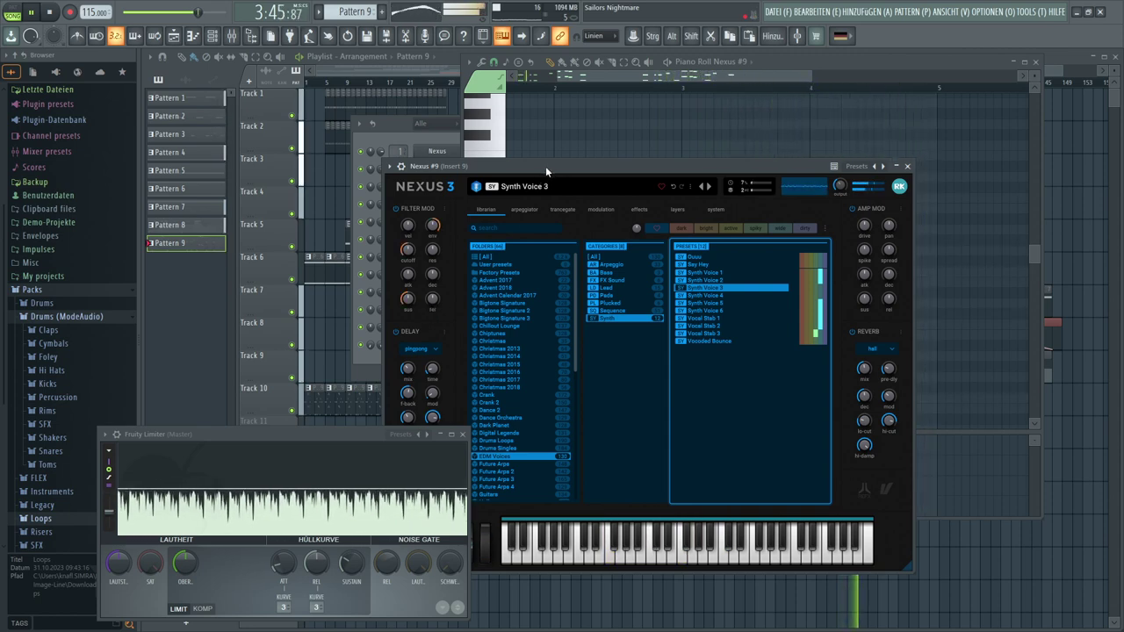
drag(546, 166, 699, 103)
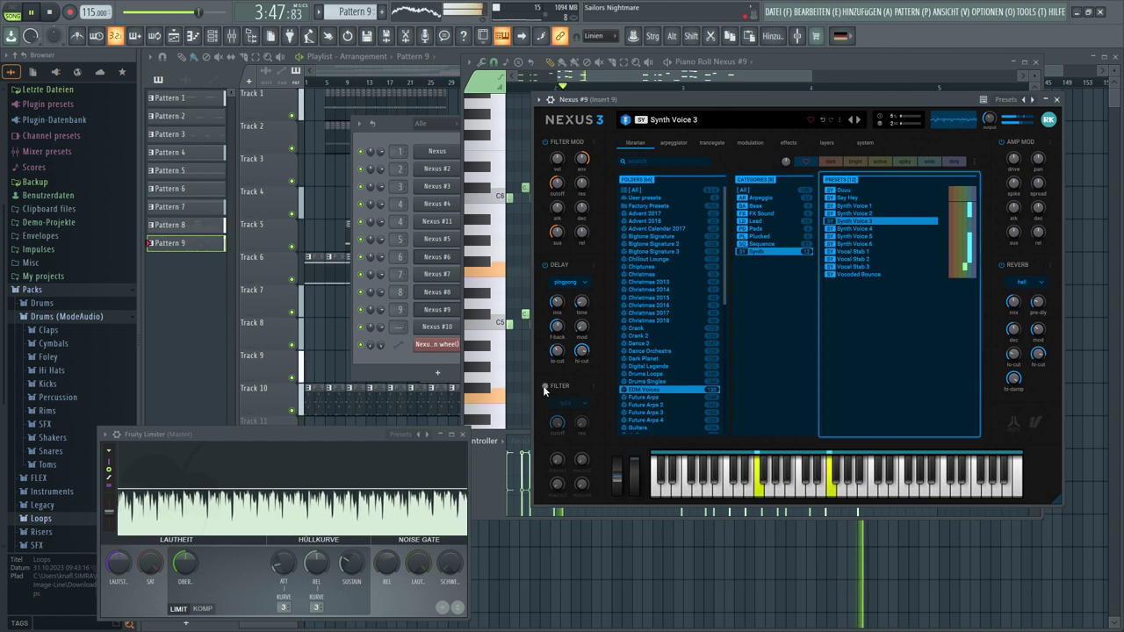
mouse_move(557, 422)
mouse_down()
mouse_move(579, 484)
mouse_move(582, 421)
mouse_move(594, 474)
mouse_move(585, 421)
mouse_move(557, 427)
mouse_up()
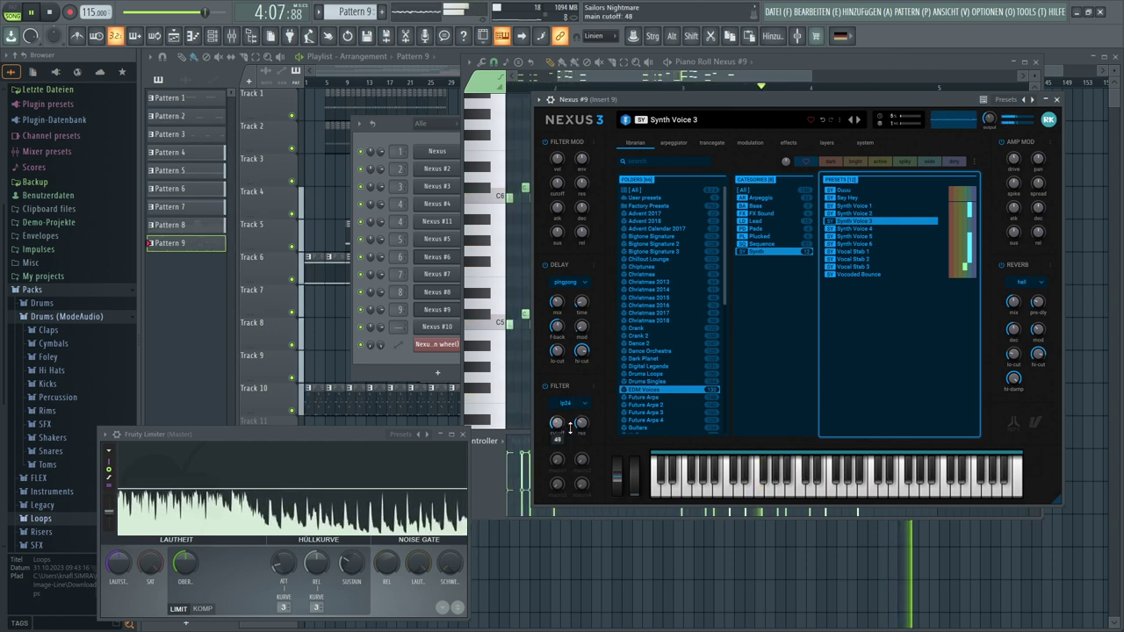
mouse_move(570, 427)
mouse_down()
mouse_move(578, 387)
mouse_move(596, 440)
mouse_move(559, 425)
mouse_up()
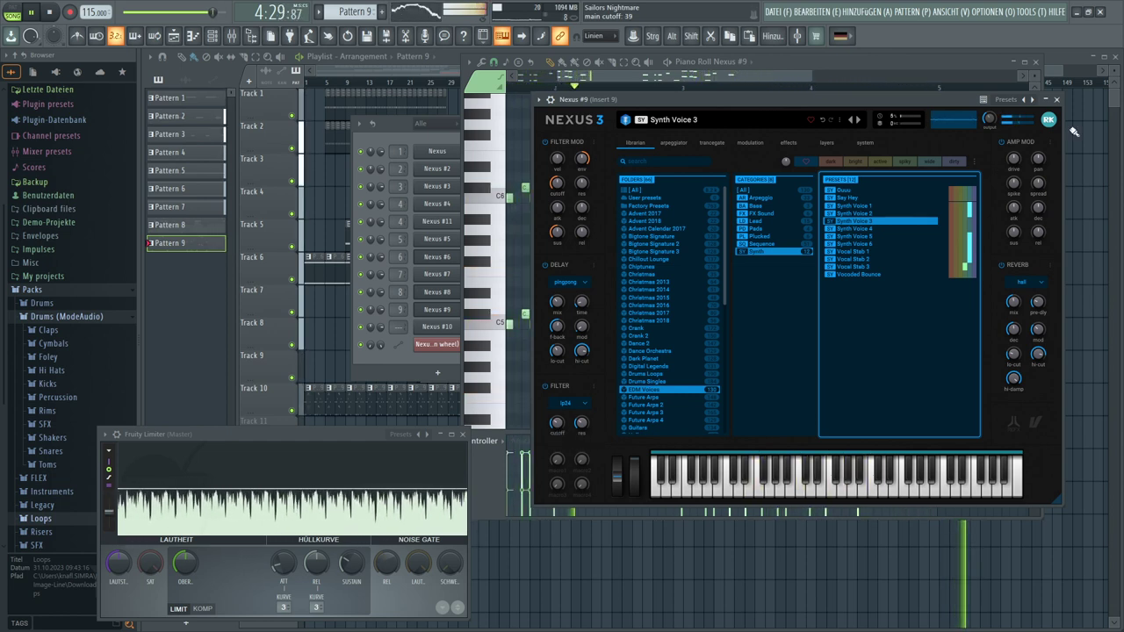
Create an automation clip for the Nexus #9 main cutoff, move it to the start of Track 11 and close the Fruity Limiter
click(1035, 14)
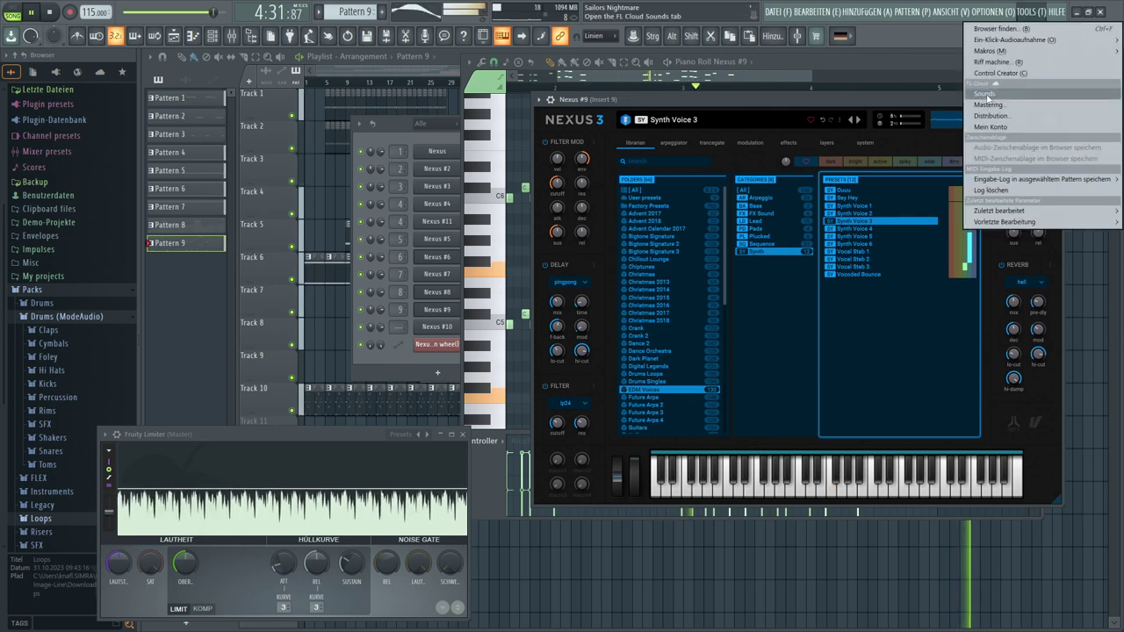
mouse_move(1001, 211)
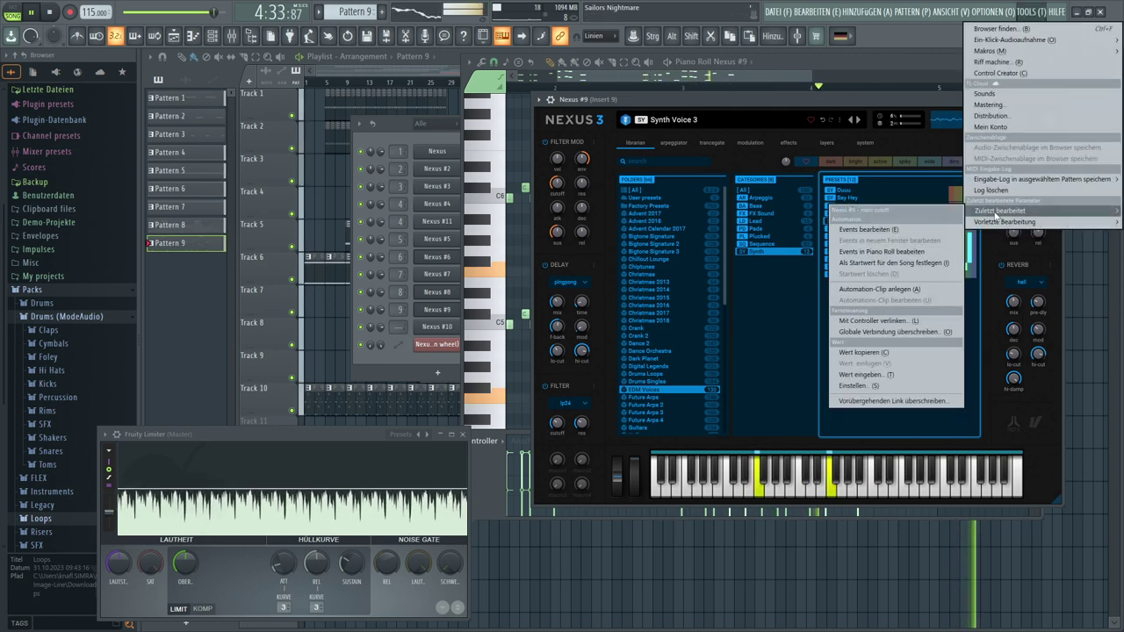
click(874, 289)
click(383, 326)
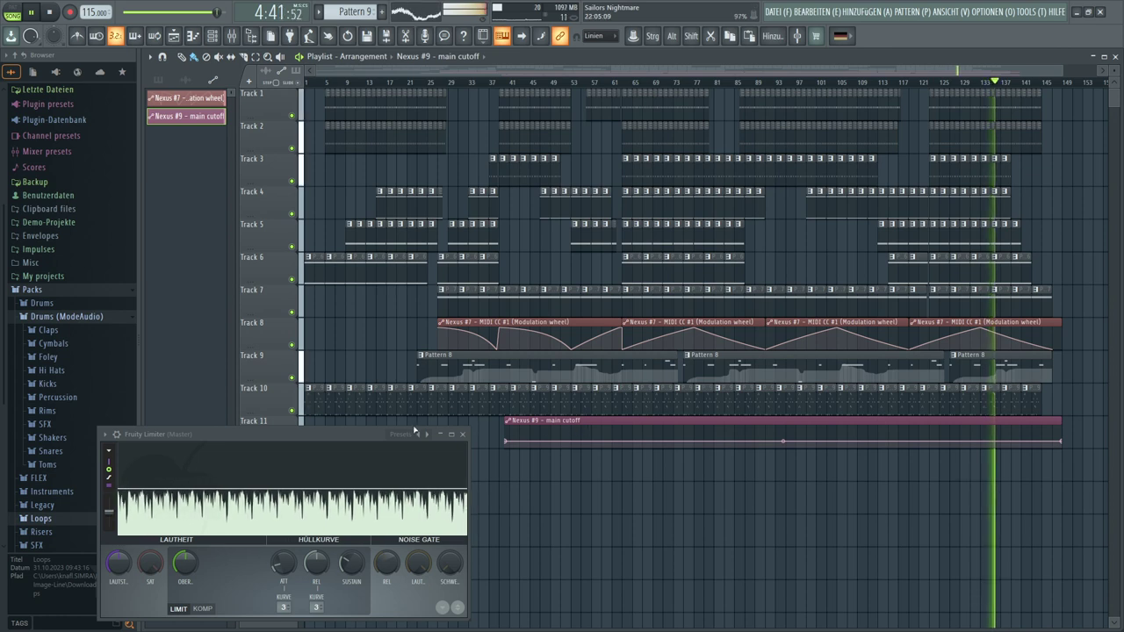
drag(569, 419, 370, 420)
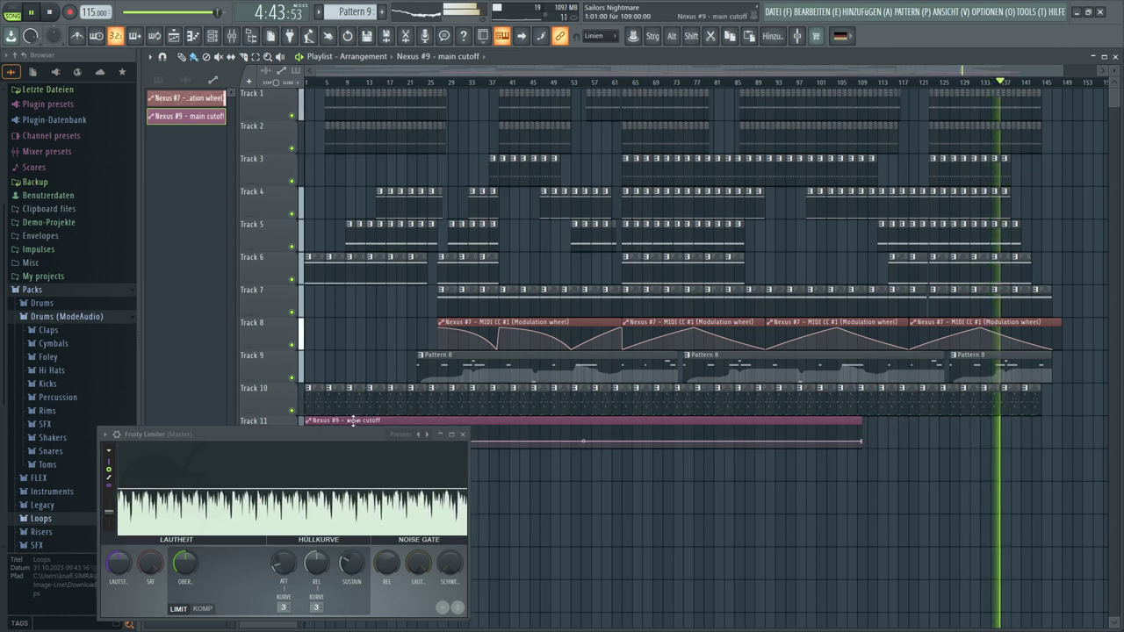
click(463, 435)
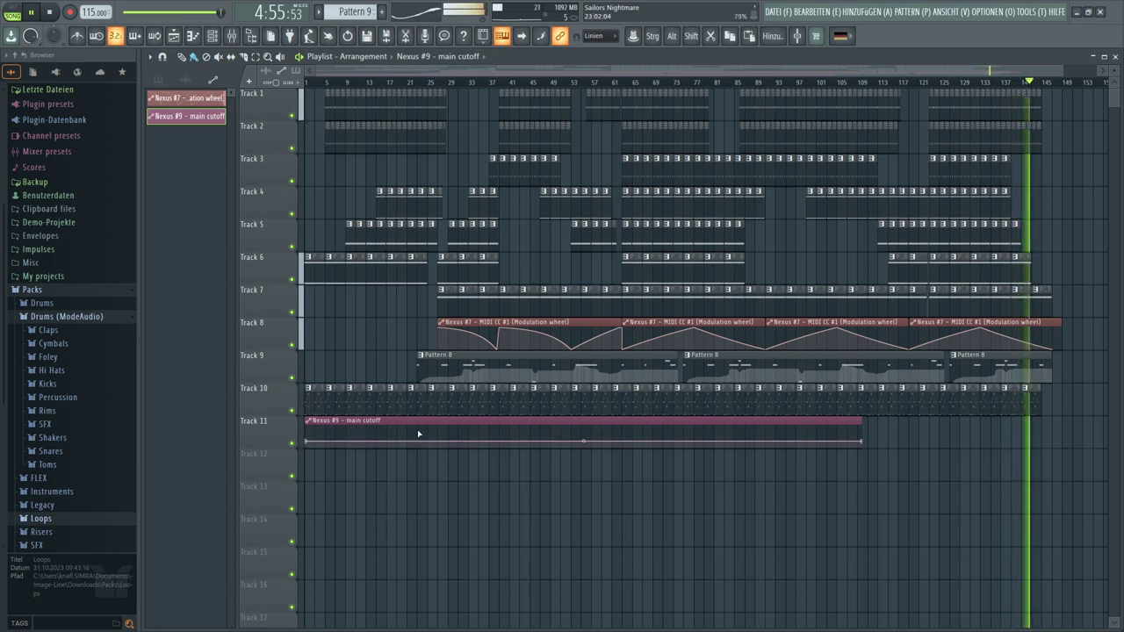
Shape a rising cutoff ramp from bar 1 to bar 23 in the Nexus #9 clip, dropping back to the copied 31% start value
mouse_move(418, 440)
mouse_down()
mouse_move(416, 428)
mouse_move(416, 442)
mouse_up()
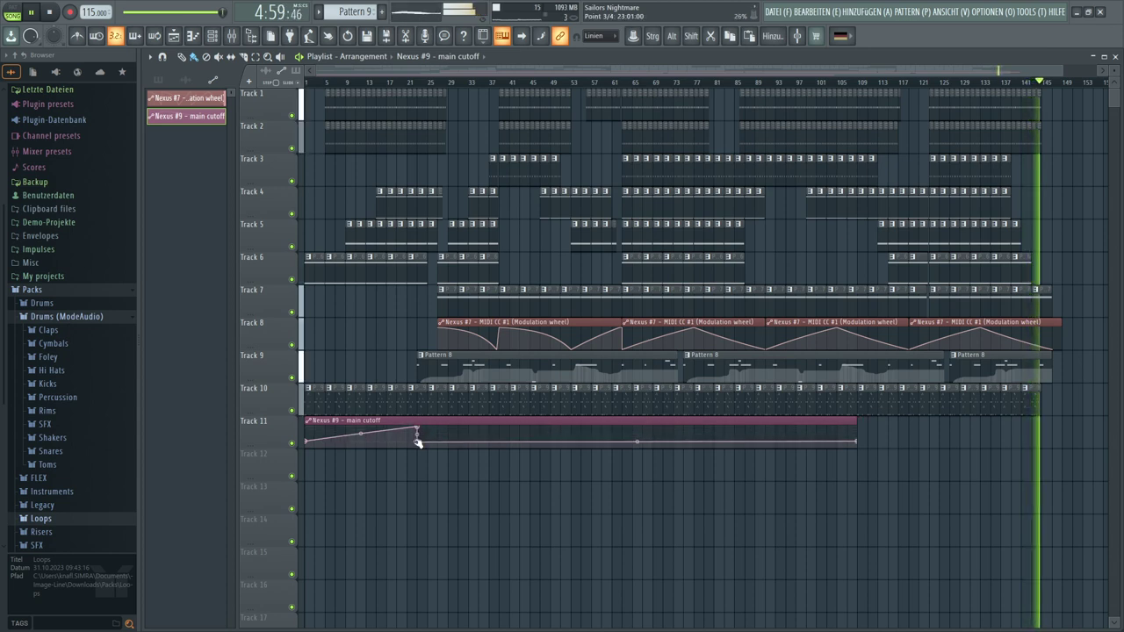
right_click(307, 443)
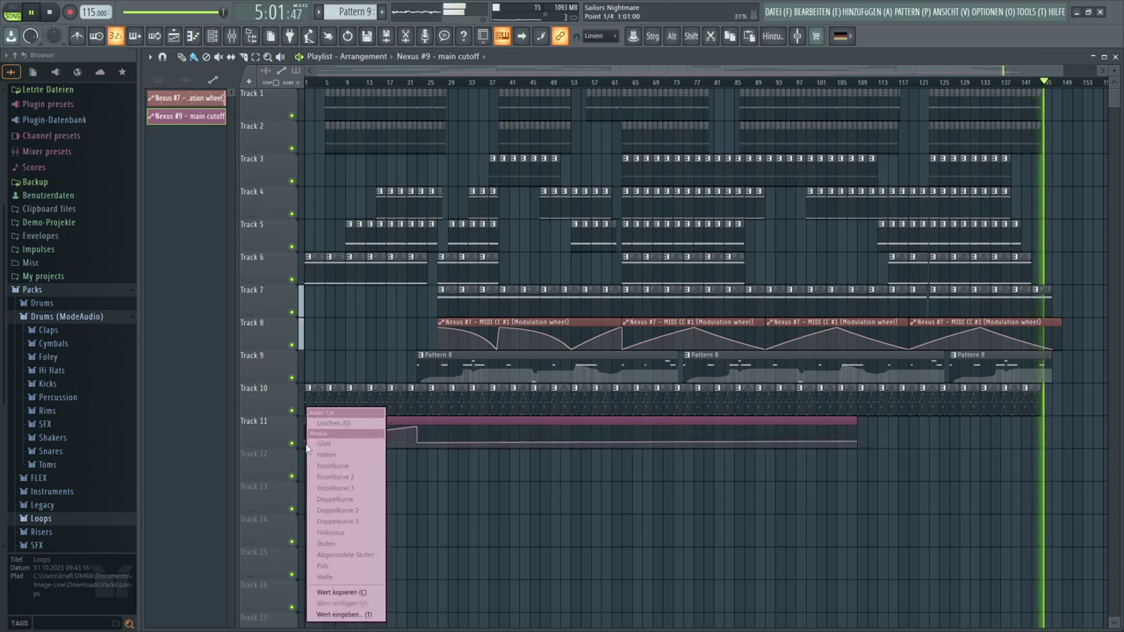
click(359, 593)
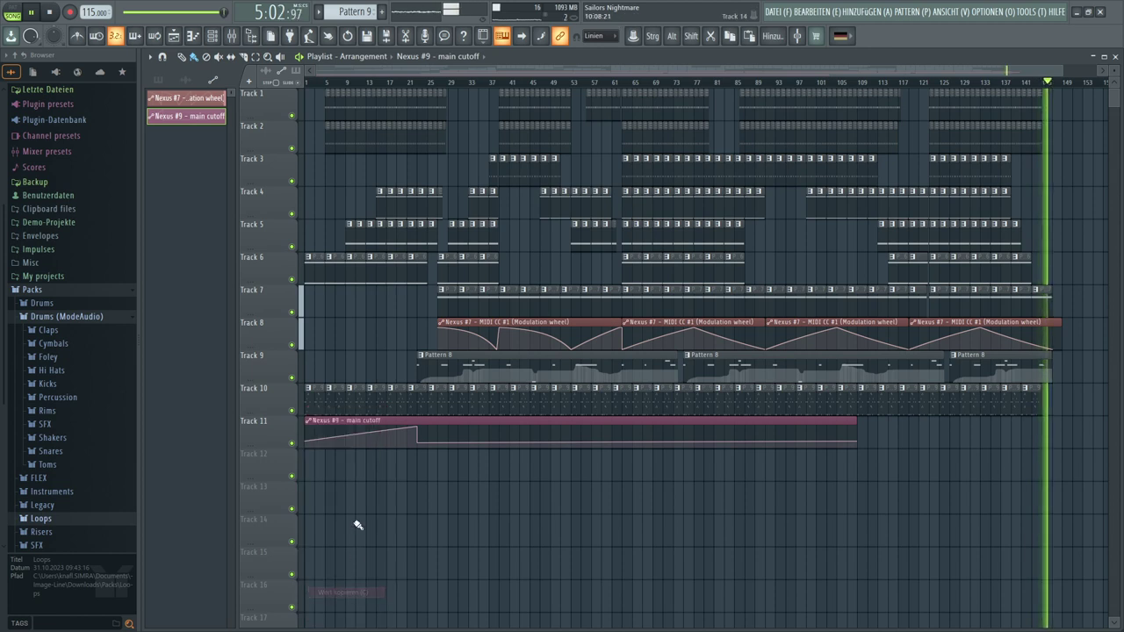
right_click(418, 443)
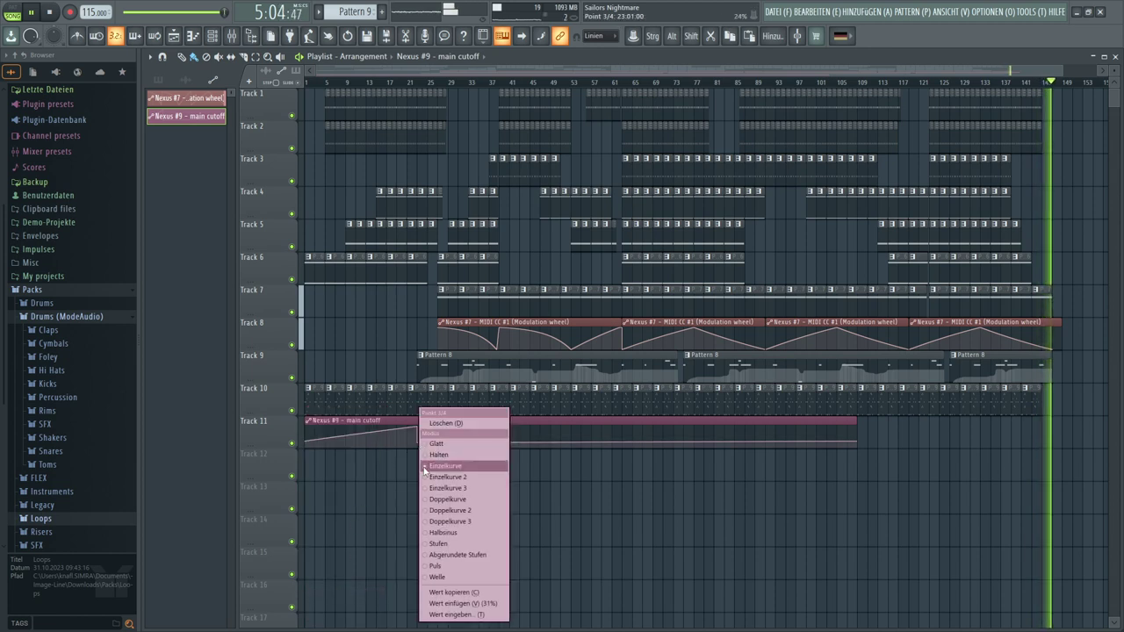
click(448, 603)
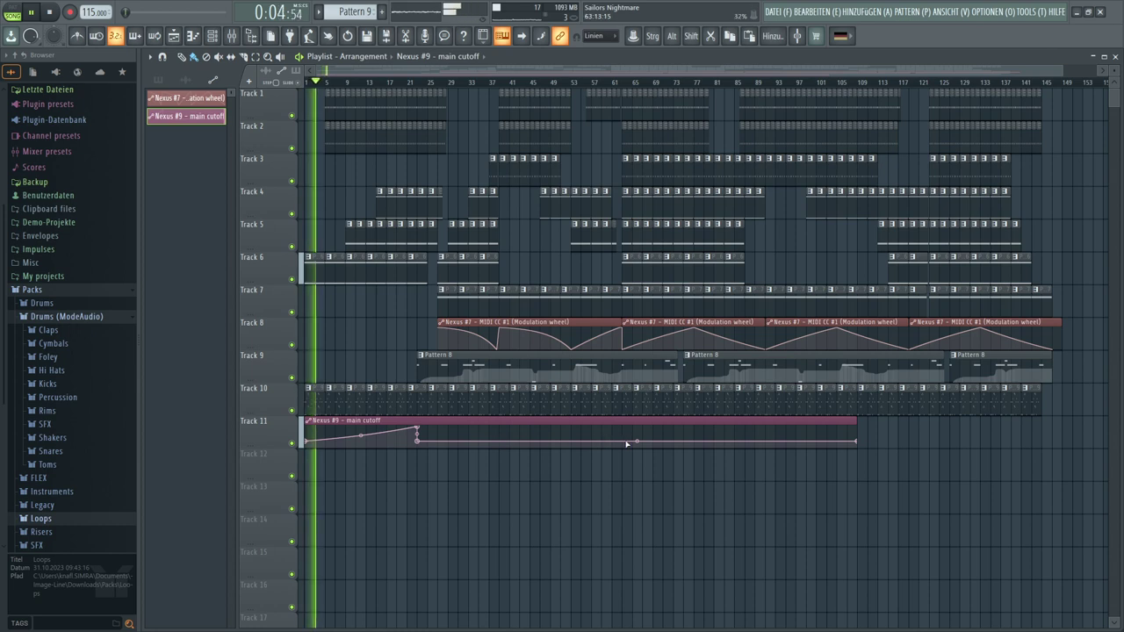
Add a second rising cutoff ramp ending at bar 63 and paste the 31% value onto its drop point
mouse_move(624, 443)
mouse_down()
mouse_move(625, 427)
mouse_move(622, 439)
mouse_up()
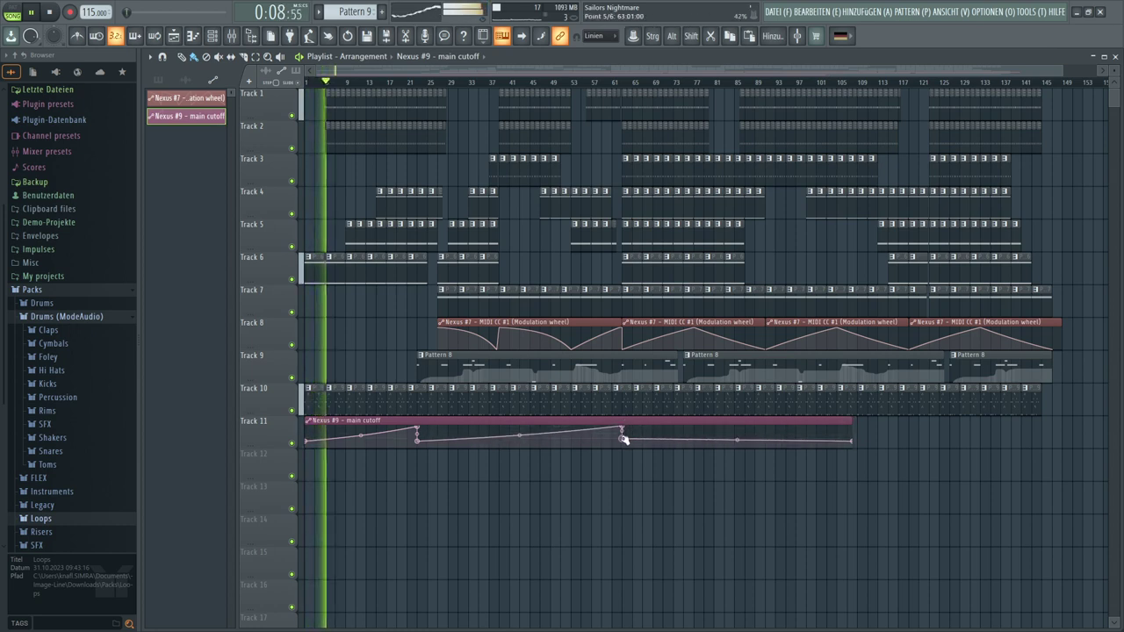
right_click(621, 446)
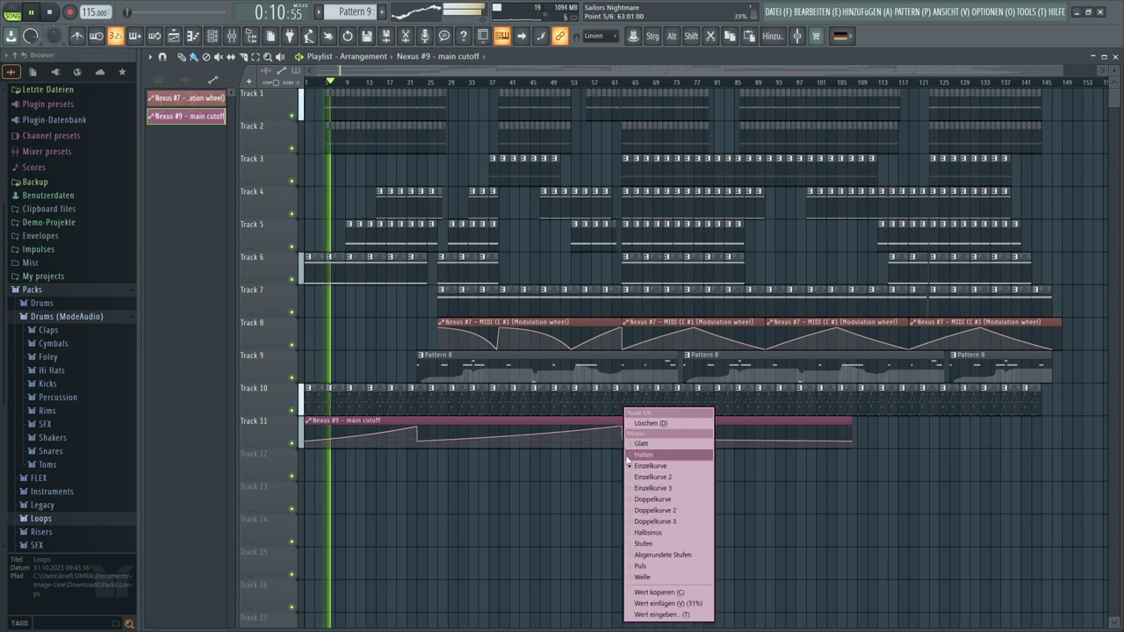
click(651, 596)
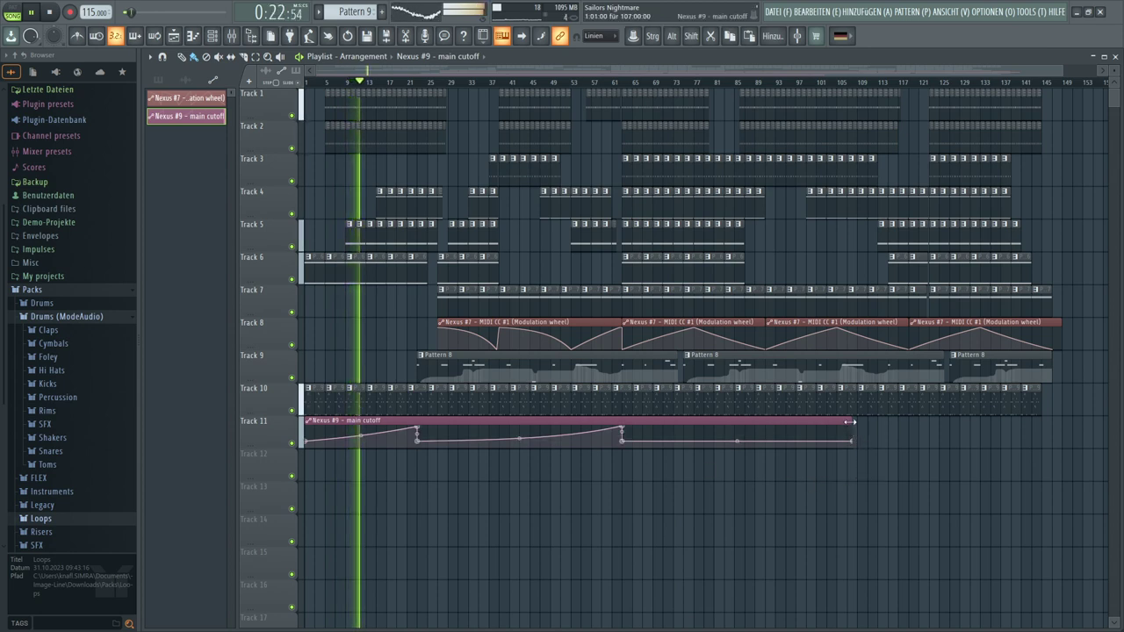
Extend the Nexus #9 cutoff clip to 143 bars, raise the point at bar 108 and curve the automation down to the clip's end
drag(852, 429, 1036, 430)
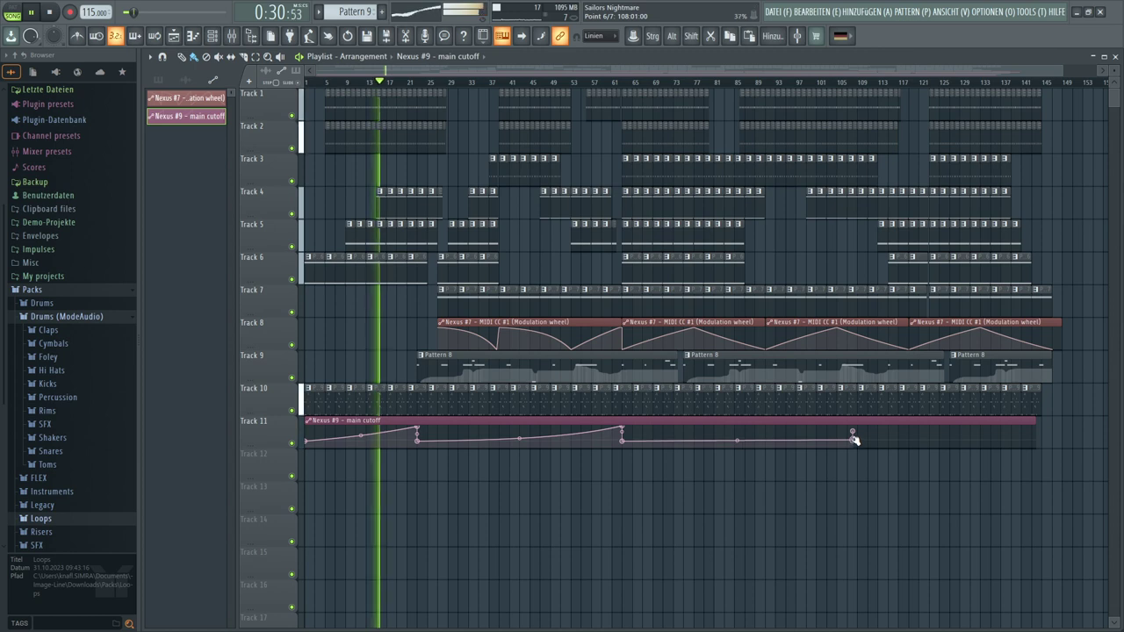
drag(869, 441, 1033, 444)
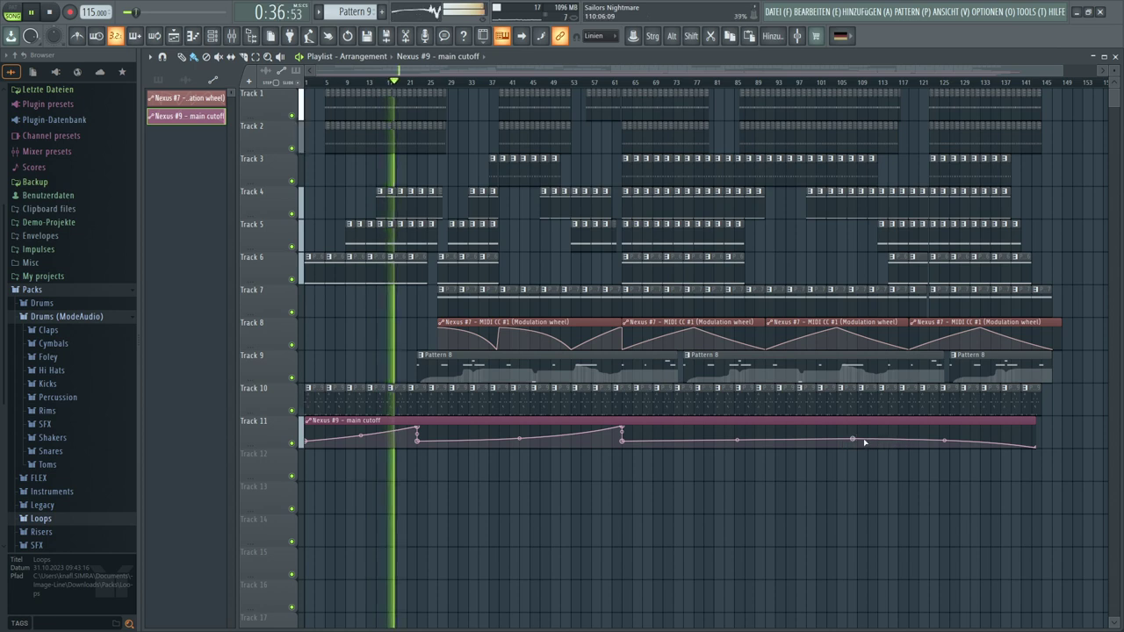
drag(852, 438, 854, 430)
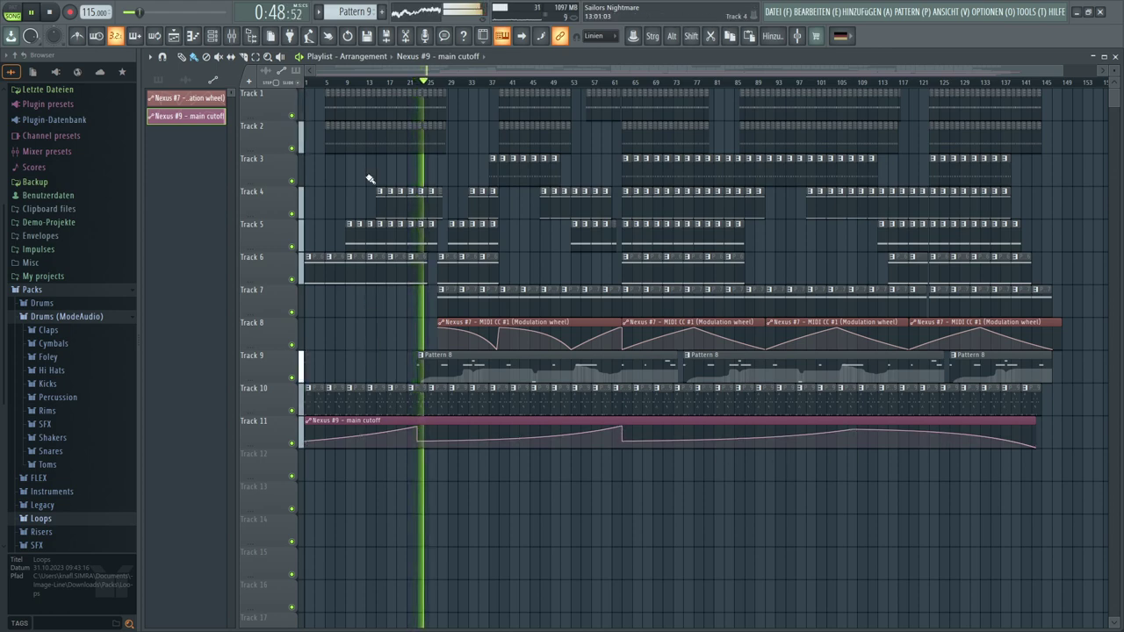
Play the song from about bar 23, then restart playback from the beginning to check the cutoff automation
scroll(390, 85, up, 2)
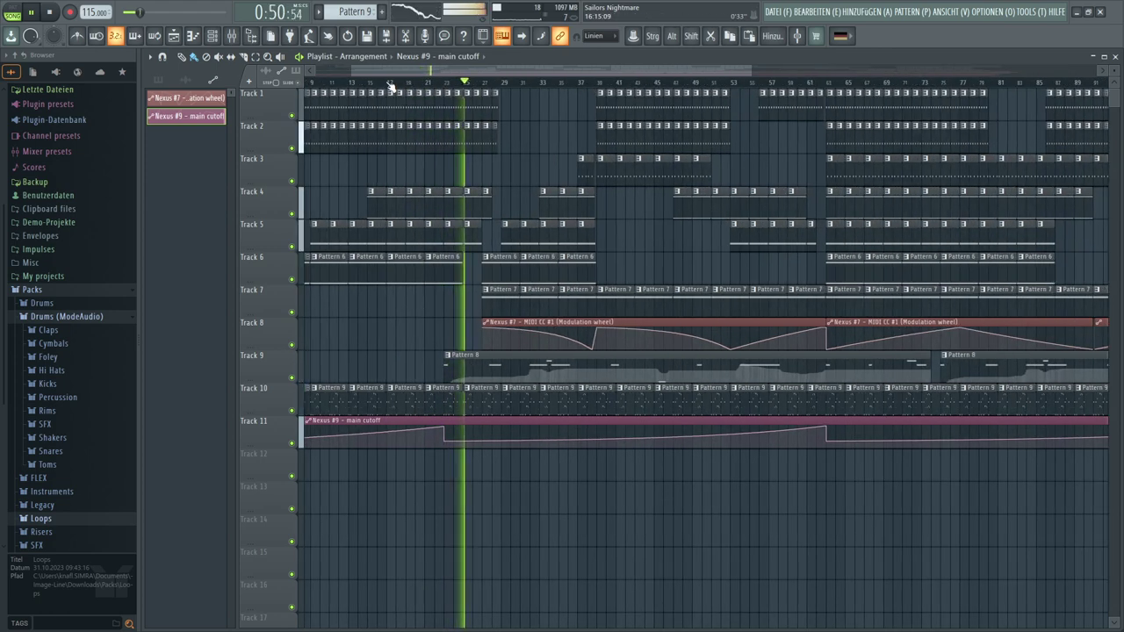
drag(385, 71, 330, 69)
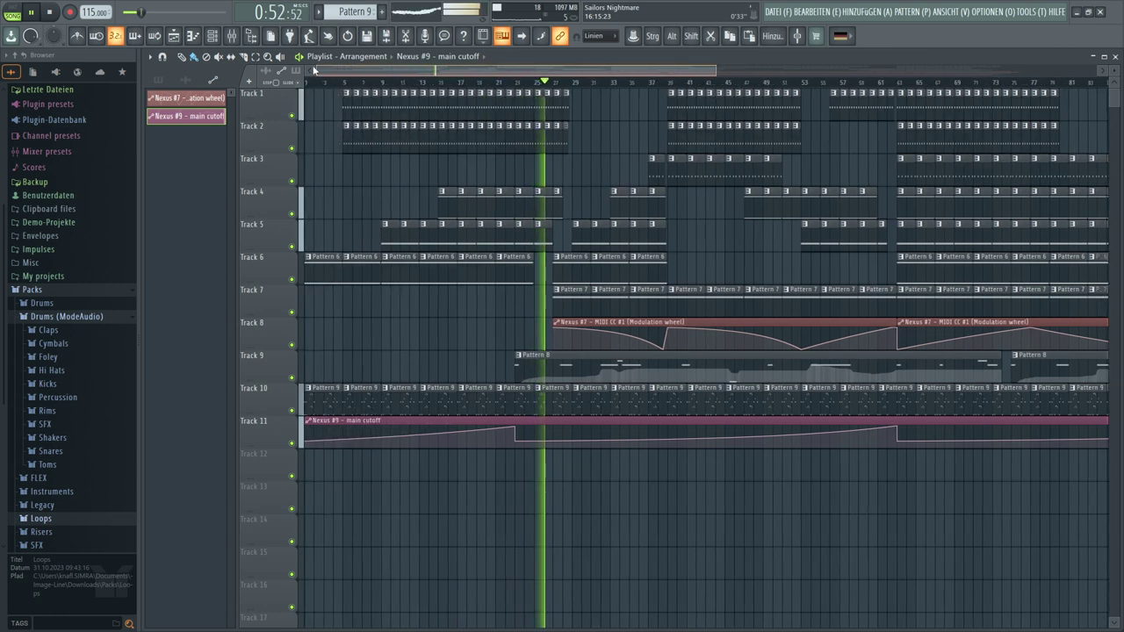
click(510, 85)
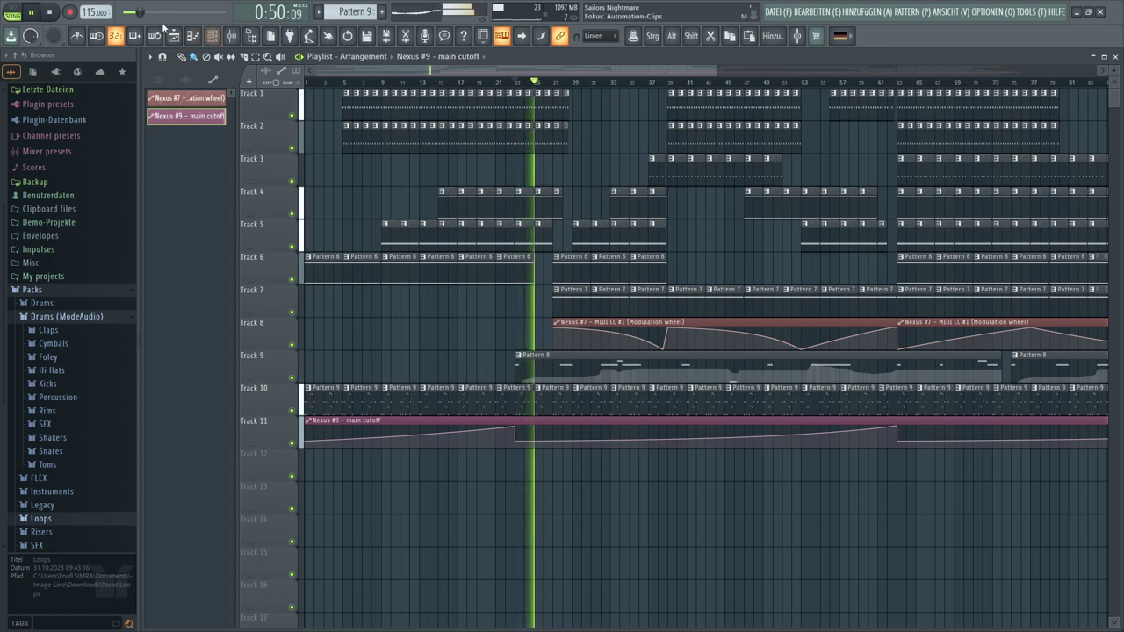
click(49, 12)
click(32, 12)
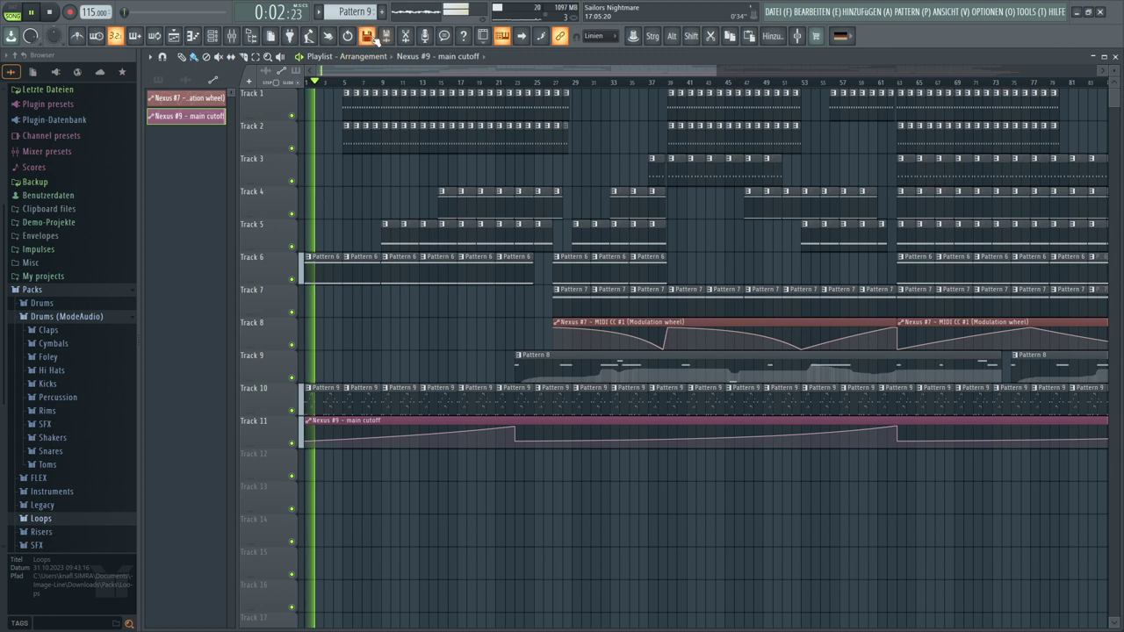
Save the project with the completed cutoff automation as Sailors Nightmare.flp
click(782, 13)
click(785, 66)
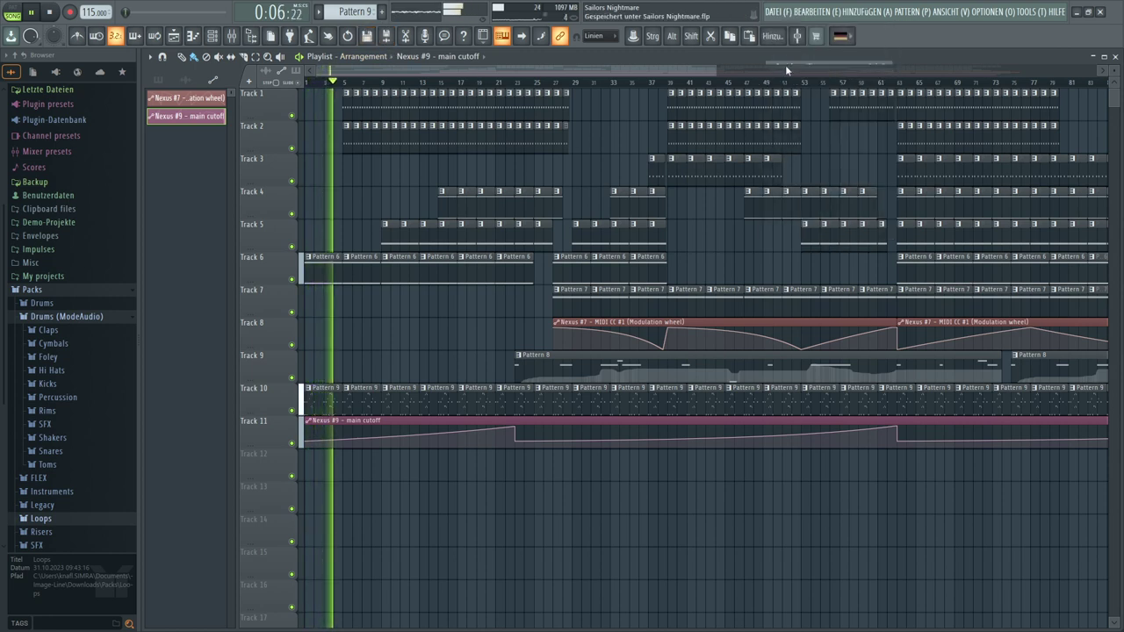
drag(716, 70, 1095, 79)
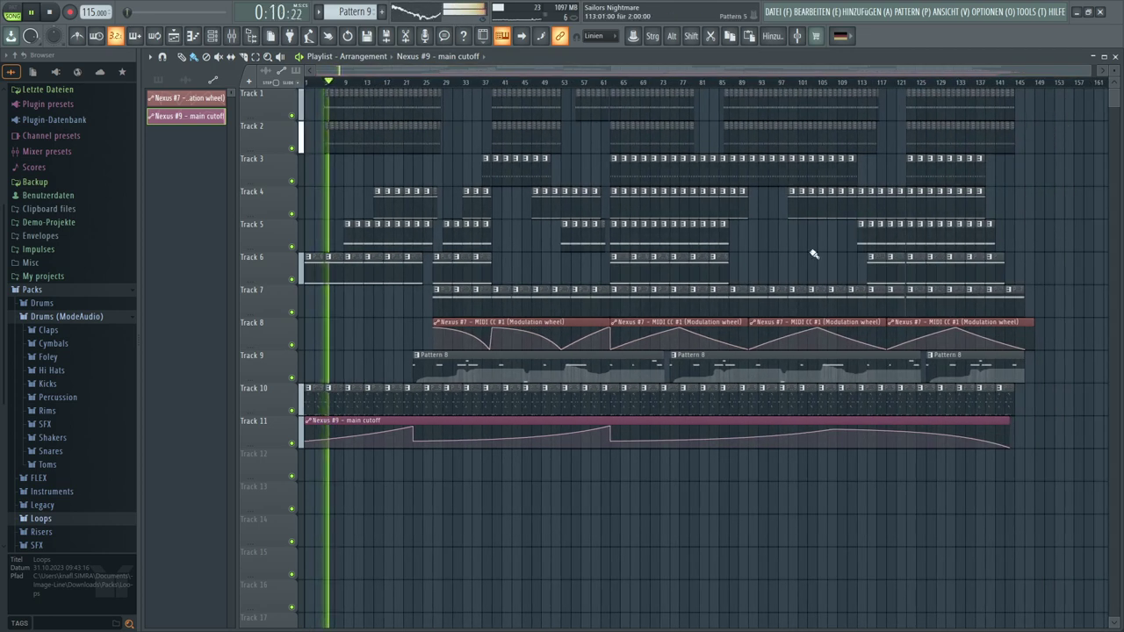
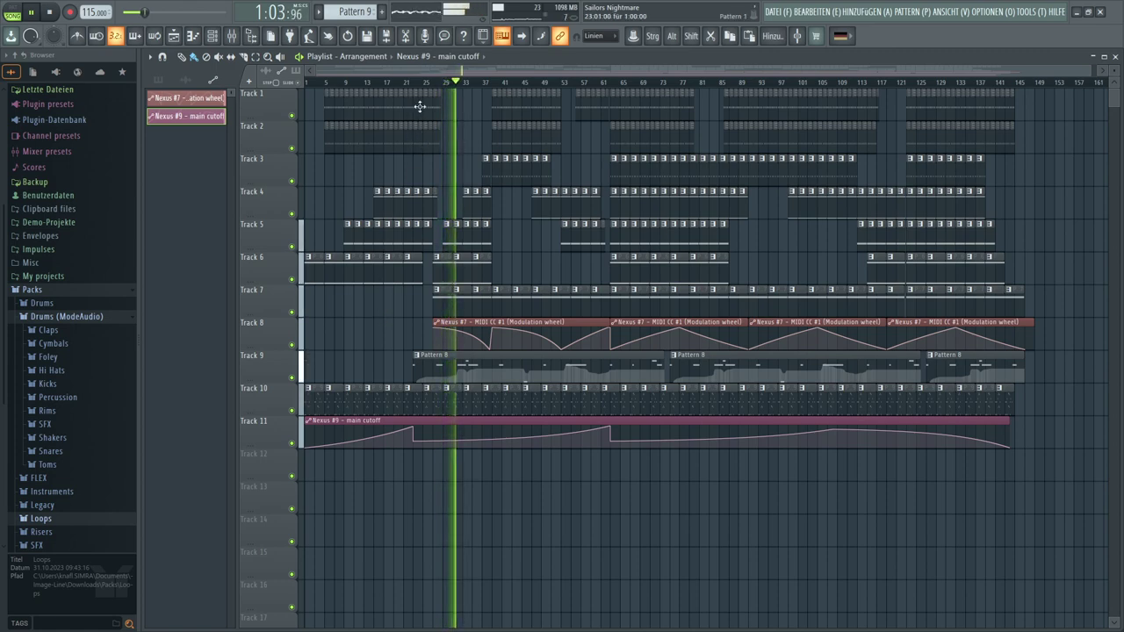
Move the Nexus #9 main cutoff automation clip from Track 11 onto Track 10, over the Pattern 9 clips
scroll(437, 90, up, 2)
scroll(437, 91, up, 2)
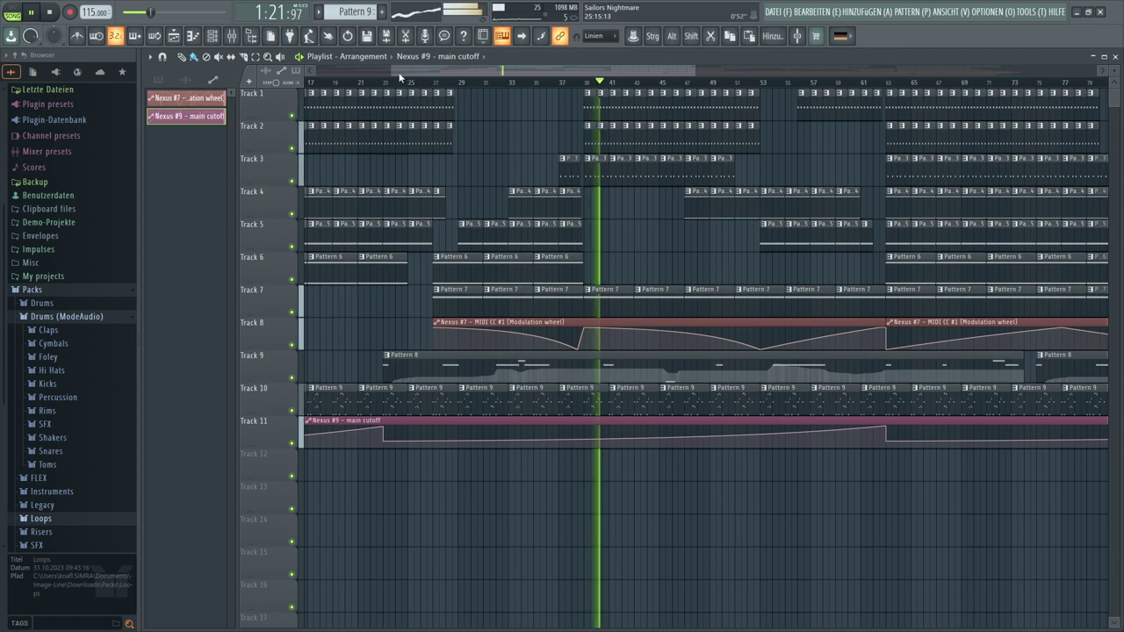
drag(369, 70, 306, 70)
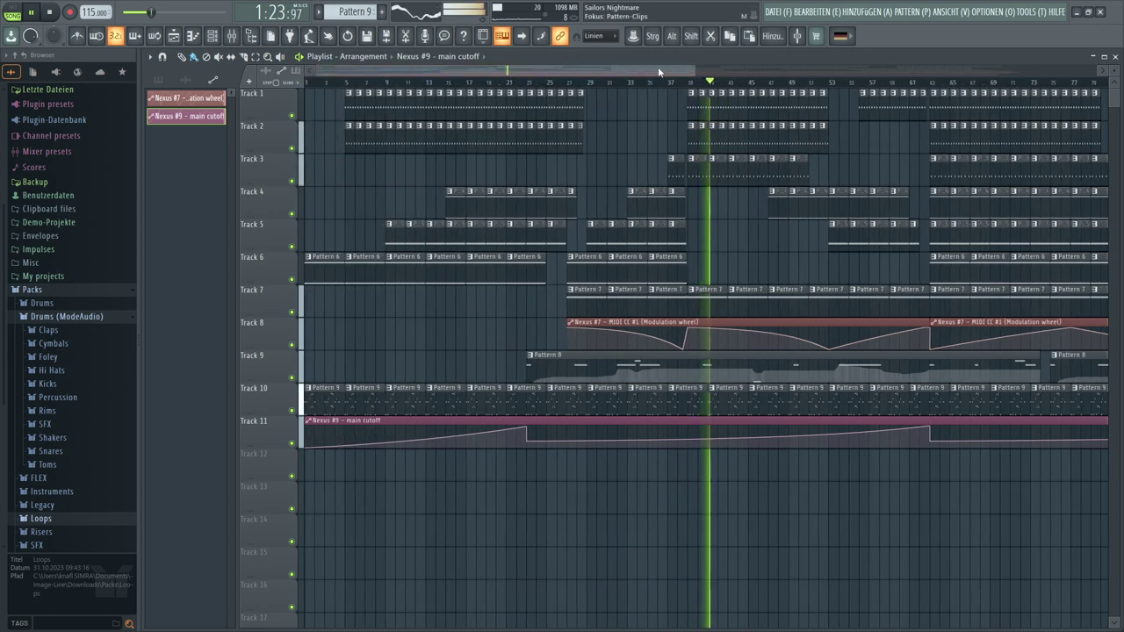
drag(693, 70, 1078, 74)
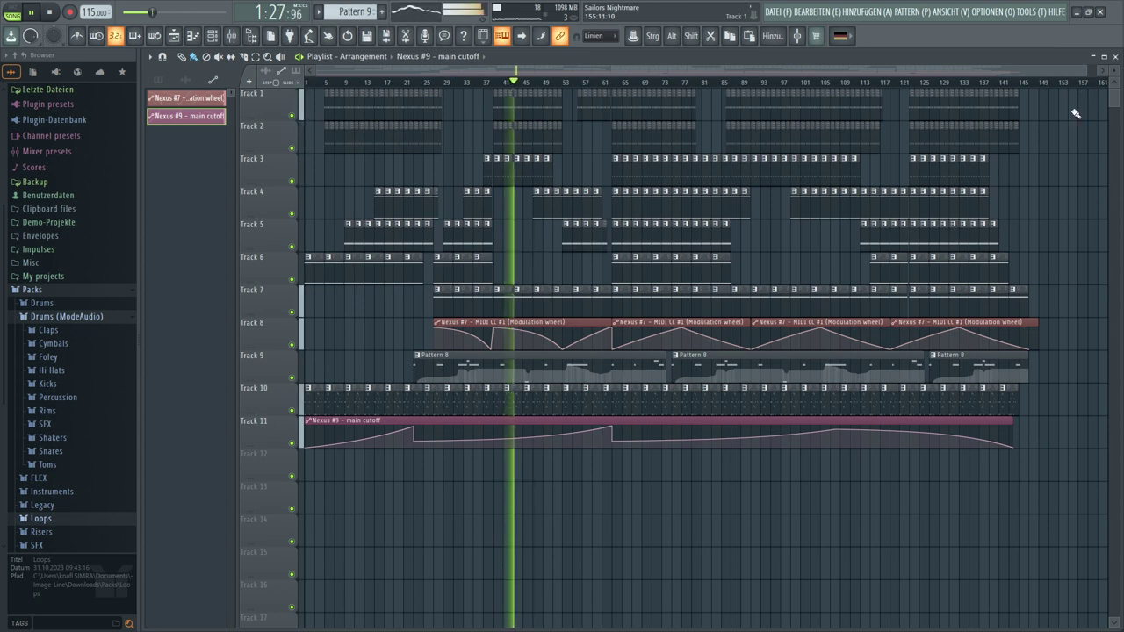
mouse_move(344, 423)
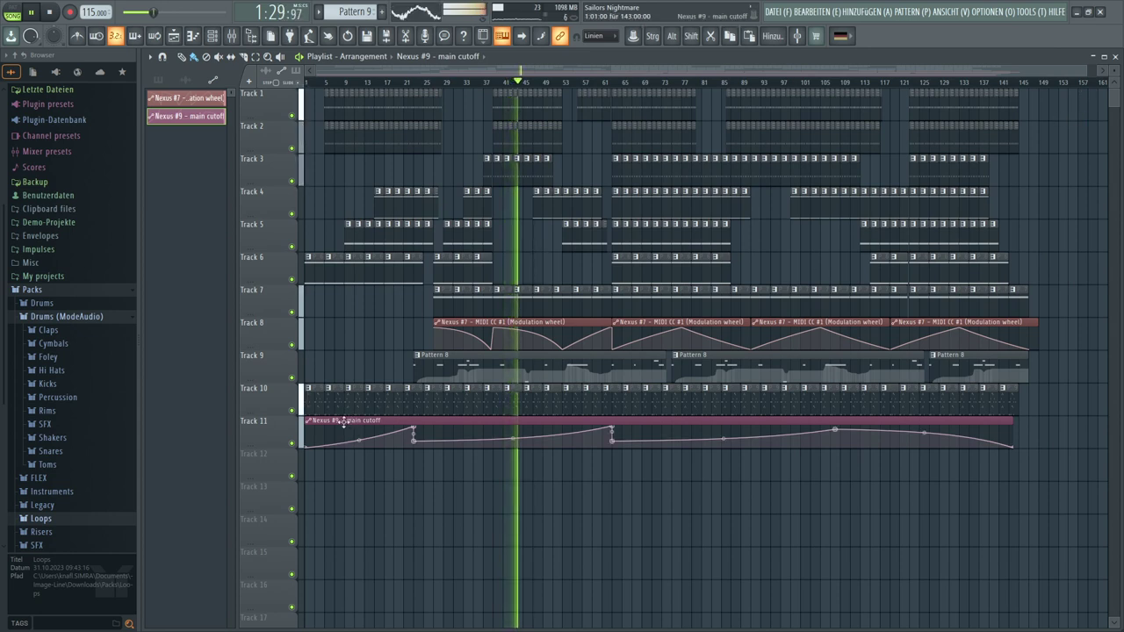
drag(344, 423, 329, 384)
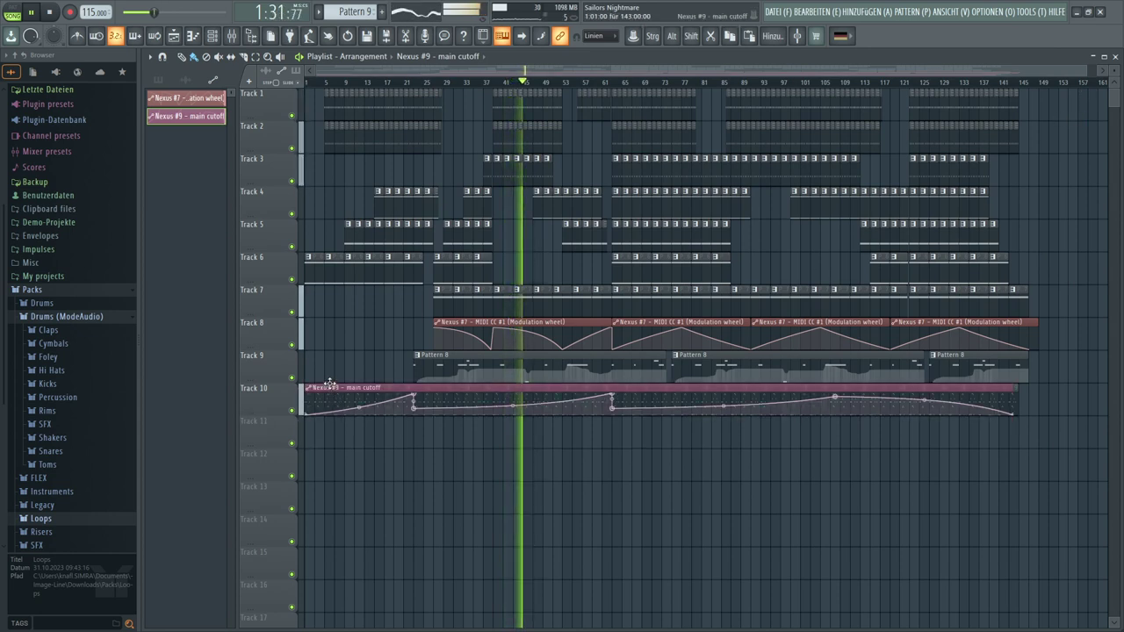
Select all Nexus #7 modulation wheel clips on Track 8 and move them onto Track 7, over the Pattern 7 clips
mouse_move(442, 324)
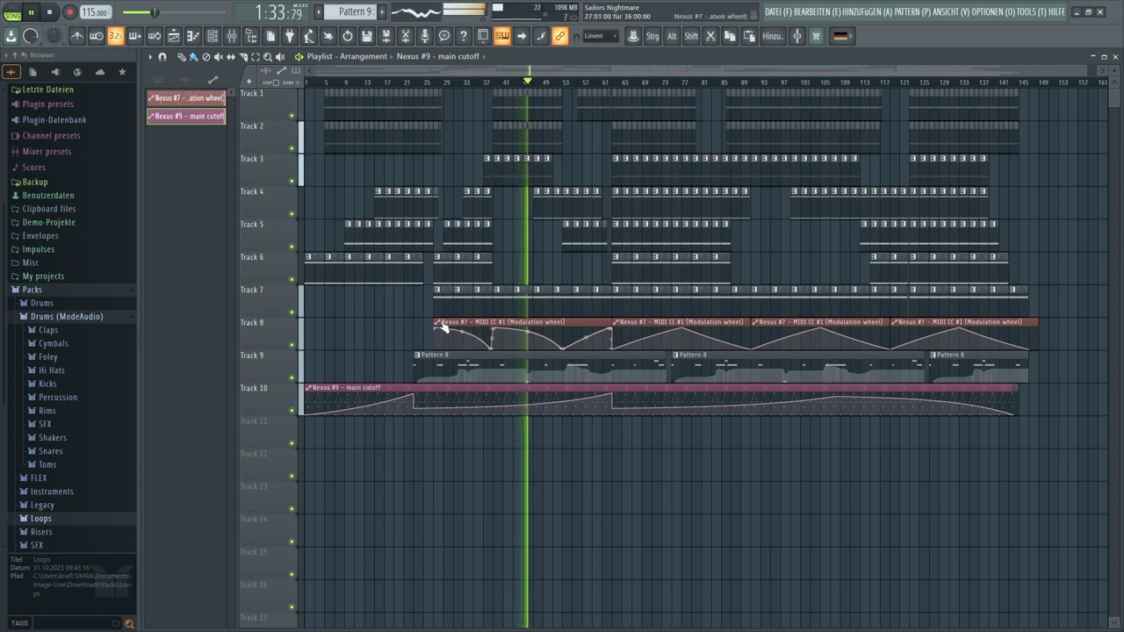
drag(441, 324, 439, 296)
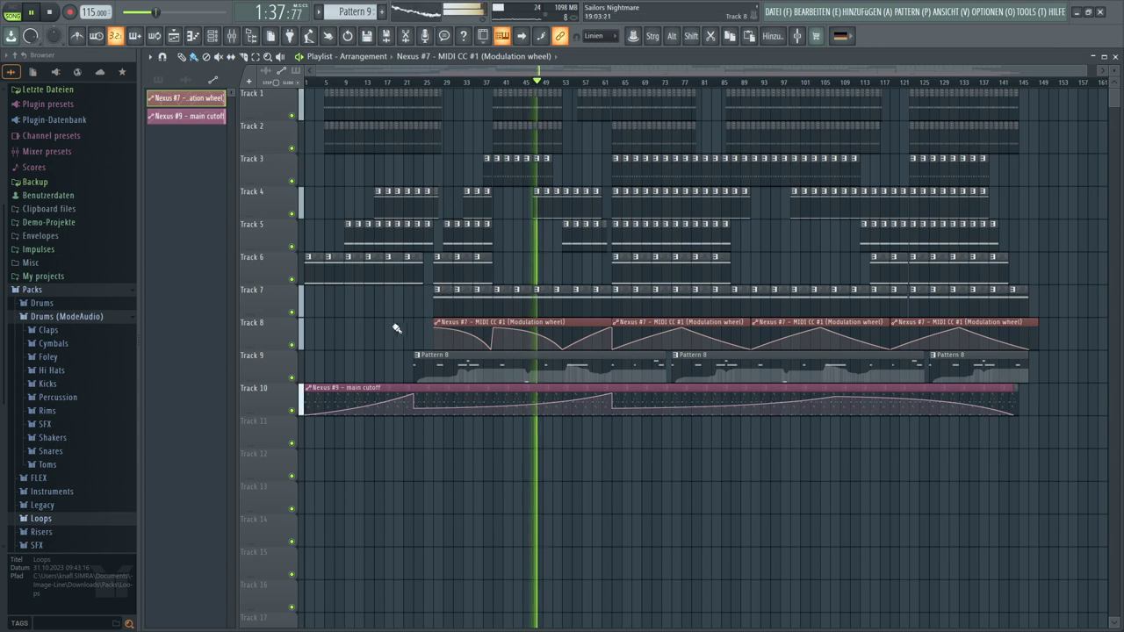
key(ctrl)
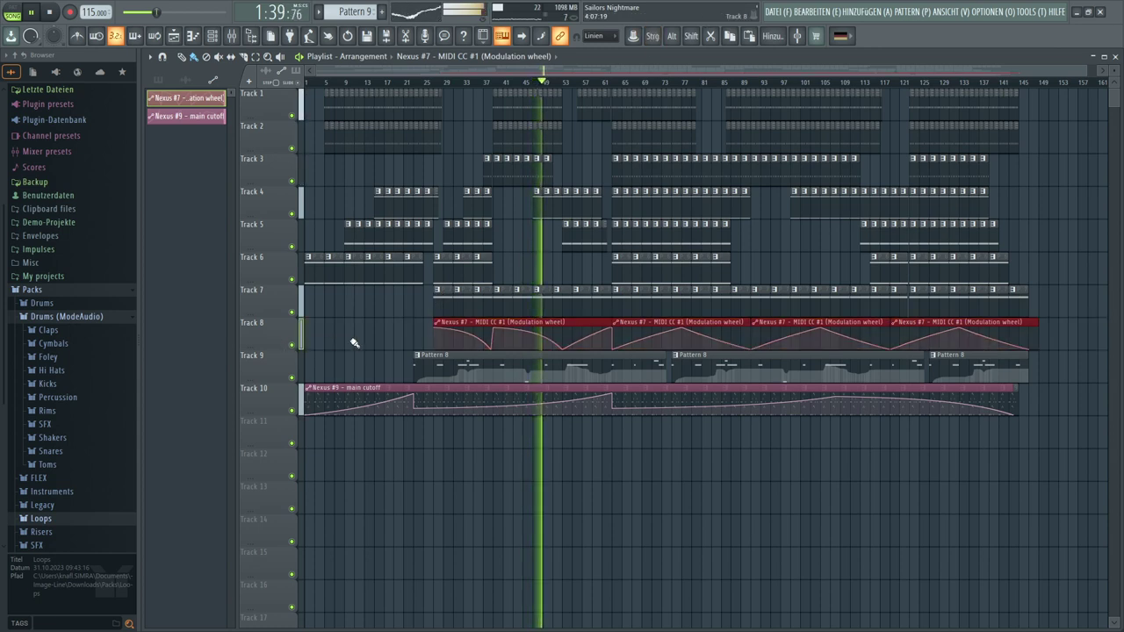
drag(451, 322, 451, 293)
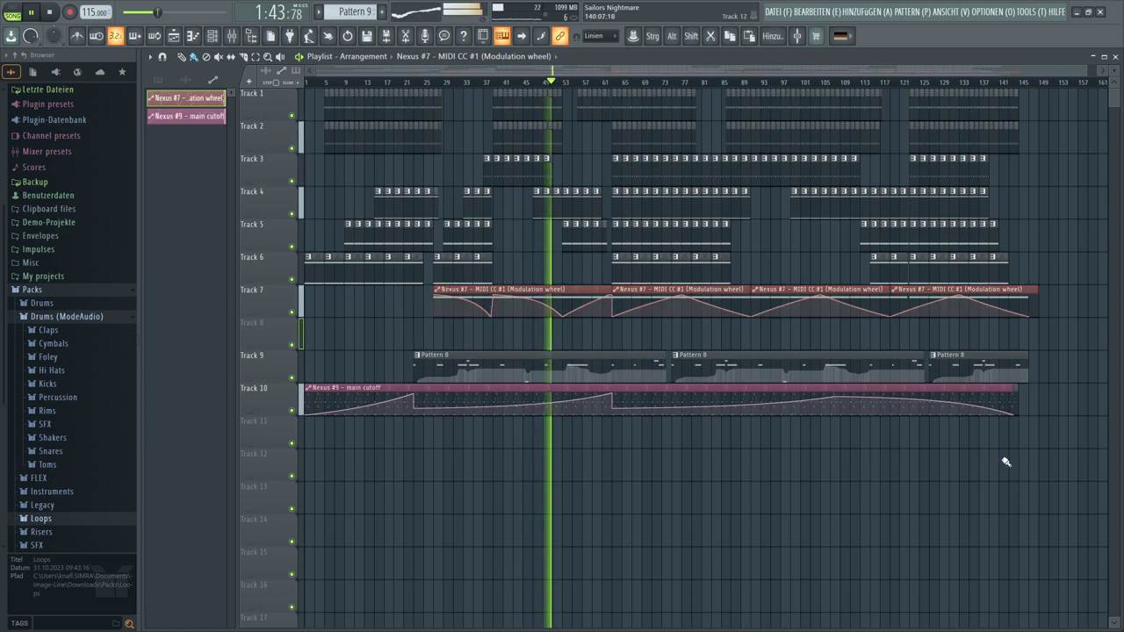
Select all clips on Tracks 9 and 10, move them up one track to Tracks 8 and 9, and clear the selection
drag(1041, 482, 295, 360)
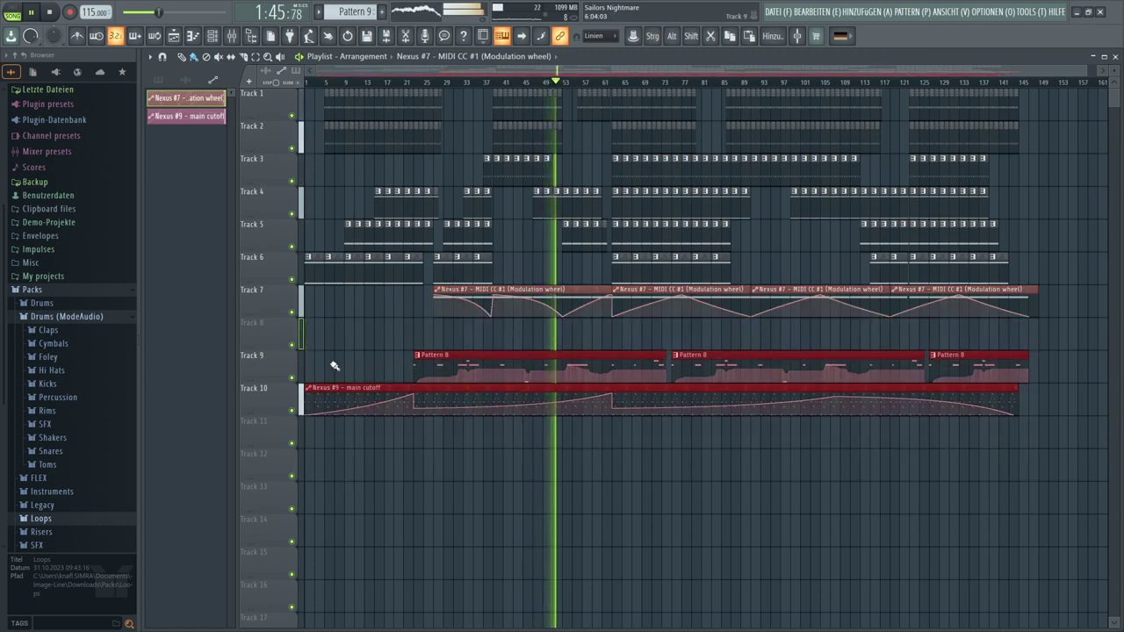
click(336, 356)
drag(1029, 478, 303, 369)
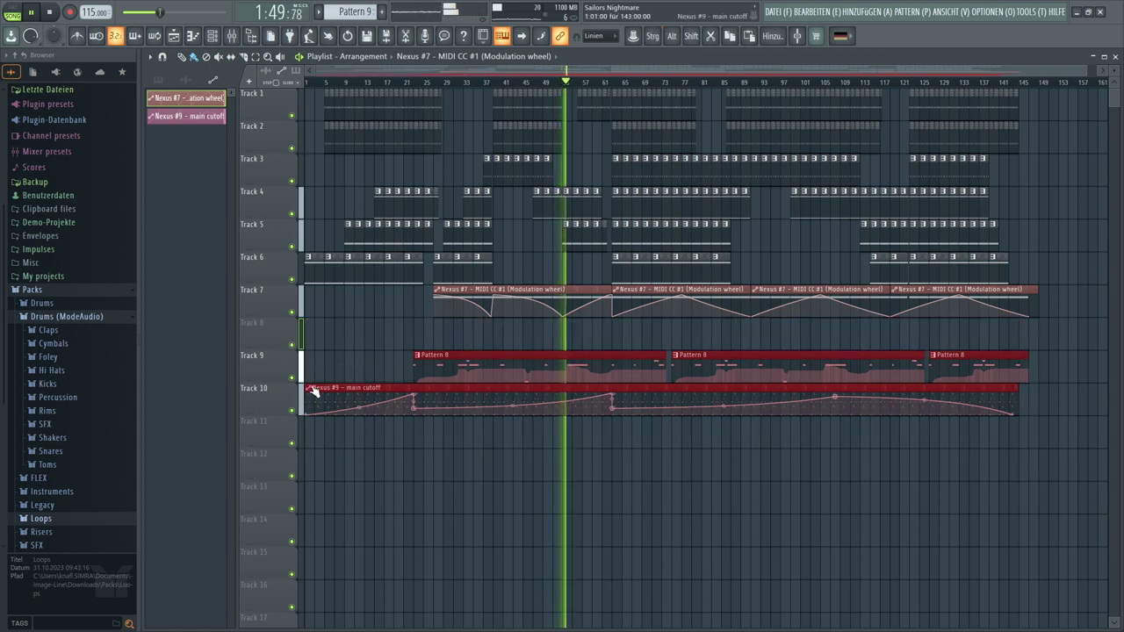
key(shift+Up)
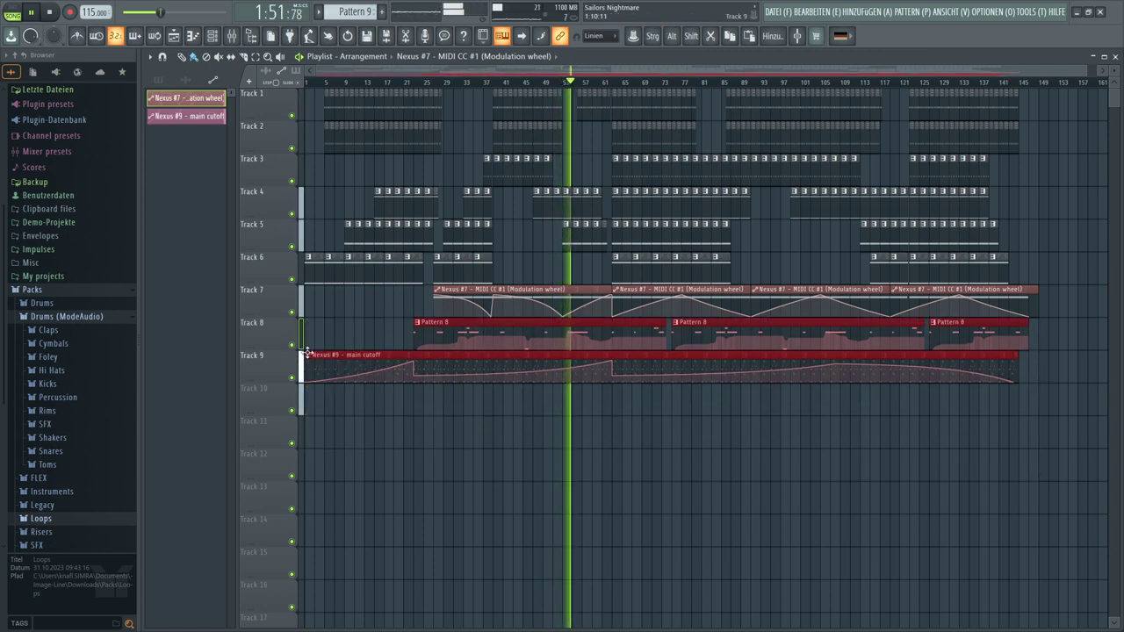
click(349, 434)
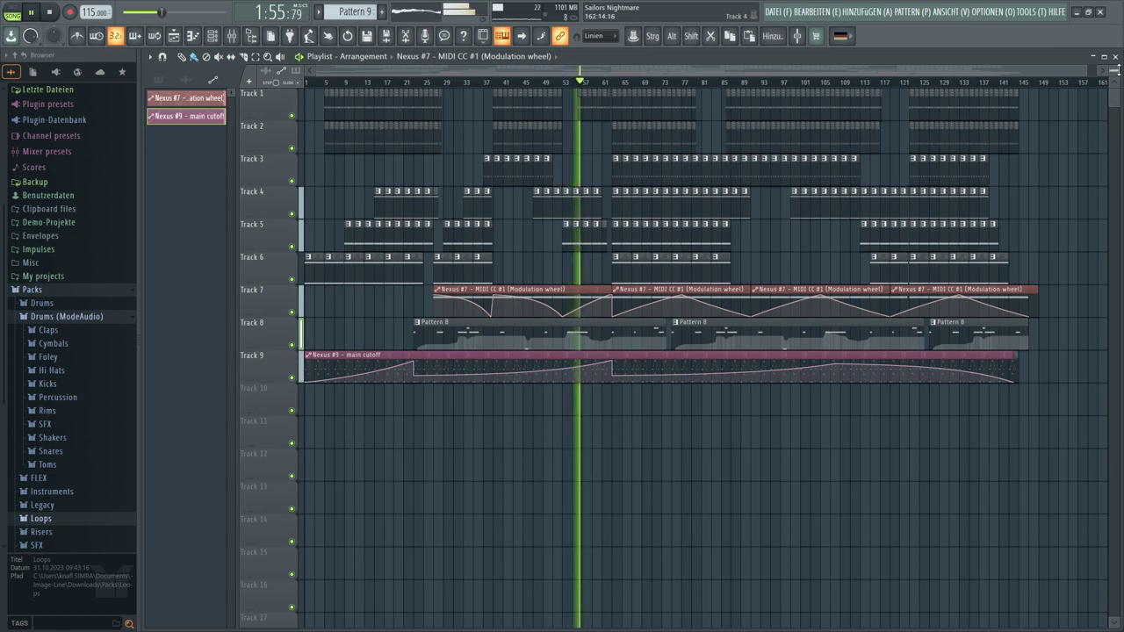
Increase the height of the playlist tracks and save the rearranged project as Sailors Nightmare.flp
scroll(1120, 95, up, 3)
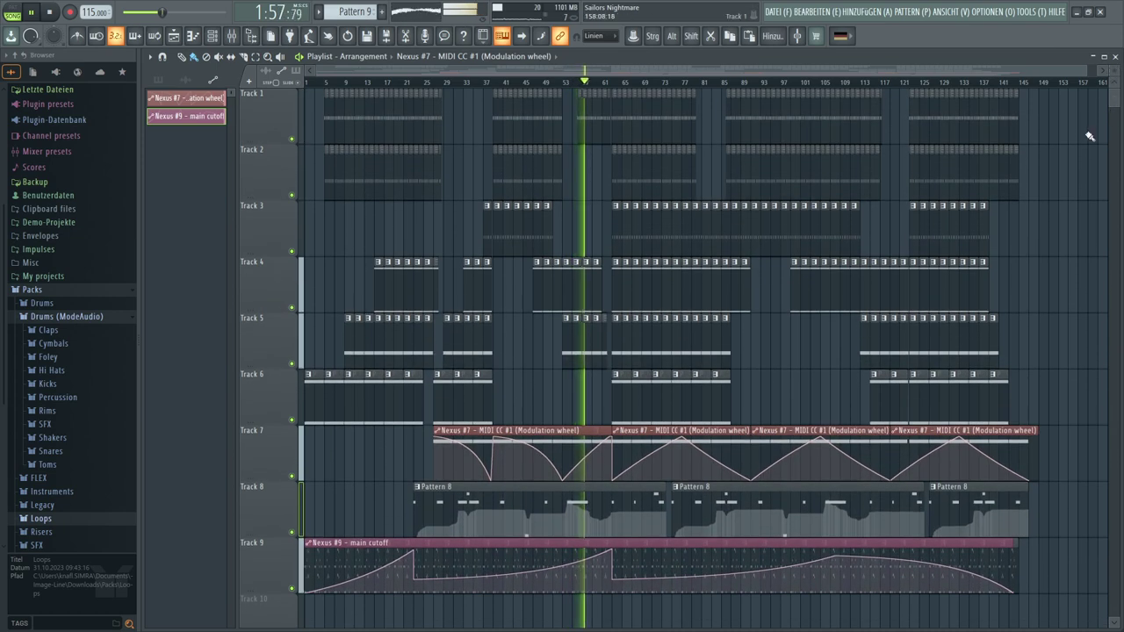
scroll(607, 88, up, 2)
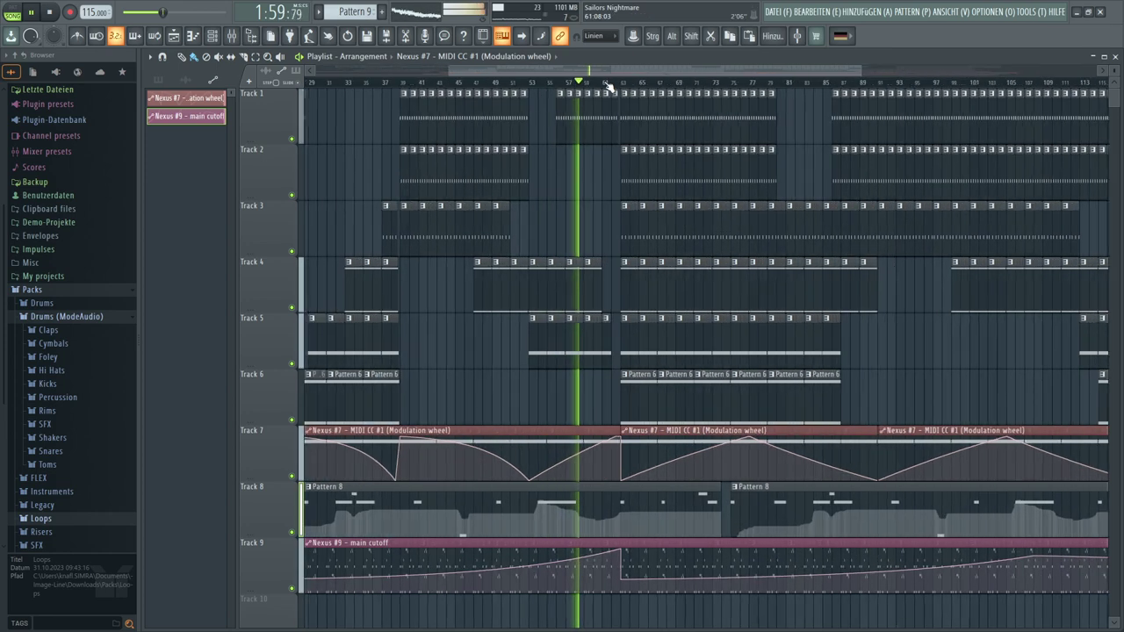
scroll(608, 88, up, 3)
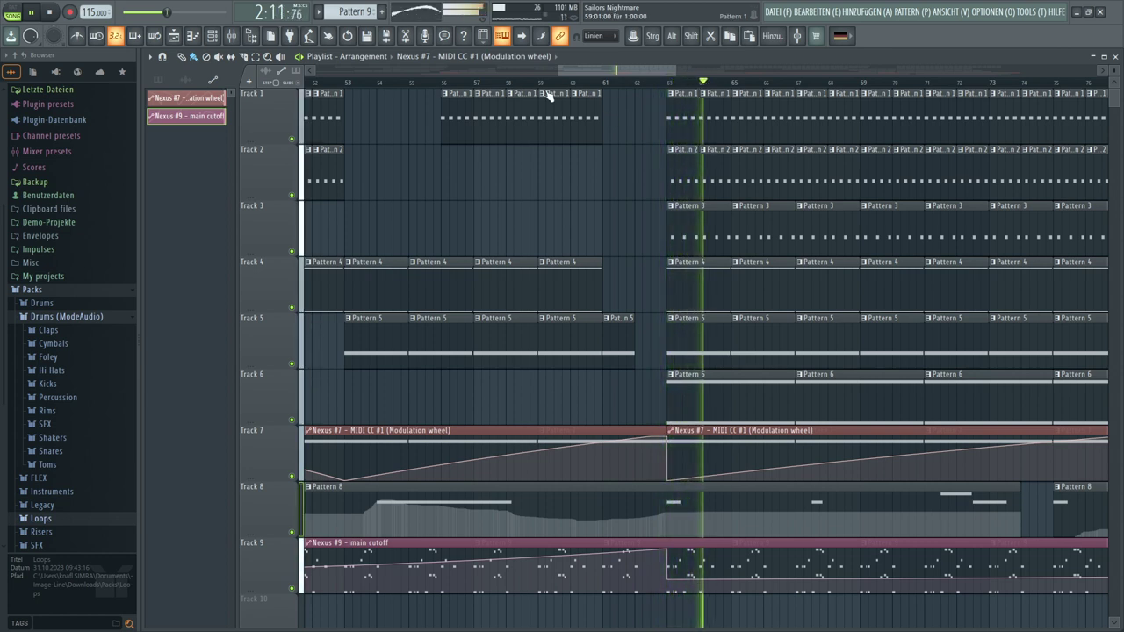
click(779, 12)
click(788, 67)
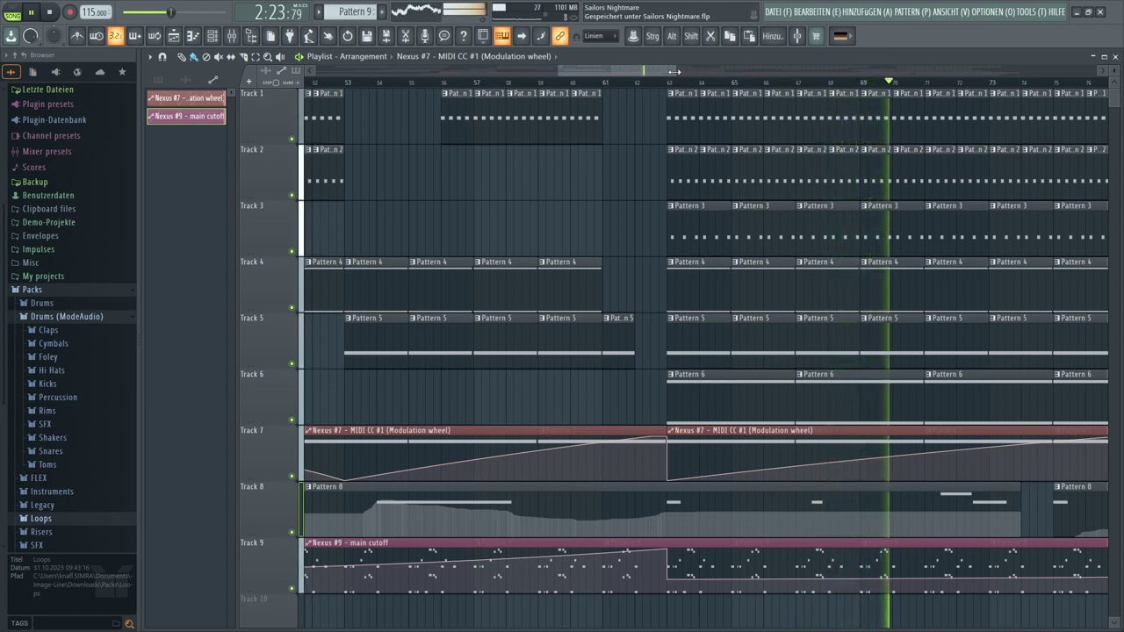
Check the project information, fit the whole arrangement into the playlist view, and stop playback
click(447, 36)
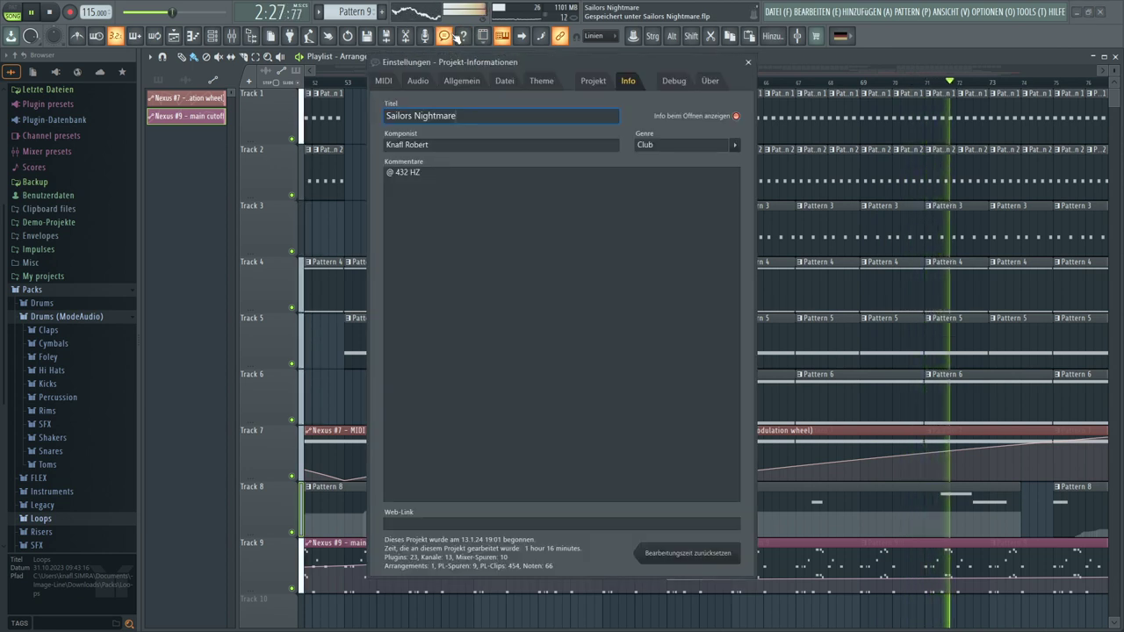
click(747, 62)
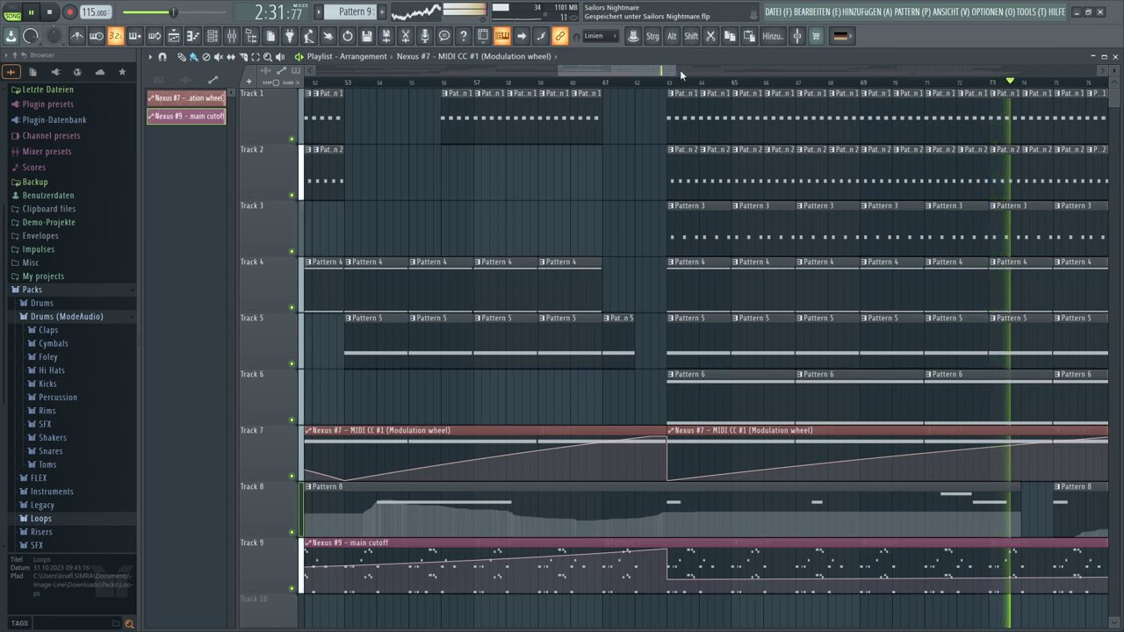
drag(680, 70, 1098, 70)
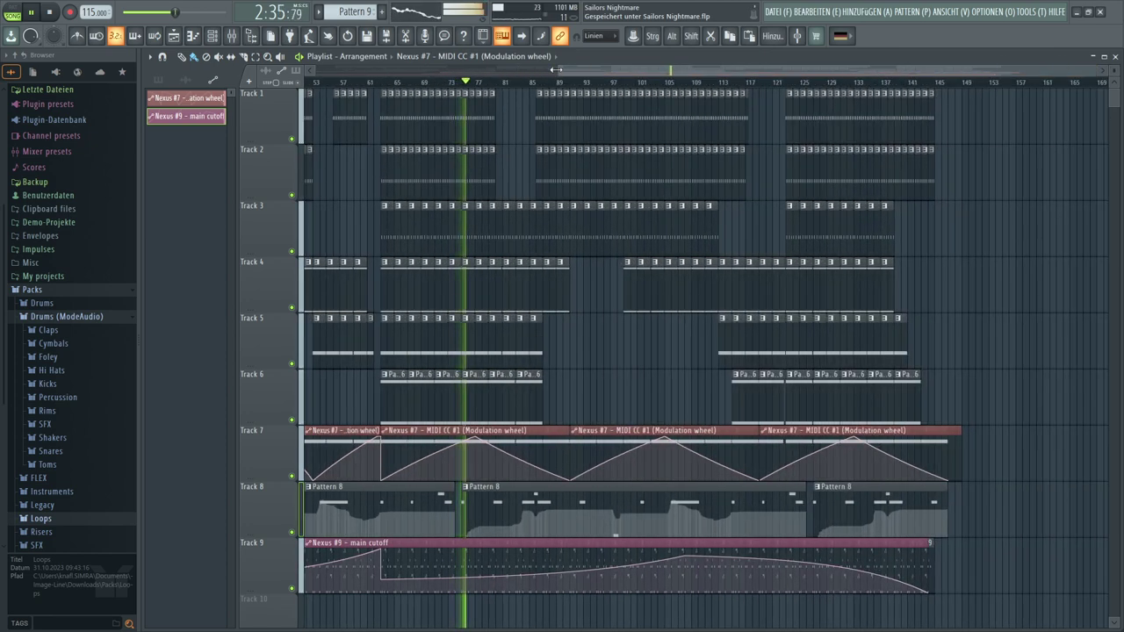
drag(525, 70, 311, 82)
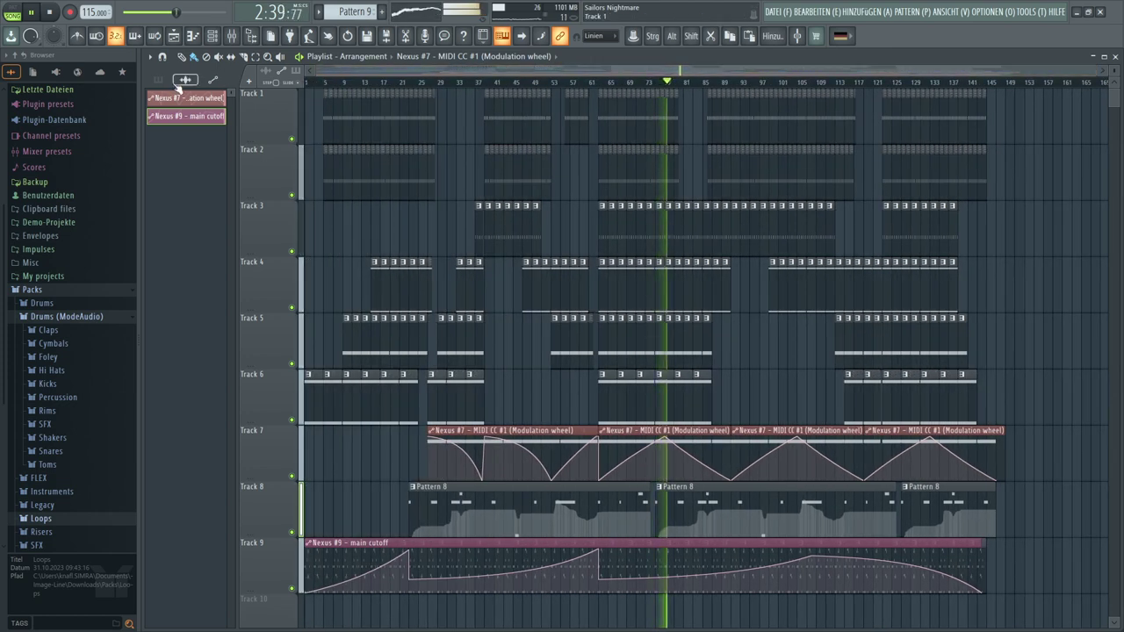
click(50, 12)
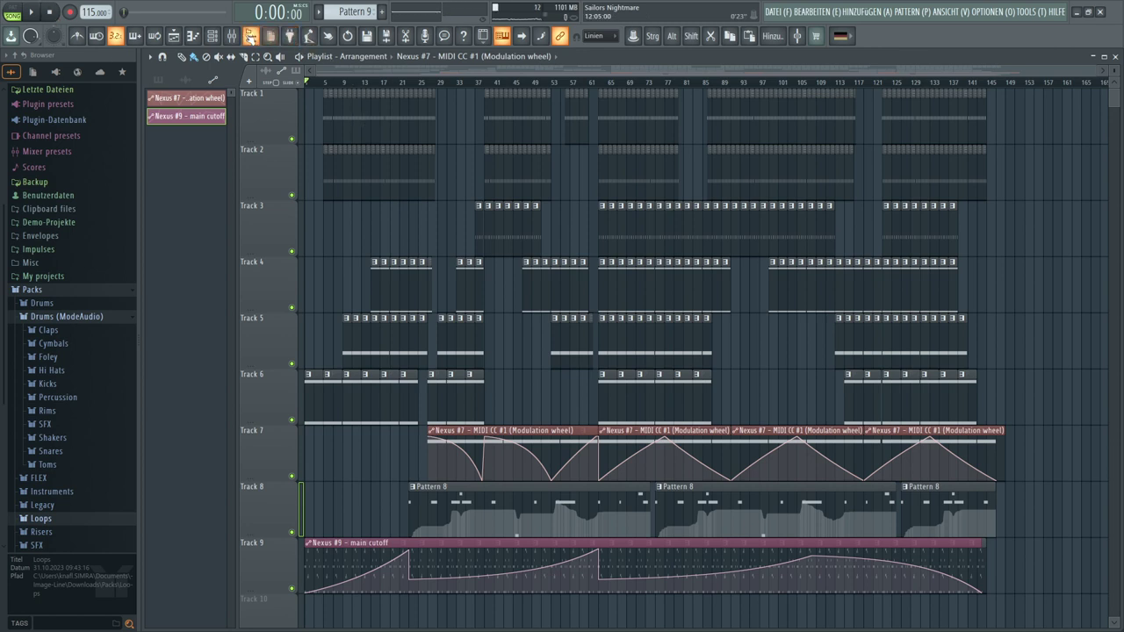
Render the full song as a 16-bit stereo WAV named Sailors Nightmare into the Desktop folder
click(388, 37)
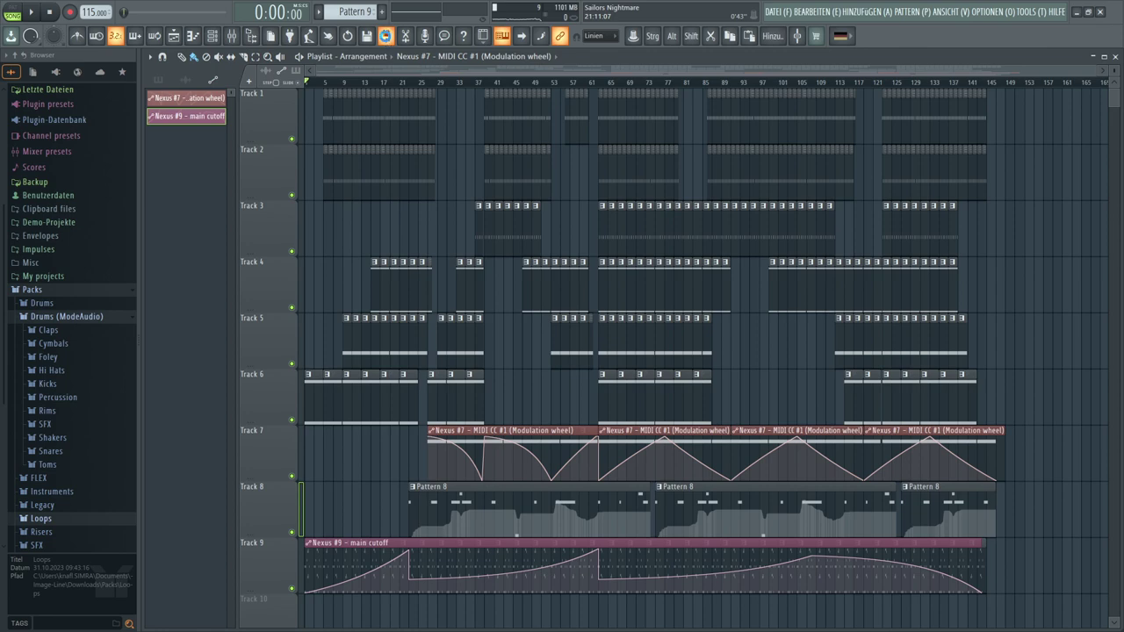
click(386, 37)
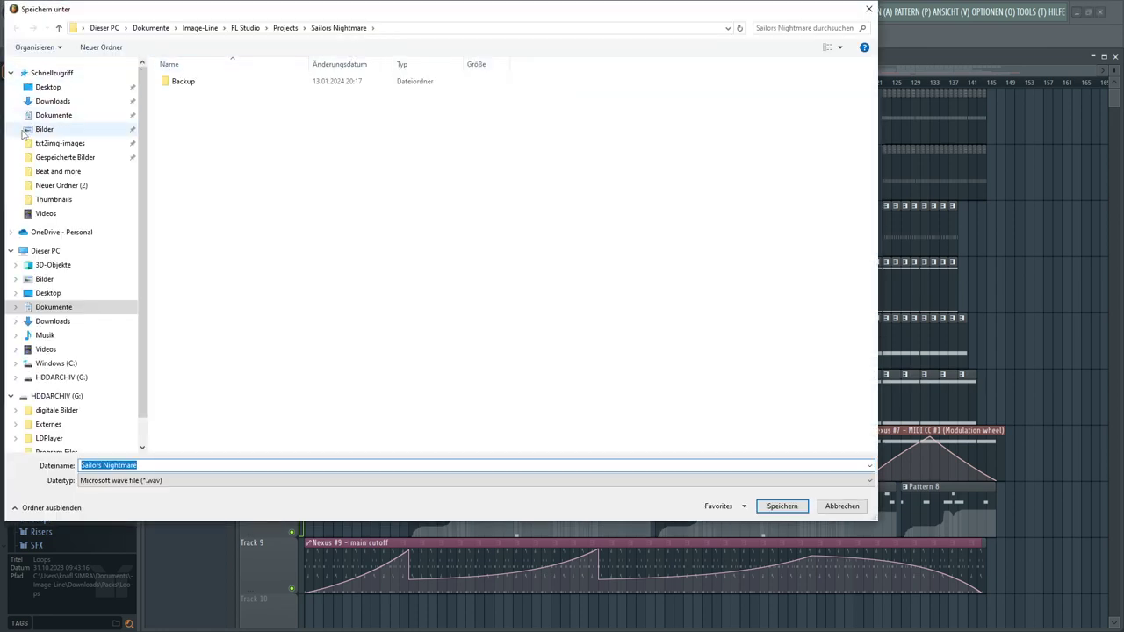
click(58, 90)
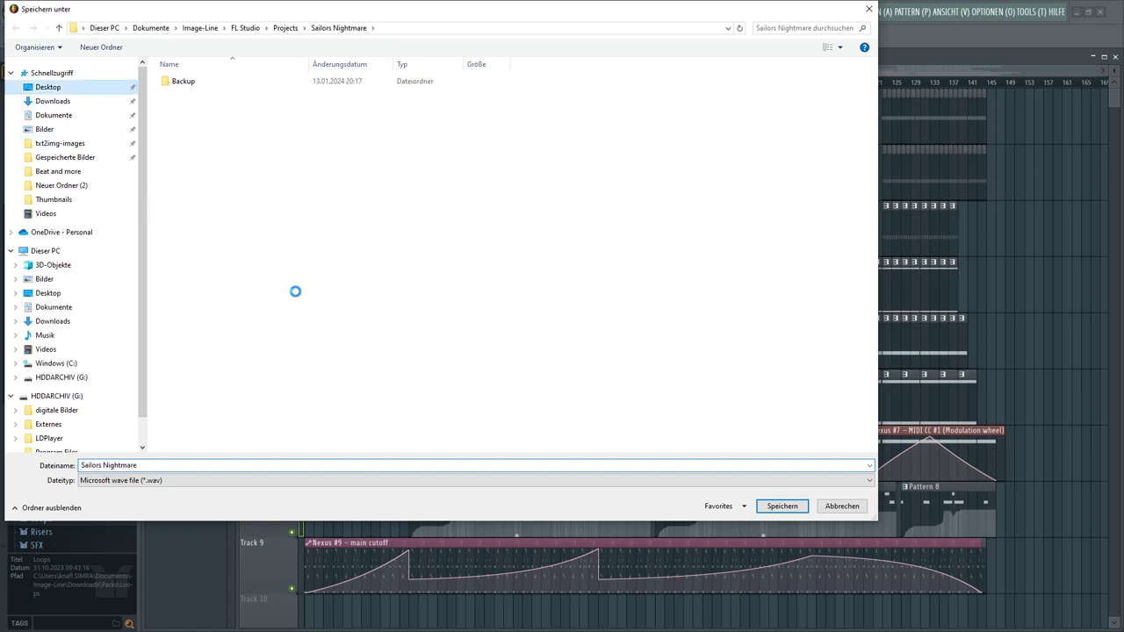
click(784, 512)
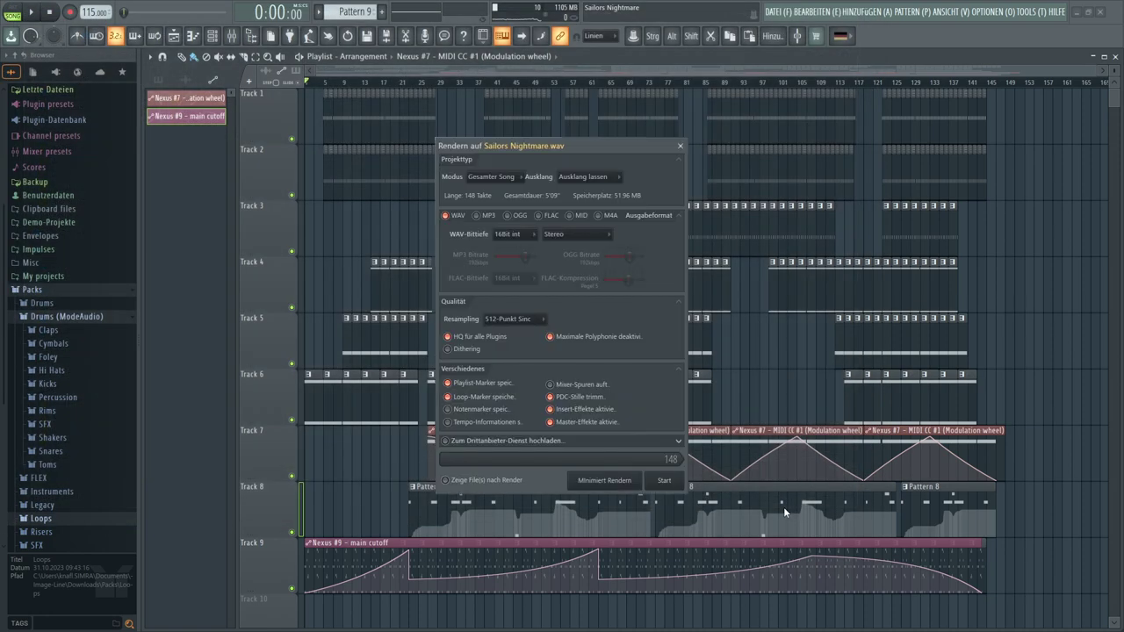
click(668, 481)
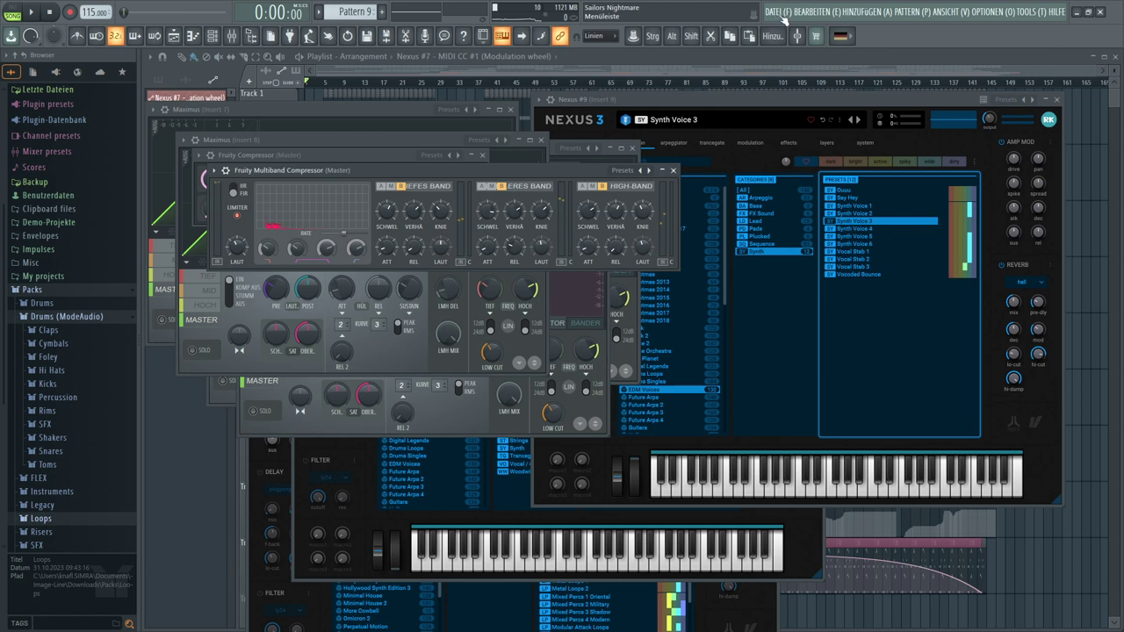
Close FL Studio, saving the changes to Sailors Nightmare.flp
click(1102, 12)
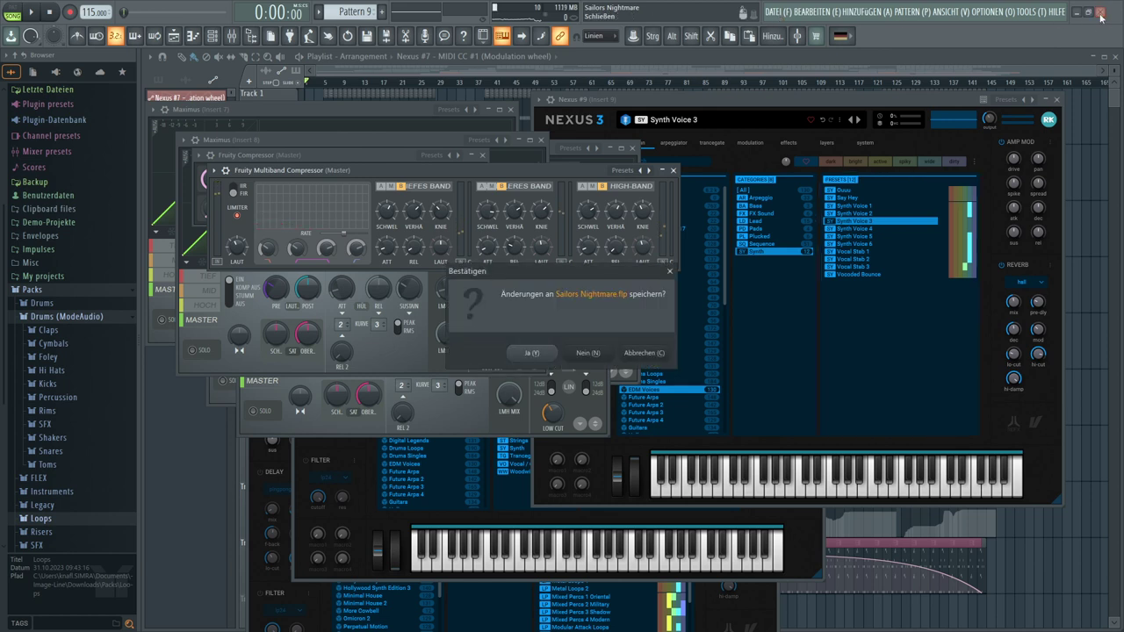
click(540, 356)
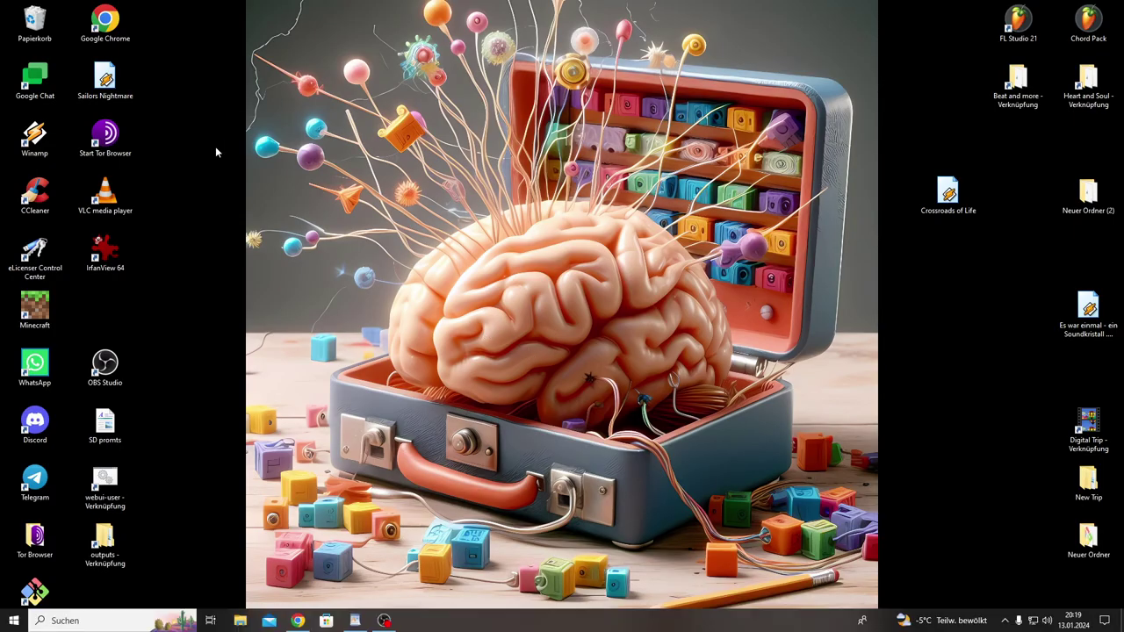
Rearrange the desktop, moving Sailors Nightmare below Crossroads of Life and Crossroads of Life under the Beat and more shortcut
drag(136, 82, 977, 259)
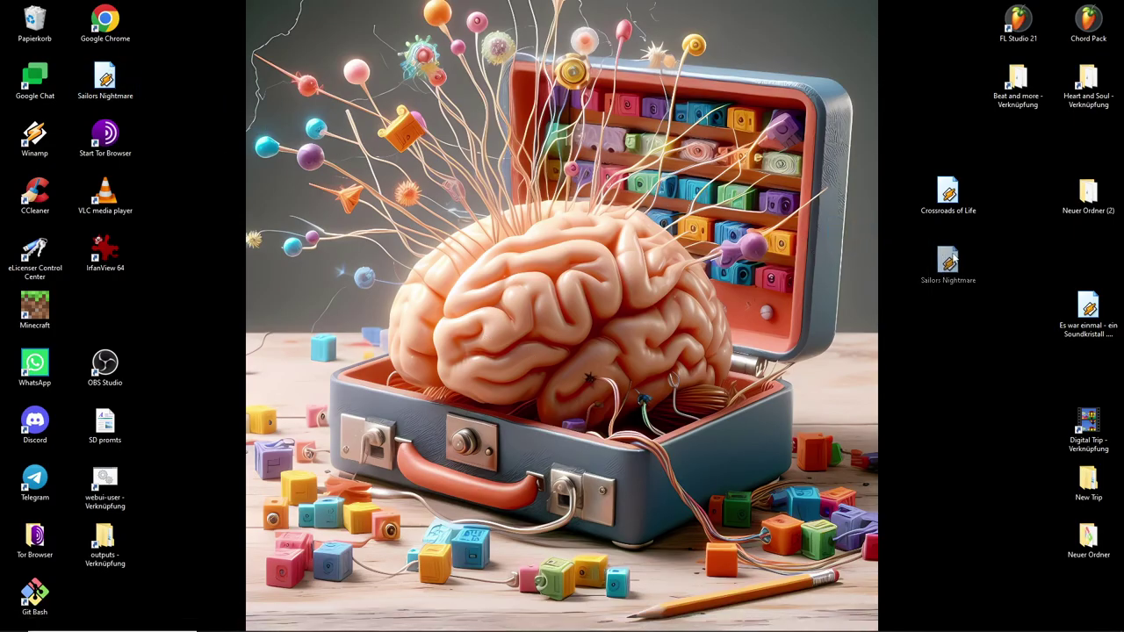
click(970, 193)
drag(961, 192, 1019, 176)
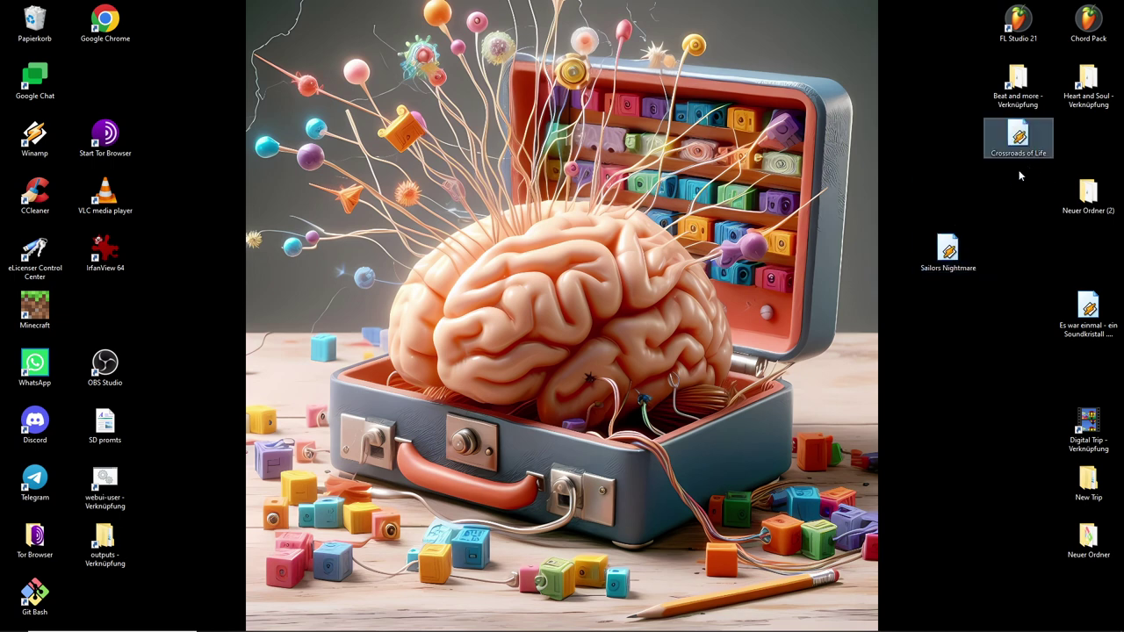
Play the rendered Sailors Nightmare file in Winamp and switch to the next desktop background
click(936, 254)
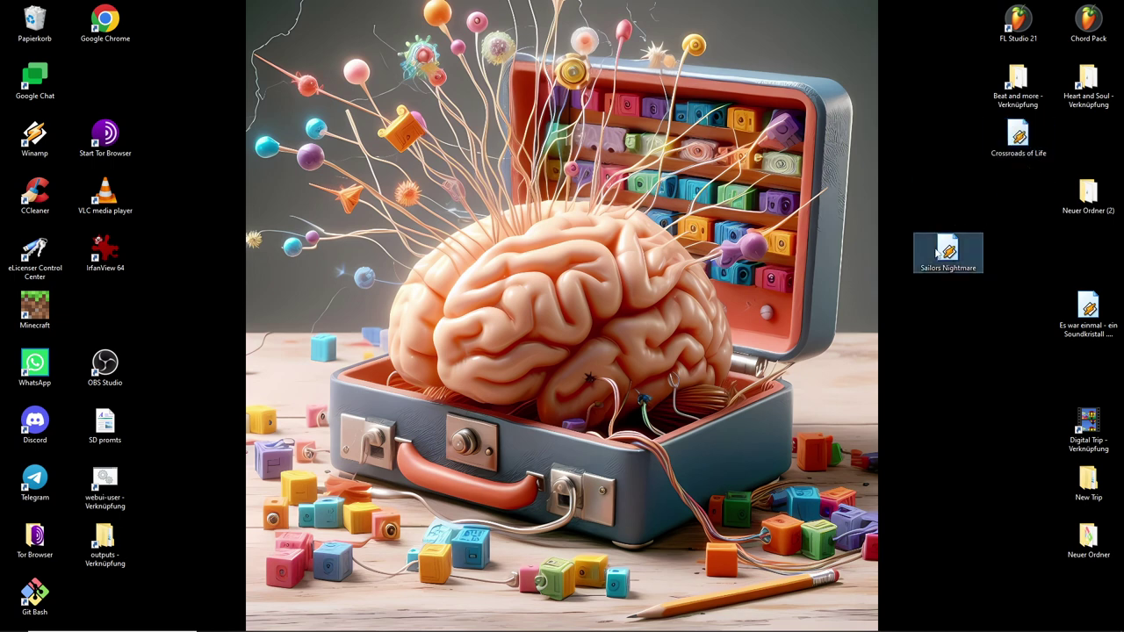
click(825, 189)
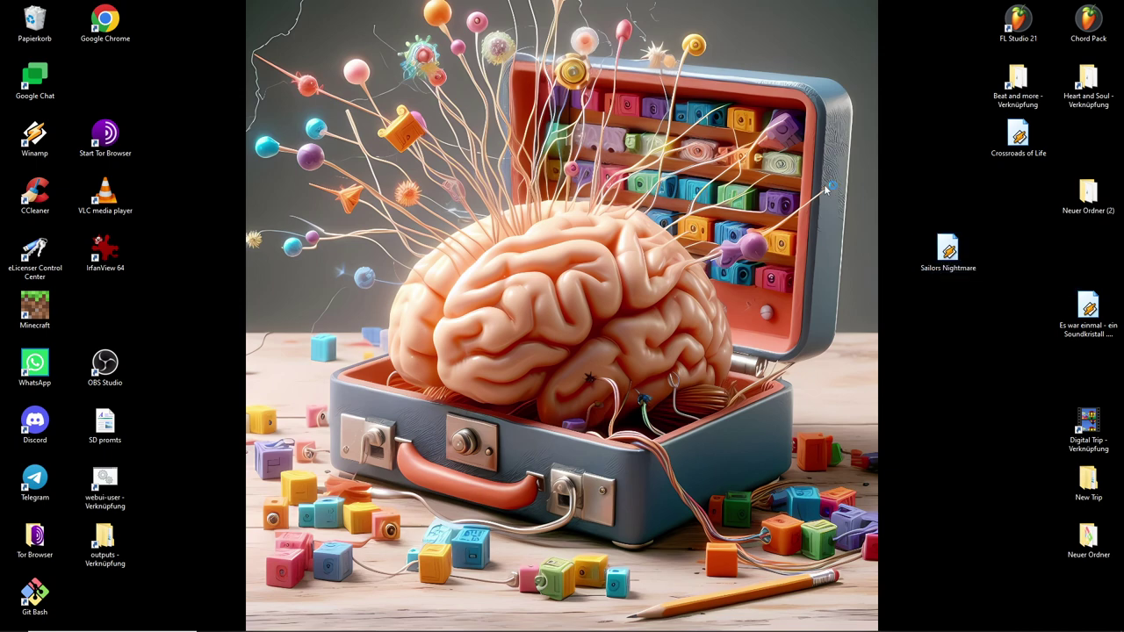
right_click(825, 189)
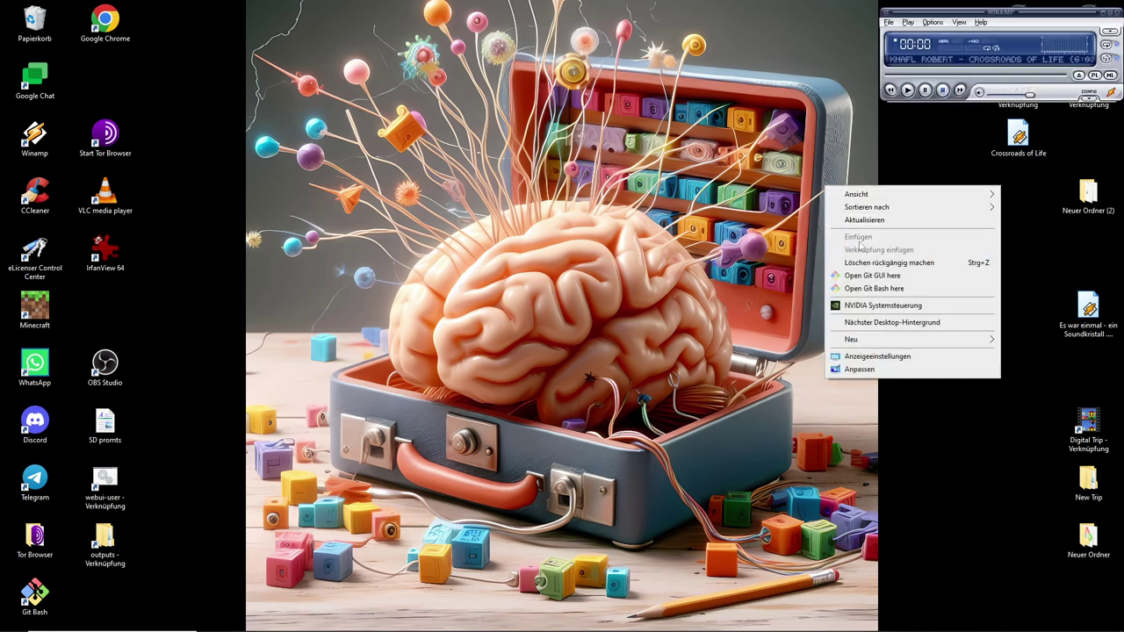
click(873, 324)
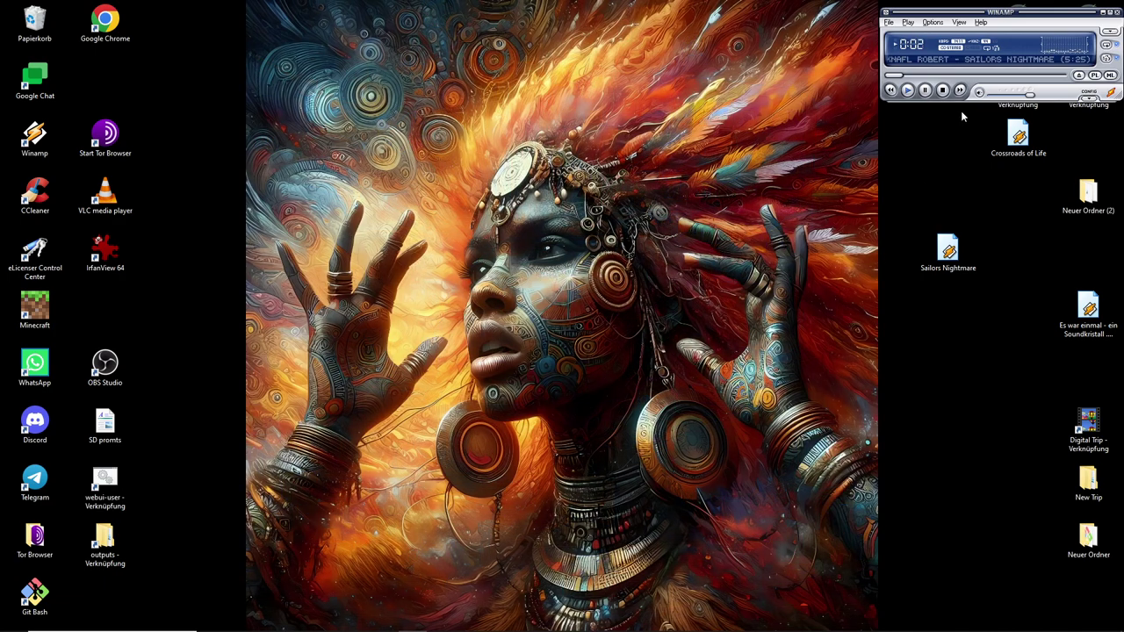
Show Winamp's visualizations for the playing song
click(959, 22)
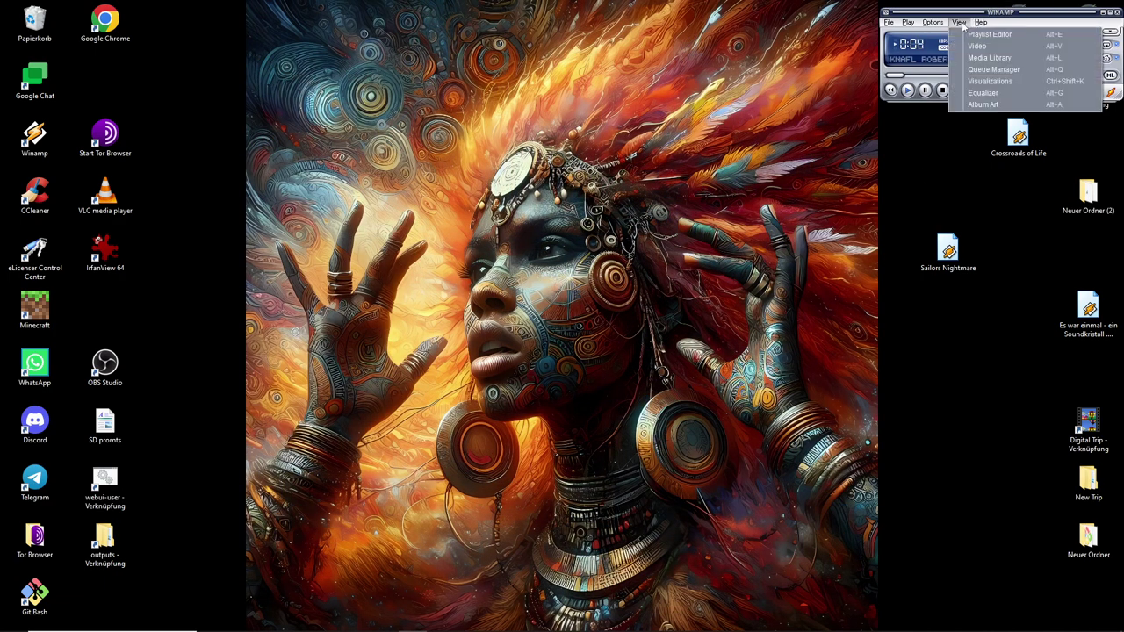
click(983, 88)
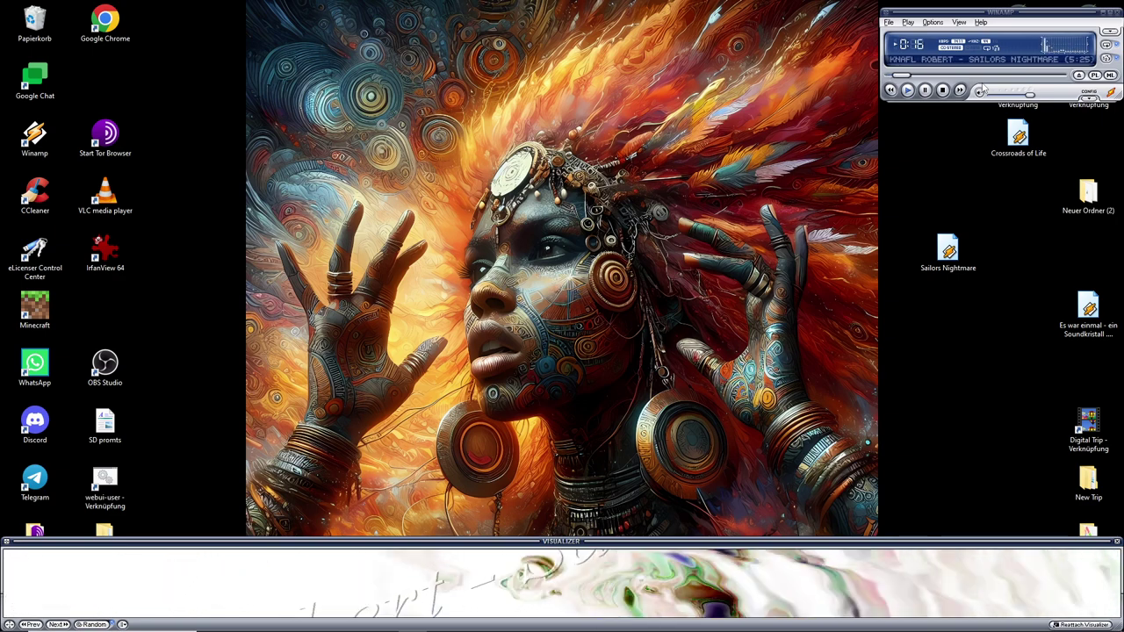
Advance the desktop background three more pictures while the song plays
right_click(950, 195)
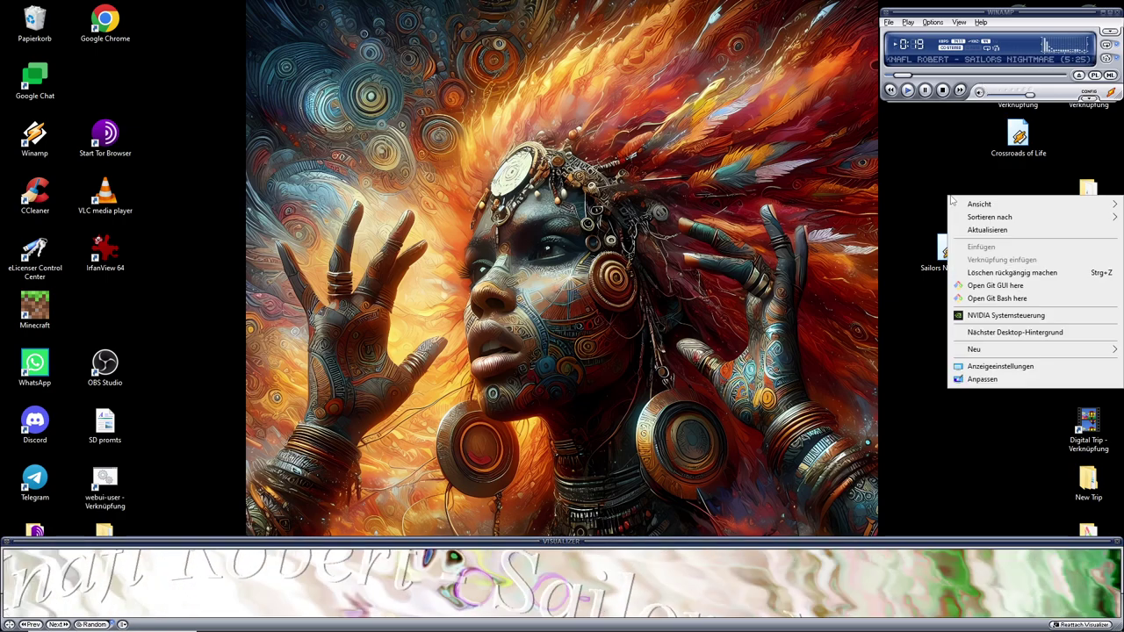
click(1016, 332)
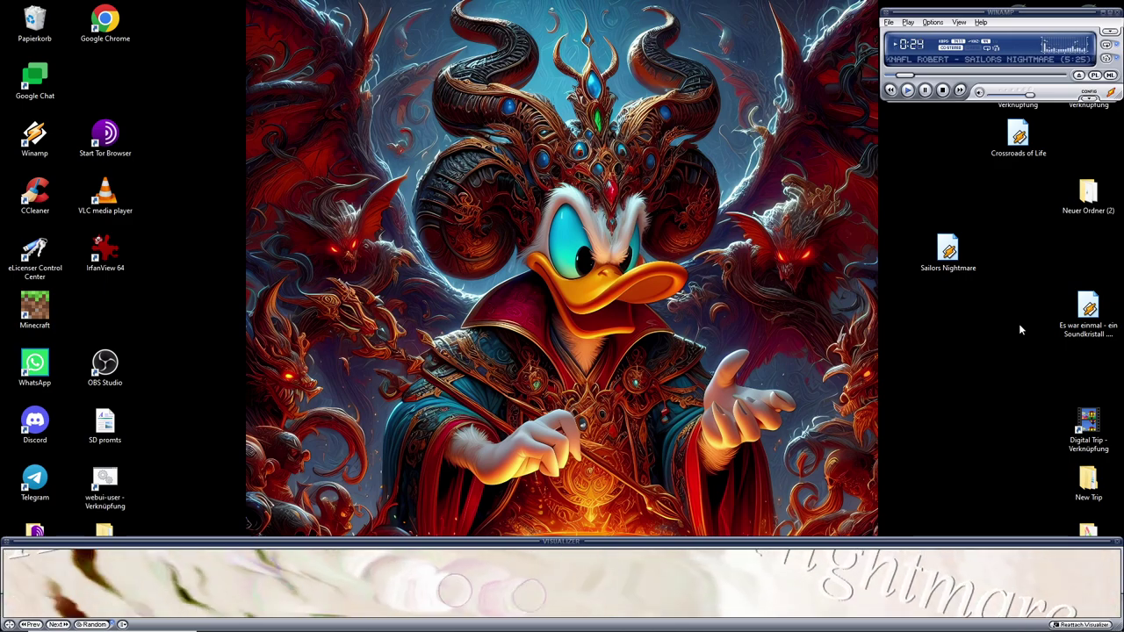
right_click(1019, 325)
click(1046, 461)
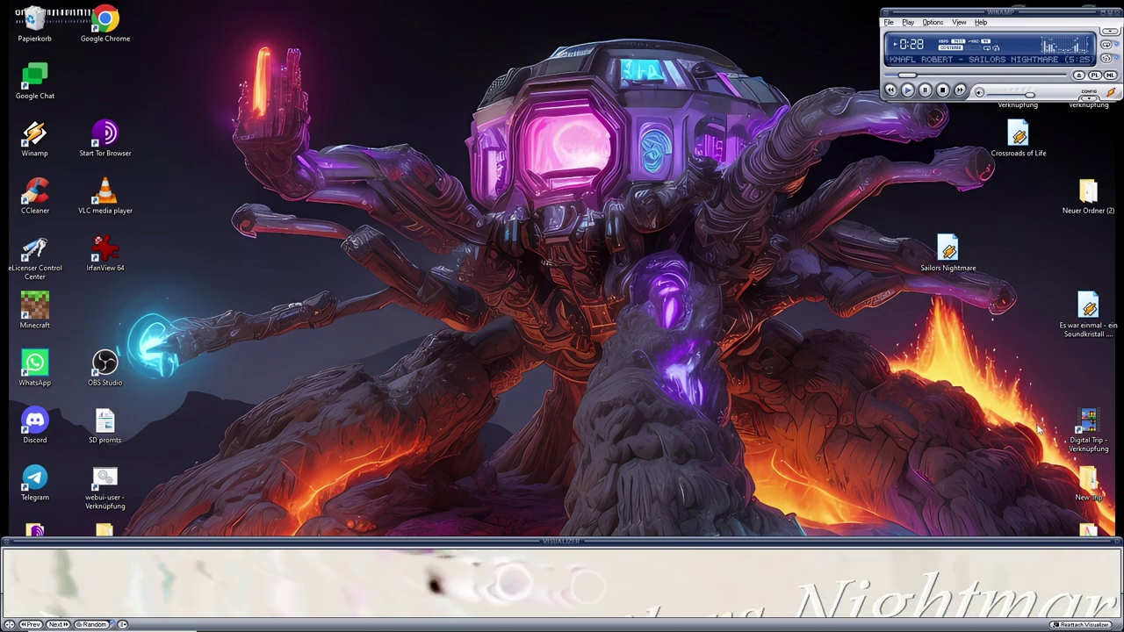
right_click(1037, 427)
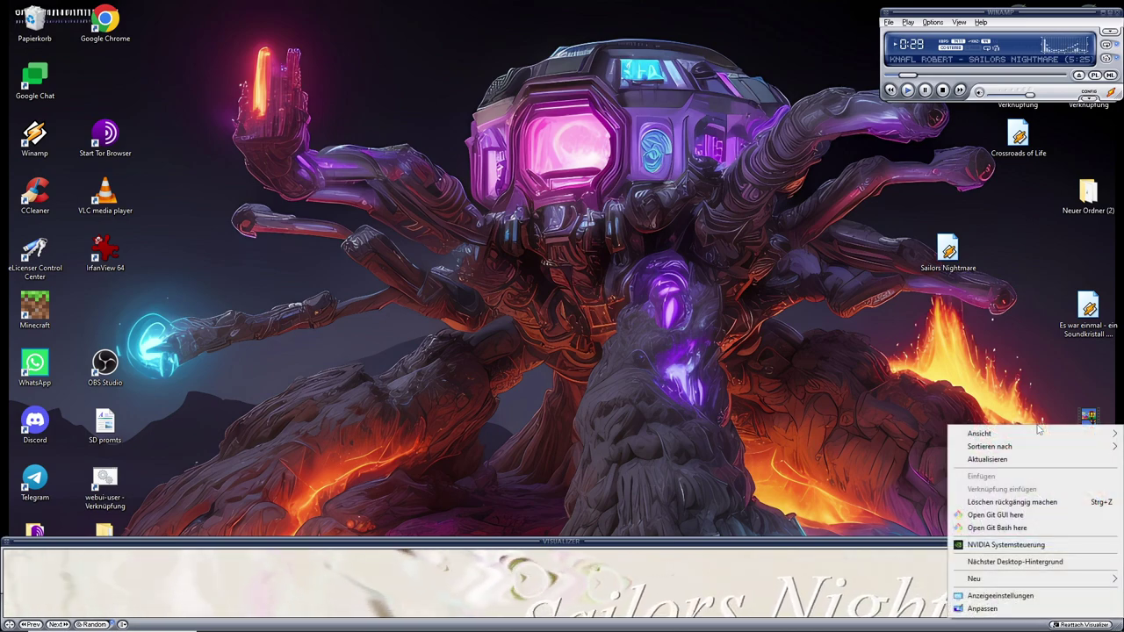
click(1013, 563)
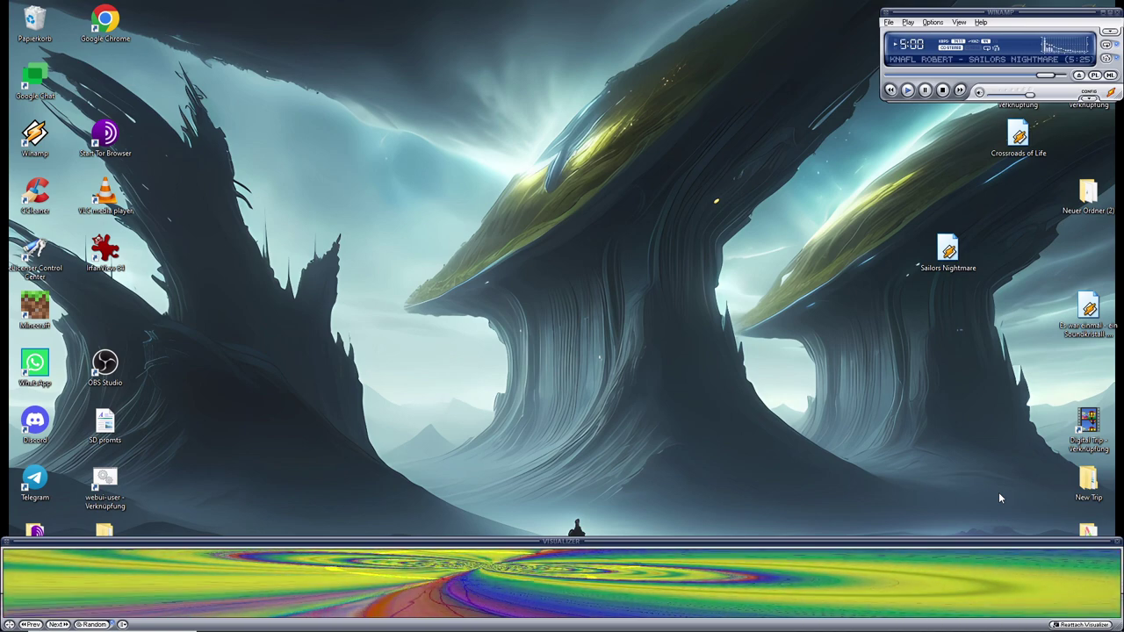
Switch to the running OBS Studio window
mouse_move(772, 629)
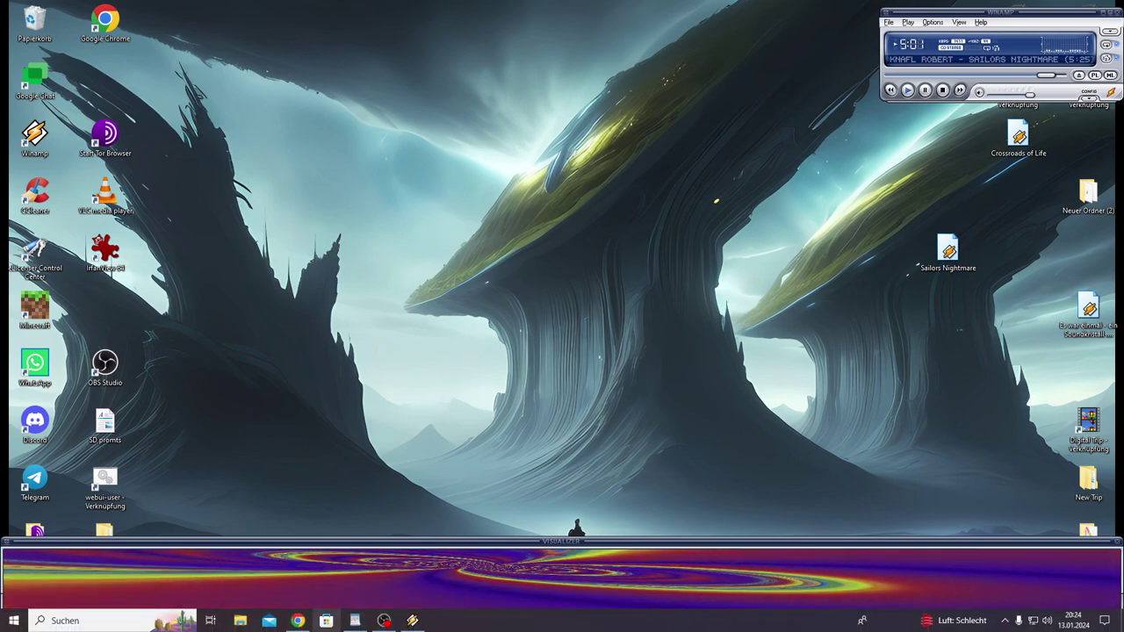
click(383, 621)
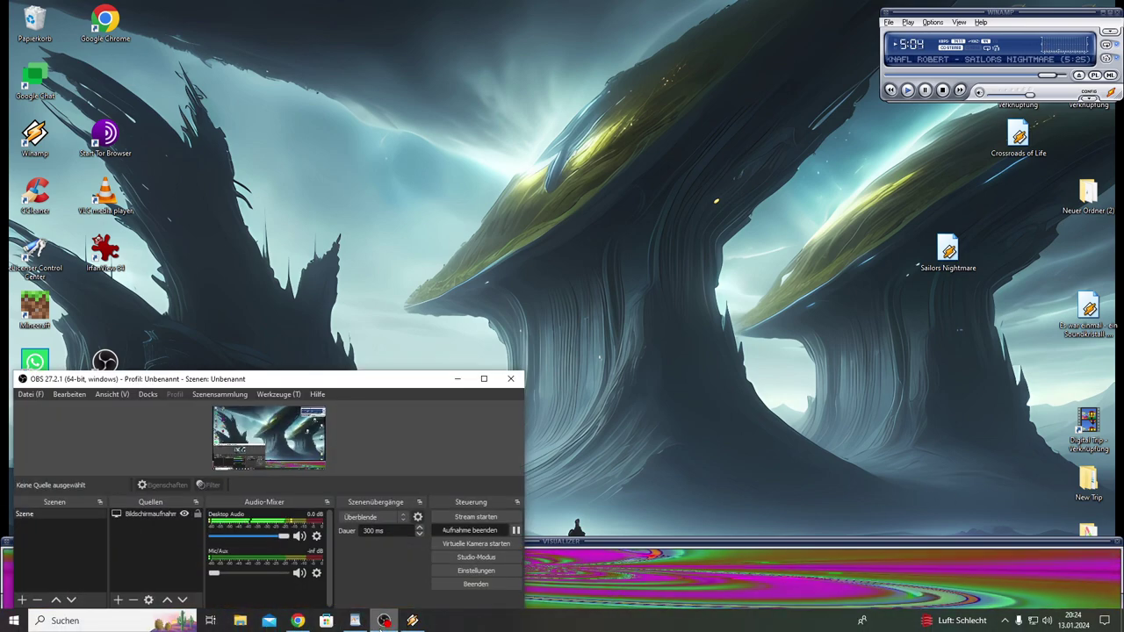